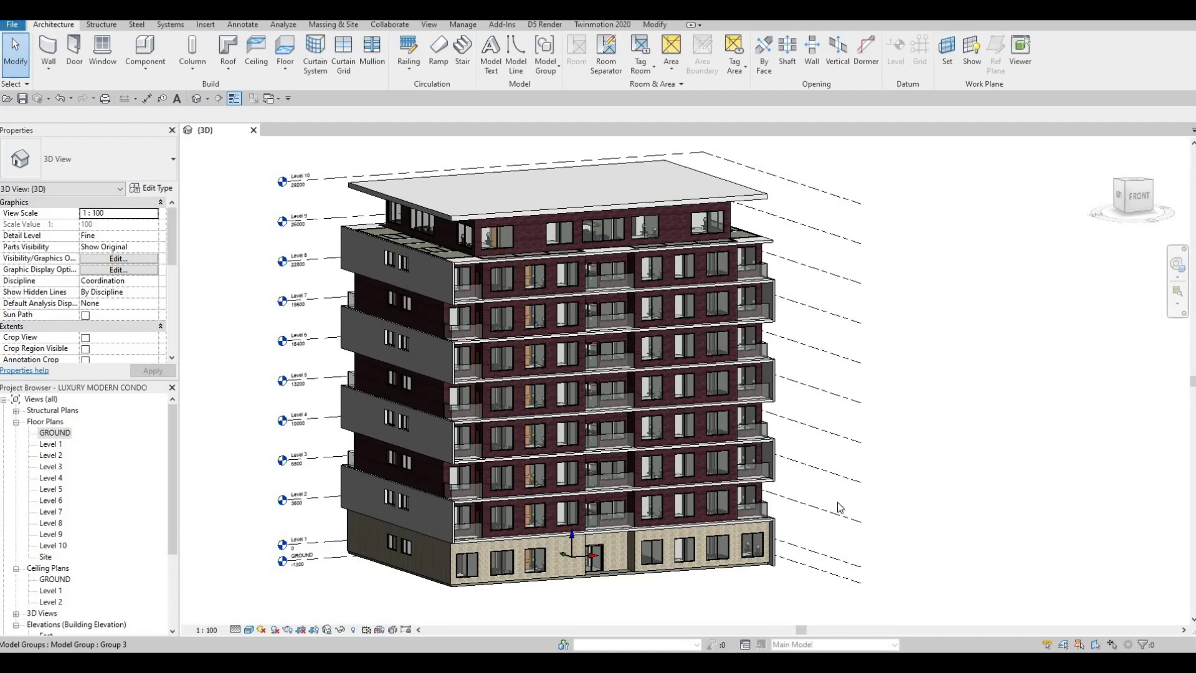
- Open the South building elevation view
{"action": "middle_click_drag", "start_coordinate": [825, 536], "coordinate": [872, 537], "text": "shift"}
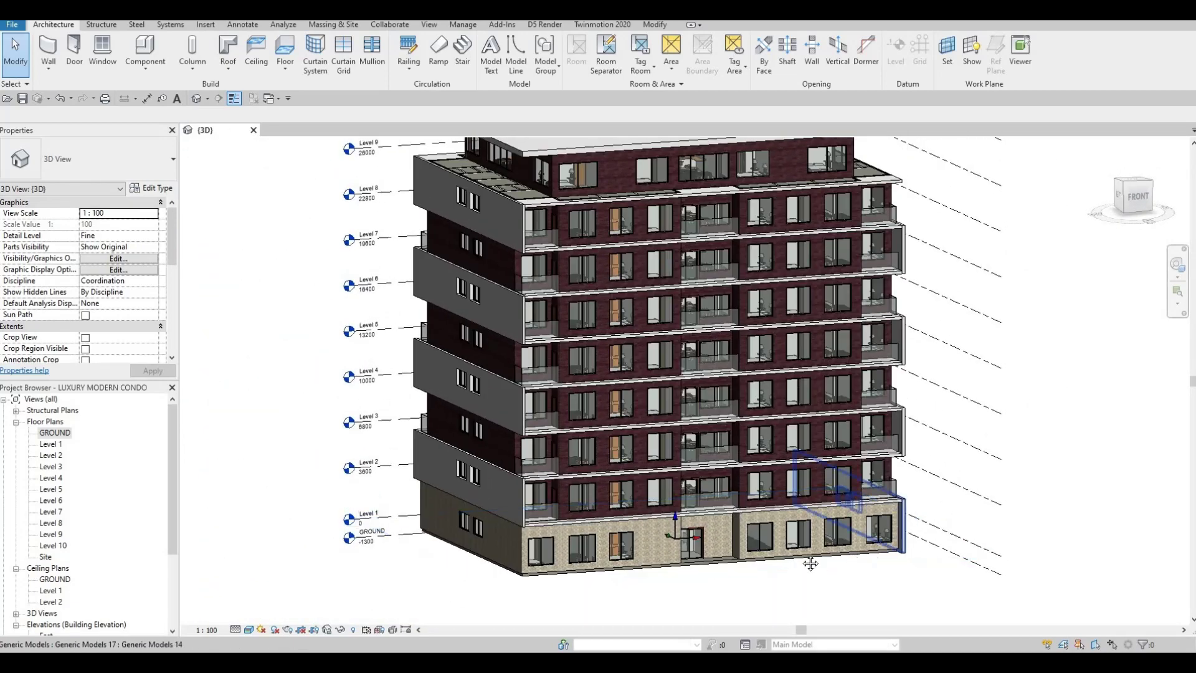
{"action": "middle_click_drag", "start_coordinate": [760, 567], "coordinate": [716, 577]}
{"action": "scroll", "coordinate": [720, 575], "scroll_direction": "down", "scroll_amount": 2}
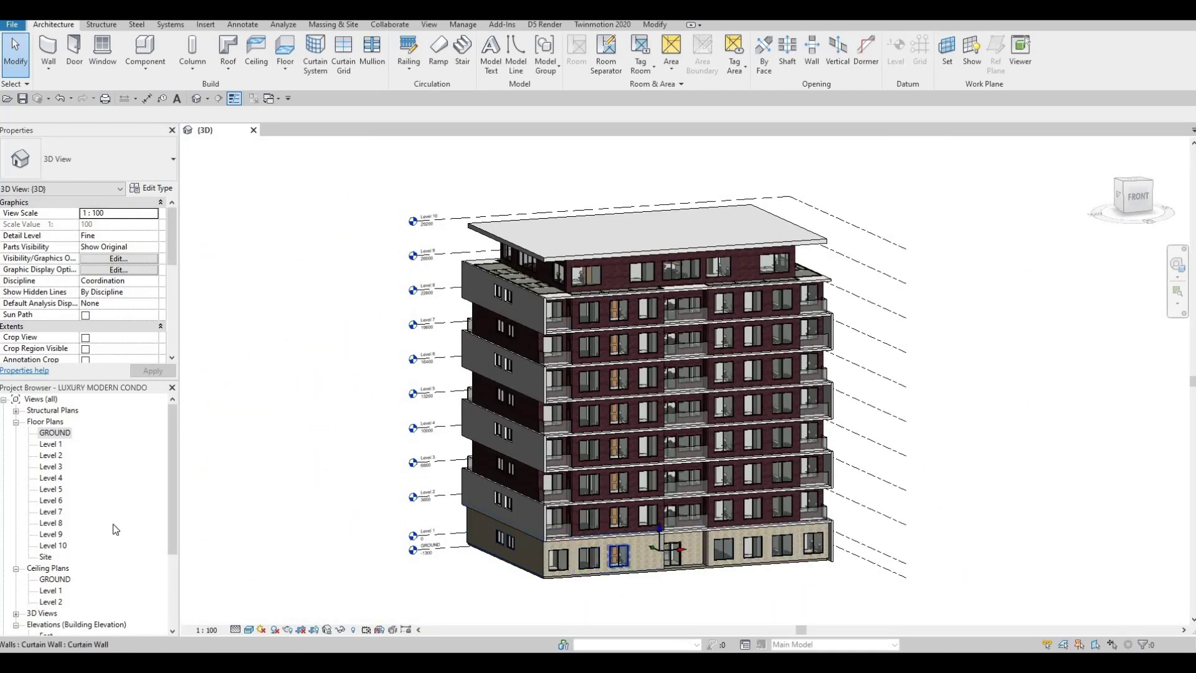
{"action": "scroll", "coordinate": [50, 551], "scroll_direction": "down", "scroll_amount": 3}
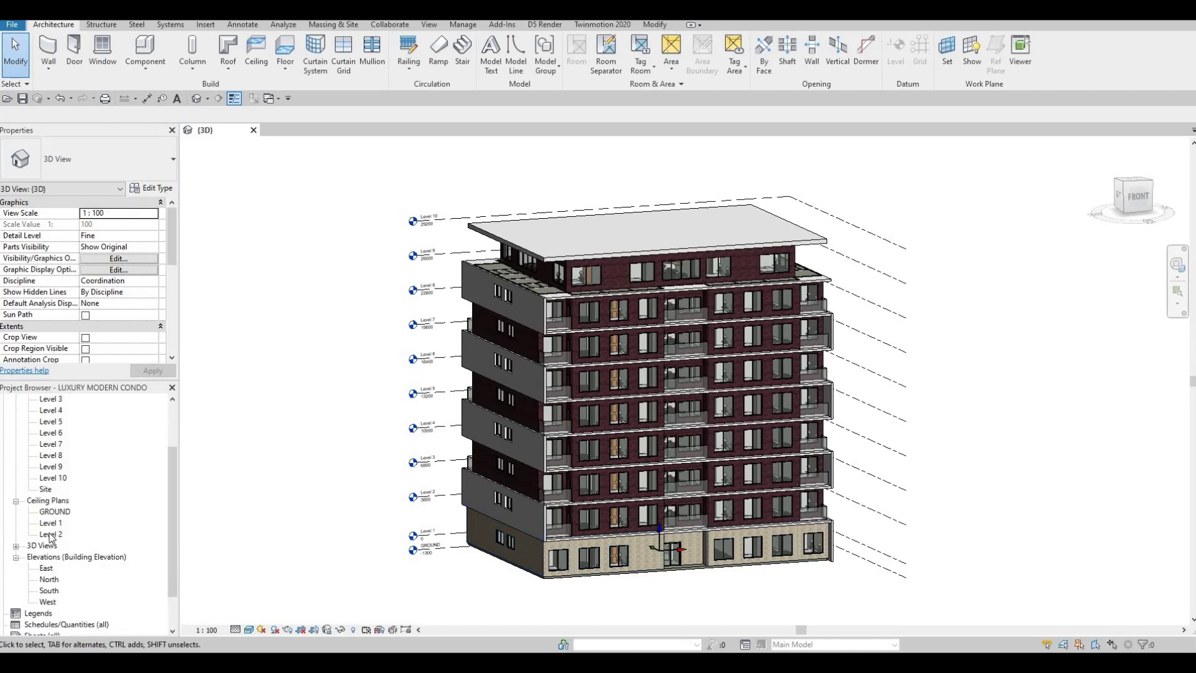
{"action": "scroll", "coordinate": [50, 557], "scroll_direction": "down", "scroll_amount": 1}
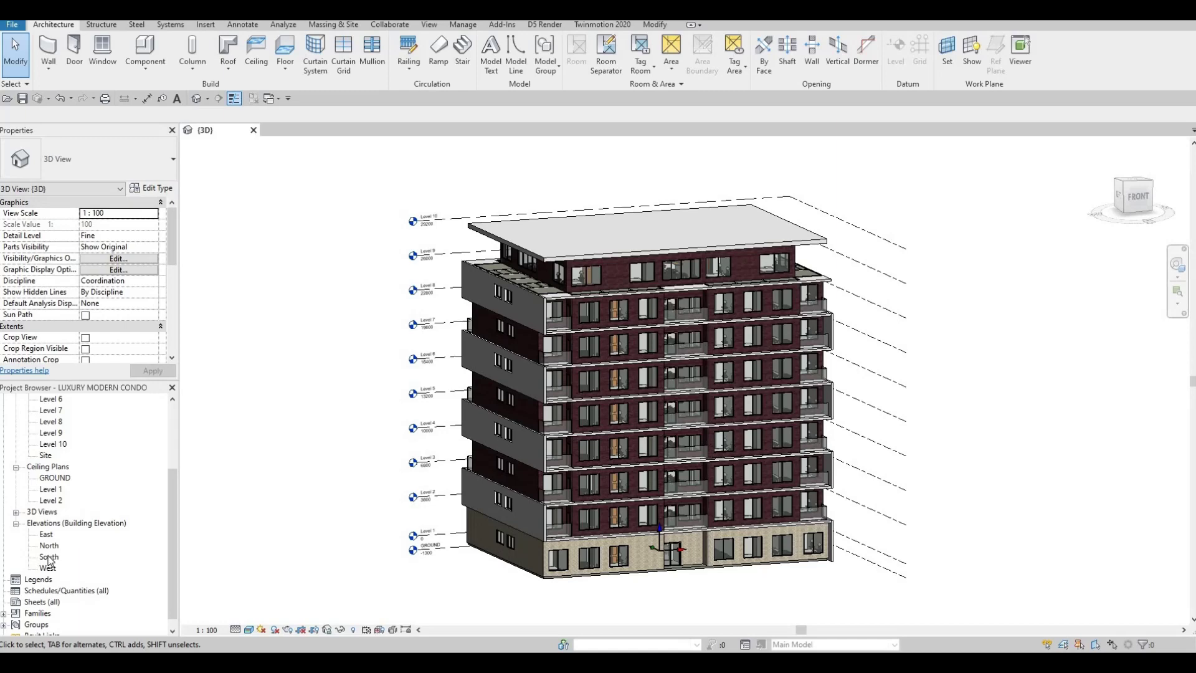
{"action": "double_click", "coordinate": [49, 557]}
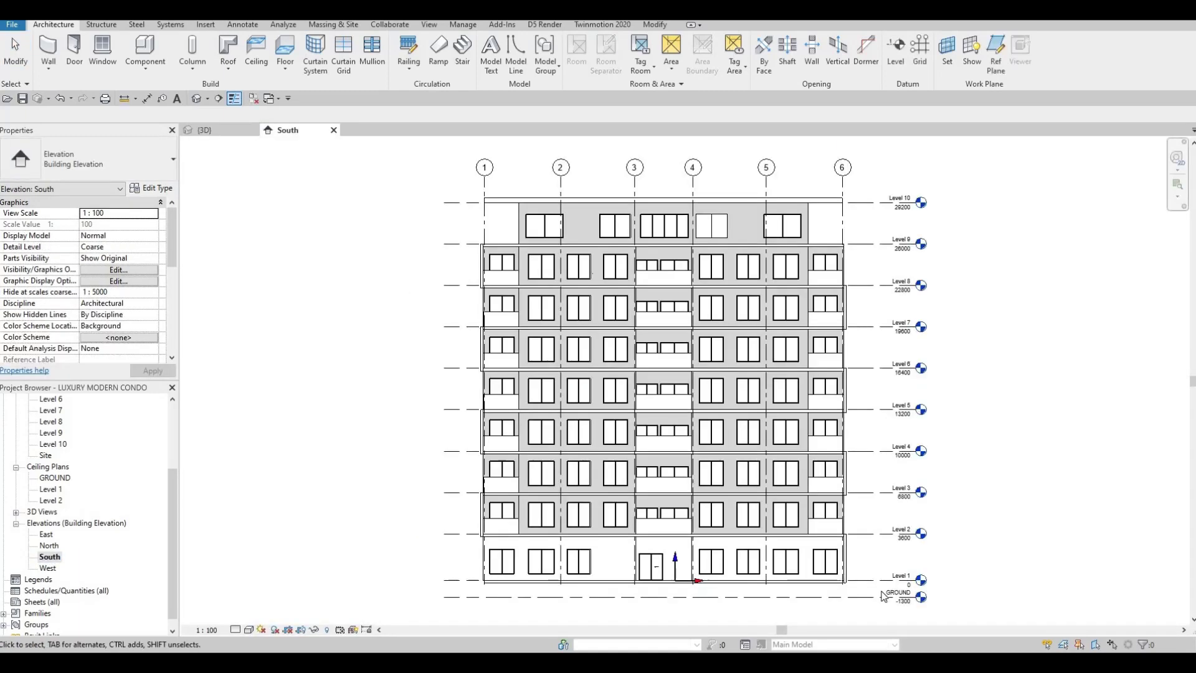
- Set the GROUND level's elevation to -1000 in the South elevation
{"action": "scroll", "coordinate": [872, 482], "scroll_direction": "up", "scroll_amount": 6}
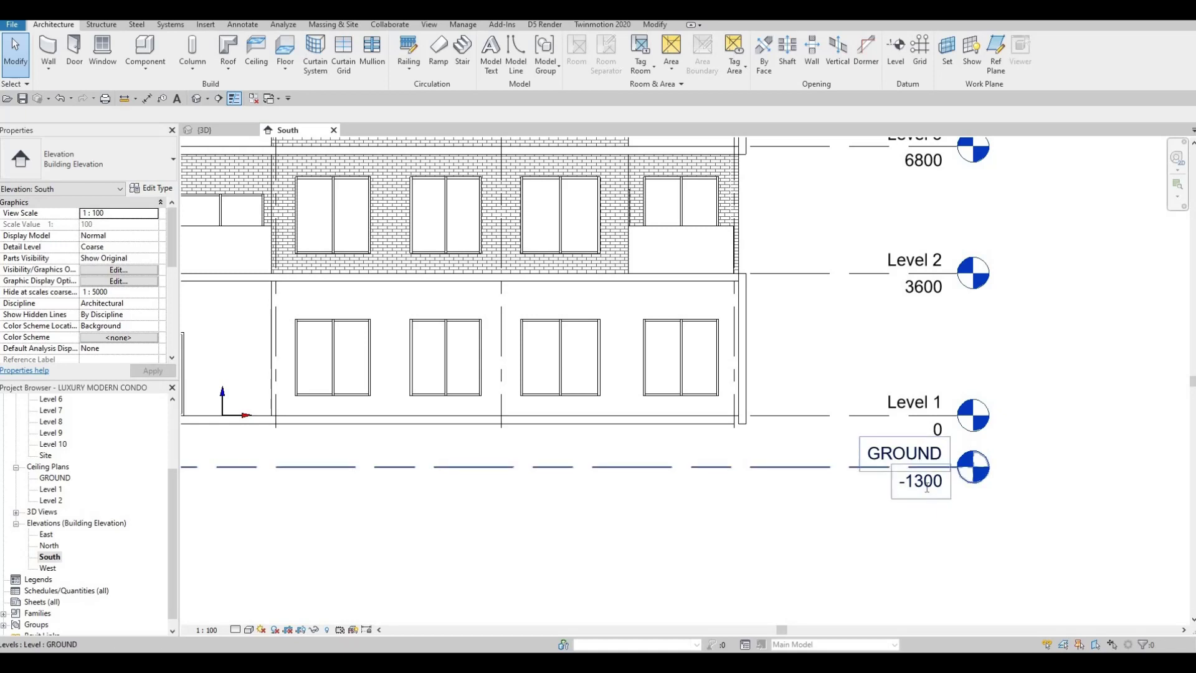
{"action": "left_click", "coordinate": [927, 487]}
{"action": "left_click", "coordinate": [928, 487]}
{"action": "type", "text": "-1000"}
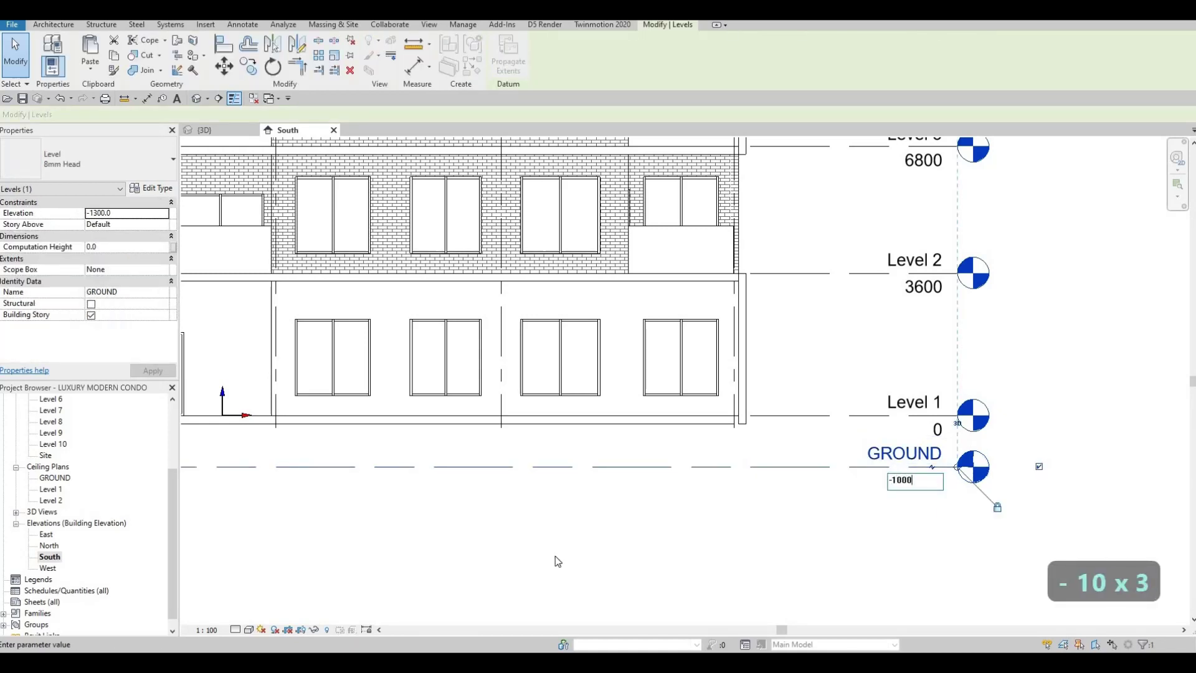
{"action": "left_click", "coordinate": [565, 504]}
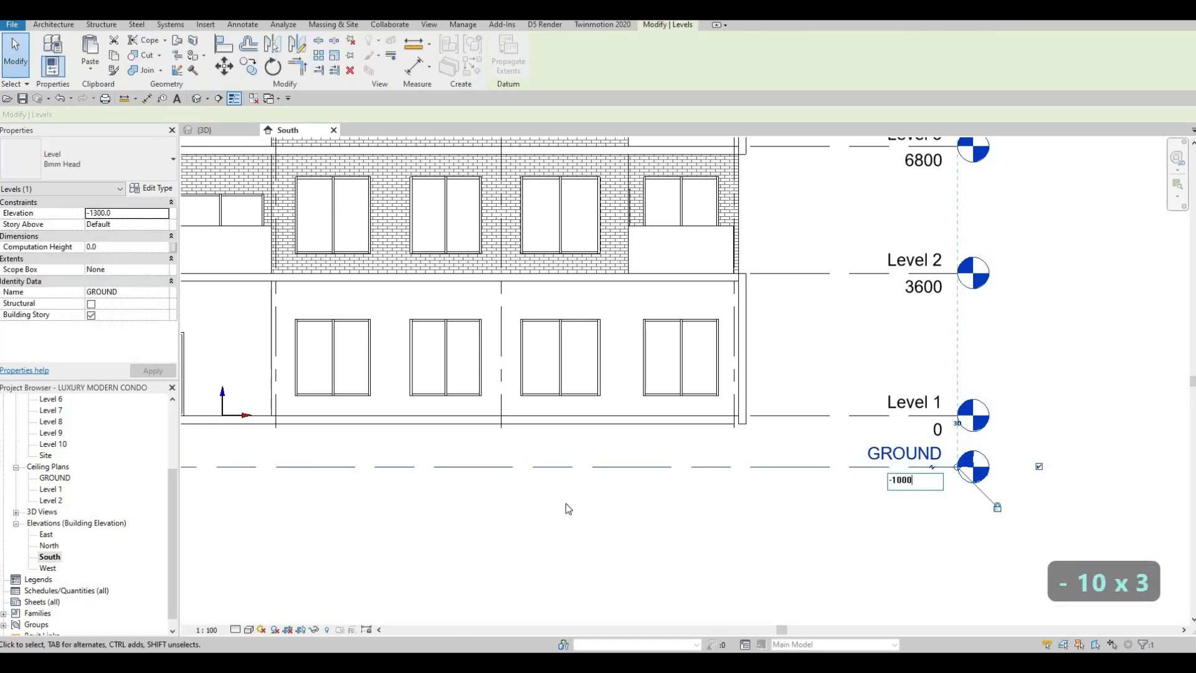
{"action": "key", "text": "Escape"}
{"action": "middle_click_drag", "start_coordinate": [501, 494], "coordinate": [640, 488]}
{"action": "scroll", "coordinate": [640, 488], "scroll_direction": "down", "scroll_amount": 1}
{"action": "scroll", "coordinate": [648, 489], "scroll_direction": "down", "scroll_amount": 2}
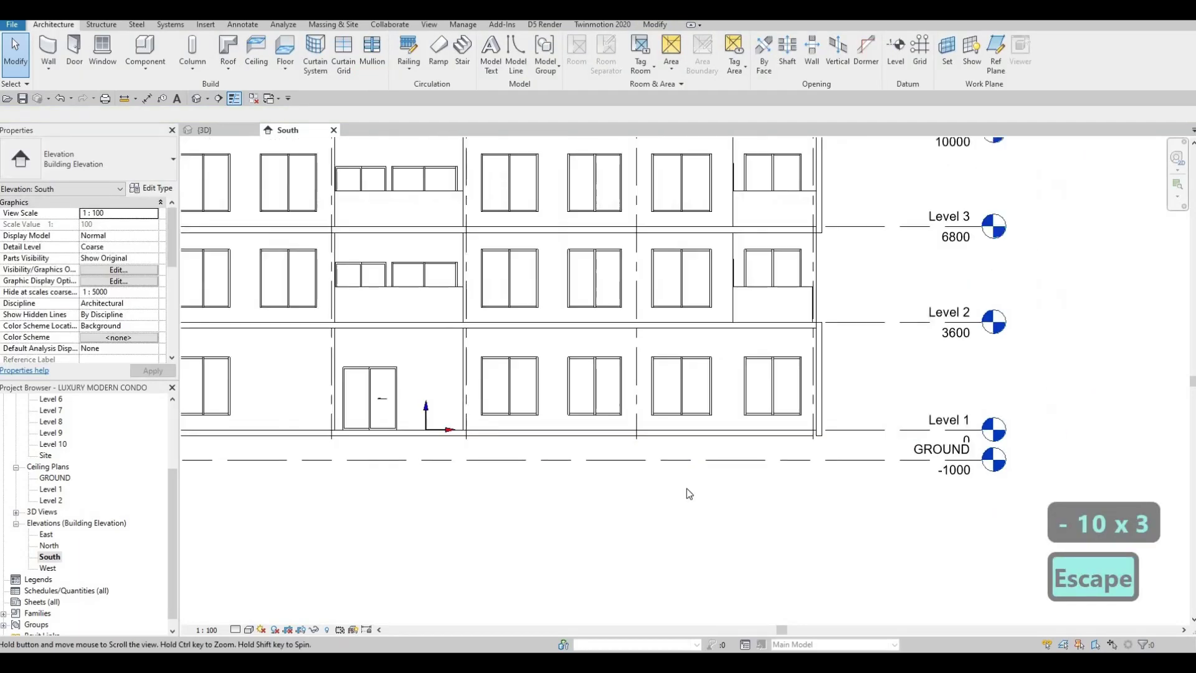
{"action": "middle_click_drag", "start_coordinate": [474, 477], "coordinate": [640, 487]}
{"action": "scroll", "coordinate": [590, 472], "scroll_direction": "down", "scroll_amount": 1}
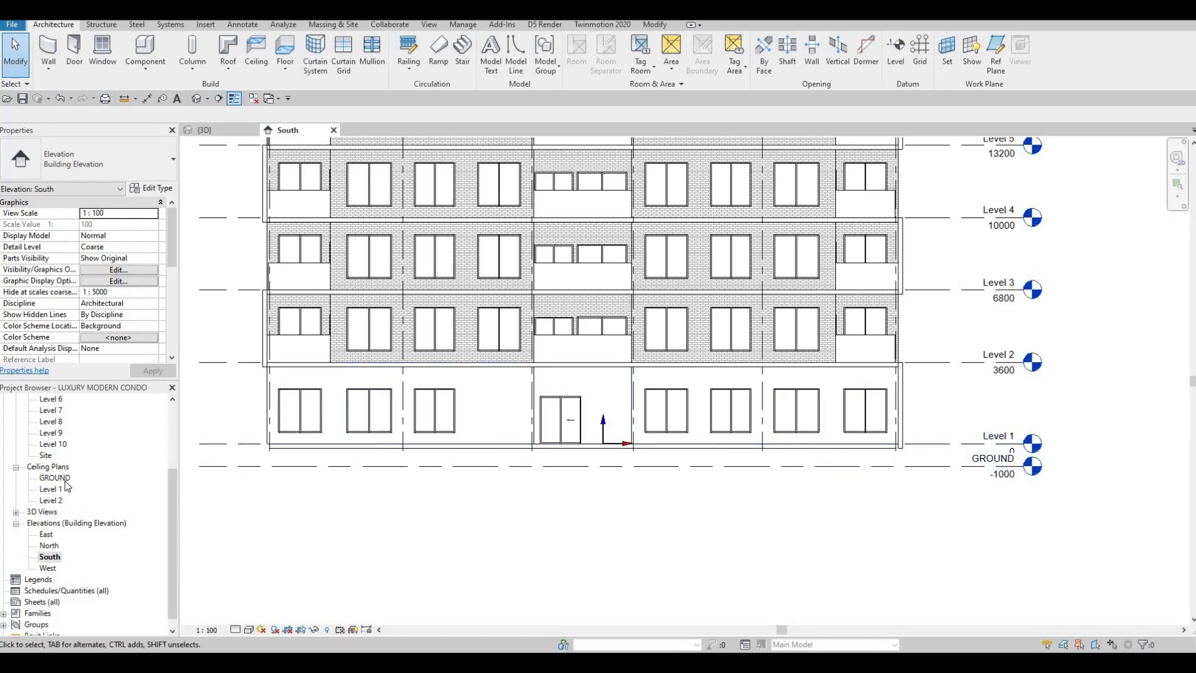
- Open the GROUND floor plan
{"action": "scroll", "coordinate": [53, 503], "scroll_direction": "up", "scroll_amount": 3}
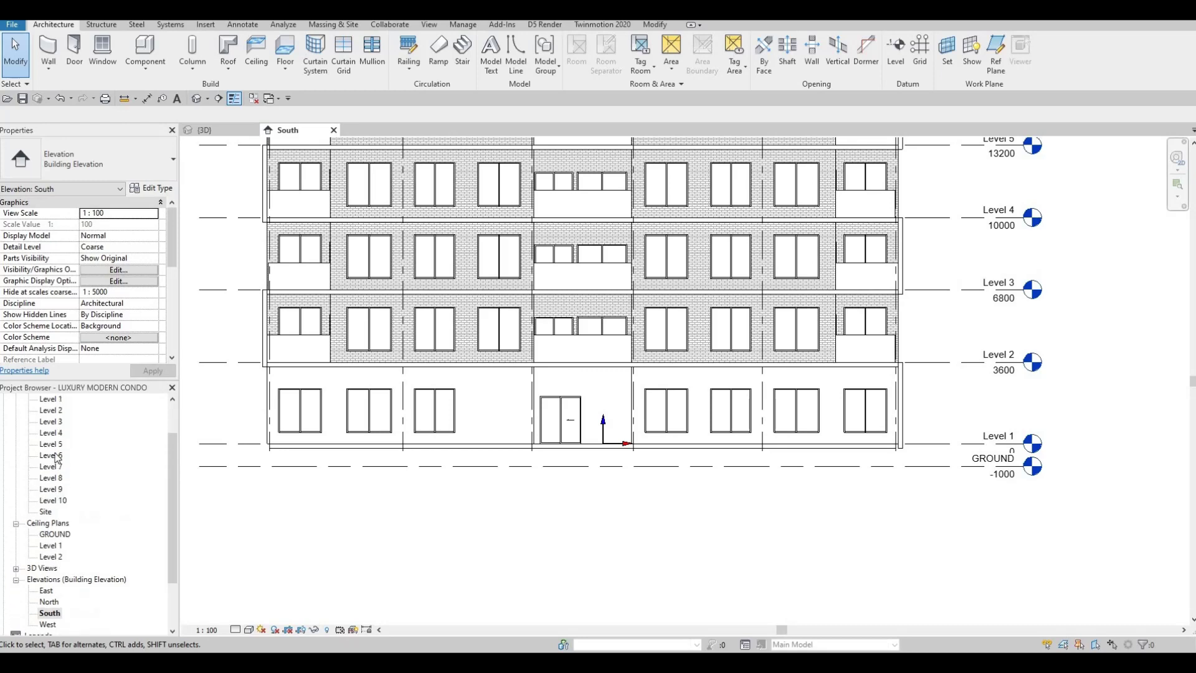
{"action": "double_click", "coordinate": [61, 424]}
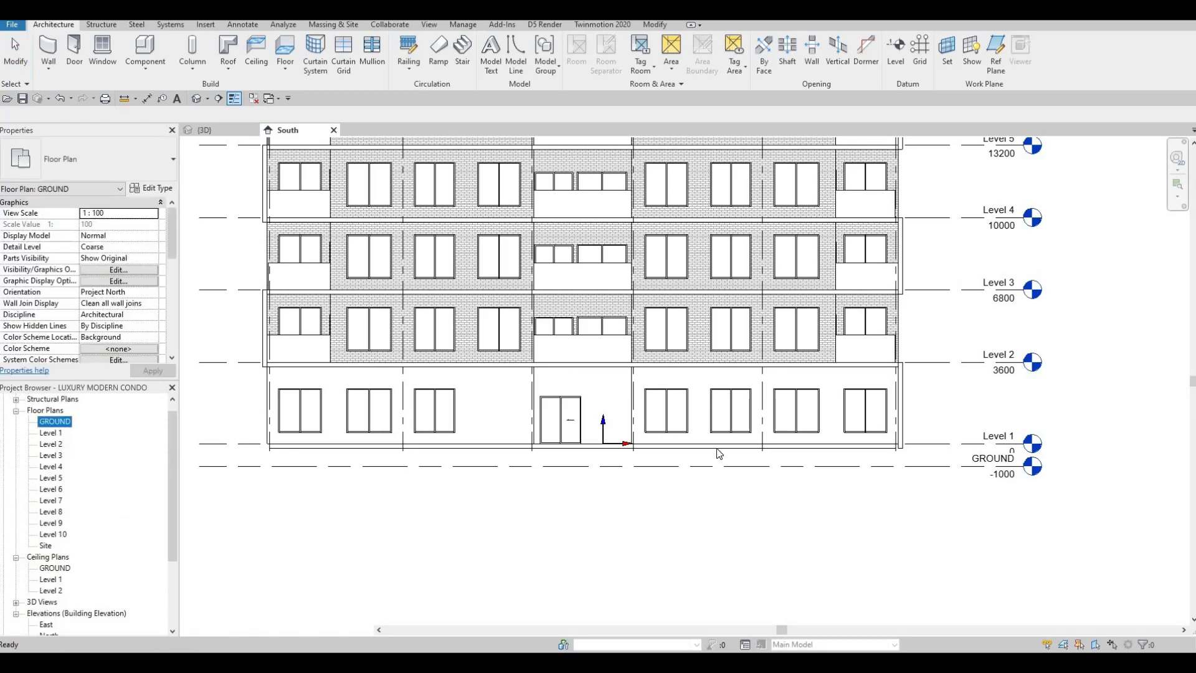
{"action": "middle_click_drag", "start_coordinate": [662, 470], "coordinate": [661, 456]}
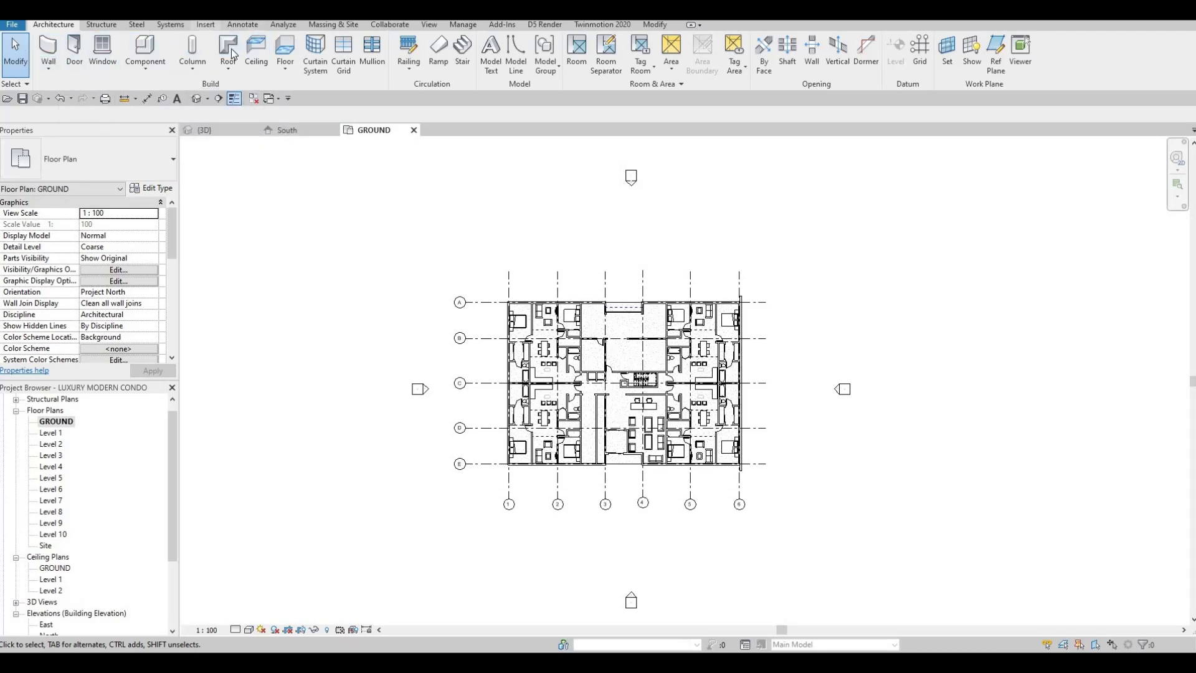
- Start a new floor on the GROUND level and duplicate its type Floor 1 as Floor 2
{"action": "left_click", "coordinate": [284, 50]}
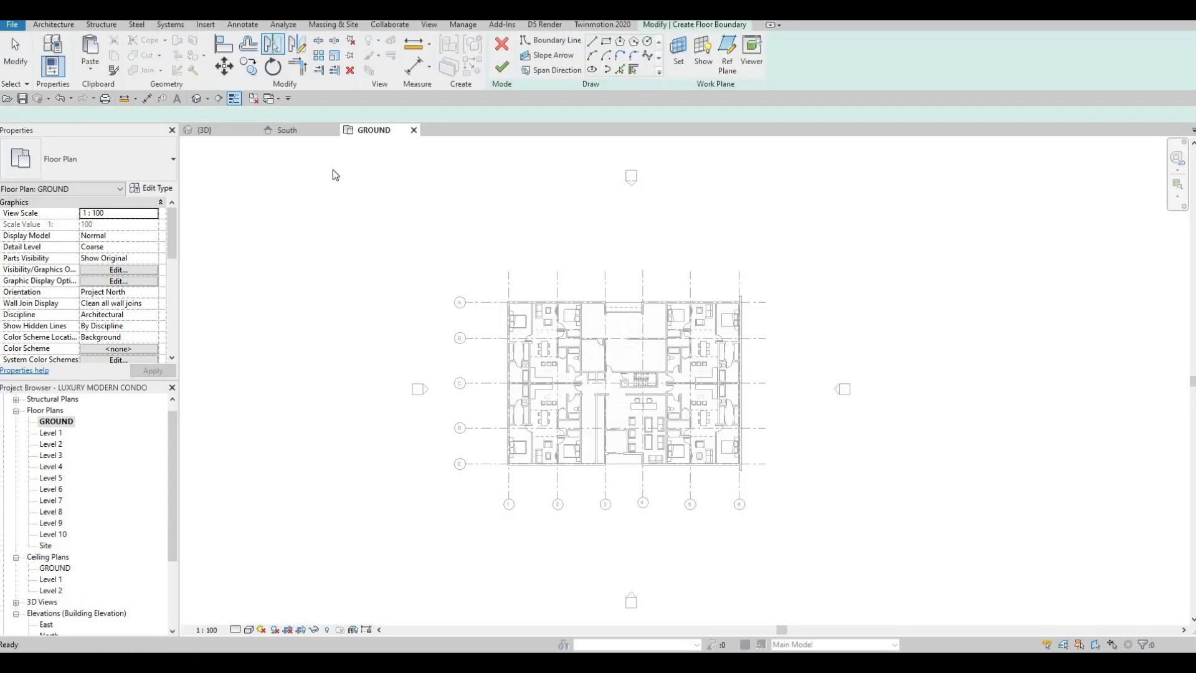
{"action": "left_click", "coordinate": [151, 189]}
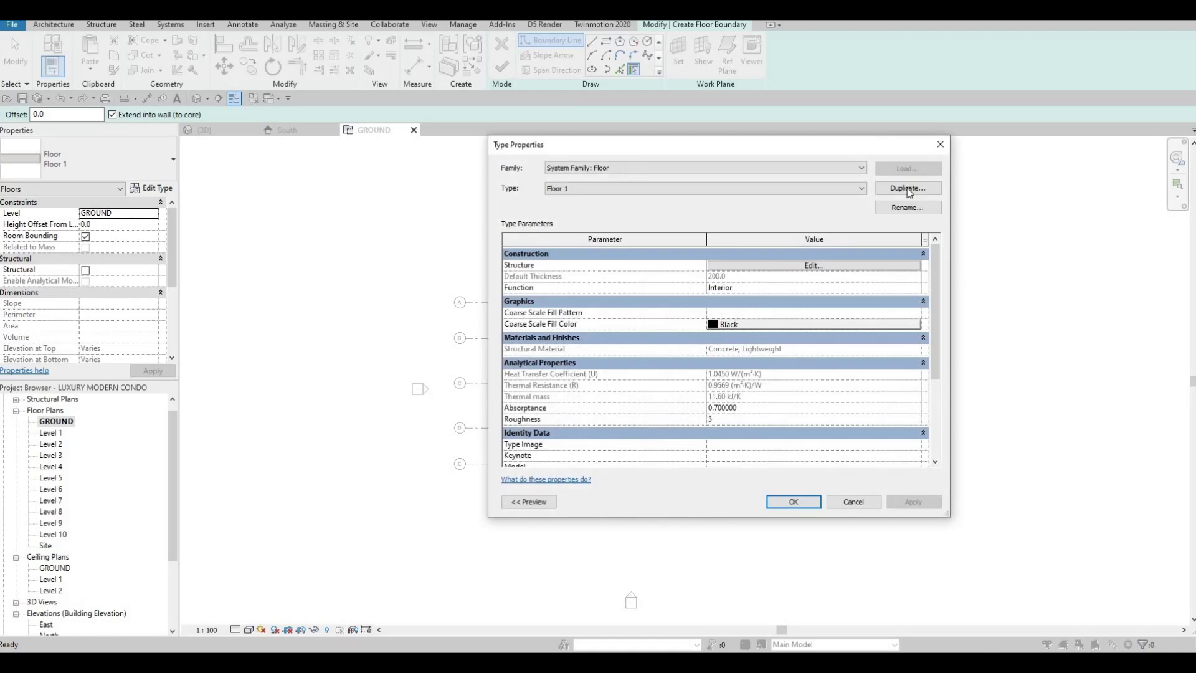
{"action": "left_click", "coordinate": [907, 188]}
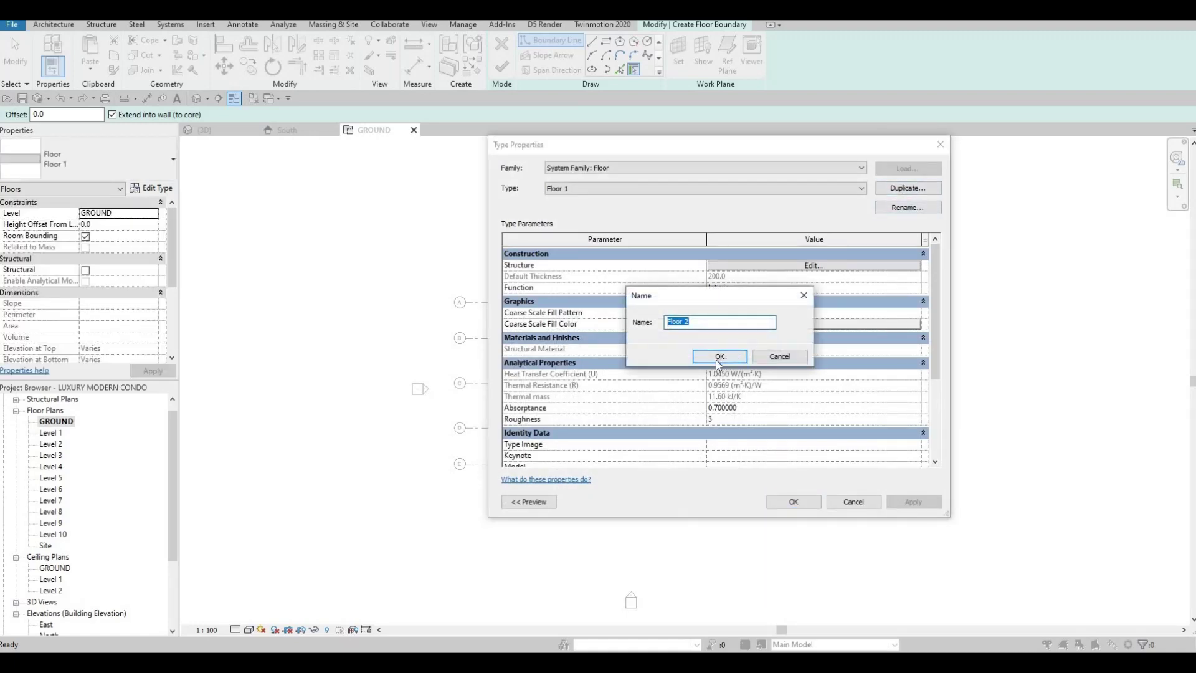
{"action": "left_click", "coordinate": [719, 361]}
- Assign the Concrete, Aerated material from the AEC concrete library to the structure layer of Floor 2
{"action": "left_click", "coordinate": [779, 267]}
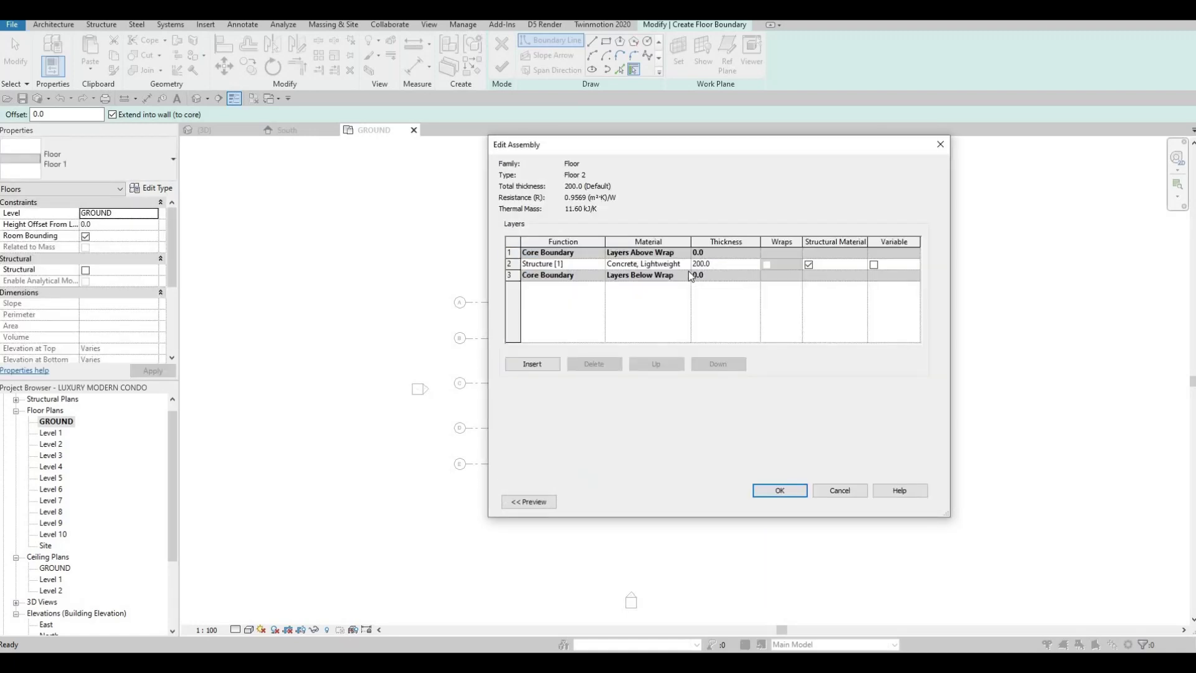
{"action": "left_click", "coordinate": [686, 264]}
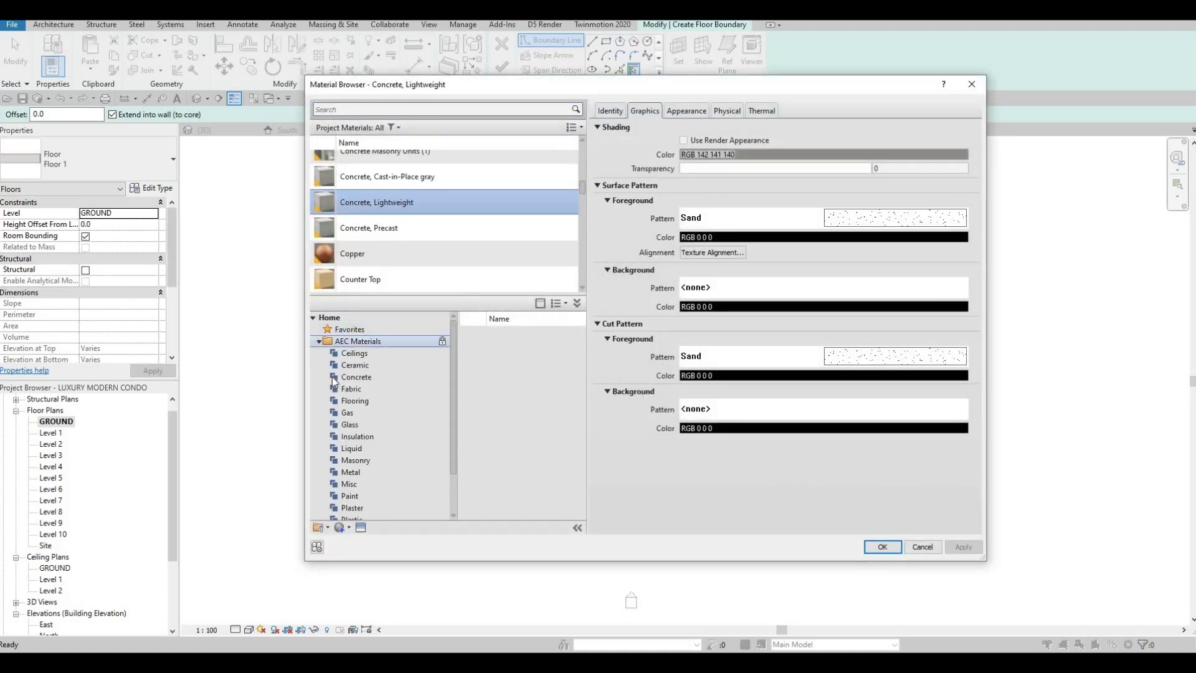
{"action": "left_click", "coordinate": [357, 377]}
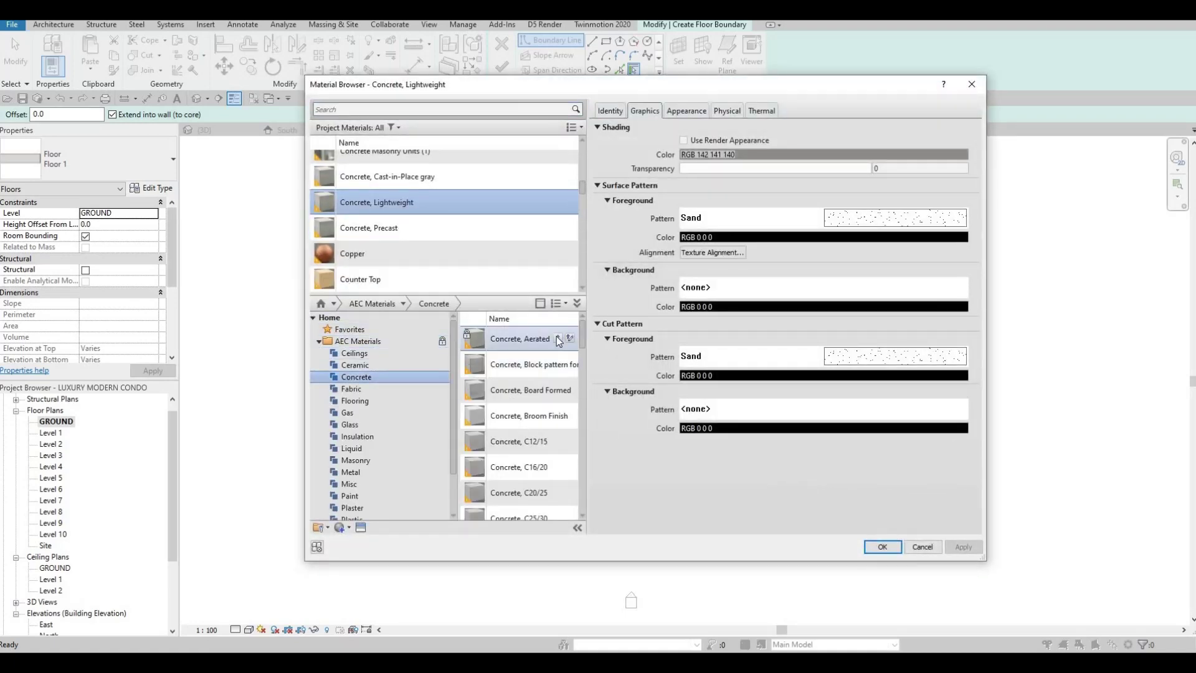
{"action": "left_click", "coordinate": [559, 339]}
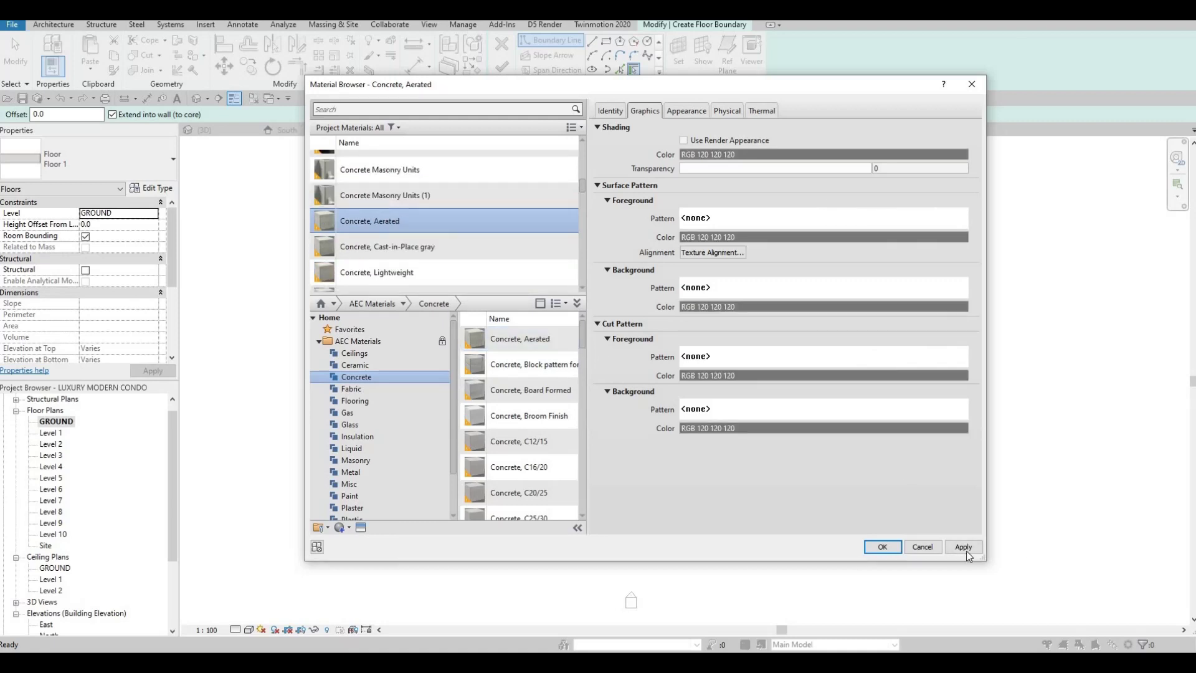
{"action": "left_click", "coordinate": [883, 547]}
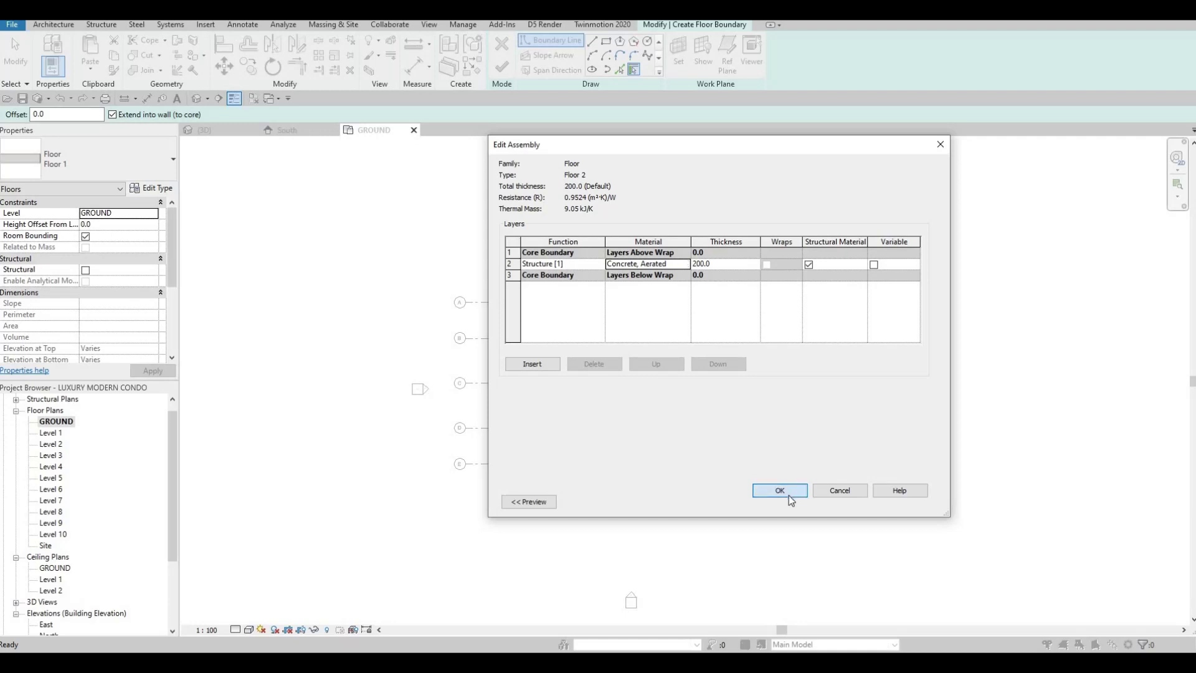
{"action": "left_click", "coordinate": [780, 491]}
{"action": "key", "text": "Return"}
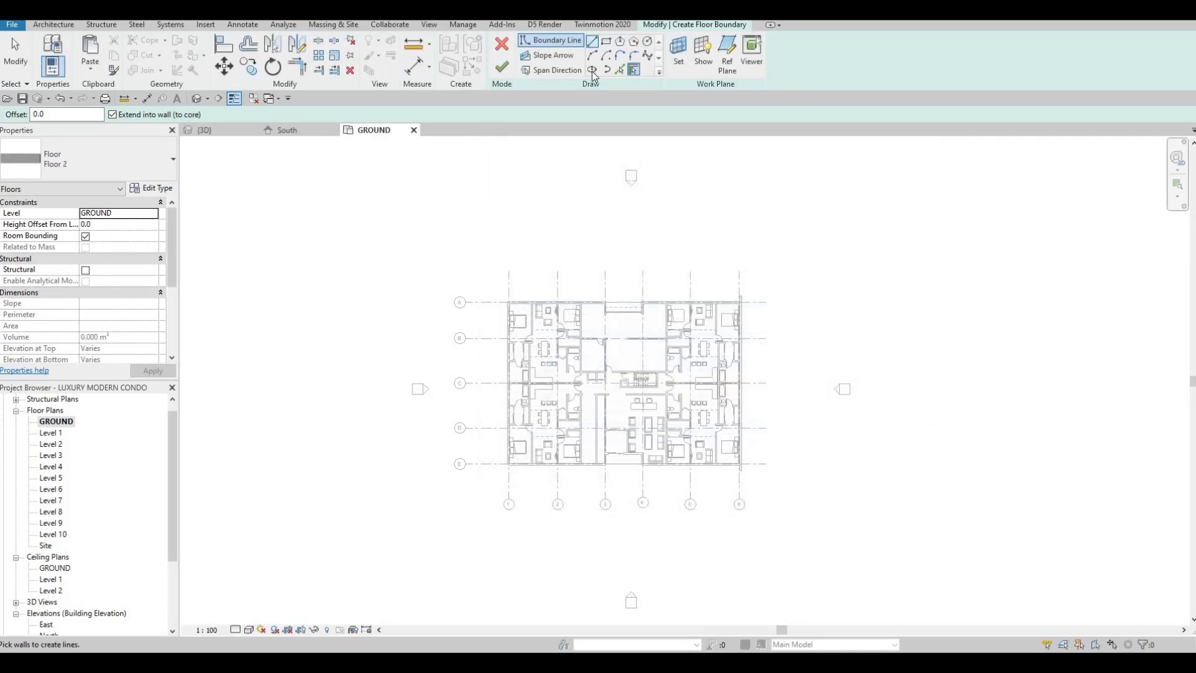
- Sketch a rectangular floor boundary about 41000 mm wide and 32000 mm deep around the whole building plan
{"action": "left_click", "coordinate": [456, 231]}
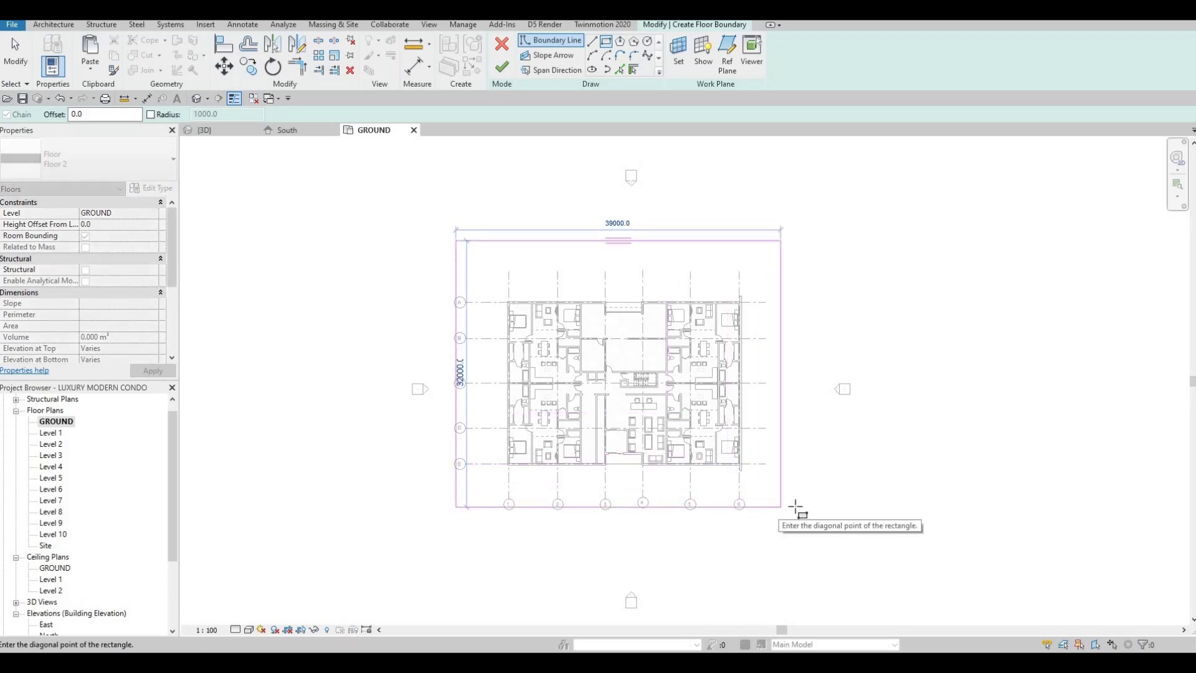
{"action": "left_click", "coordinate": [797, 507]}
{"action": "key", "text": "Escape"}
{"action": "key", "text": "Escape"}
{"action": "key", "text": "Escape"}
- Set the distance between the floor boundary's north and south edges to 40000 mm by moving the north edge
{"action": "left_click", "coordinate": [594, 241]}
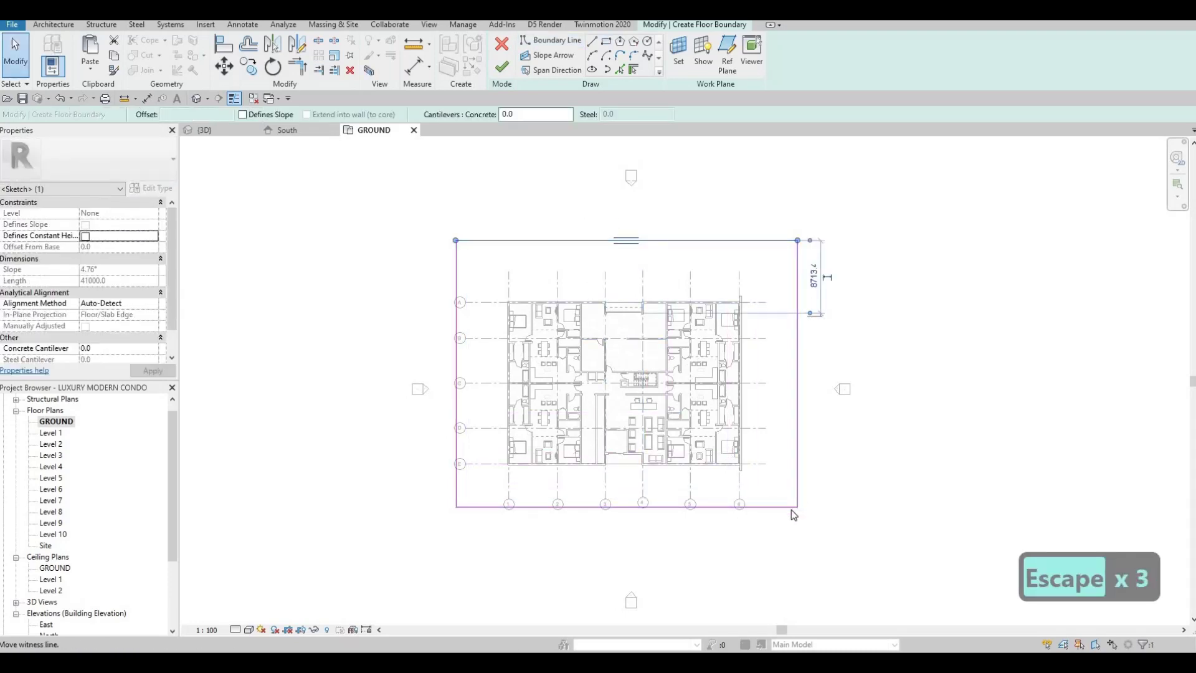
{"action": "left_click", "coordinate": [798, 493]}
{"action": "left_click", "coordinate": [814, 374]}
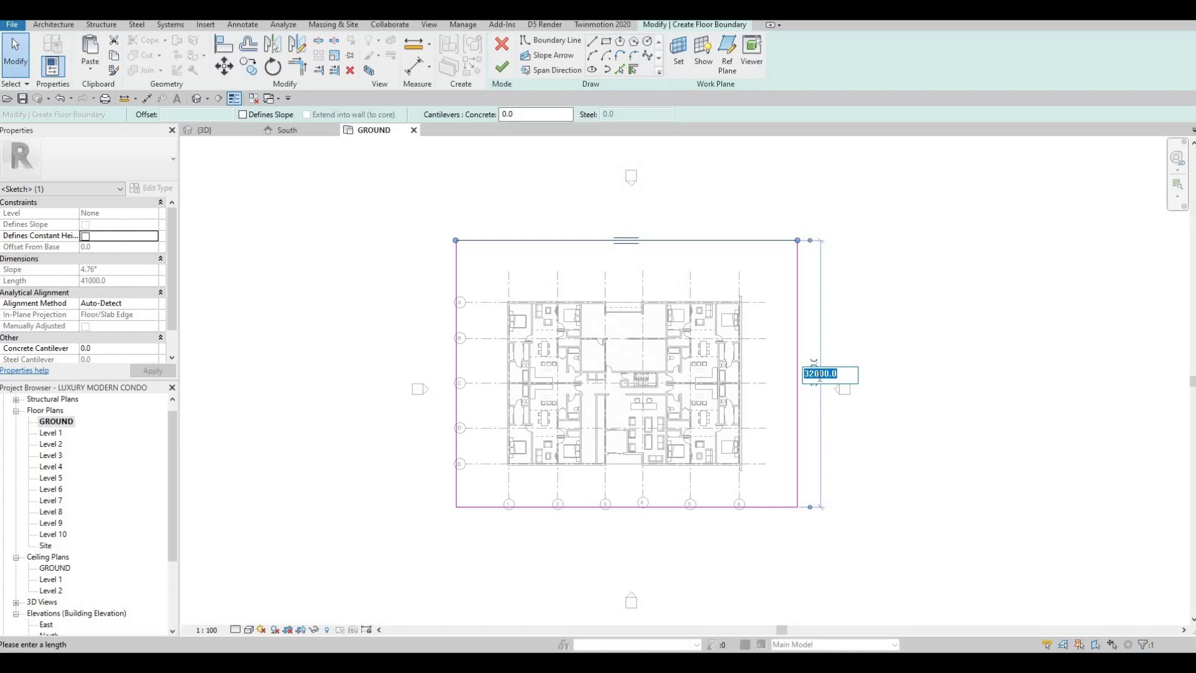
{"action": "type", "text": "4000"}
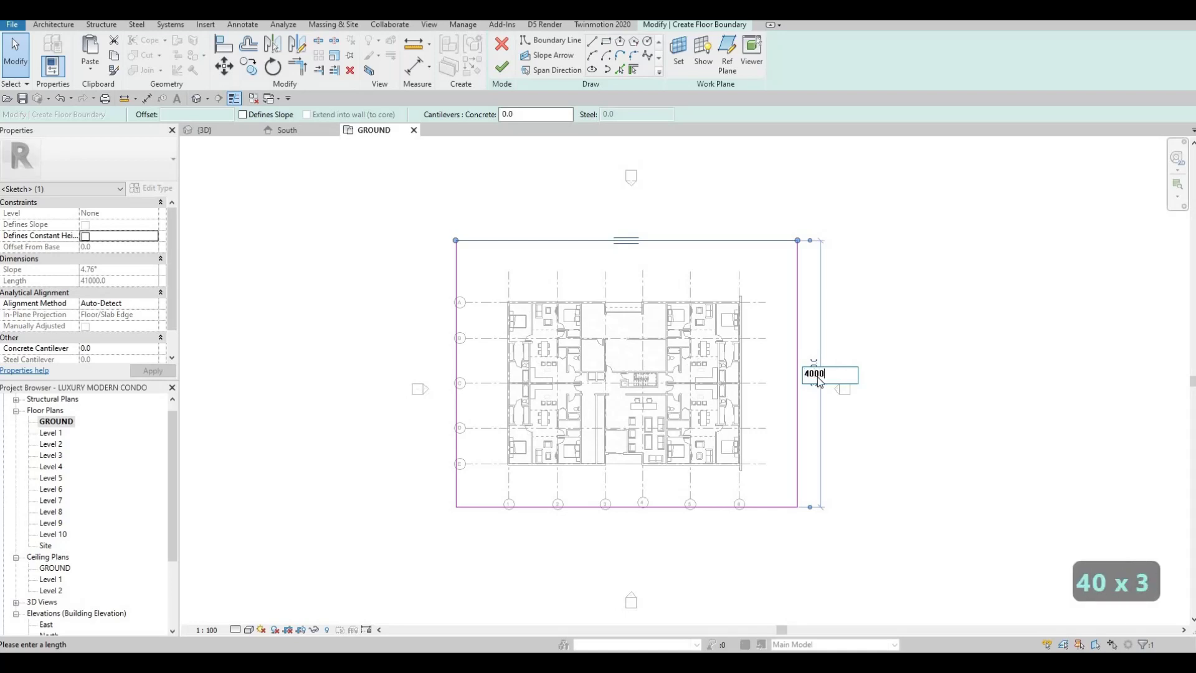
{"action": "key", "text": "Return"}
{"action": "key", "text": "Escape"}
{"action": "key", "text": "Escape"}
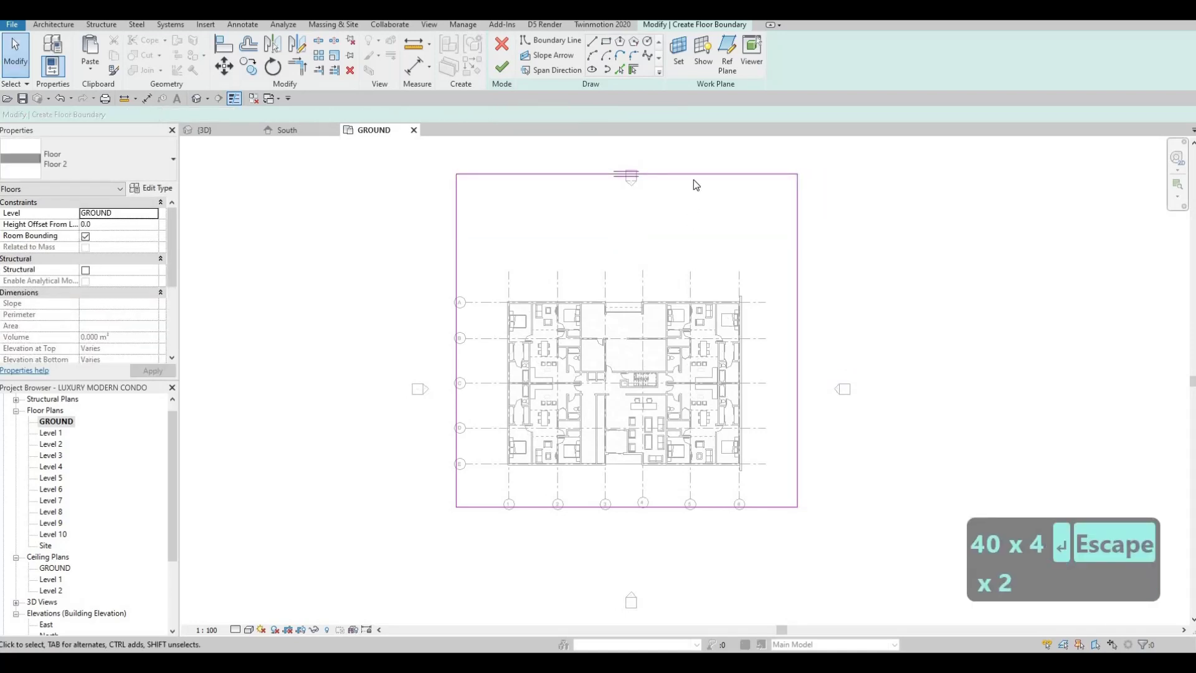
- Move the entire boundary rectangle southward, placing its north edge just beyond the upper ends of the vertical grid lines
{"action": "key", "text": "Tab"}
{"action": "key", "text": "Tab"}
{"action": "key", "text": "Tab"}
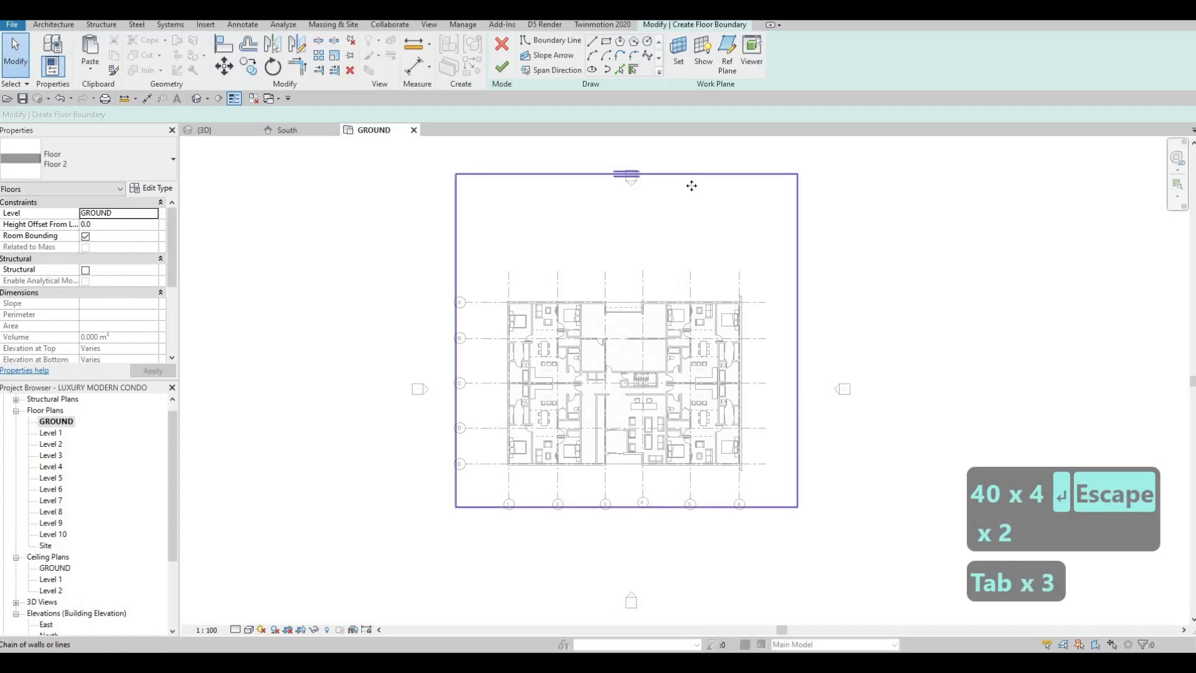
{"action": "left_click_drag", "start_coordinate": [692, 185], "coordinate": [691, 267]}
{"action": "key", "text": "Escape"}
{"action": "key", "text": "Escape"}
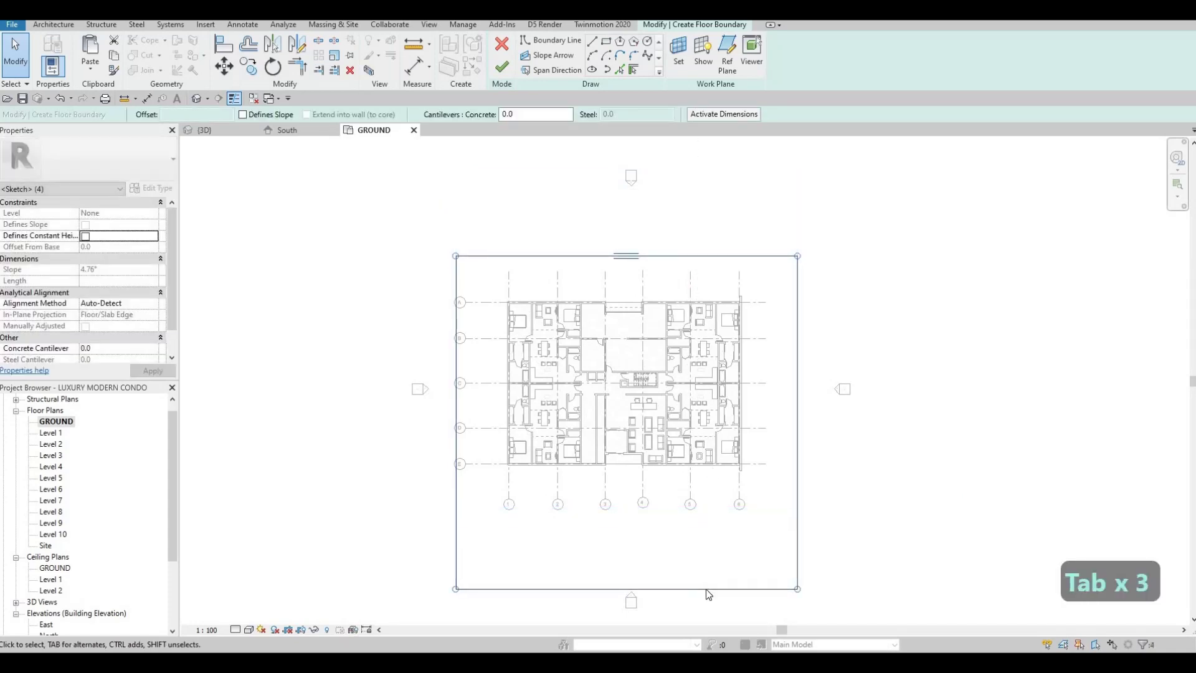
- Set the floor boundary's north-south depth to 32000 mm by moving its south edge
{"action": "left_click", "coordinate": [561, 588]}
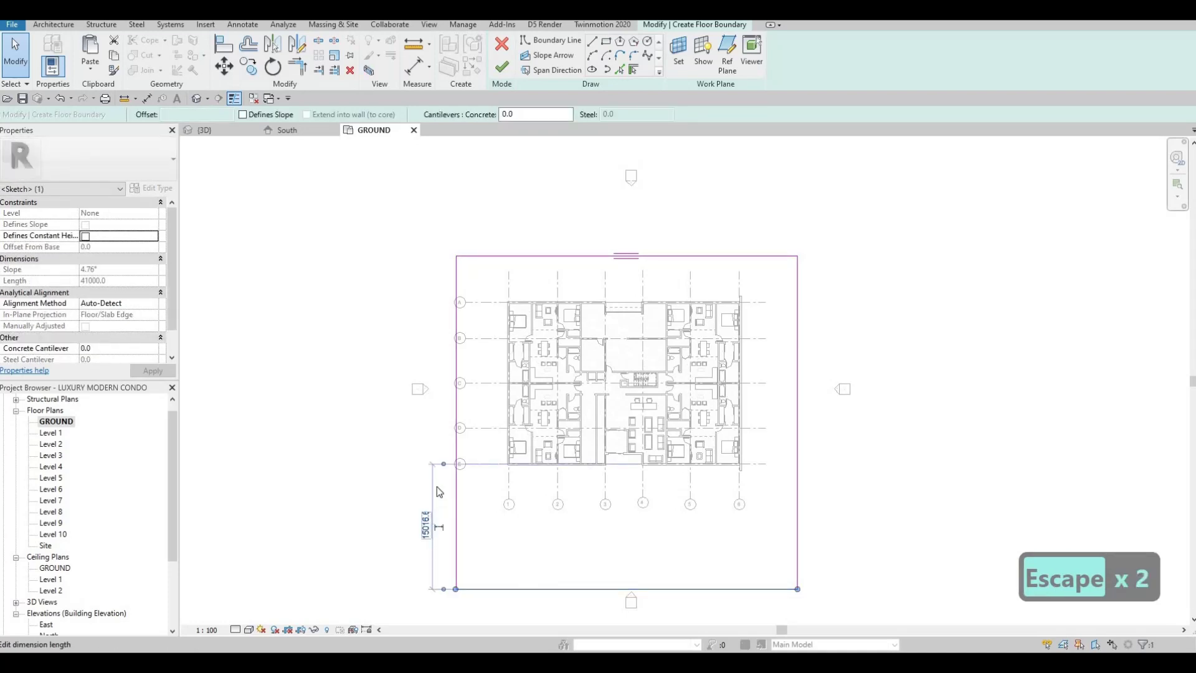
{"action": "left_click_drag", "start_coordinate": [456, 263], "coordinate": [455, 256]}
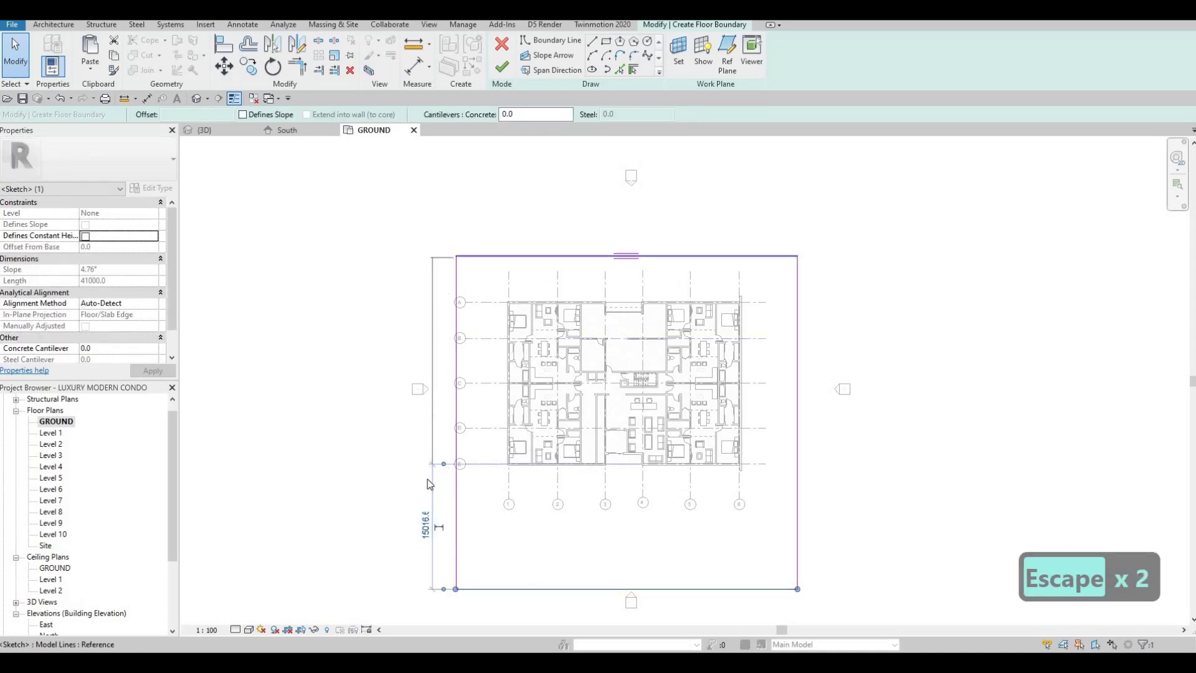
{"action": "left_click", "coordinate": [425, 424]}
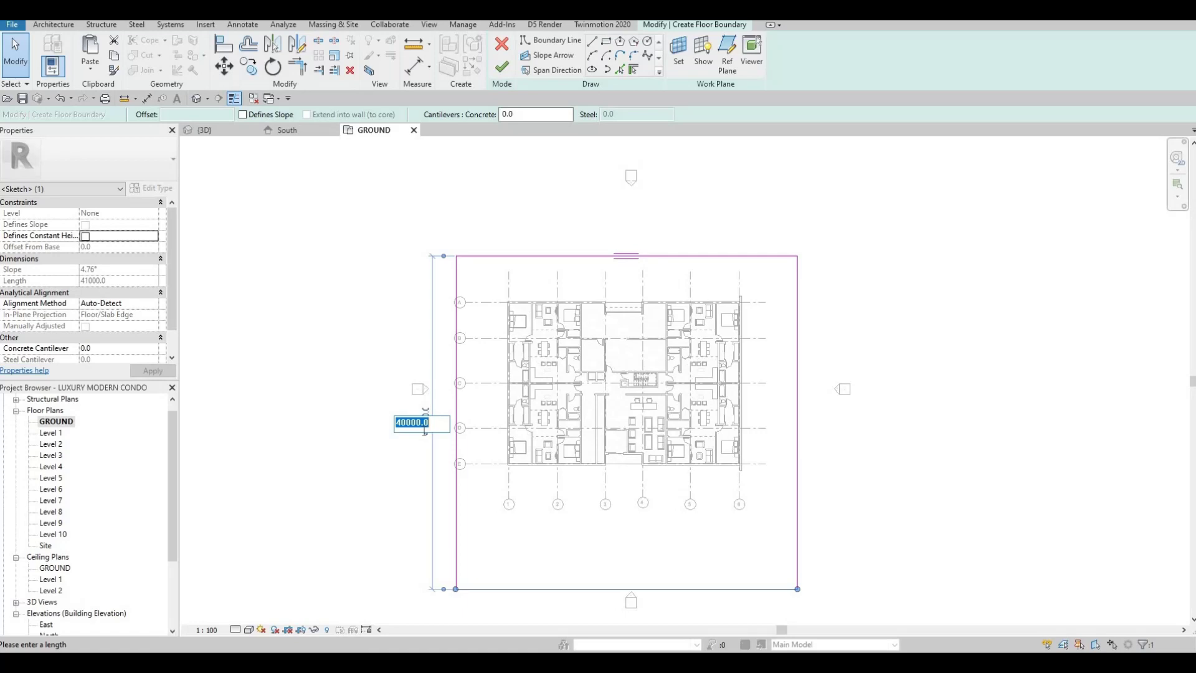
{"action": "type", "text": "3200"}
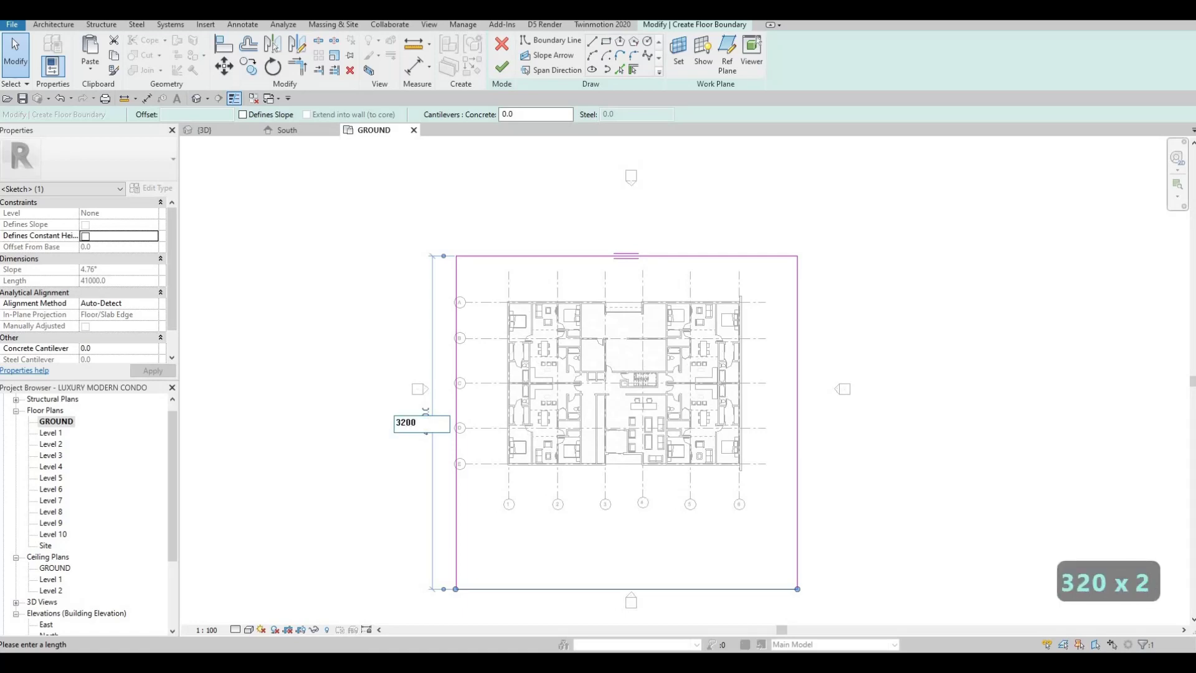
{"action": "type", "text": "0"}
{"action": "key", "text": "Return"}
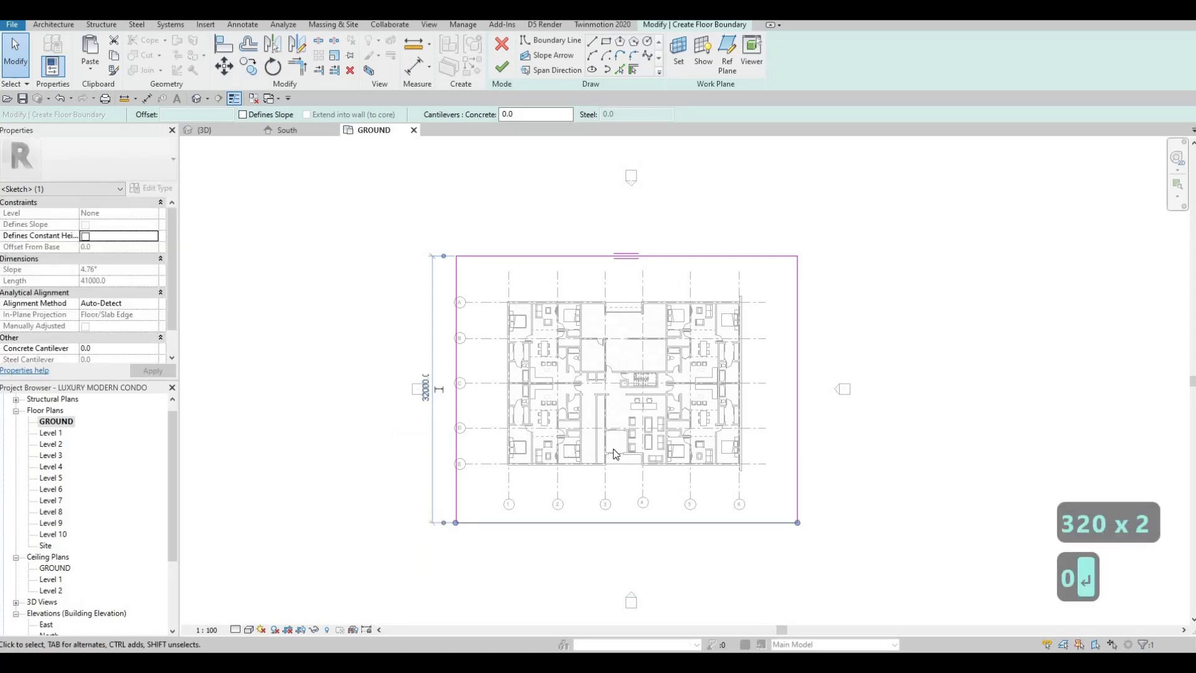
{"action": "key", "text": "Escape"}
{"action": "key", "text": "Escape"}
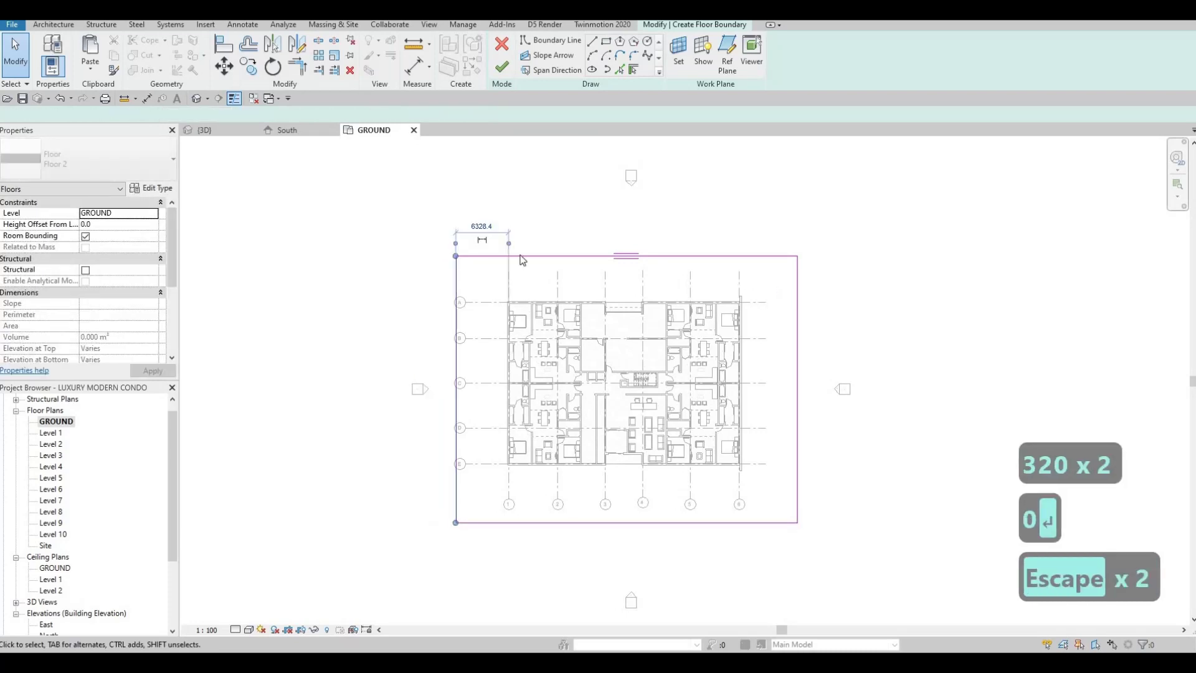
- Set the floor boundary's east-west width to 35000 mm by moving its west edge
{"action": "left_click", "coordinate": [798, 278]}
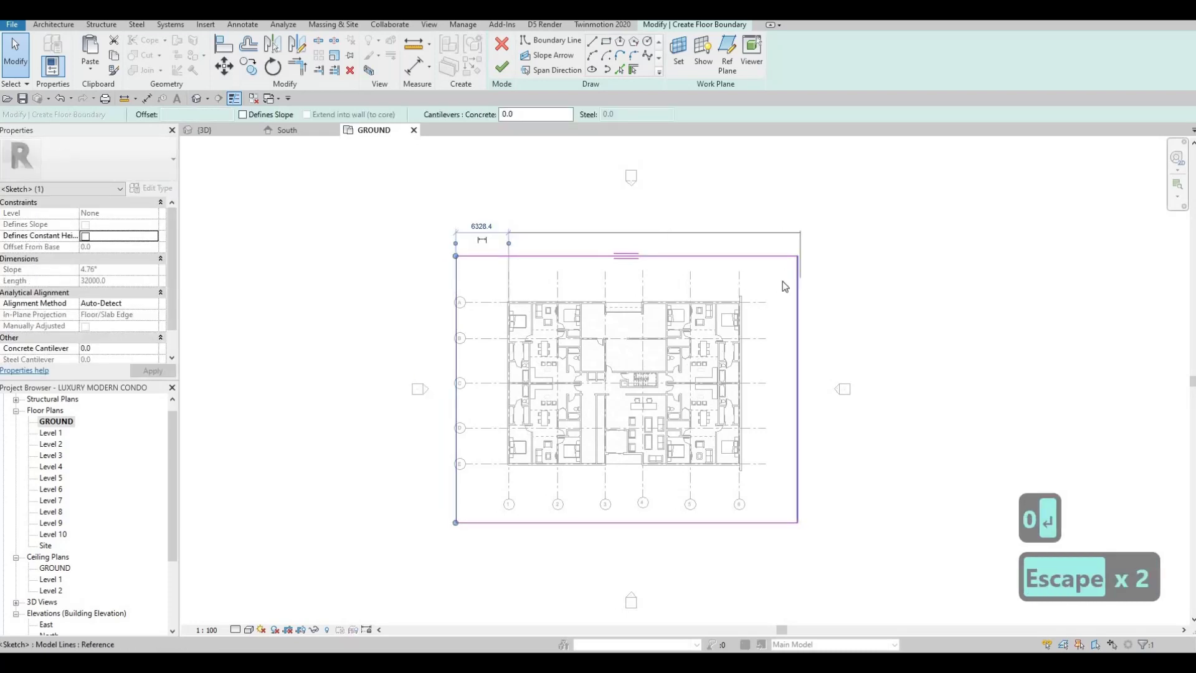
{"action": "left_click", "coordinate": [644, 244]}
{"action": "left_click", "coordinate": [626, 223]}
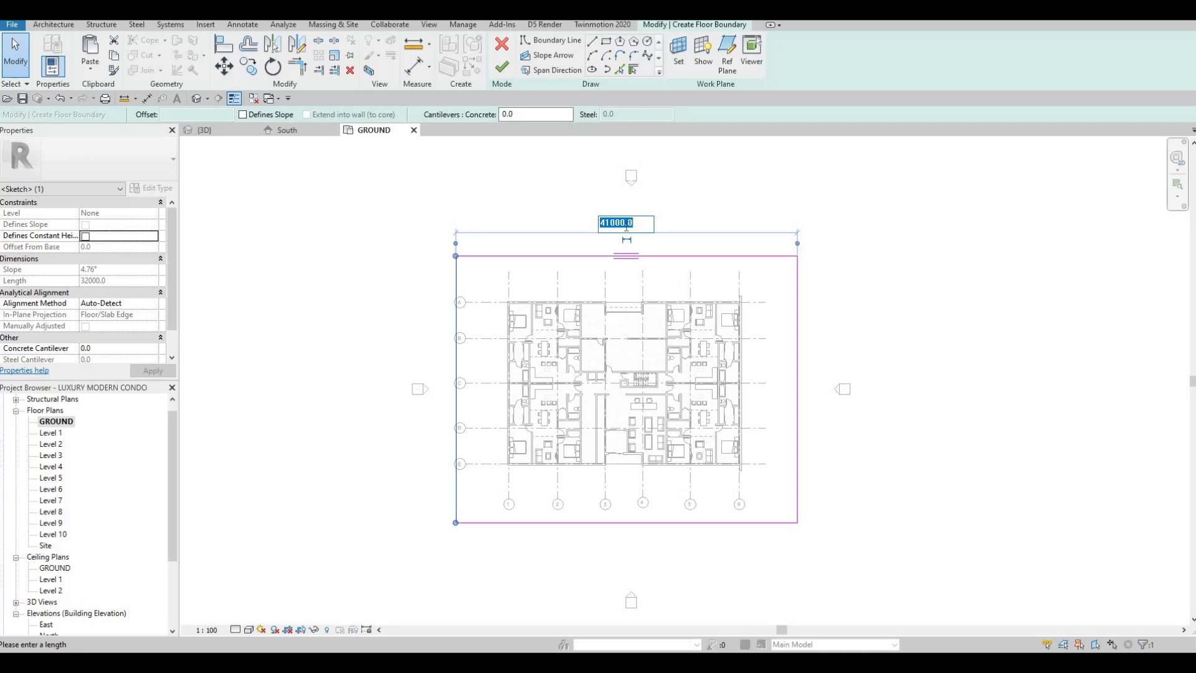
{"action": "type", "text": "35000"}
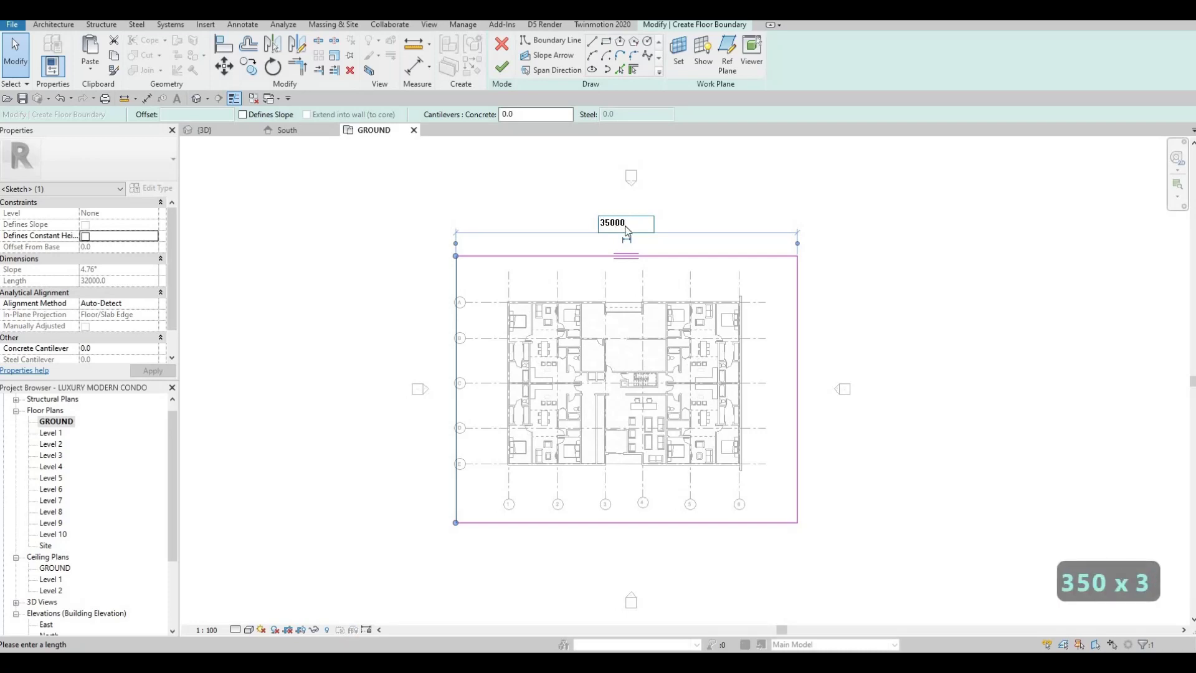
{"action": "key", "text": "Return"}
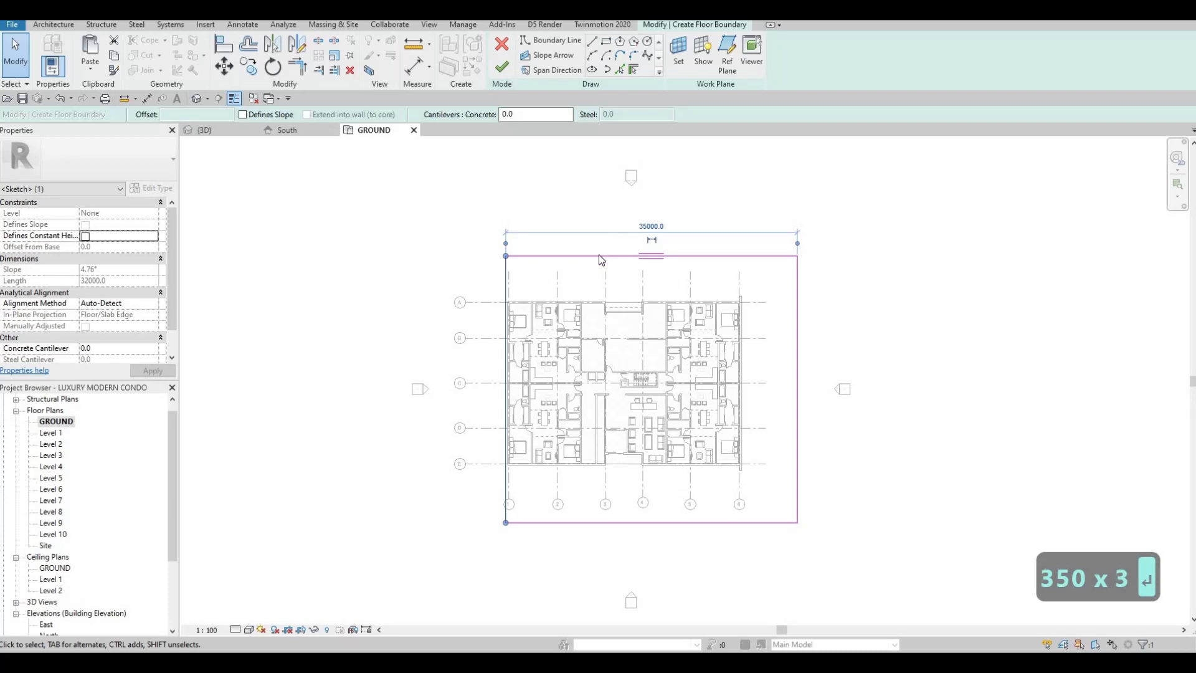
- Move the entire boundary rectangle westward so it surrounds the building evenly, and finish the floor sketch
{"action": "left_click", "coordinate": [553, 257]}
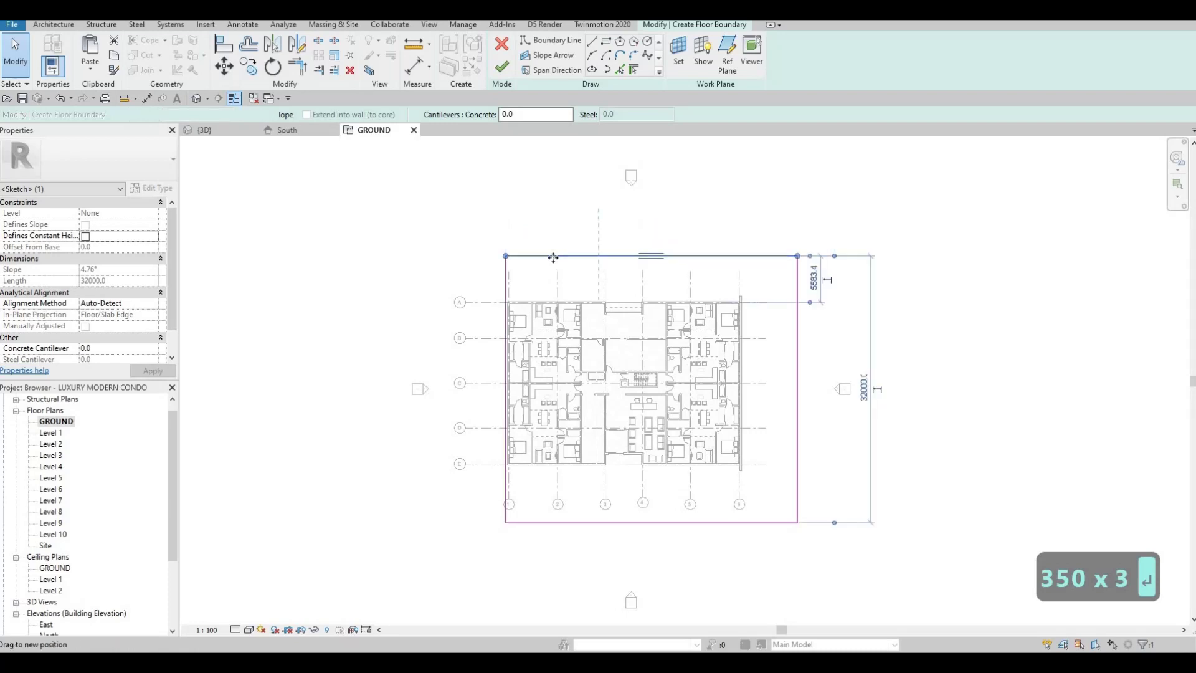
{"action": "key", "text": "Escape"}
{"action": "key", "text": "Tab"}
{"action": "left_click", "coordinate": [519, 265]}
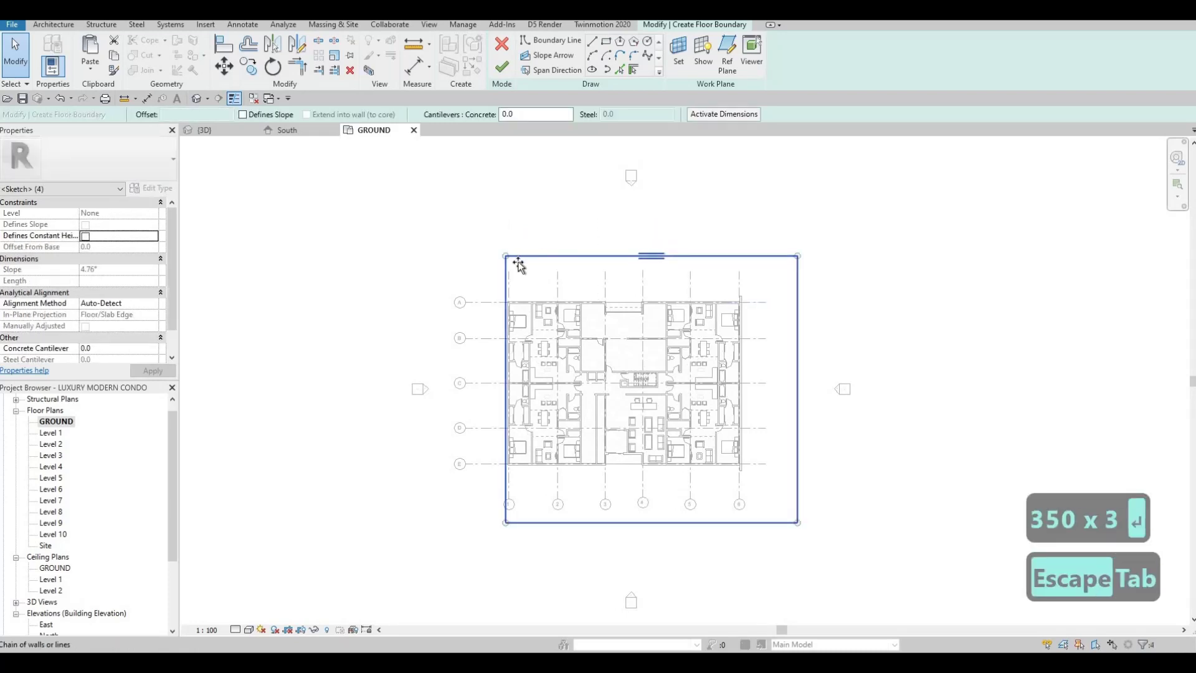
{"action": "left_click_drag", "start_coordinate": [519, 264], "coordinate": [473, 267]}
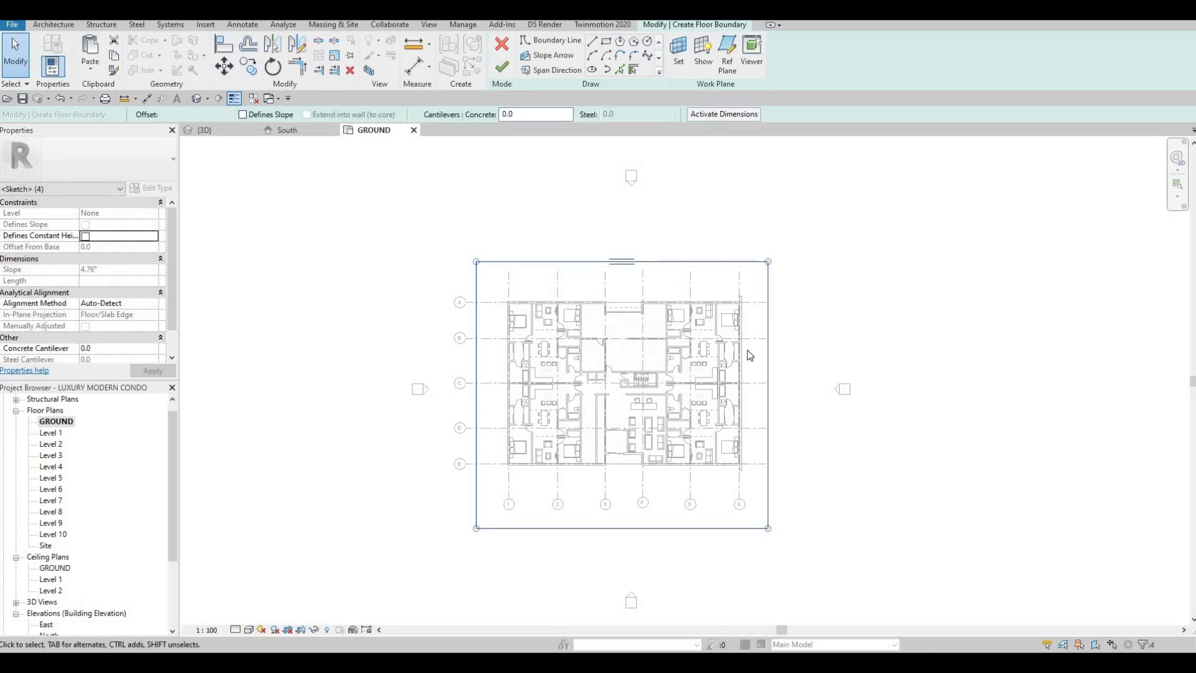
{"action": "key", "text": "Right"}
{"action": "key", "text": "Right"}
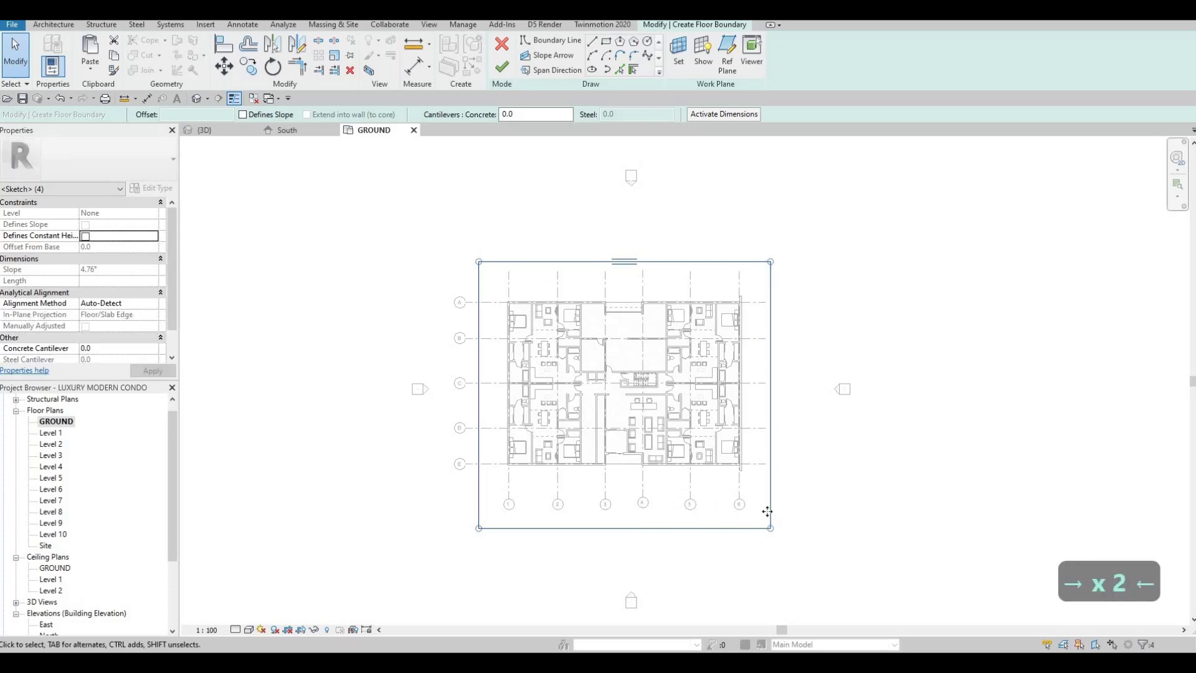
{"action": "left_click", "coordinate": [503, 67]}
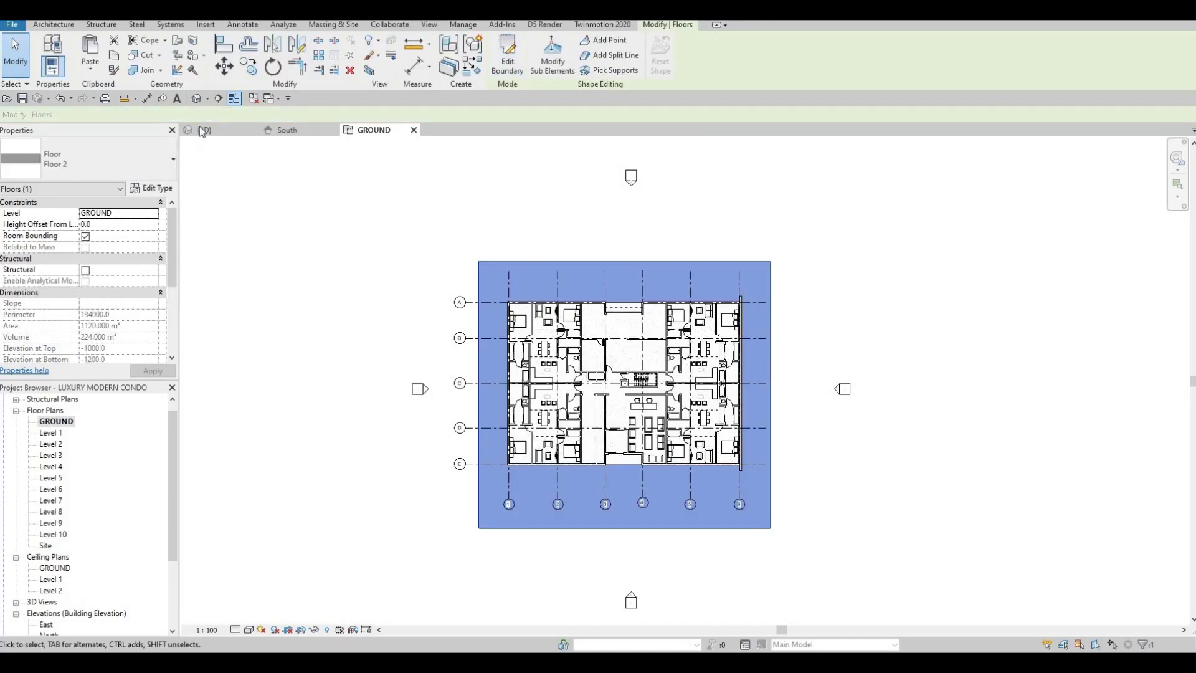
- Examine the new ground slab around the building's base in the 3D view
{"action": "key", "text": "ctrl+Tab"}
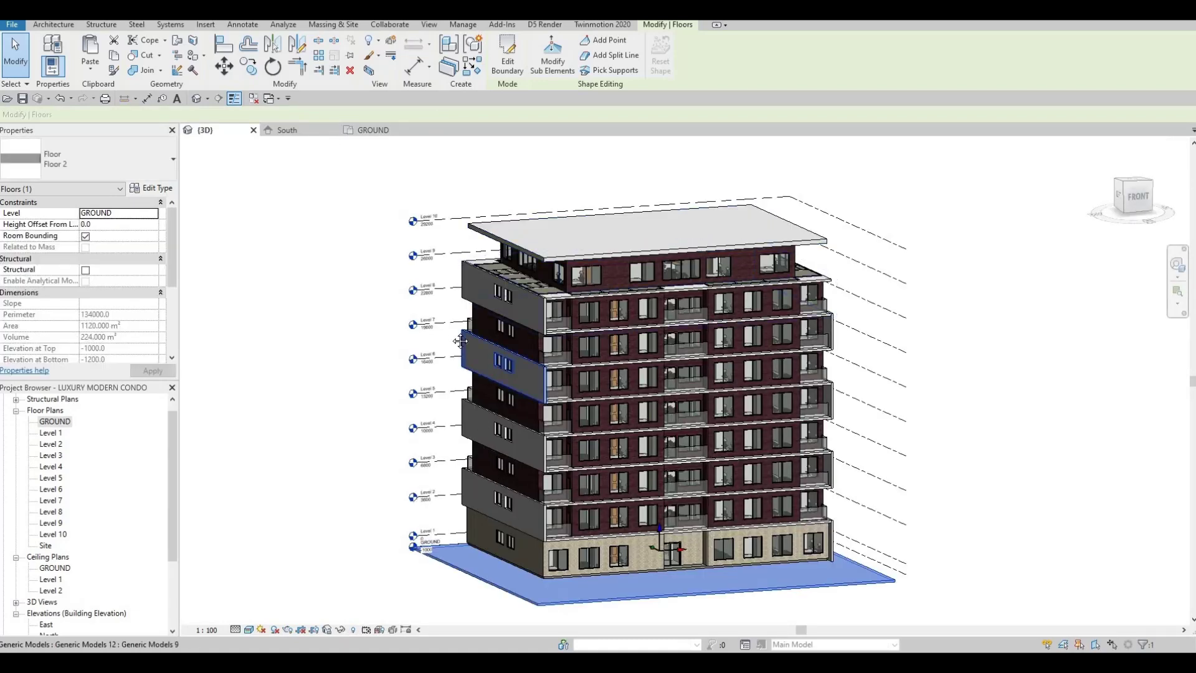
{"action": "key", "text": "Escape"}
{"action": "key", "text": "Escape"}
{"action": "middle_click_drag", "start_coordinate": [467, 454], "coordinate": [420, 296]}
{"action": "scroll", "coordinate": [471, 450], "scroll_direction": "up", "scroll_amount": 3}
{"action": "scroll", "coordinate": [495, 449], "scroll_direction": "up", "scroll_amount": 3}
{"action": "middle_click_drag", "start_coordinate": [512, 498], "coordinate": [622, 350], "text": "shift"}
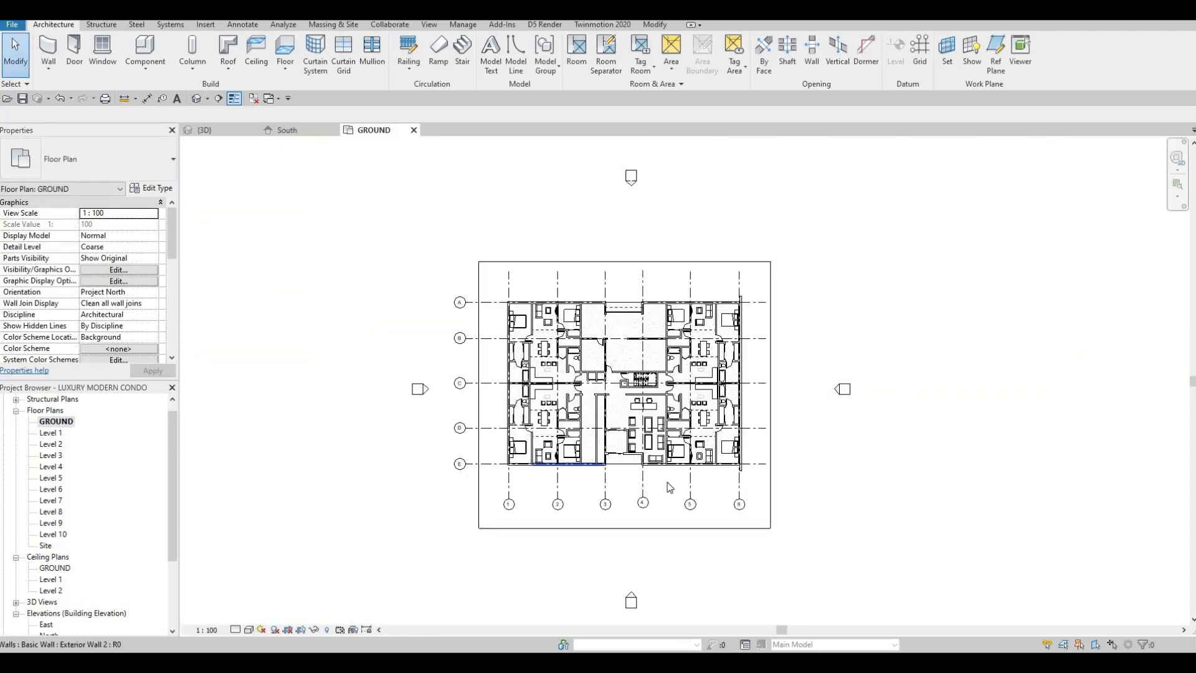
- Start another floor on the GROUND level and sketch a 35000 by 32000 mm rectangular boundary tracing the existing slab's outer corners
{"action": "middle_click_drag", "start_coordinate": [671, 502], "coordinate": [661, 483]}
{"action": "scroll", "coordinate": [522, 429], "scroll_direction": "up", "scroll_amount": 3}
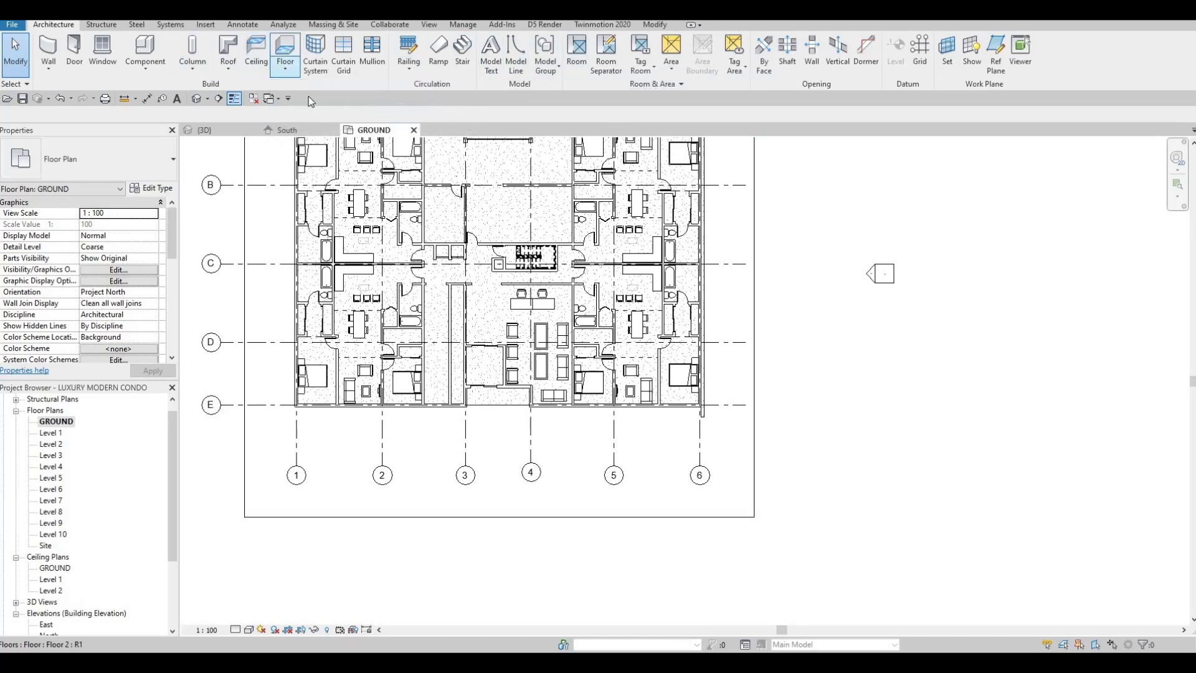
{"action": "left_click", "coordinate": [292, 55]}
{"action": "left_click", "coordinate": [286, 90]}
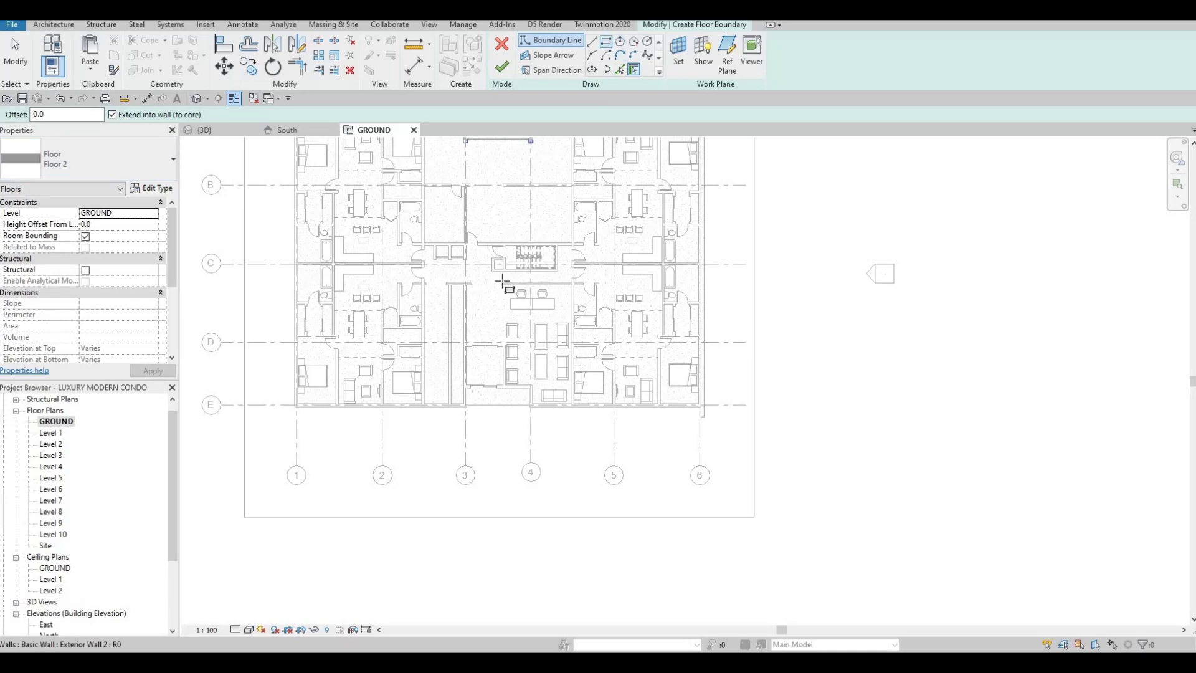
{"action": "middle_click_drag", "start_coordinate": [349, 223], "coordinate": [406, 292]}
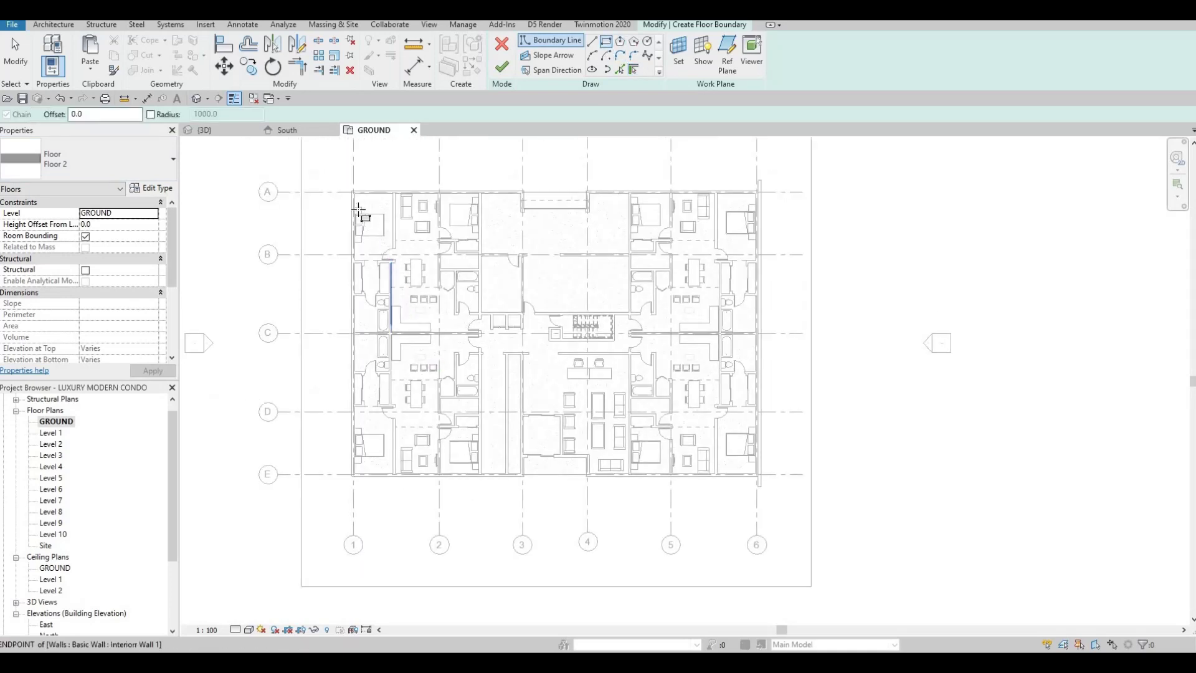
{"action": "scroll", "coordinate": [360, 210], "scroll_direction": "down", "scroll_amount": 2}
{"action": "left_click", "coordinate": [325, 166]}
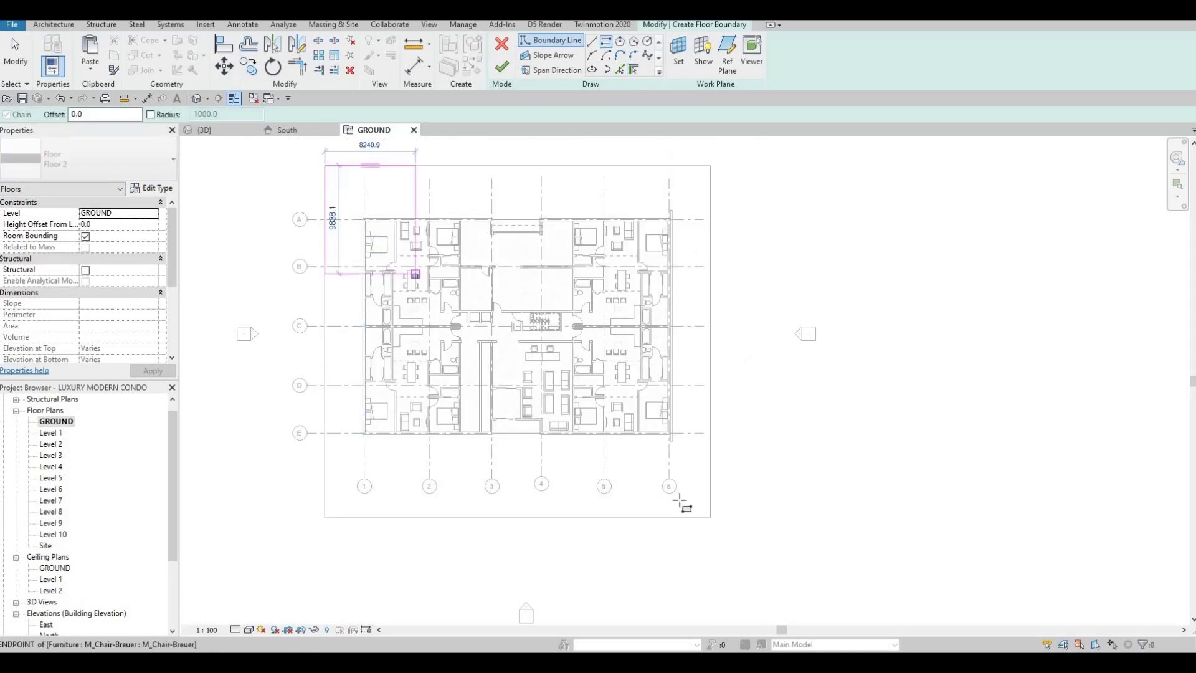
{"action": "left_click", "coordinate": [711, 517]}
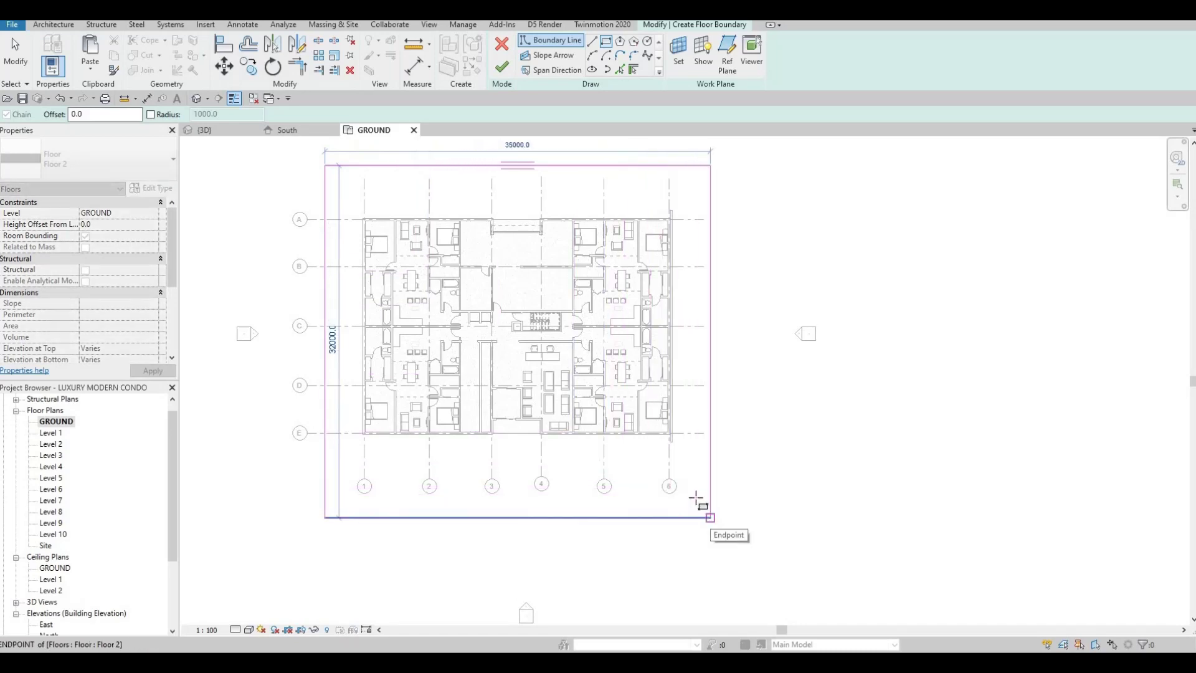
{"action": "left_click", "coordinate": [710, 518]}
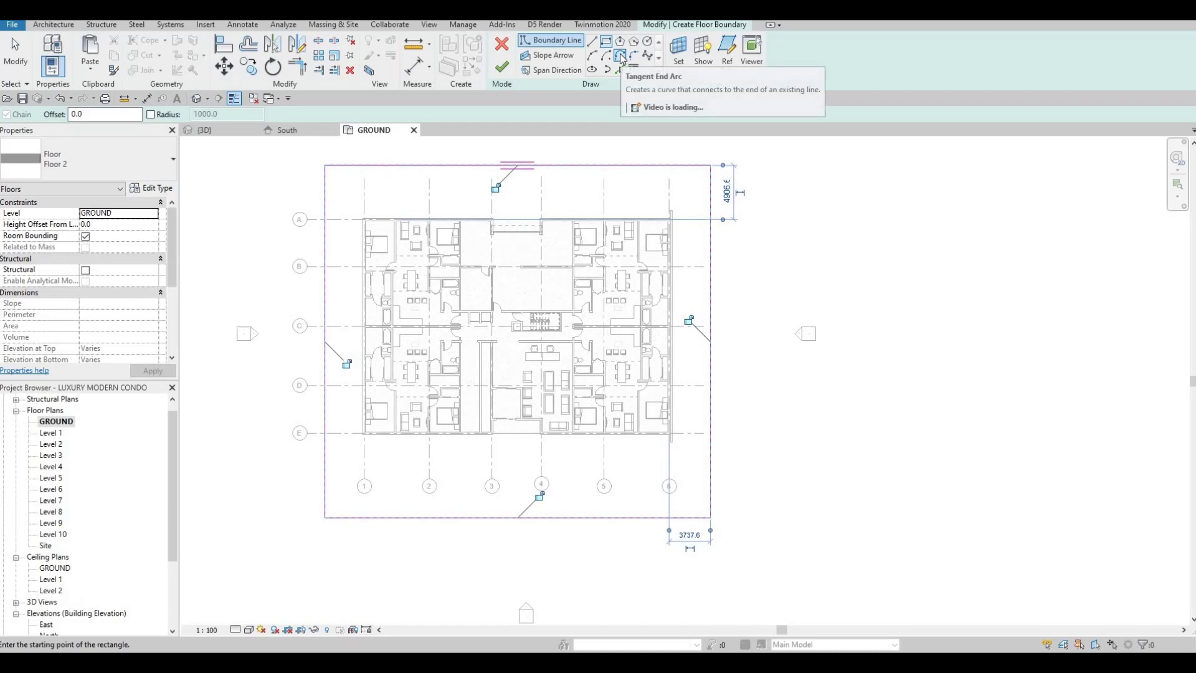
- Round the boundary's south-east corner with a fillet arc of about 5400 mm radius
{"action": "left_click", "coordinate": [634, 55]}
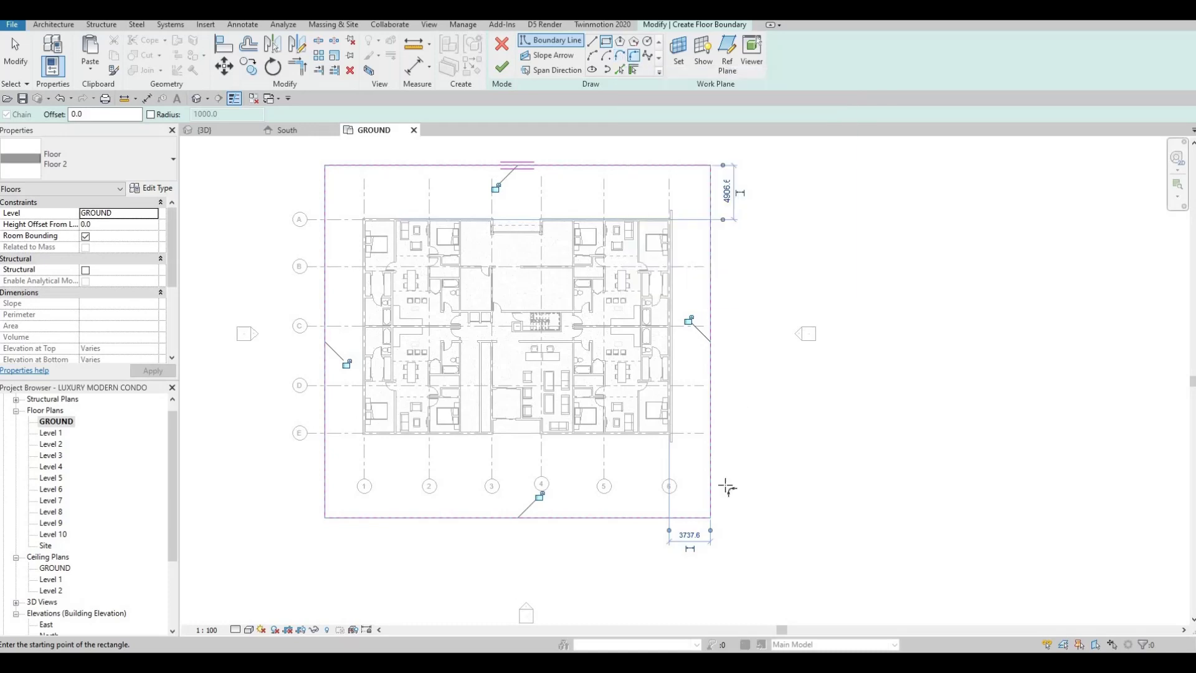
{"action": "left_click", "coordinate": [701, 508]}
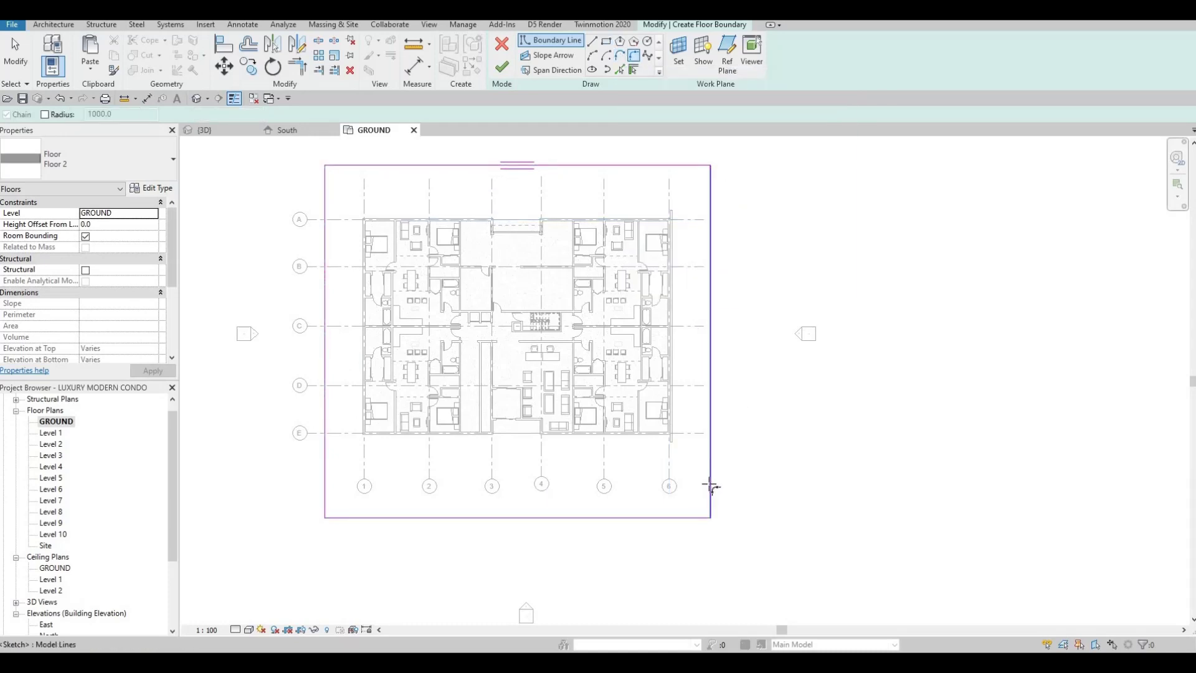
{"action": "left_click", "coordinate": [711, 485]}
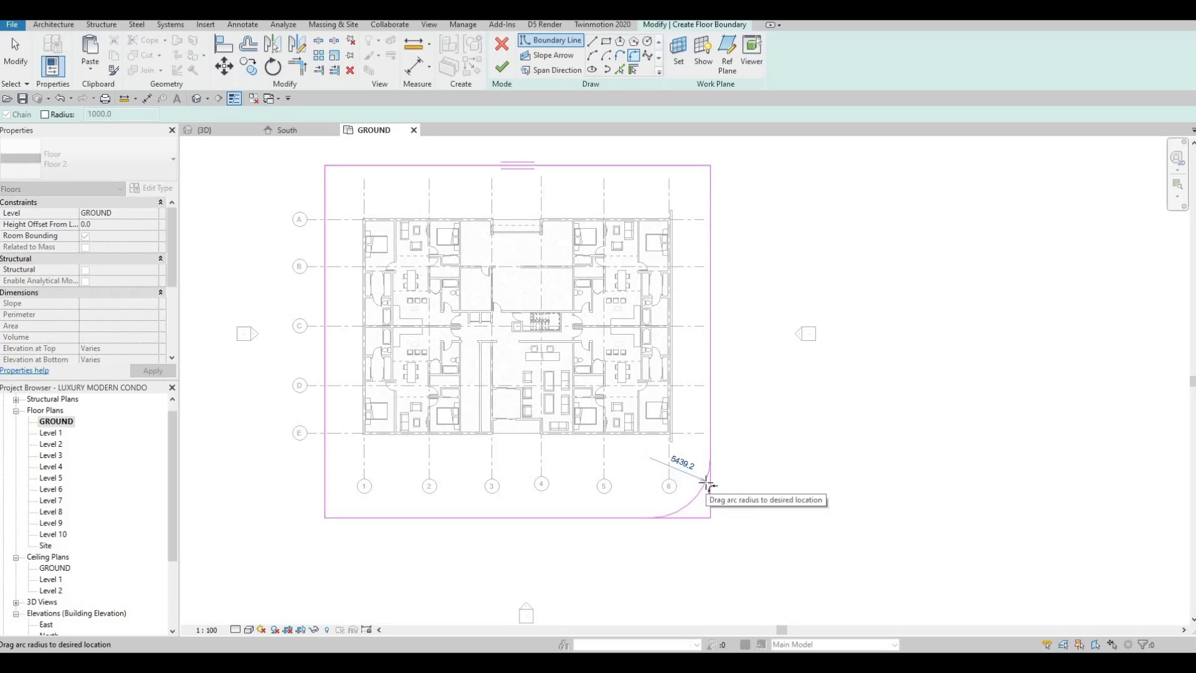
{"action": "left_click", "coordinate": [707, 485]}
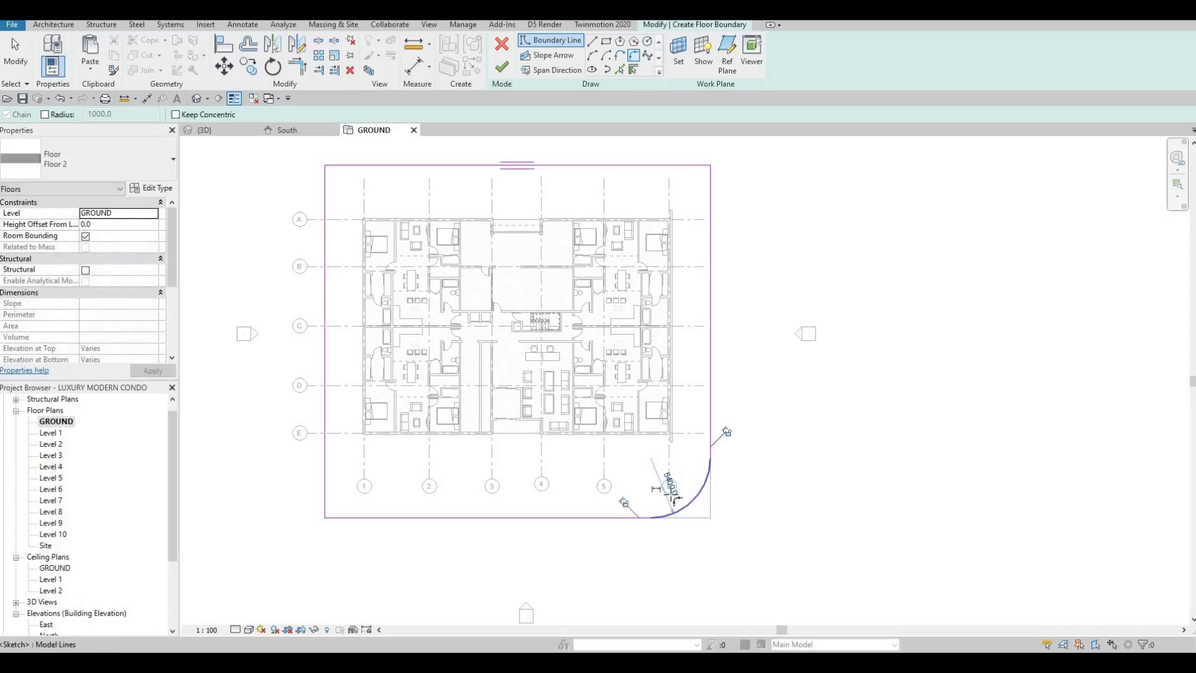
{"action": "key", "text": "Escape"}
{"action": "key", "text": "Escape"}
{"action": "key", "text": "Escape"}
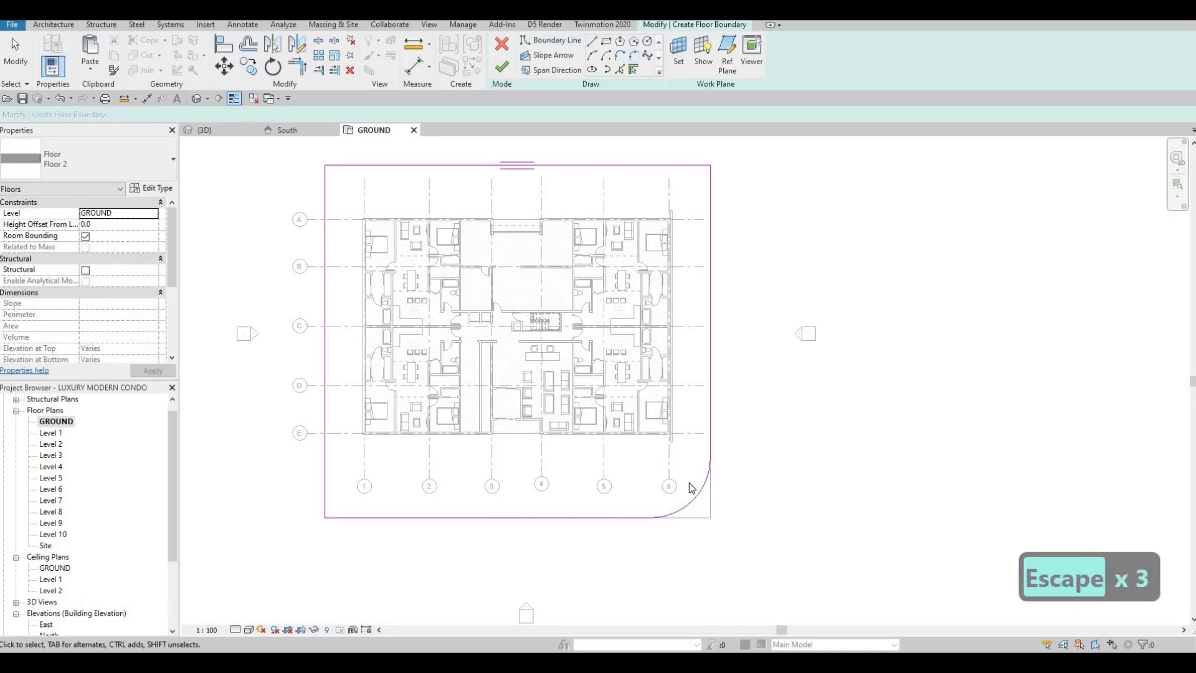
- Set the south-east corner arc's radius to 5000 mm
{"action": "left_click", "coordinate": [696, 495]}
{"action": "left_click", "coordinate": [665, 482]}
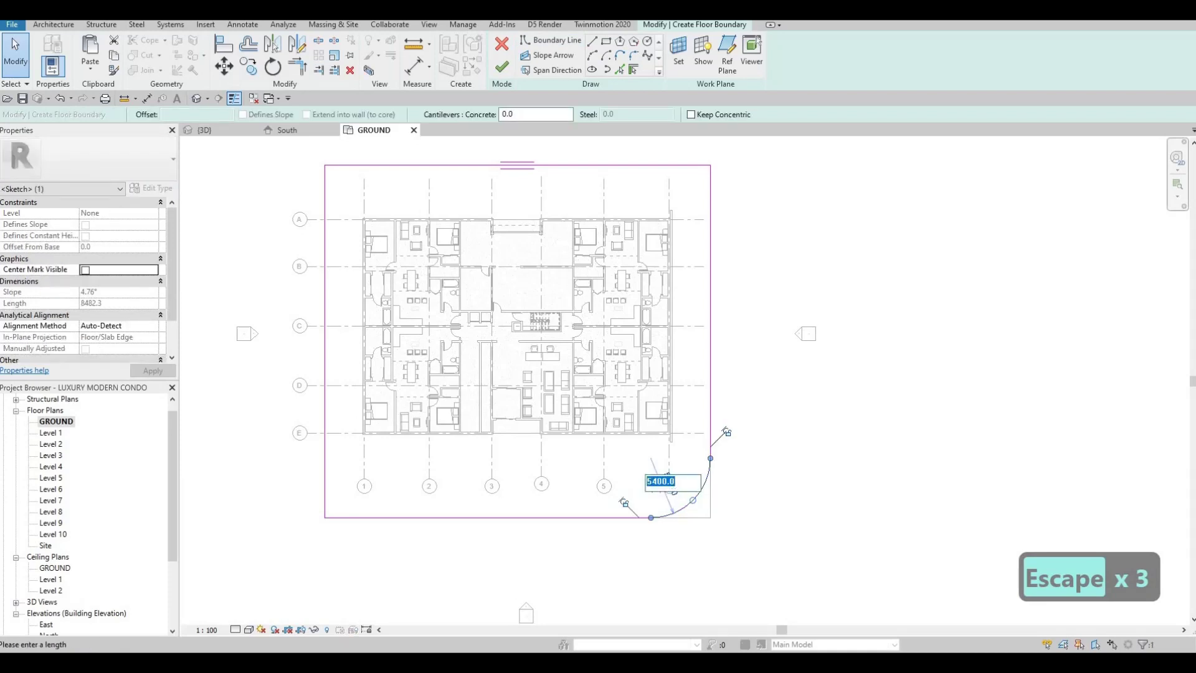
{"action": "type", "text": "5000"}
{"action": "key", "text": "Return"}
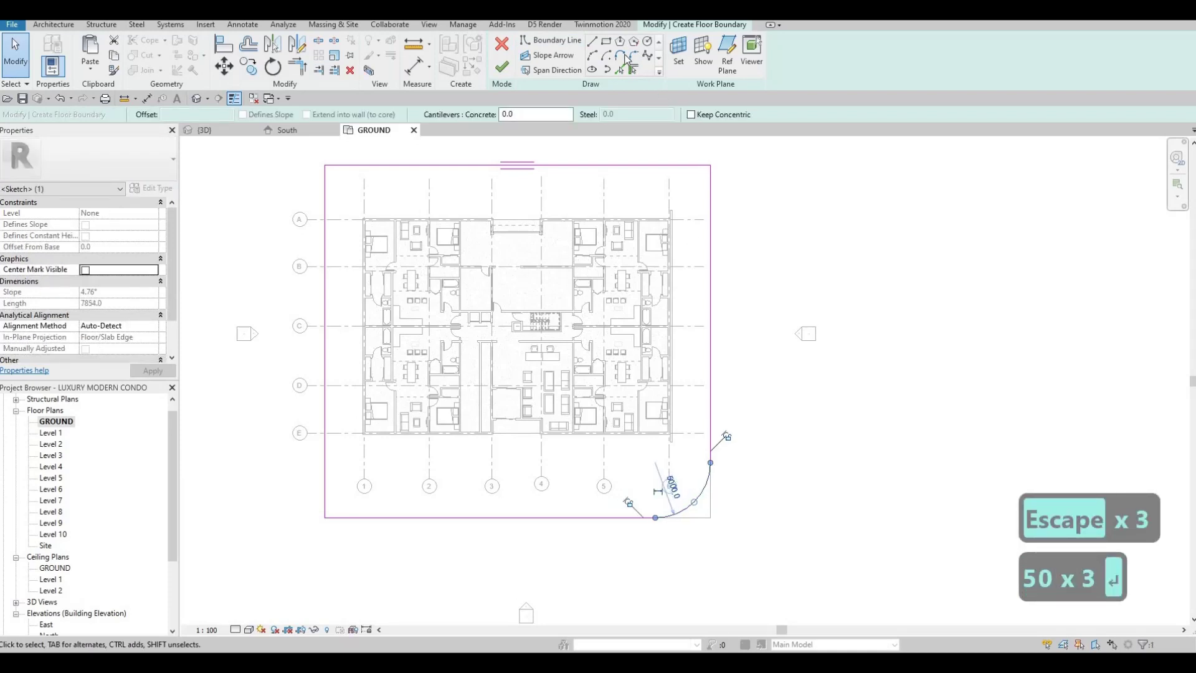
- Round the boundary's north-east corner with a fillet arc of about 5300 mm radius
{"action": "left_click", "coordinate": [632, 58]}
{"action": "left_click", "coordinate": [711, 206]}
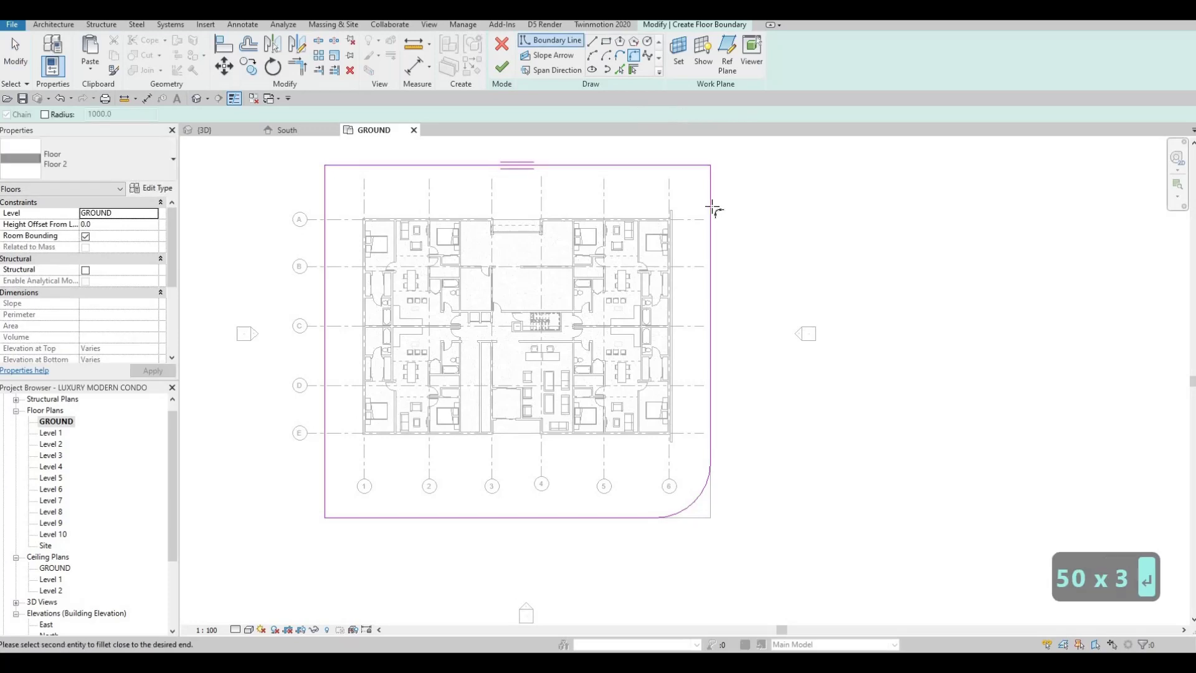
{"action": "left_click", "coordinate": [707, 200]}
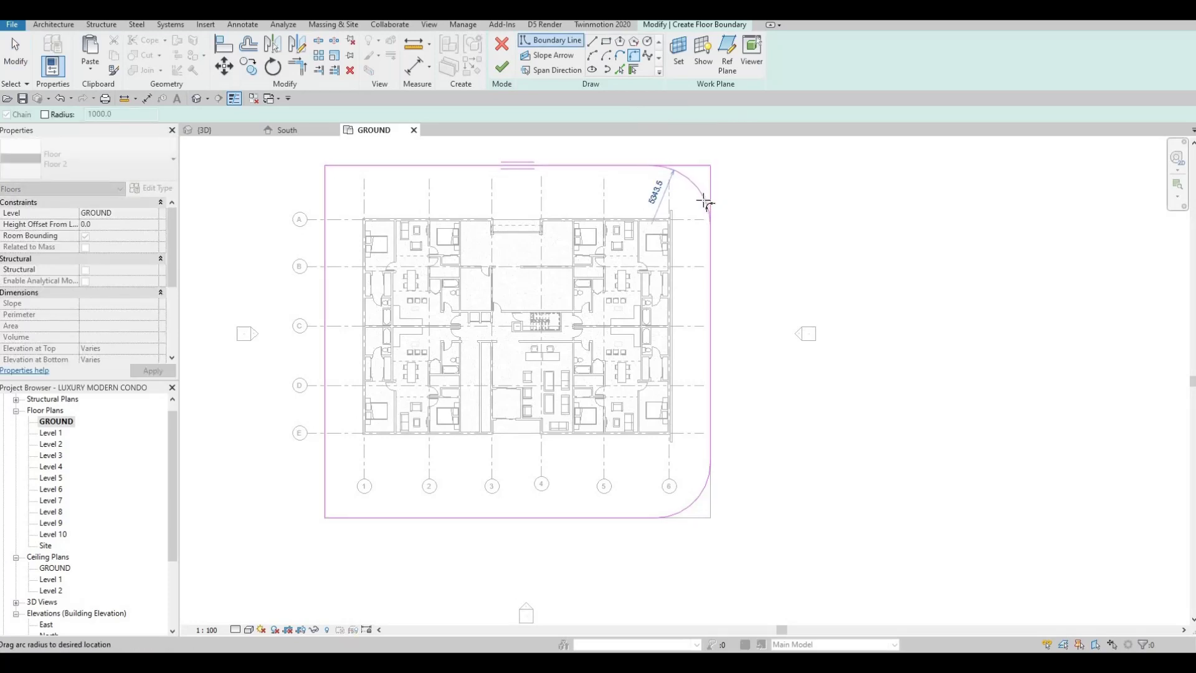
{"action": "left_click", "coordinate": [627, 191]}
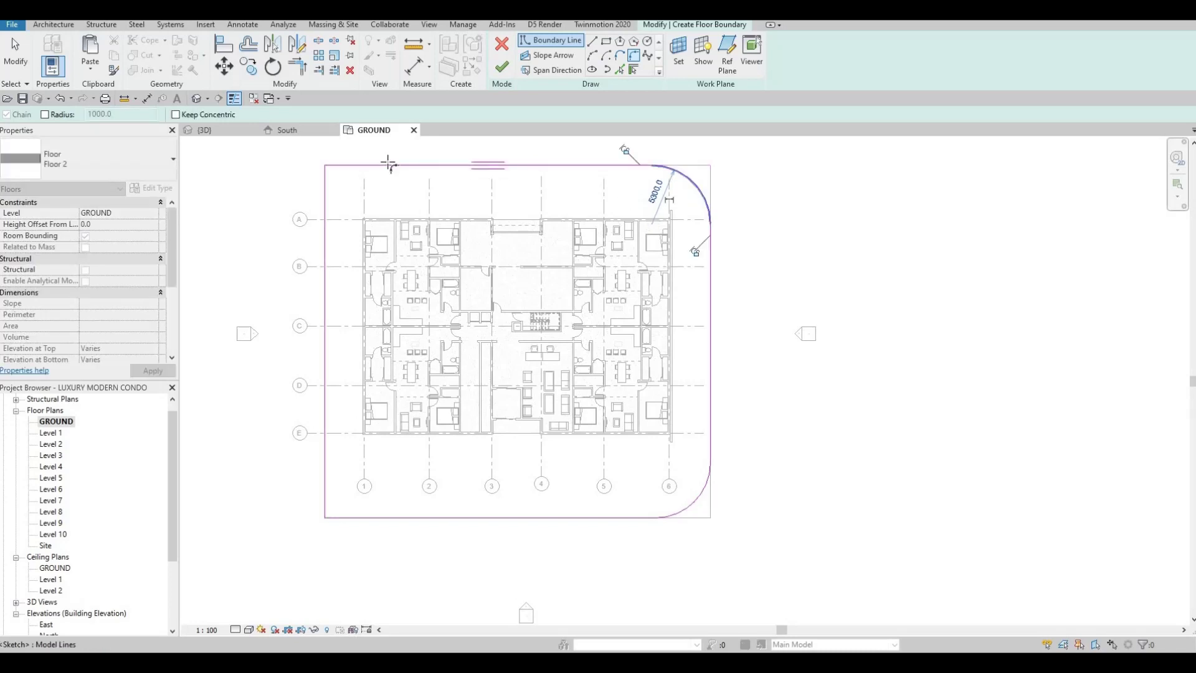
- Fillet the boundary's north-west corner at about 4300 mm radius and its south-west corner at about 5900 mm
{"action": "left_click", "coordinate": [361, 165]}
{"action": "left_click", "coordinate": [325, 187]}
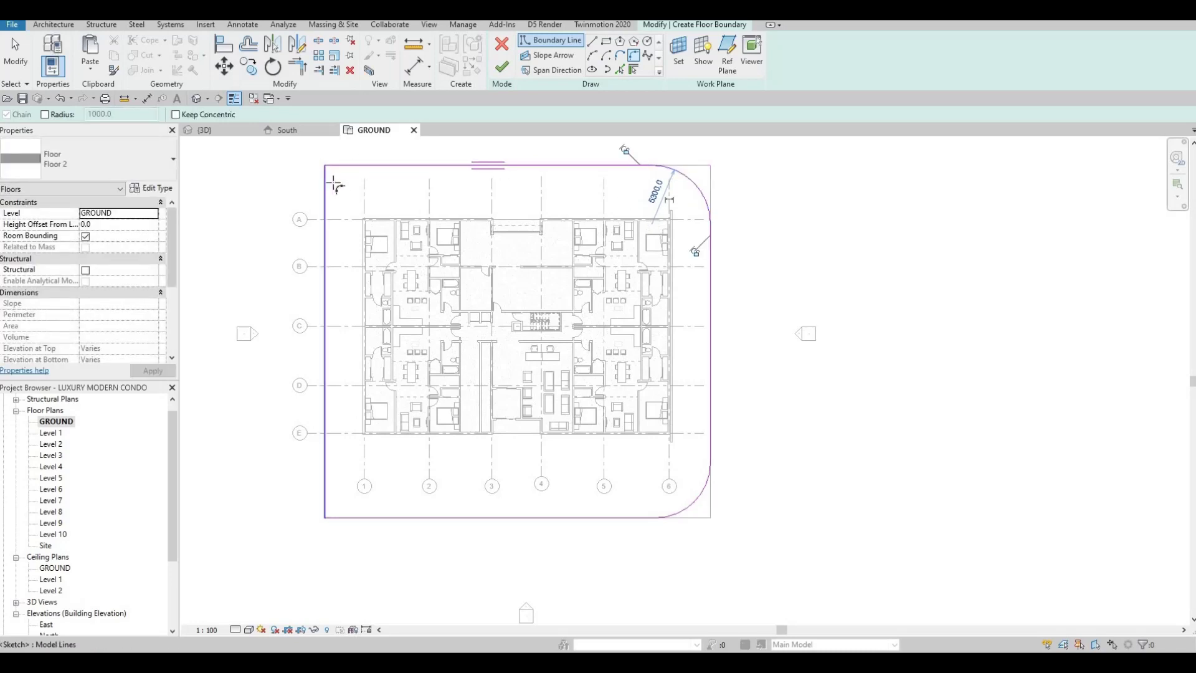
{"action": "left_click", "coordinate": [336, 185]}
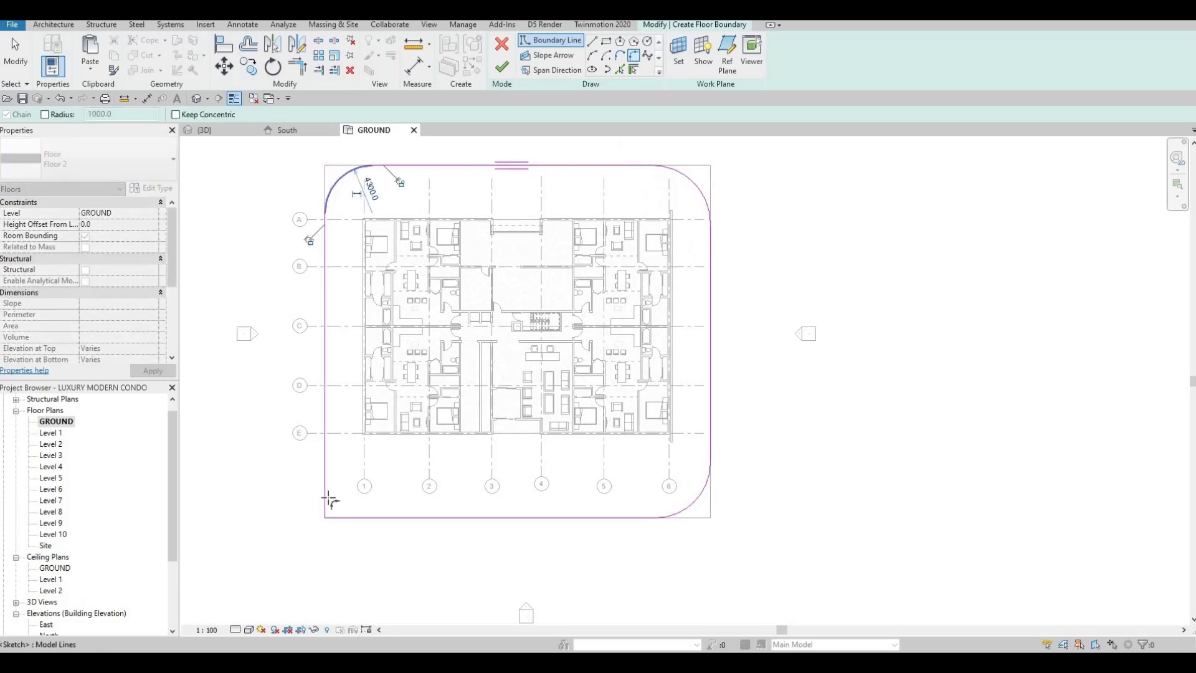
{"action": "left_click", "coordinate": [359, 516]}
{"action": "left_click", "coordinate": [351, 483]}
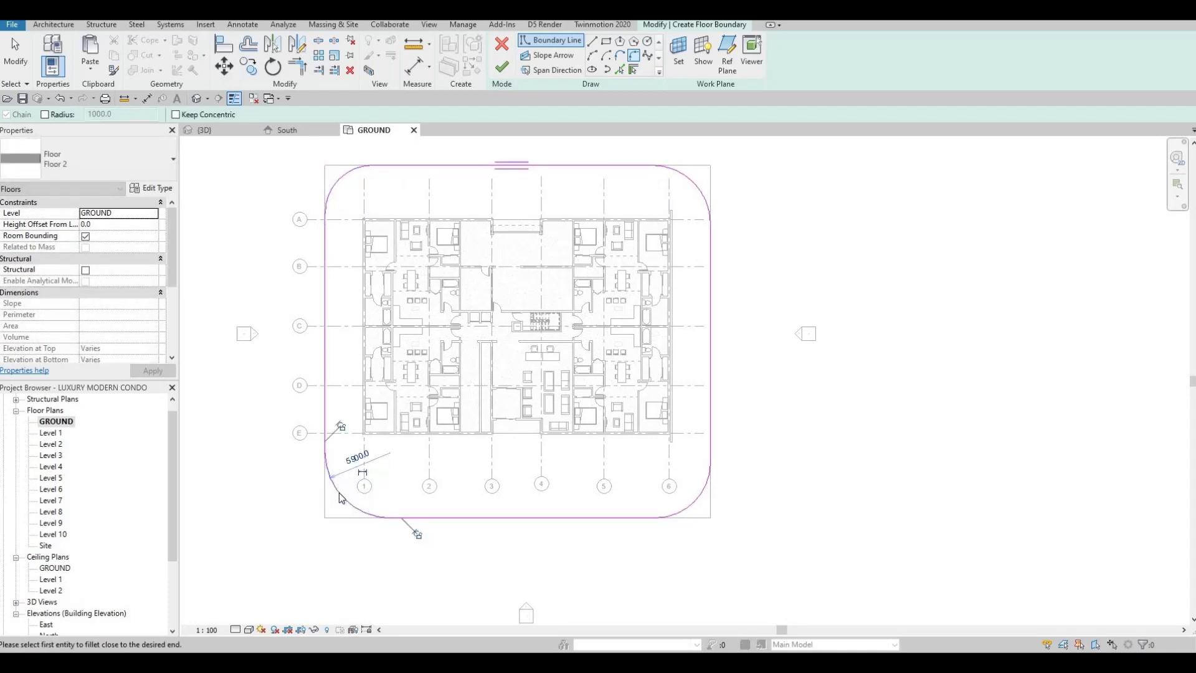
{"action": "key", "text": "Escape"}
{"action": "key", "text": "Escape"}
- Set the radii of the south-west and north-west corner arcs to 5000 mm each
{"action": "left_click", "coordinate": [356, 459]}
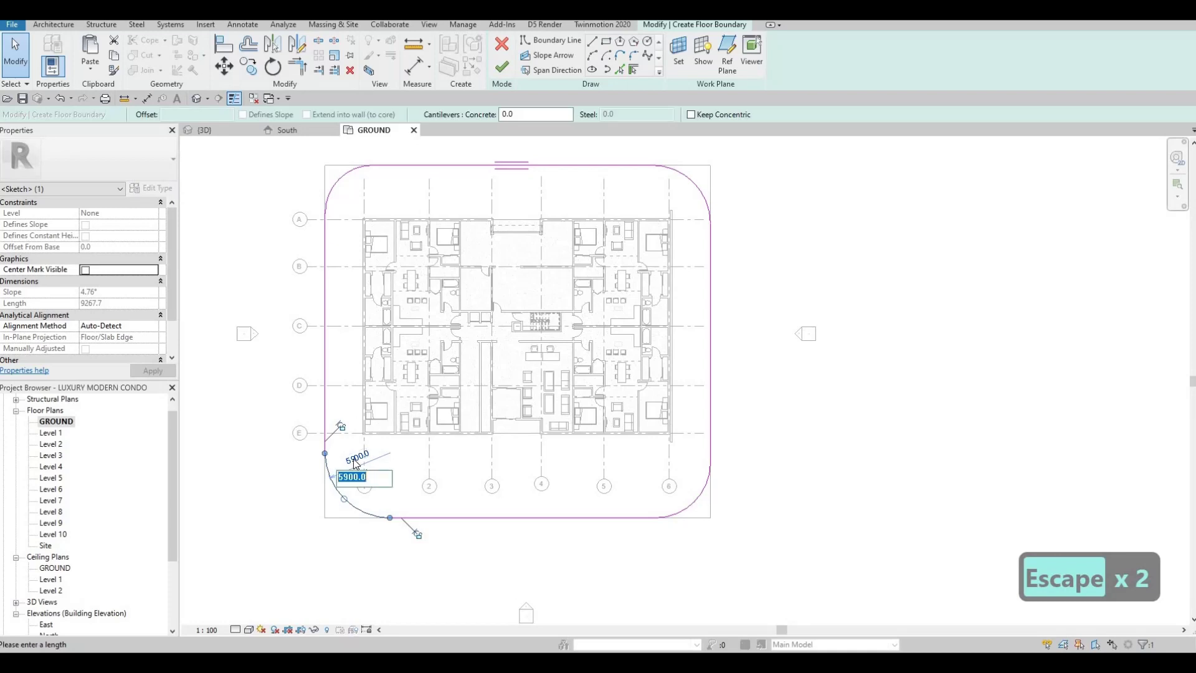
{"action": "type", "text": "500"}
{"action": "key", "text": "Return"}
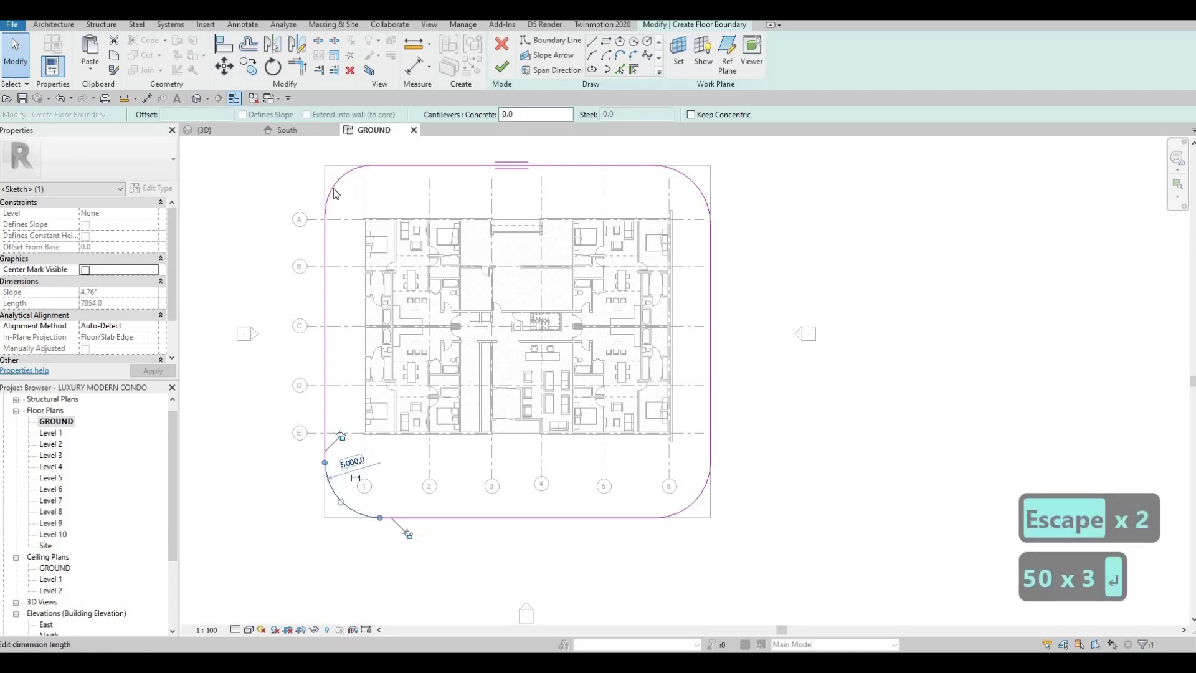
{"action": "left_click", "coordinate": [330, 190]}
{"action": "left_click", "coordinate": [371, 188]}
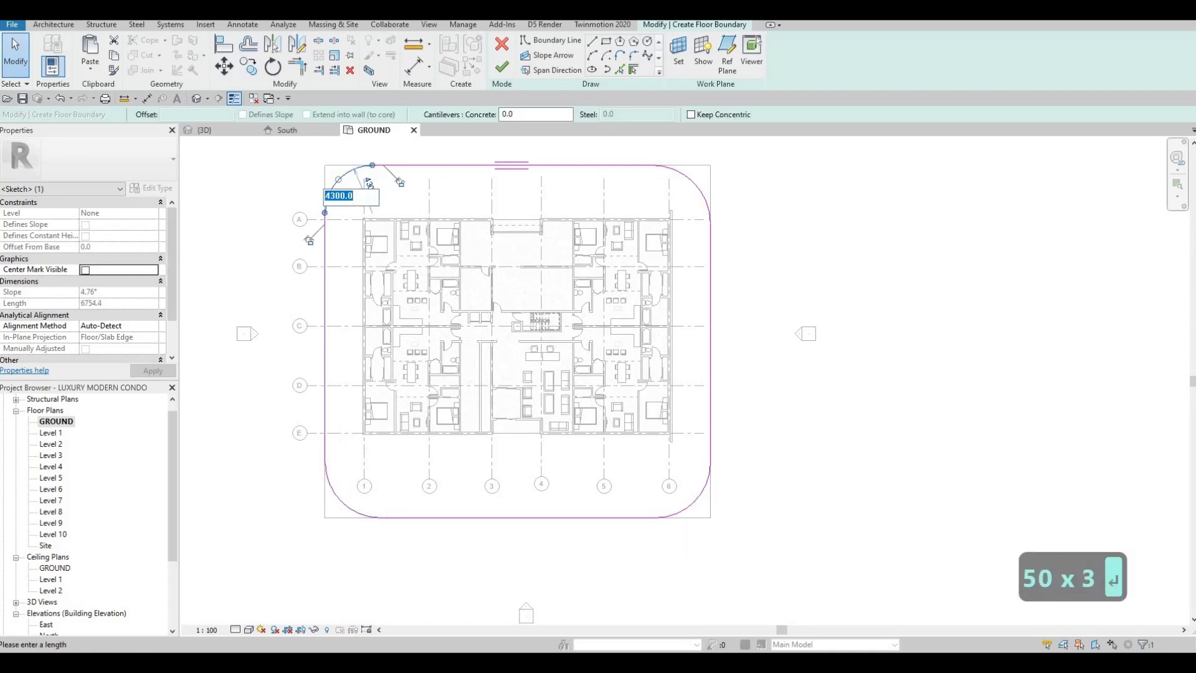
{"action": "type", "text": "5000"}
{"action": "key", "text": "Return"}
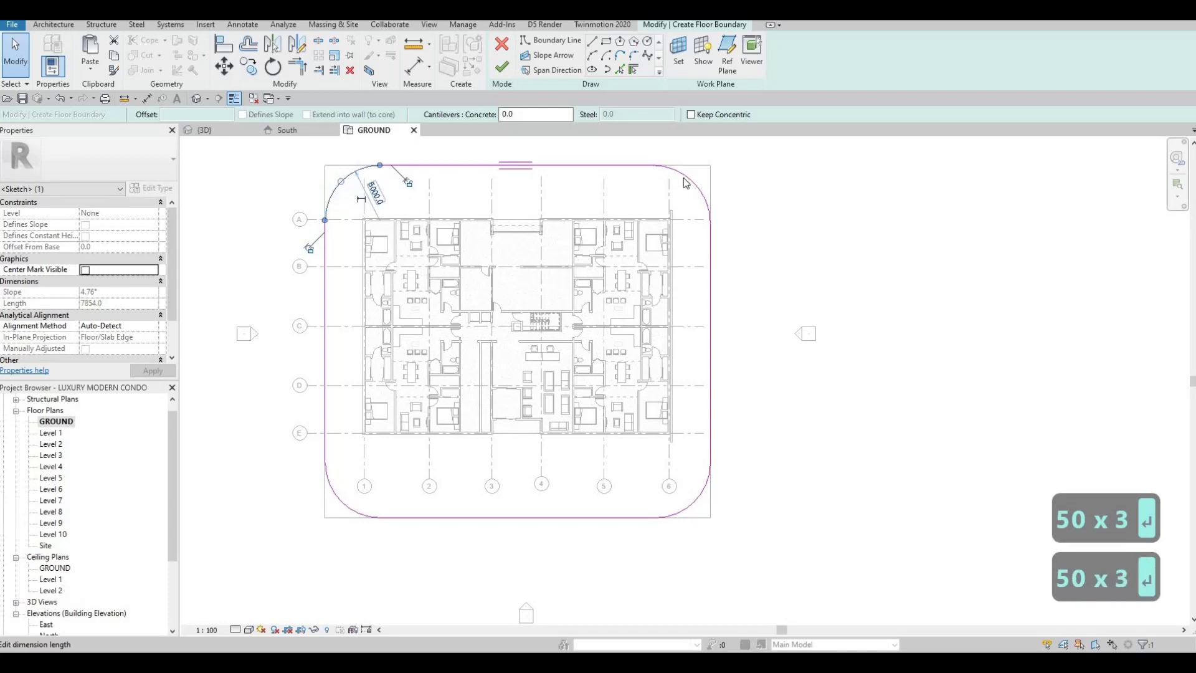
- Set the north-east corner arc's radius to 5000 mm
{"action": "left_click", "coordinate": [696, 187]}
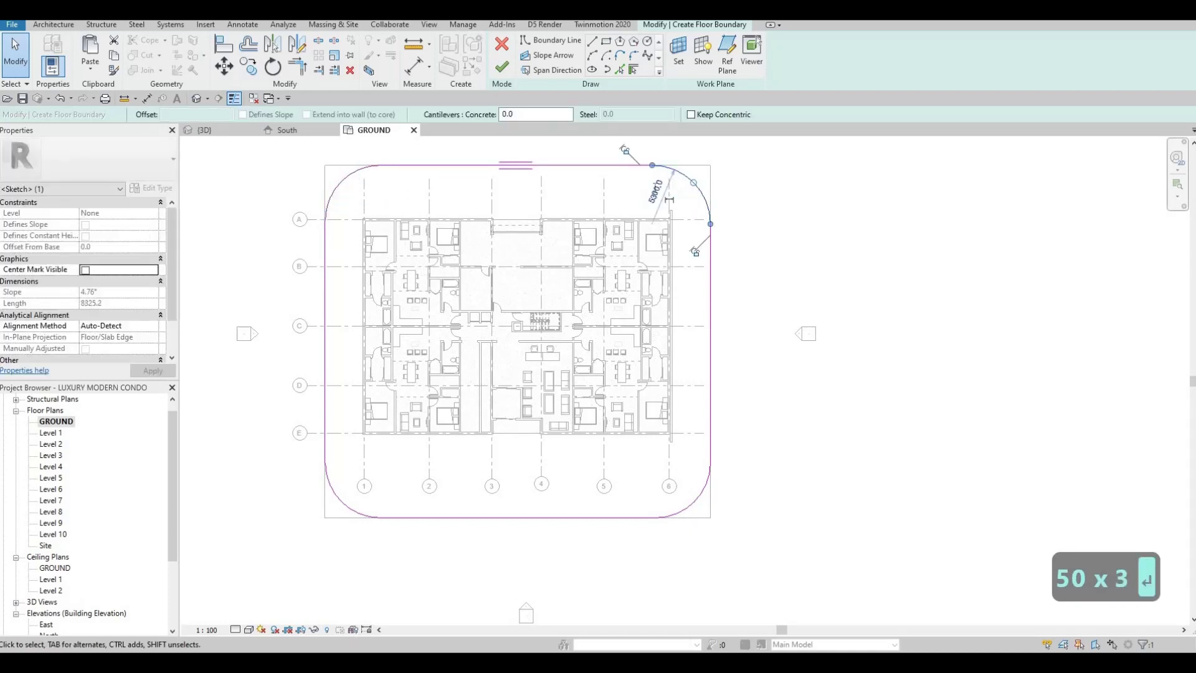
{"action": "left_click", "coordinate": [656, 192]}
{"action": "type", "text": "5000"}
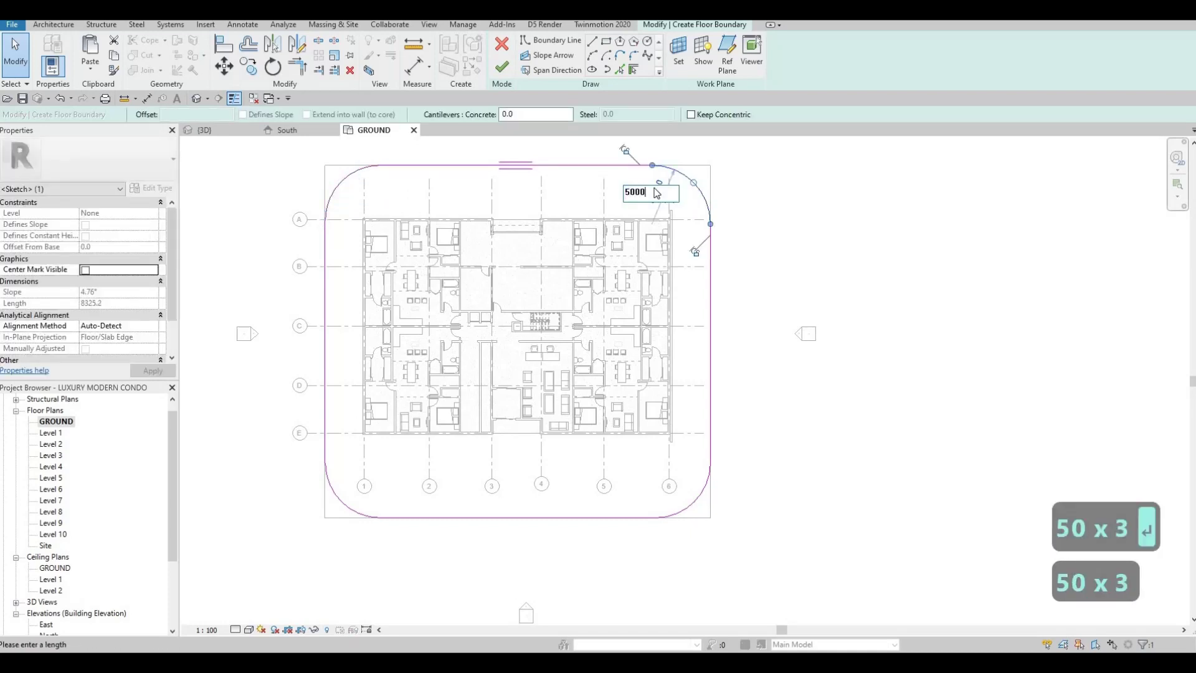
{"action": "key", "text": "Escape"}
{"action": "key", "text": "Escape"}
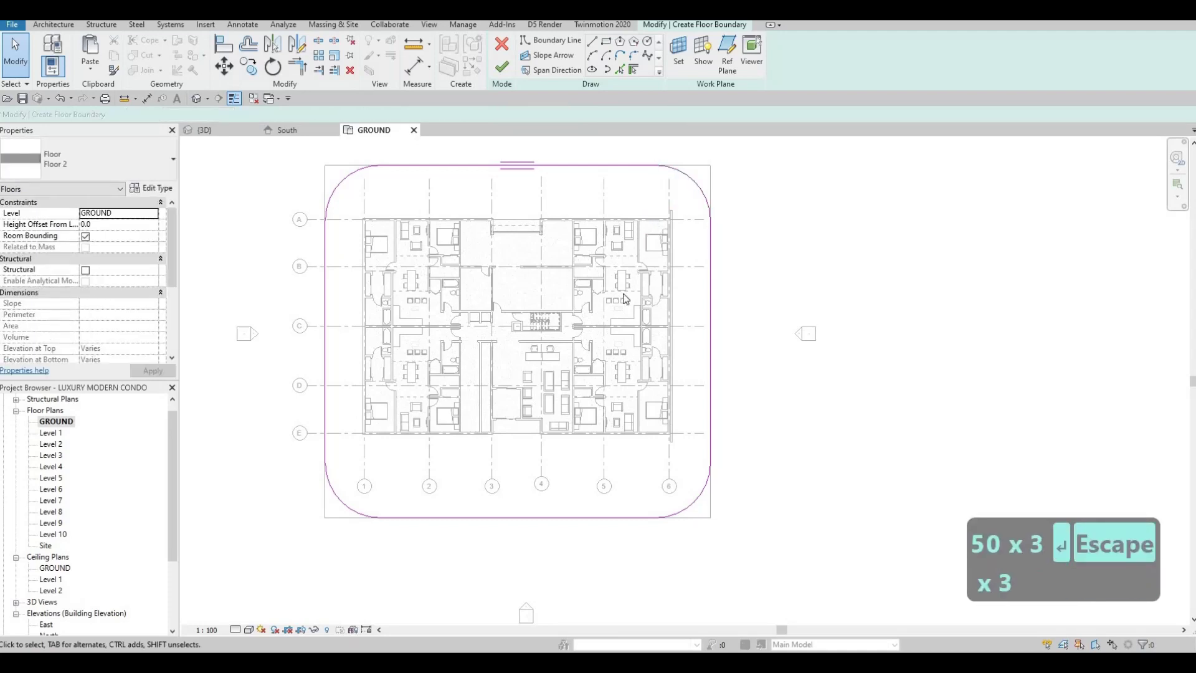
- Using Pick Lines with a 100 mm offset, add outer boundary lines along the north-west corner arc and the north edge
{"action": "left_click", "coordinate": [621, 69]}
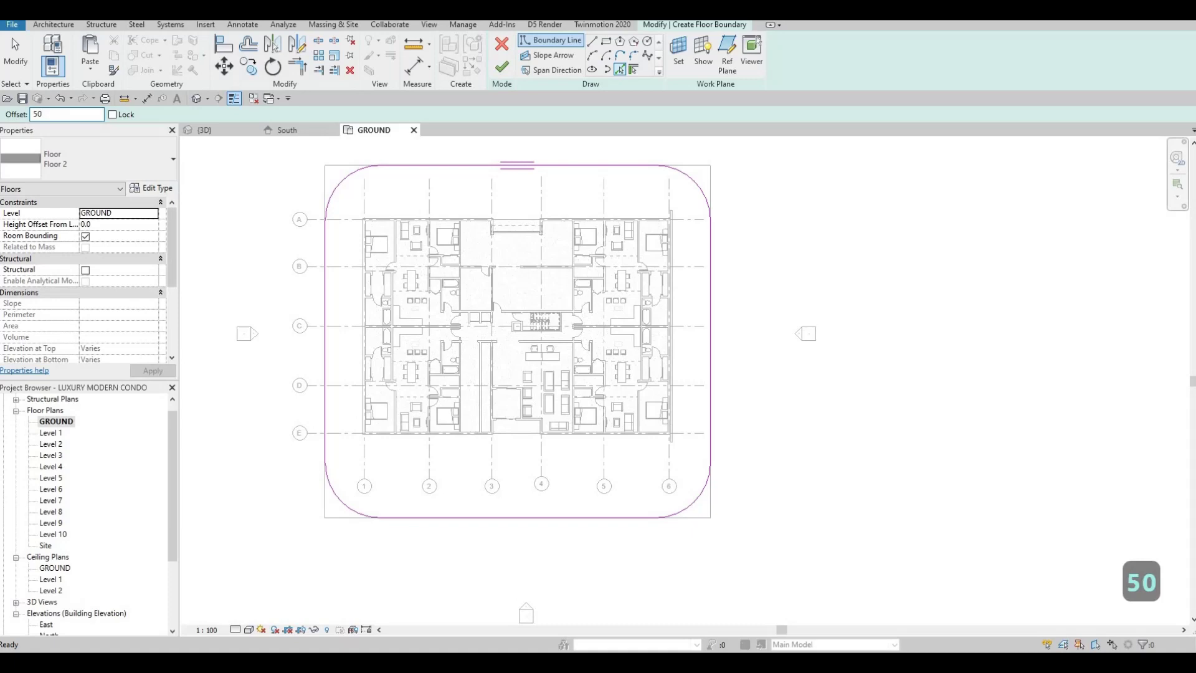
{"action": "key", "text": "BackSpace"}
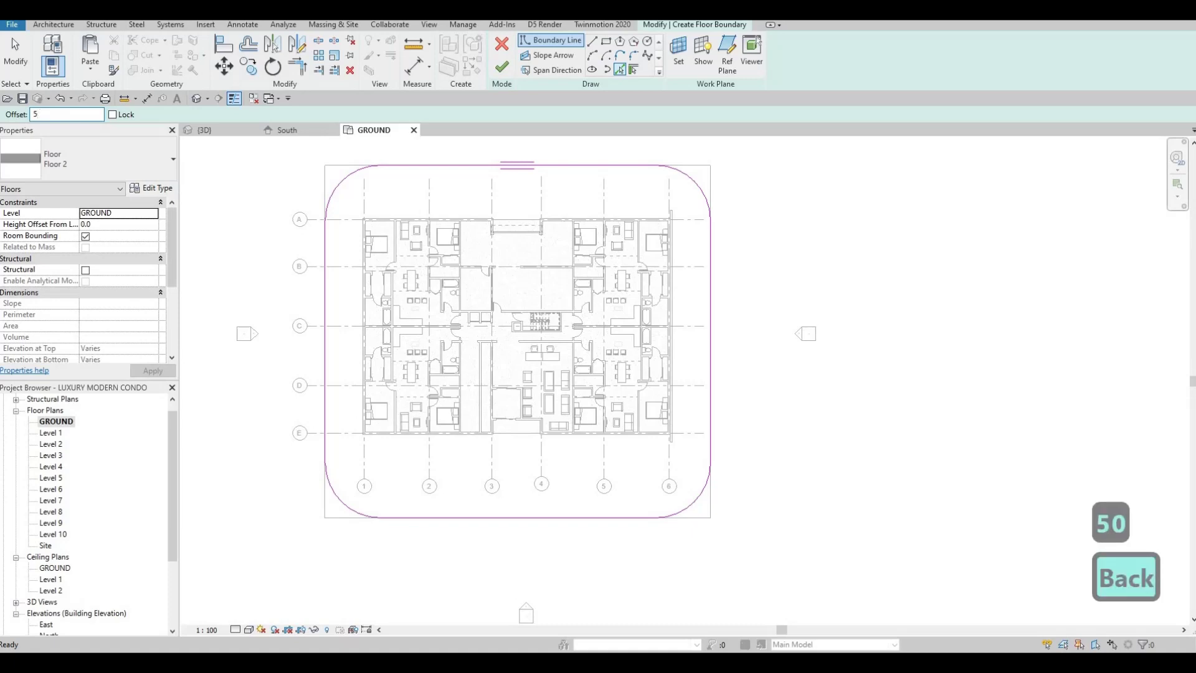
{"action": "key", "text": "BackSpace"}
{"action": "type", "text": "100"}
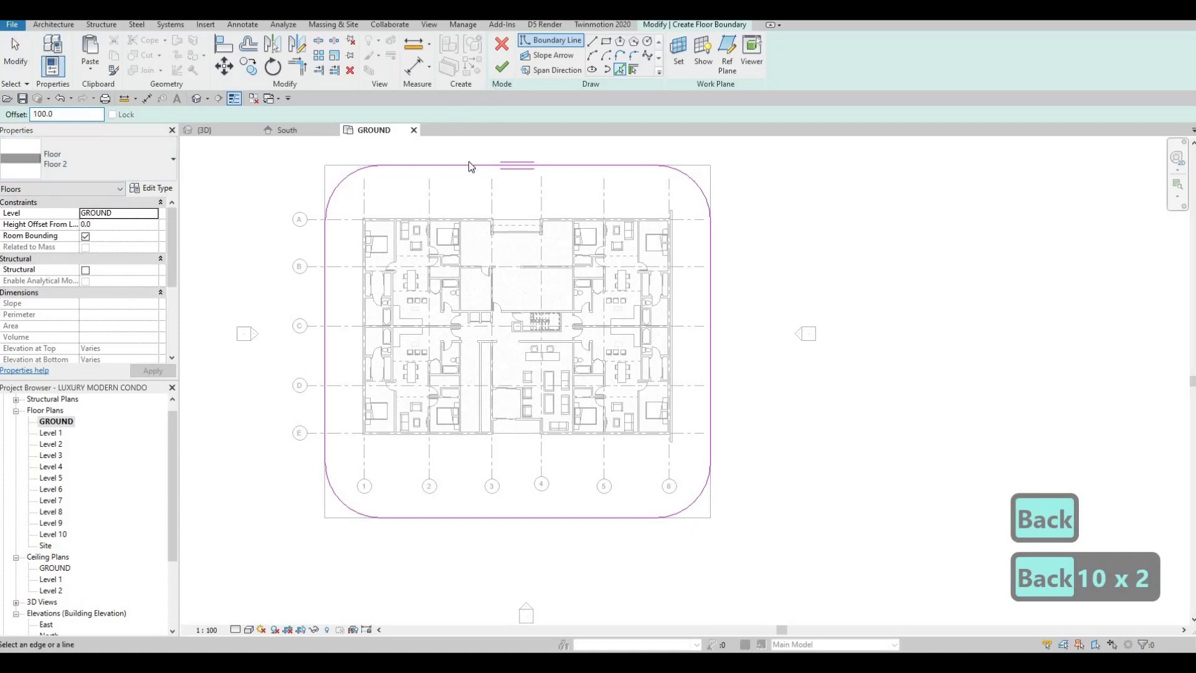
{"action": "scroll", "coordinate": [448, 162], "scroll_direction": "up", "scroll_amount": 3}
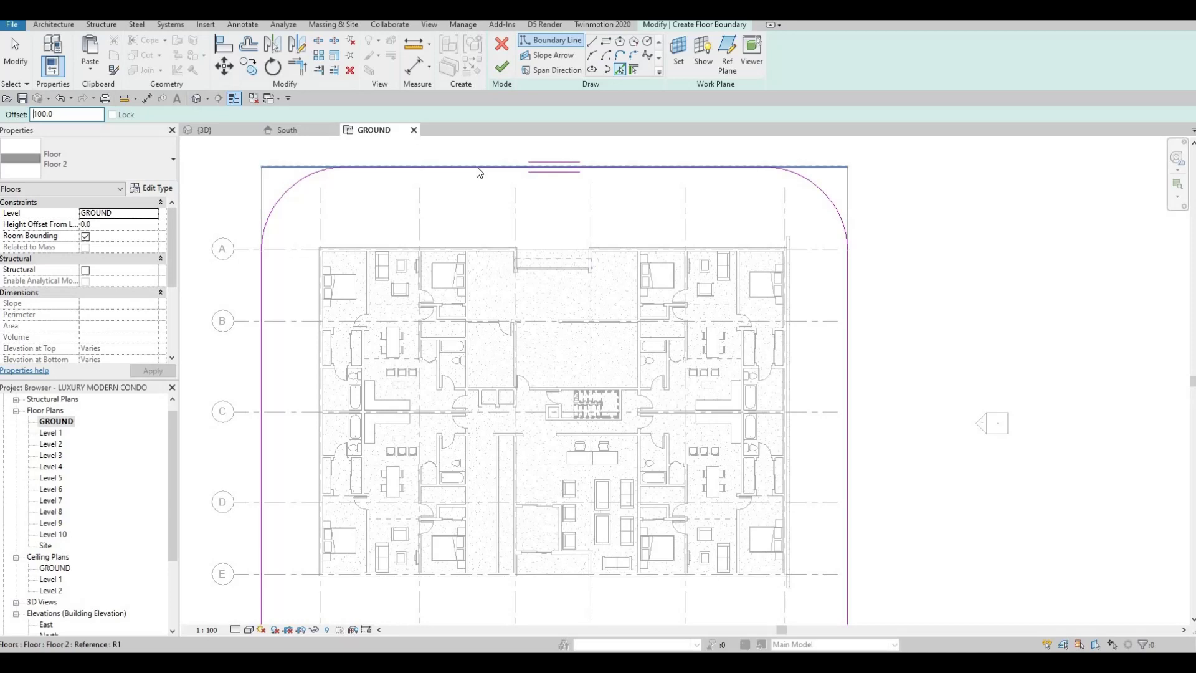
{"action": "key", "text": "Tab"}
{"action": "key", "text": "Tab"}
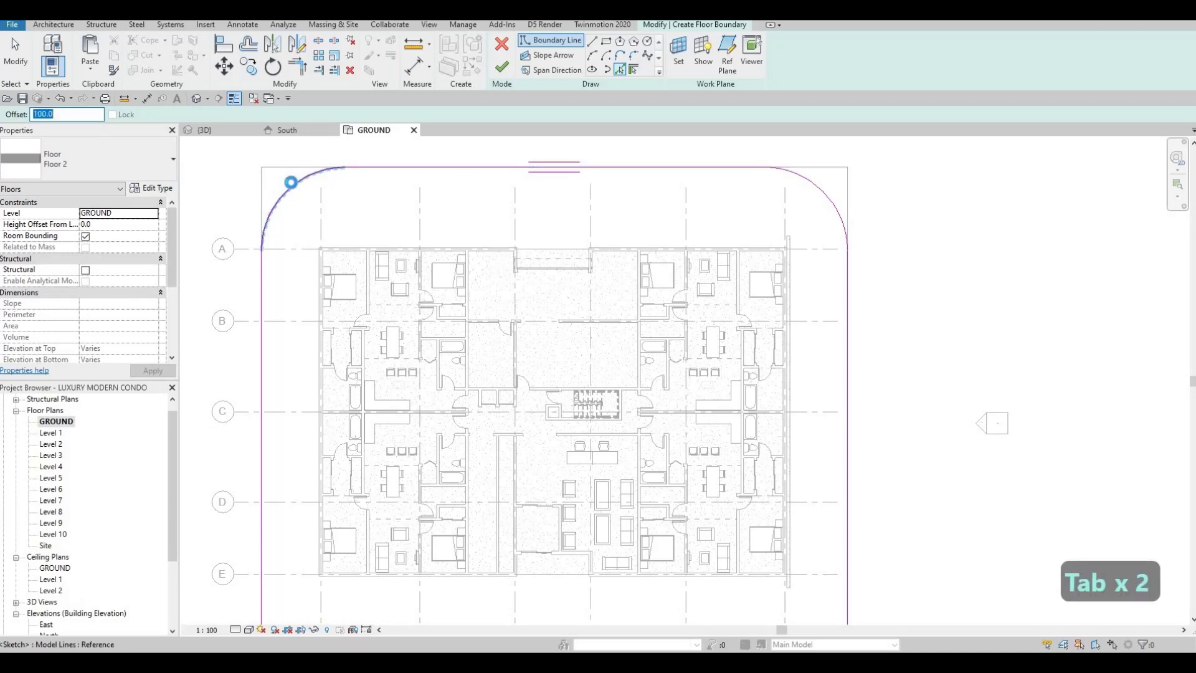
{"action": "scroll", "coordinate": [393, 170], "scroll_direction": "up", "scroll_amount": 3}
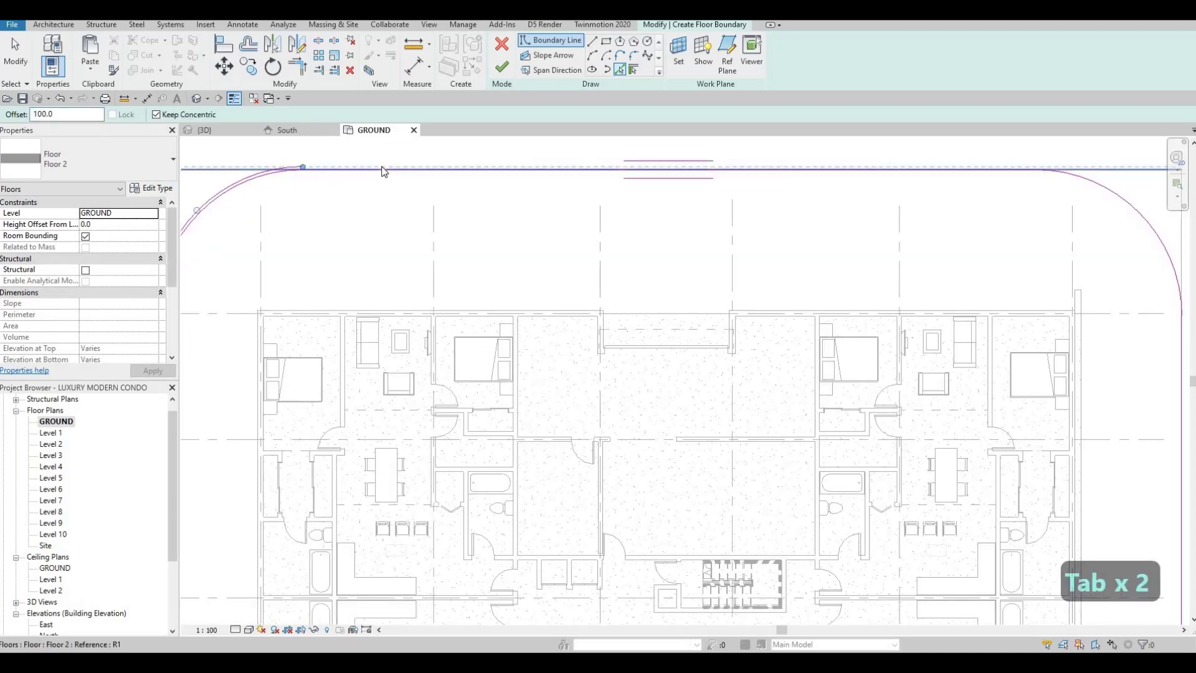
{"action": "key", "text": "Tab"}
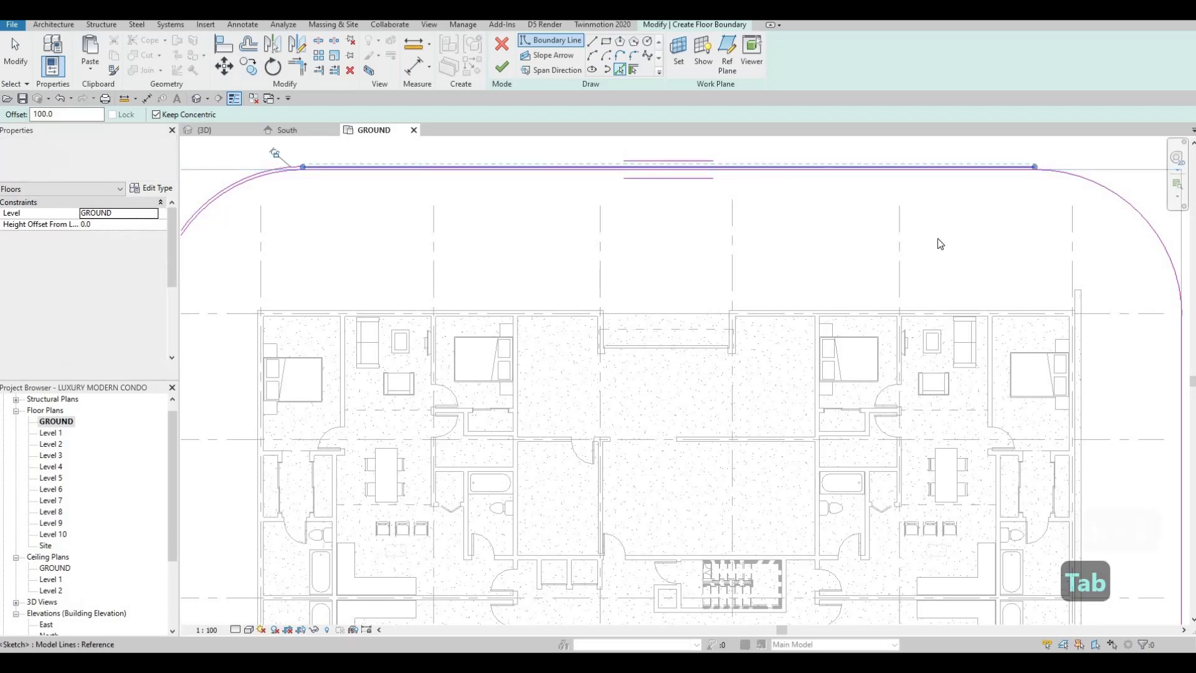
- Add 100 mm outward offset lines for the north-east corner arc and the east edge of the boundary
{"action": "scroll", "coordinate": [819, 200], "scroll_direction": "down", "scroll_amount": 3}
{"action": "scroll", "coordinate": [813, 201], "scroll_direction": "up", "scroll_amount": 1}
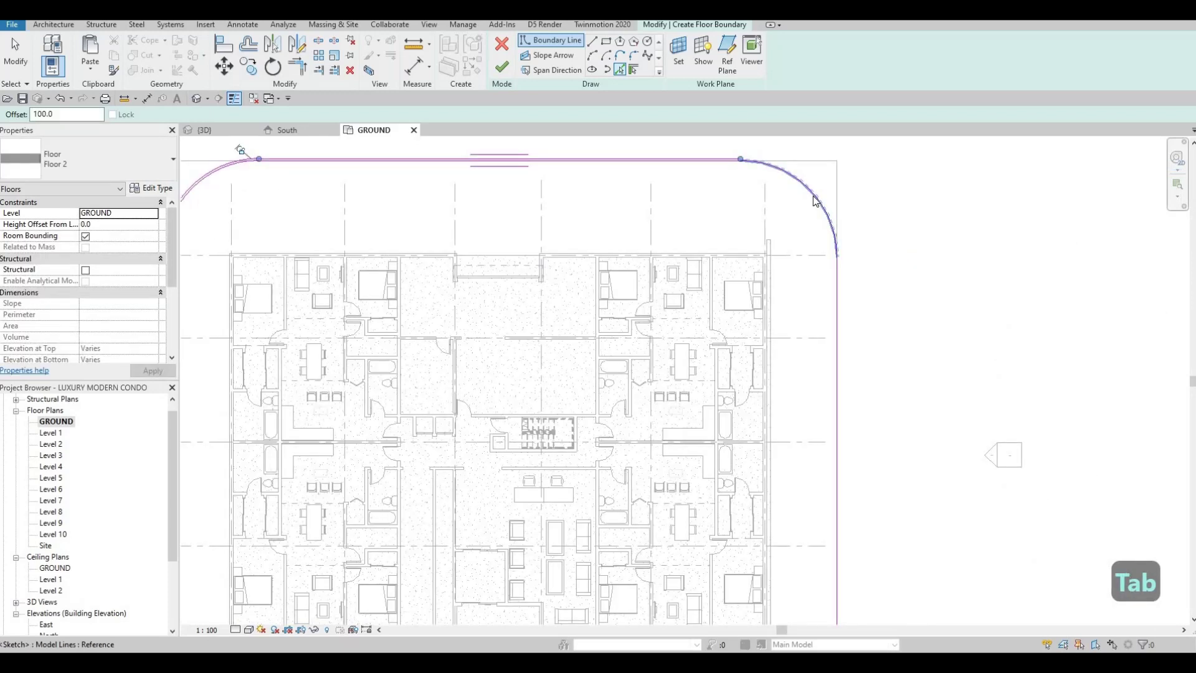
{"action": "scroll", "coordinate": [816, 200], "scroll_direction": "up", "scroll_amount": 4}
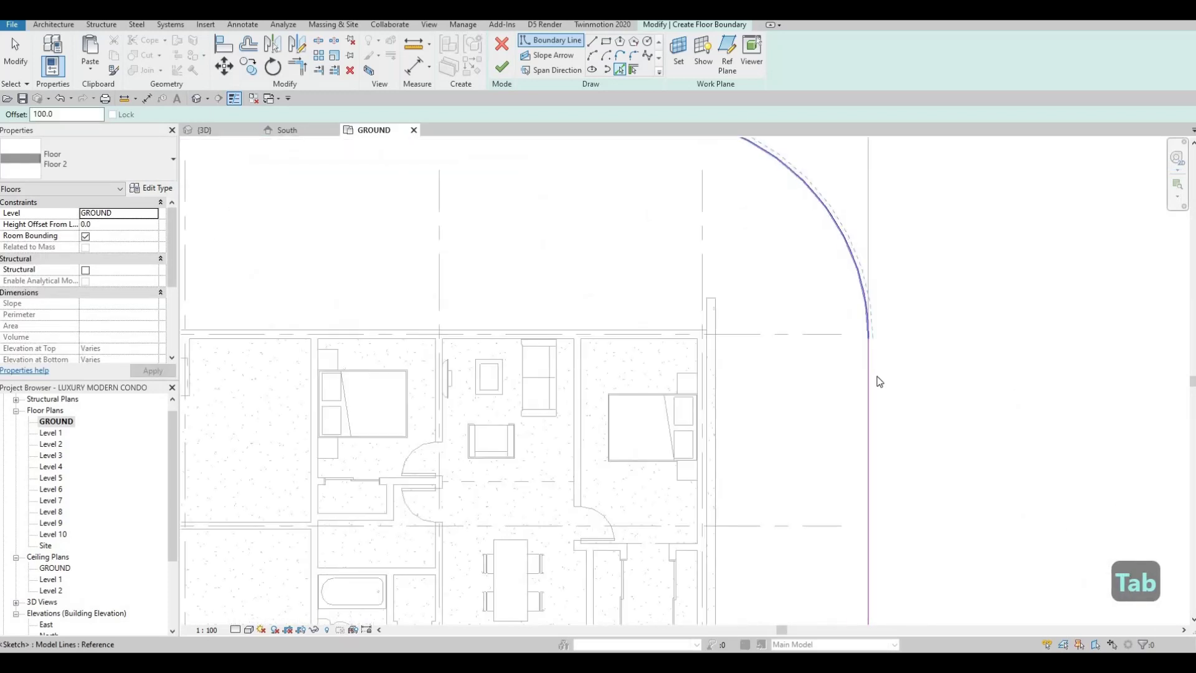
{"action": "left_click", "coordinate": [870, 342]}
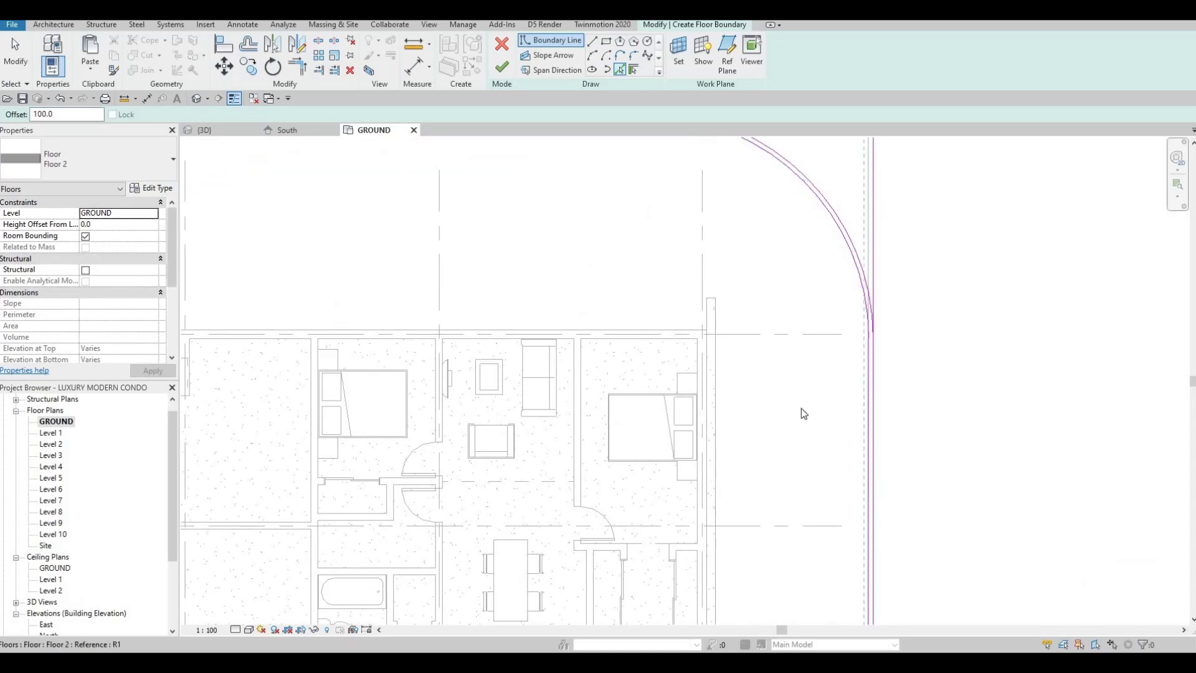
- Add 100 mm outward offset lines for the south-east corner arc and the south edge of the boundary
{"action": "scroll", "coordinate": [801, 299], "scroll_direction": "down", "scroll_amount": 4}
{"action": "scroll", "coordinate": [817, 350], "scroll_direction": "down", "scroll_amount": 3}
{"action": "scroll", "coordinate": [817, 350], "scroll_direction": "up", "scroll_amount": 3}
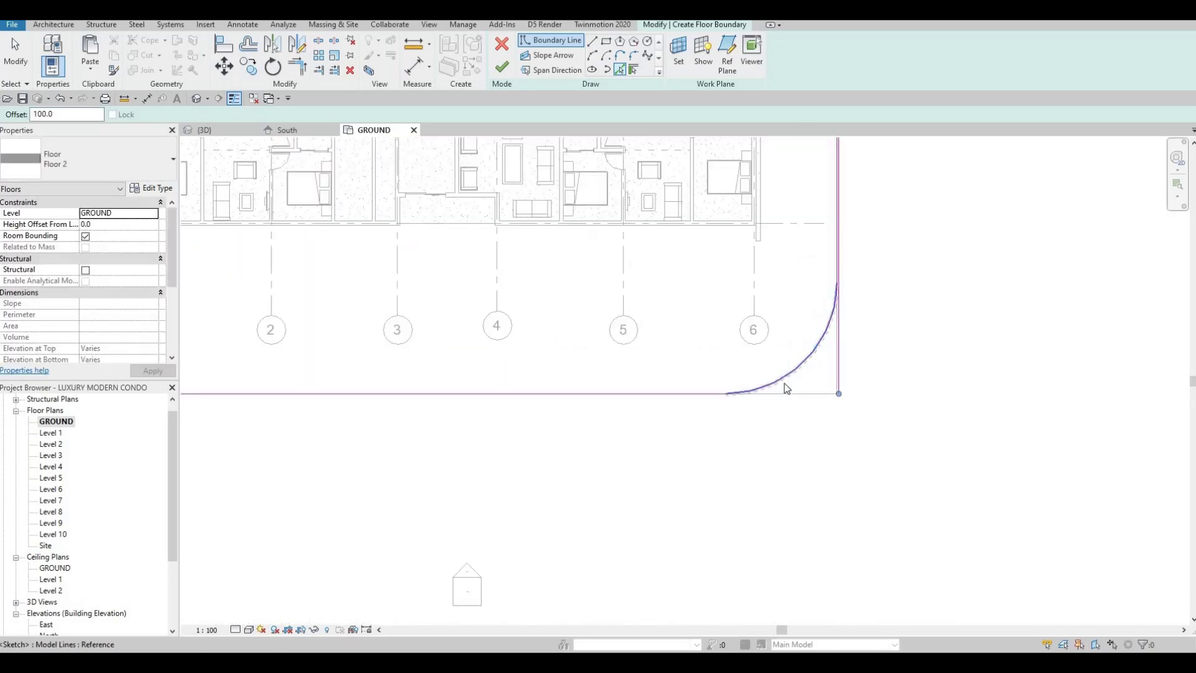
{"action": "scroll", "coordinate": [637, 405], "scroll_direction": "up", "scroll_amount": 3}
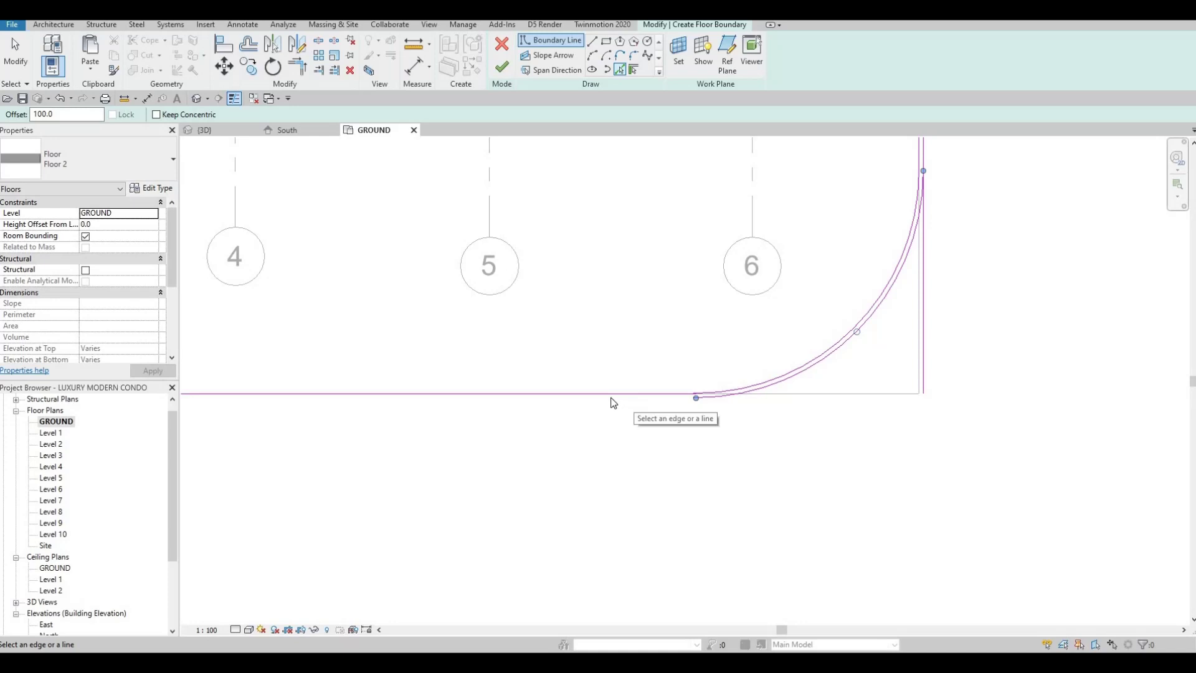
{"action": "key", "text": "Tab"}
{"action": "left_click", "coordinate": [611, 397]}
{"action": "scroll", "coordinate": [617, 369], "scroll_direction": "down", "scroll_amount": 2}
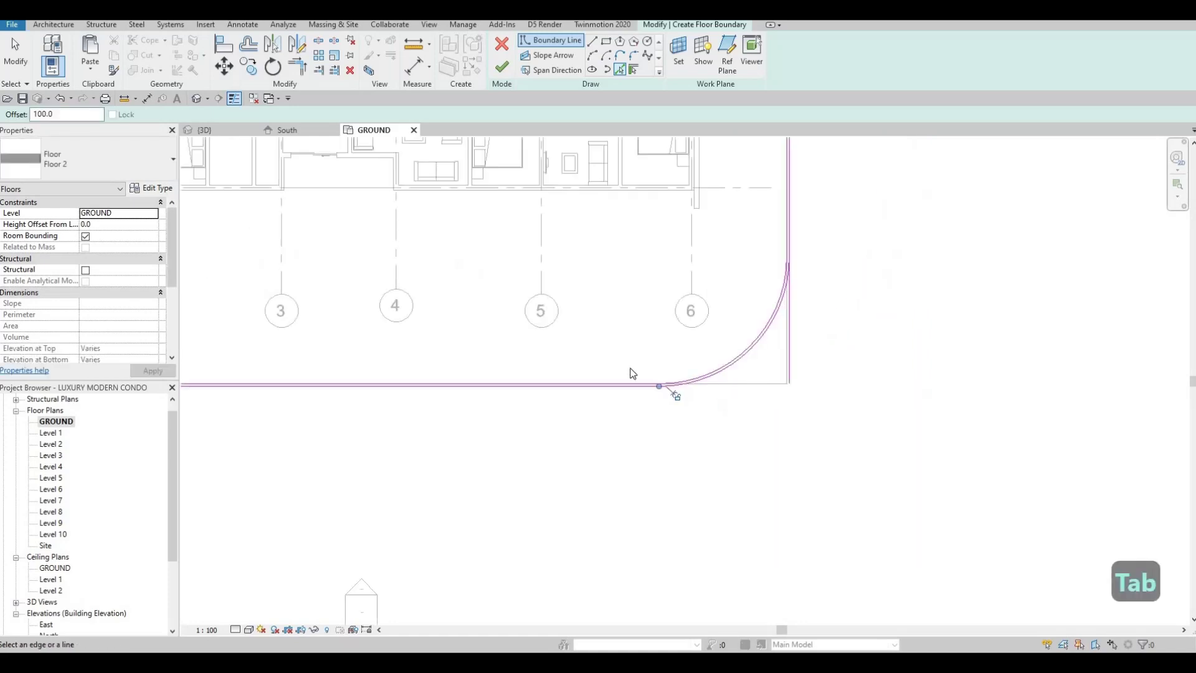
- Offset the south-west corner arc and the west edge outward by 100 mm to close the outer boundary loop
{"action": "middle_click_drag", "start_coordinate": [374, 353], "coordinate": [1075, 372]}
{"action": "left_click", "coordinate": [594, 243]}
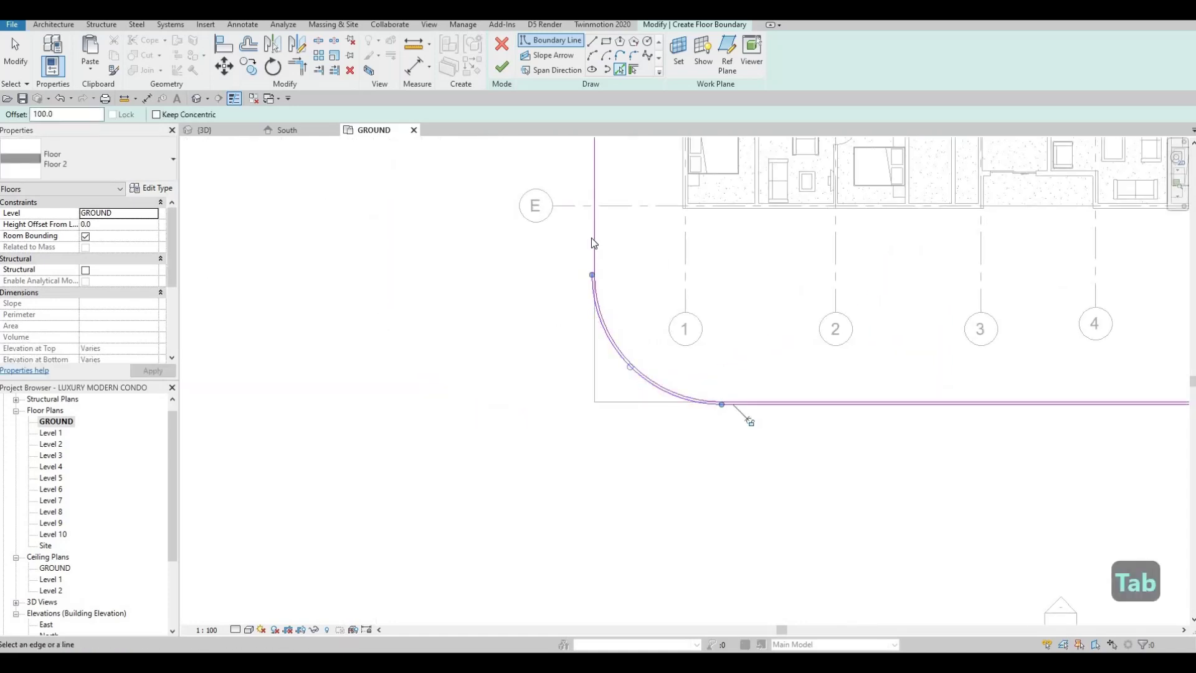
{"action": "key", "text": "Tab"}
{"action": "left_click", "coordinate": [592, 237]}
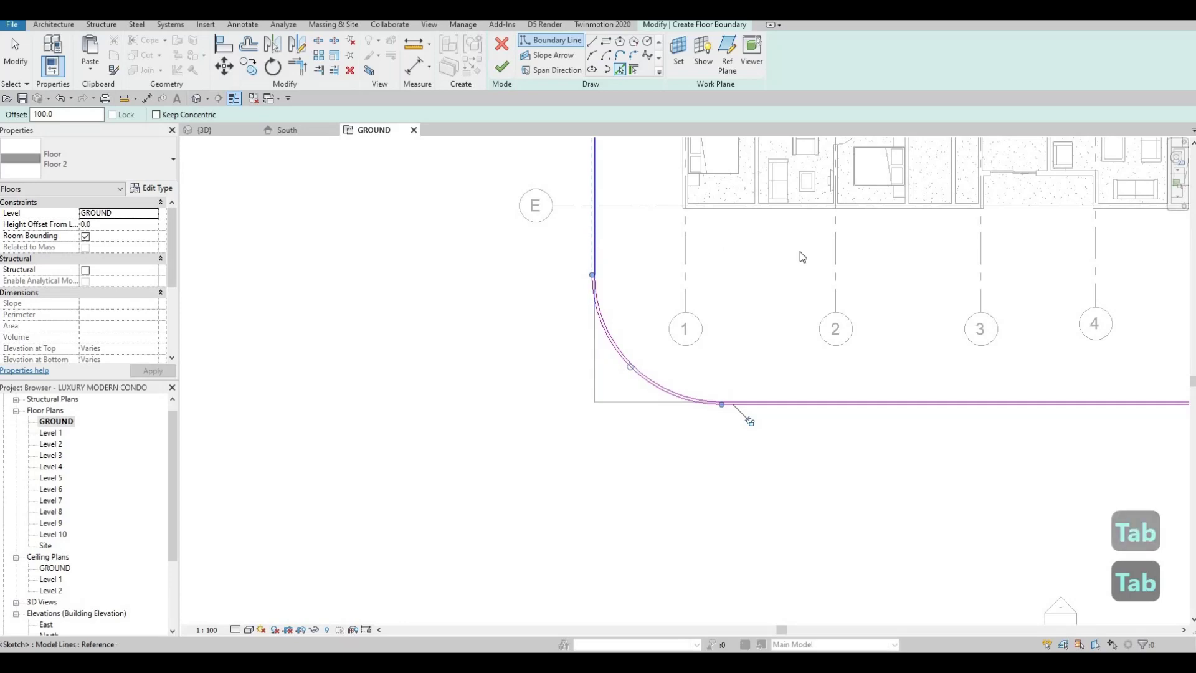
{"action": "scroll", "coordinate": [592, 400], "scroll_direction": "down", "scroll_amount": 2}
{"action": "middle_click_drag", "start_coordinate": [910, 358], "coordinate": [662, 462]}
{"action": "middle_click_drag", "start_coordinate": [714, 250], "coordinate": [636, 377]}
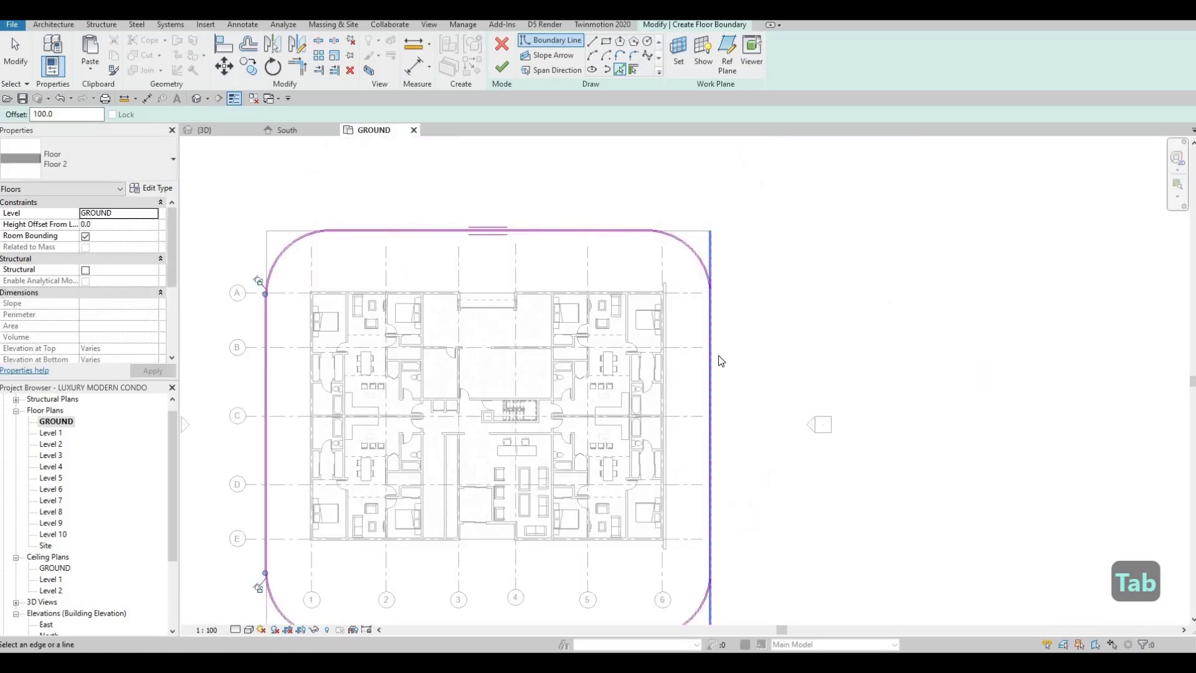
- Trim the outer east line to the outer north-east and south-east corner arcs, and finish the floor sketch
{"action": "scroll", "coordinate": [706, 274], "scroll_direction": "up", "scroll_amount": 5}
{"action": "key", "text": "Escape"}
{"action": "key", "text": "Escape"}
{"action": "key", "text": "Escape"}
{"action": "key", "text": "Escape"}
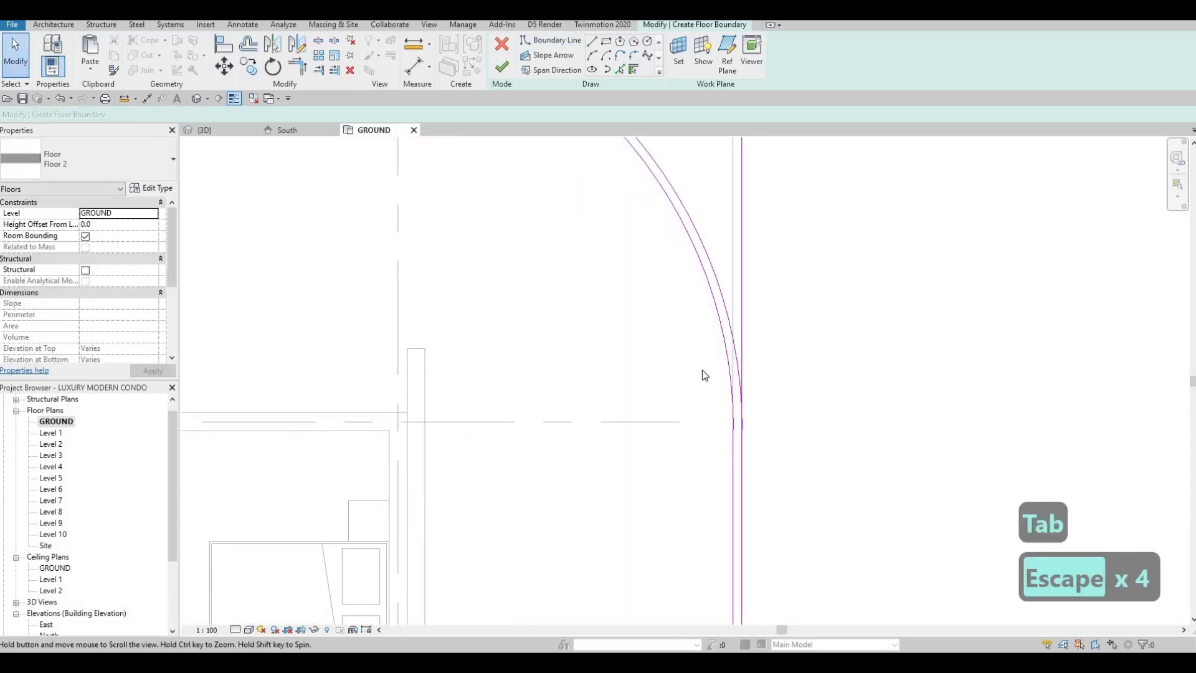
{"action": "key", "text": "t"}
{"action": "key", "text": "r"}
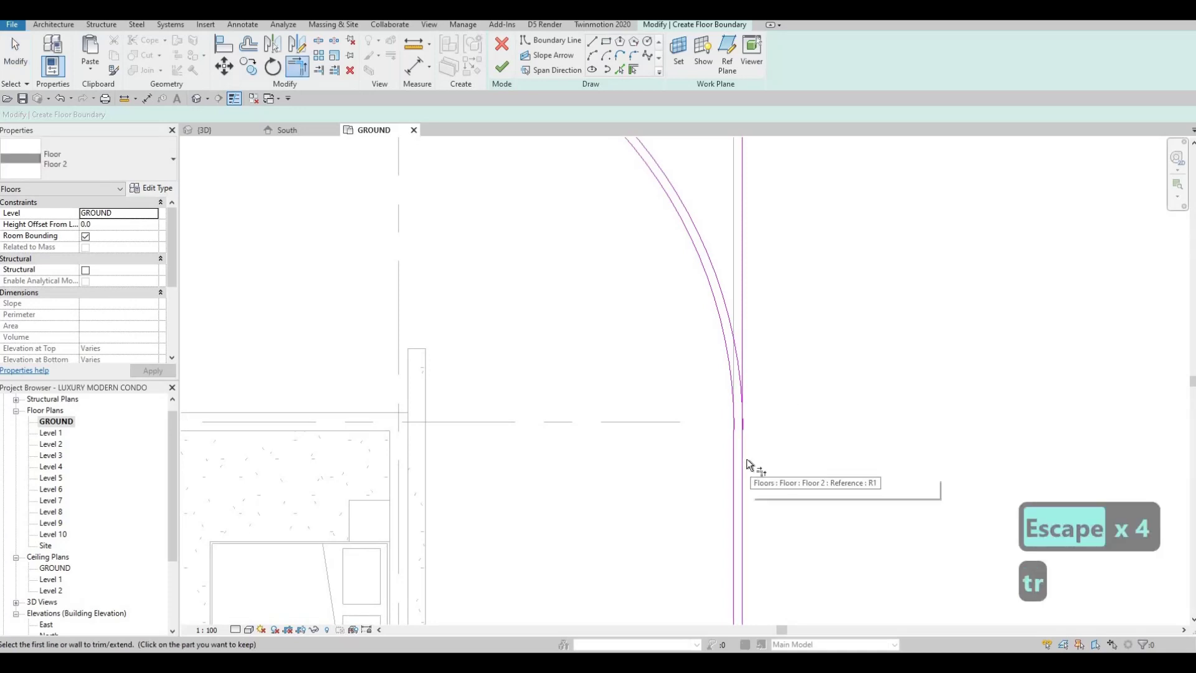
{"action": "scroll", "coordinate": [723, 485], "scroll_direction": "down", "scroll_amount": 5}
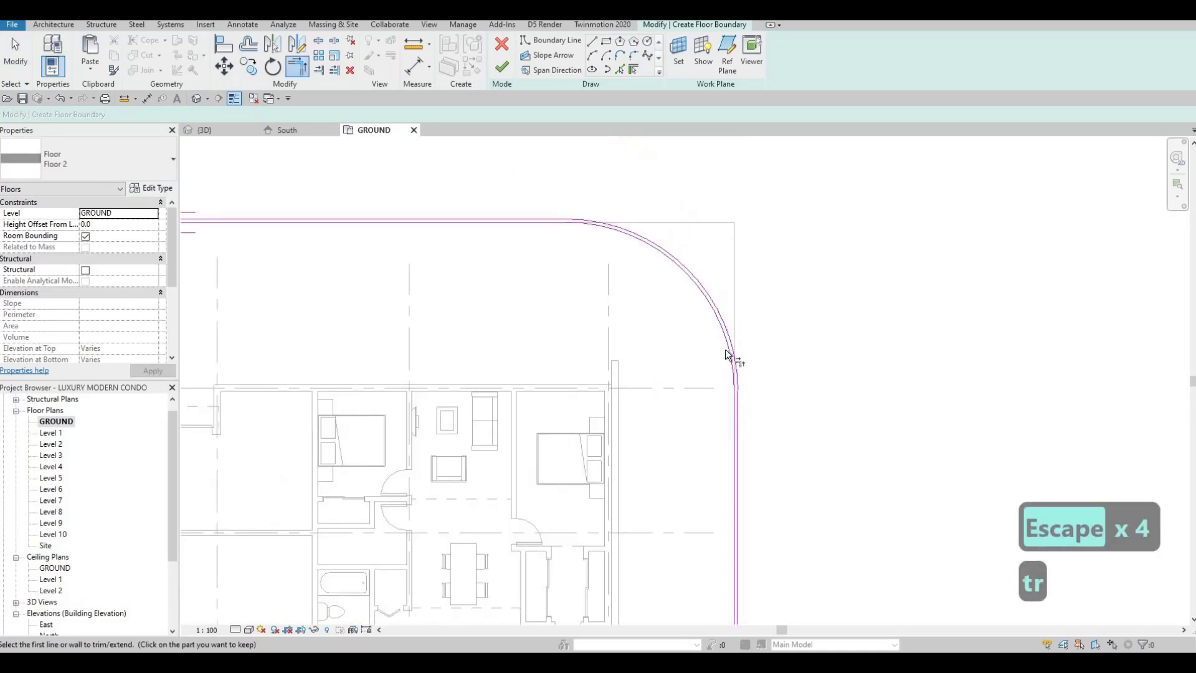
{"action": "middle_click_drag", "start_coordinate": [742, 480], "coordinate": [772, 421]}
{"action": "scroll", "coordinate": [778, 400], "scroll_direction": "up", "scroll_amount": 5}
{"action": "scroll", "coordinate": [778, 400], "scroll_direction": "up", "scroll_amount": 2}
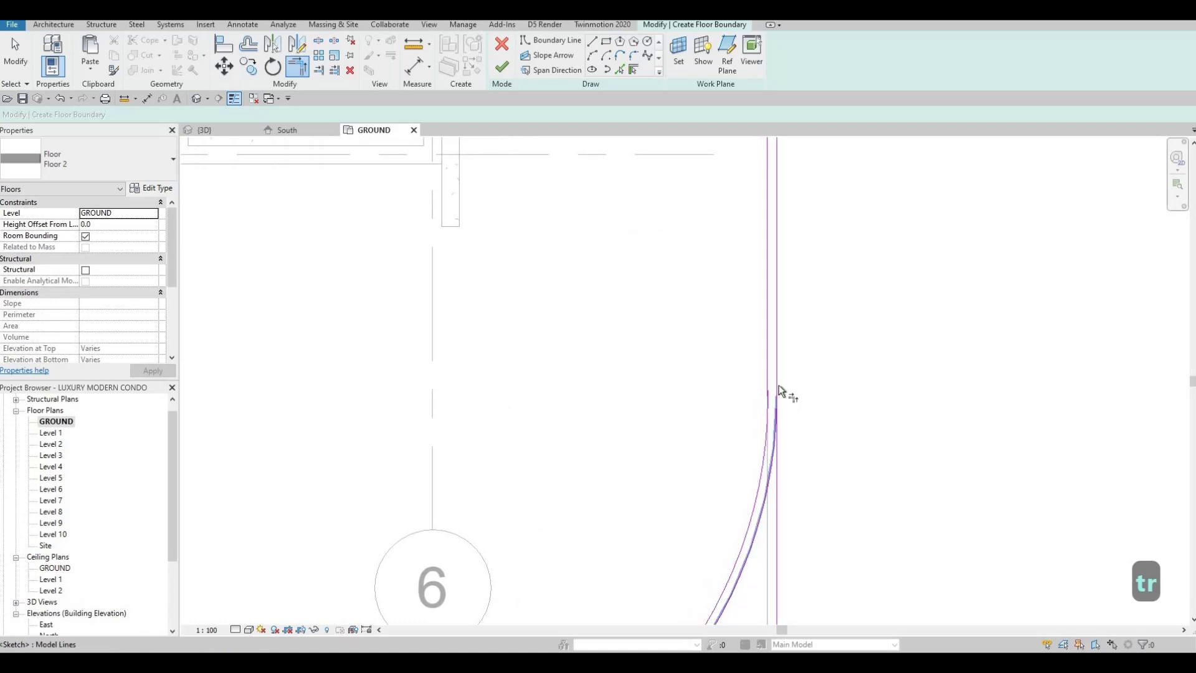
{"action": "left_click", "coordinate": [759, 394]}
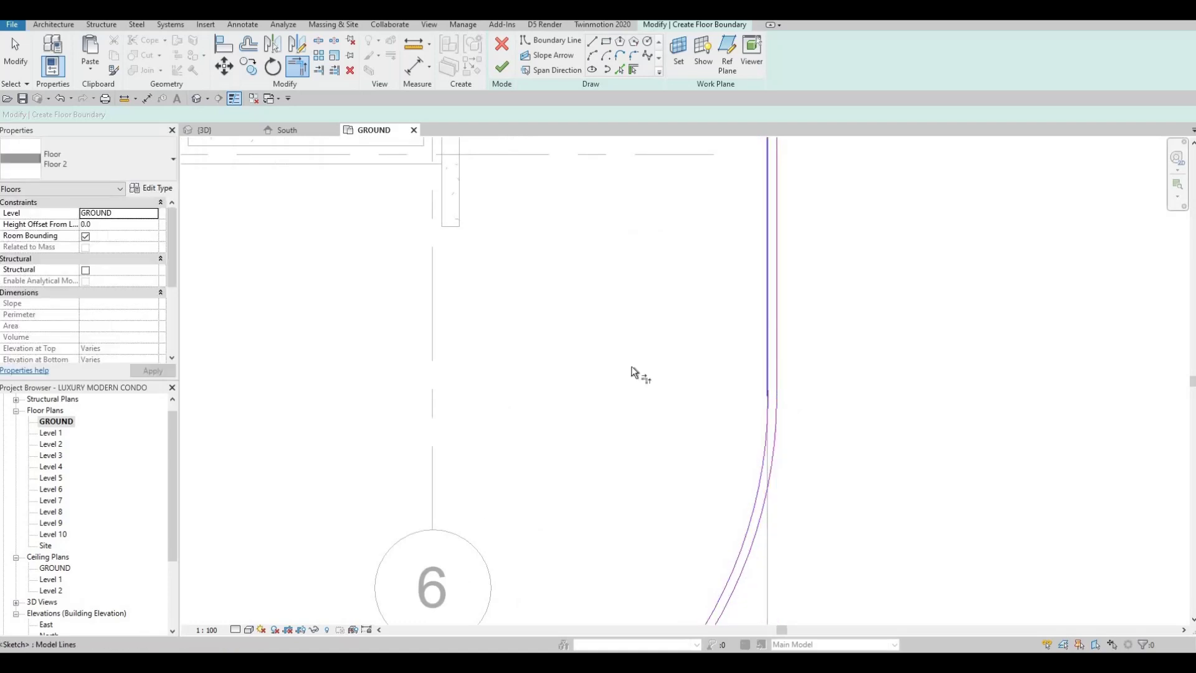
{"action": "scroll", "coordinate": [633, 371], "scroll_direction": "down", "scroll_amount": 5}
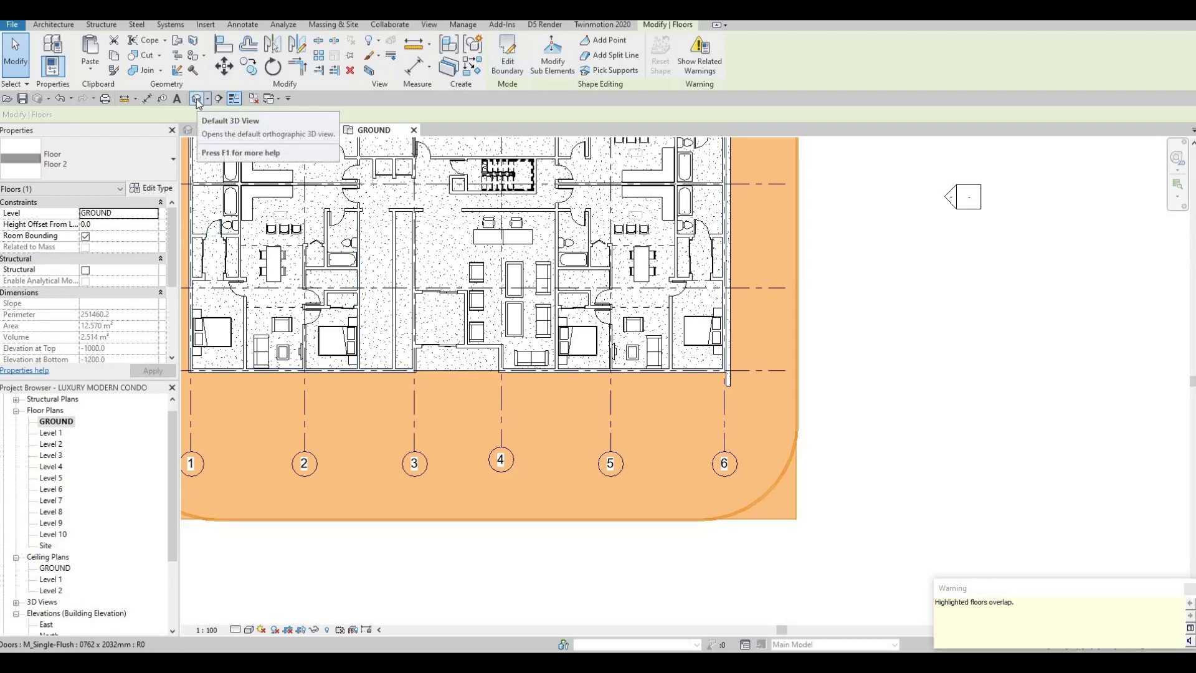
- Select the rectangular ground slab in the 3D view and open its boundary for editing in the GROUND floor plan
{"action": "key", "text": "Escape"}
{"action": "scroll", "coordinate": [655, 353], "scroll_direction": "down", "scroll_amount": 1}
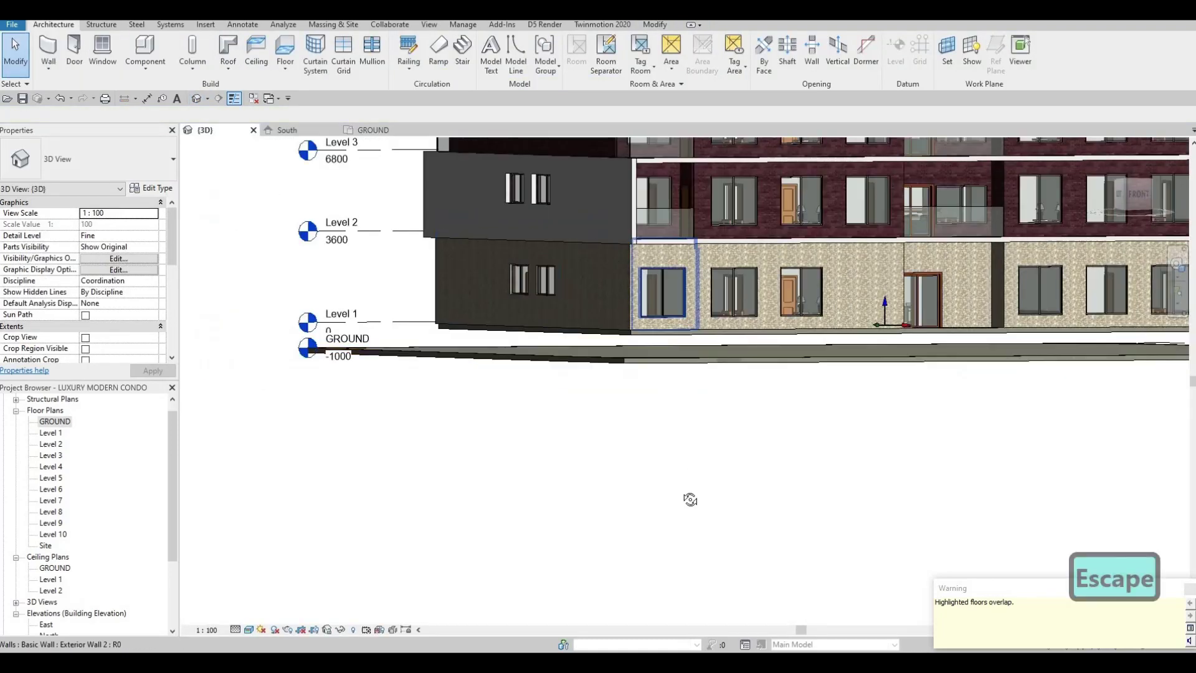
{"action": "middle_click_drag", "start_coordinate": [689, 499], "coordinate": [726, 556], "text": "shift"}
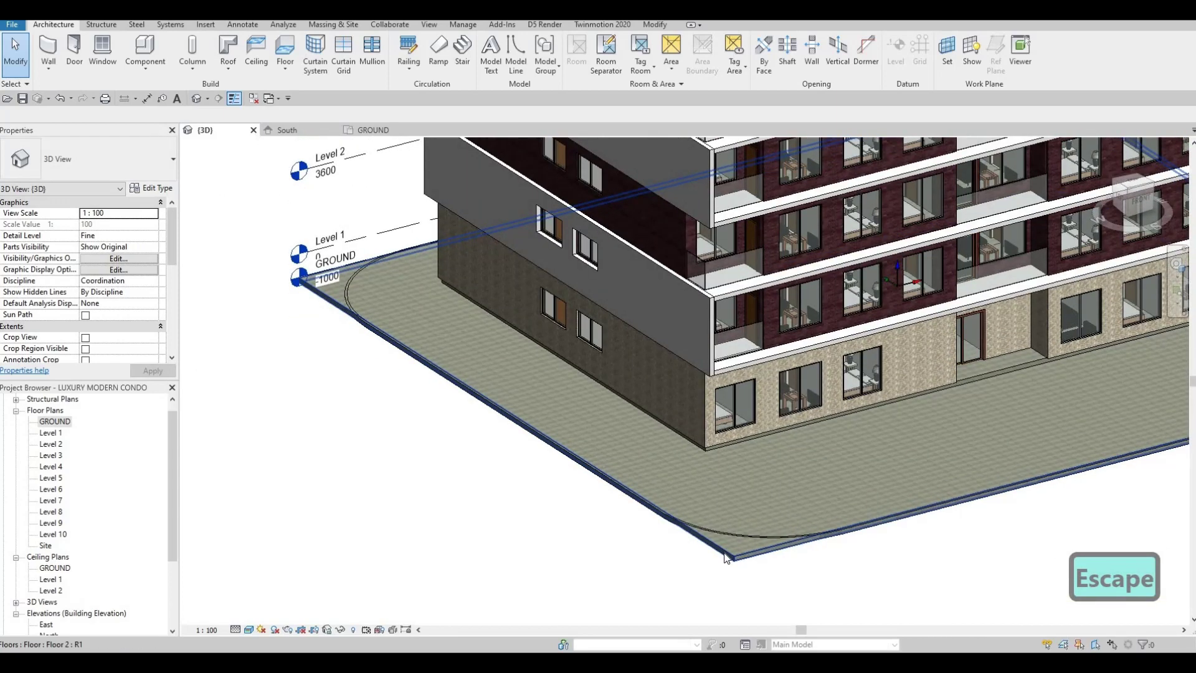
{"action": "left_click", "coordinate": [728, 555]}
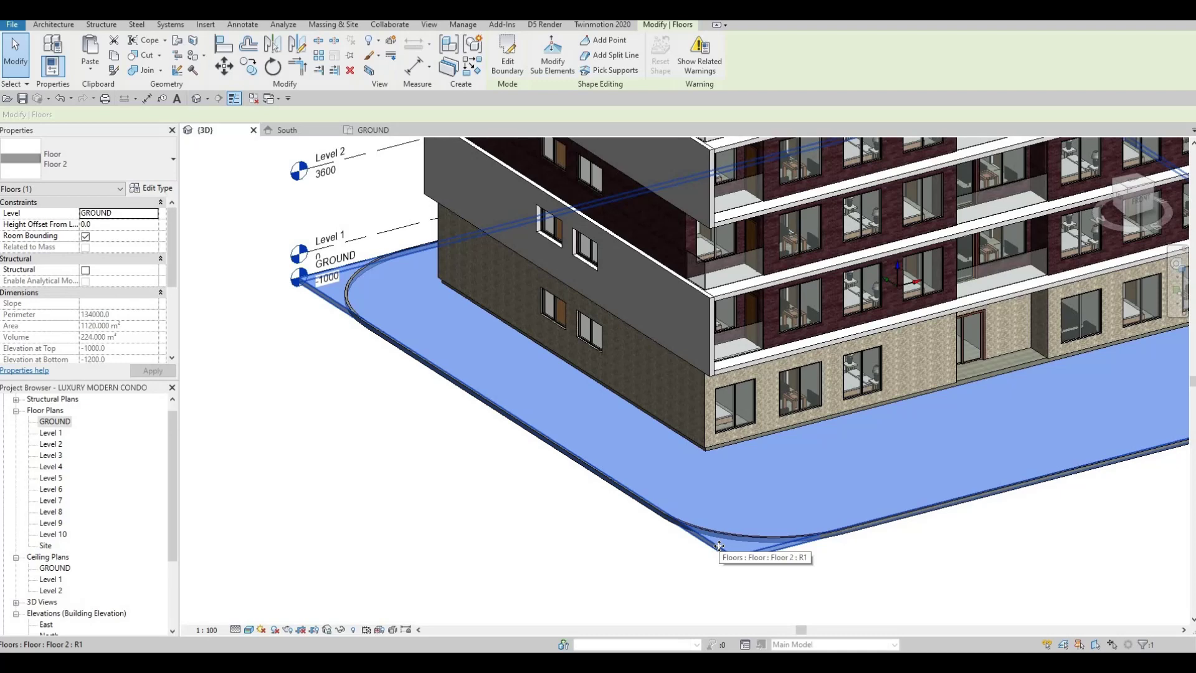
{"action": "left_click", "coordinate": [508, 53]}
{"action": "double_click", "coordinate": [55, 421]}
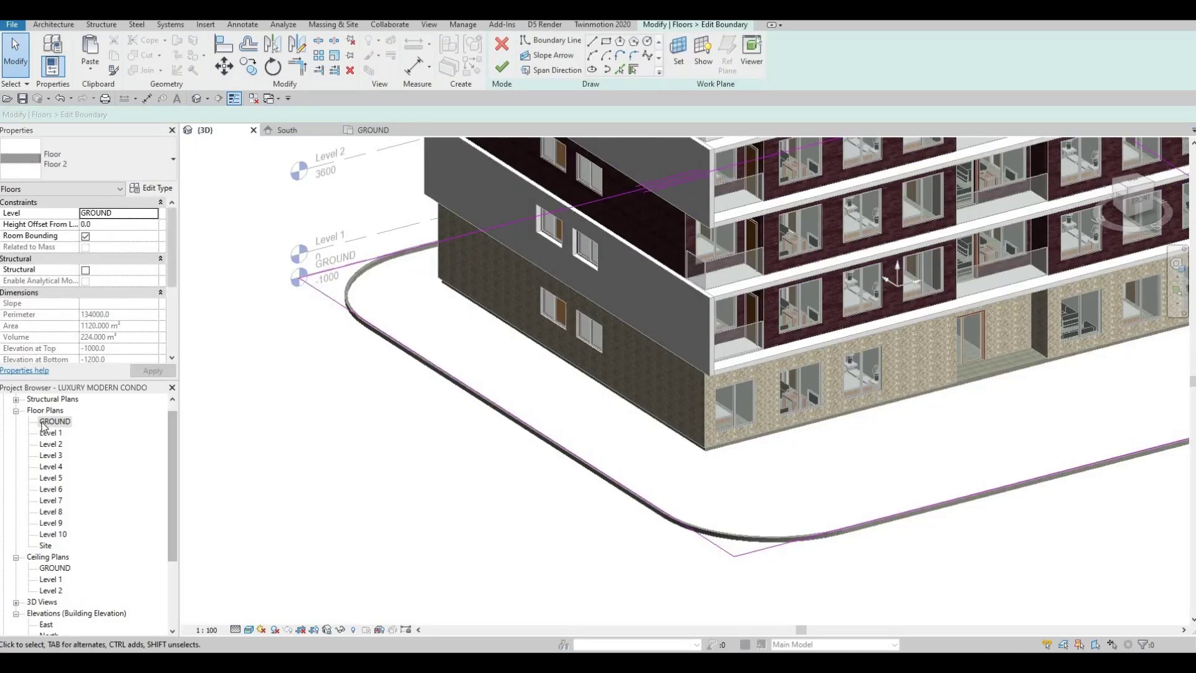
{"action": "middle_click_drag", "start_coordinate": [724, 411], "coordinate": [803, 450]}
{"action": "scroll", "coordinate": [803, 450], "scroll_direction": "down", "scroll_amount": 3}
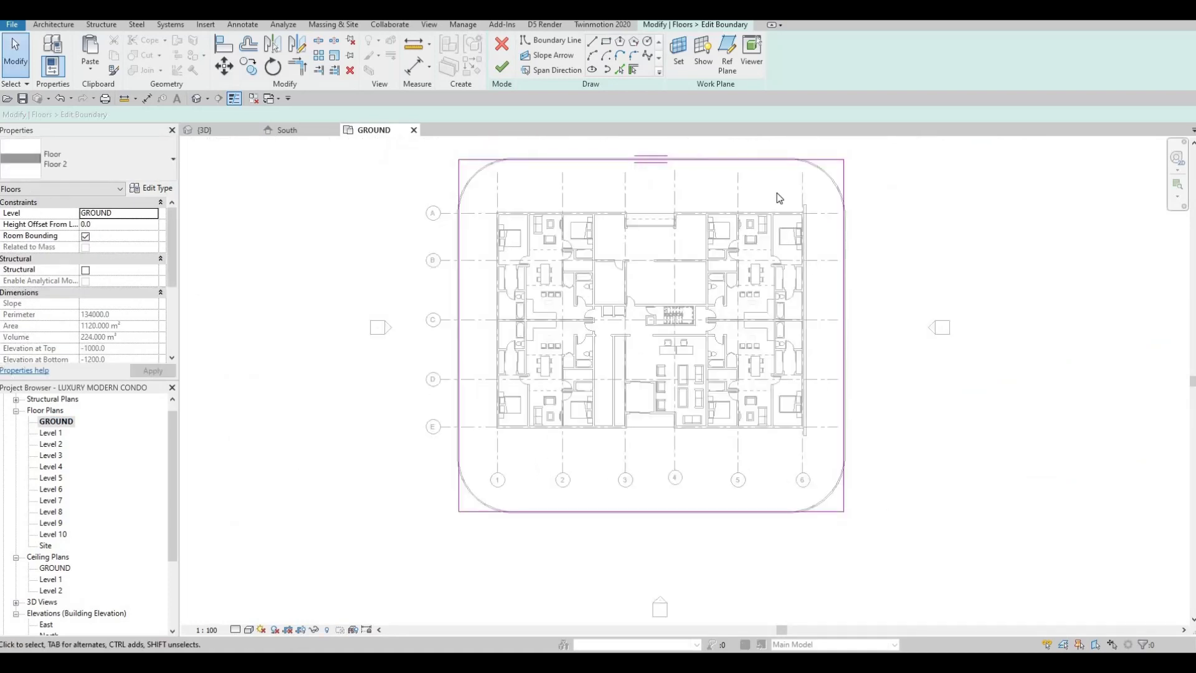
- Move the slab boundary's east and west edges outward to widen the rectangle to about 57000 mm
{"action": "left_click", "coordinate": [844, 182]}
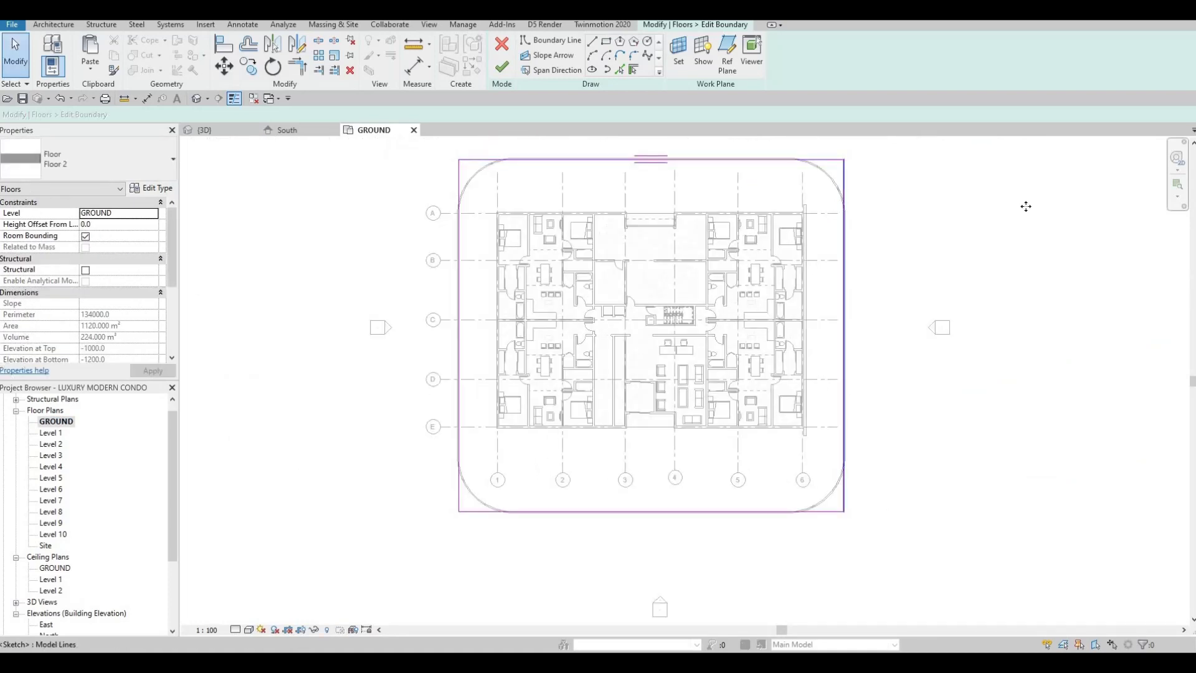
{"action": "left_click_drag", "start_coordinate": [1051, 208], "coordinate": [976, 197]}
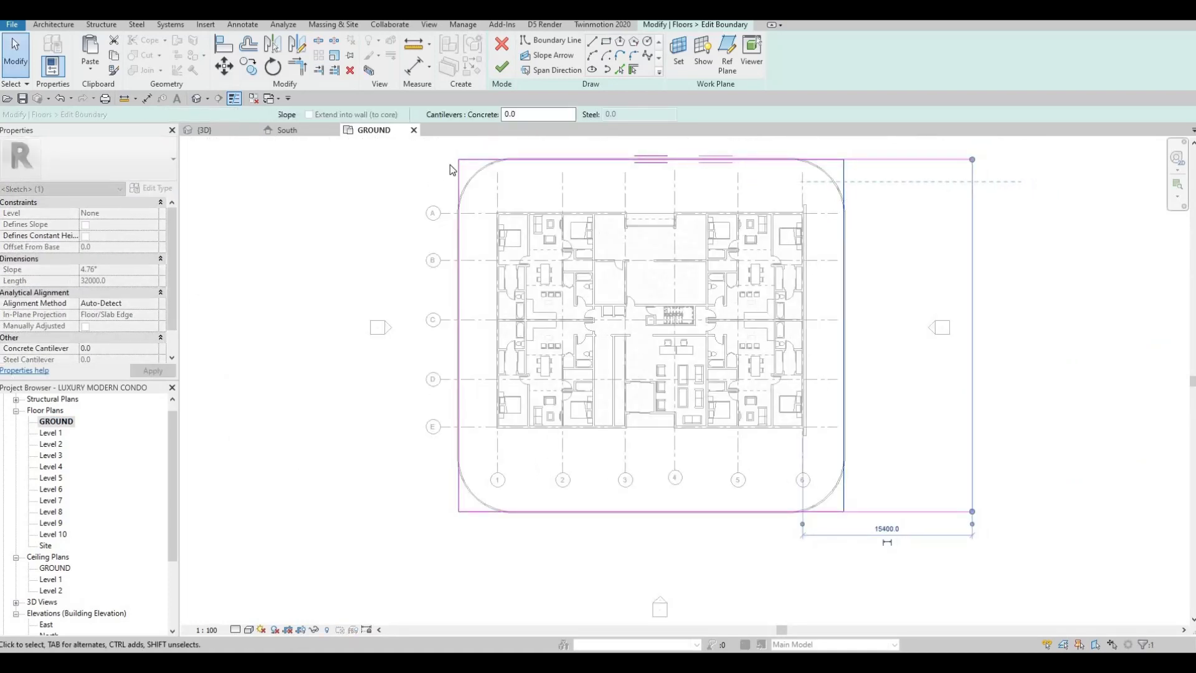
{"action": "left_click_drag", "start_coordinate": [458, 168], "coordinate": [344, 174]}
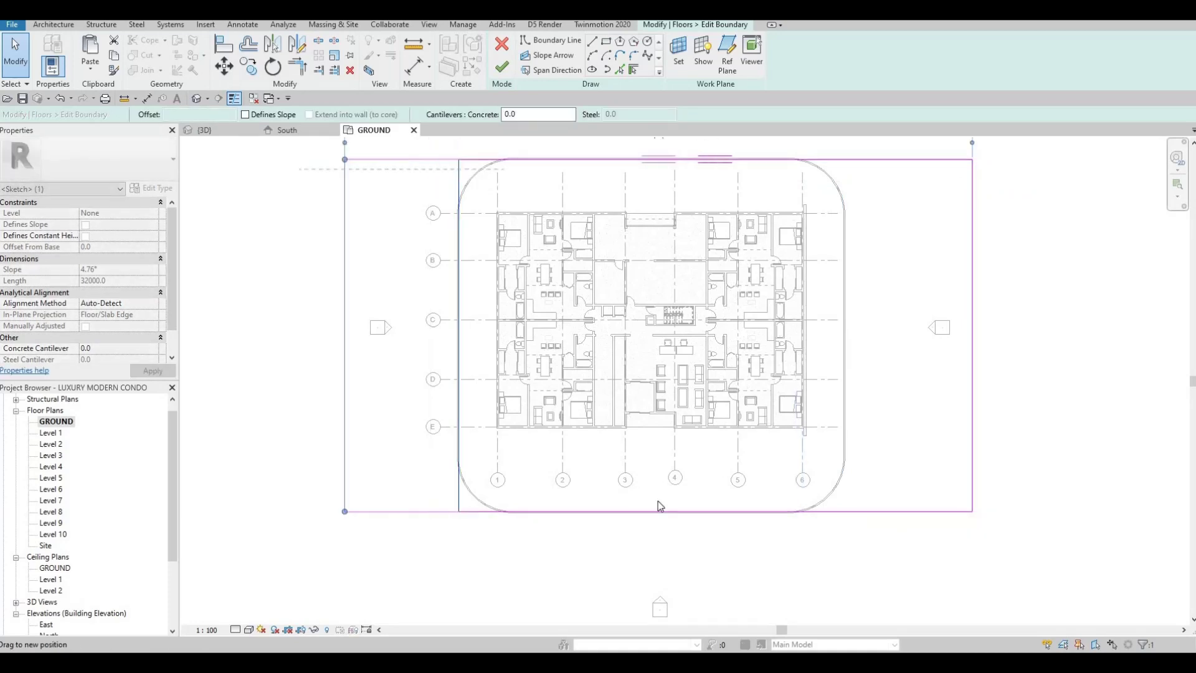
- Move the slab boundary's south and north edges outward to make the rectangle about 43600 mm deep
{"action": "left_click_drag", "start_coordinate": [851, 512], "coordinate": [862, 590]}
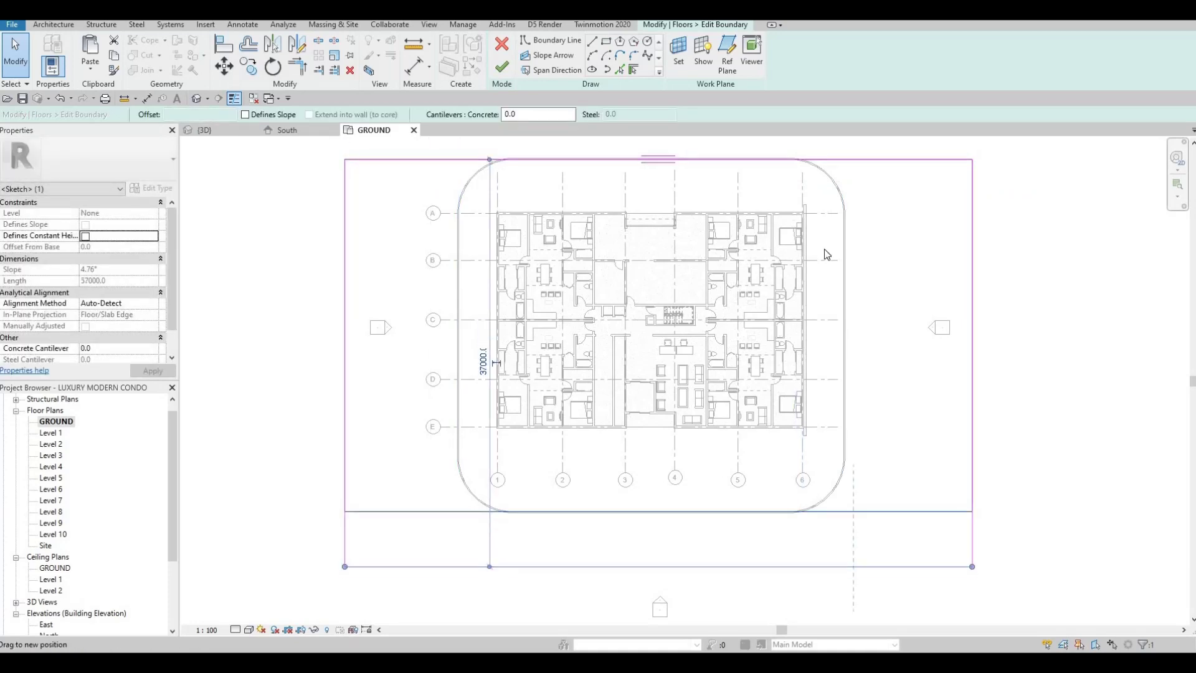
{"action": "middle_click_drag", "start_coordinate": [838, 158], "coordinate": [828, 227]}
{"action": "left_click_drag", "start_coordinate": [830, 228], "coordinate": [817, 178]}
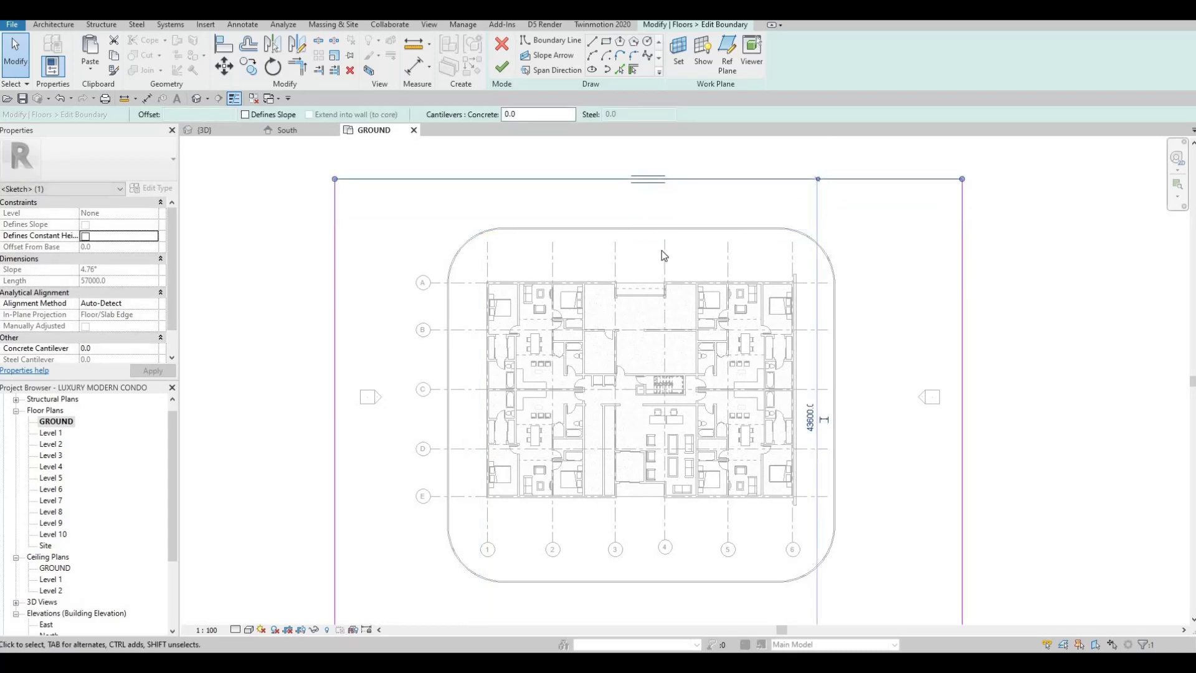
- Use Pick Lines to add the rounded border's outer north edge, north-west corner arc and west edge to the slab boundary
{"action": "middle_click_drag", "start_coordinate": [662, 250], "coordinate": [651, 251]}
{"action": "key", "text": "z"}
{"action": "key", "text": "f"}
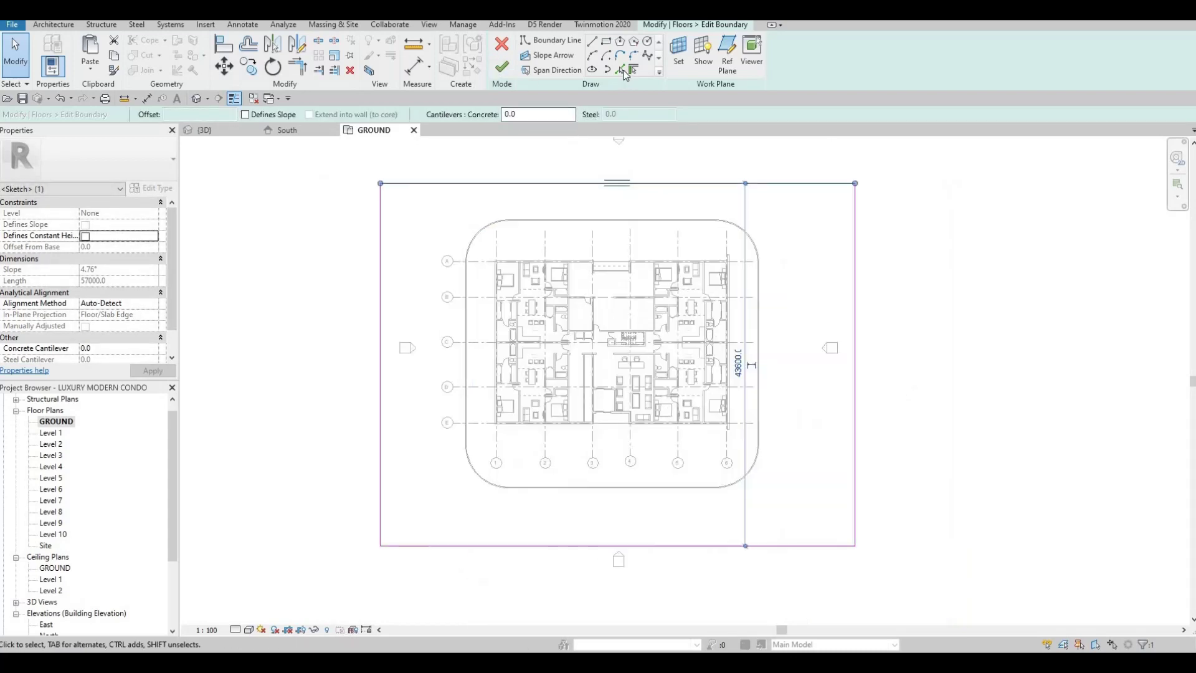
{"action": "key", "text": "Delete"}
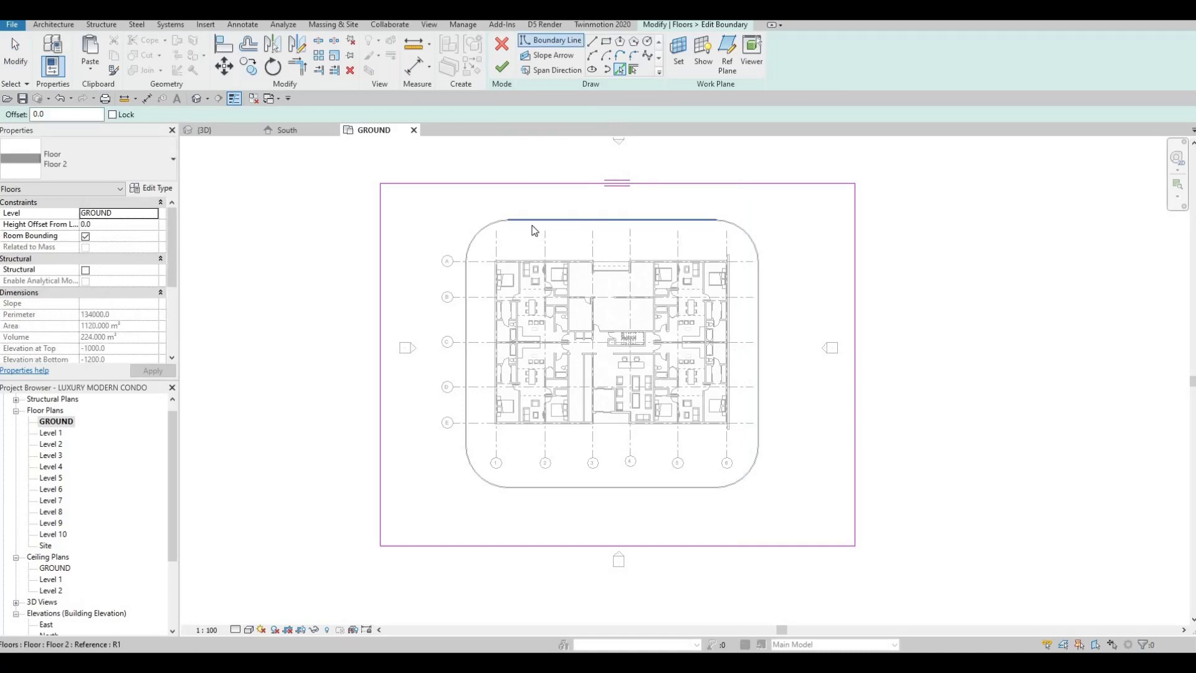
{"action": "scroll", "coordinate": [544, 222], "scroll_direction": "up", "scroll_amount": 2}
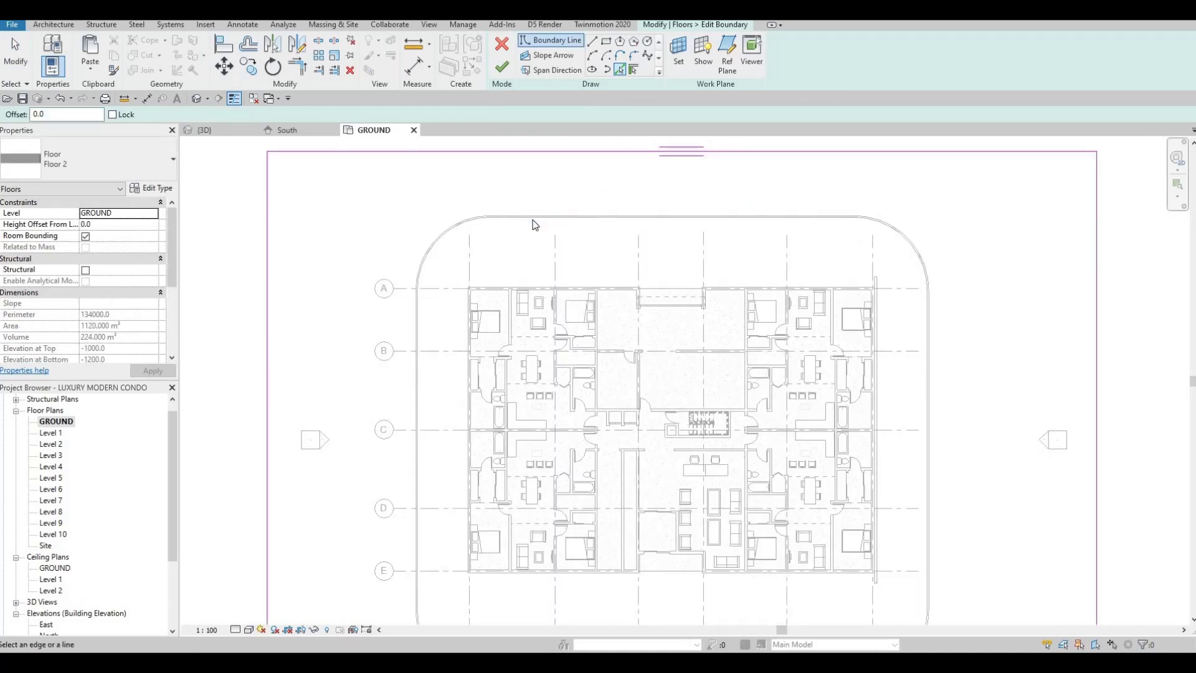
{"action": "scroll", "coordinate": [536, 224], "scroll_direction": "up", "scroll_amount": 5}
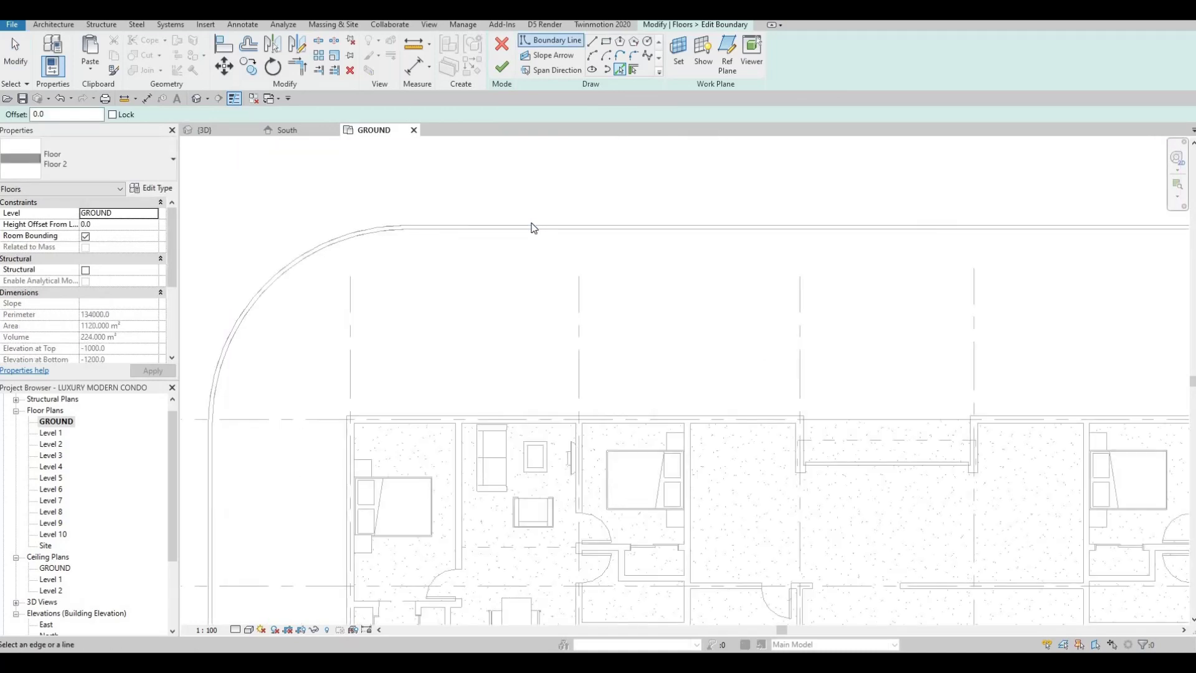
{"action": "left_click", "coordinate": [326, 245]}
{"action": "key", "text": "ctrl+z"}
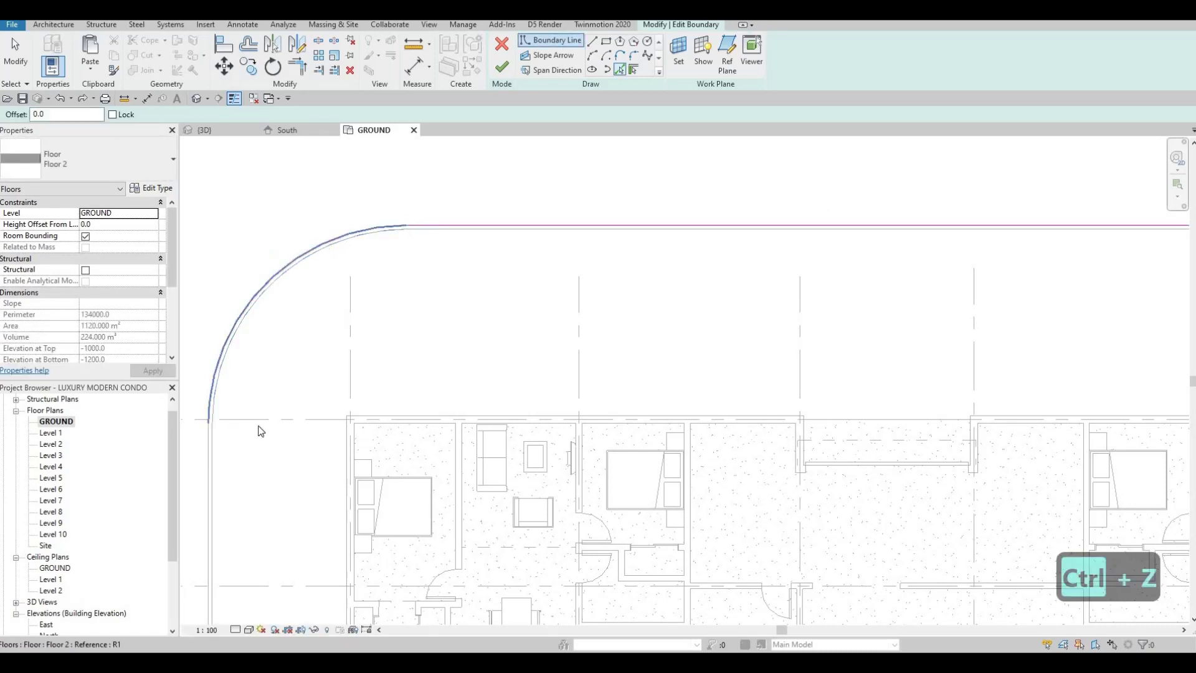
{"action": "left_click", "coordinate": [207, 467]}
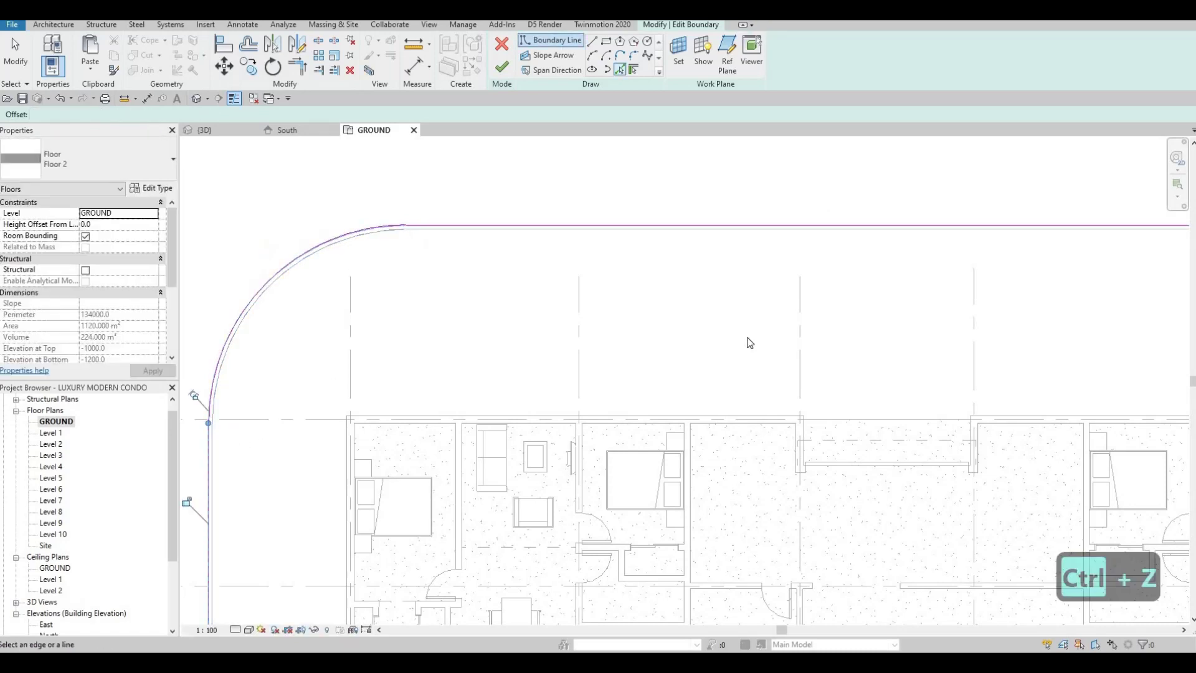
- Add the rounded border's outer north-east corner arc, east edge and south-east corner arc to the slab boundary
{"action": "scroll", "coordinate": [748, 339], "scroll_direction": "down", "scroll_amount": 4}
{"action": "scroll", "coordinate": [815, 318], "scroll_direction": "up", "scroll_amount": 5}
{"action": "left_click", "coordinate": [882, 460]}
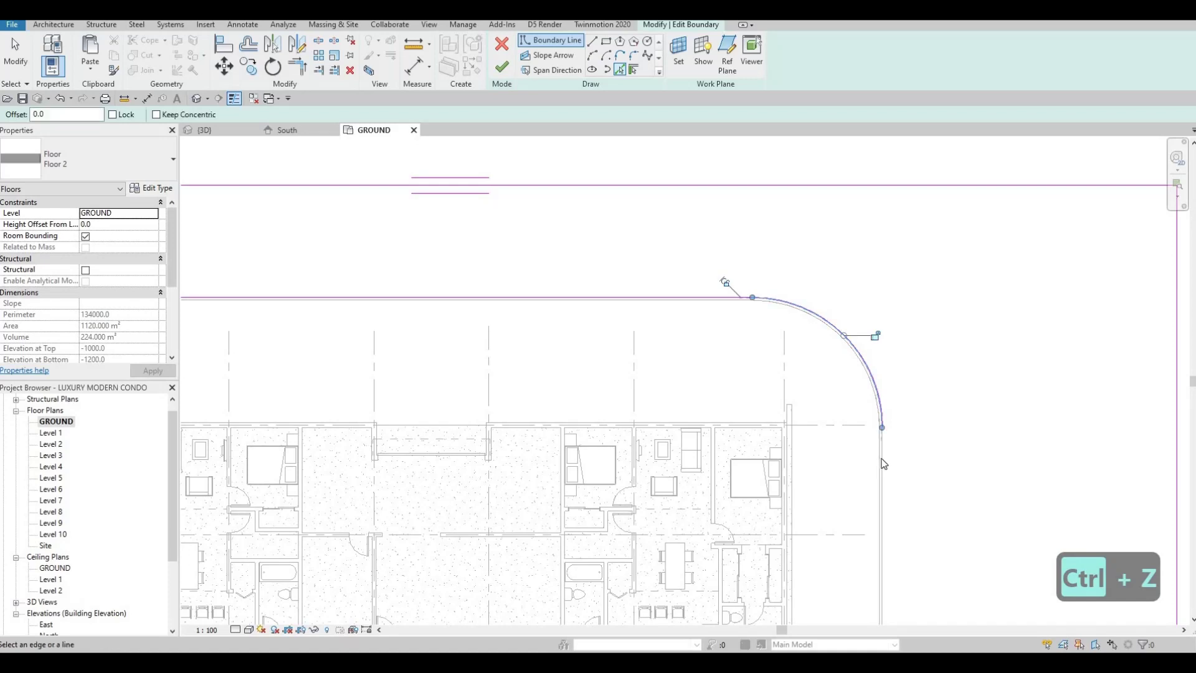
{"action": "scroll", "coordinate": [771, 518], "scroll_direction": "down", "scroll_amount": 4}
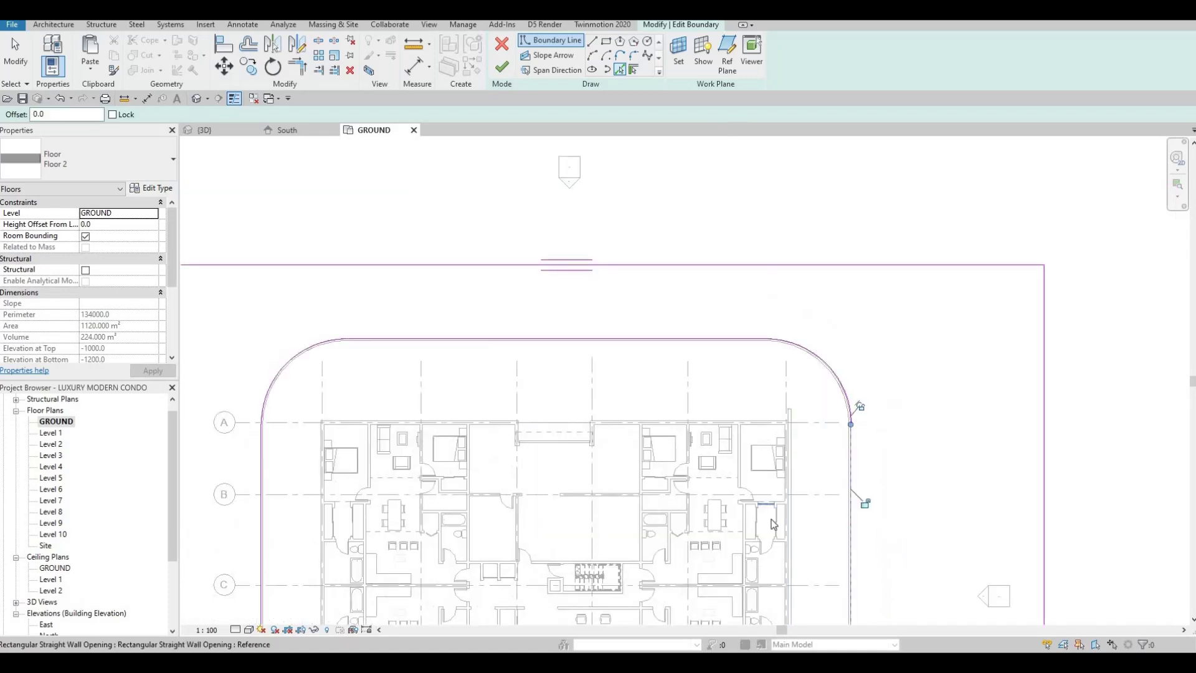
{"action": "scroll", "coordinate": [798, 506], "scroll_direction": "up", "scroll_amount": 4}
{"action": "left_click", "coordinate": [795, 499]}
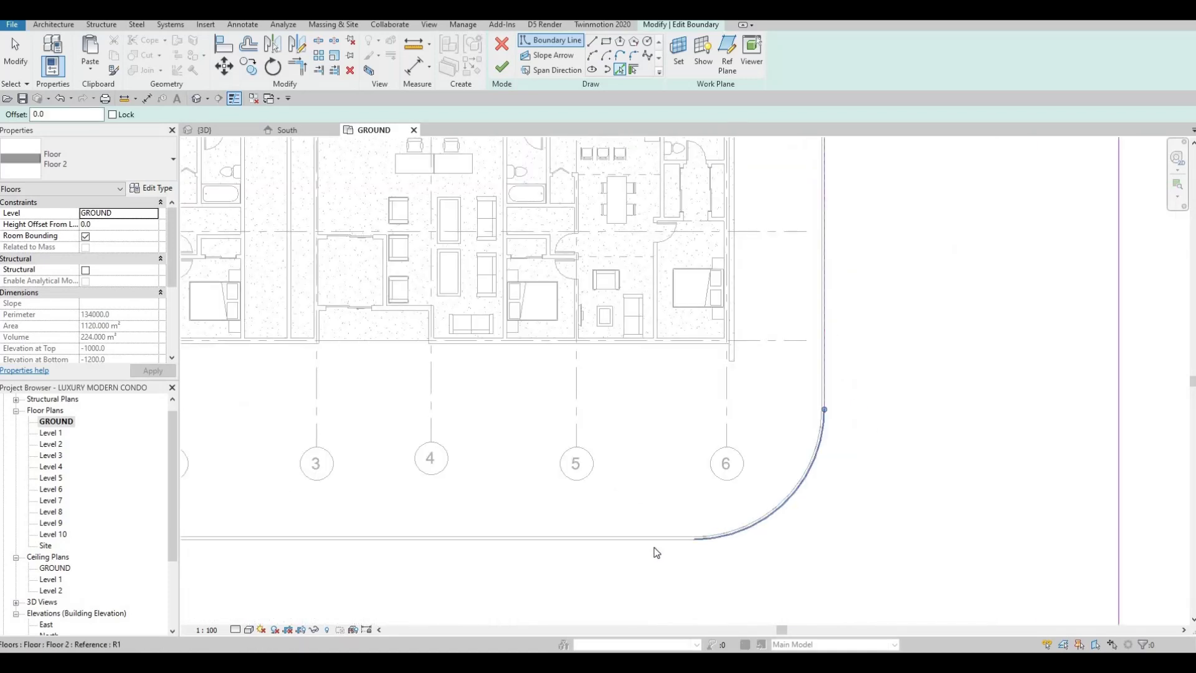
- Add the border's outer south edge and south-west corner arc to close the inner loop, and finish the slab boundary
{"action": "left_click", "coordinate": [586, 539]}
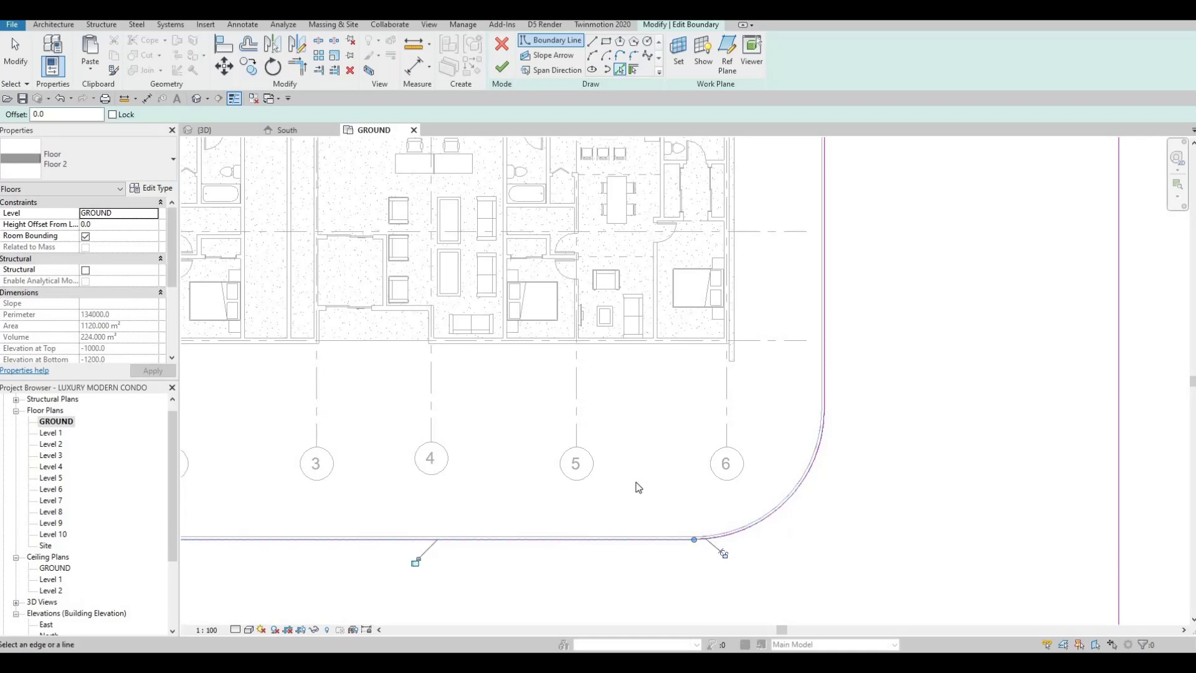
{"action": "scroll", "coordinate": [624, 488], "scroll_direction": "down", "scroll_amount": 3}
{"action": "scroll", "coordinate": [585, 488], "scroll_direction": "up", "scroll_amount": 3}
{"action": "left_click", "coordinate": [529, 405]}
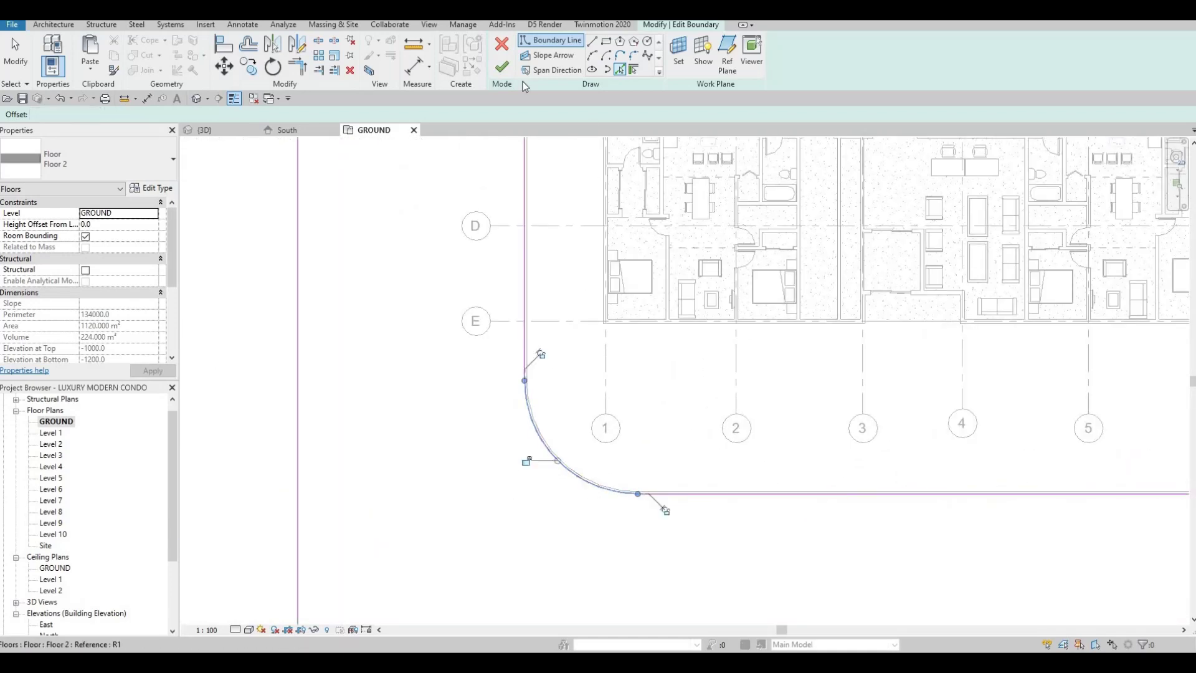
{"action": "left_click", "coordinate": [501, 69]}
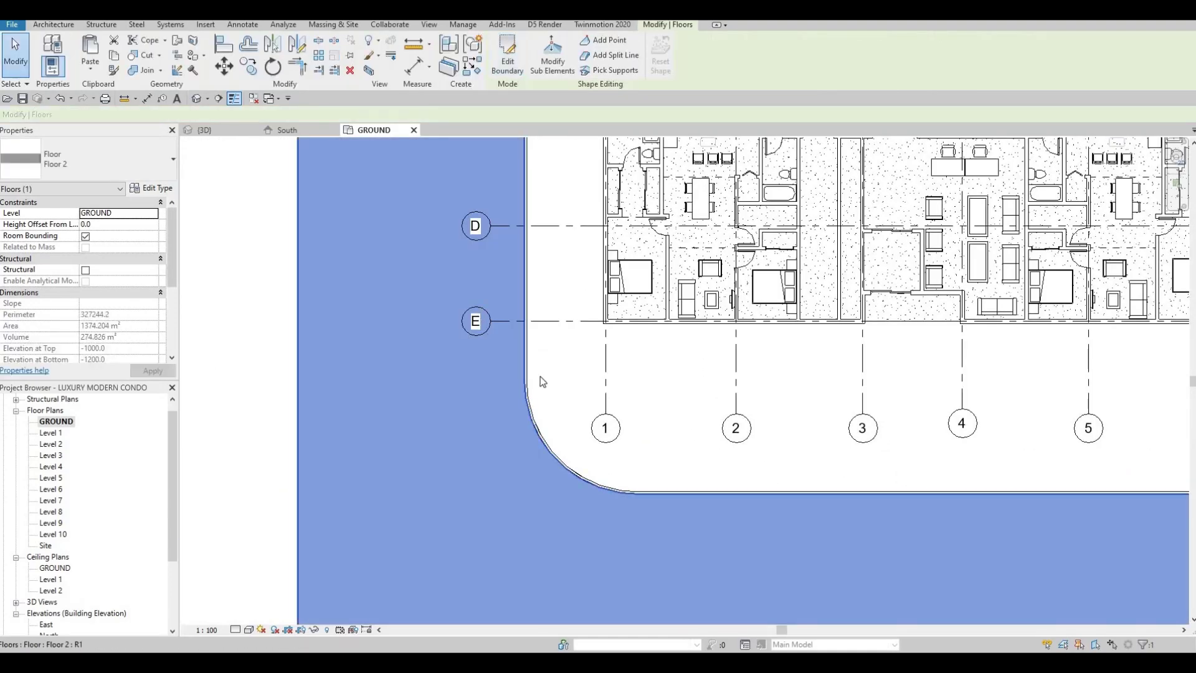
{"action": "key", "text": "Escape"}
{"action": "key", "text": "Escape"}
- Select the rounded border floor in the 3D view and set its height offset from level to 200
{"action": "left_click", "coordinate": [214, 132]}
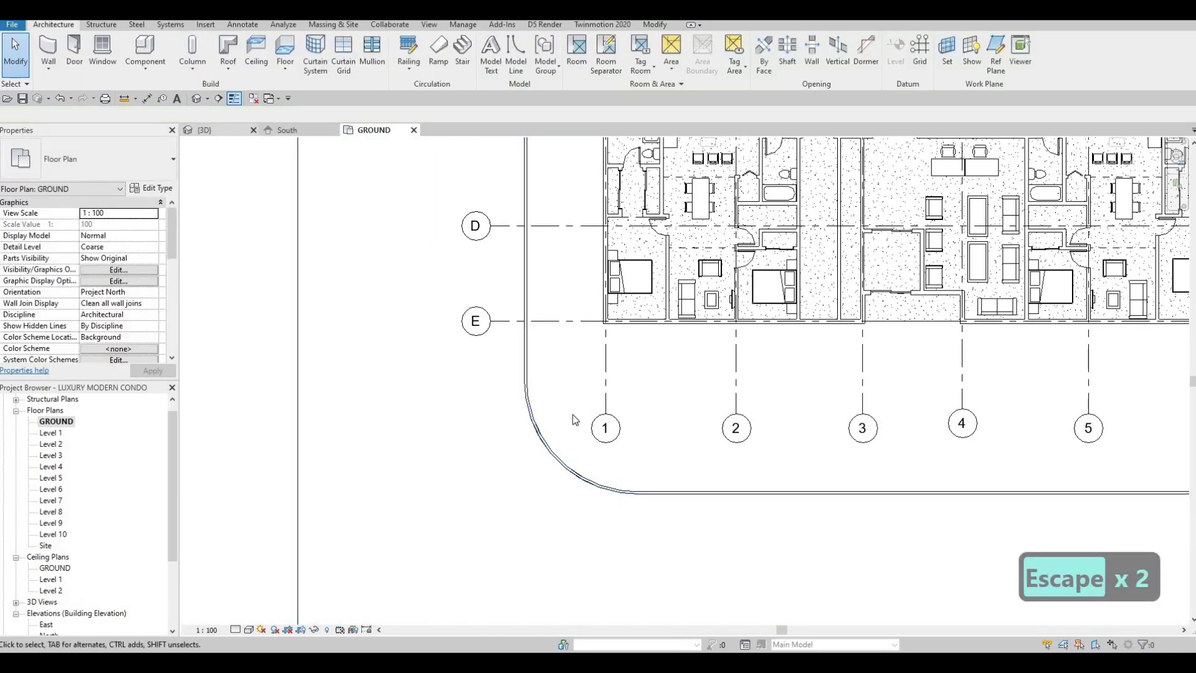
{"action": "scroll", "coordinate": [697, 512], "scroll_direction": "up", "scroll_amount": 2}
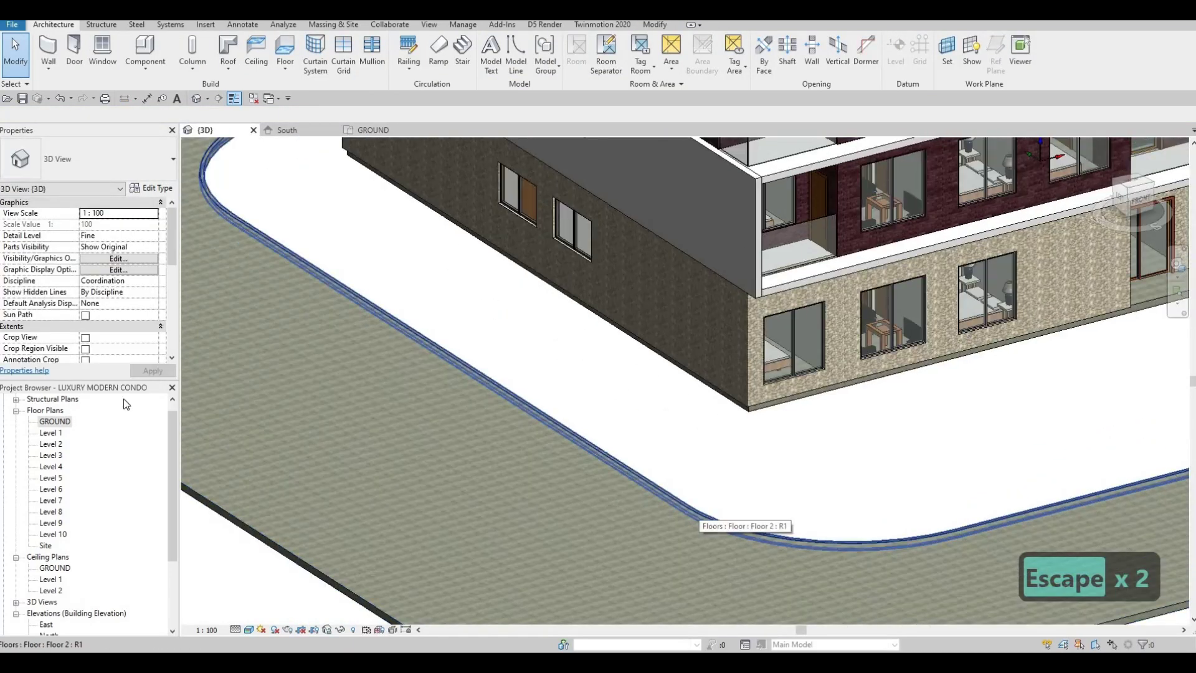
{"action": "left_click", "coordinate": [698, 516]}
{"action": "left_click", "coordinate": [103, 224]}
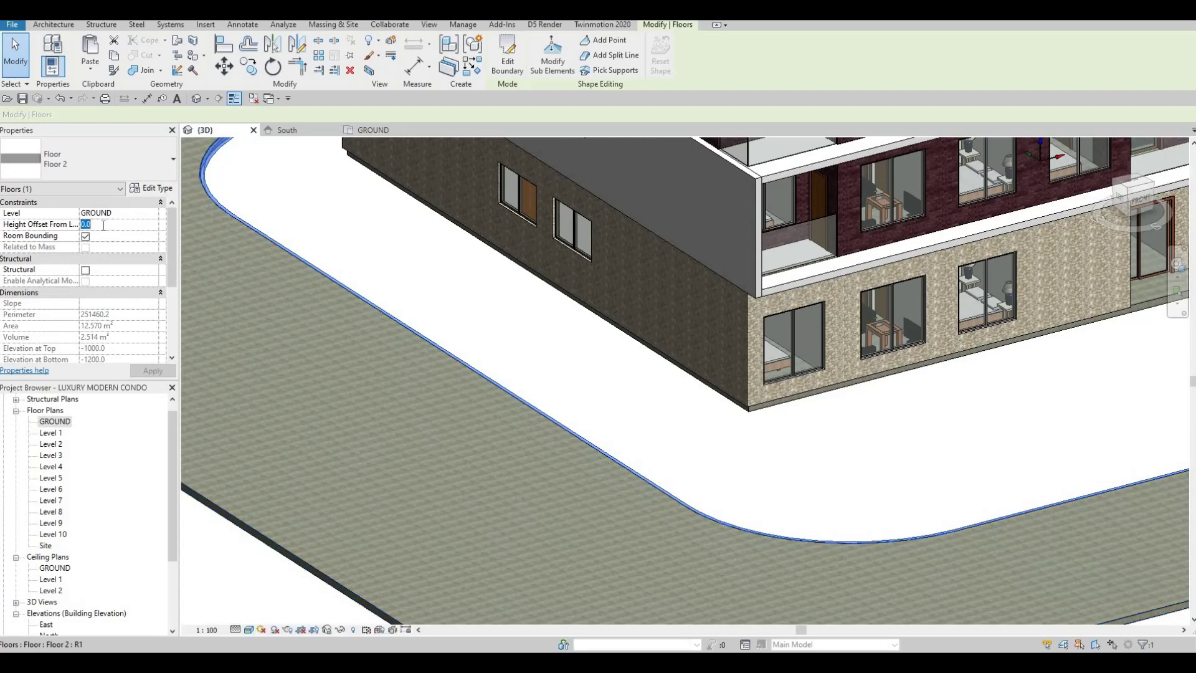
{"action": "type", "text": "200"}
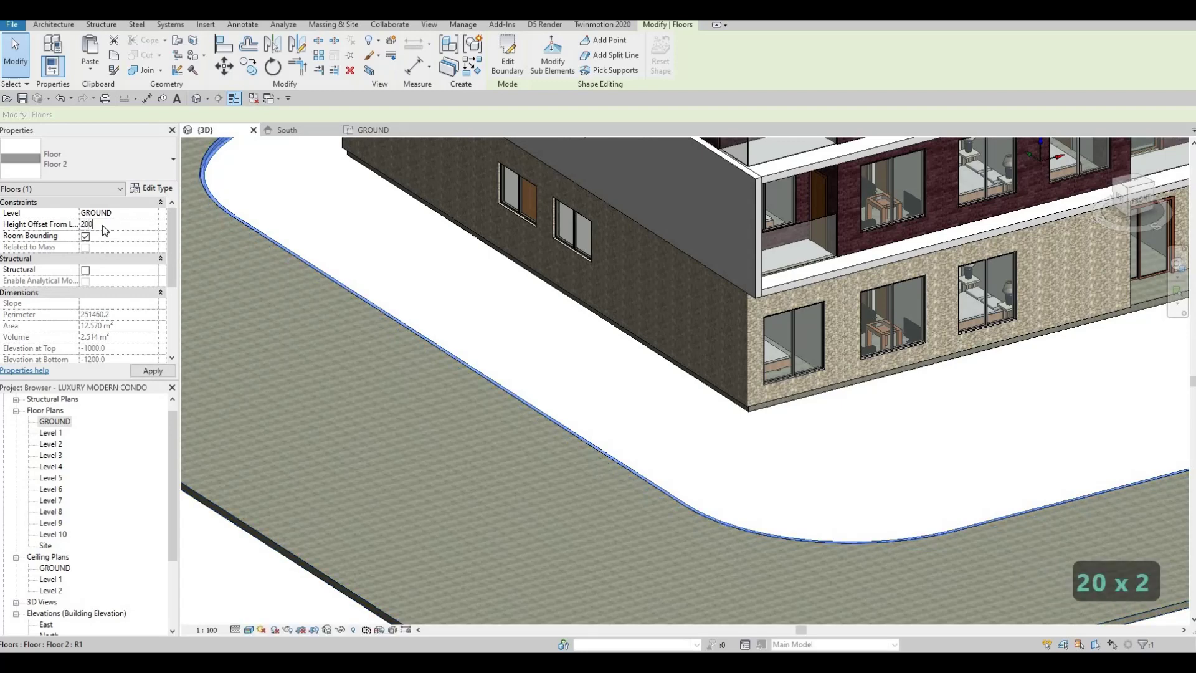
{"action": "key", "text": "Return"}
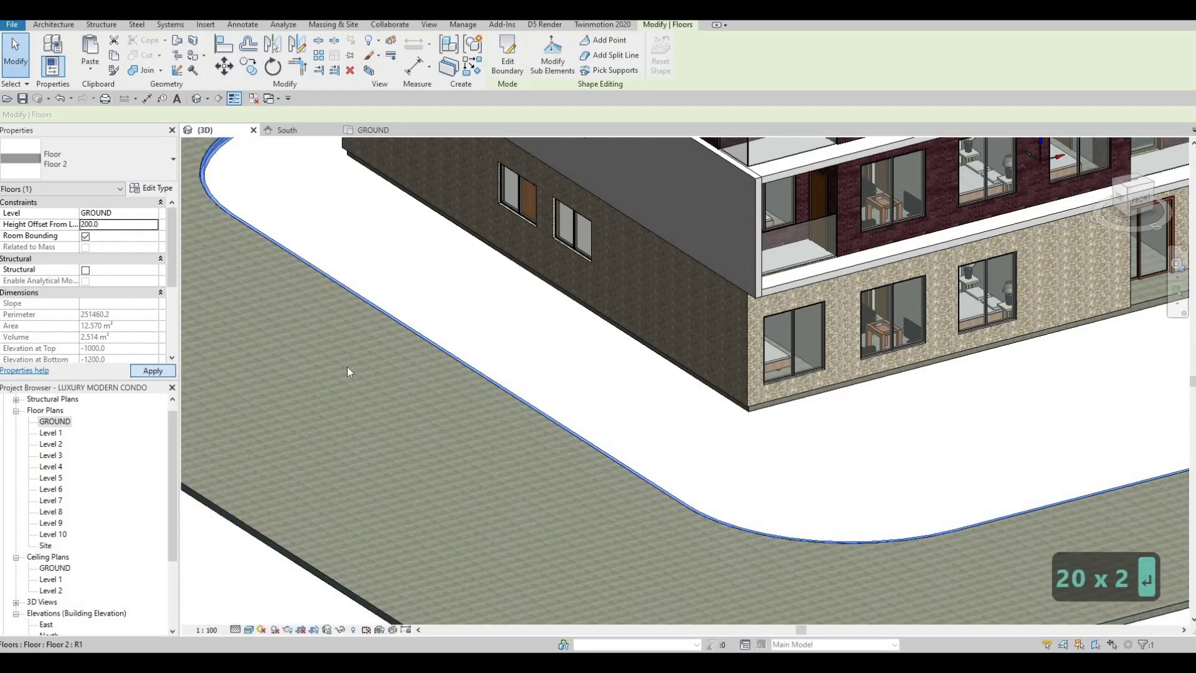
{"action": "key", "text": "Escape"}
{"action": "middle_click_drag", "start_coordinate": [707, 476], "coordinate": [641, 451], "text": "shift"}
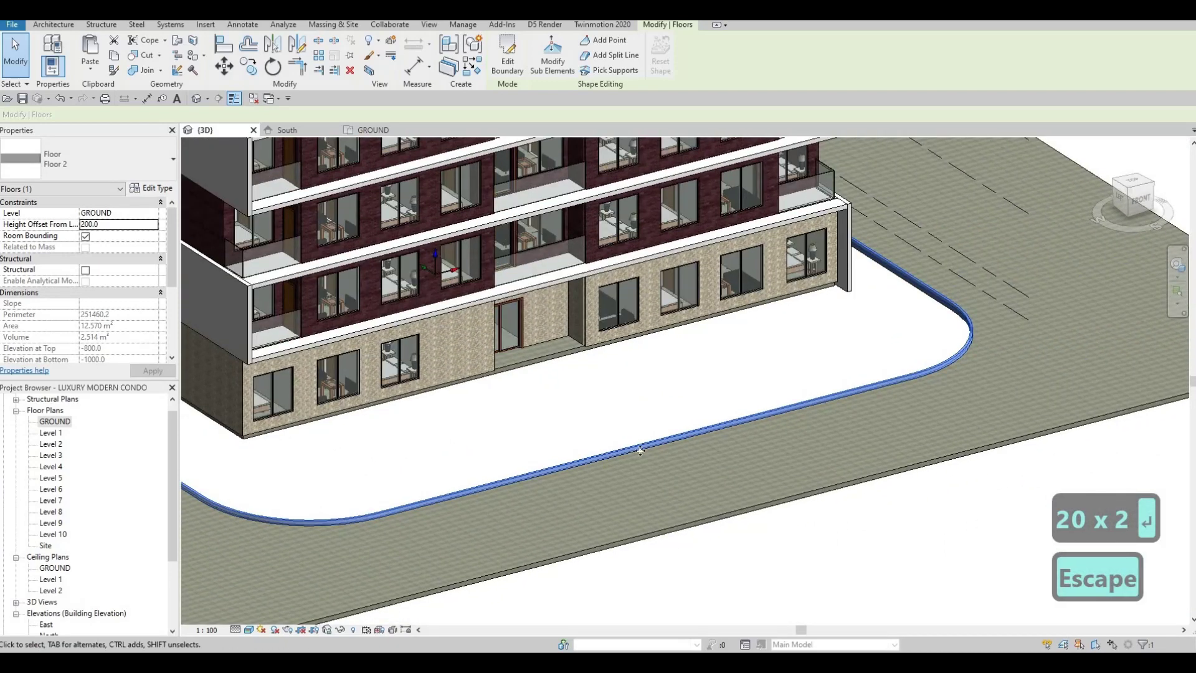
- Set the rounded border floor's height offset from level to 100
{"action": "scroll", "coordinate": [651, 444], "scroll_direction": "up", "scroll_amount": 3}
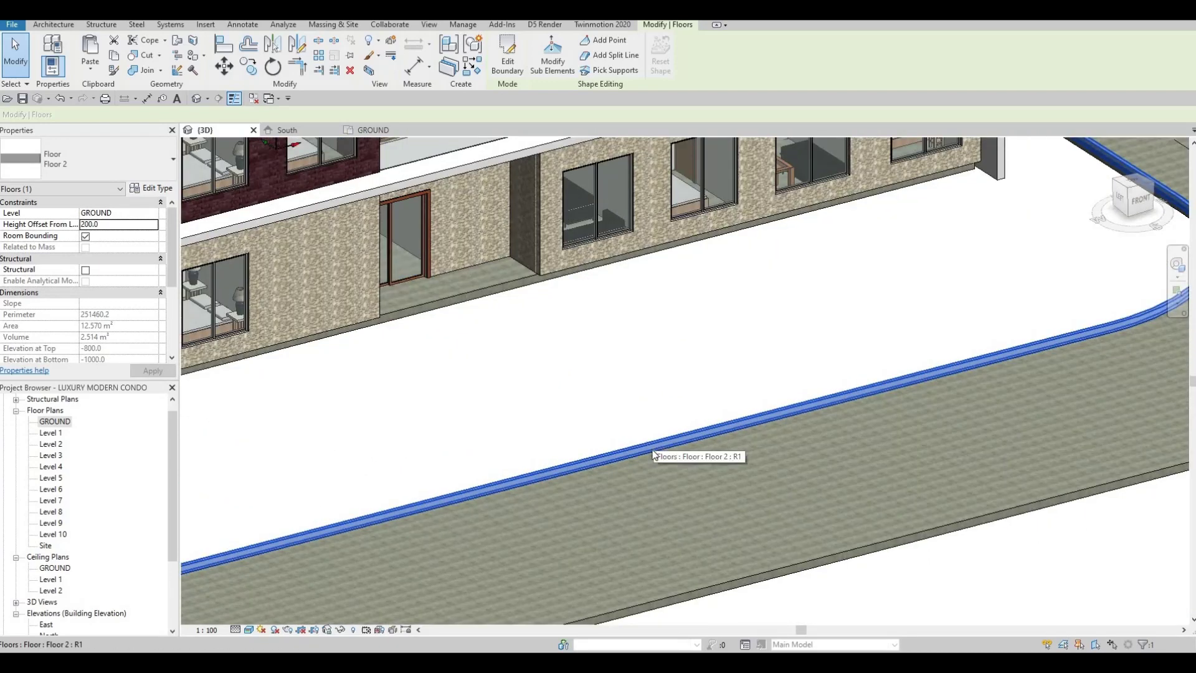
{"action": "key", "text": "Escape"}
{"action": "key", "text": "Escape"}
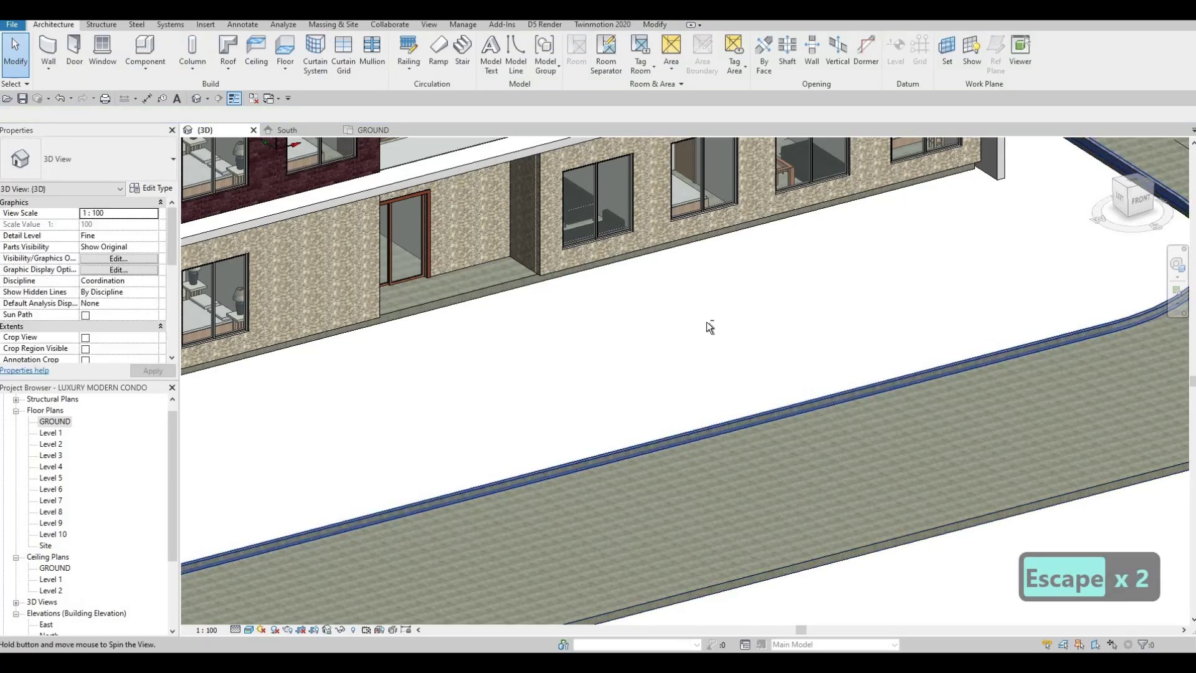
{"action": "middle_click_drag", "start_coordinate": [706, 322], "coordinate": [773, 249], "text": "shift"}
{"action": "scroll", "coordinate": [776, 293], "scroll_direction": "up", "scroll_amount": 3}
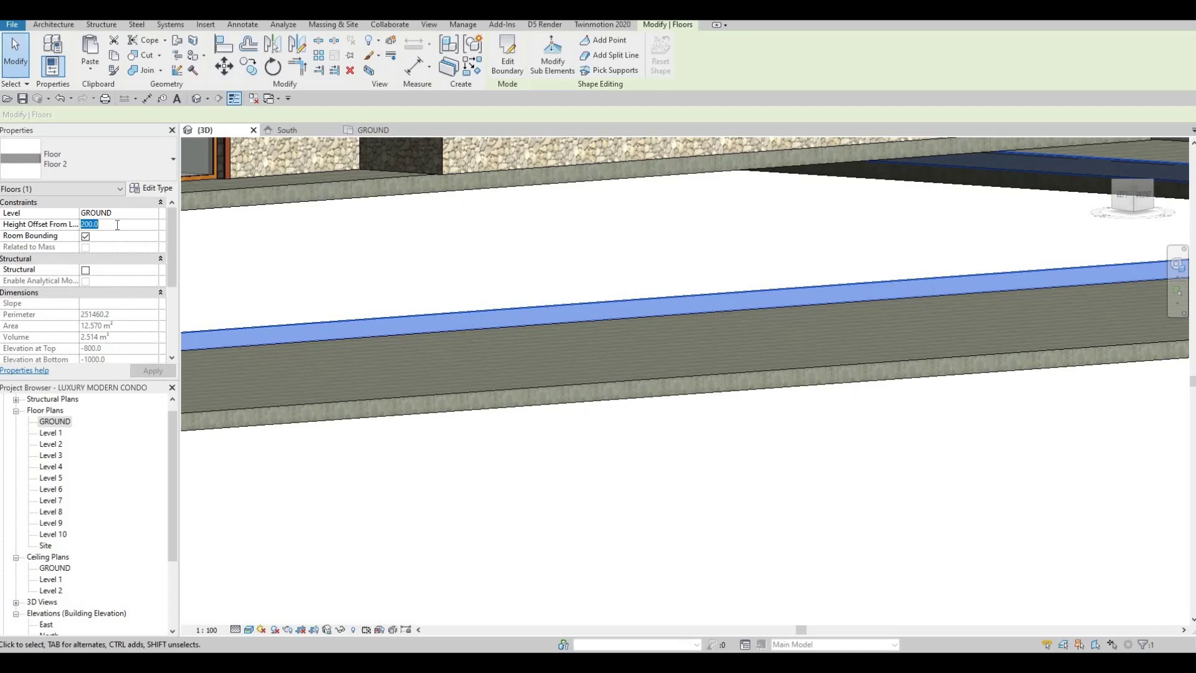
{"action": "type", "text": "100"}
{"action": "left_click", "coordinate": [139, 372]}
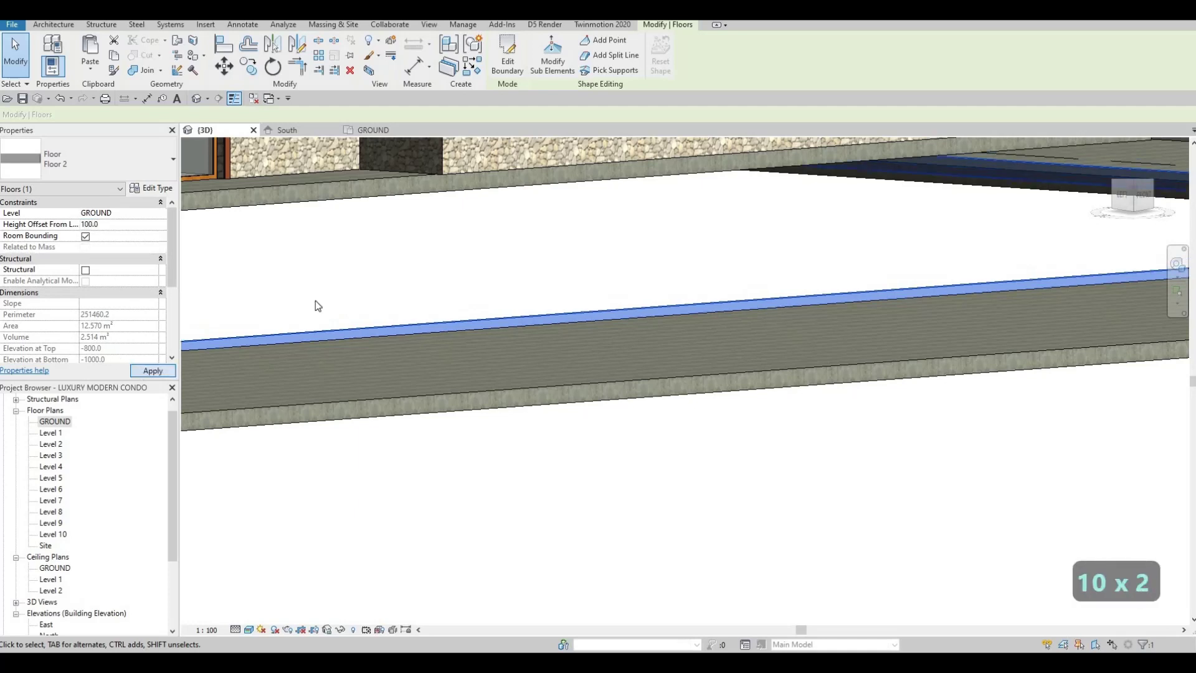
{"action": "key", "text": "Escape"}
- Examine the raised border and the surrounding slab along the building's front and west corner in the 3D view
{"action": "mouse_move", "coordinate": [555, 395]}
{"action": "middle_mouse_down", "text": "shift"}
{"action": "mouse_move", "coordinate": [536, 392]}
{"action": "mouse_move", "coordinate": [552, 412]}
{"action": "middle_mouse_up", "text": "shift"}
{"action": "scroll", "coordinate": [724, 361], "scroll_direction": "down", "scroll_amount": 3}
{"action": "middle_click_drag", "start_coordinate": [660, 417], "coordinate": [742, 399]}
{"action": "scroll", "coordinate": [618, 425], "scroll_direction": "down", "scroll_amount": 1}
{"action": "middle_click_drag", "start_coordinate": [619, 427], "coordinate": [595, 437], "text": "shift"}
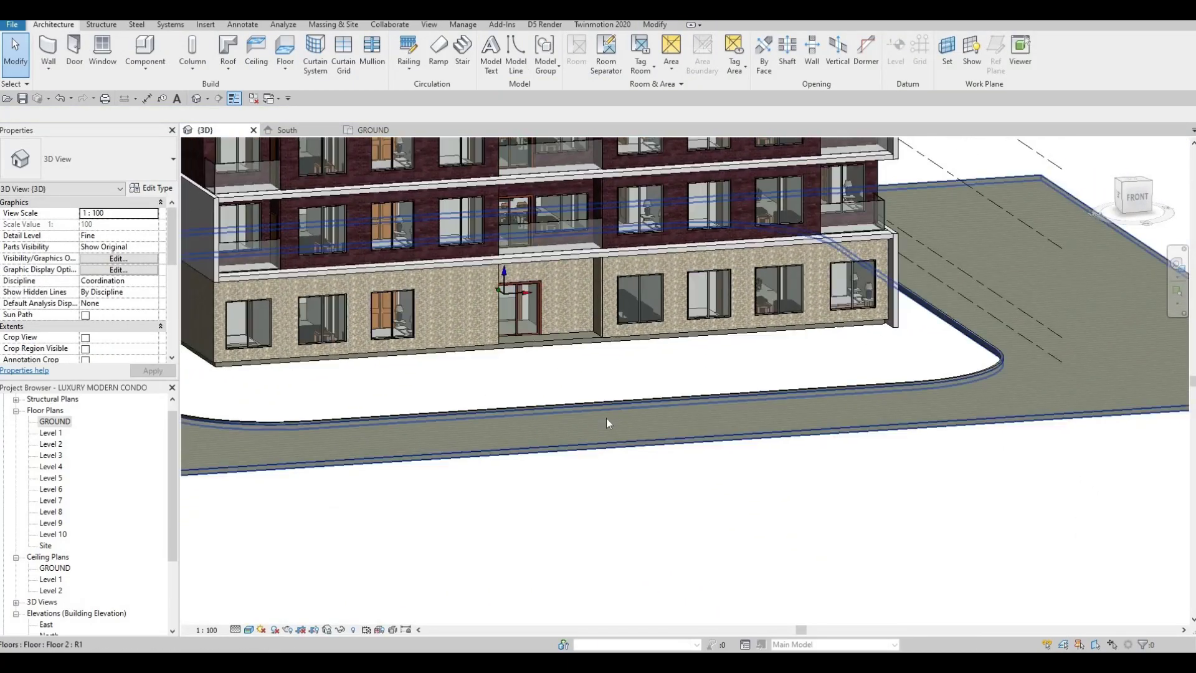
{"action": "scroll", "coordinate": [607, 417], "scroll_direction": "down", "scroll_amount": 2}
{"action": "scroll", "coordinate": [570, 391], "scroll_direction": "up", "scroll_amount": 3}
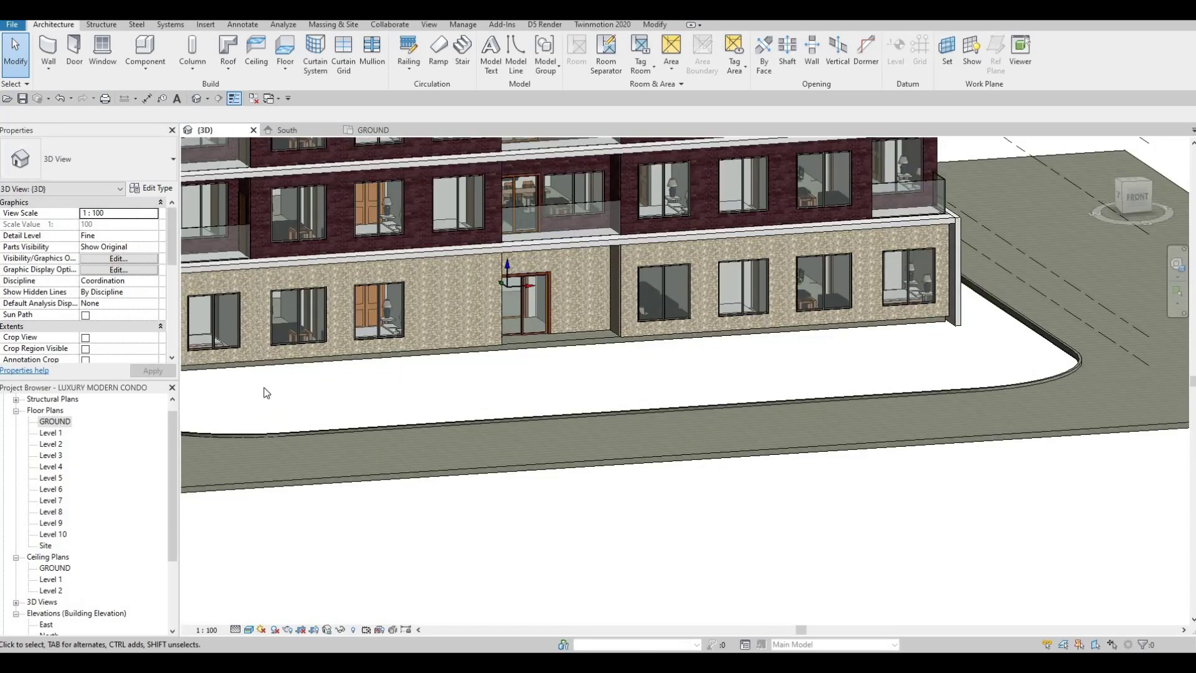
{"action": "middle_click_drag", "start_coordinate": [389, 358], "coordinate": [367, 375], "text": "shift"}
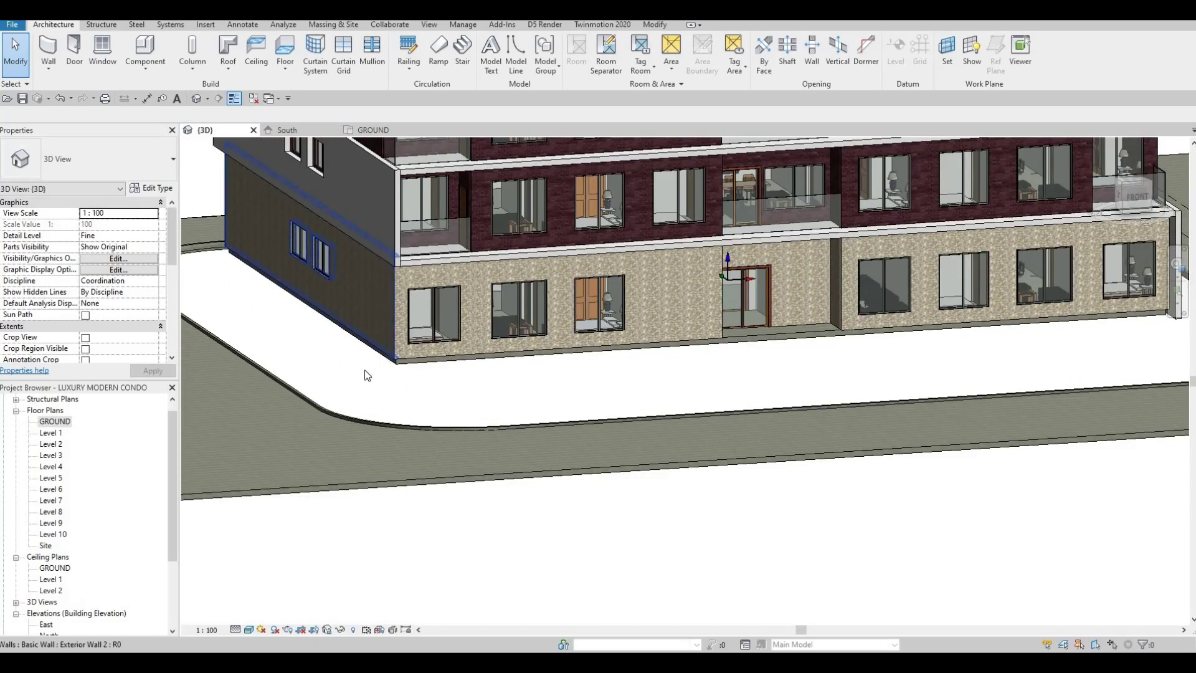
{"action": "scroll", "coordinate": [393, 363], "scroll_direction": "up", "scroll_amount": 3}
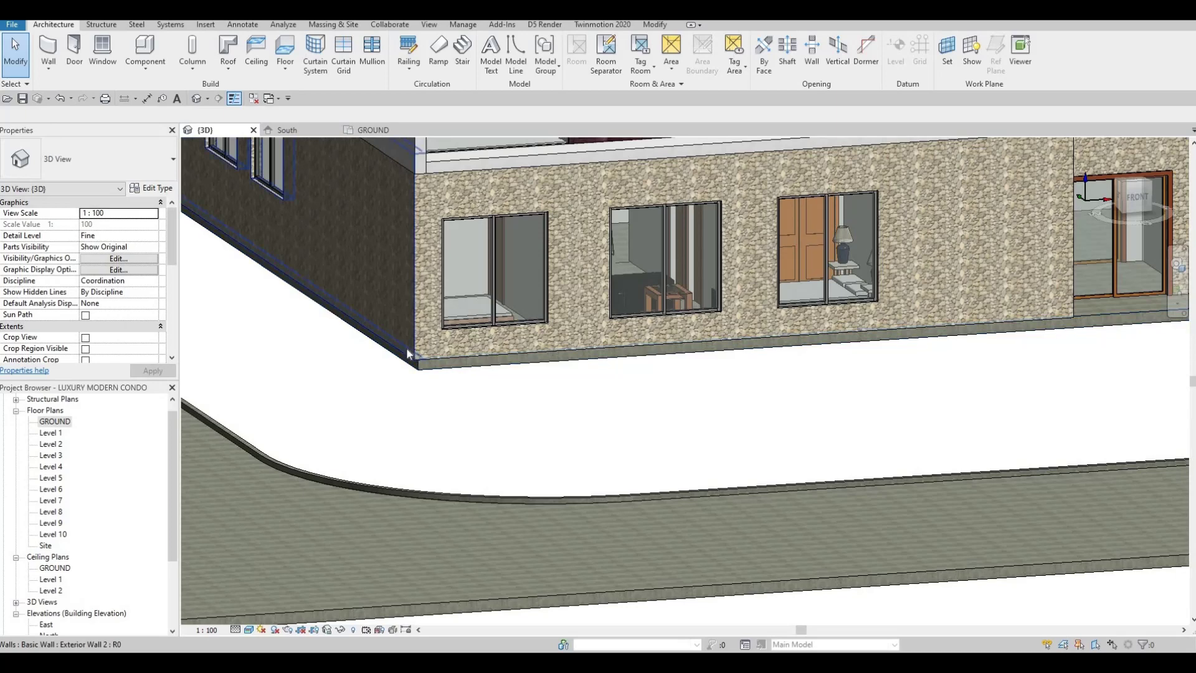
{"action": "scroll", "coordinate": [466, 353], "scroll_direction": "down", "scroll_amount": 3}
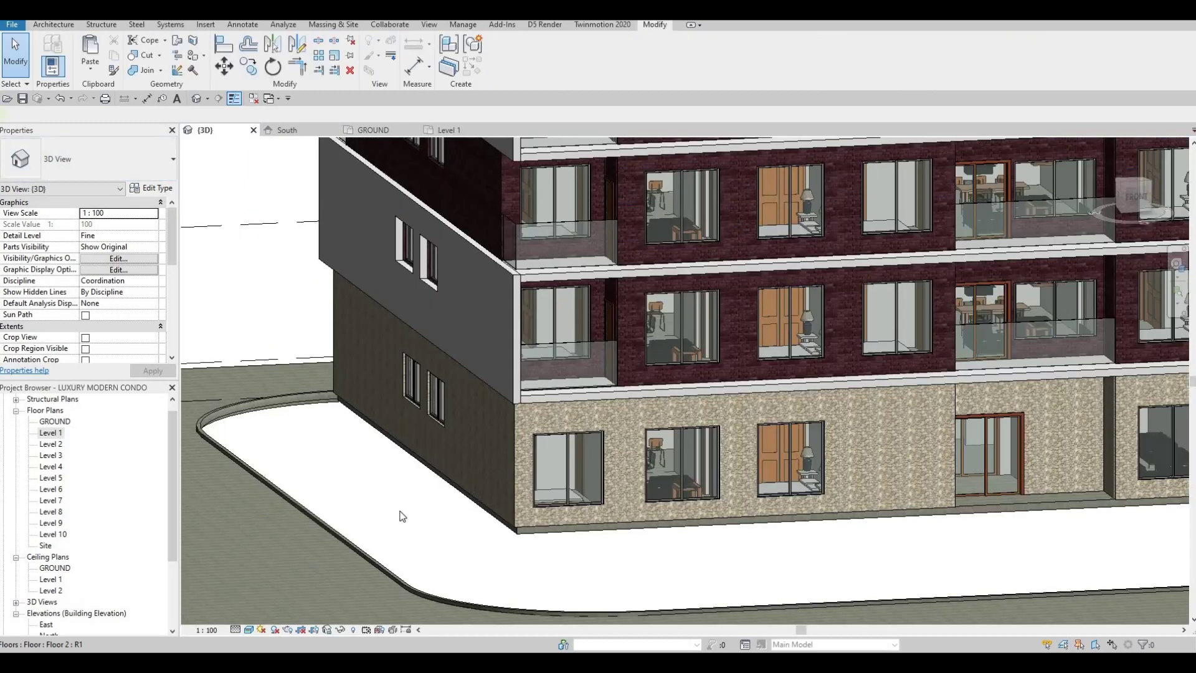
{"action": "middle_click_drag", "start_coordinate": [356, 474], "coordinate": [304, 446]}
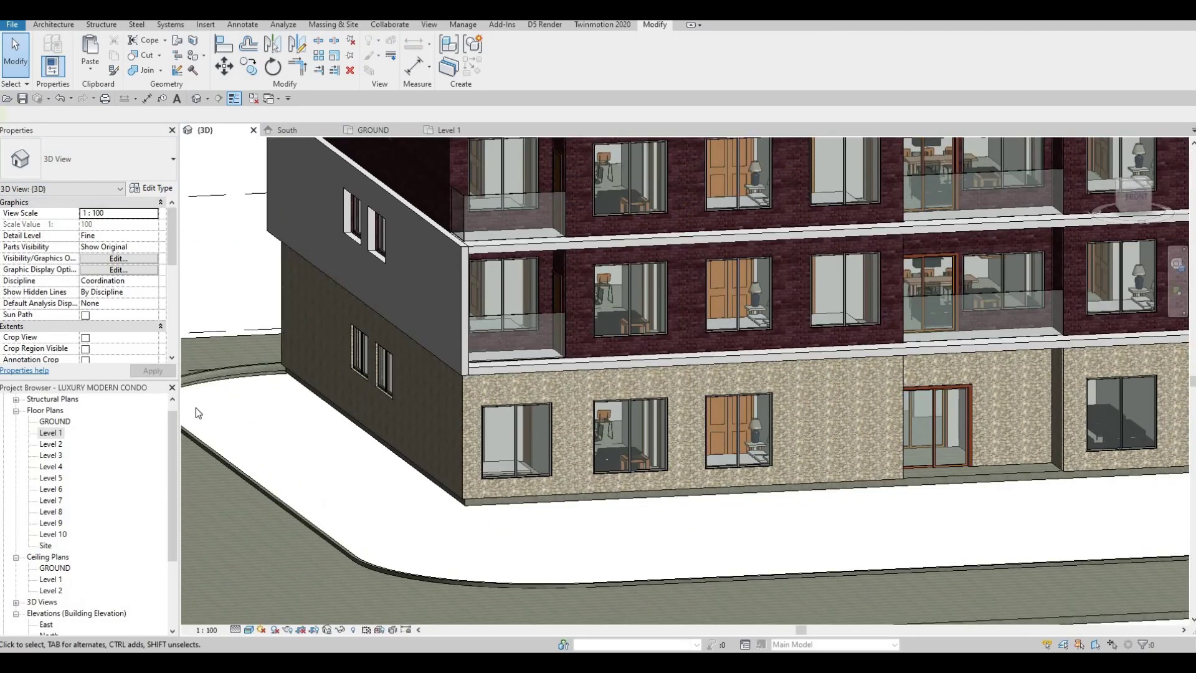
- Create an in-place Generic Models component named Generic Models 1, dismissing the save reminder
{"action": "left_click", "coordinate": [53, 24]}
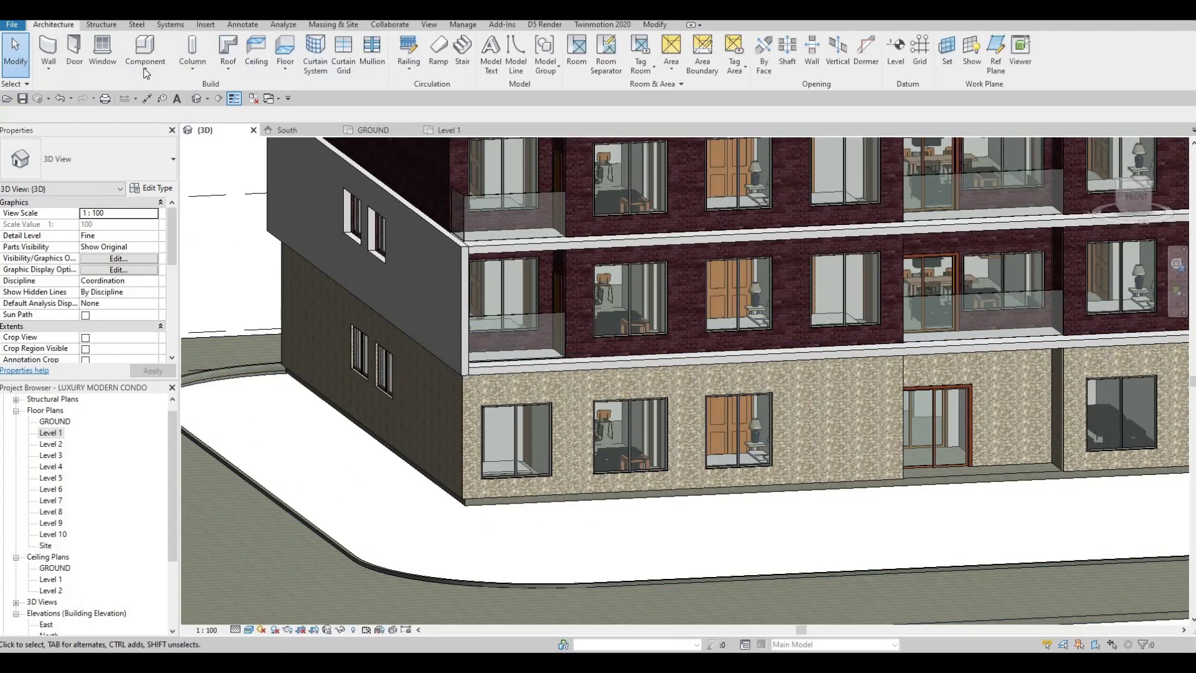
{"action": "left_click", "coordinate": [145, 61]}
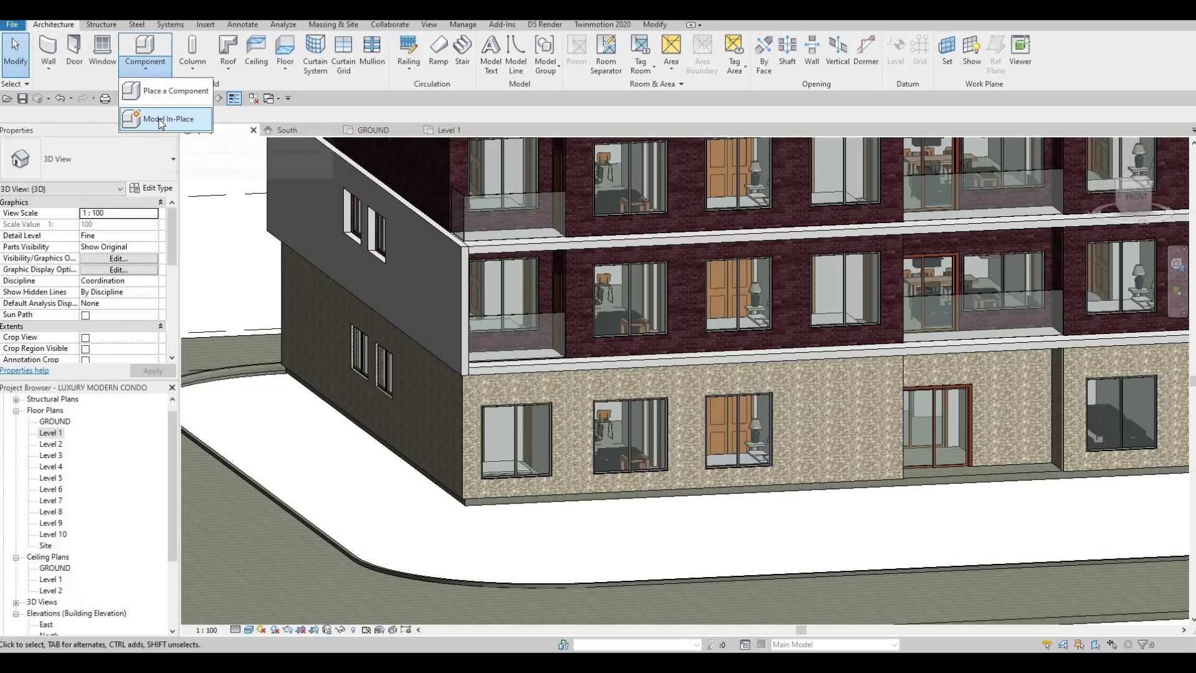
{"action": "left_click", "coordinate": [192, 129]}
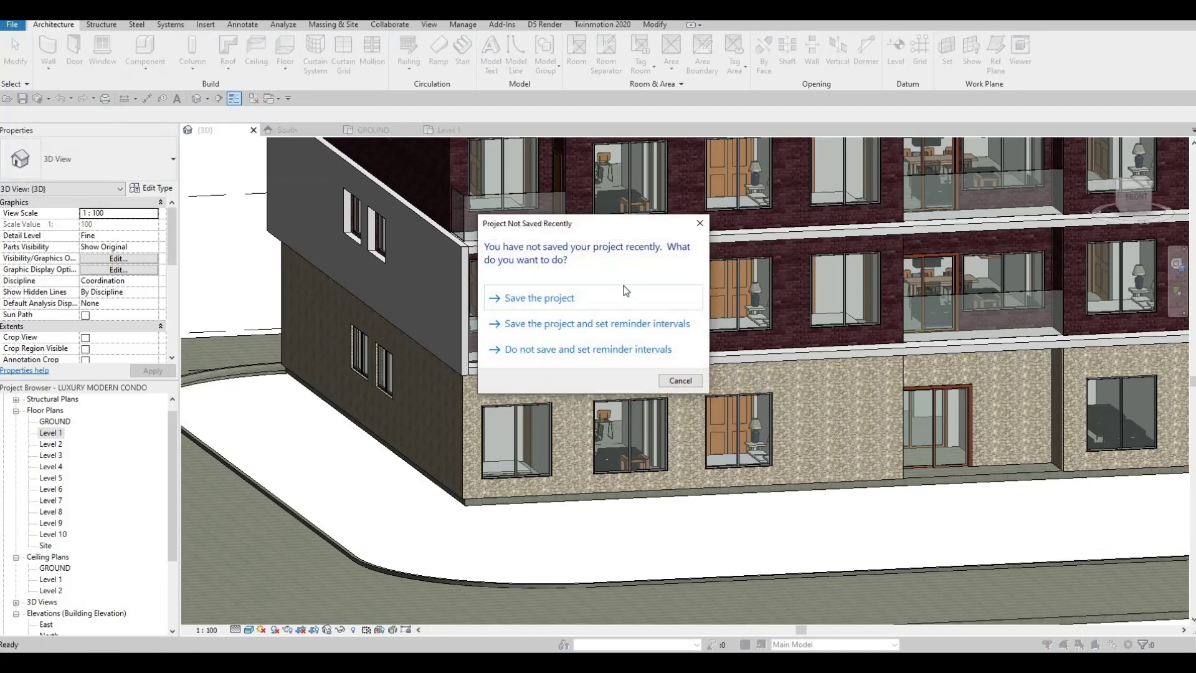
{"action": "left_click", "coordinate": [700, 223]}
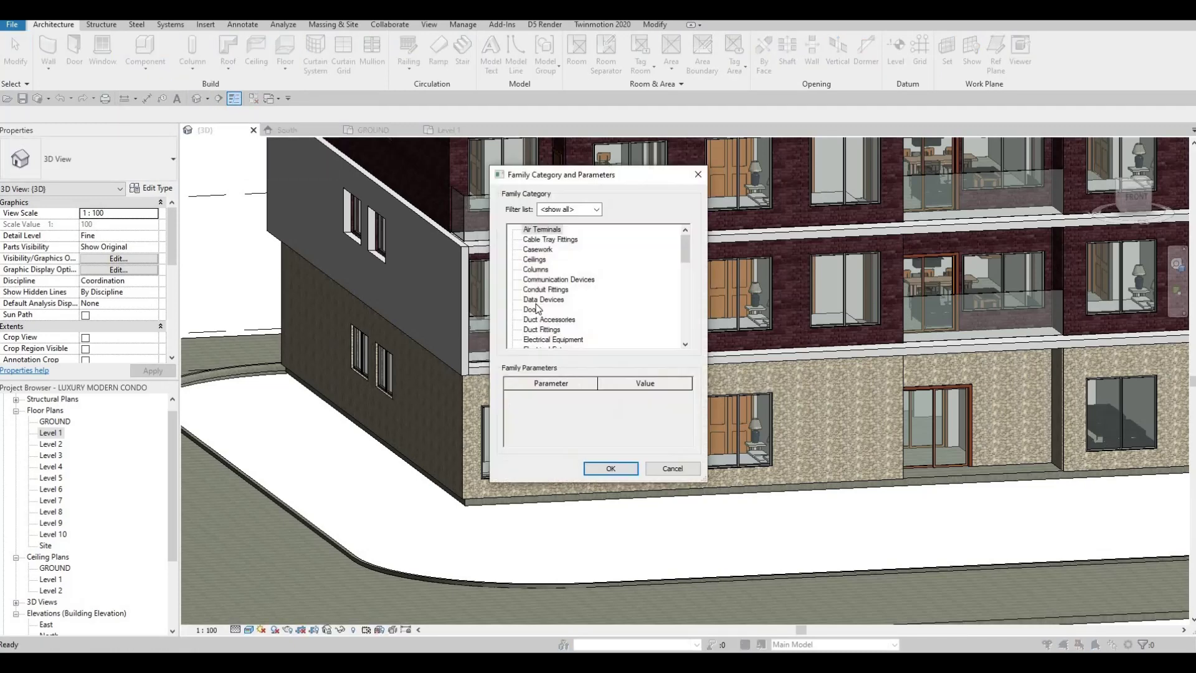
{"action": "scroll", "coordinate": [540, 322], "scroll_direction": "down", "scroll_amount": 3}
{"action": "left_click", "coordinate": [547, 329]}
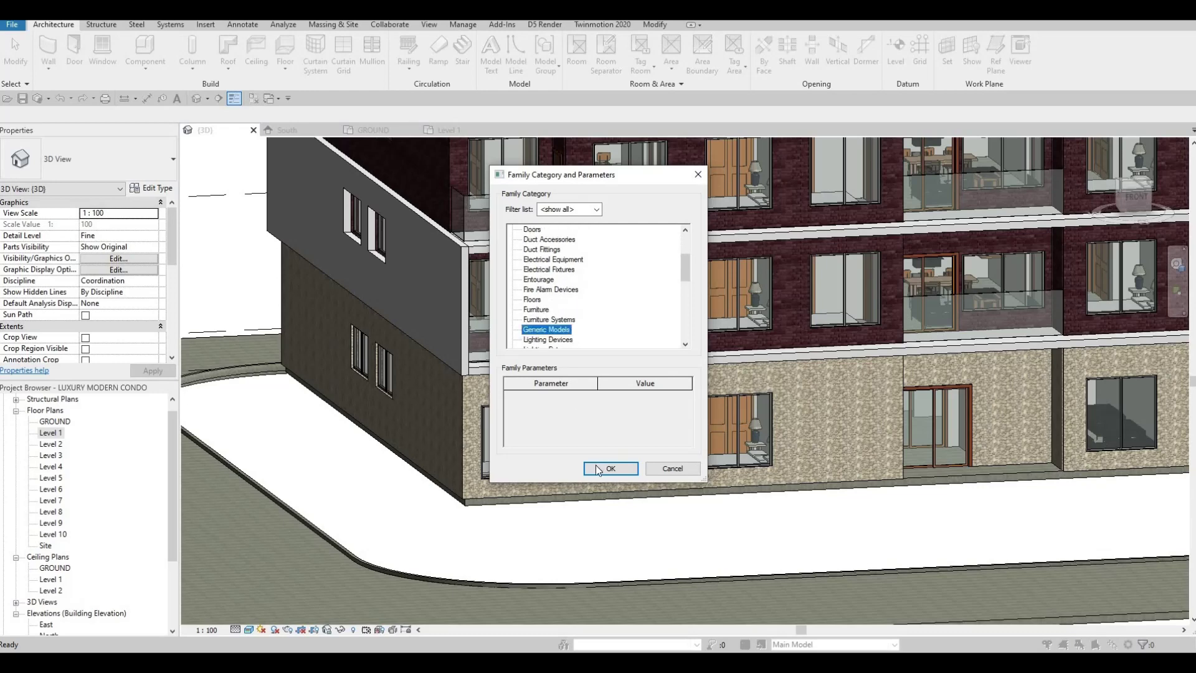
{"action": "left_click", "coordinate": [610, 469]}
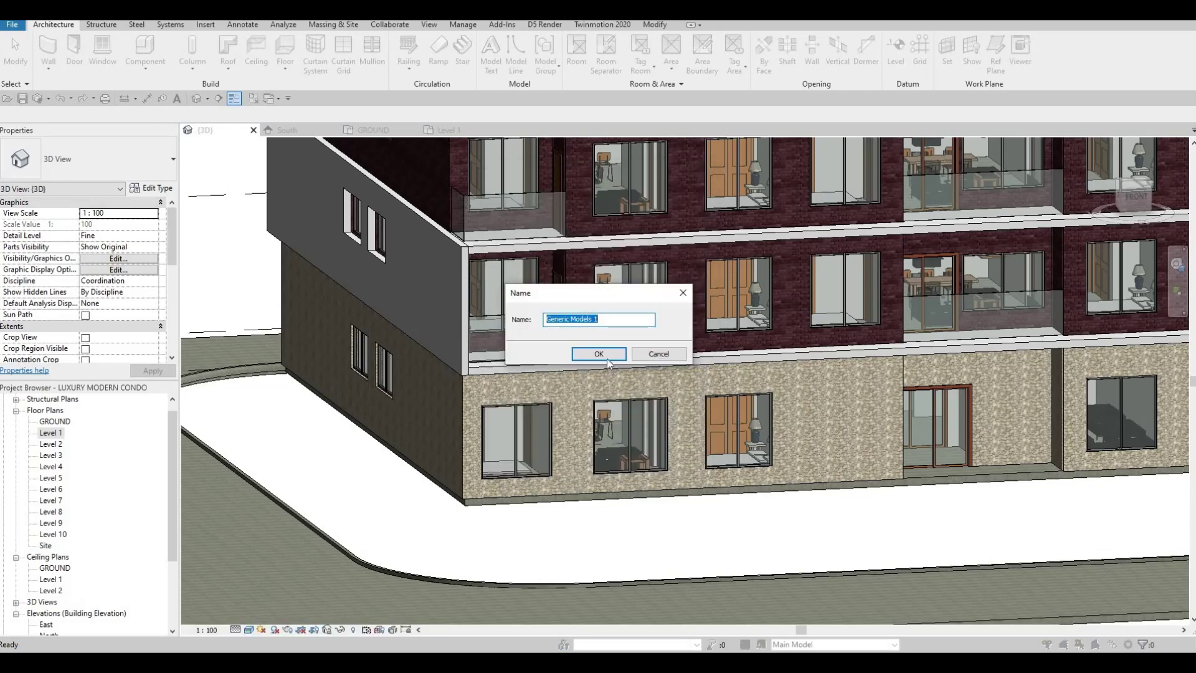
{"action": "left_click", "coordinate": [607, 358]}
{"action": "scroll", "coordinate": [522, 383], "scroll_direction": "down", "scroll_amount": 3}
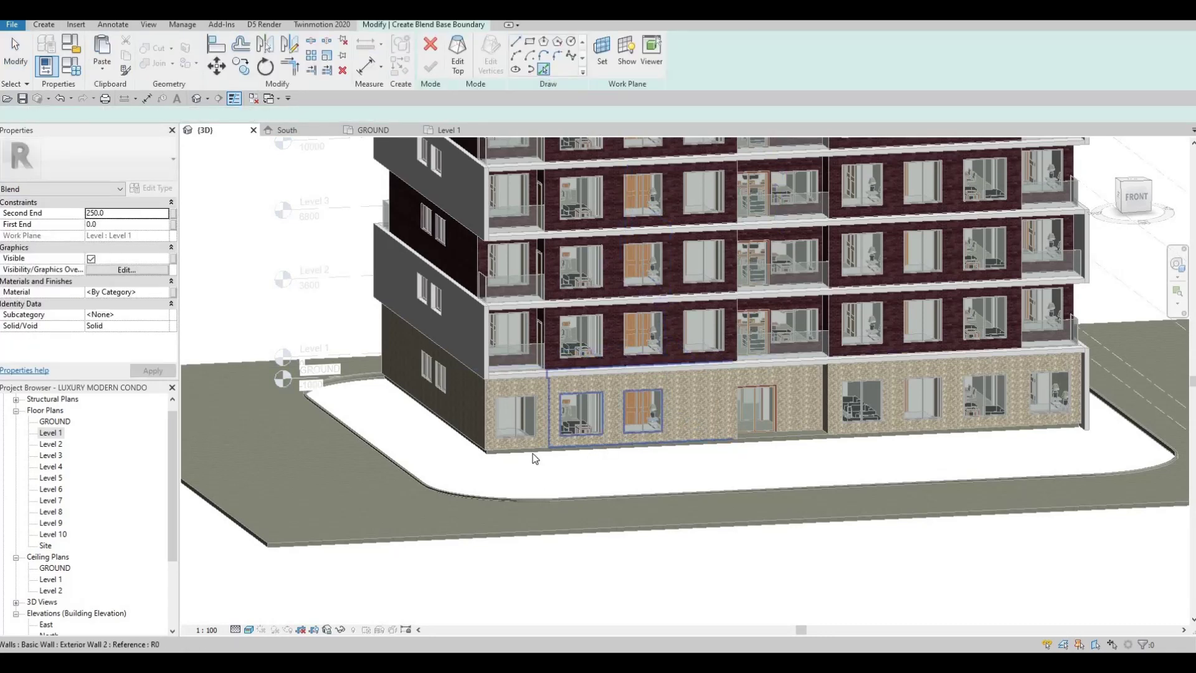
- Try to pick the ground slab's upper front and side edges as base boundary lines for the in-place blend
{"action": "scroll", "coordinate": [534, 454], "scroll_direction": "up", "scroll_amount": 5}
{"action": "key", "text": "p"}
{"action": "key", "text": "l"}
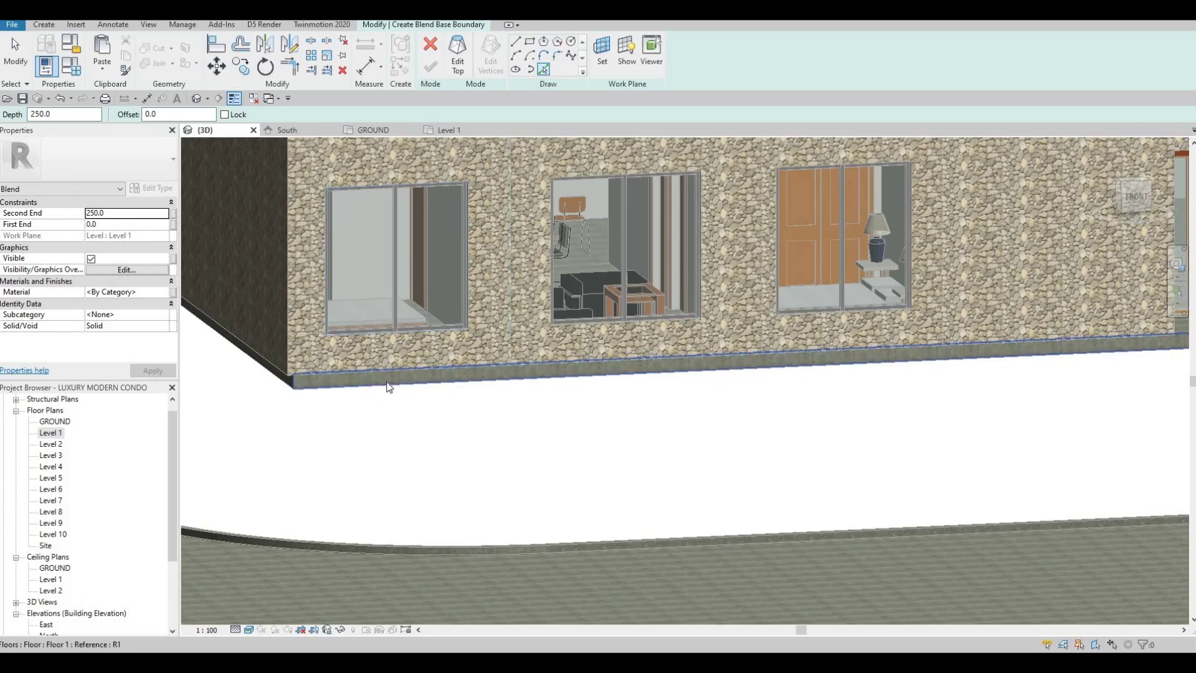
{"action": "key", "text": "Tab"}
{"action": "left_click", "coordinate": [274, 383]}
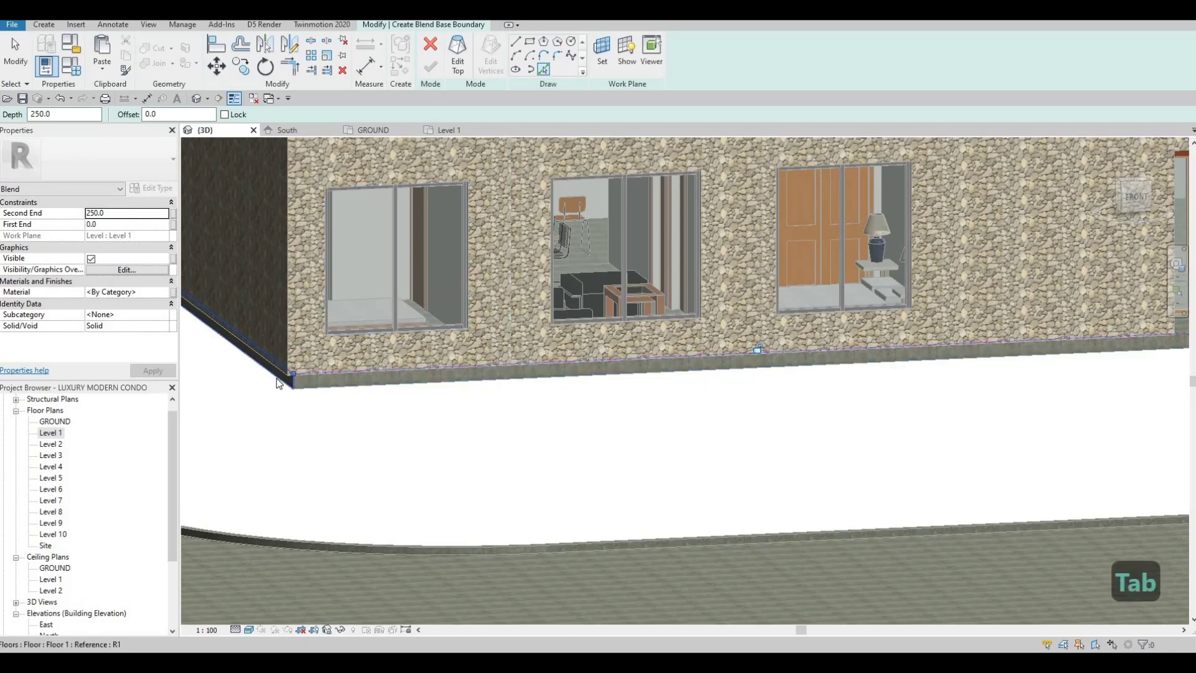
{"action": "key", "text": "Tab"}
{"action": "middle_click_drag", "start_coordinate": [556, 450], "coordinate": [523, 443], "text": "shift"}
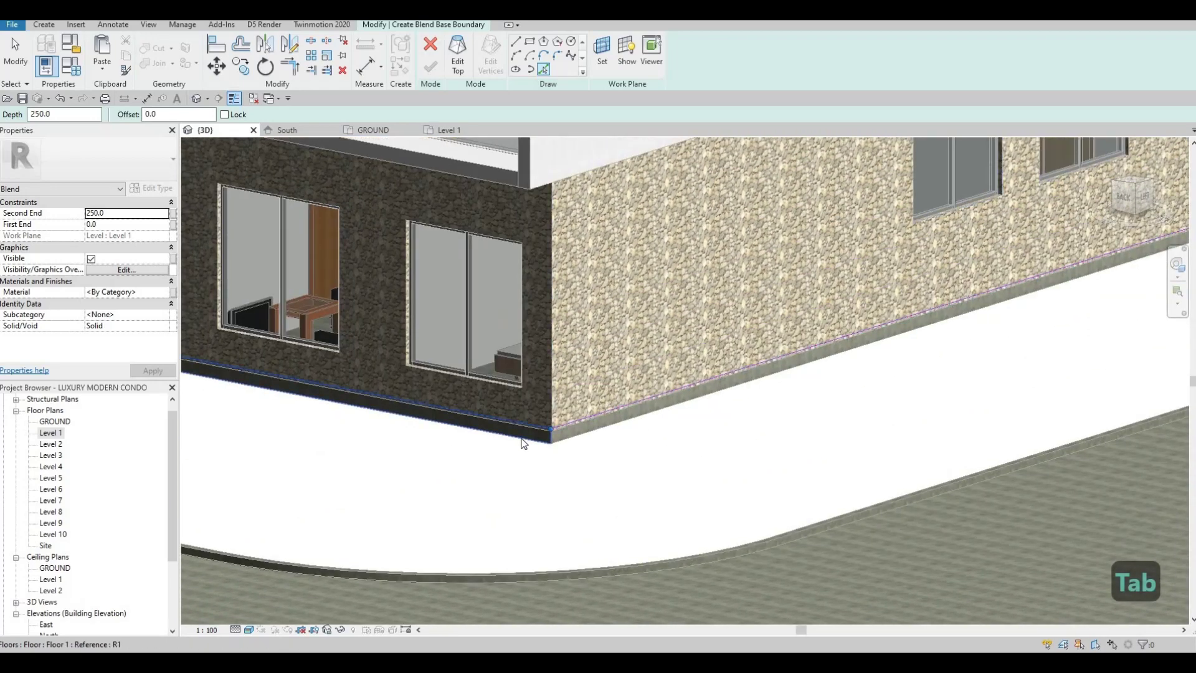
{"action": "key", "text": "Tab"}
{"action": "key", "text": "Tab"}
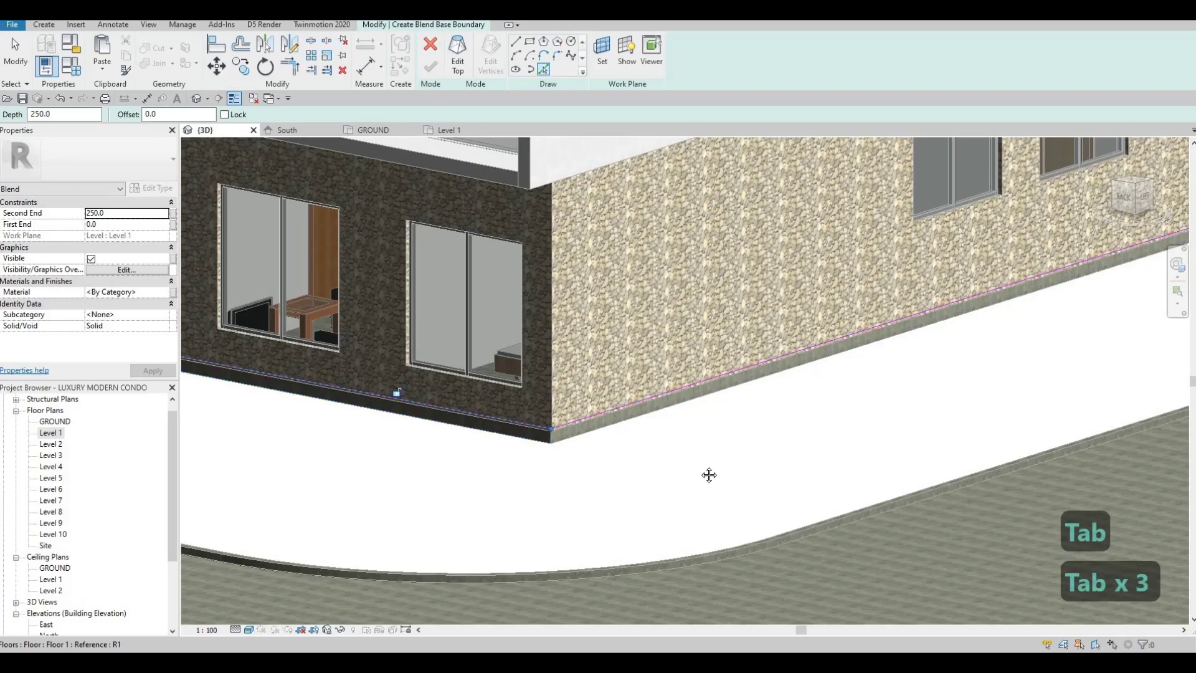
- Try to pick the ground slab's edges around the back of the building for the blend's base boundary
{"action": "middle_click_drag", "start_coordinate": [511, 449], "coordinate": [533, 450]}
{"action": "middle_click_drag", "start_coordinate": [672, 473], "coordinate": [797, 472], "text": "shift"}
{"action": "scroll", "coordinate": [799, 471], "scroll_direction": "down", "scroll_amount": 3}
{"action": "middle_click_drag", "start_coordinate": [499, 471], "coordinate": [804, 399], "text": "shift"}
{"action": "middle_click_drag", "start_coordinate": [498, 493], "coordinate": [603, 458]}
{"action": "middle_click_drag", "start_coordinate": [468, 398], "coordinate": [368, 249], "text": "shift"}
{"action": "scroll", "coordinate": [294, 306], "scroll_direction": "up", "scroll_amount": 8}
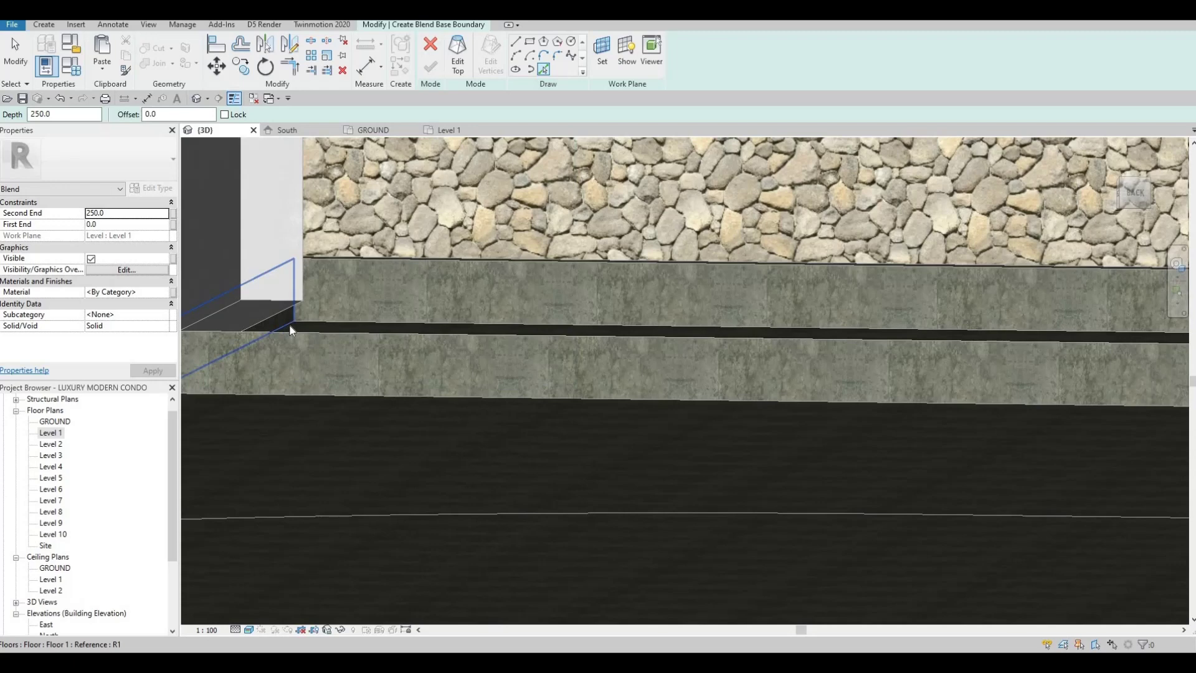
{"action": "key", "text": "Tab"}
{"action": "left_click", "coordinate": [296, 318]}
{"action": "scroll", "coordinate": [357, 316], "scroll_direction": "down", "scroll_amount": 2}
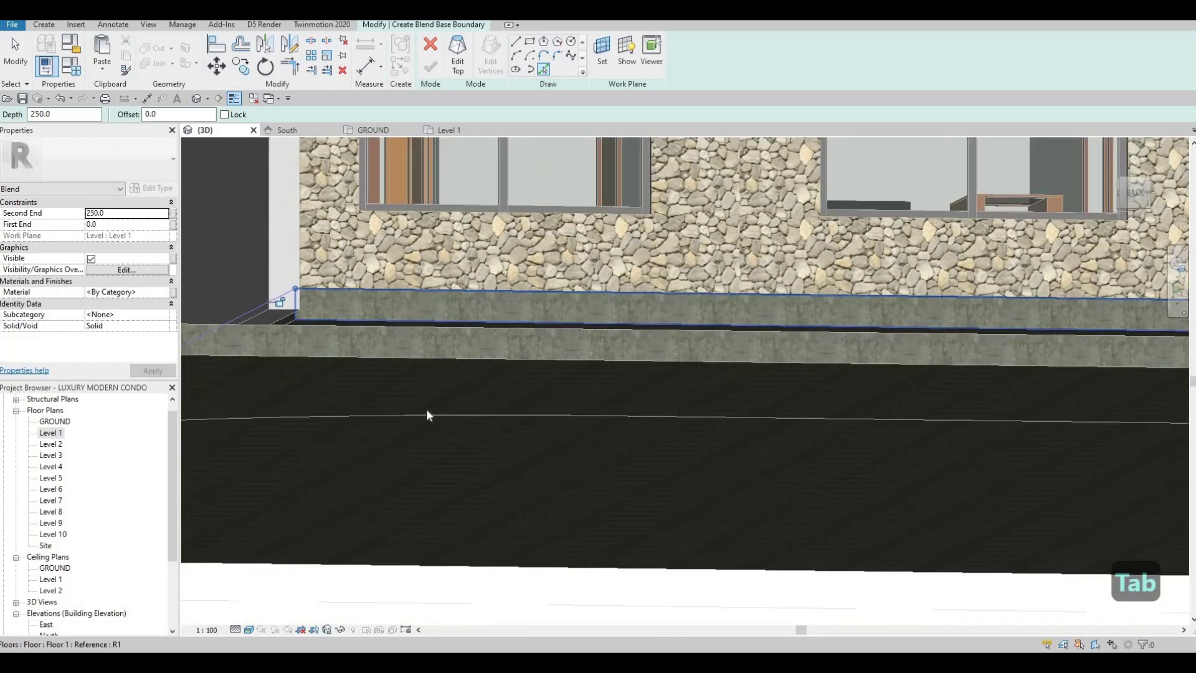
{"action": "middle_click_drag", "start_coordinate": [428, 411], "coordinate": [500, 374], "text": "shift"}
{"action": "scroll", "coordinate": [499, 380], "scroll_direction": "down", "scroll_amount": 3}
{"action": "middle_click_drag", "start_coordinate": [598, 497], "coordinate": [500, 385]}
{"action": "key", "text": "Escape"}
{"action": "key", "text": "Escape"}
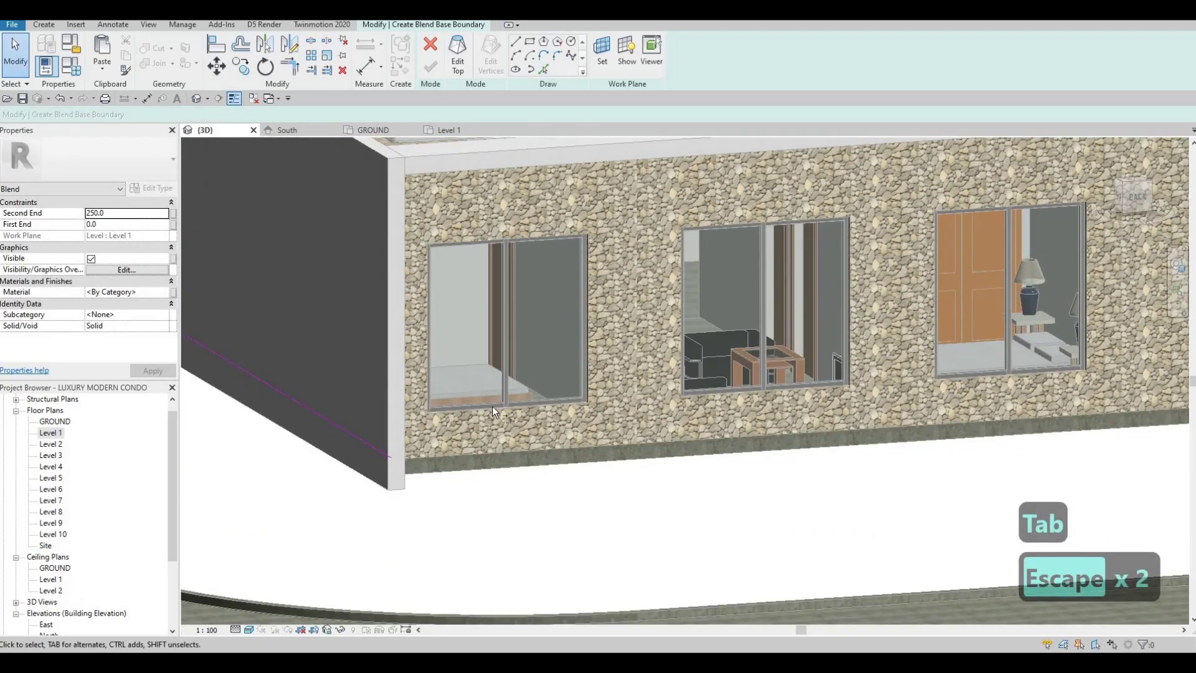
- Try to extend the front boundary line to the far corner line of the blend sketch with Trim/Extend to Corner
{"action": "key", "text": "t"}
{"action": "key", "text": "r"}
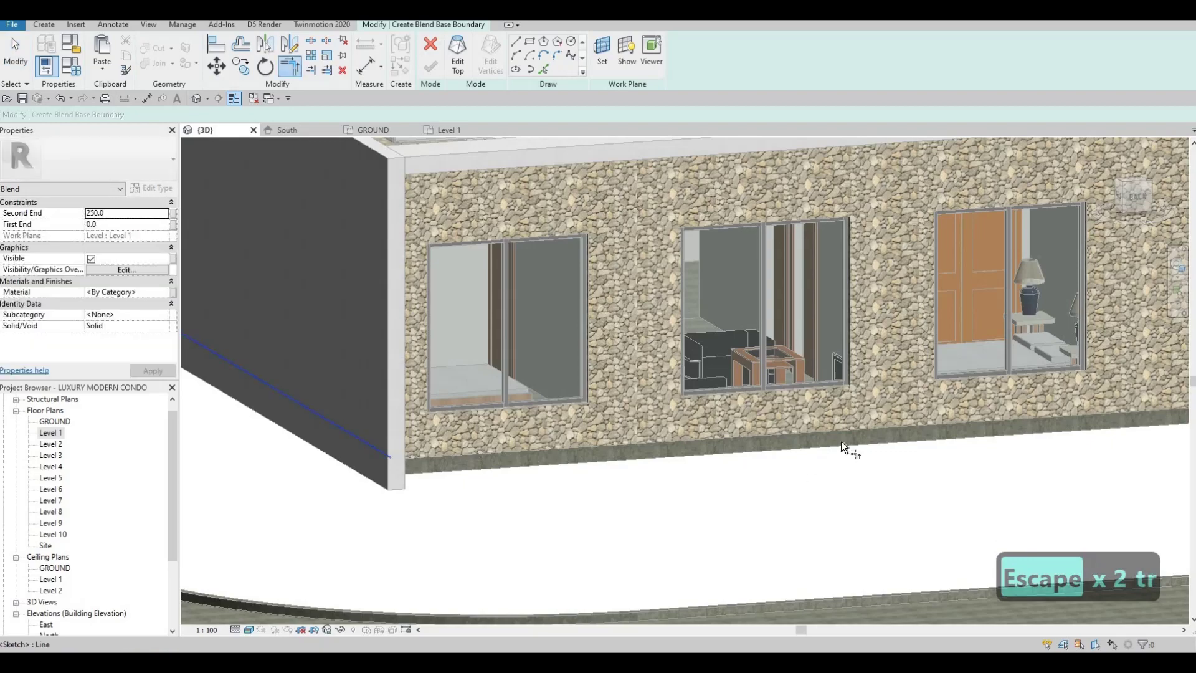
{"action": "scroll", "coordinate": [992, 414], "scroll_direction": "down", "scroll_amount": 4}
{"action": "mouse_move", "coordinate": [775, 448]}
{"action": "middle_mouse_down", "text": "shift"}
{"action": "mouse_move", "coordinate": [769, 481]}
{"action": "mouse_move", "coordinate": [676, 489]}
{"action": "middle_mouse_up", "text": "shift"}
{"action": "scroll", "coordinate": [667, 490], "scroll_direction": "down", "scroll_amount": 2}
{"action": "middle_click_drag", "start_coordinate": [872, 439], "coordinate": [598, 495], "text": "shift"}
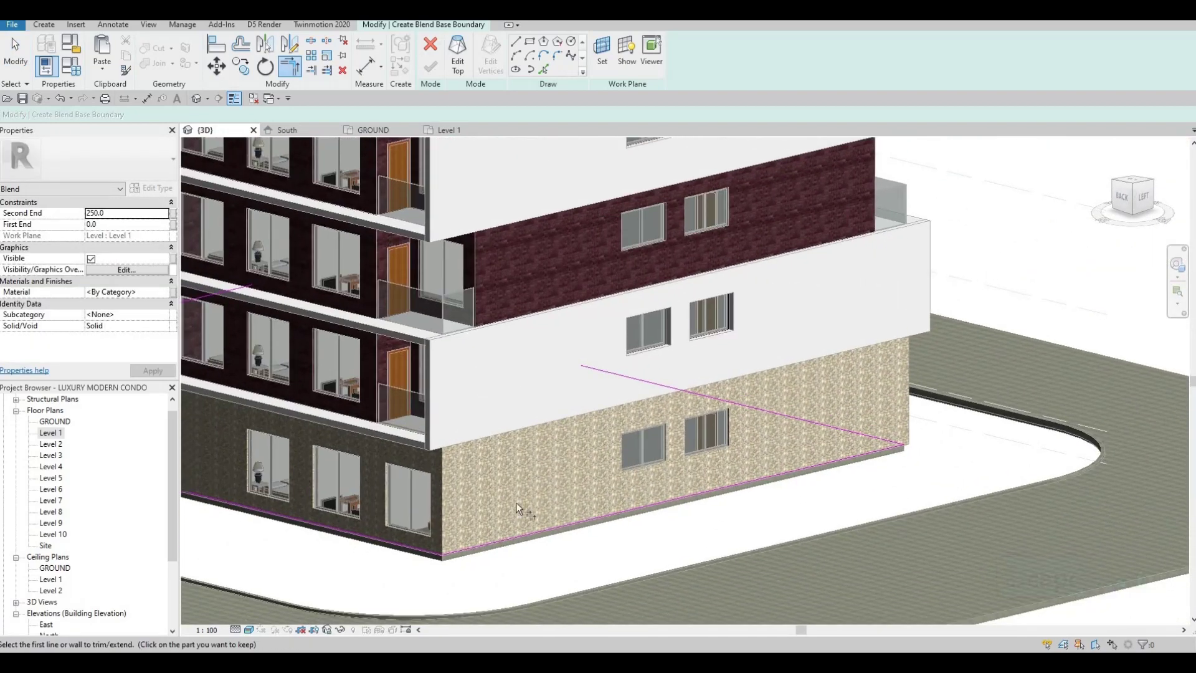
{"action": "middle_click_drag", "start_coordinate": [515, 502], "coordinate": [723, 364], "text": "shift"}
{"action": "scroll", "coordinate": [648, 379], "scroll_direction": "up", "scroll_amount": 2}
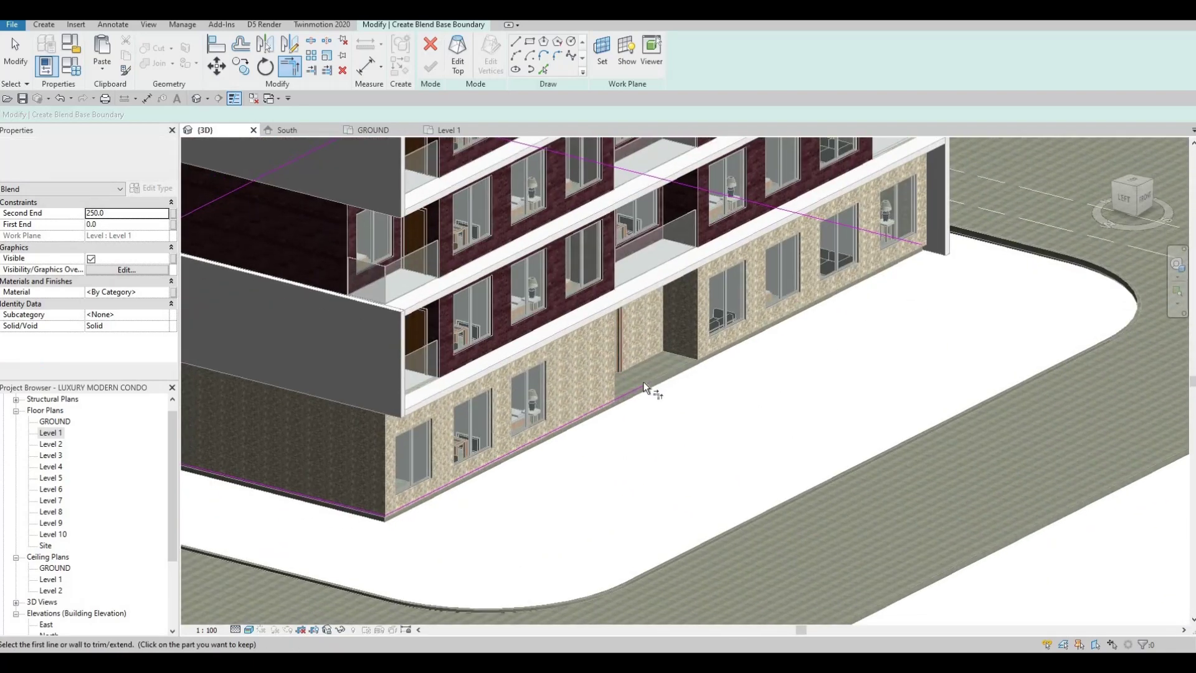
{"action": "key", "text": "Tab"}
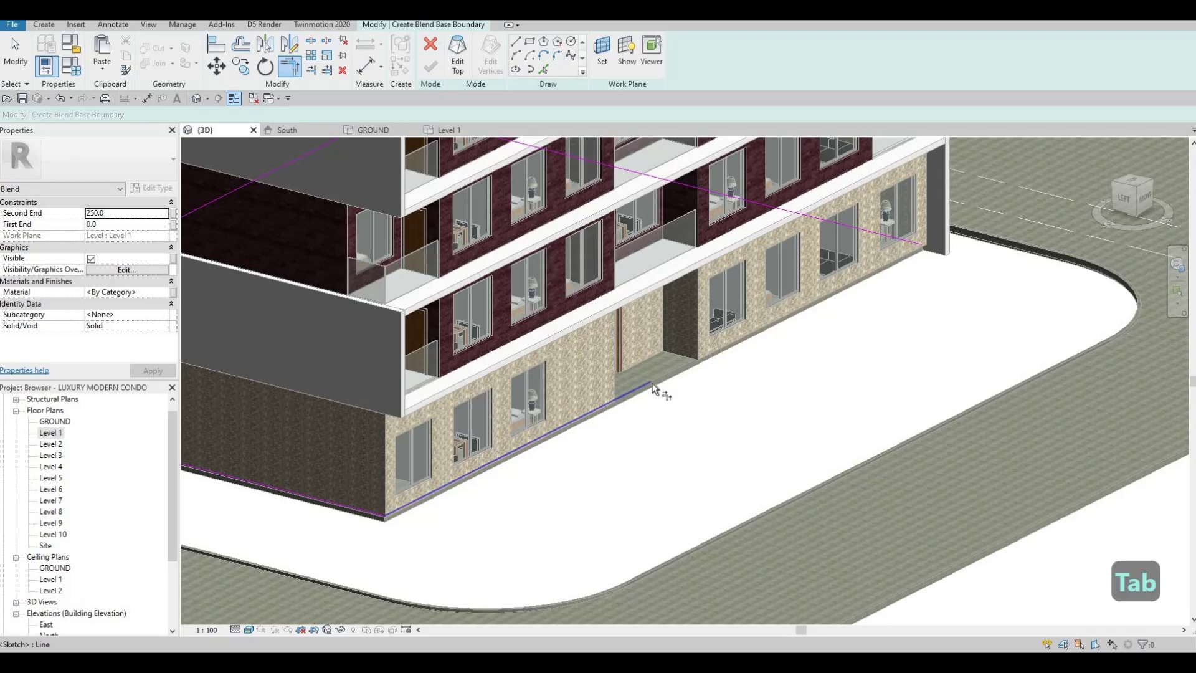
{"action": "left_click", "coordinate": [934, 238]}
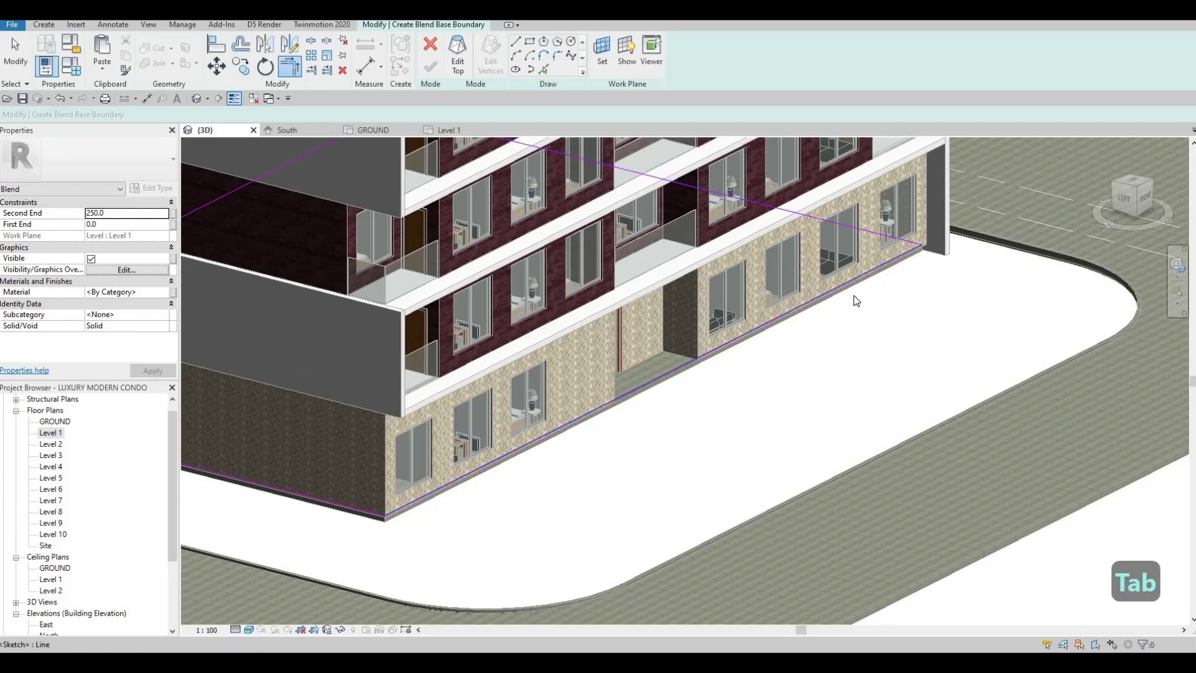
- Discard the unfinished blend sketch
{"action": "key", "text": "Escape"}
{"action": "key", "text": "Escape"}
{"action": "key", "text": "Escape"}
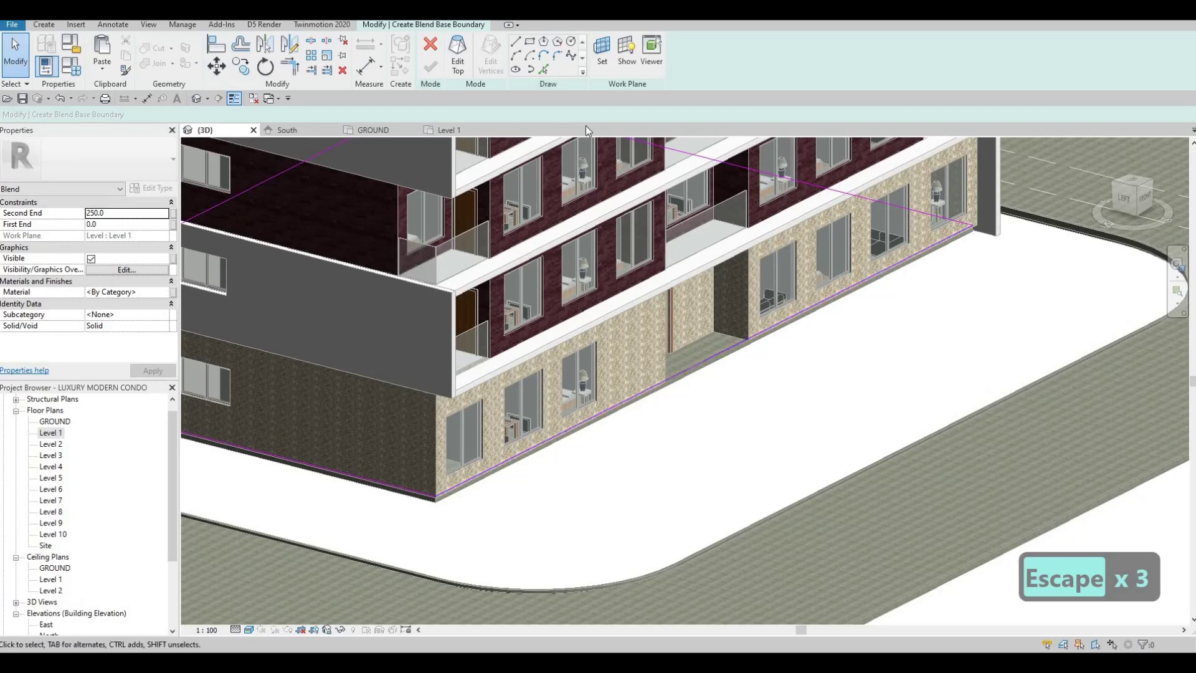
{"action": "key", "text": "Escape"}
{"action": "key", "text": "Escape"}
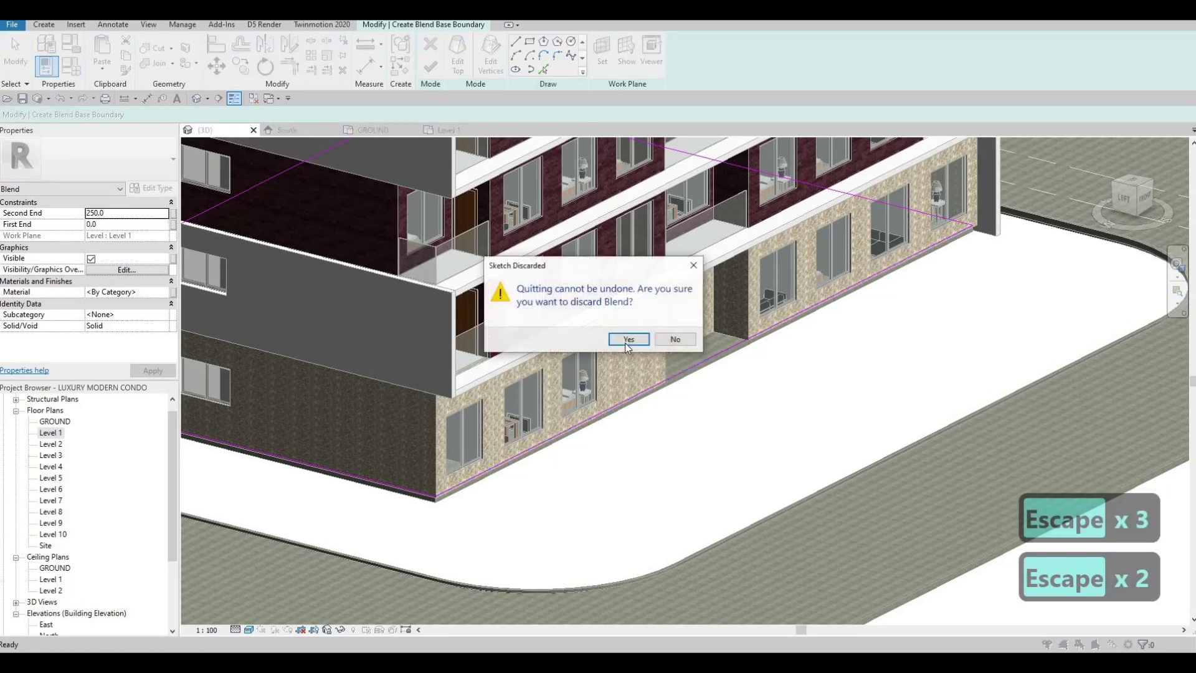
{"action": "left_click", "coordinate": [638, 345]}
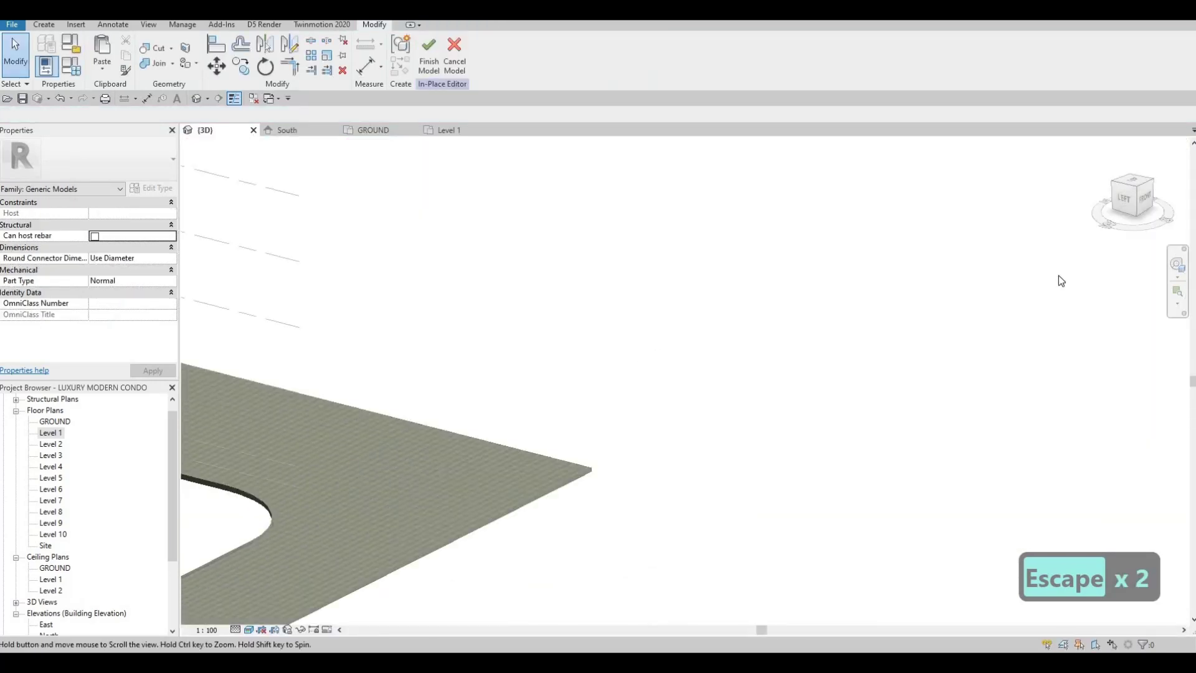
{"action": "key", "text": "Escape"}
{"action": "scroll", "coordinate": [646, 402], "scroll_direction": "up", "scroll_amount": 1}
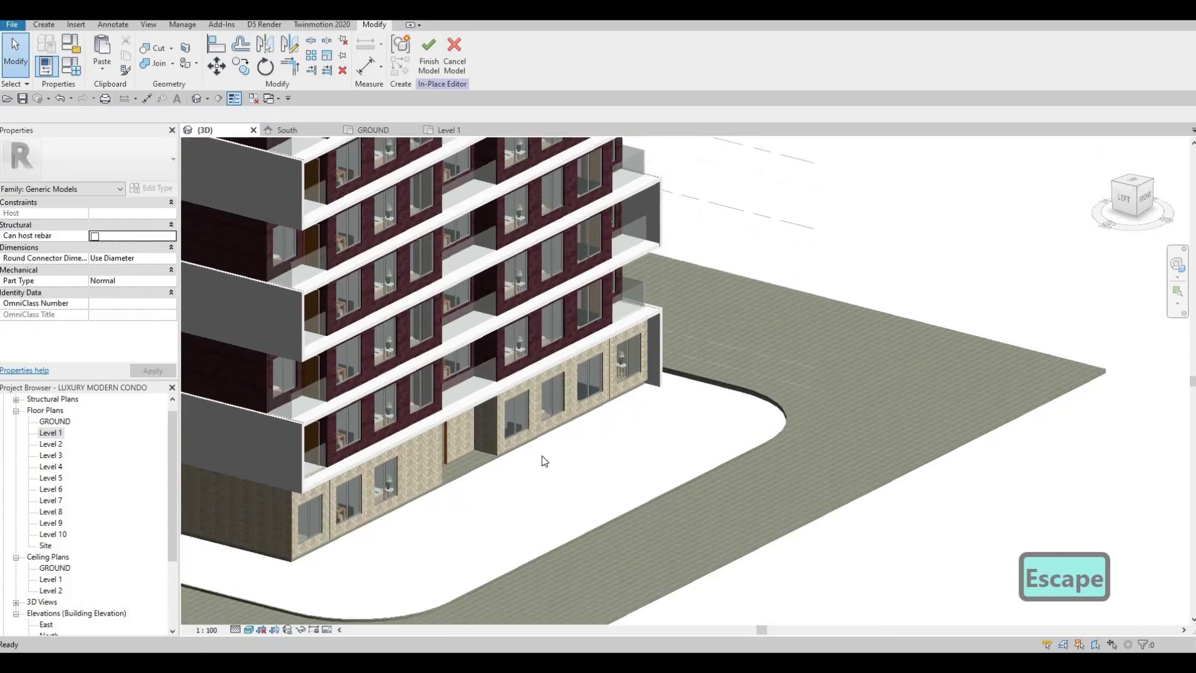
- Open the Level 1 floor plan and start a new floor boundary with the rectangle tool
{"action": "double_click", "coordinate": [59, 435]}
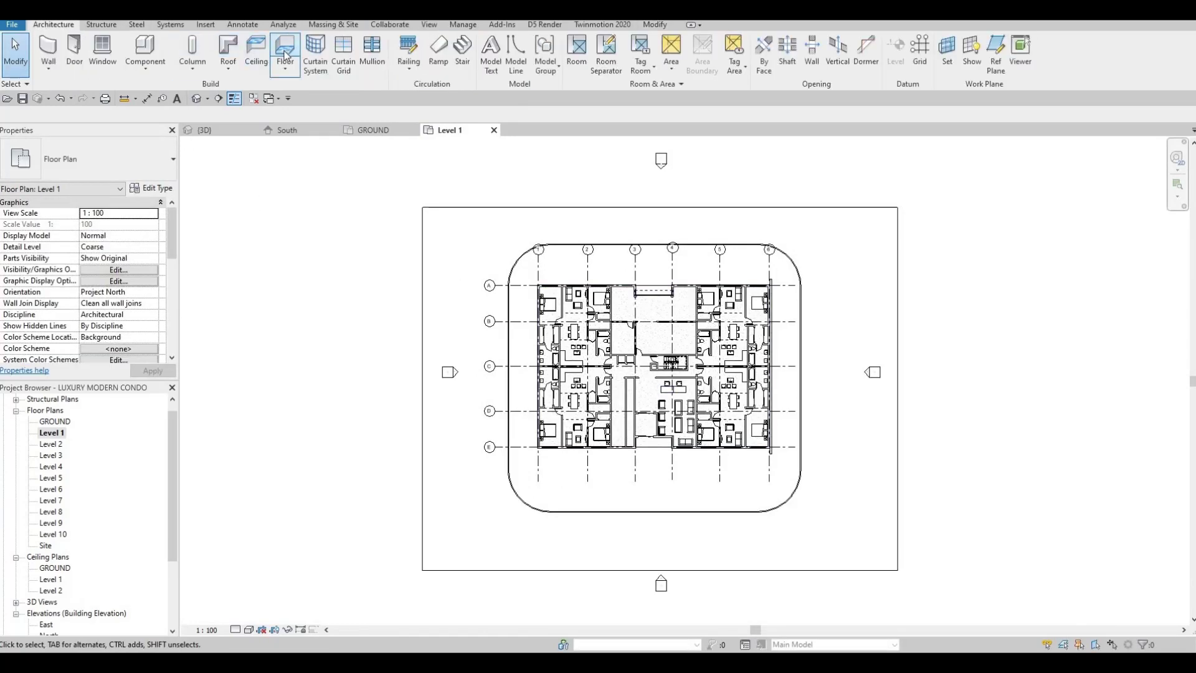
{"action": "left_click", "coordinate": [285, 54]}
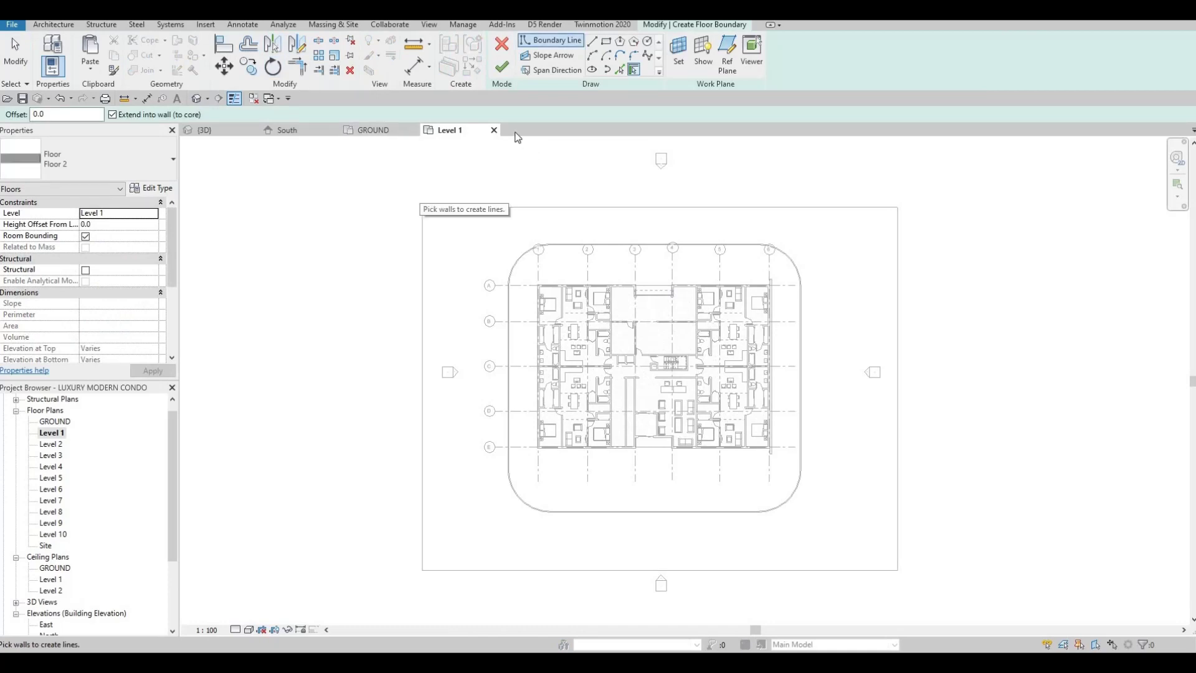
{"action": "left_click", "coordinate": [607, 42]}
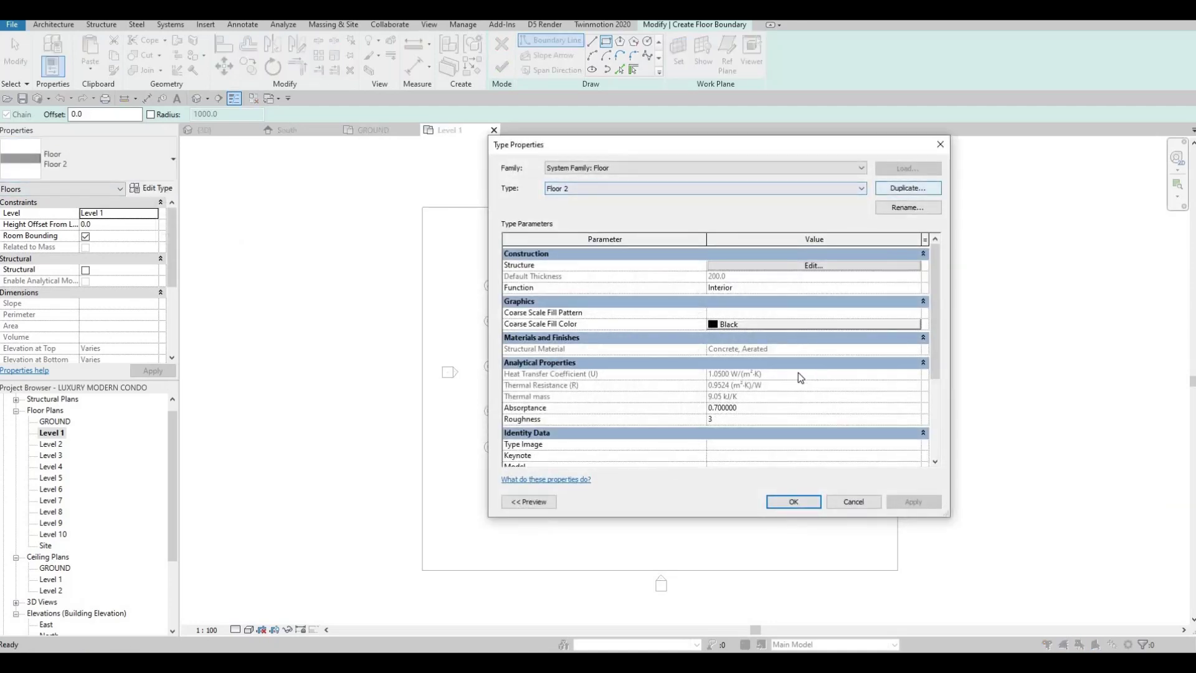
- Duplicate floor type Floor 2 as Floor 3 and set its structure layer material to Concrete, Block pattern formwork
{"action": "left_click", "coordinate": [908, 187]}
{"action": "key", "text": "Return"}
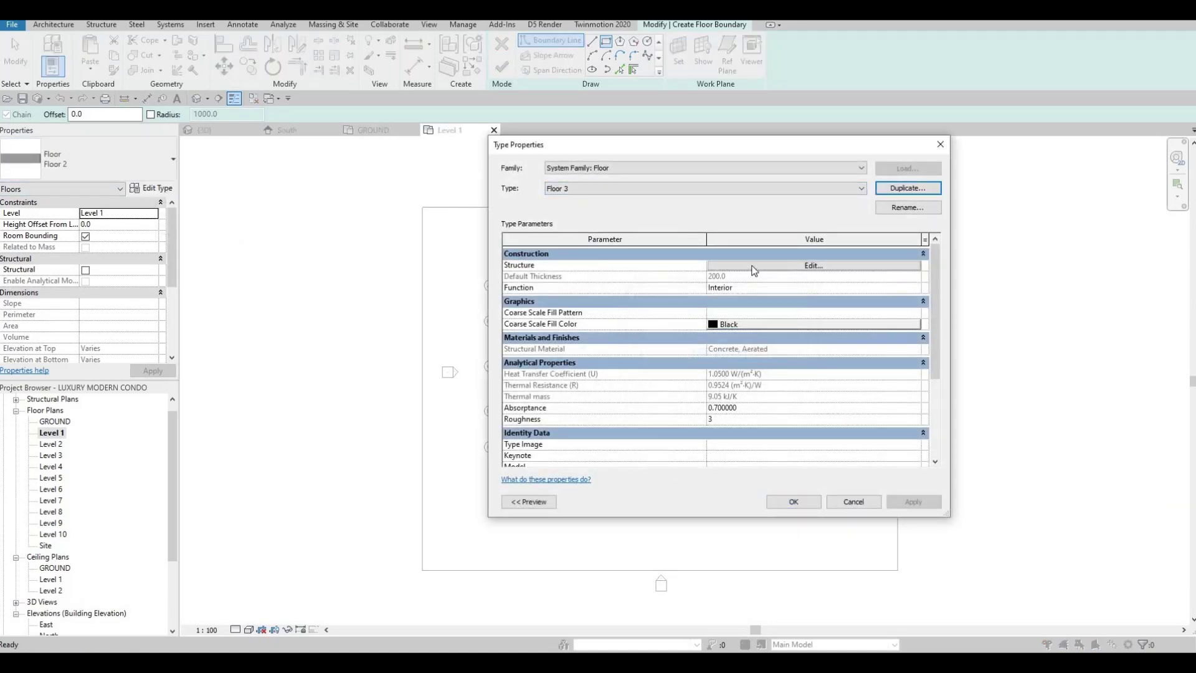
{"action": "left_click", "coordinate": [715, 266]}
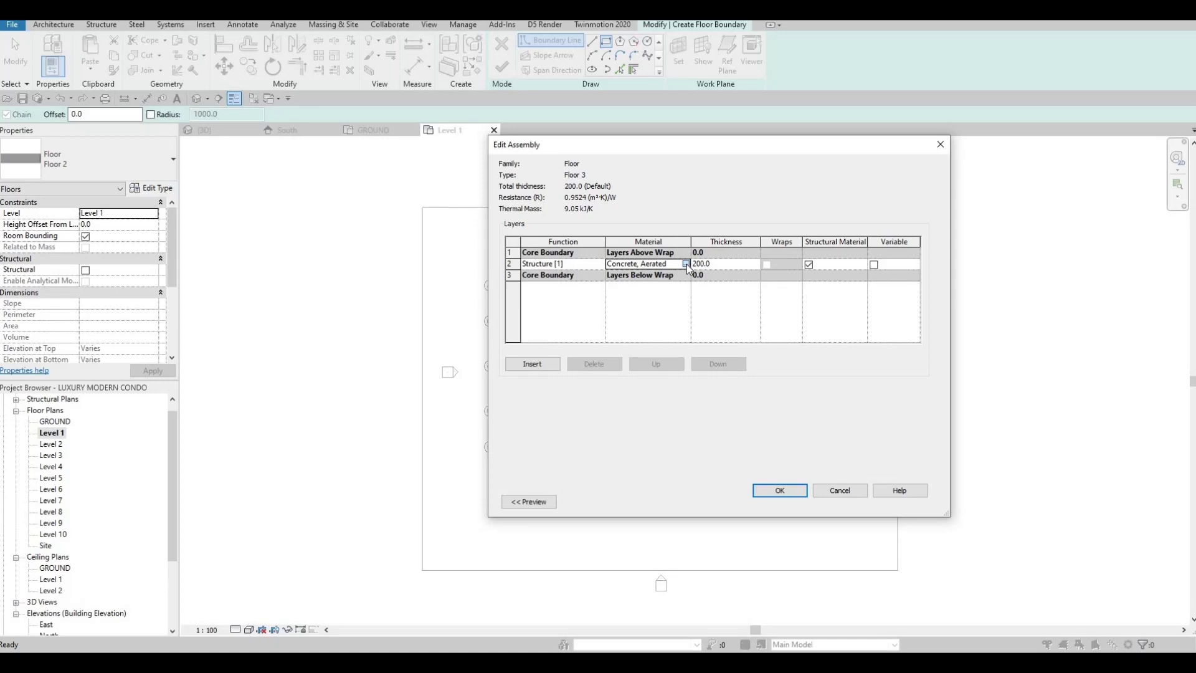
{"action": "left_click", "coordinate": [686, 264]}
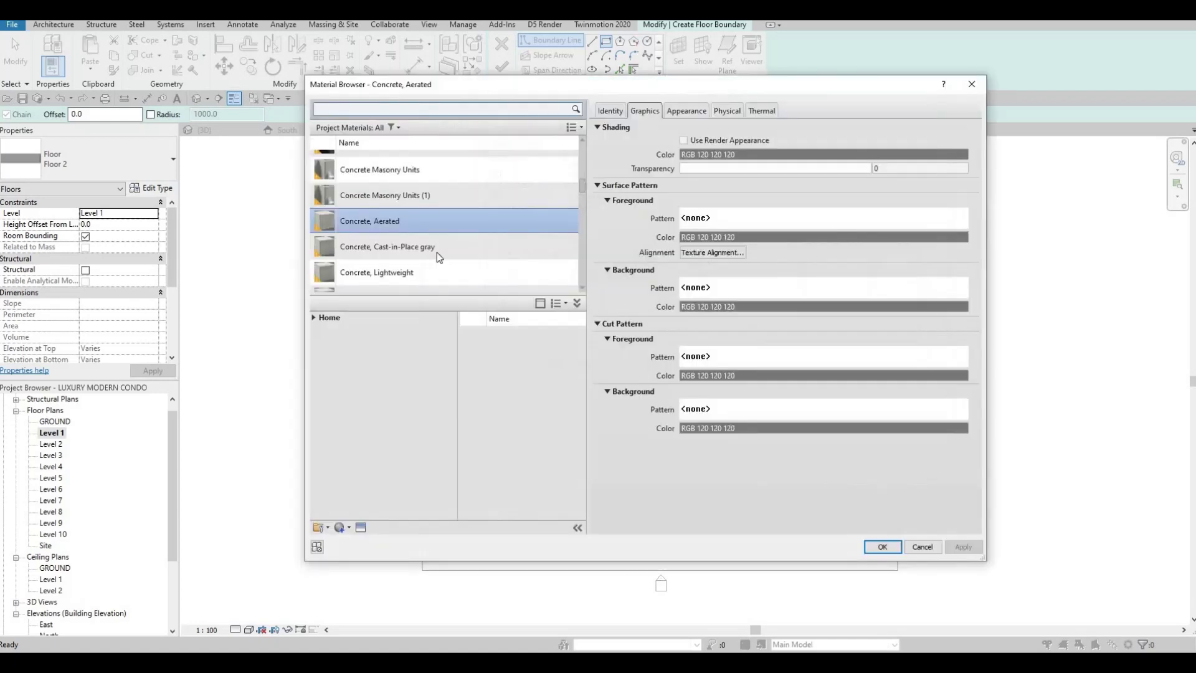
{"action": "left_click", "coordinate": [318, 319]}
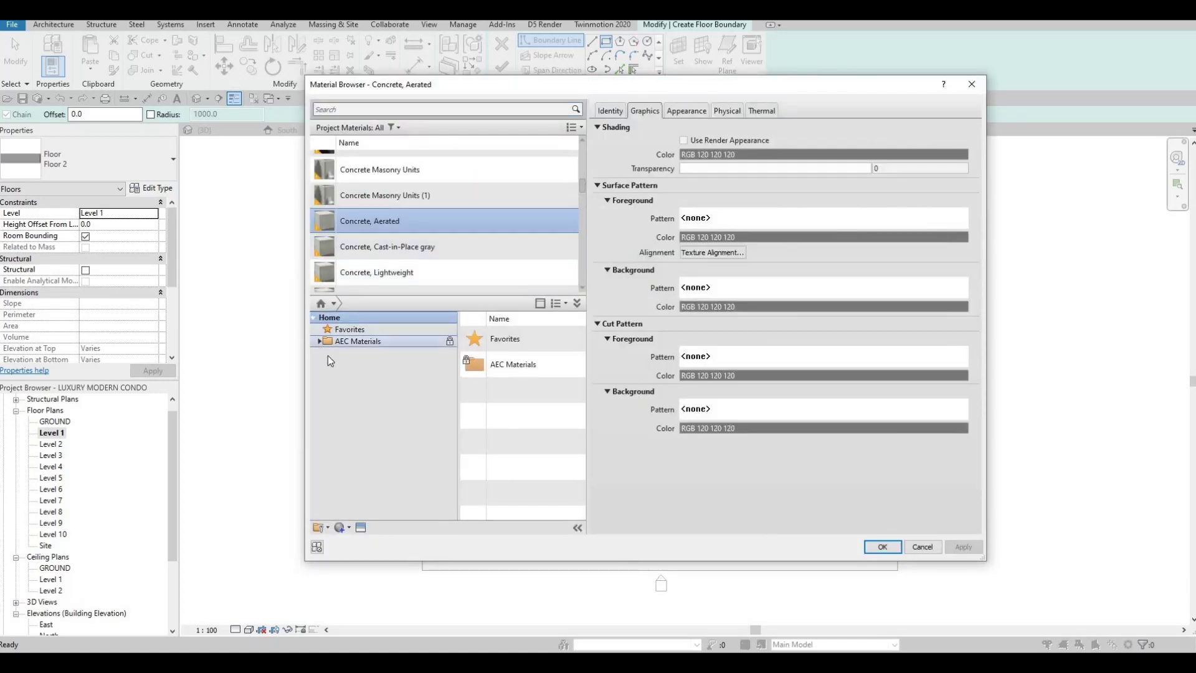
{"action": "left_click", "coordinate": [319, 340]}
{"action": "left_click", "coordinate": [357, 377]}
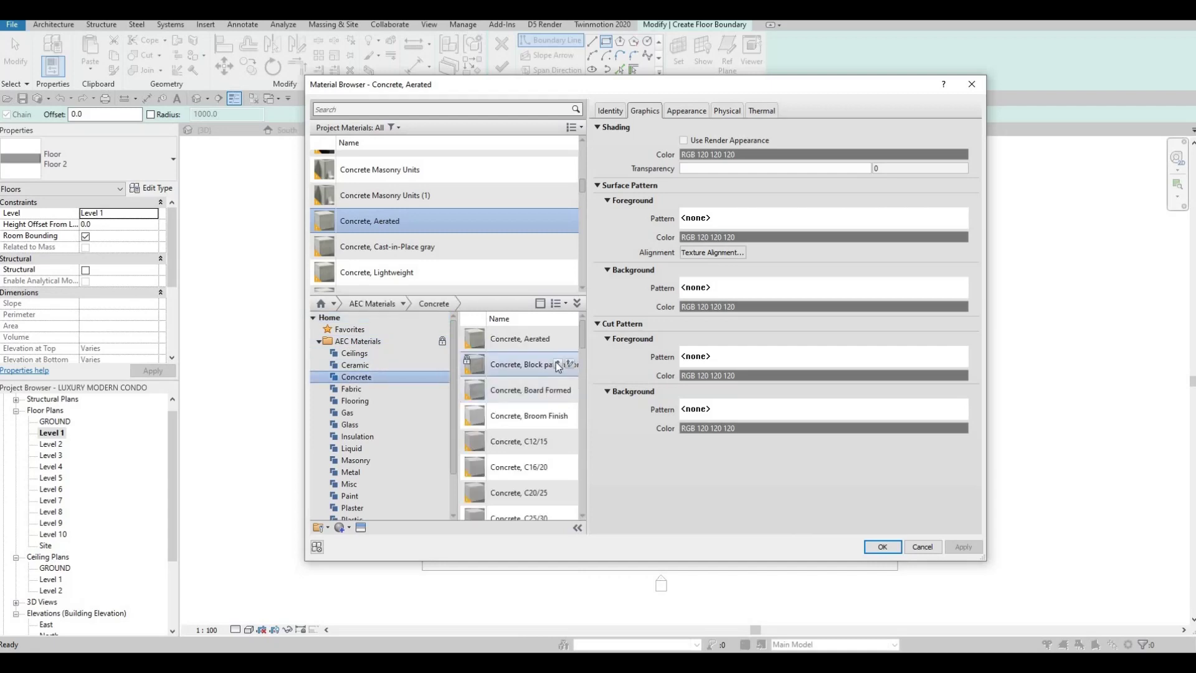
{"action": "left_click", "coordinate": [882, 547]}
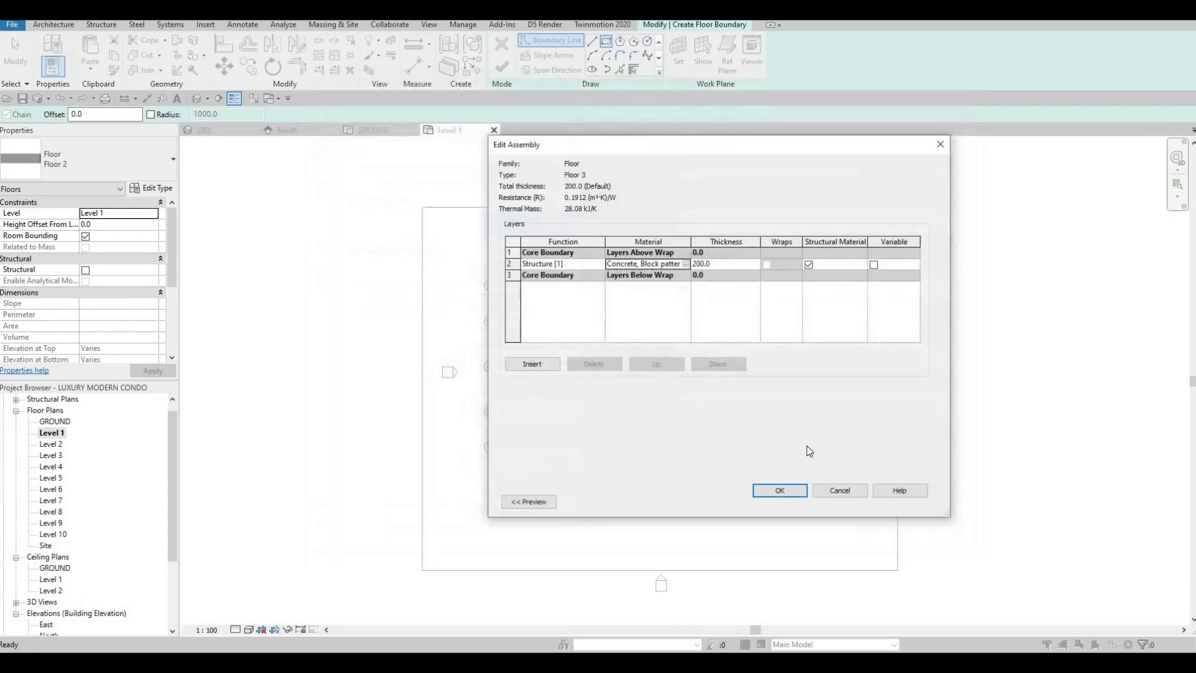
{"action": "left_click", "coordinate": [780, 494]}
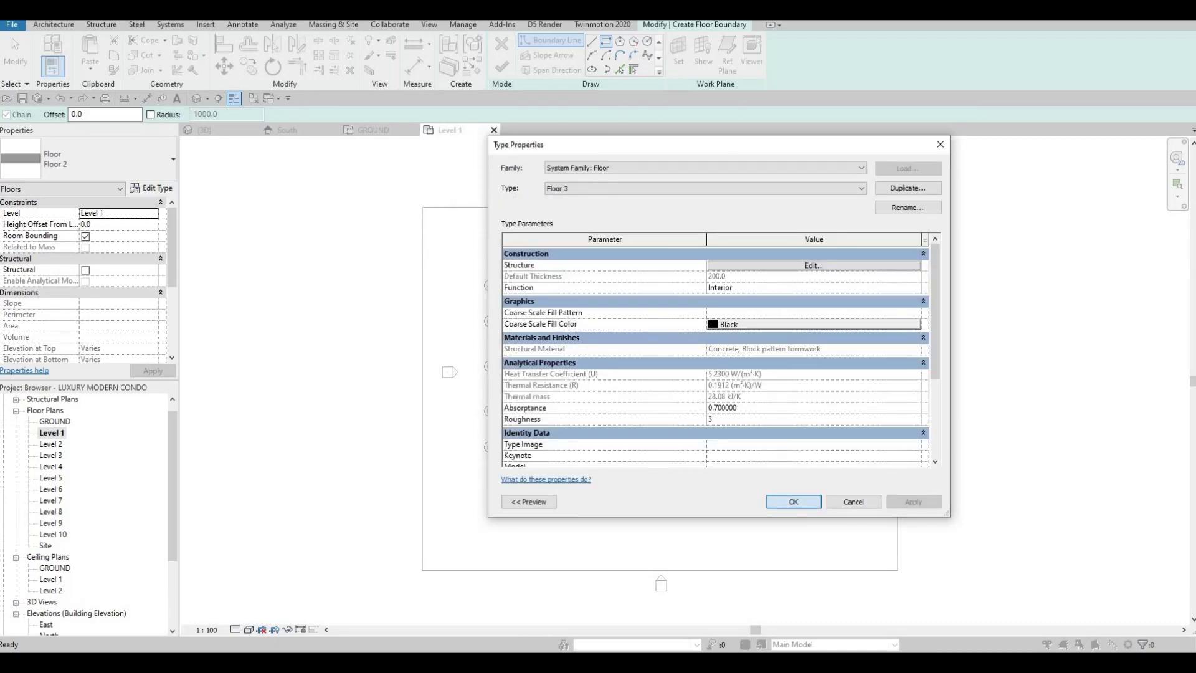
{"action": "left_click", "coordinate": [790, 500]}
- Sketch a rectangular outer floor boundary enclosing the whole building, slightly outside its exterior walls and inside the rounded border
{"action": "left_click", "coordinate": [538, 285]}
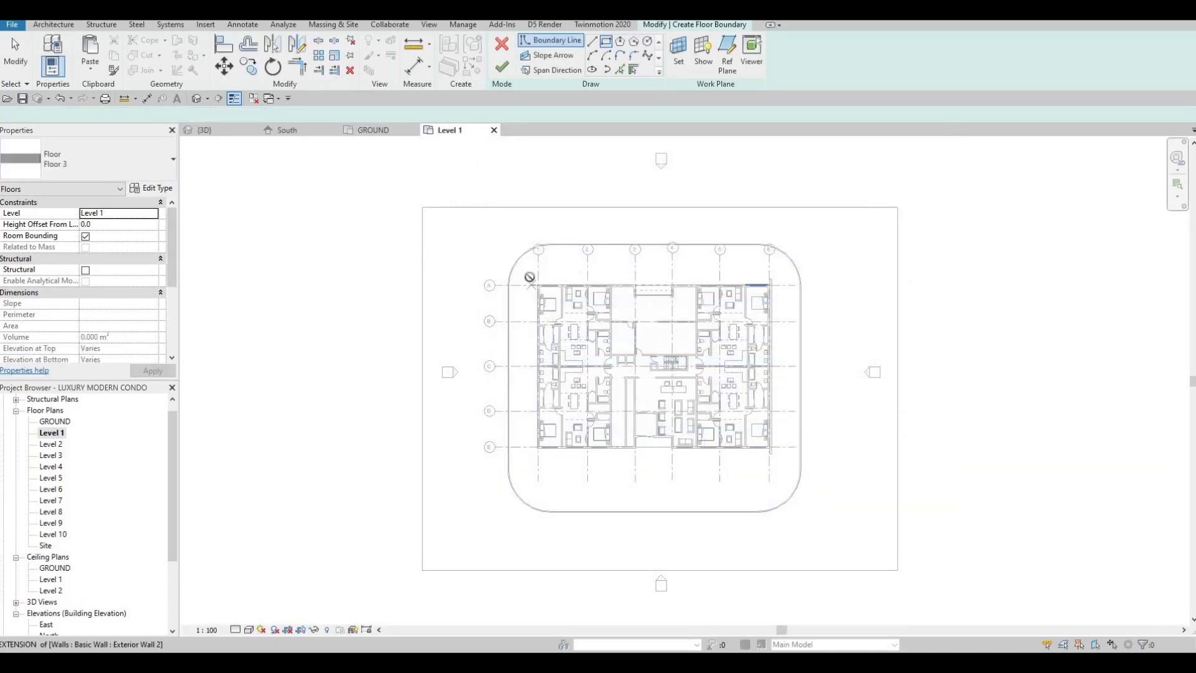
{"action": "left_click", "coordinate": [529, 277]}
{"action": "scroll", "coordinate": [764, 468], "scroll_direction": "up", "scroll_amount": 1}
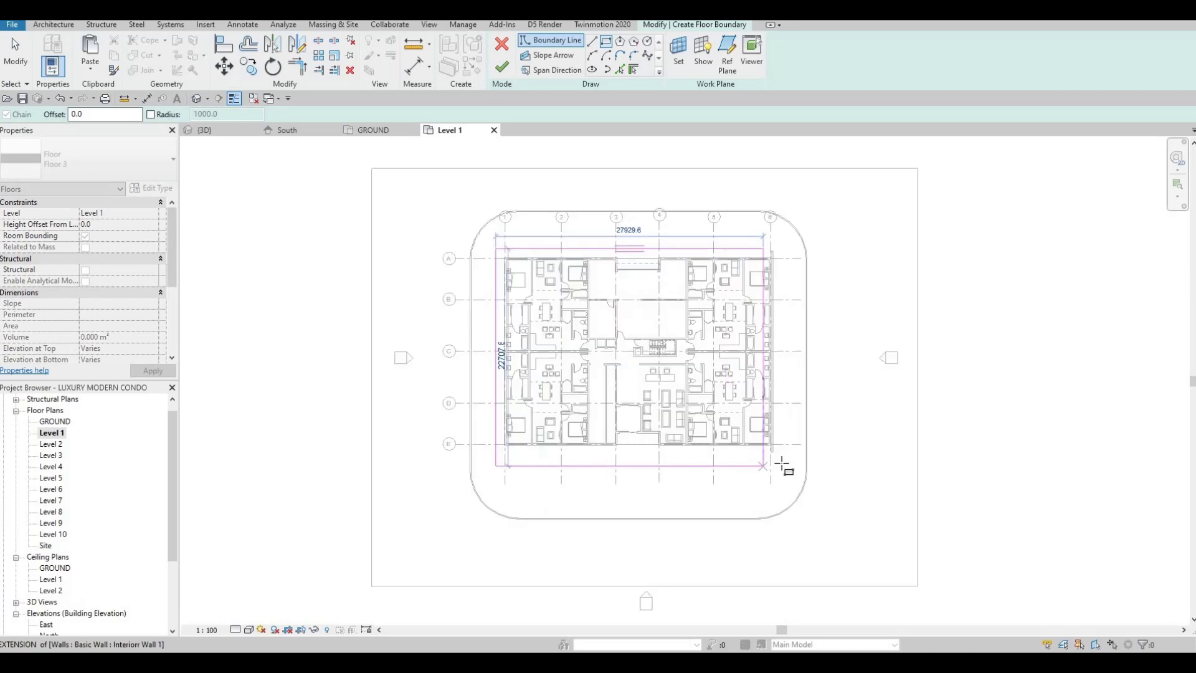
{"action": "scroll", "coordinate": [782, 465], "scroll_direction": "up", "scroll_amount": 1}
{"action": "left_click", "coordinate": [788, 461]}
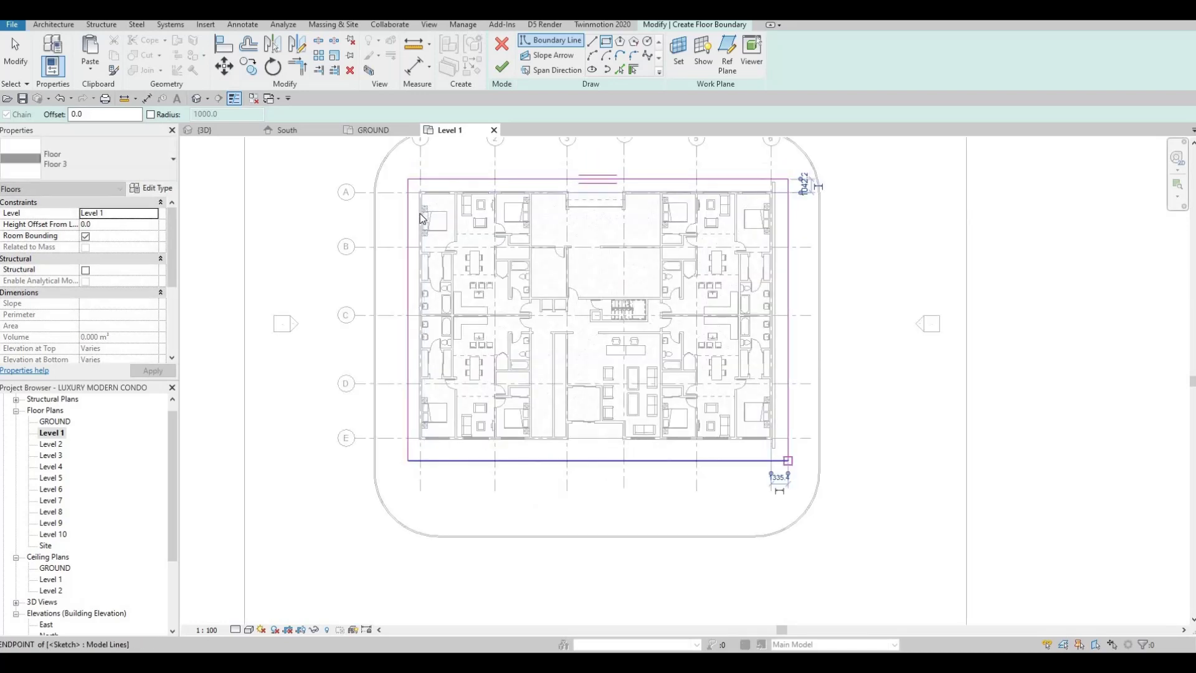
{"action": "key", "text": "Escape"}
{"action": "key", "text": "Escape"}
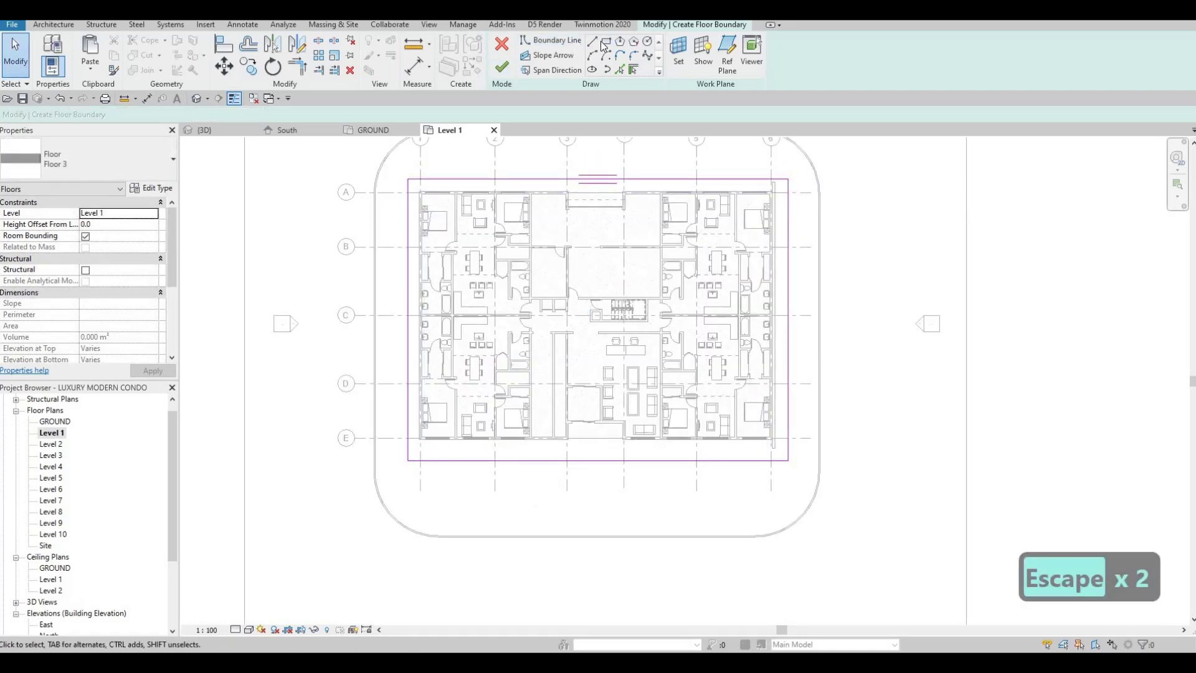
- Sketch an inner rectangular boundary along the outer faces of the exterior walls, from the grid A/1 corner to the grid E/6 corner
{"action": "left_click", "coordinate": [607, 42]}
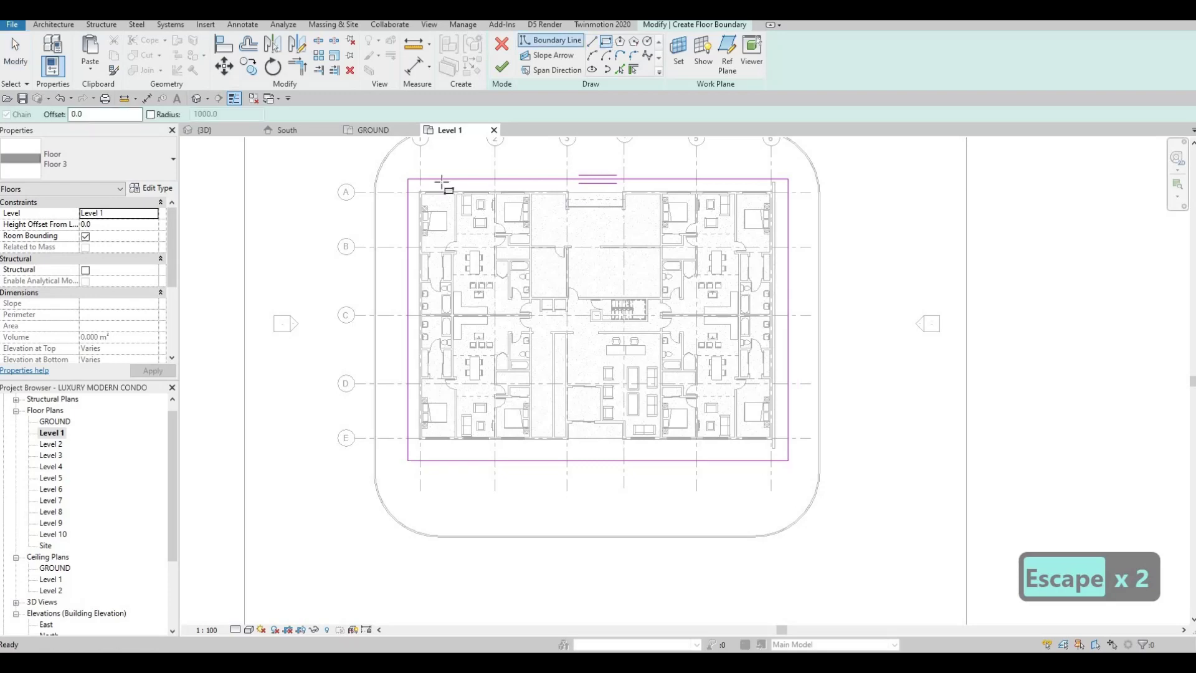
{"action": "scroll", "coordinate": [414, 195], "scroll_direction": "up", "scroll_amount": 3}
{"action": "left_click", "coordinate": [412, 195]}
{"action": "scroll", "coordinate": [717, 467], "scroll_direction": "down", "scroll_amount": 2}
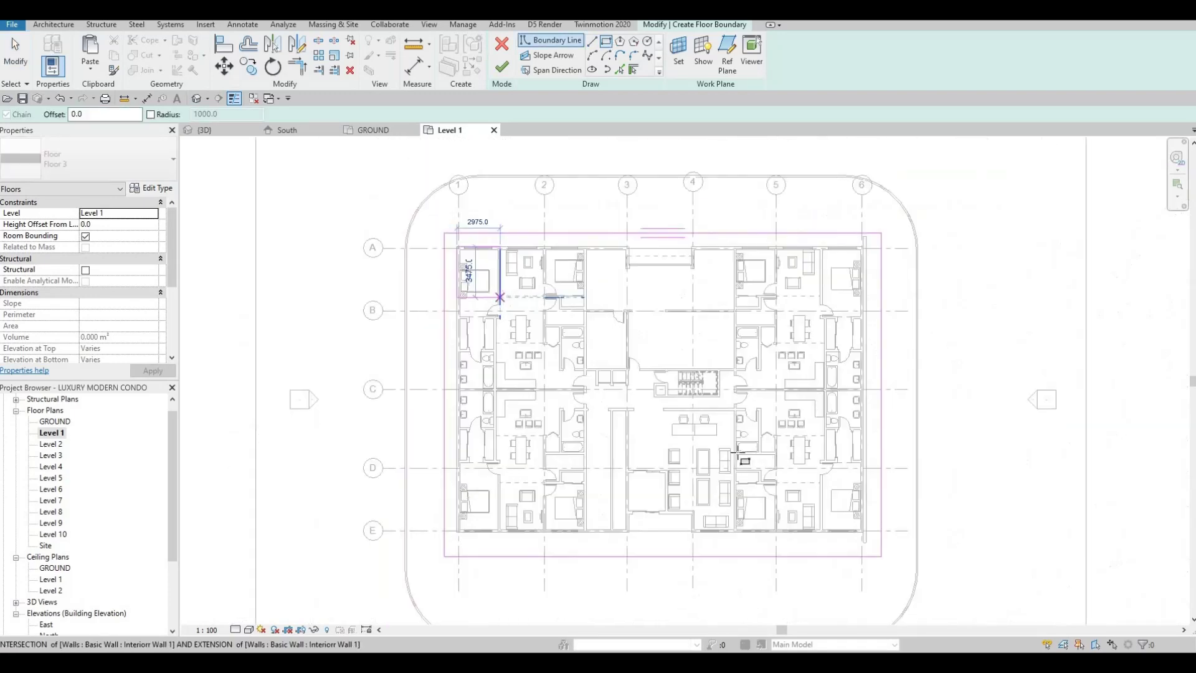
{"action": "scroll", "coordinate": [820, 492], "scroll_direction": "up", "scroll_amount": 5}
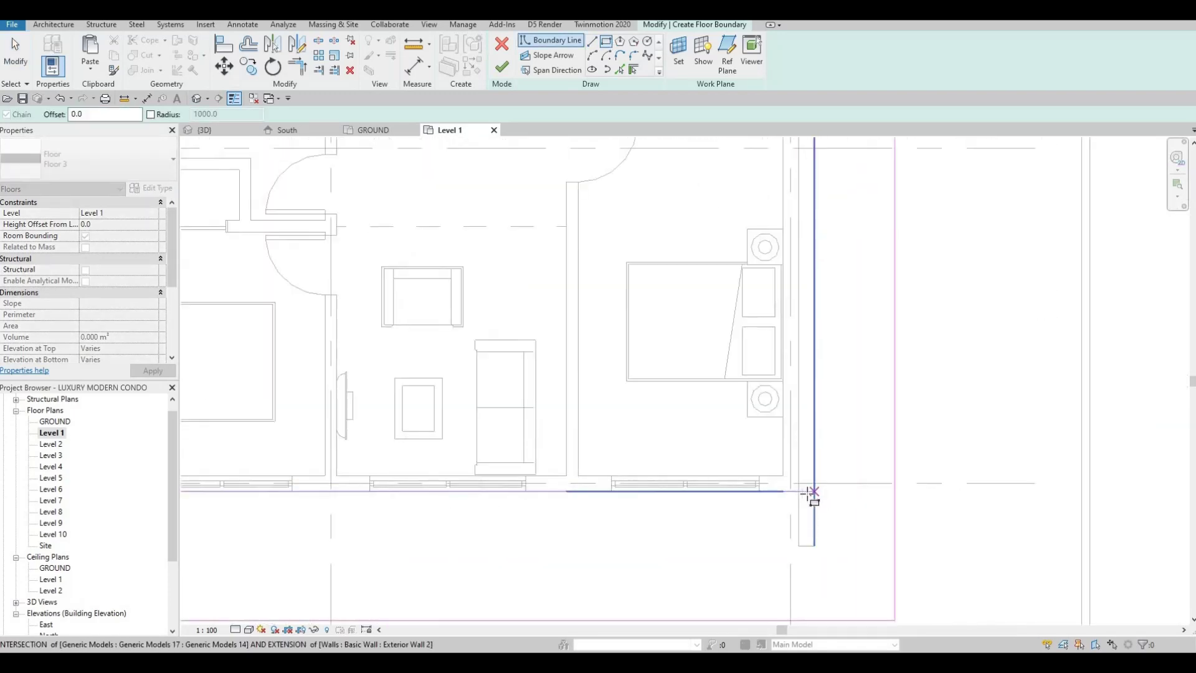
{"action": "left_click", "coordinate": [807, 493]}
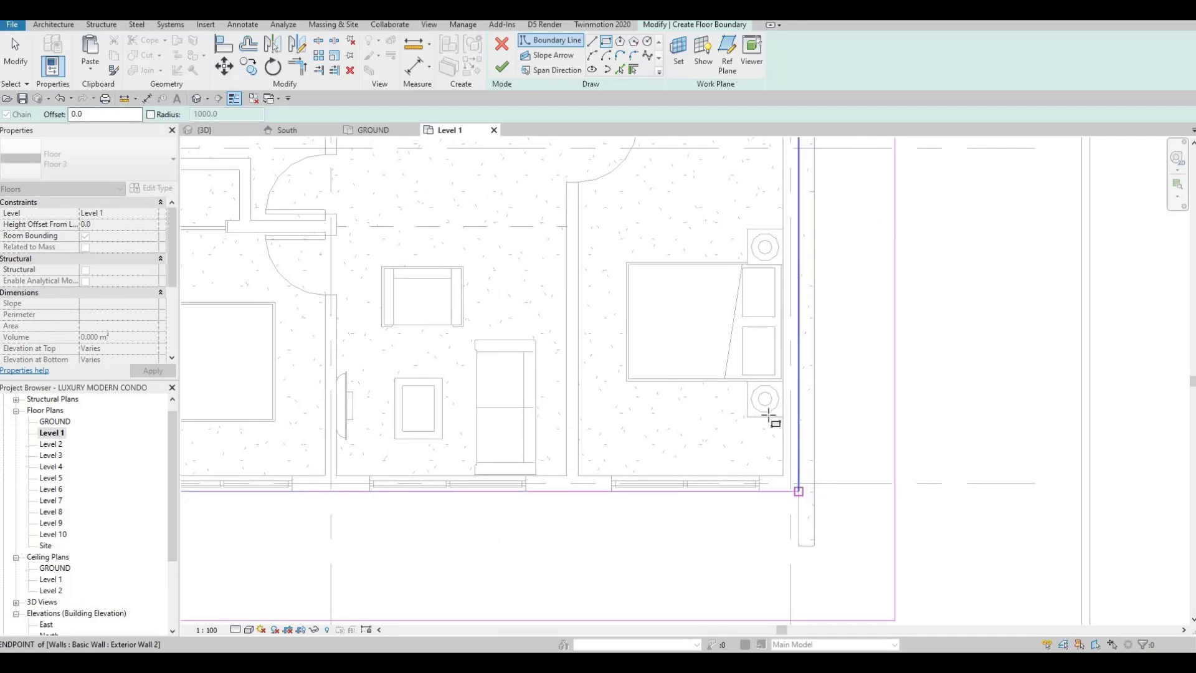
{"action": "scroll", "coordinate": [779, 492], "scroll_direction": "down", "scroll_amount": 5}
{"action": "key", "text": "Escape"}
{"action": "key", "text": "Escape"}
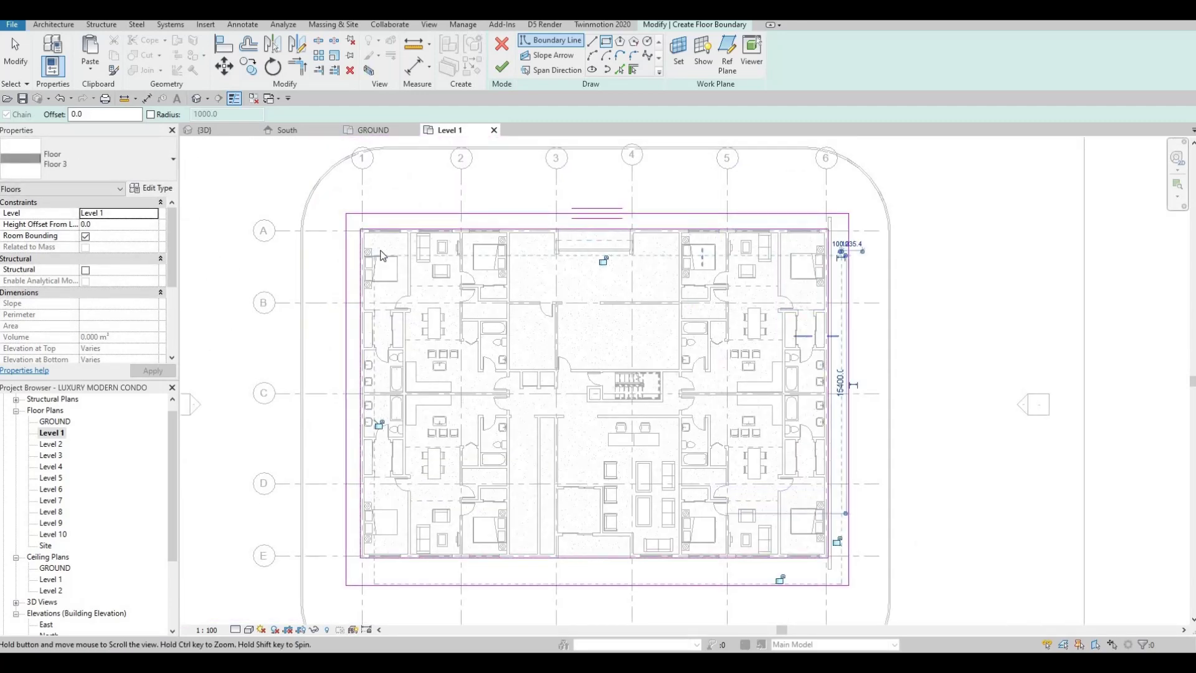
- Set the outer floor boundary edge alongside grid A to 1500 mm from the inner boundary
{"action": "scroll", "coordinate": [406, 267], "scroll_direction": "up", "scroll_amount": 3}
{"action": "key", "text": "Escape"}
{"action": "left_click", "coordinate": [685, 267]}
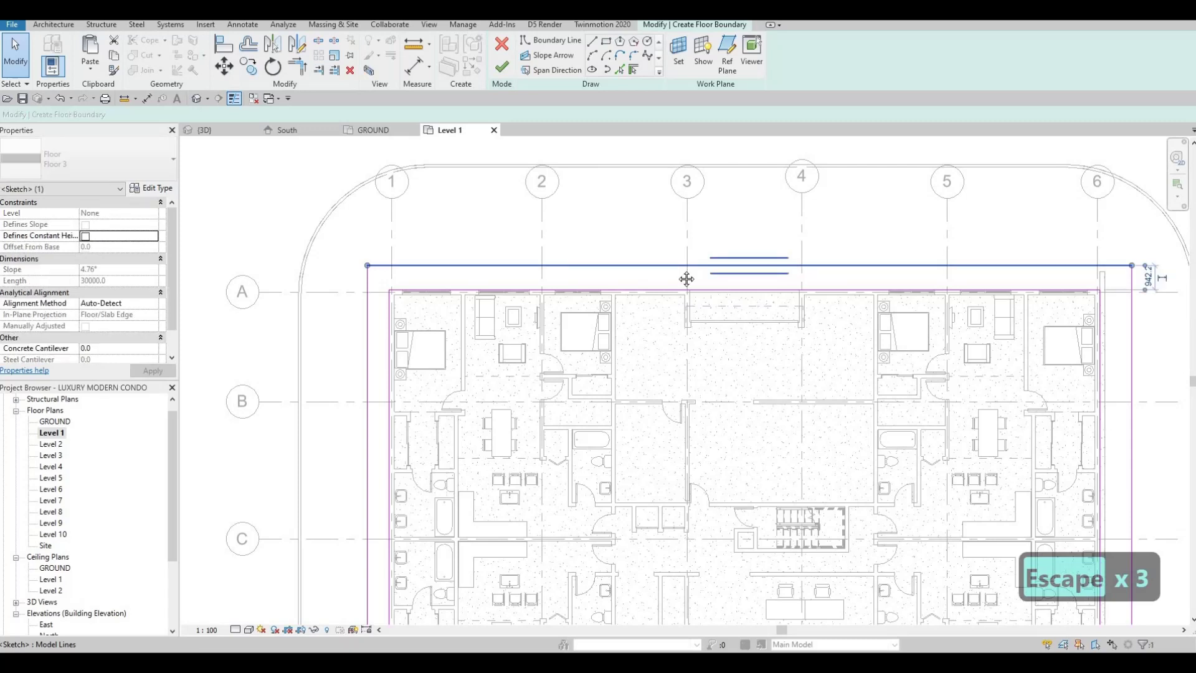
{"action": "scroll", "coordinate": [972, 271], "scroll_direction": "up", "scroll_amount": 2}
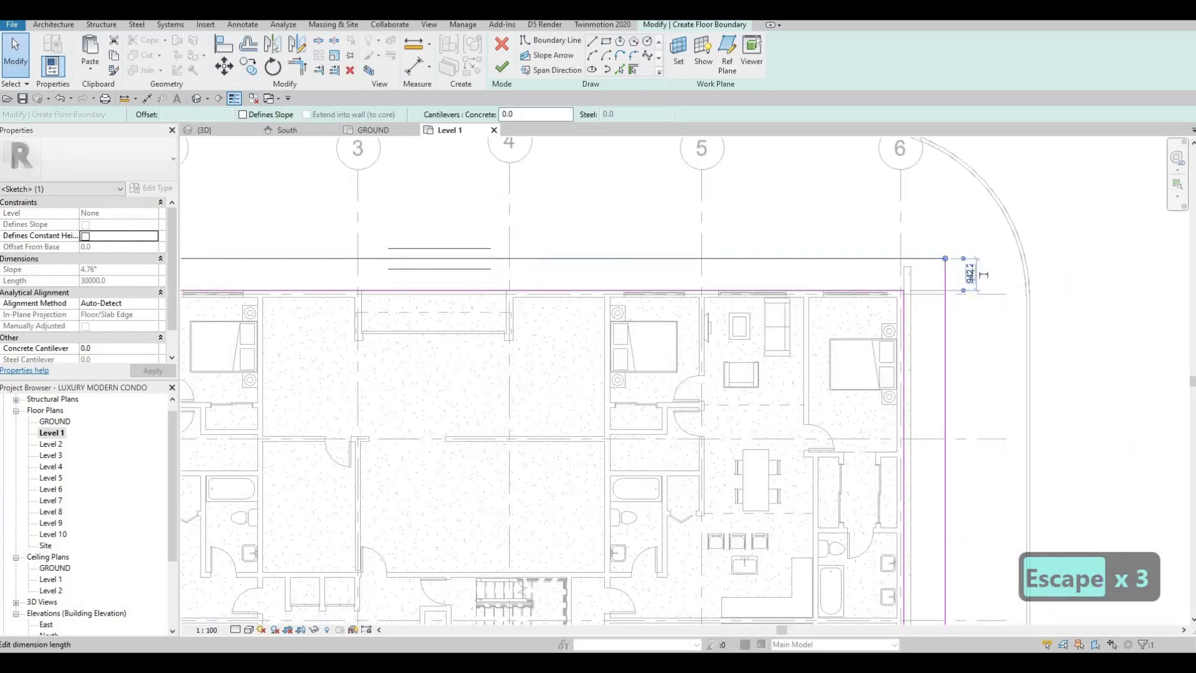
{"action": "type", "text": "1500"}
{"action": "key", "text": "Return"}
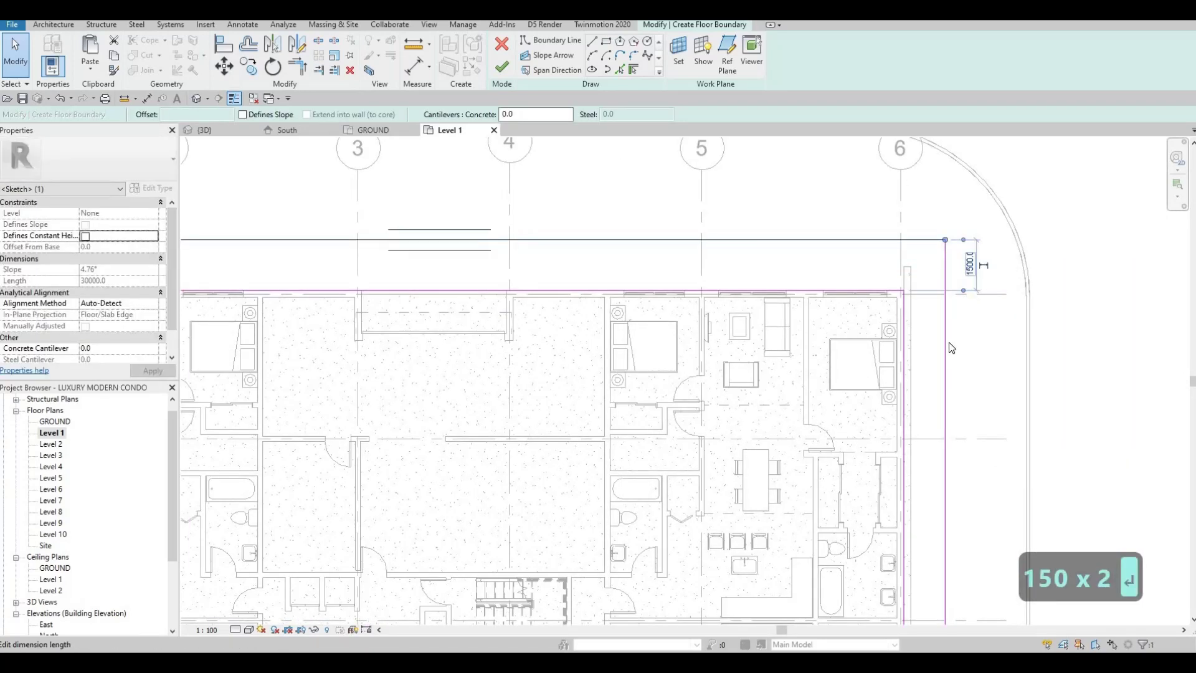
- Set the outer floor boundary edge alongside grid 6 to 1500 mm from the inner boundary
{"action": "scroll", "coordinate": [910, 309], "scroll_direction": "down", "scroll_amount": 4}
{"action": "left_click", "coordinate": [916, 575]}
{"action": "scroll", "coordinate": [909, 474], "scroll_direction": "up", "scroll_amount": 4}
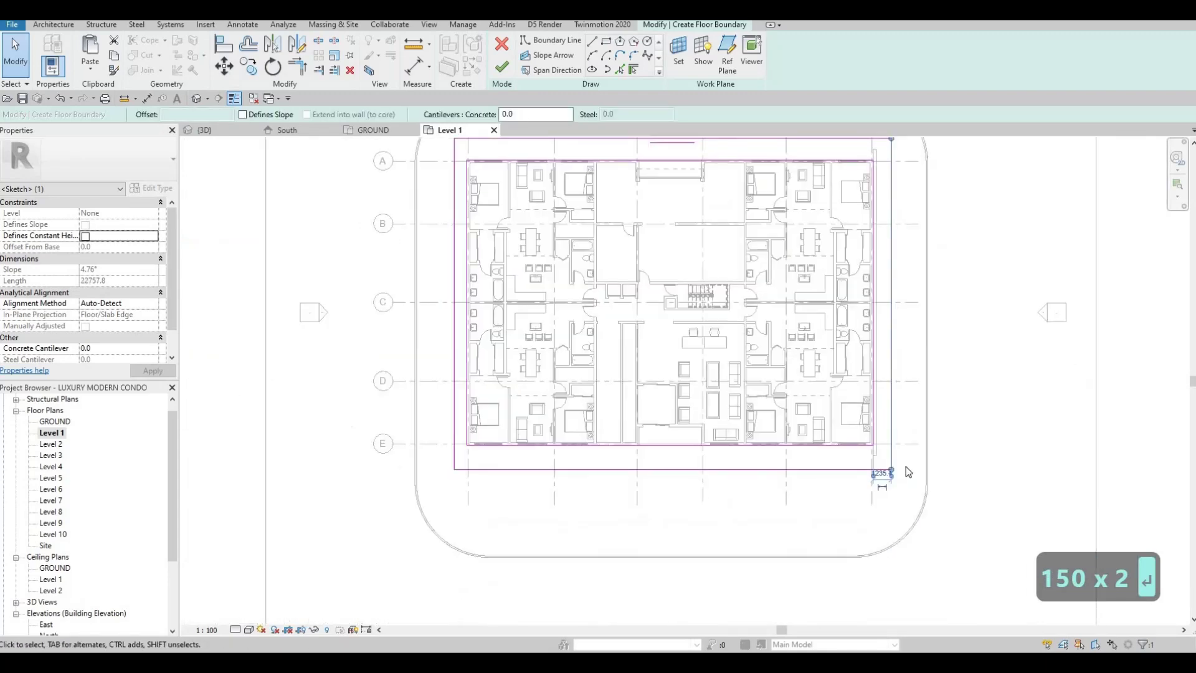
{"action": "scroll", "coordinate": [907, 472], "scroll_direction": "up", "scroll_amount": 1}
{"action": "type", "text": "1500"}
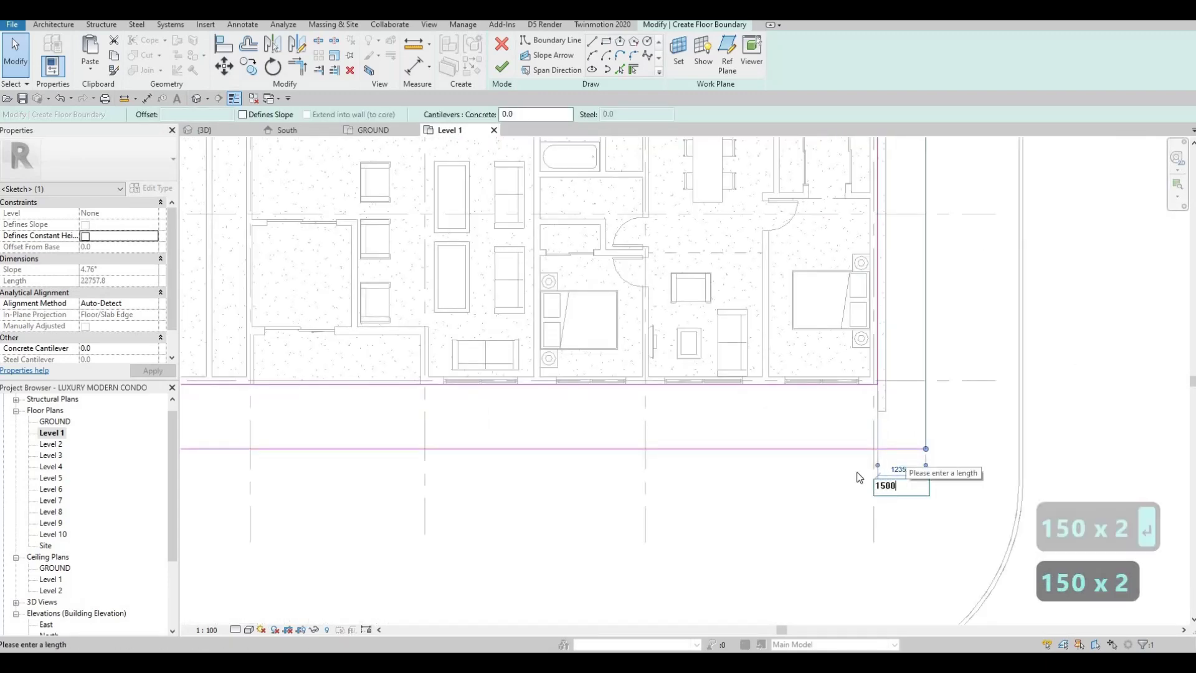
{"action": "key", "text": "Return"}
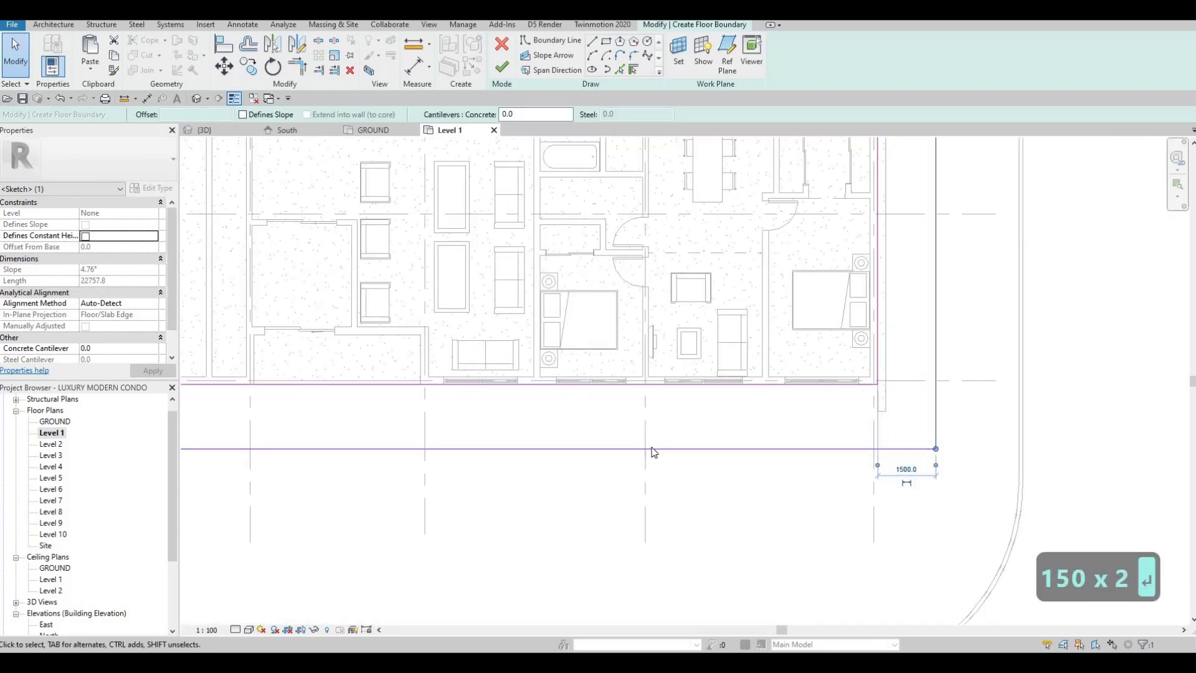
- Set the outer floor boundary edge alongside grid E to 1500 mm from the building's exterior wall line
{"action": "left_click", "coordinate": [489, 449]}
{"action": "scroll", "coordinate": [573, 468], "scroll_direction": "down", "scroll_amount": 2}
{"action": "scroll", "coordinate": [573, 468], "scroll_direction": "up", "scroll_amount": 2}
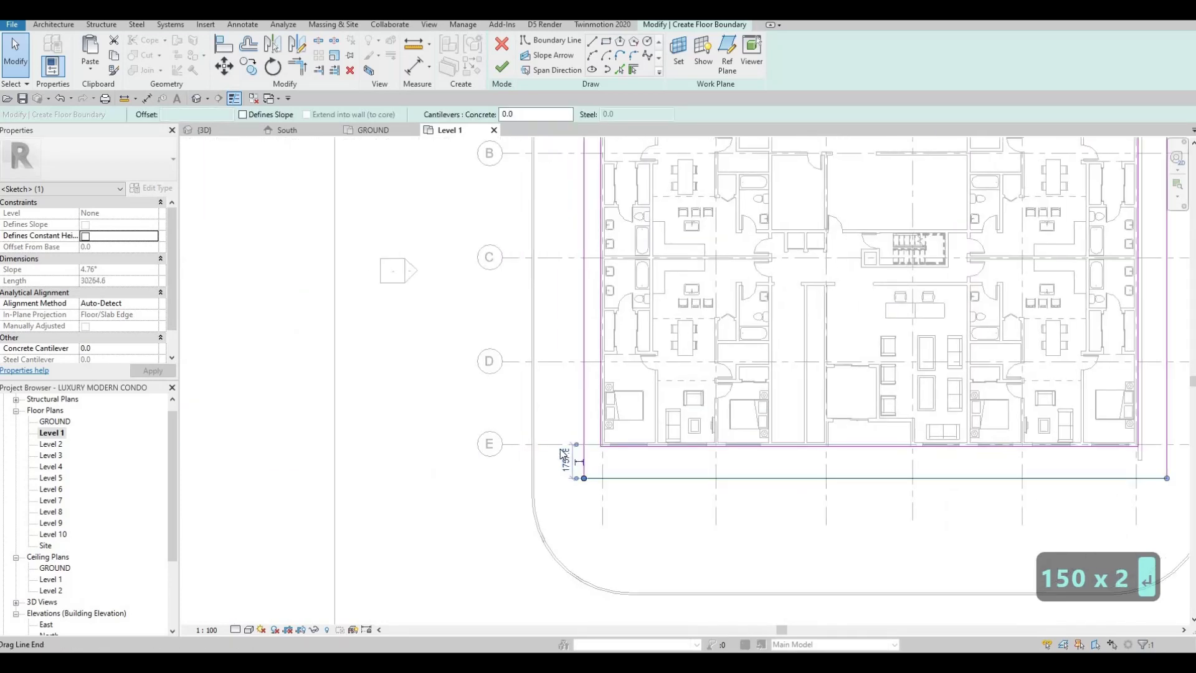
{"action": "type", "text": "1500"}
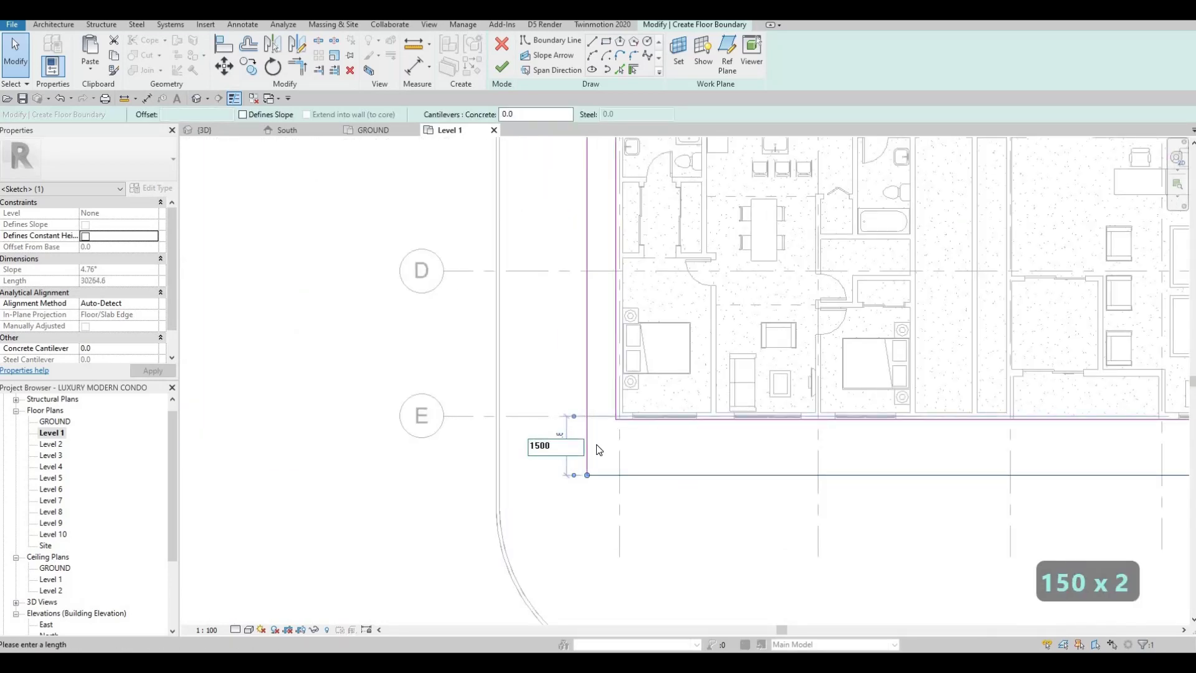
{"action": "key", "text": "Return"}
{"action": "key", "text": "Escape"}
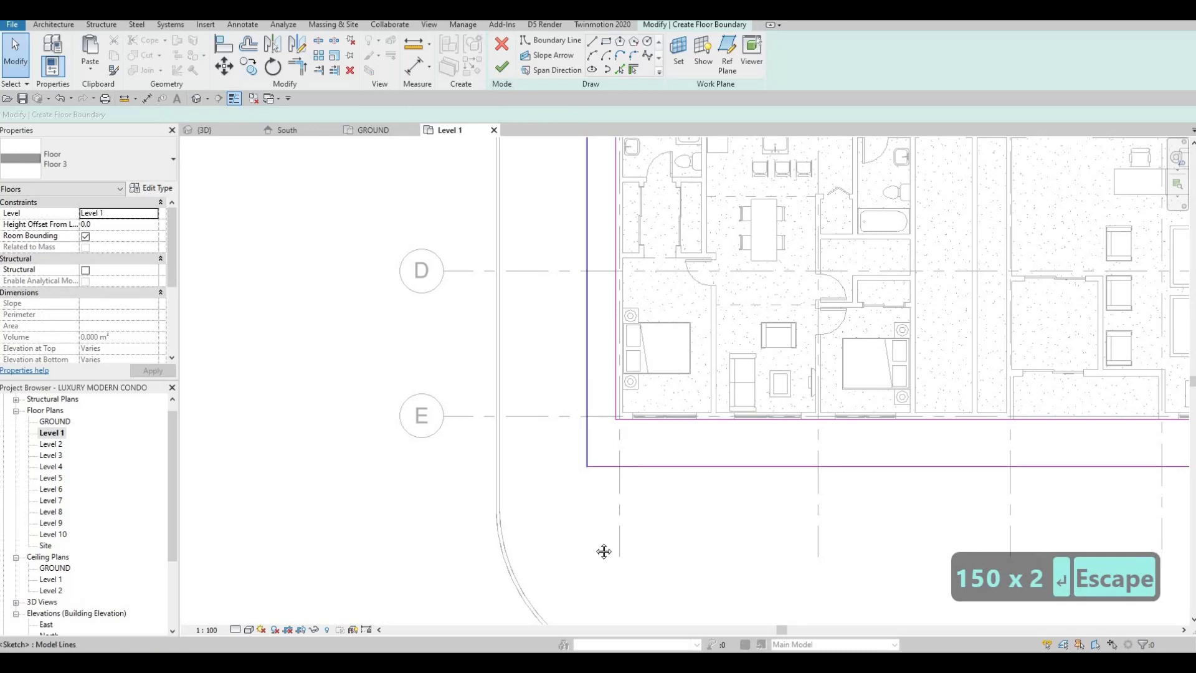
- Set the outer boundary edge alongside grid 1 to 1500 mm from the inner boundary and finish the floor sketch
{"action": "left_click", "coordinate": [595, 549]}
{"action": "middle_click_drag", "start_coordinate": [597, 126], "coordinate": [605, 261]}
{"action": "scroll", "coordinate": [531, 326], "scroll_direction": "down", "scroll_amount": 4}
{"action": "scroll", "coordinate": [532, 326], "scroll_direction": "up", "scroll_amount": 3}
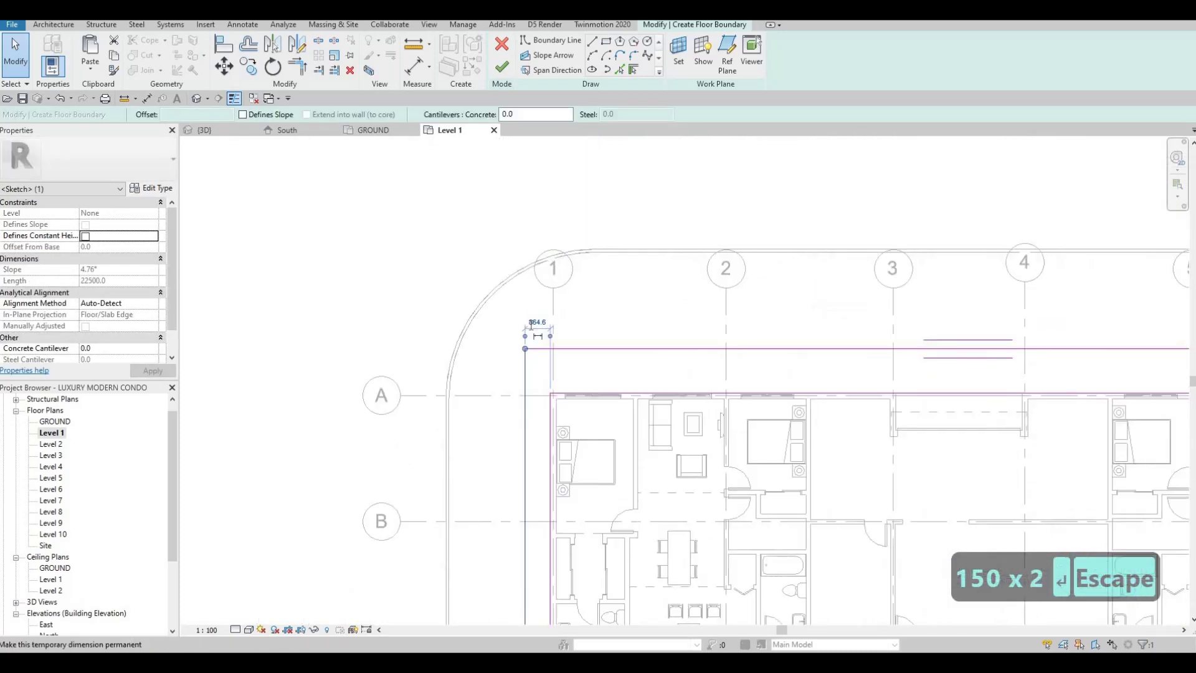
{"action": "type", "text": "1500"}
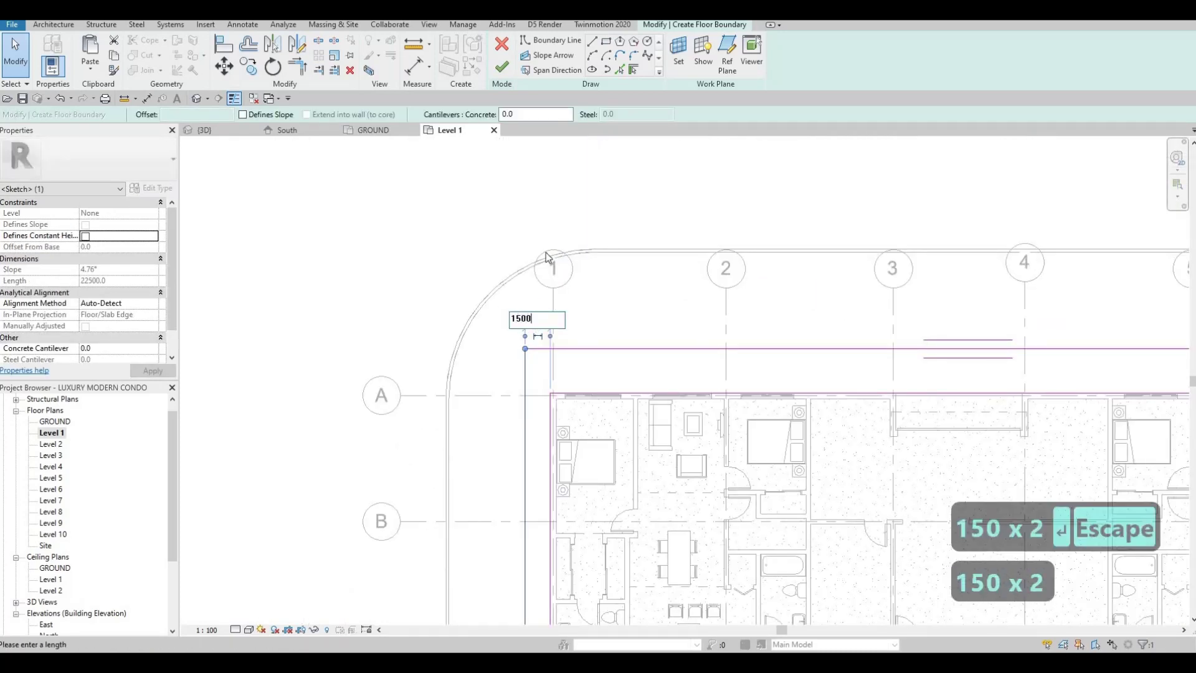
{"action": "key", "text": "Return"}
{"action": "left_click", "coordinate": [503, 69]}
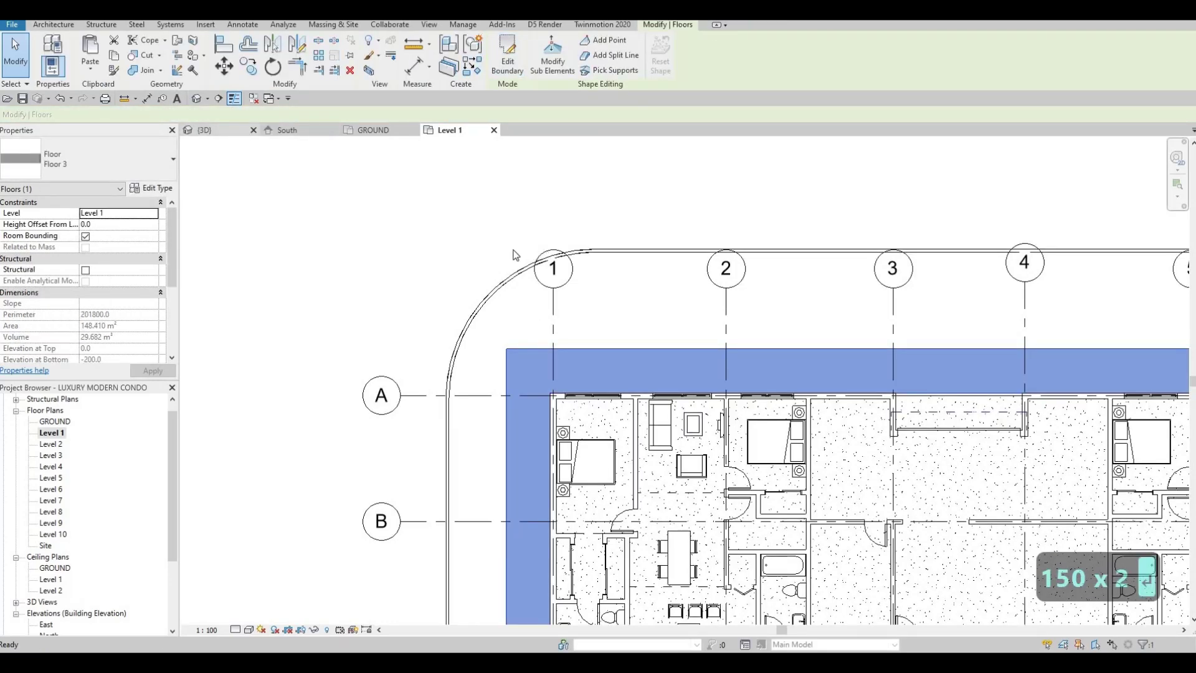
- Examine the new block pattern floor strip around the building's base in the 3D view
{"action": "scroll", "coordinate": [512, 286], "scroll_direction": "down", "scroll_amount": 1}
{"action": "middle_click_drag", "start_coordinate": [208, 385], "coordinate": [778, 286]}
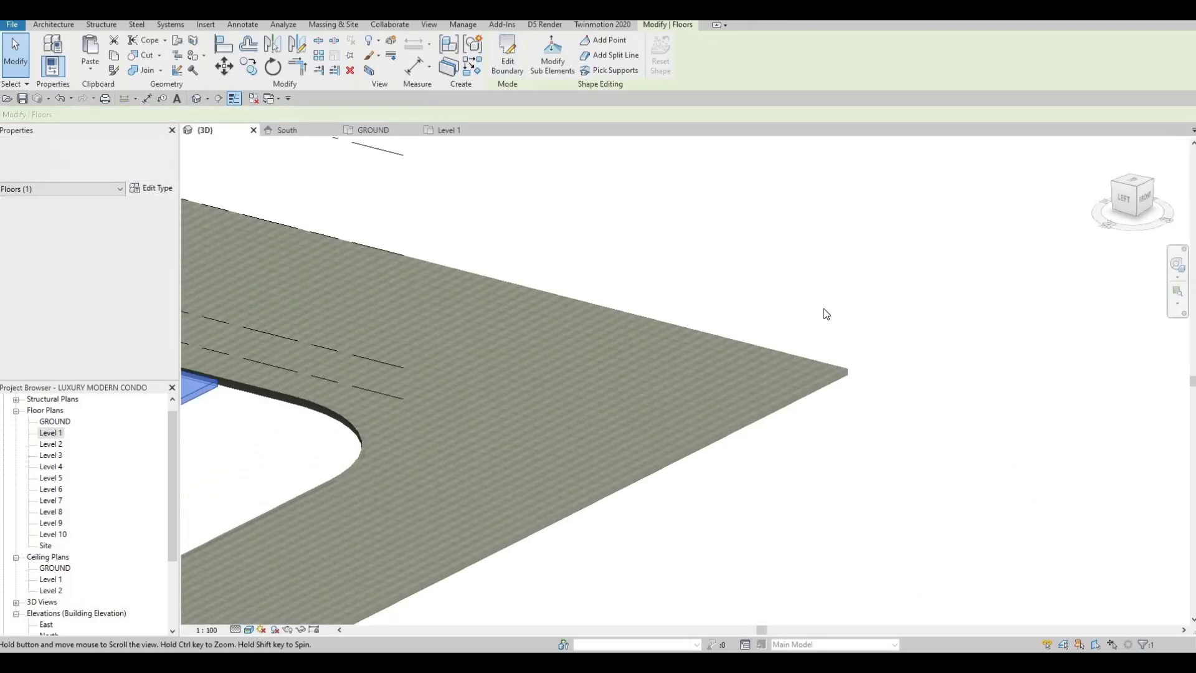
{"action": "middle_click_drag", "start_coordinate": [268, 430], "coordinate": [835, 297]}
{"action": "key", "text": "Escape"}
{"action": "key", "text": "Escape"}
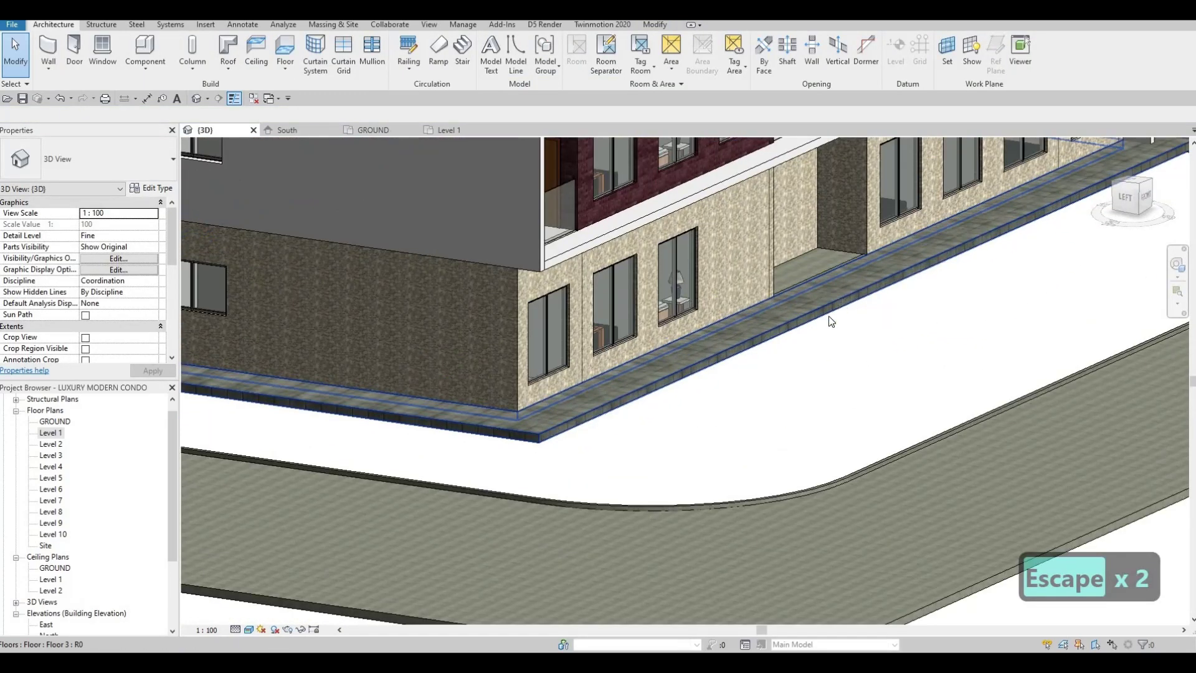
{"action": "middle_click_drag", "start_coordinate": [797, 341], "coordinate": [861, 303]}
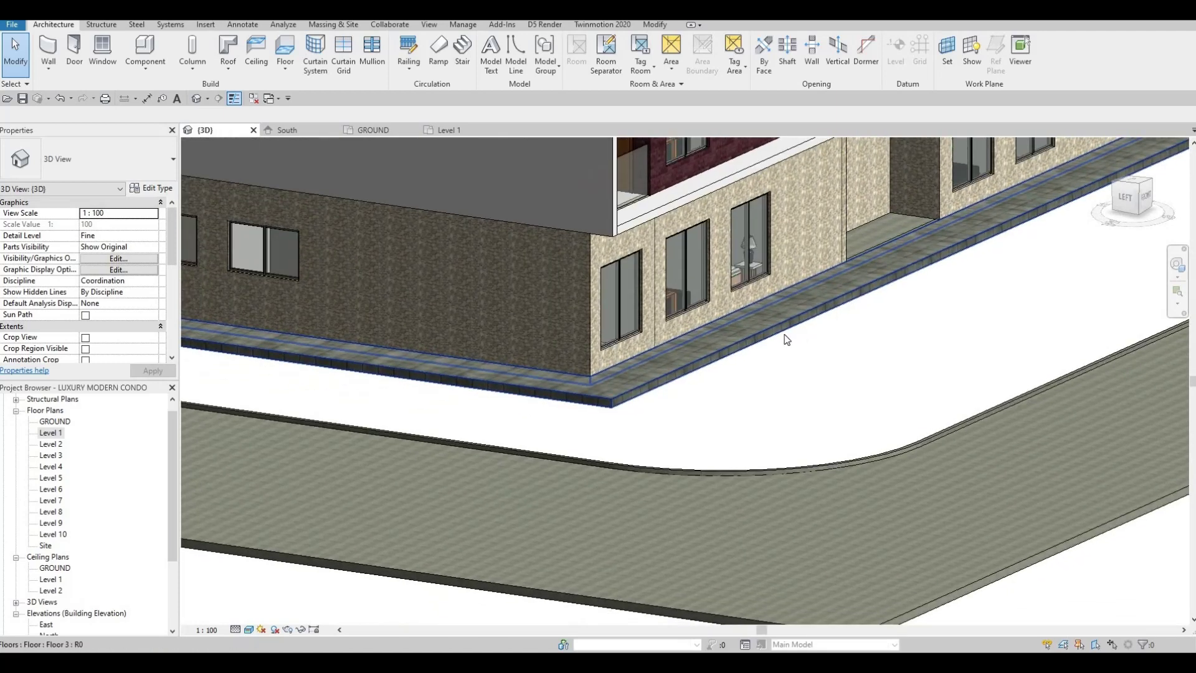
{"action": "scroll", "coordinate": [787, 338], "scroll_direction": "down", "scroll_amount": 1}
{"action": "middle_click_drag", "start_coordinate": [810, 368], "coordinate": [984, 283]}
{"action": "scroll", "coordinate": [811, 368], "scroll_direction": "down", "scroll_amount": 3}
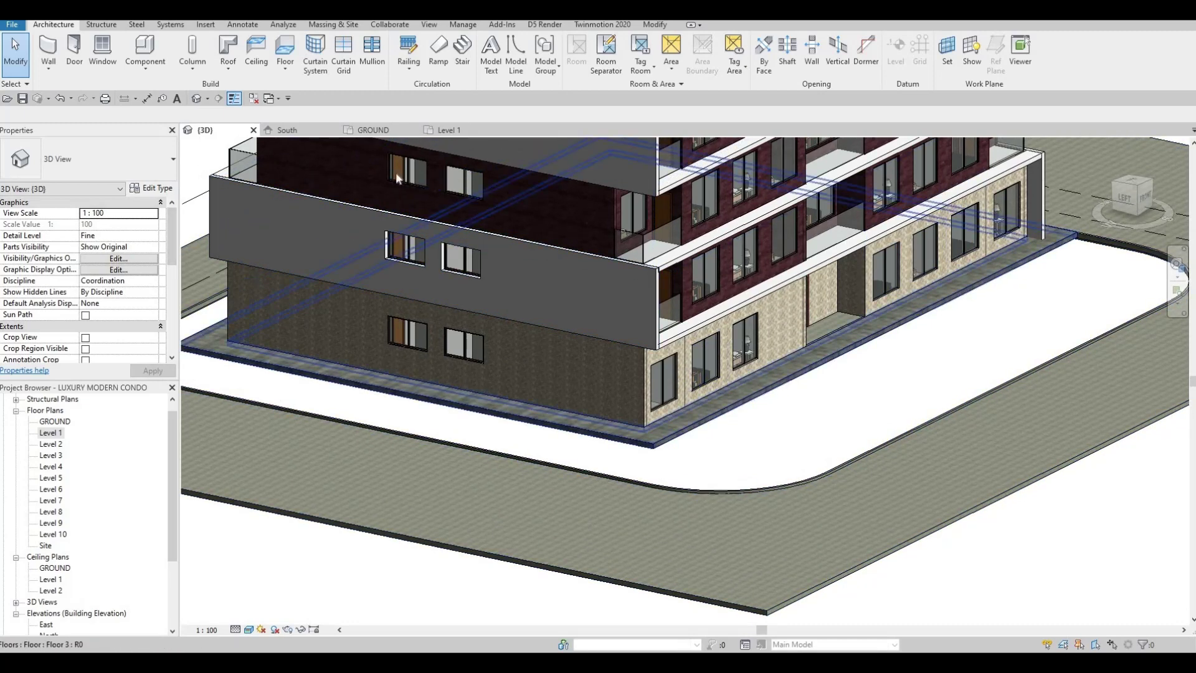
- Edit the strip floor's boundary in the Level 1 plan and fillet its outer corner near grid A/1 with about a 1400 mm radius
{"action": "left_click", "coordinate": [775, 382]}
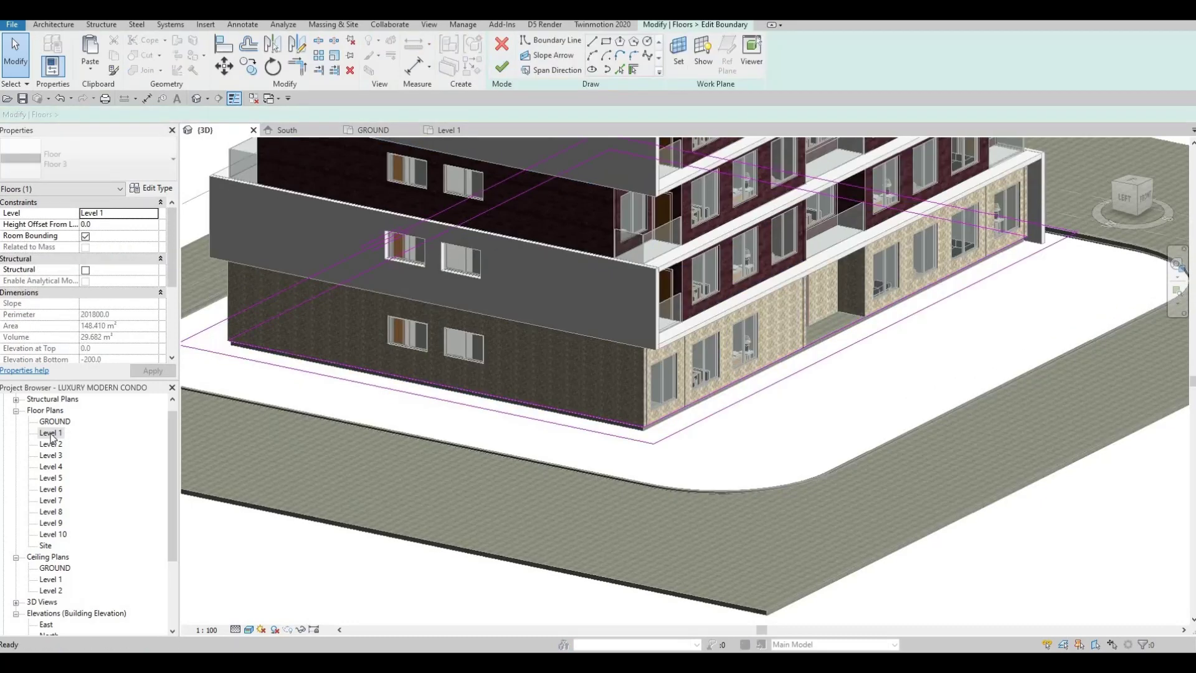
{"action": "left_click", "coordinate": [449, 131]}
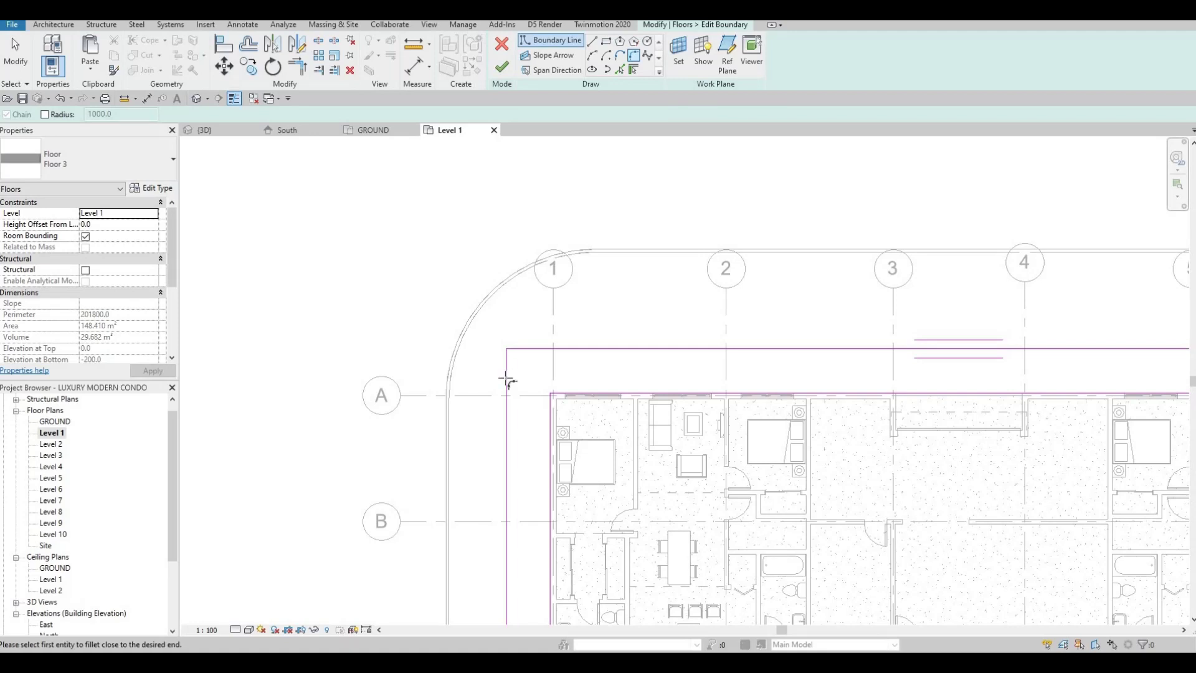
{"action": "left_click", "coordinate": [508, 381]}
{"action": "left_click", "coordinate": [533, 349]}
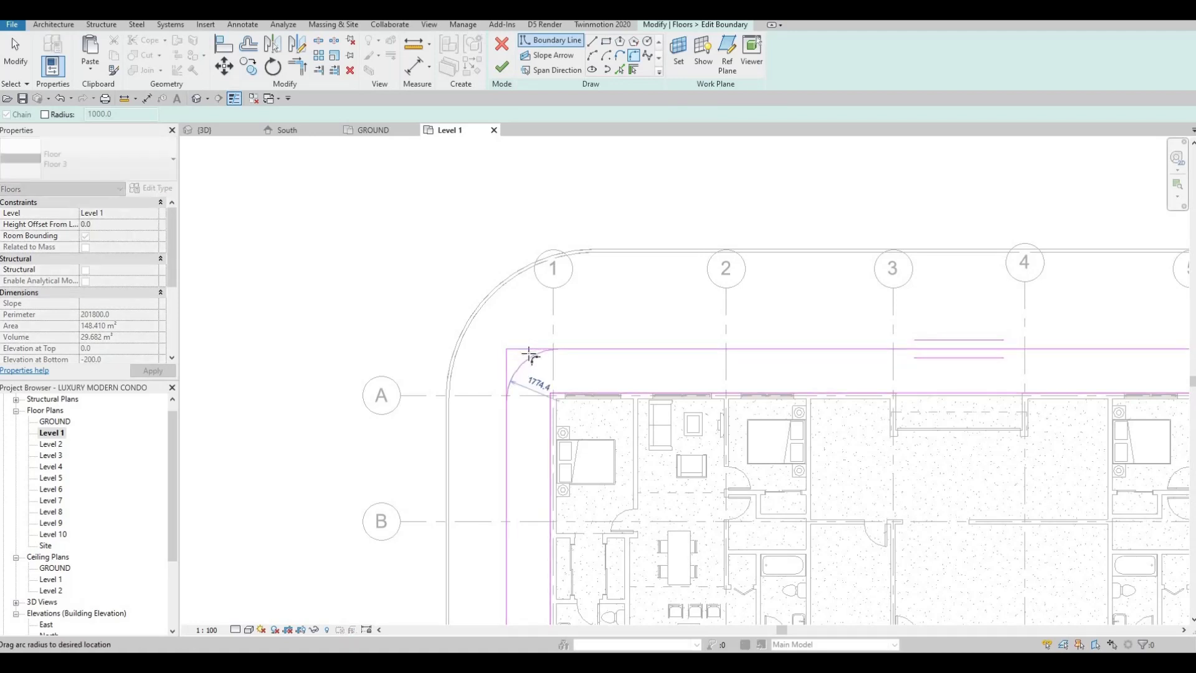
{"action": "left_click", "coordinate": [539, 368]}
- Fillet the outer floor boundary corner near grid intersection E/1
{"action": "scroll", "coordinate": [551, 430], "scroll_direction": "down", "scroll_amount": 3}
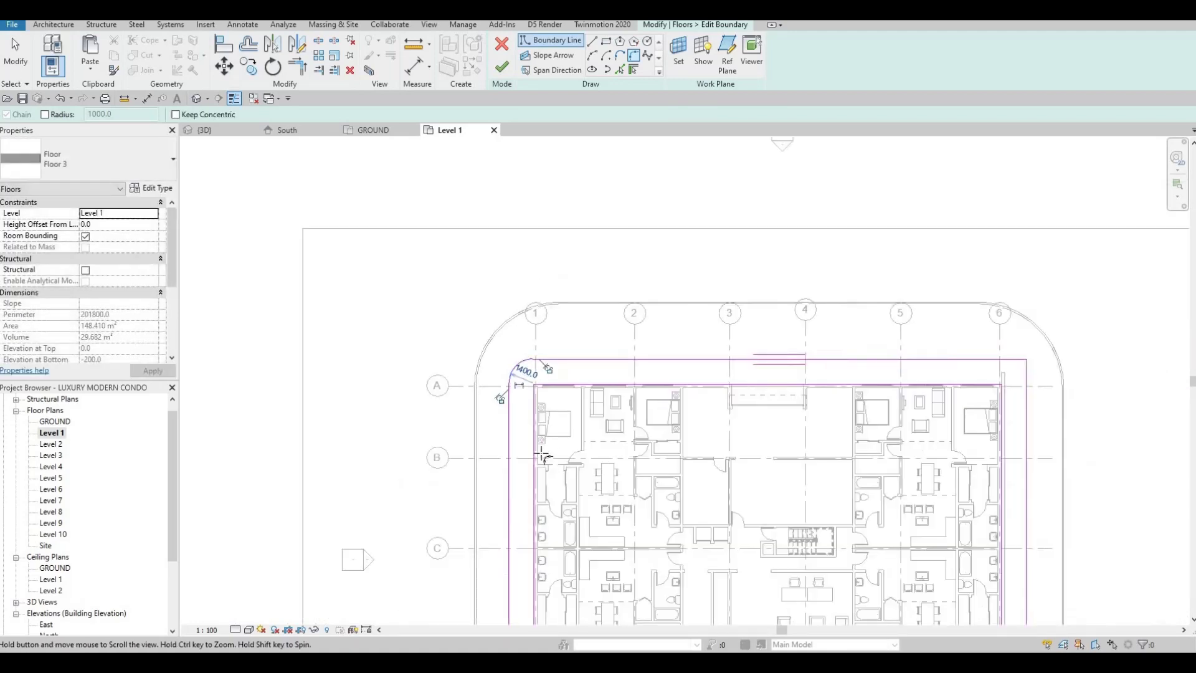
{"action": "middle_click_drag", "start_coordinate": [542, 454], "coordinate": [535, 163]}
{"action": "scroll", "coordinate": [496, 430], "scroll_direction": "up", "scroll_amount": 4}
{"action": "left_click", "coordinate": [486, 441]}
{"action": "left_click", "coordinate": [474, 420]}
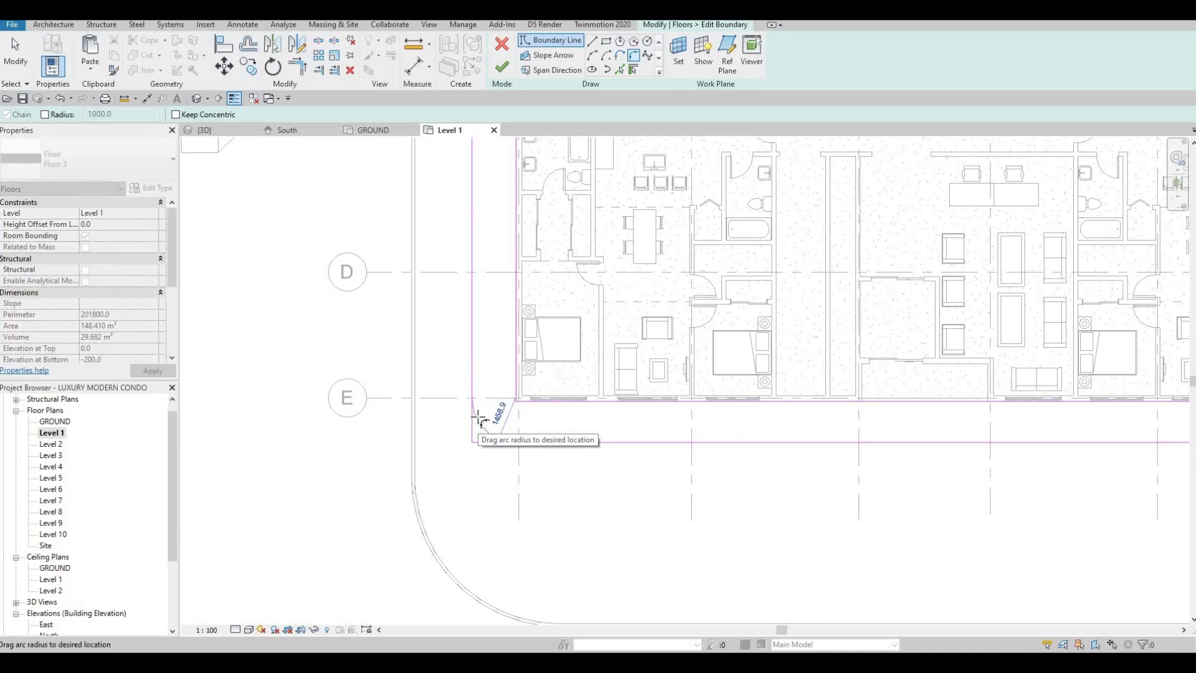
{"action": "left_click", "coordinate": [479, 417]}
- Fillet the outer floor boundary corner near grid intersection E/6 and leave the fillet tool
{"action": "middle_click_drag", "start_coordinate": [860, 429], "coordinate": [366, 473]}
{"action": "scroll", "coordinate": [716, 446], "scroll_direction": "down", "scroll_amount": 1}
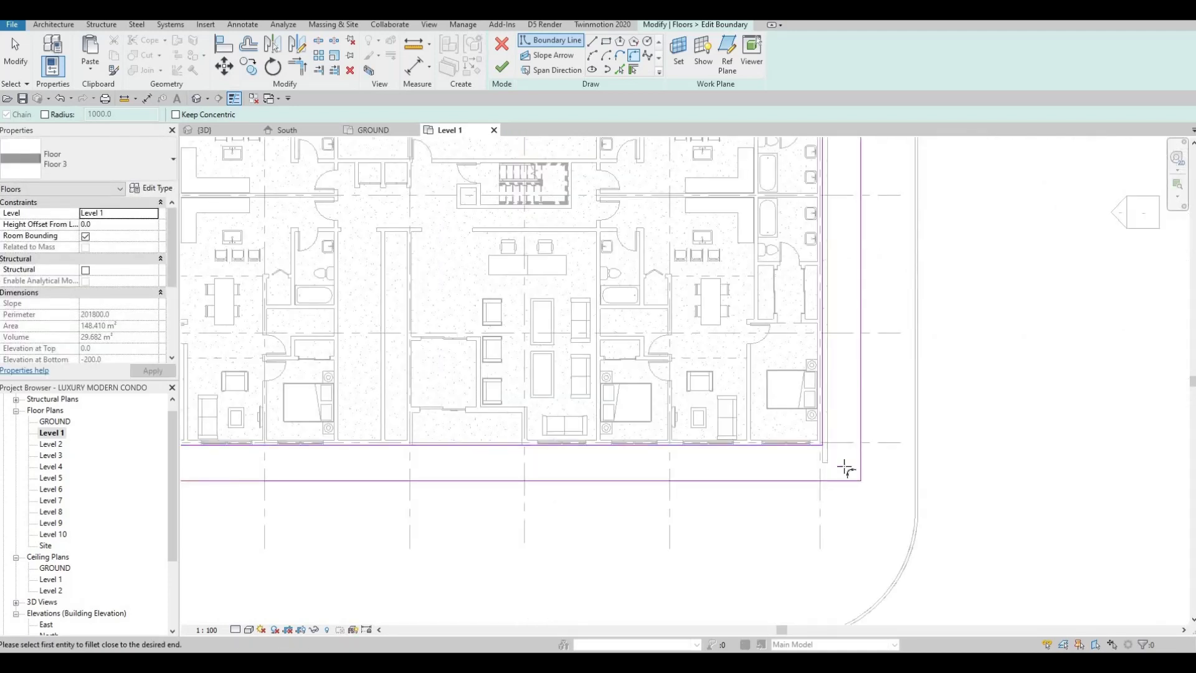
{"action": "left_click", "coordinate": [849, 479]}
{"action": "left_click", "coordinate": [856, 465]}
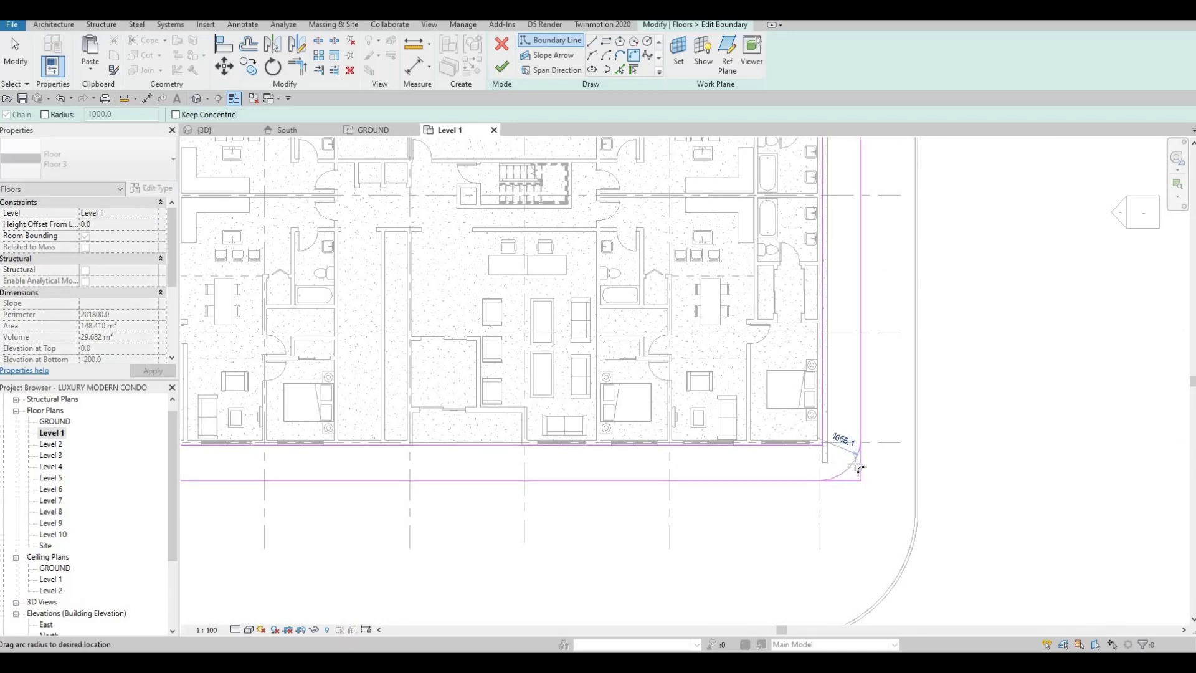
{"action": "left_click", "coordinate": [856, 468]}
{"action": "key", "text": "Escape"}
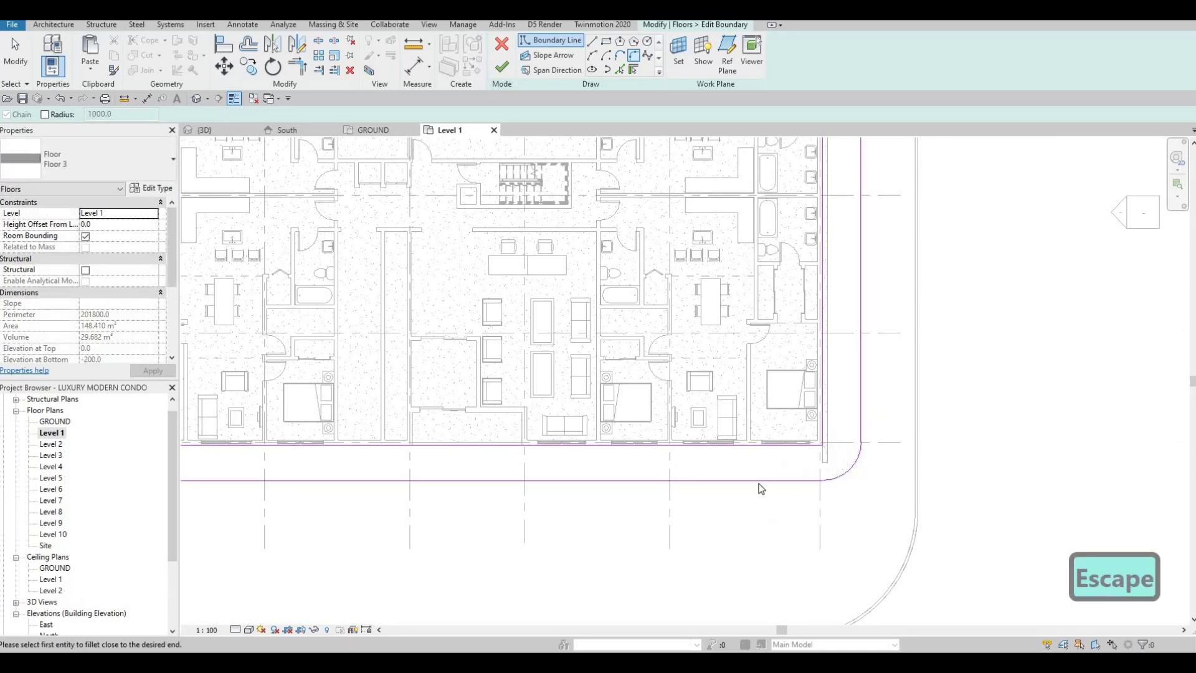
{"action": "key", "text": "Escape"}
- Set the radius of the boundary's corner arc near grid A/1 to 1500 mm
{"action": "scroll", "coordinate": [793, 509], "scroll_direction": "down", "scroll_amount": 2}
{"action": "scroll", "coordinate": [472, 319], "scroll_direction": "up", "scroll_amount": 2}
{"action": "key", "text": "Escape"}
{"action": "key", "text": "Escape"}
{"action": "left_click", "coordinate": [469, 321]}
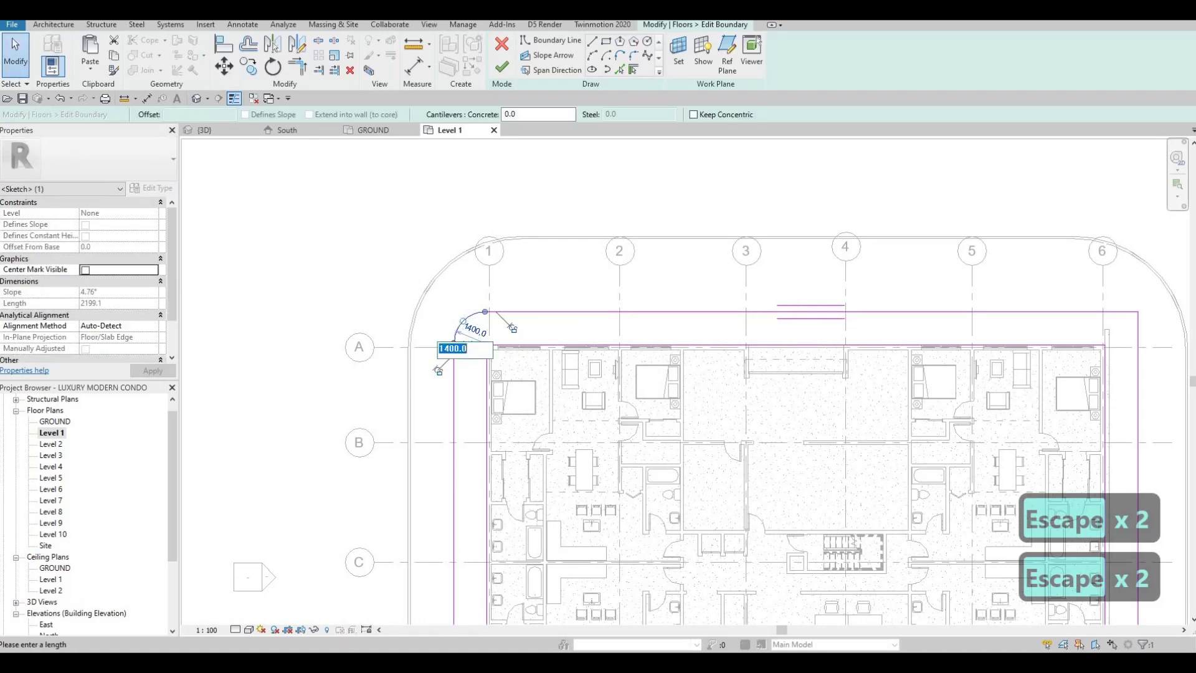
{"action": "type", "text": "1500"}
{"action": "key", "text": "Return"}
{"action": "key", "text": "Escape"}
{"action": "key", "text": "Escape"}
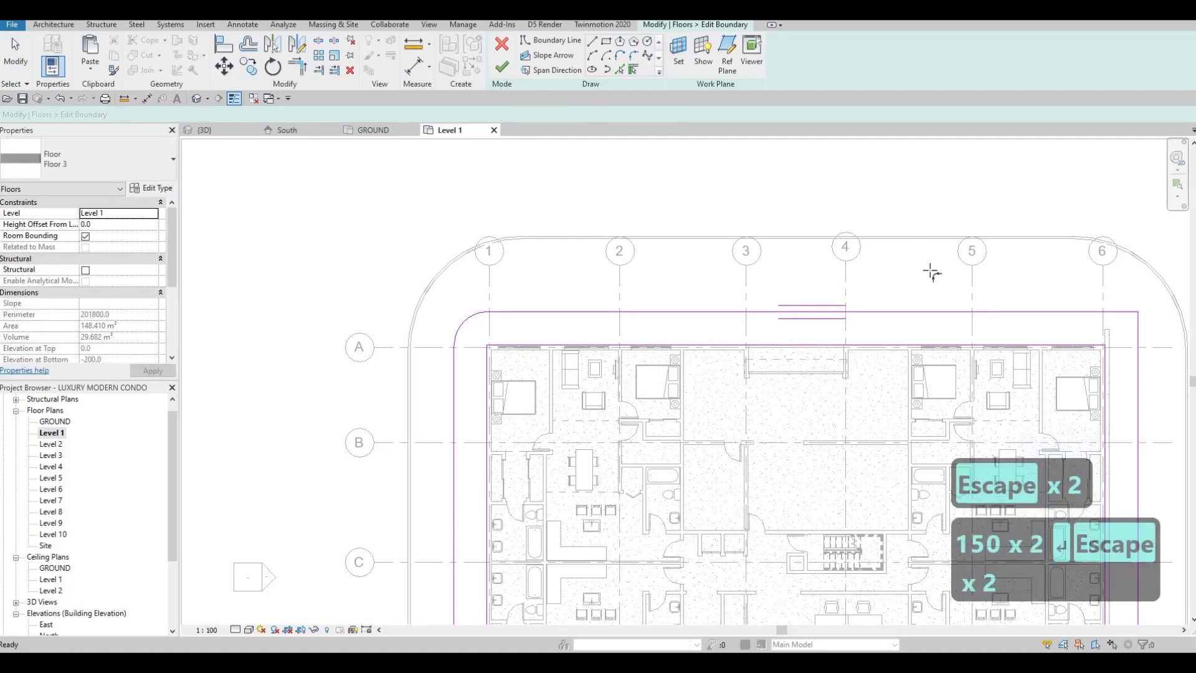
- Fillet the remaining outer boundary corner near grid A/6 with a radius of about 1600 mm
{"action": "middle_click_drag", "start_coordinate": [1075, 314], "coordinate": [855, 293]}
{"action": "left_click", "coordinate": [902, 291]}
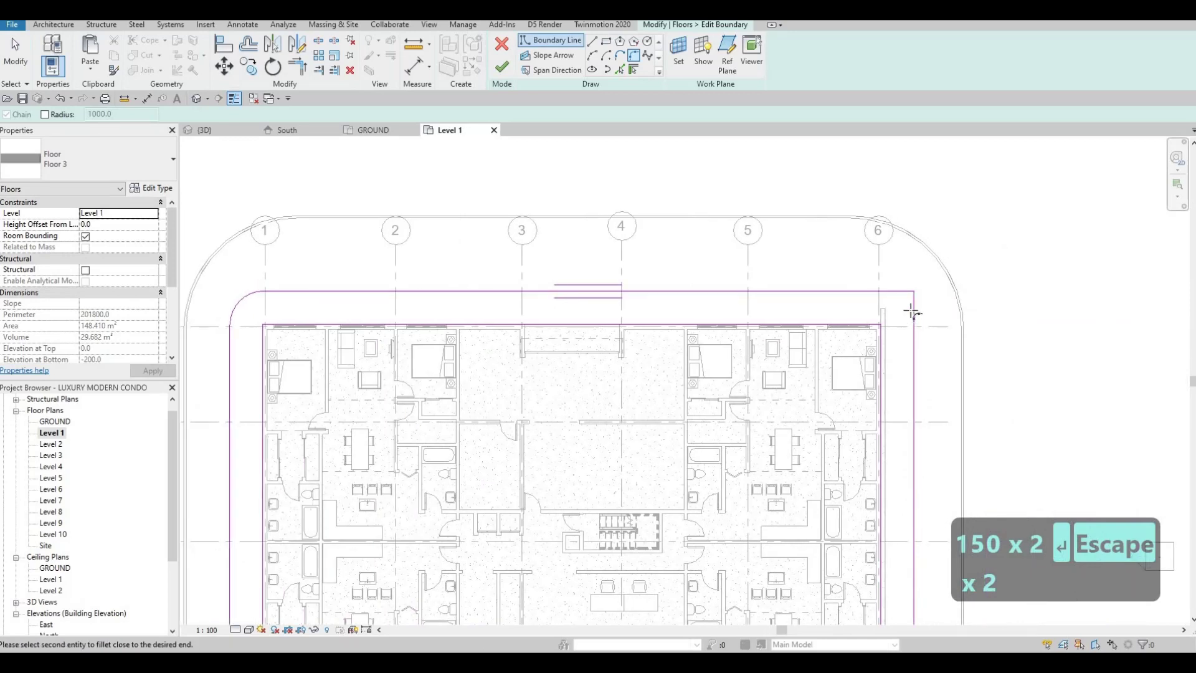
{"action": "left_click", "coordinate": [914, 312]}
{"action": "left_click", "coordinate": [910, 310]}
{"action": "key", "text": "Escape"}
{"action": "key", "text": "Escape"}
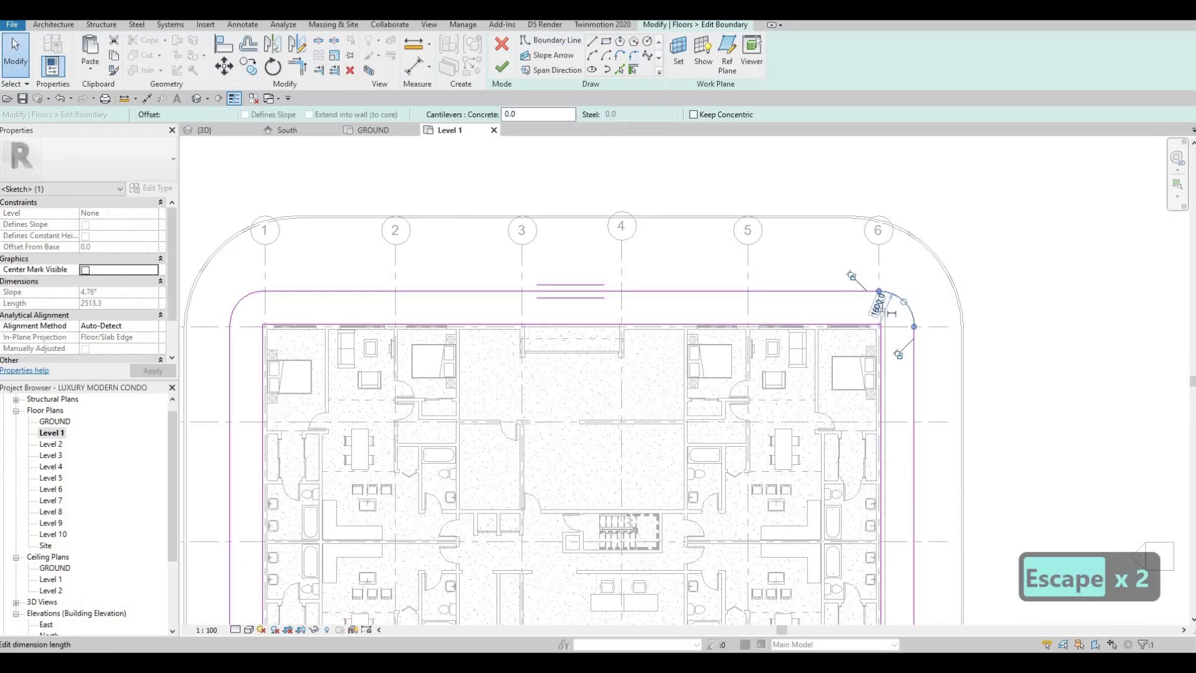
- Set the corner arc near grid A/6 to a 1500 mm radius, finish the boundary edit and deselect the floor
{"action": "type", "text": "1500"}
{"action": "key", "text": "Return"}
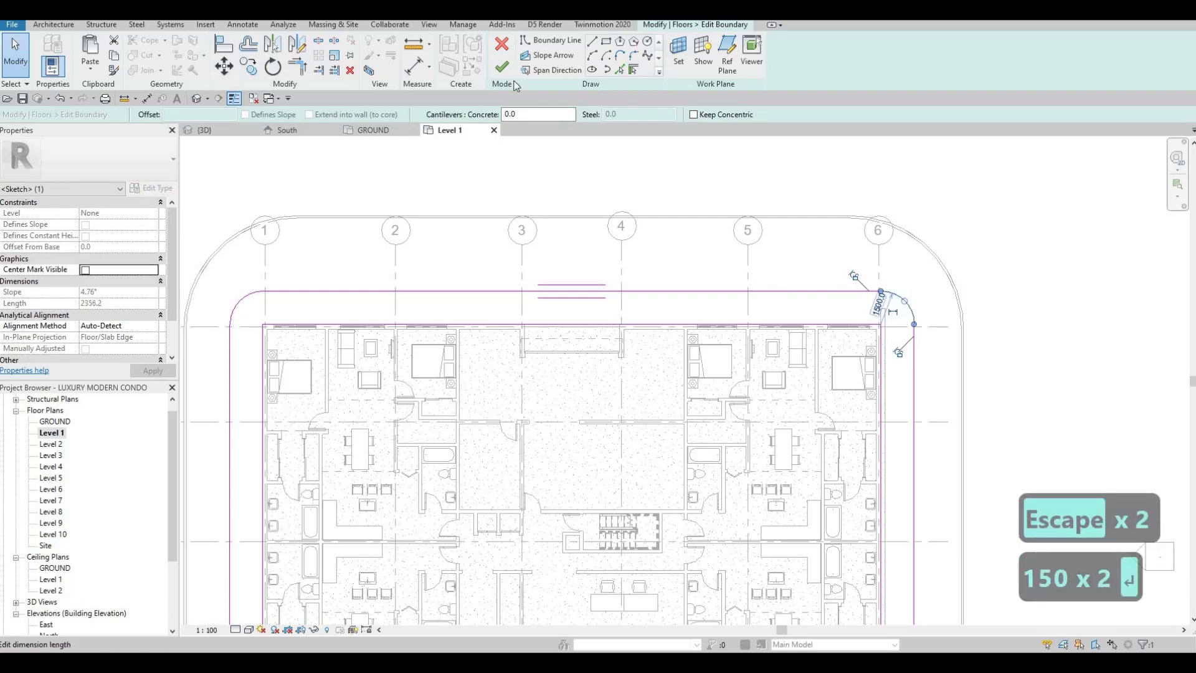
{"action": "key", "text": "Escape"}
{"action": "left_click", "coordinate": [499, 66]}
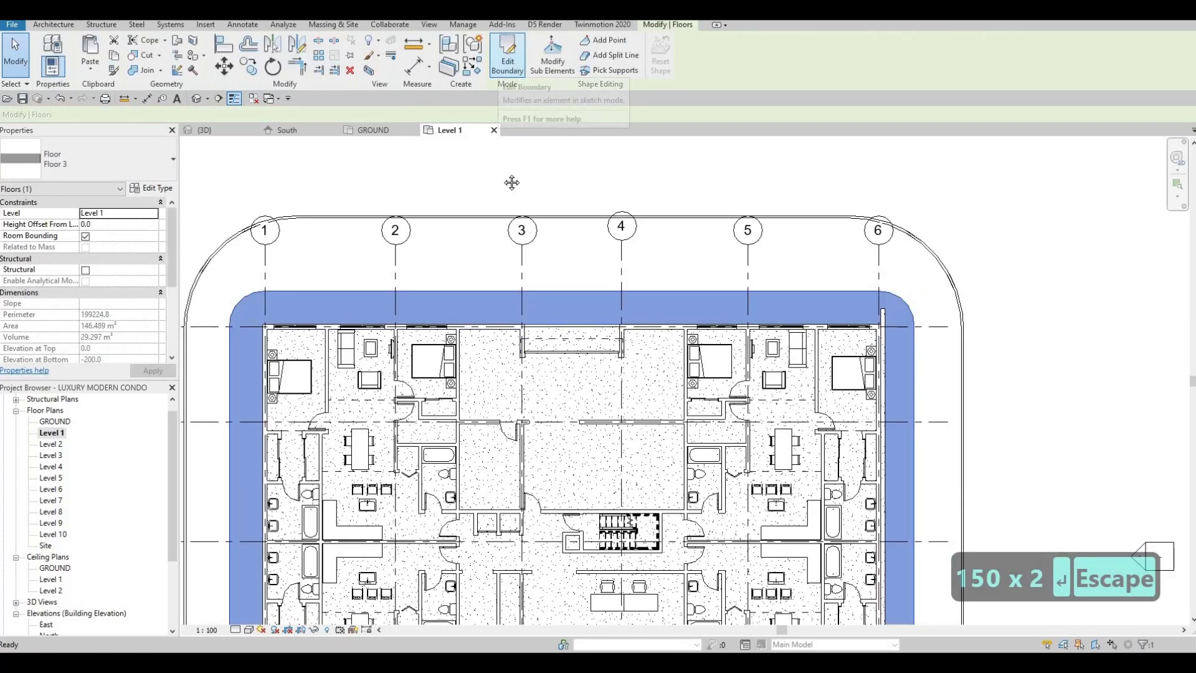
{"action": "scroll", "coordinate": [476, 267], "scroll_direction": "down", "scroll_amount": 1}
{"action": "key", "text": "Escape"}
{"action": "scroll", "coordinate": [476, 267], "scroll_direction": "down", "scroll_amount": 1}
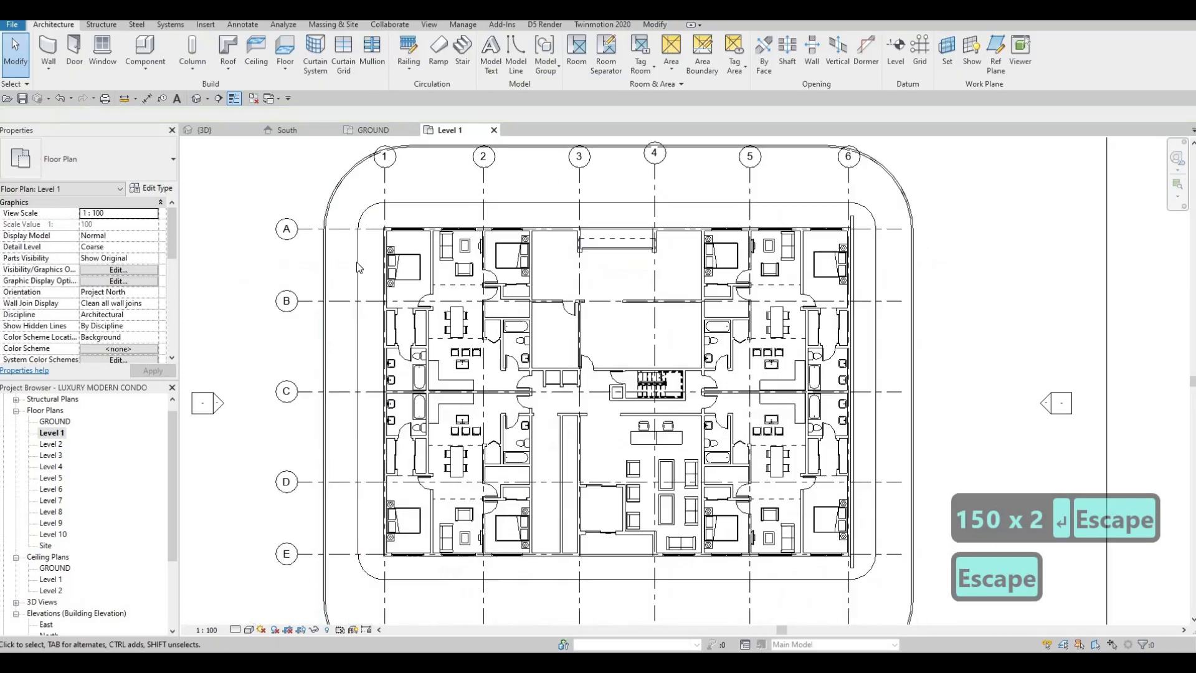
{"action": "scroll", "coordinate": [604, 284], "scroll_direction": "down", "scroll_amount": 3}
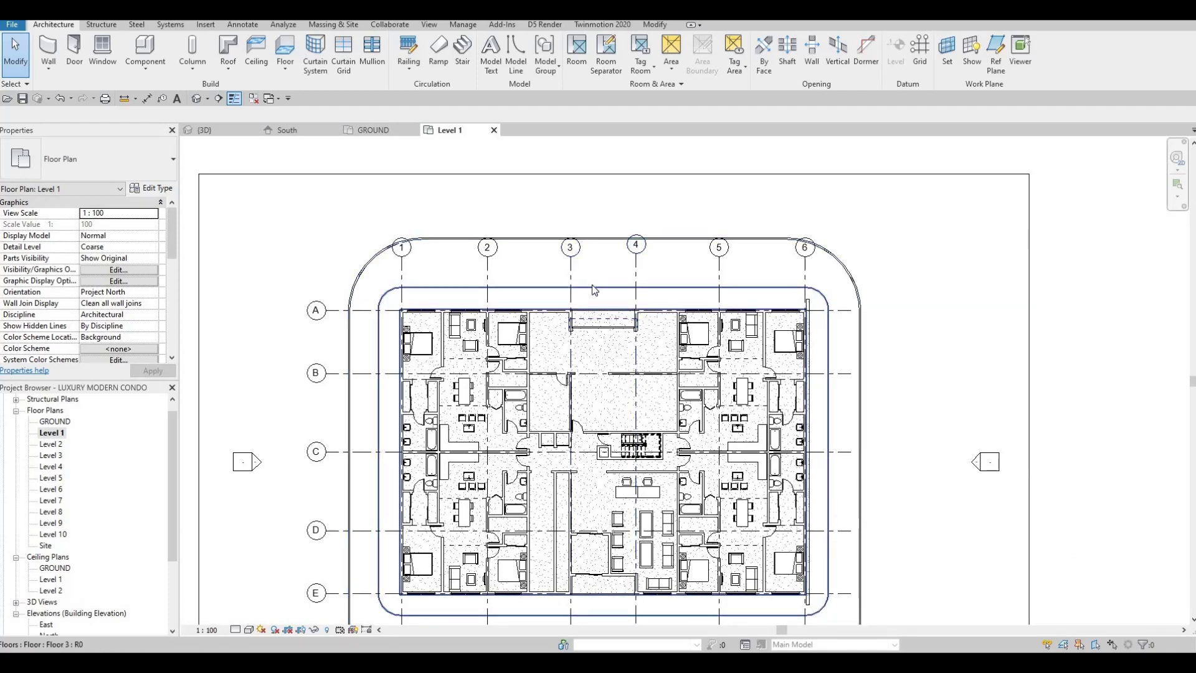
{"action": "scroll", "coordinate": [593, 282], "scroll_direction": "up", "scroll_amount": 2}
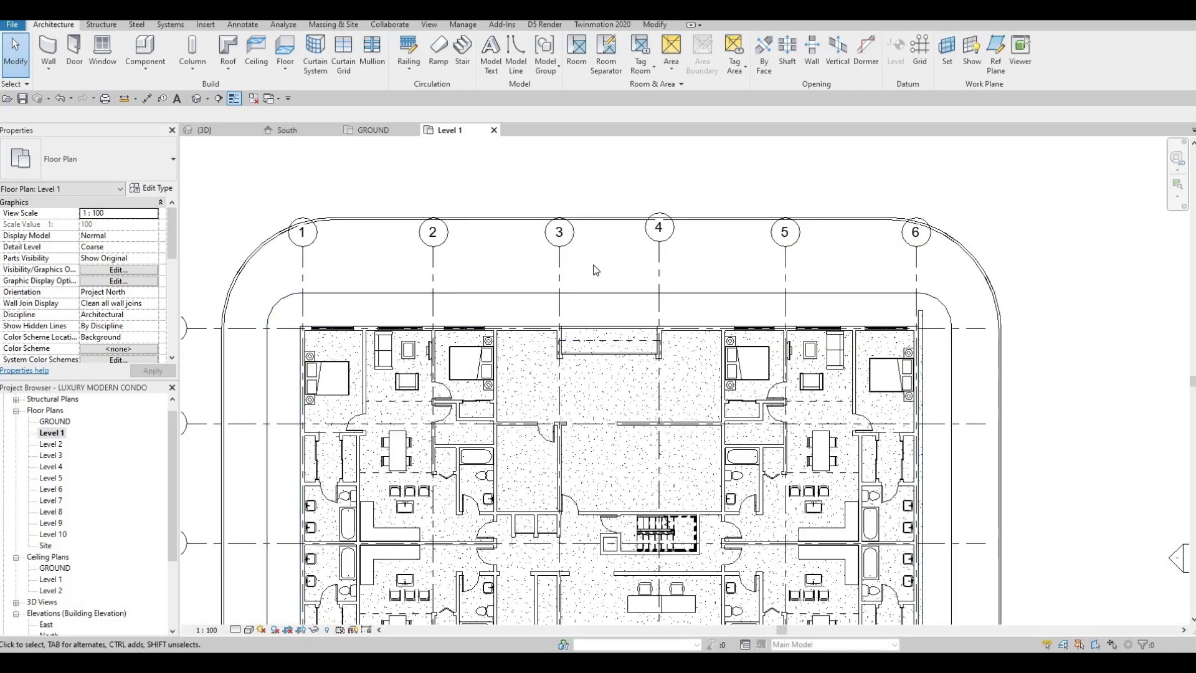
{"action": "middle_click_drag", "start_coordinate": [589, 287], "coordinate": [590, 303]}
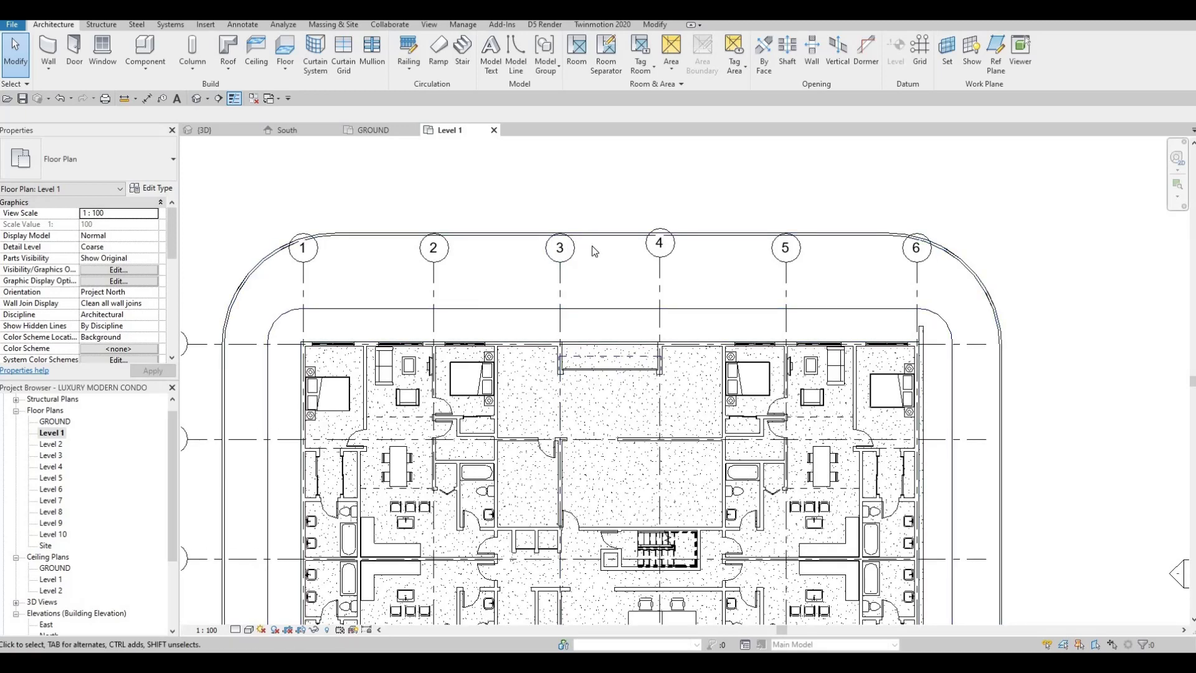
{"action": "scroll", "coordinate": [591, 246], "scroll_direction": "down", "scroll_amount": 2}
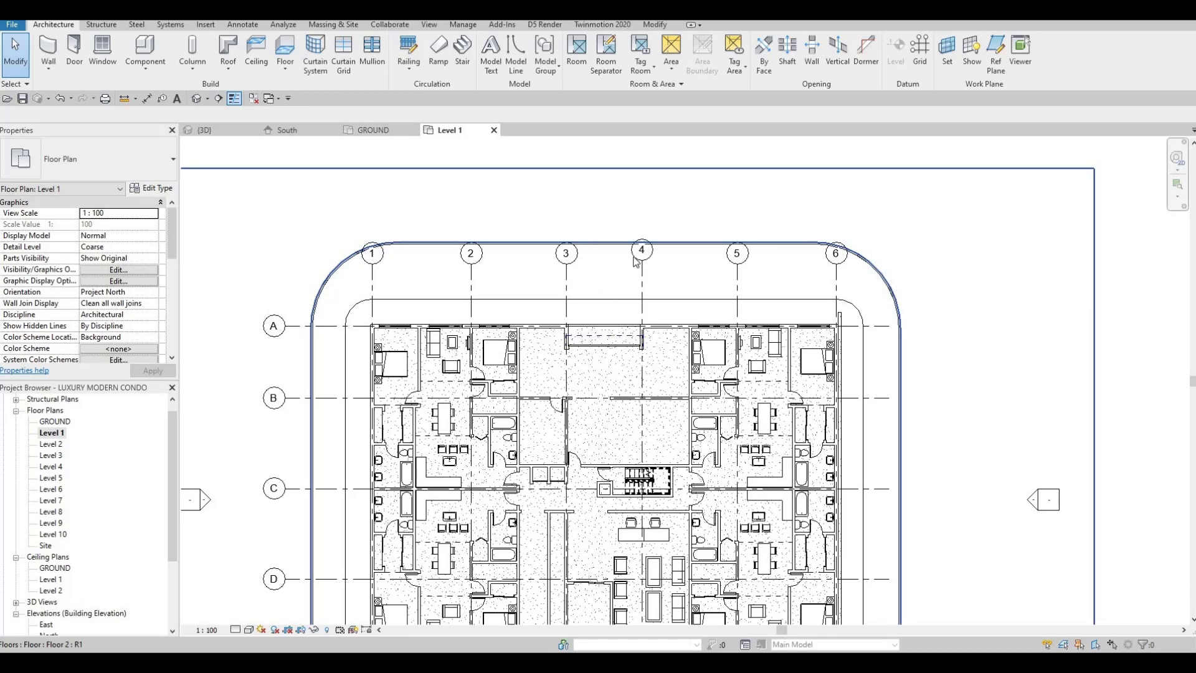
- Switch from the Level 1 plan to the 3D view of the building
{"action": "middle_click_drag", "start_coordinate": [535, 285], "coordinate": [593, 178]}
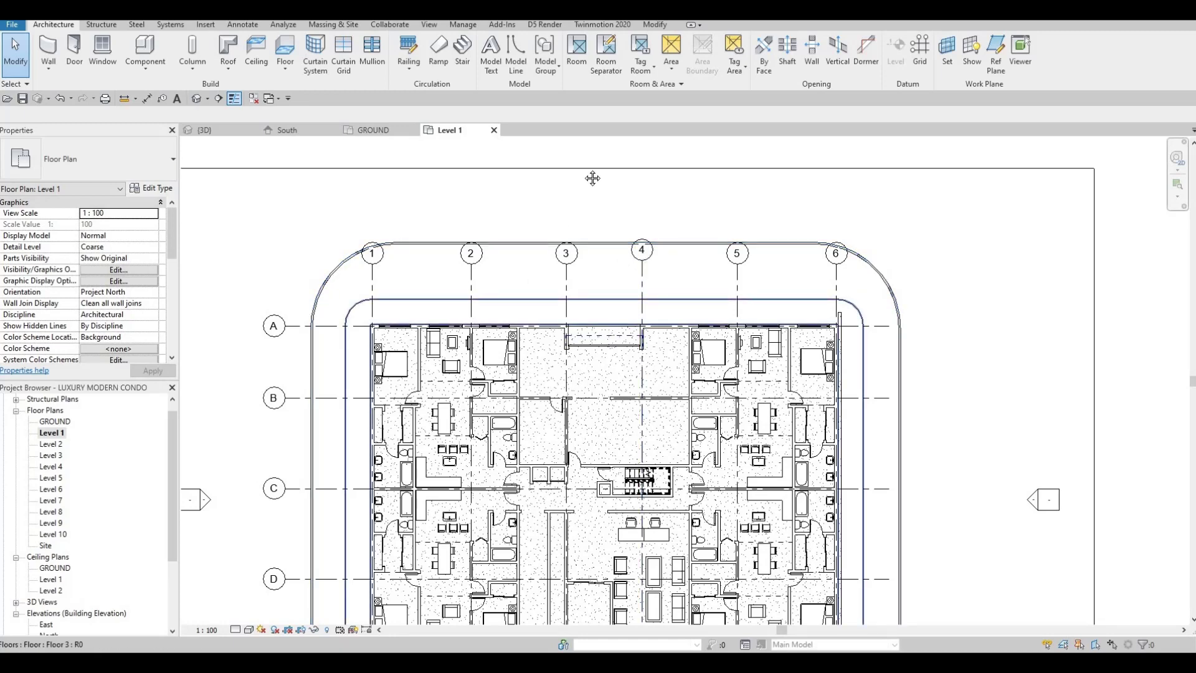
{"action": "scroll", "coordinate": [505, 227], "scroll_direction": "down", "scroll_amount": 1}
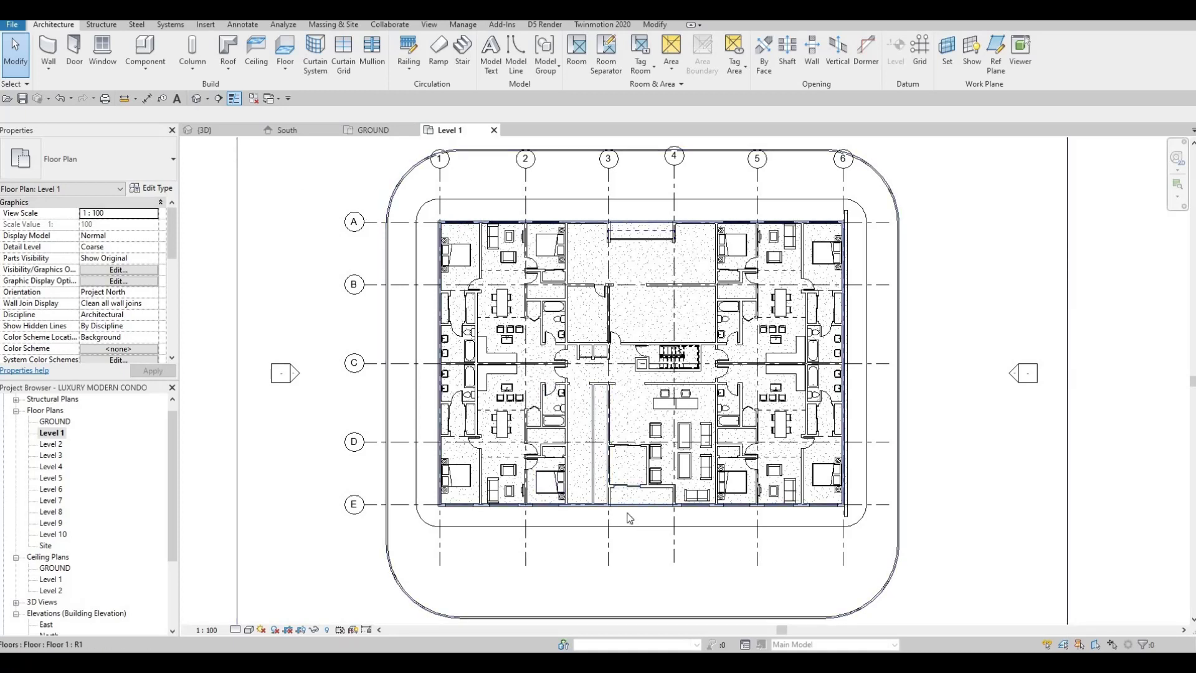
{"action": "left_click", "coordinate": [215, 130]}
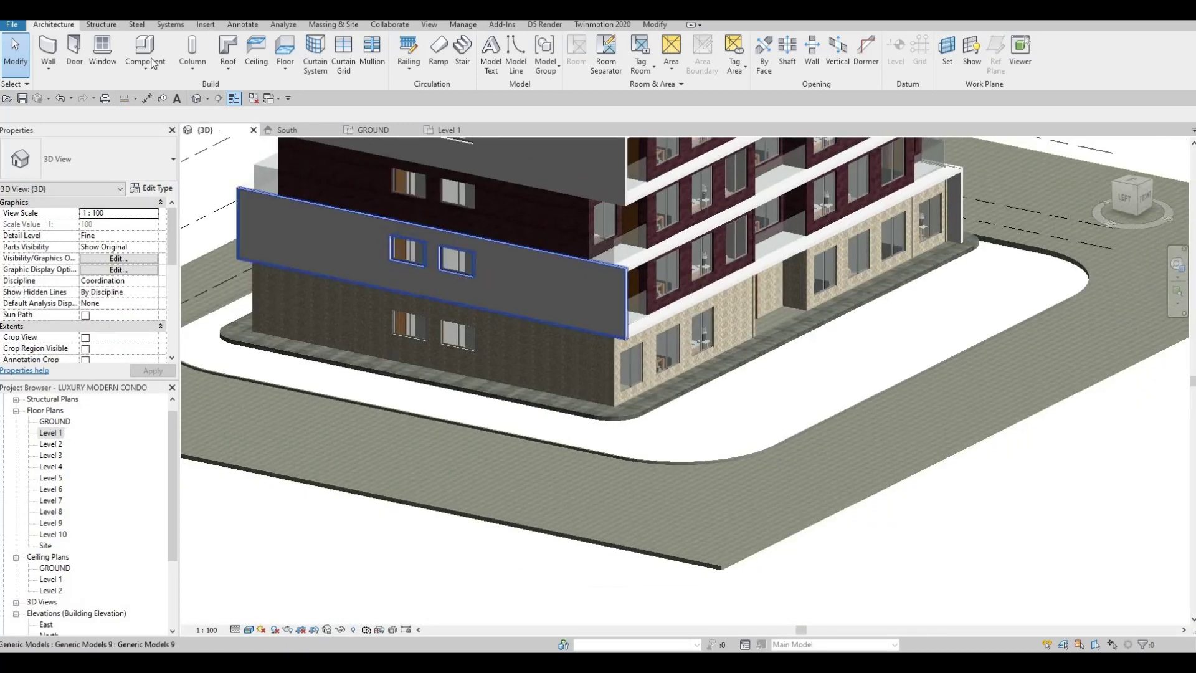
{"action": "left_click", "coordinate": [149, 80]}
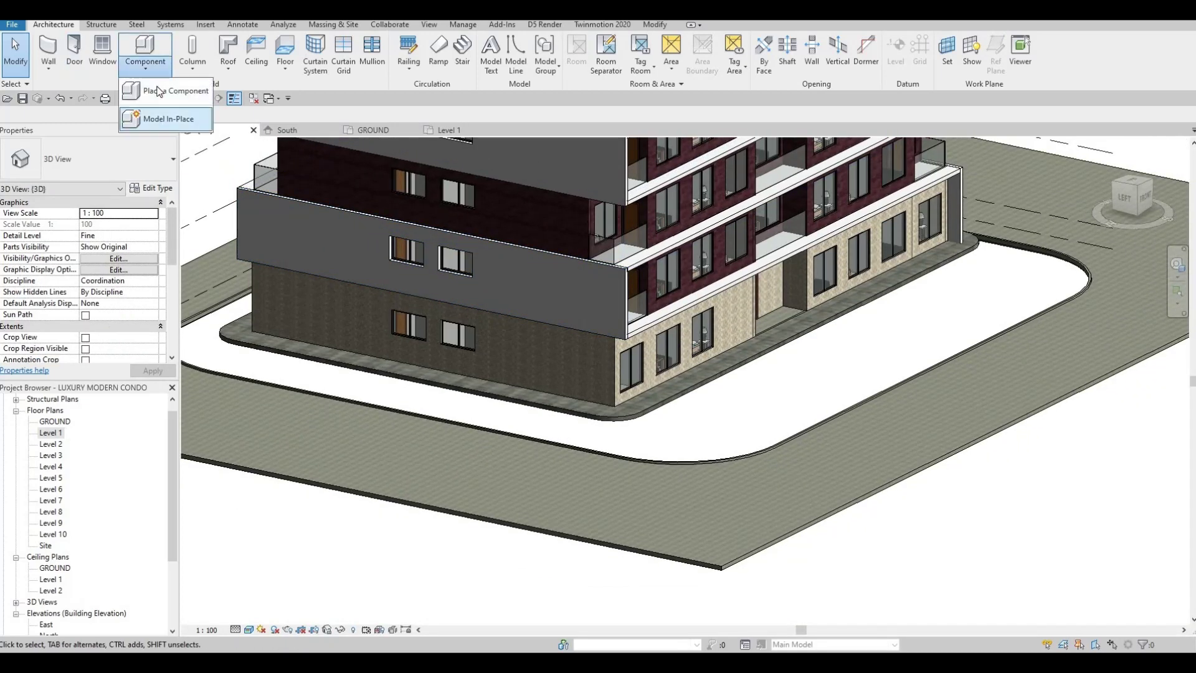
{"action": "key", "text": "Escape"}
{"action": "key", "text": "Escape"}
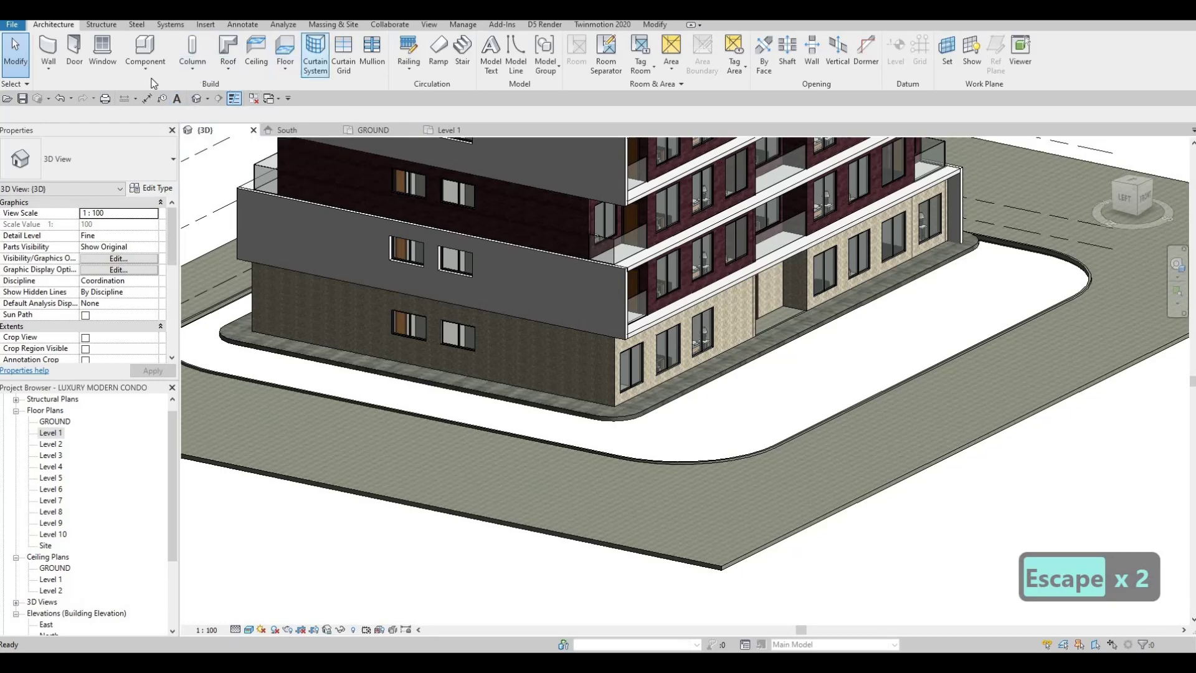
- Start an in-place model component in the Generic Models category and accept the suggested name
{"action": "left_click", "coordinate": [146, 68]}
{"action": "left_click", "coordinate": [175, 117]}
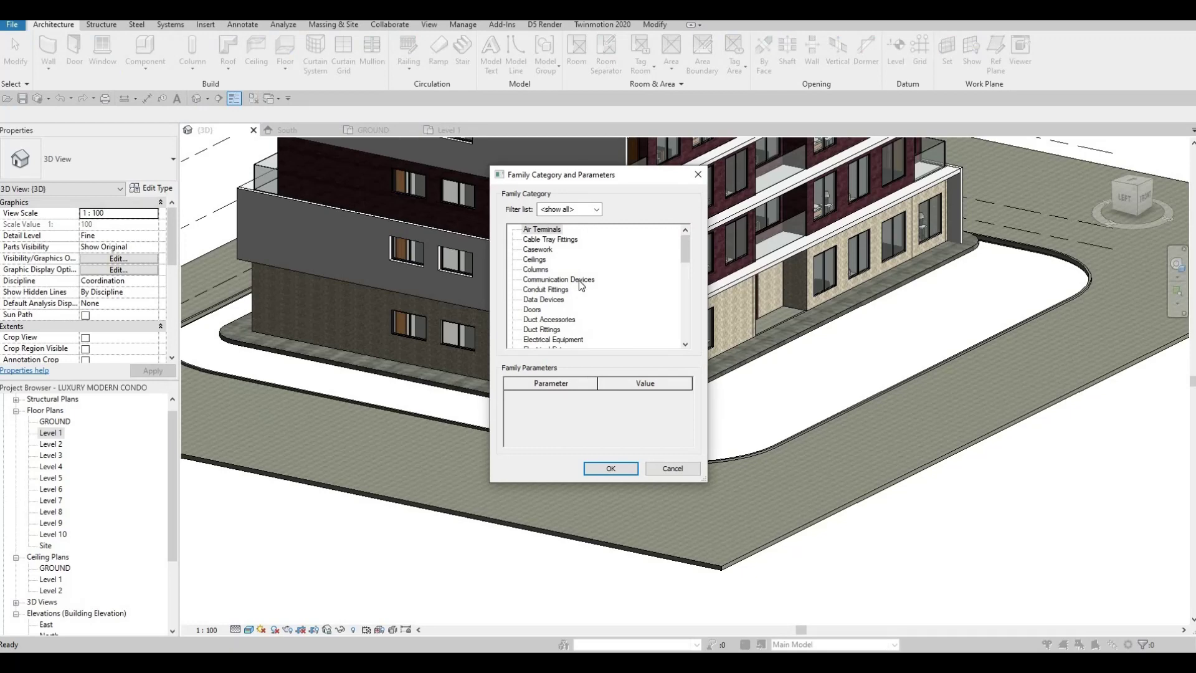
{"action": "scroll", "coordinate": [581, 285], "scroll_direction": "down", "scroll_amount": 3}
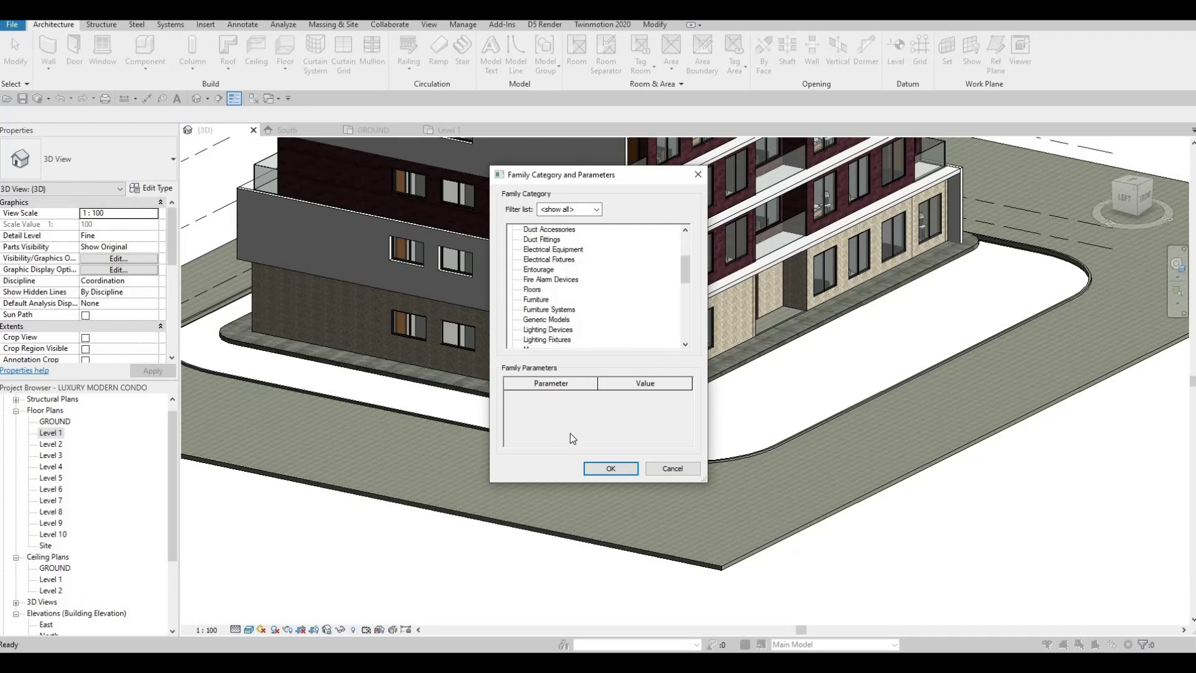
{"action": "left_click", "coordinate": [600, 468]}
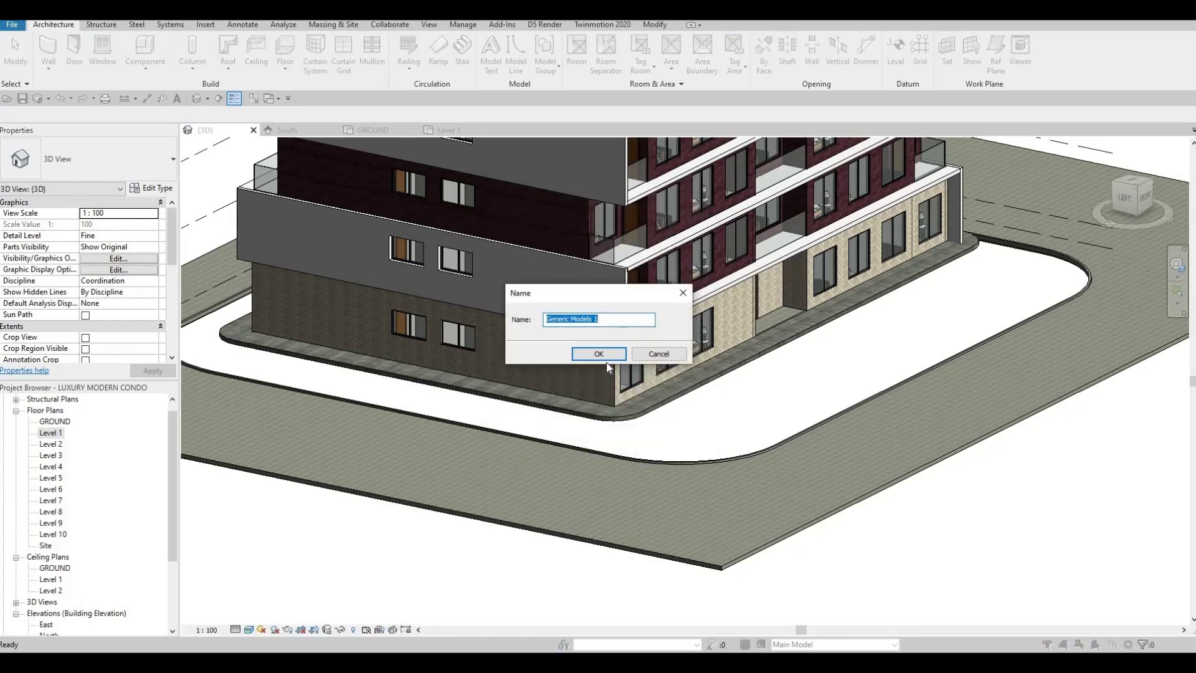
{"action": "left_click", "coordinate": [600, 354]}
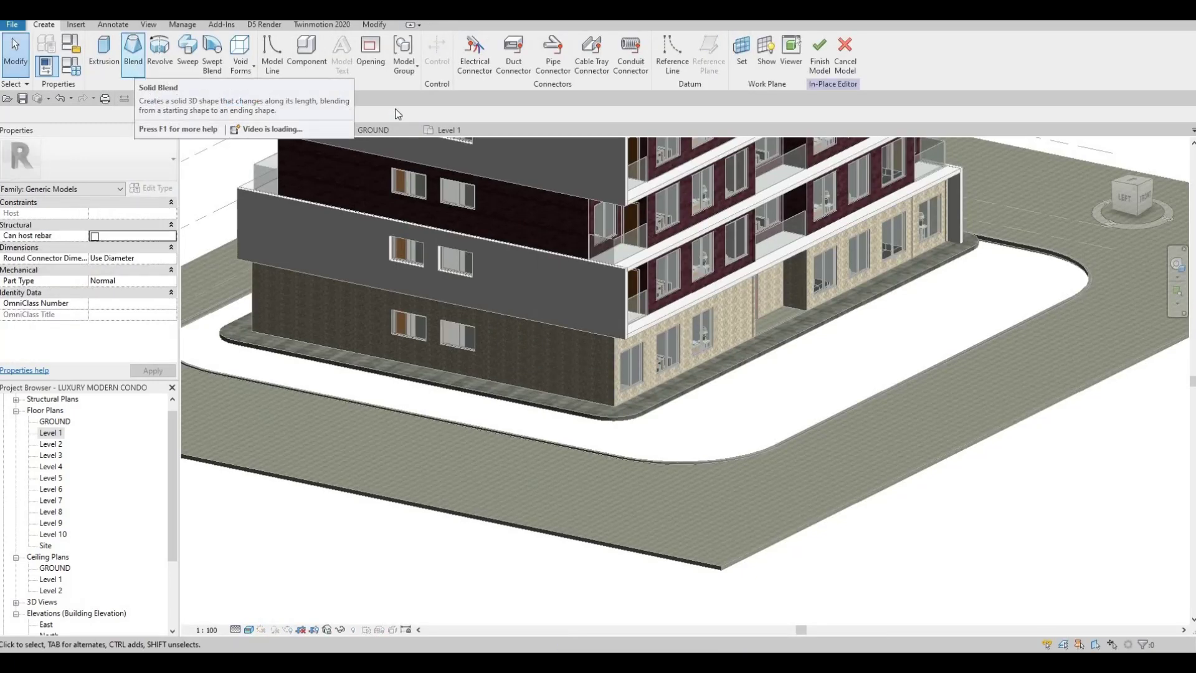
- Start a solid Blend and pick the raised border's straight outer edge along the dark stone wall for its base boundary
{"action": "left_click", "coordinate": [132, 51]}
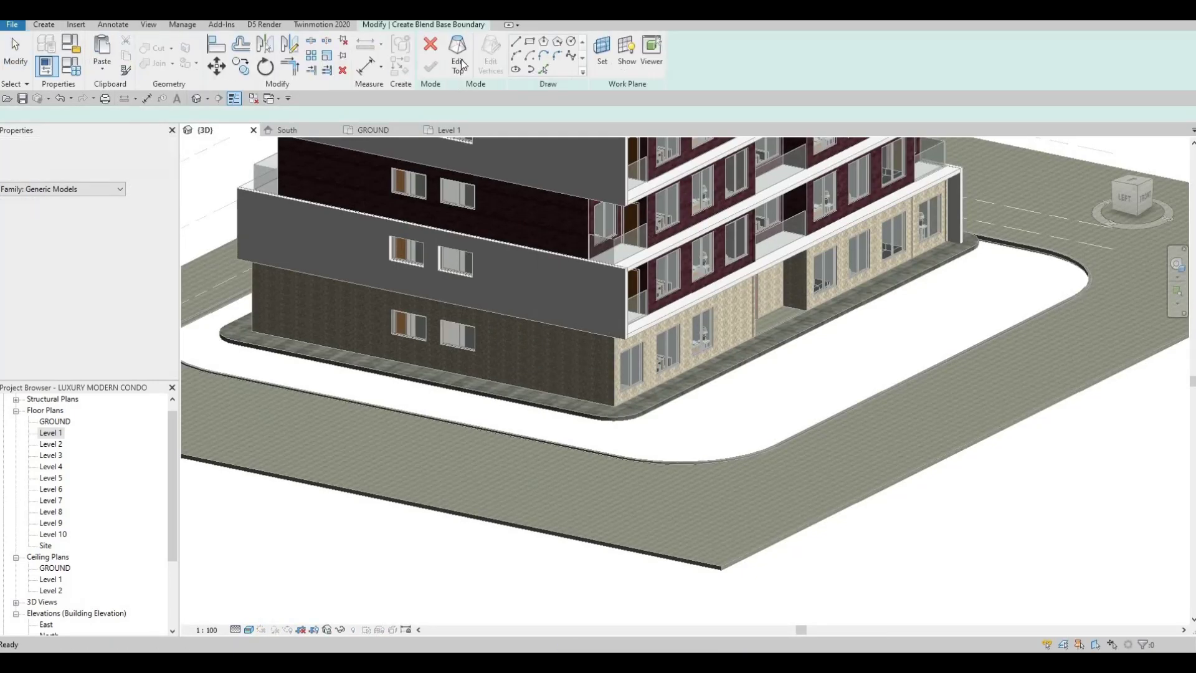
{"action": "left_click", "coordinate": [543, 69]}
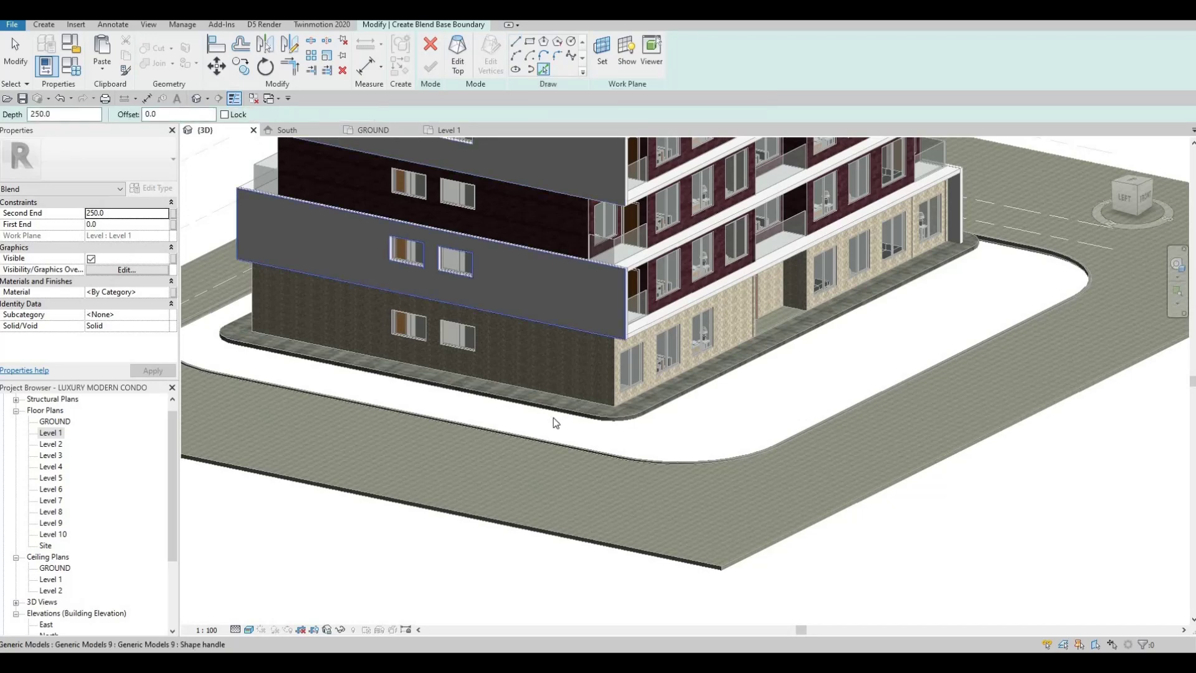
{"action": "scroll", "coordinate": [553, 417], "scroll_direction": "up", "scroll_amount": 3}
{"action": "key", "text": "Tab"}
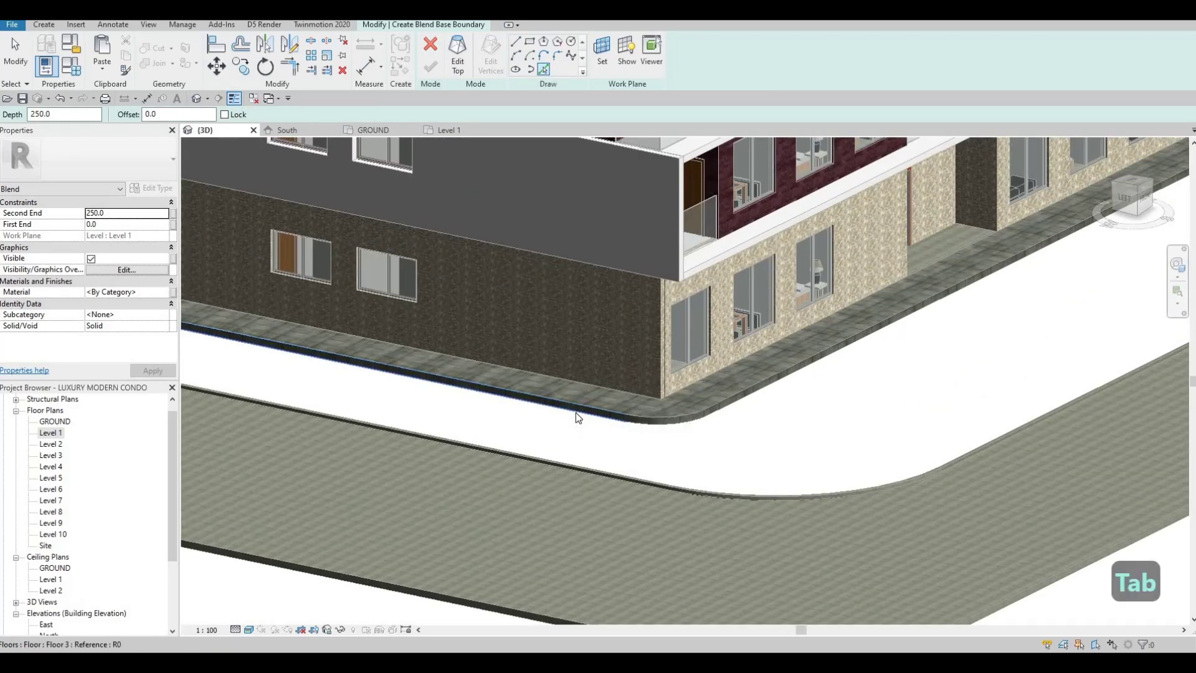
{"action": "left_click", "coordinate": [576, 413]}
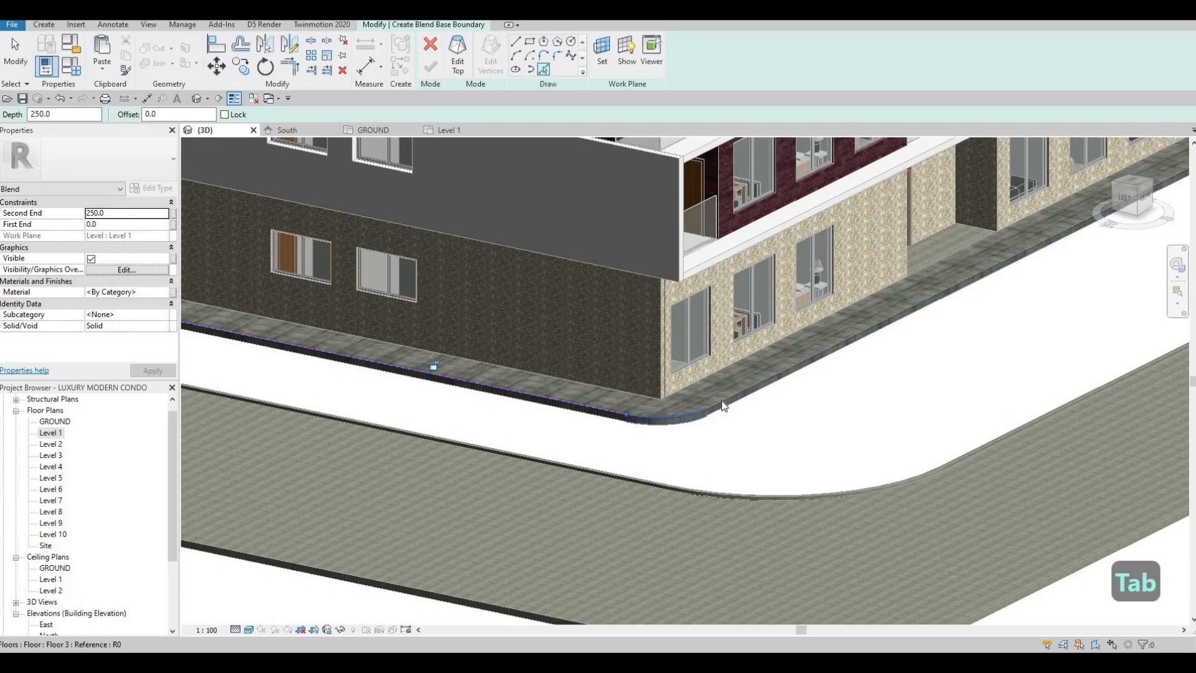
- Pick the sidewalk's outer curb edges around two consecutive building corners and the adjoining straight sides for the blend's base boundary
{"action": "left_click", "coordinate": [698, 415]}
{"action": "left_click", "coordinate": [779, 376]}
{"action": "scroll", "coordinate": [754, 426], "scroll_direction": "down", "scroll_amount": 3}
{"action": "middle_click_drag", "start_coordinate": [1059, 428], "coordinate": [885, 431], "text": "shift"}
{"action": "scroll", "coordinate": [1042, 419], "scroll_direction": "up", "scroll_amount": 4}
{"action": "left_click", "coordinate": [1041, 415]}
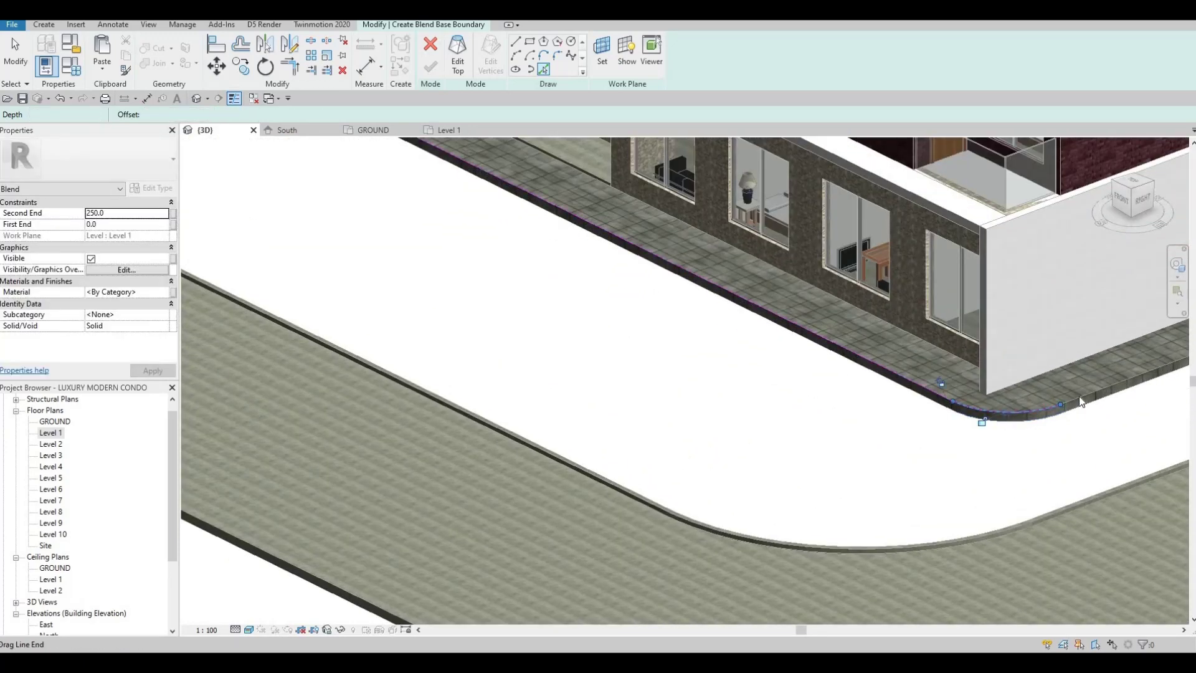
{"action": "left_click", "coordinate": [1081, 399]}
- Close the base boundary by picking the remaining rounded corner of the sidewalk's outer edge at the back of the building
{"action": "scroll", "coordinate": [878, 417], "scroll_direction": "down", "scroll_amount": 3}
{"action": "middle_click_drag", "start_coordinate": [1084, 433], "coordinate": [753, 449]}
{"action": "mouse_move", "coordinate": [629, 483]}
{"action": "middle_mouse_down", "text": "shift"}
{"action": "mouse_move", "coordinate": [1034, 392]}
{"action": "mouse_move", "coordinate": [940, 398]}
{"action": "middle_mouse_up", "text": "shift"}
{"action": "scroll", "coordinate": [940, 399], "scroll_direction": "up", "scroll_amount": 4}
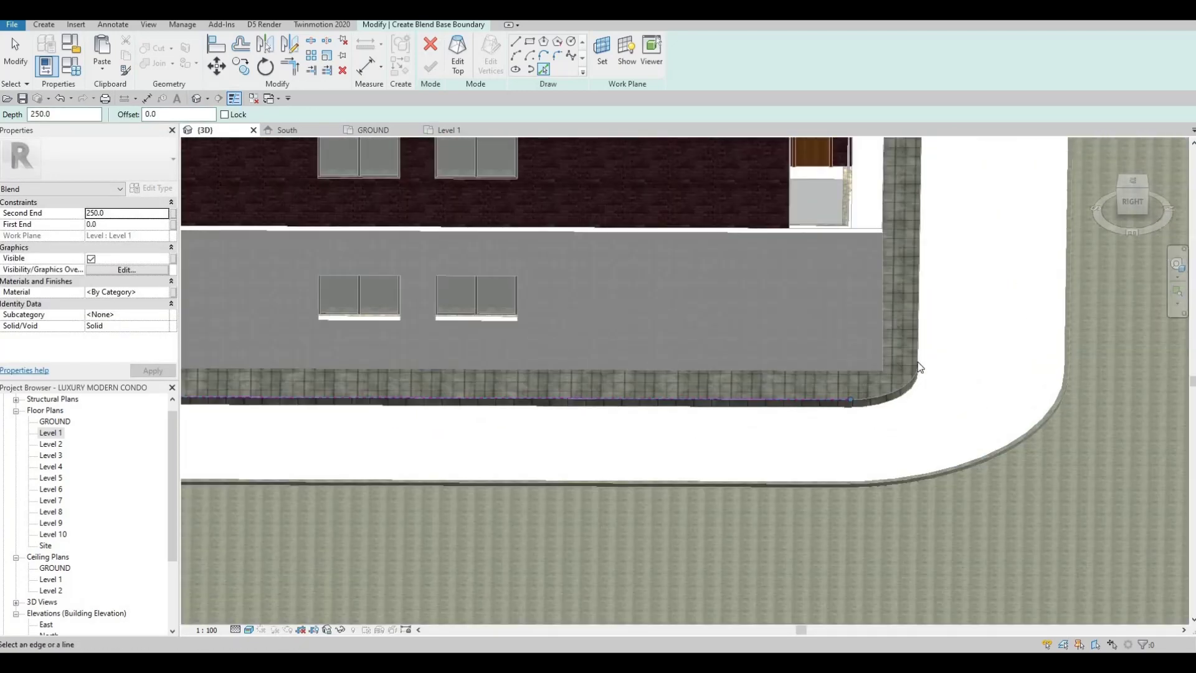
{"action": "mouse_move", "coordinate": [924, 348]}
{"action": "middle_mouse_down", "text": "shift"}
{"action": "mouse_move", "coordinate": [740, 326]}
{"action": "mouse_move", "coordinate": [193, 592]}
{"action": "mouse_move", "coordinate": [563, 471]}
{"action": "mouse_move", "coordinate": [584, 381]}
{"action": "middle_mouse_up", "text": "shift"}
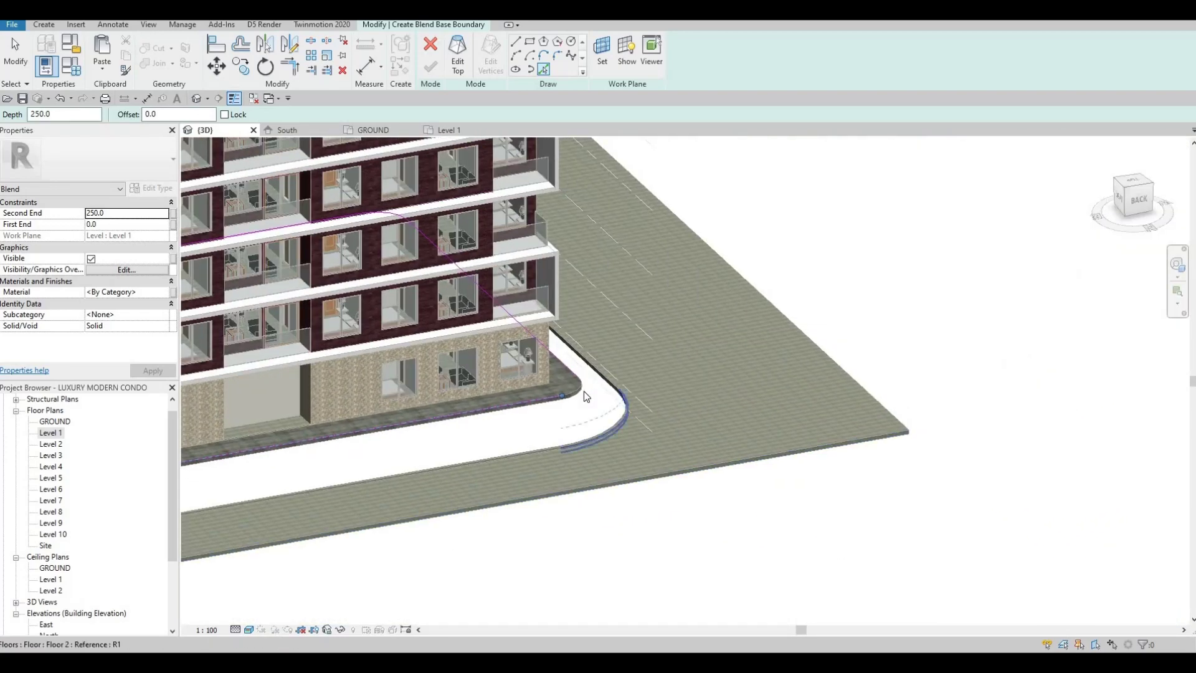
{"action": "scroll", "coordinate": [585, 391], "scroll_direction": "up", "scroll_amount": 3}
{"action": "left_click", "coordinate": [578, 393]}
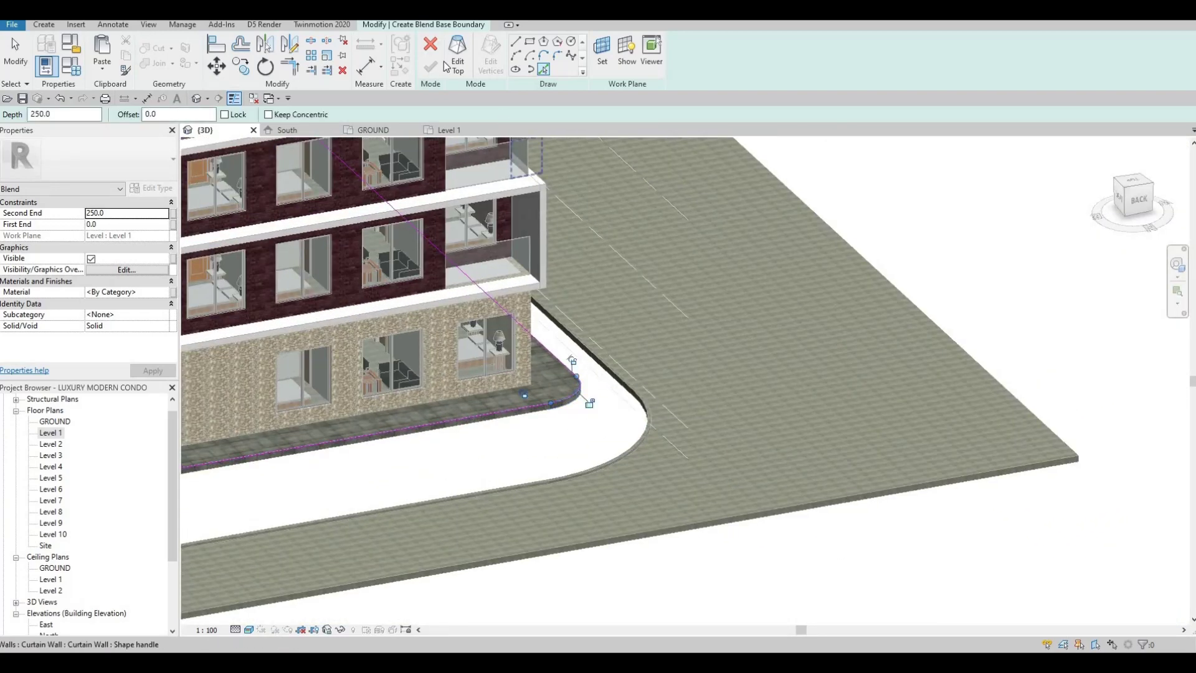
- Switch to the blend's top boundary and set its work plane to Level : GROUND
{"action": "middle_click_drag", "start_coordinate": [625, 438], "coordinate": [436, 558], "text": "shift"}
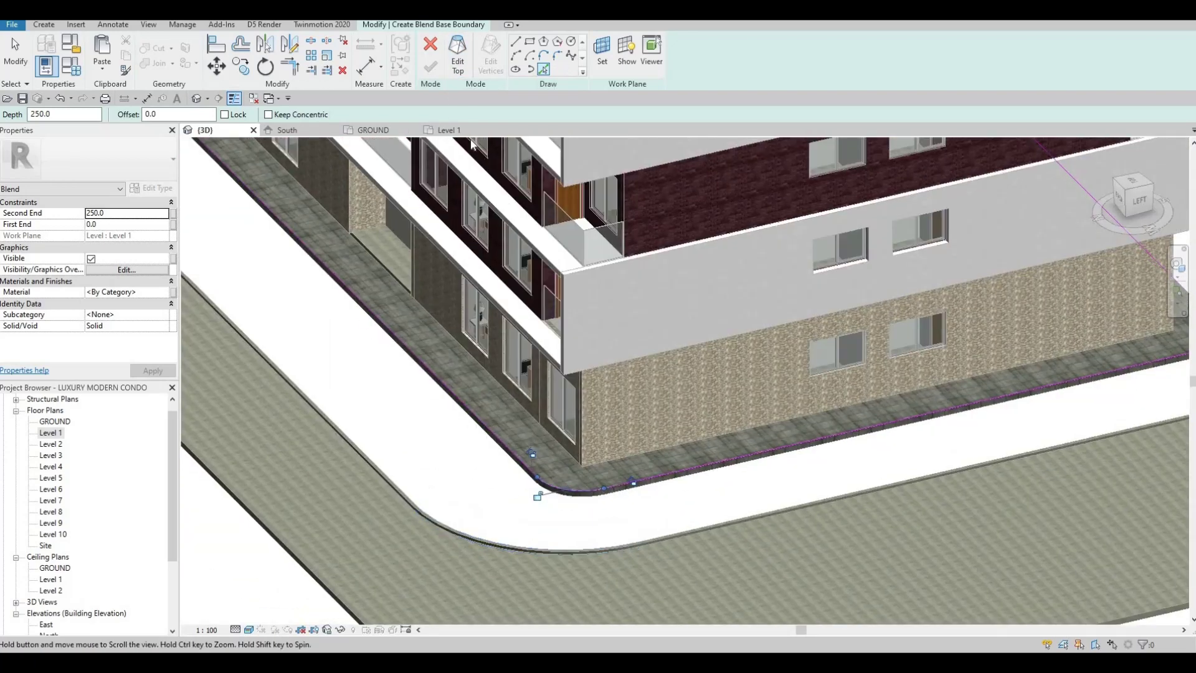
{"action": "middle_click_drag", "start_coordinate": [511, 473], "coordinate": [318, 483]}
{"action": "scroll", "coordinate": [318, 483], "scroll_direction": "down", "scroll_amount": 1}
{"action": "left_click", "coordinate": [457, 56]}
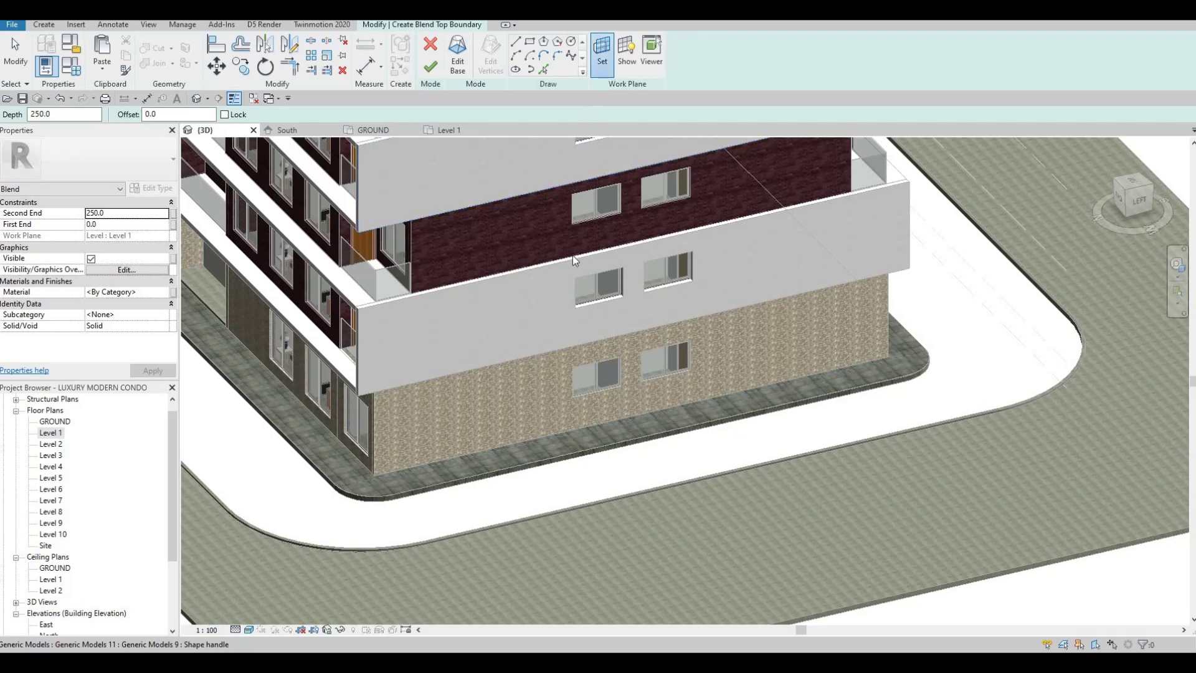
{"action": "left_click", "coordinate": [608, 332]}
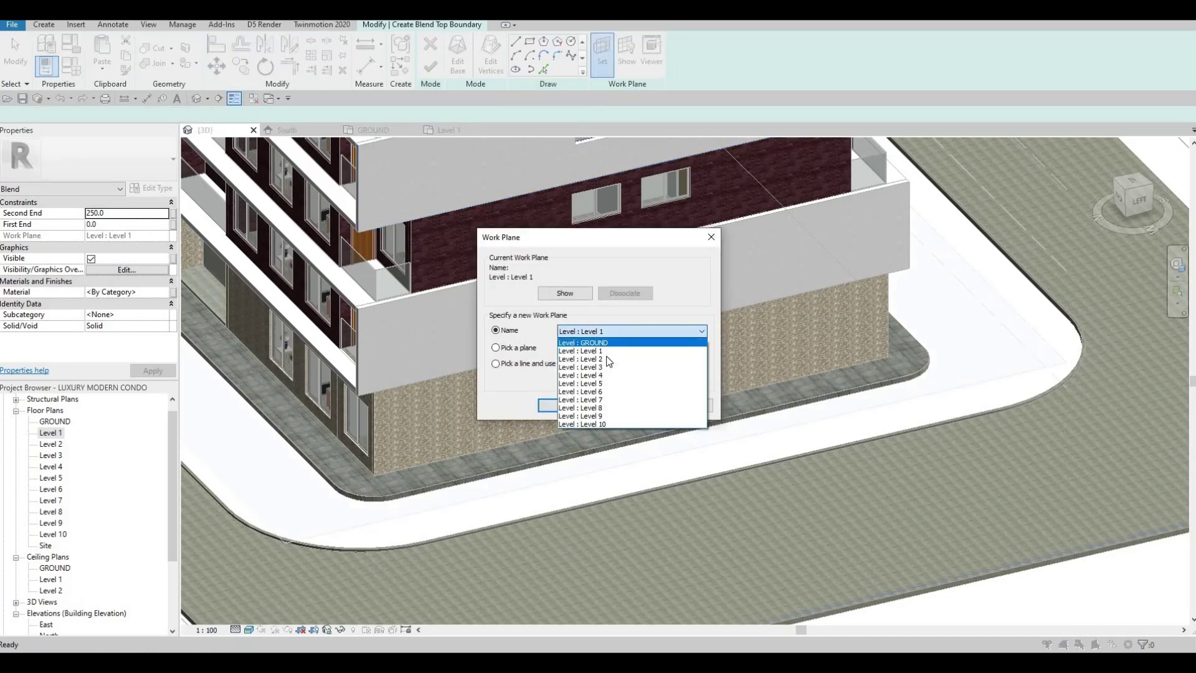
{"action": "left_click", "coordinate": [582, 343]}
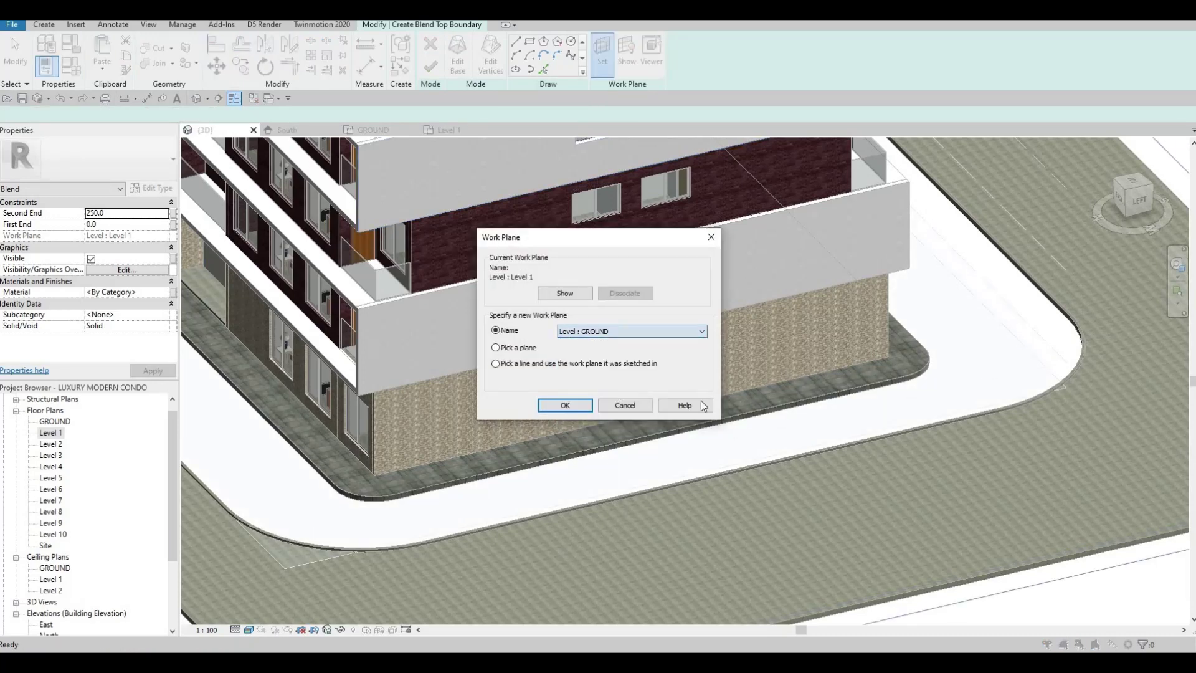
{"action": "left_click", "coordinate": [582, 407]}
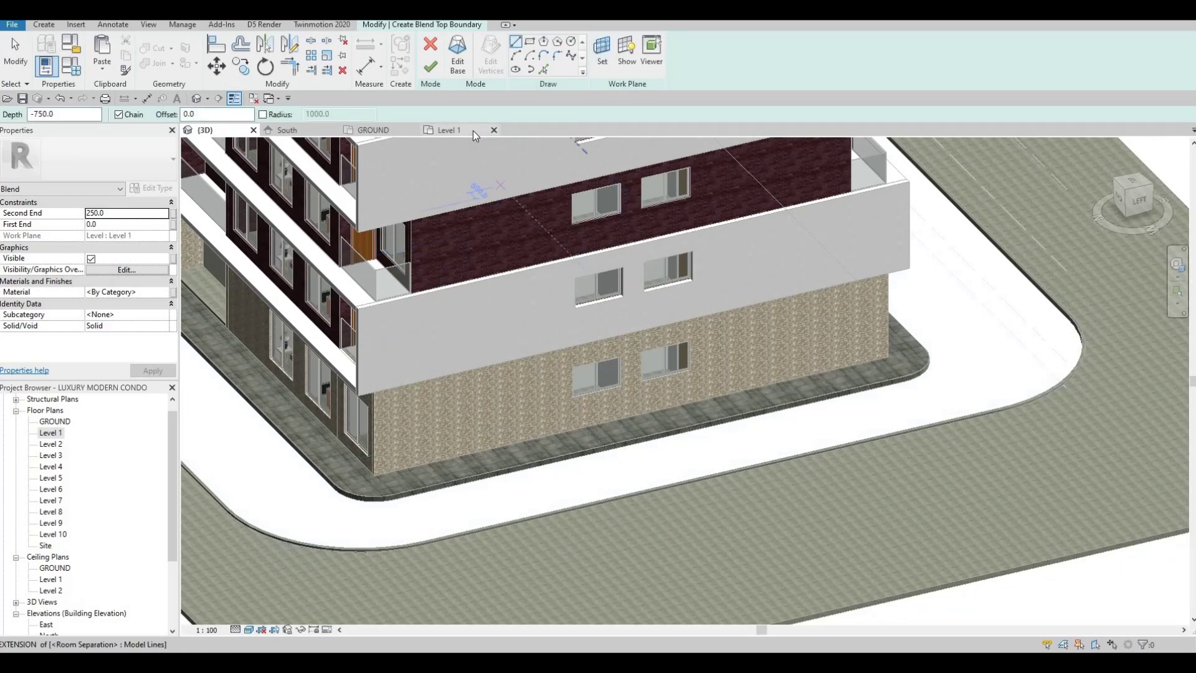
- Set the blend's second end to 200 and assign the Grass material to it
{"action": "key", "text": "F1"}
{"action": "left_click", "coordinate": [116, 213]}
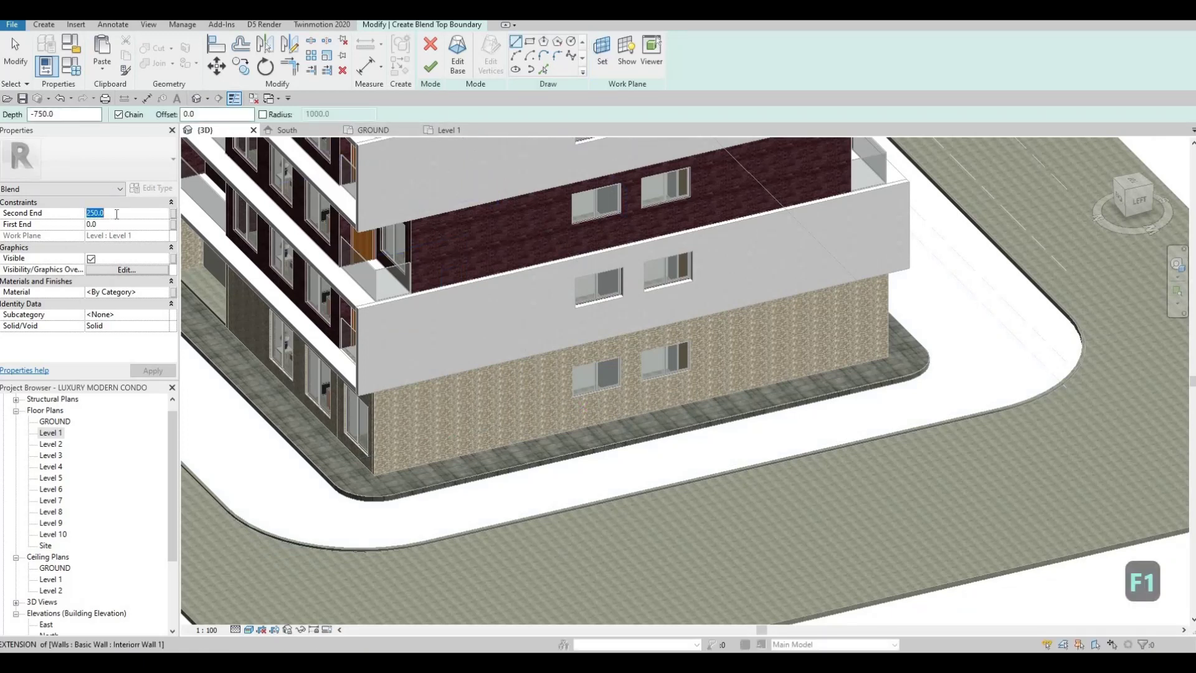
{"action": "type", "text": "200"}
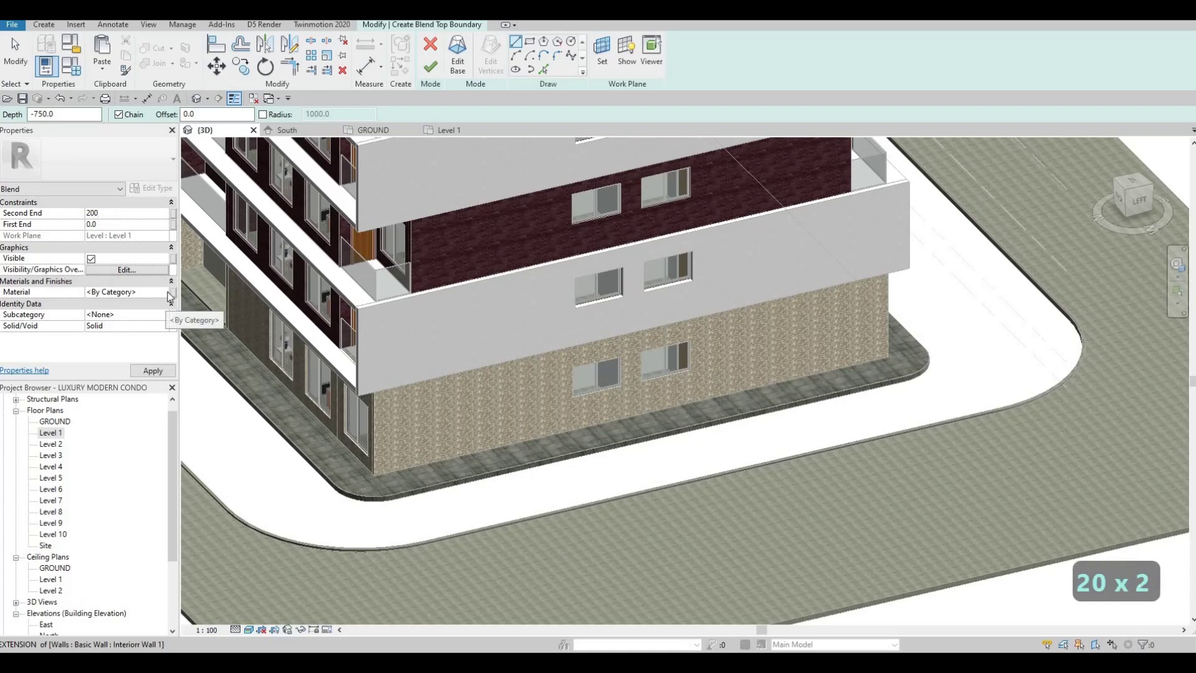
{"action": "left_click", "coordinate": [170, 293]}
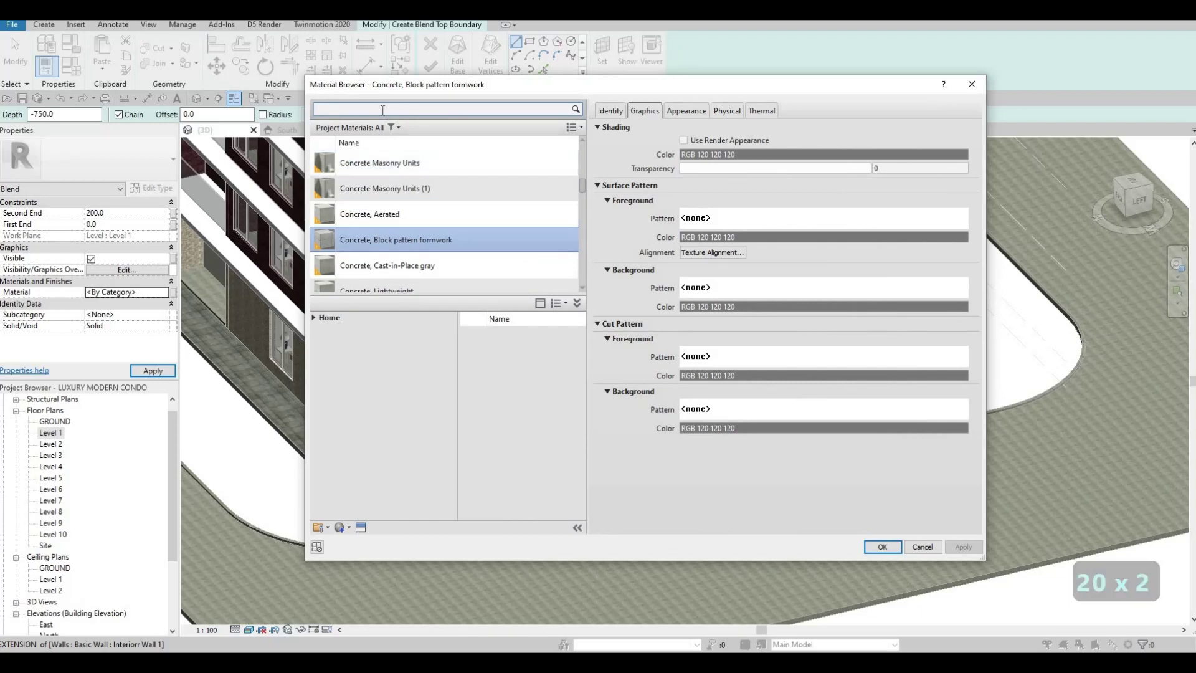
{"action": "type", "text": "GRA"}
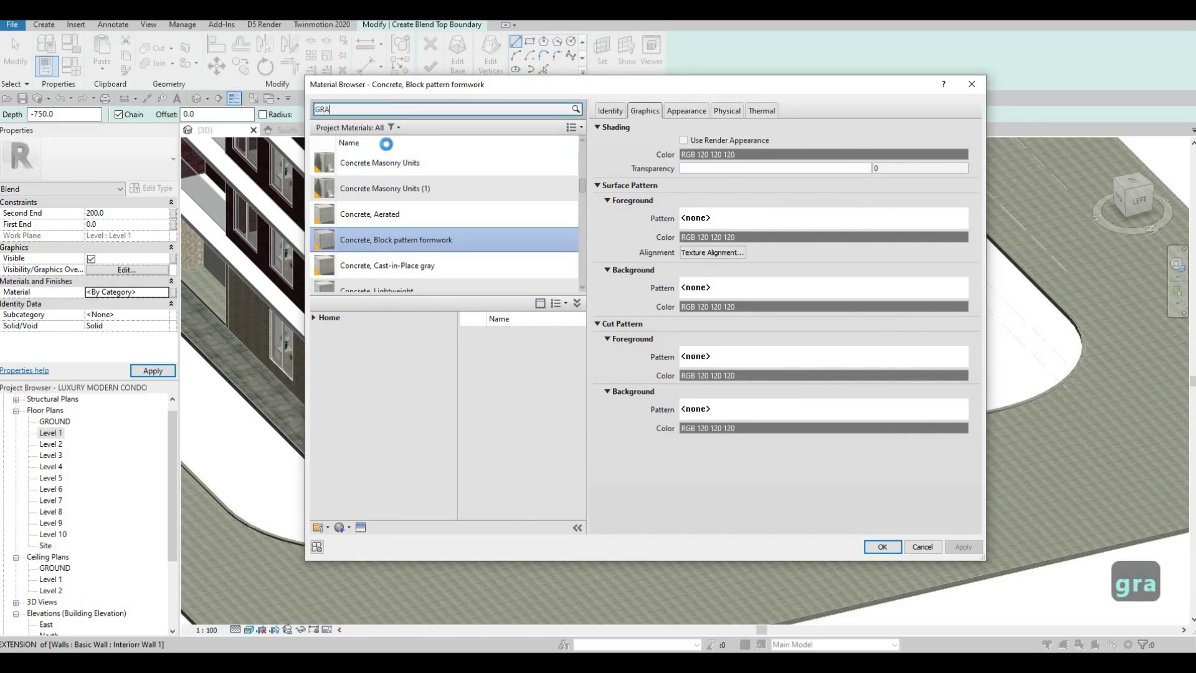
{"action": "type", "text": "SS"}
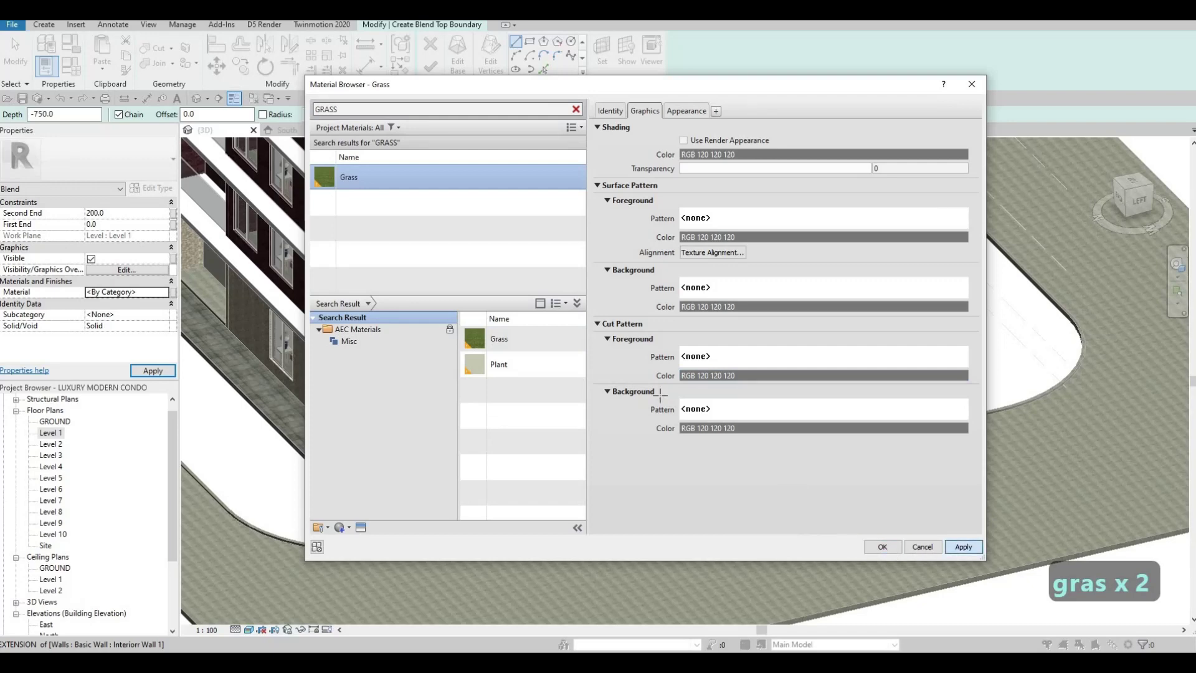
{"action": "left_click", "coordinate": [882, 547]}
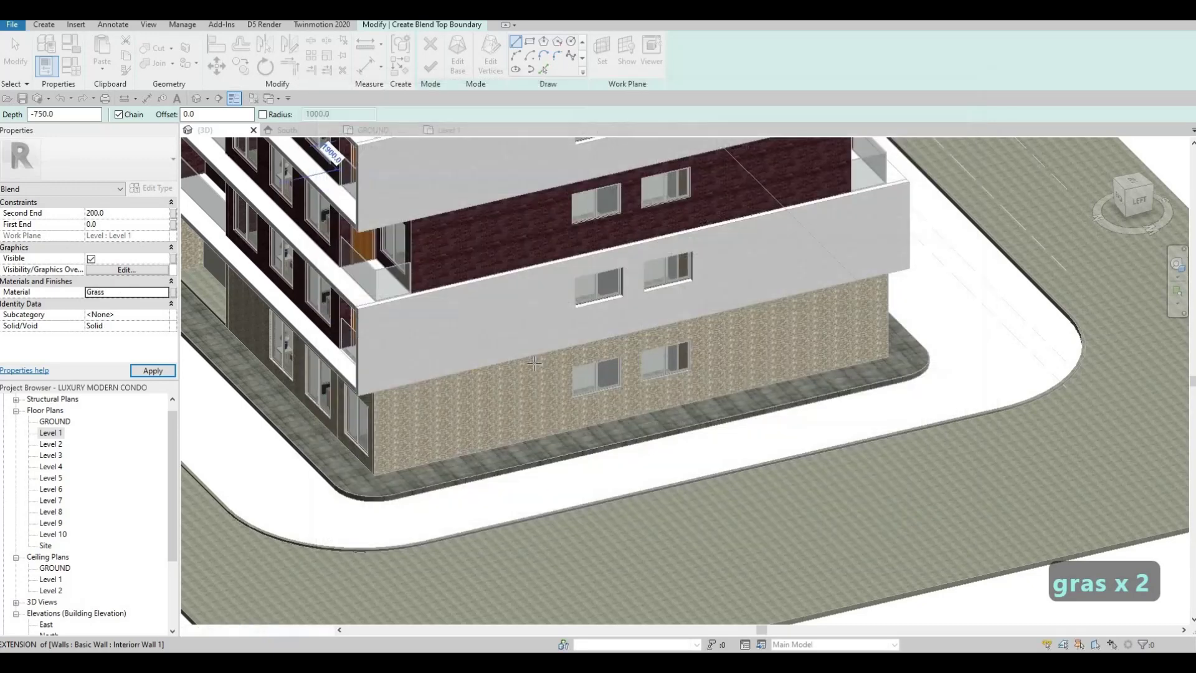
- Pick the road's inner curb along the straight left side and its rounded corner for the top boundary
{"action": "left_click", "coordinate": [540, 67]}
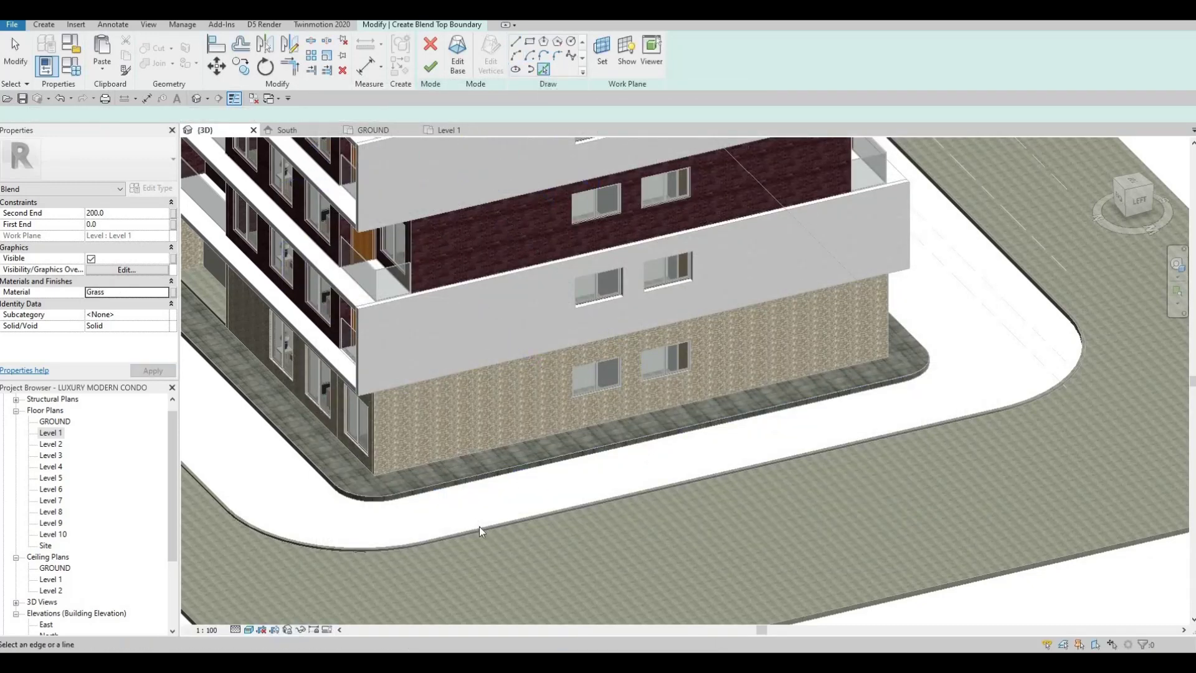
{"action": "scroll", "coordinate": [480, 531], "scroll_direction": "up", "scroll_amount": 5}
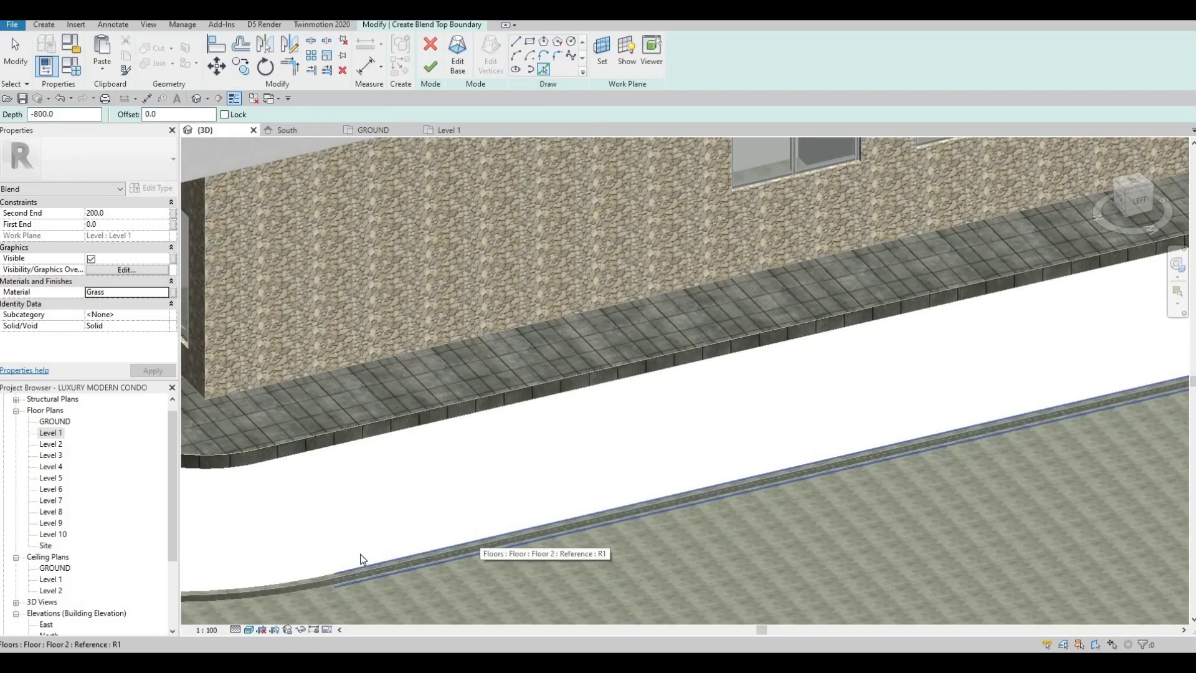
{"action": "left_click", "coordinate": [360, 556]}
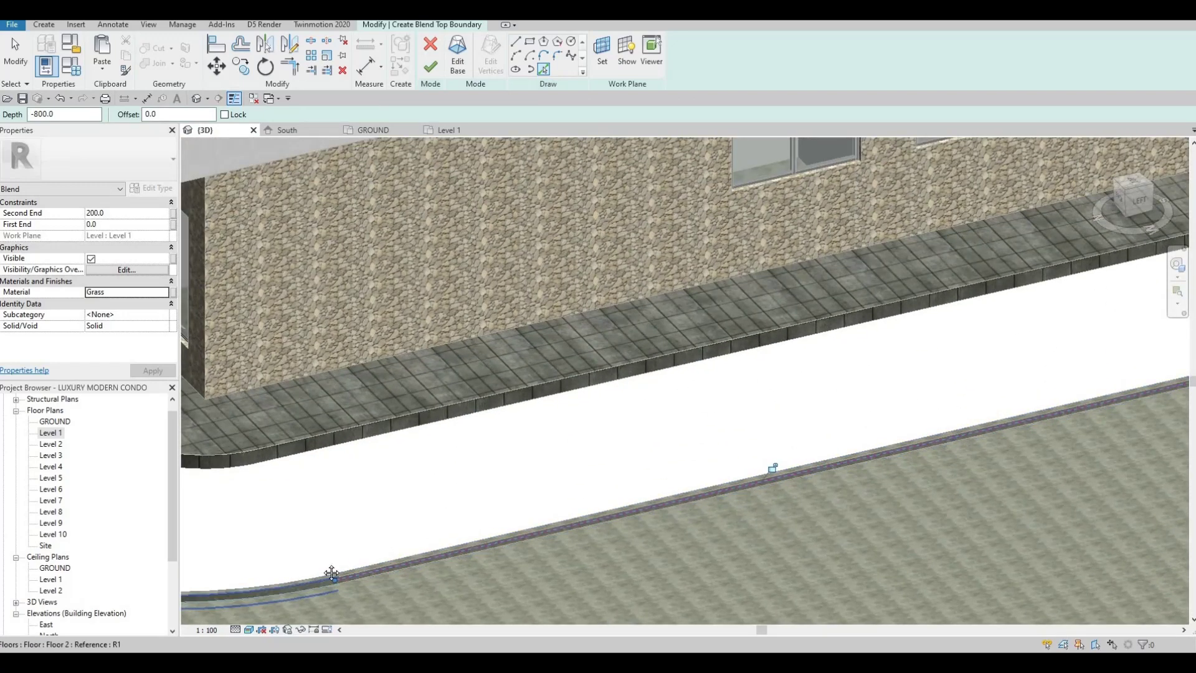
{"action": "left_click", "coordinate": [331, 573]}
{"action": "scroll", "coordinate": [486, 530], "scroll_direction": "up", "scroll_amount": 6}
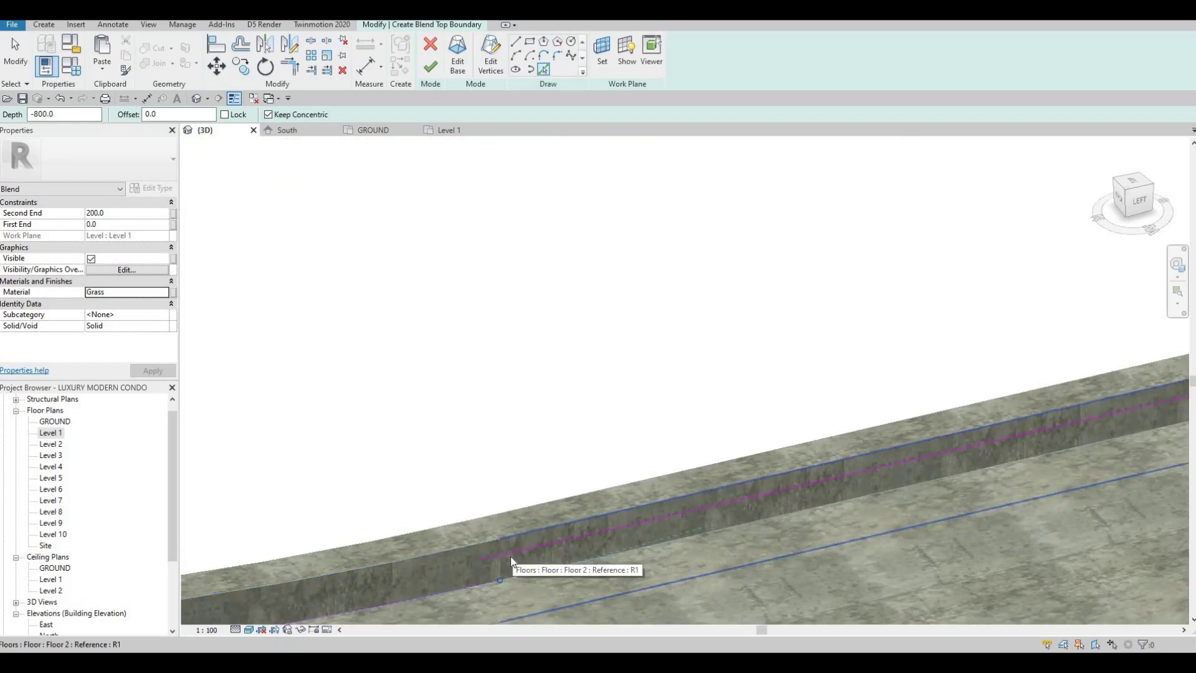
- Delete the top-boundary line that does not meet the corner arc on the curb's straight left side
{"action": "key", "text": "Escape"}
{"action": "key", "text": "Escape"}
{"action": "key", "text": "Tab"}
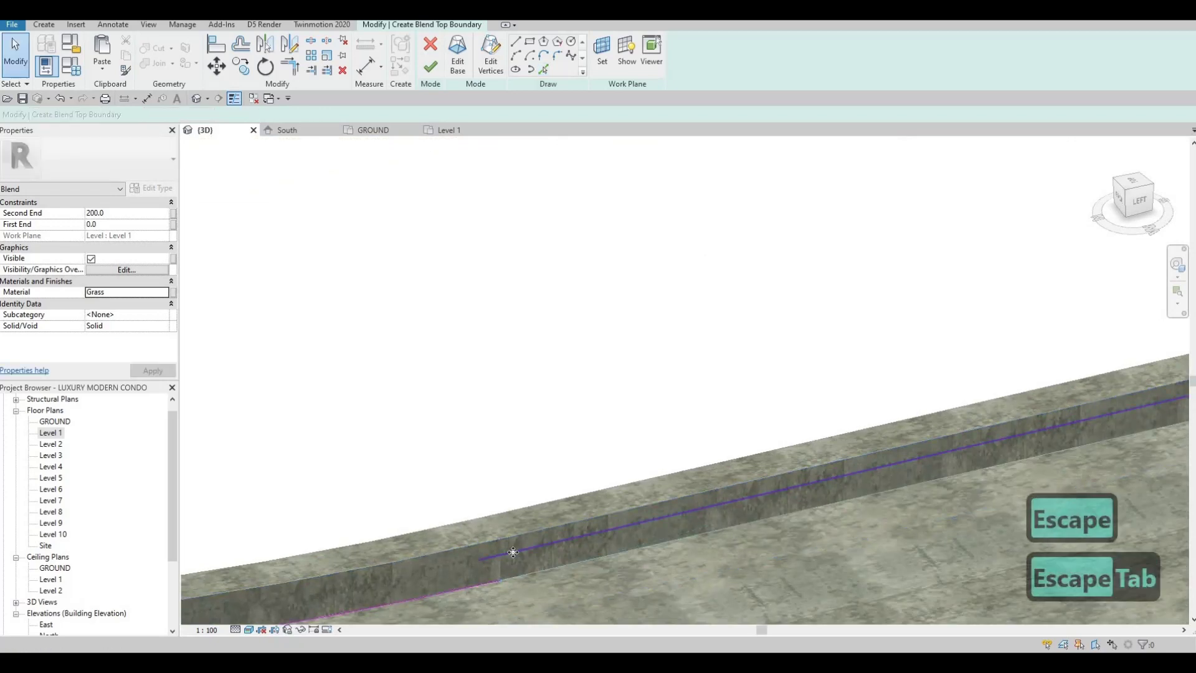
{"action": "left_click", "coordinate": [514, 551]}
{"action": "key", "text": "Delete"}
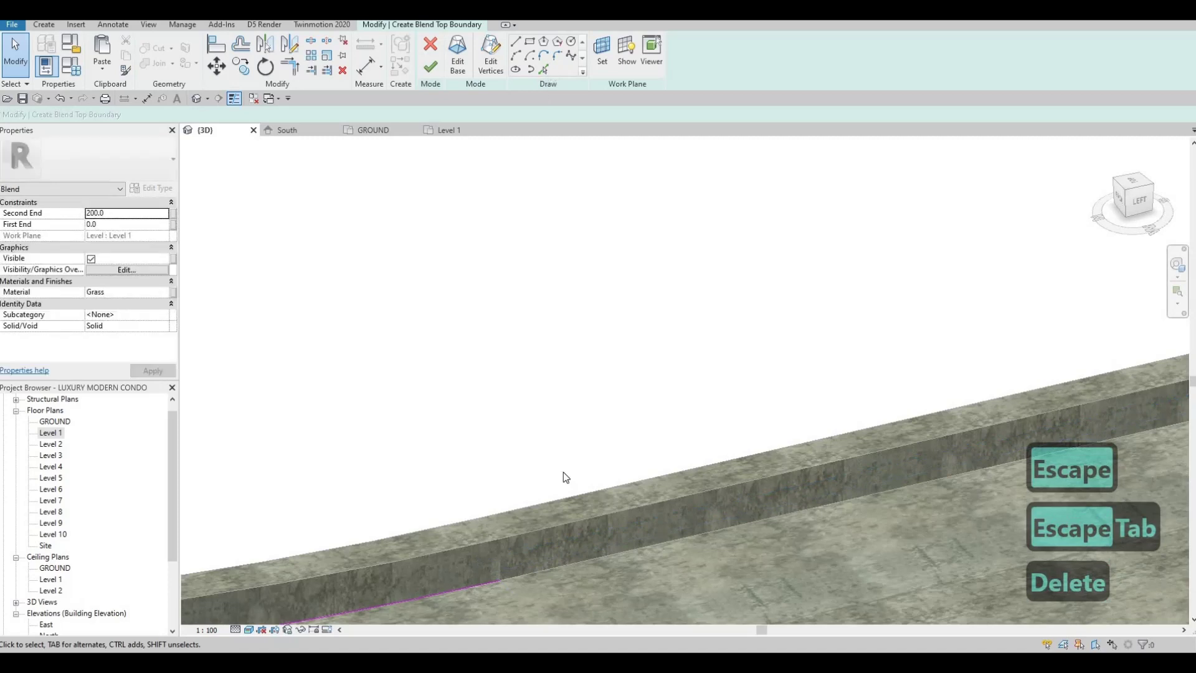
- Pick the curb's lower straight edge, the next rounded corner and the following straight side for the top boundary
{"action": "key", "text": "Return"}
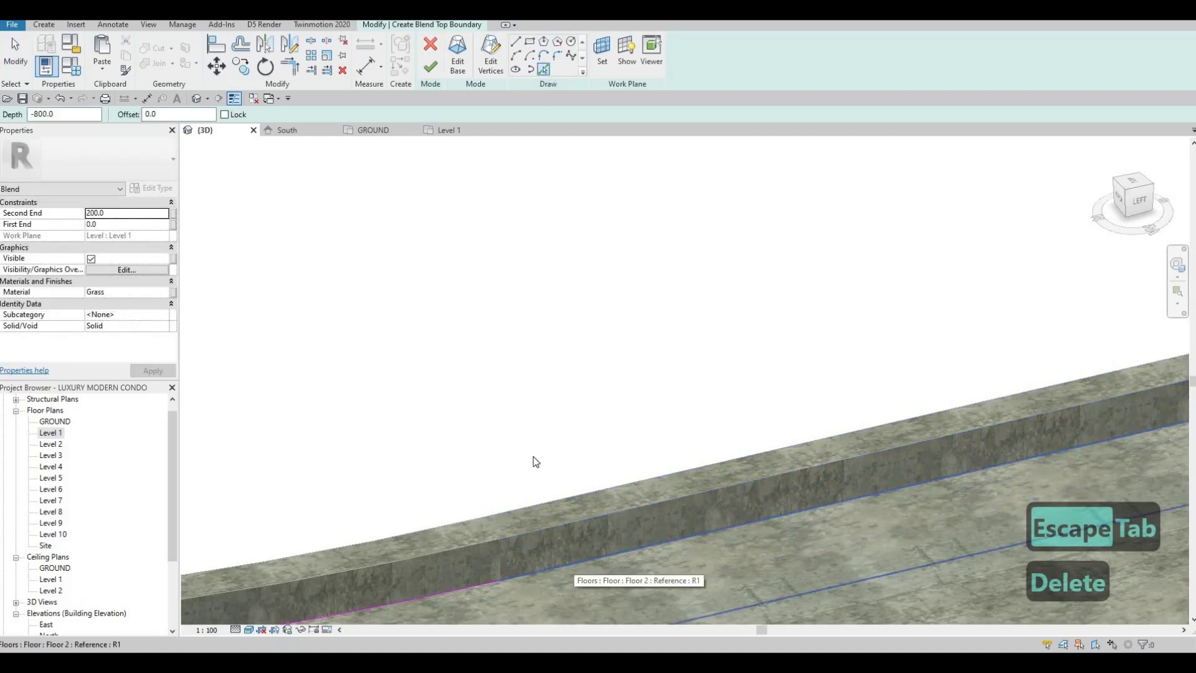
{"action": "middle_click_drag", "start_coordinate": [270, 558], "coordinate": [767, 376]}
{"action": "scroll", "coordinate": [768, 376], "scroll_direction": "up", "scroll_amount": 2}
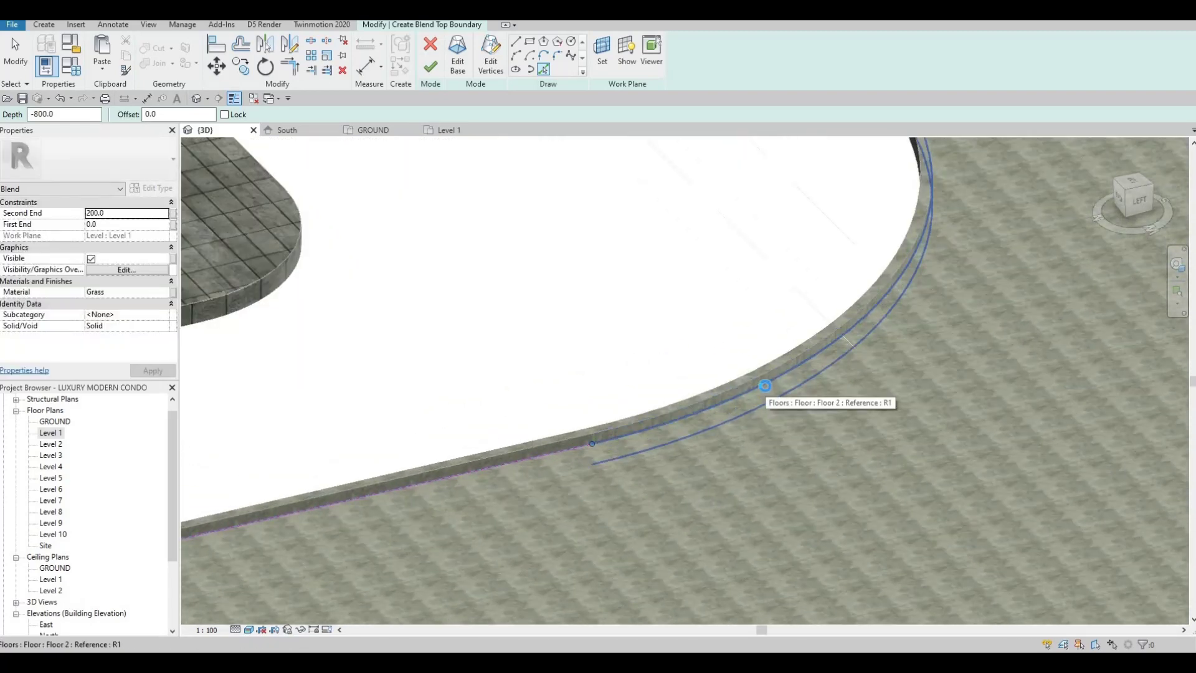
{"action": "key", "text": "Tab"}
{"action": "left_click", "coordinate": [789, 421]}
{"action": "mouse_move", "coordinate": [753, 410]}
{"action": "middle_mouse_down", "text": "shift"}
{"action": "mouse_move", "coordinate": [562, 409]}
{"action": "mouse_move", "coordinate": [967, 390]}
{"action": "mouse_move", "coordinate": [727, 371]}
{"action": "middle_mouse_up", "text": "shift"}
{"action": "scroll", "coordinate": [727, 367], "scroll_direction": "up", "scroll_amount": 3}
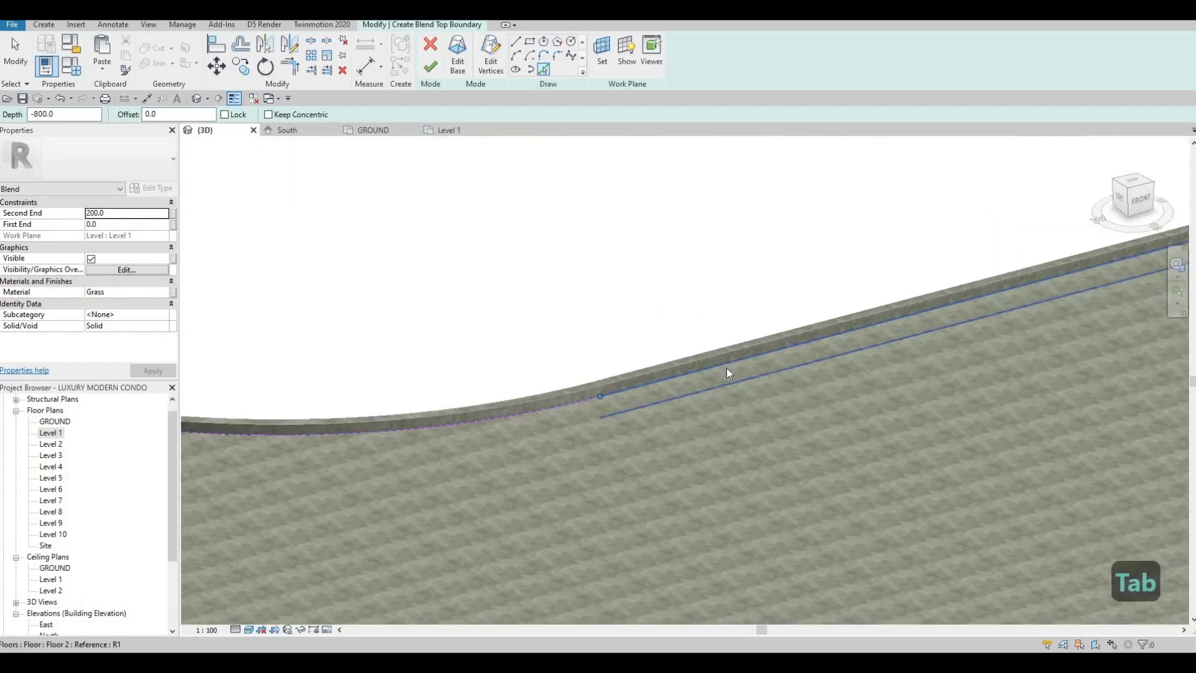
{"action": "key", "text": "Tab"}
{"action": "left_click", "coordinate": [707, 372]}
- Try to continue the top boundary around the road curb by picking the rounded corner beside the straight side
{"action": "scroll", "coordinate": [702, 382], "scroll_direction": "down", "scroll_amount": 3}
{"action": "middle_click_drag", "start_coordinate": [873, 393], "coordinate": [926, 404], "text": "shift"}
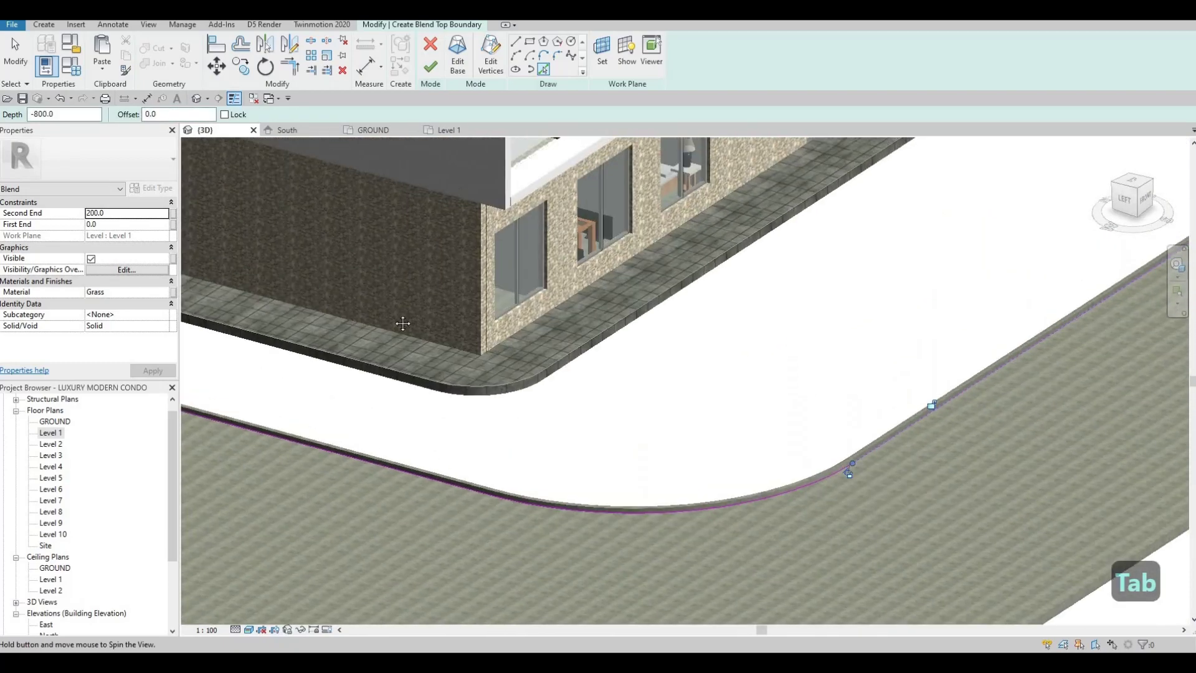
{"action": "scroll", "coordinate": [584, 376], "scroll_direction": "up", "scroll_amount": 3}
{"action": "scroll", "coordinate": [582, 372], "scroll_direction": "down", "scroll_amount": 3}
{"action": "middle_click_drag", "start_coordinate": [816, 408], "coordinate": [566, 379]}
{"action": "scroll", "coordinate": [565, 379], "scroll_direction": "up", "scroll_amount": 3}
{"action": "scroll", "coordinate": [581, 405], "scroll_direction": "up", "scroll_amount": 2}
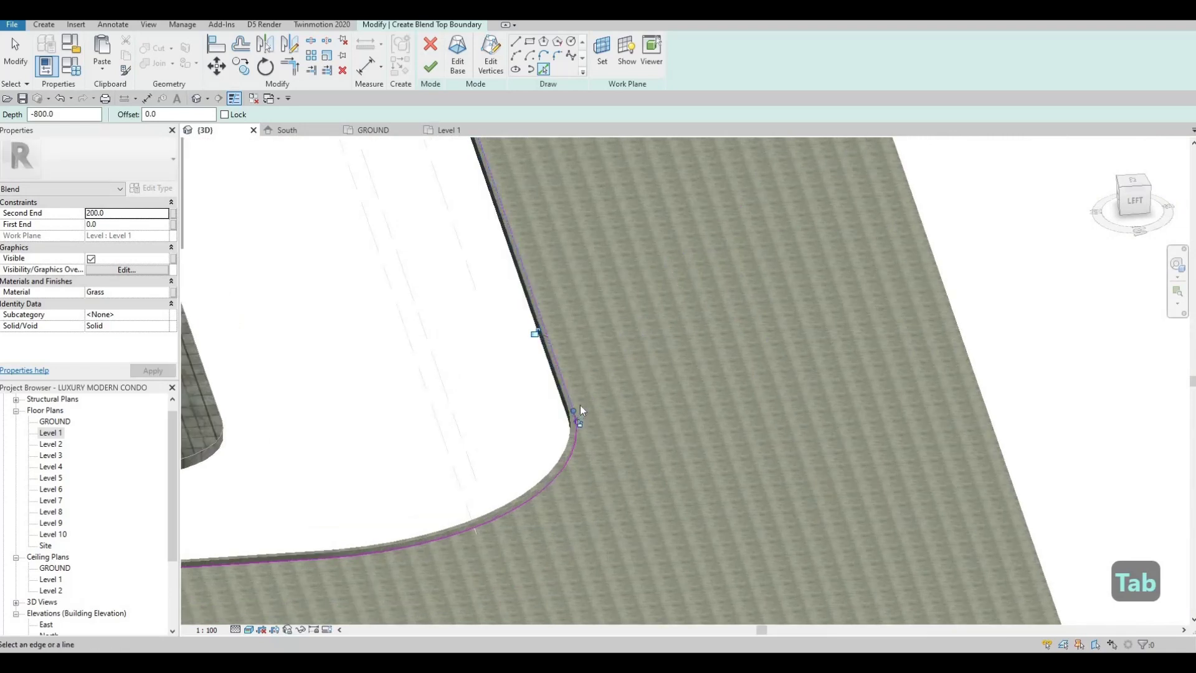
{"action": "key", "text": "Tab"}
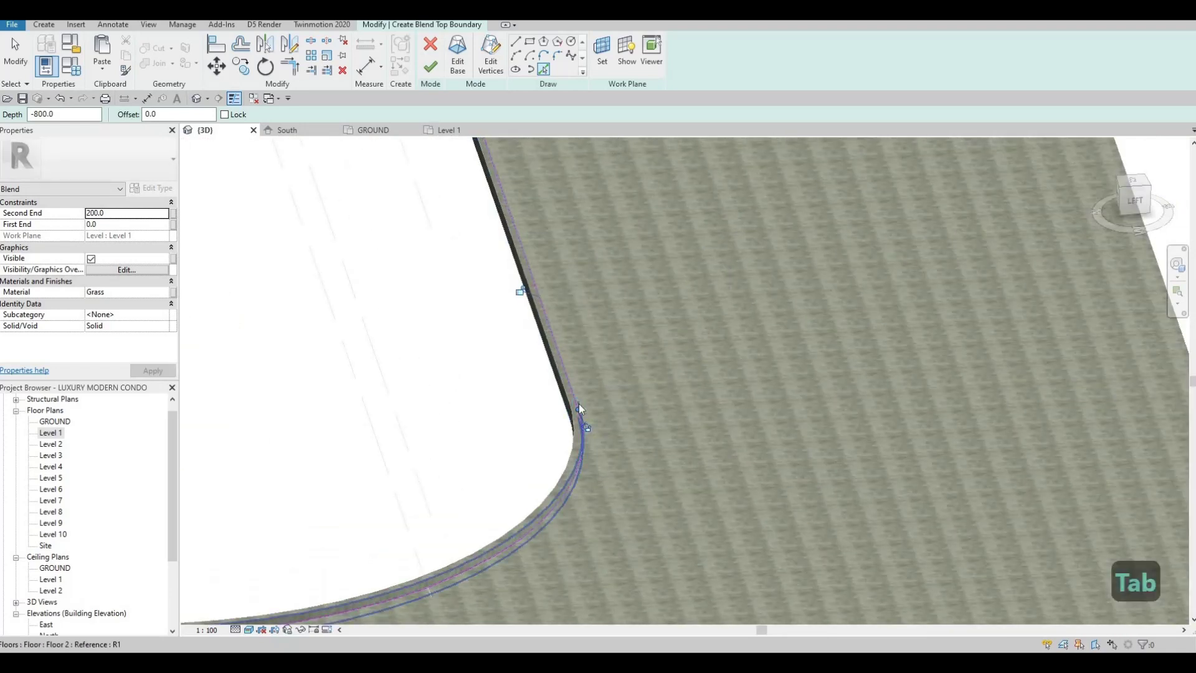
{"action": "left_click", "coordinate": [578, 406]}
{"action": "key", "text": "Escape"}
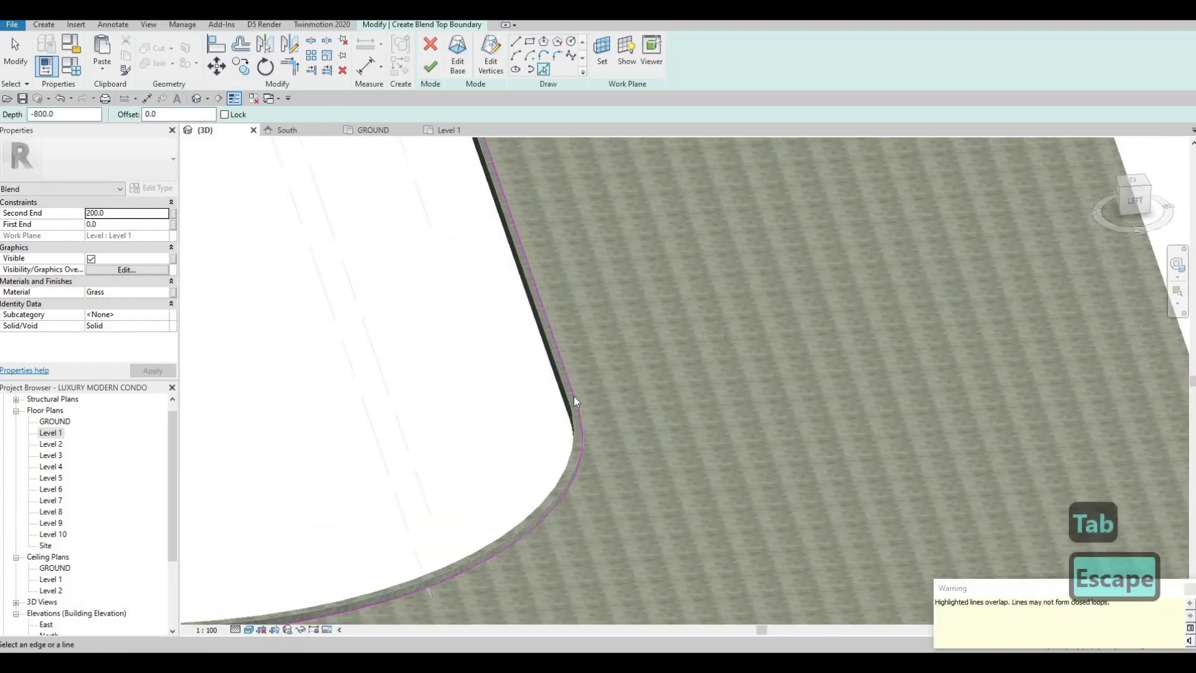
- Delete the overlapping top-boundary lines and the arc at the curb's rounded corner
{"action": "key", "text": "Delete"}
{"action": "key", "text": "Delete"}
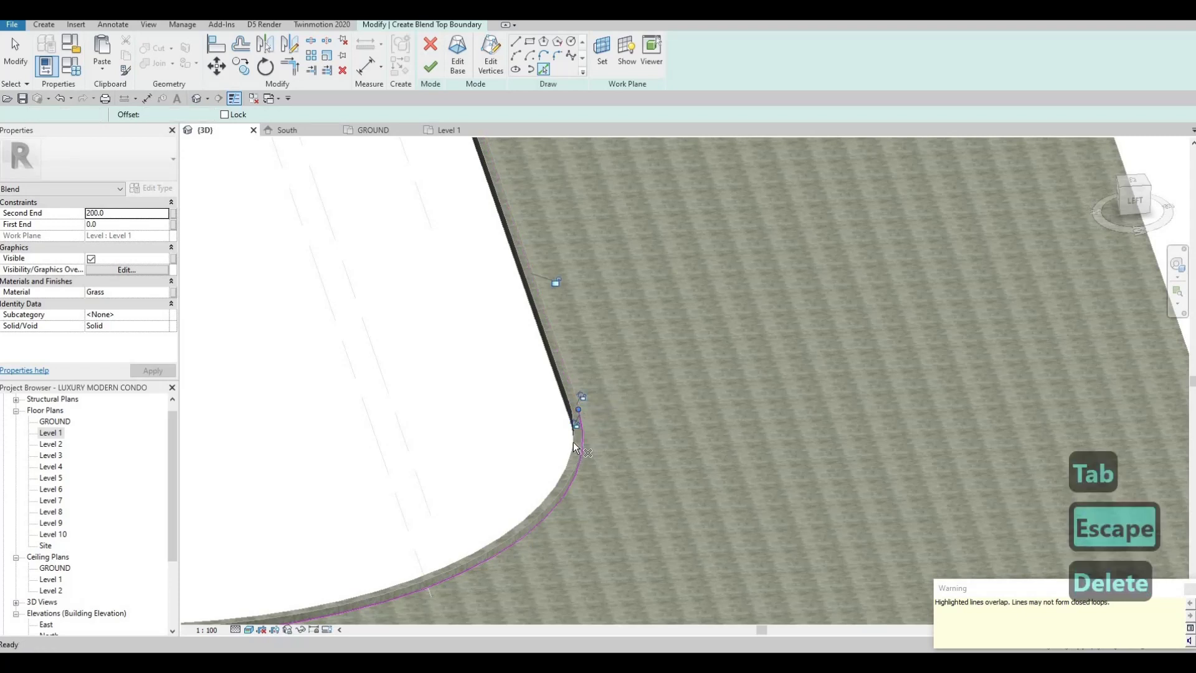
{"action": "key", "text": "Delete"}
{"action": "left_click", "coordinate": [580, 408]}
{"action": "key", "text": "Delete"}
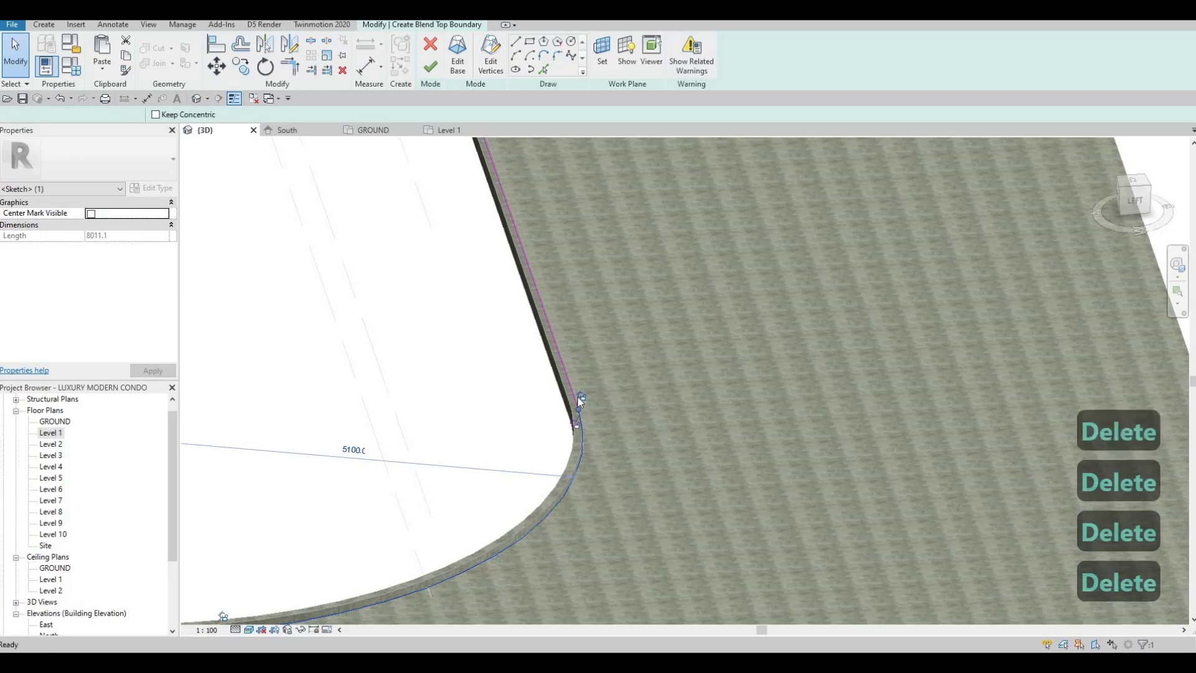
{"action": "left_click", "coordinate": [580, 431]}
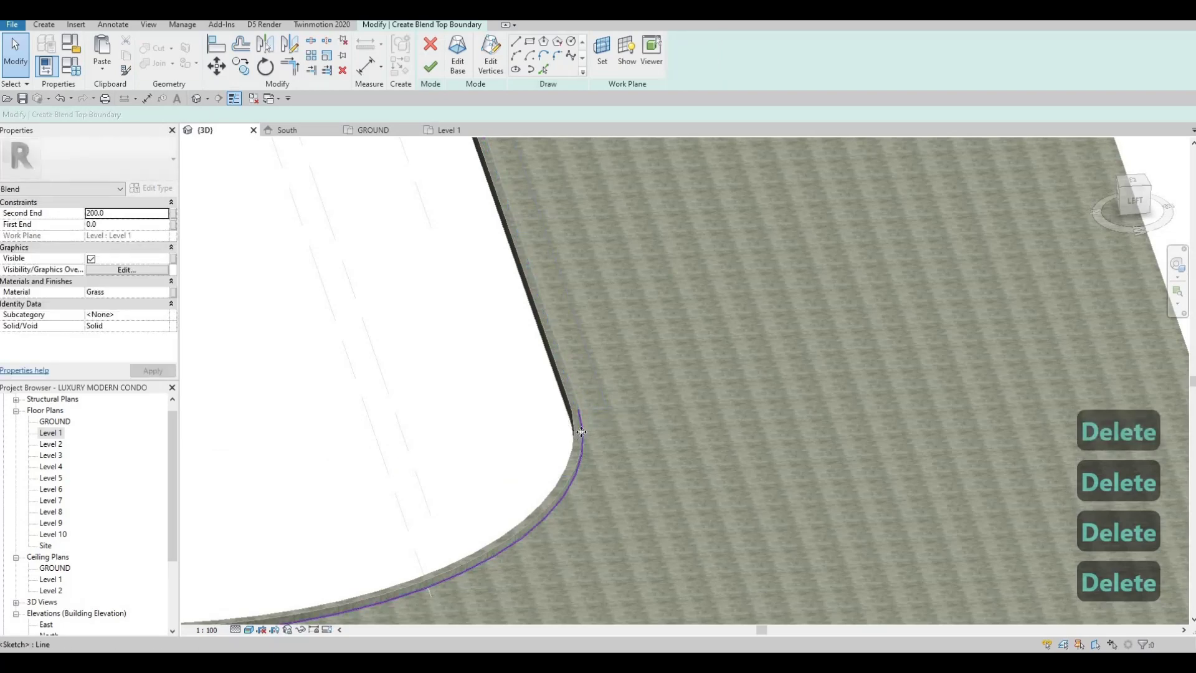
{"action": "key", "text": "Delete"}
- Delete the remaining top-boundary segments along the curb's left side and its far corner
{"action": "middle_click_drag", "start_coordinate": [302, 534], "coordinate": [645, 440]}
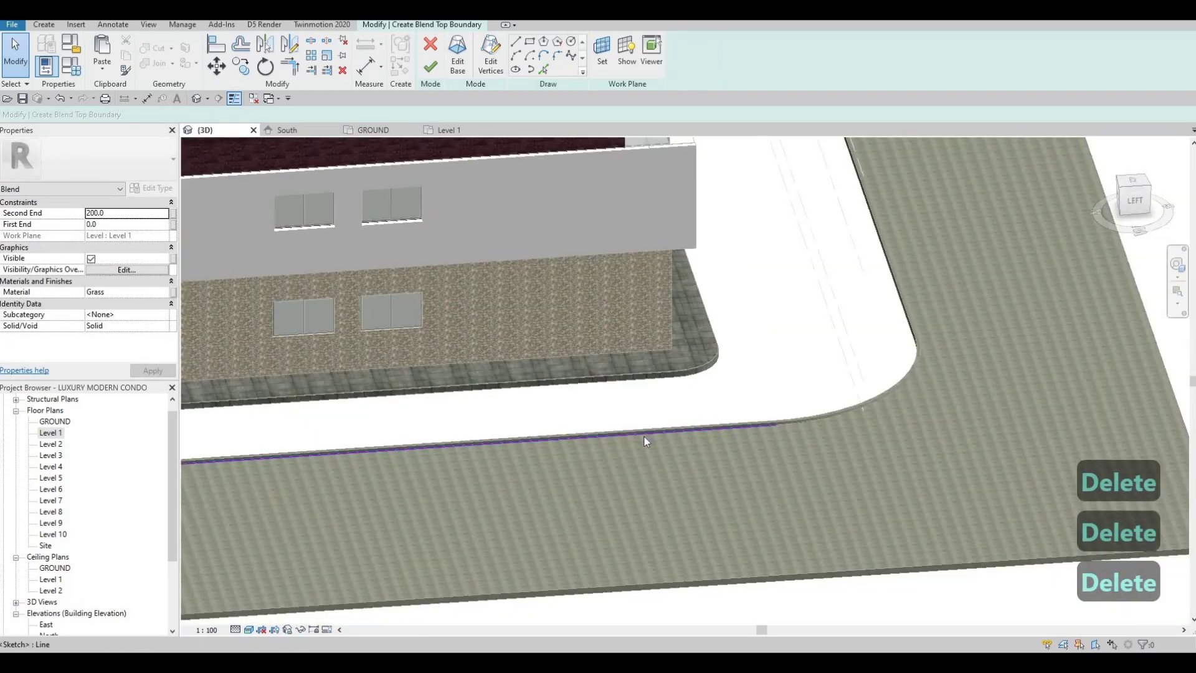
{"action": "left_click", "coordinate": [649, 457]}
{"action": "key", "text": "Delete"}
{"action": "scroll", "coordinate": [362, 436], "scroll_direction": "down", "scroll_amount": 1}
{"action": "middle_click_drag", "start_coordinate": [349, 436], "coordinate": [751, 393]}
{"action": "left_click", "coordinate": [489, 424]}
{"action": "key", "text": "Delete"}
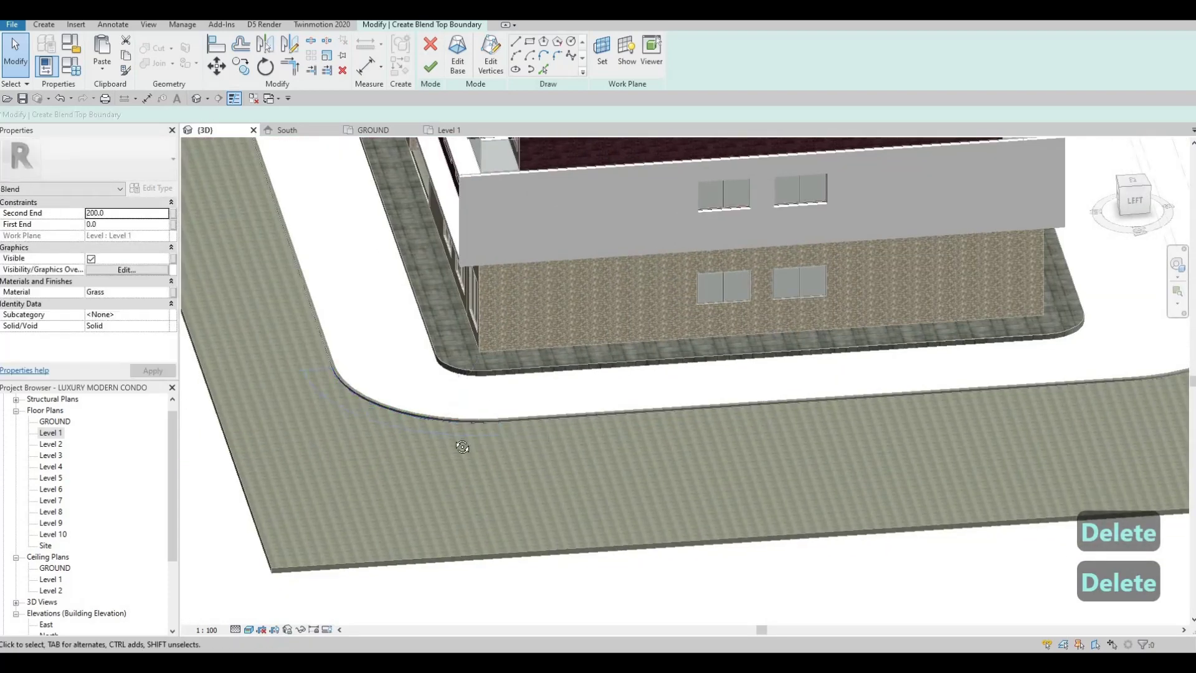
- Restart the top boundary with Pick Lines on the road curb's rounded corner edge and the adjoining straight edge
{"action": "middle_click_drag", "start_coordinate": [487, 327], "coordinate": [569, 349], "text": "shift"}
{"action": "middle_click_drag", "start_coordinate": [569, 349], "coordinate": [455, 536]}
{"action": "key", "text": "p"}
{"action": "key", "text": "l"}
{"action": "scroll", "coordinate": [274, 293], "scroll_direction": "up", "scroll_amount": 5}
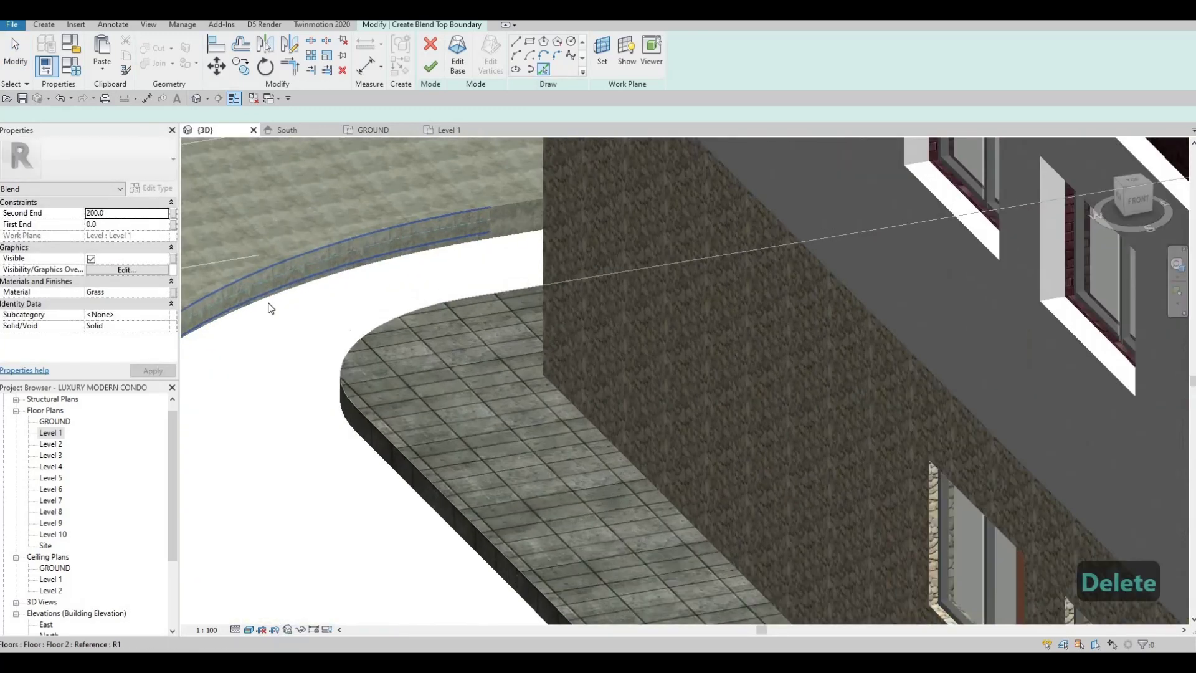
{"action": "key", "text": "Tab"}
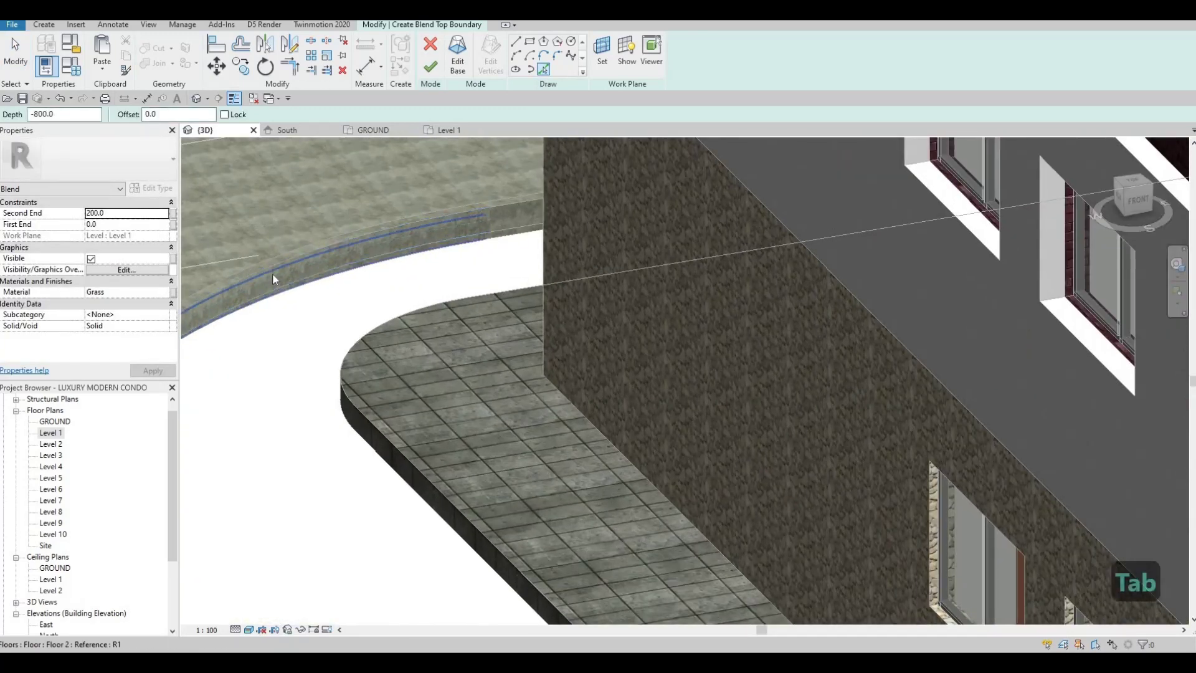
{"action": "key", "text": "Tab"}
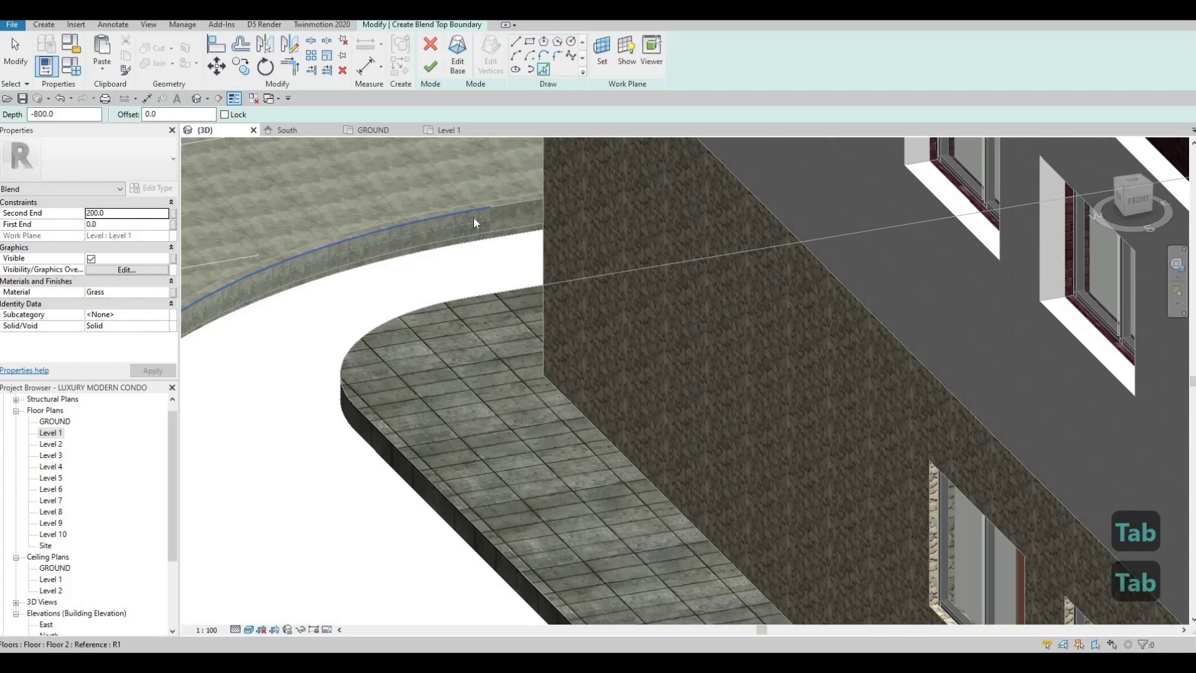
{"action": "left_click", "coordinate": [508, 213]}
{"action": "left_click", "coordinate": [509, 208]}
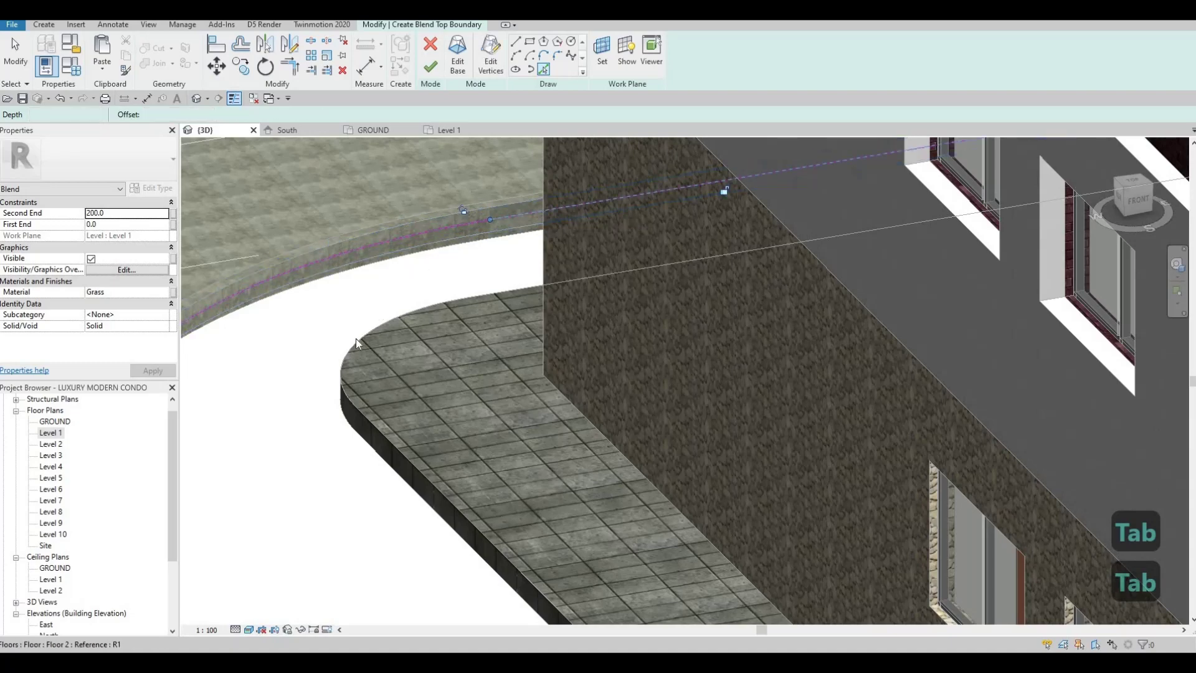
- Pick the curb's long straight edge along the building's front for the top boundary
{"action": "scroll", "coordinate": [445, 243], "scroll_direction": "down", "scroll_amount": 3}
{"action": "middle_click_drag", "start_coordinate": [213, 296], "coordinate": [991, 454], "text": "shift"}
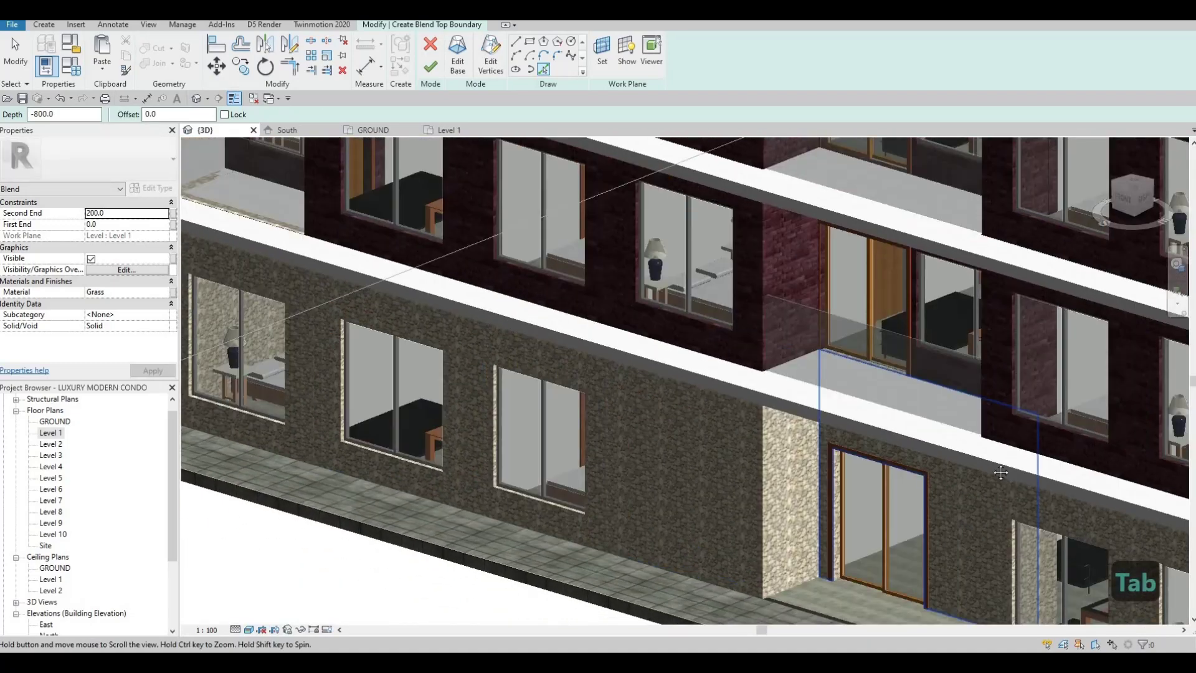
{"action": "middle_click_drag", "start_coordinate": [424, 402], "coordinate": [1050, 547]}
{"action": "scroll", "coordinate": [704, 546], "scroll_direction": "up", "scroll_amount": 2}
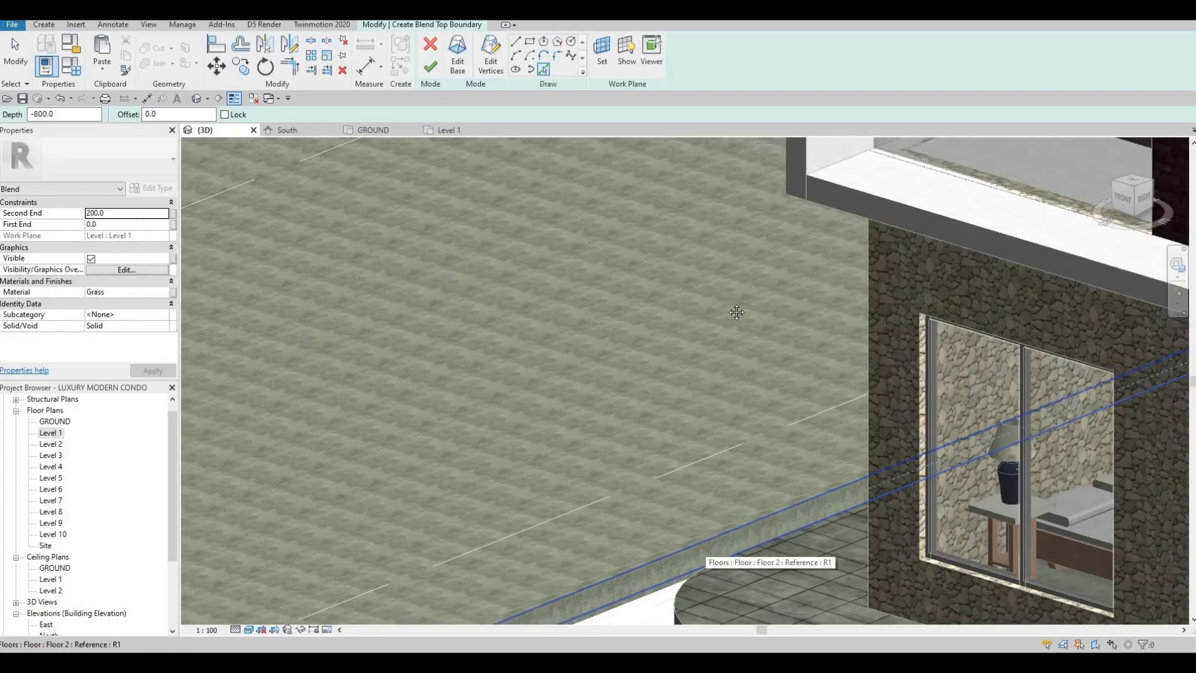
{"action": "left_click", "coordinate": [688, 548]}
{"action": "middle_click_drag", "start_coordinate": [647, 446], "coordinate": [685, 244]}
{"action": "scroll", "coordinate": [685, 244], "scroll_direction": "down", "scroll_amount": 1}
{"action": "scroll", "coordinate": [683, 401], "scroll_direction": "down", "scroll_amount": 2}
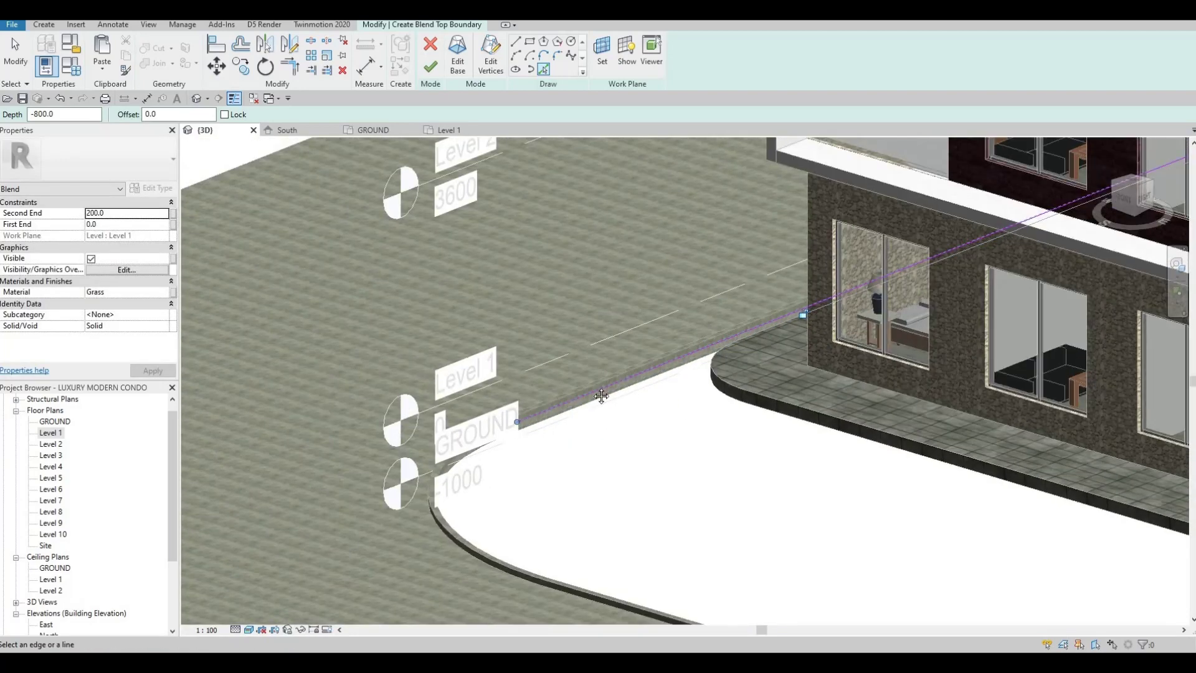
- Pick the curb's next rounded corner and the straight edge beyond it for the top boundary
{"action": "middle_click_drag", "start_coordinate": [602, 397], "coordinate": [551, 306], "text": "shift"}
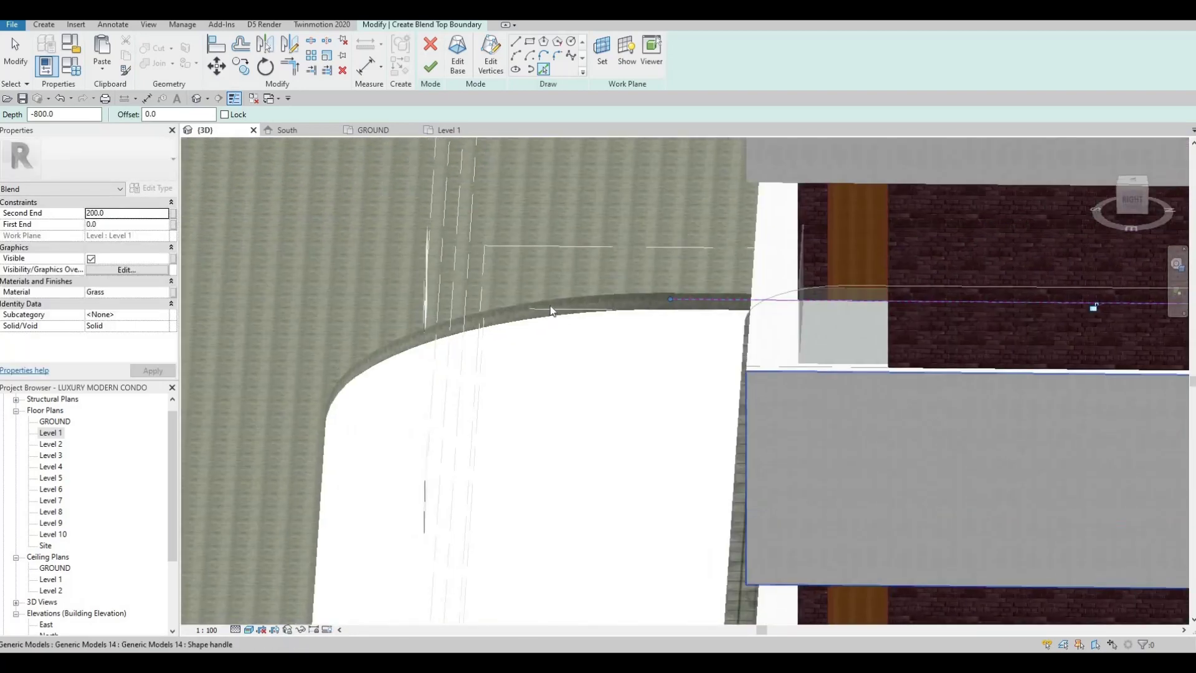
{"action": "left_click", "coordinate": [332, 435]}
{"action": "scroll", "coordinate": [480, 480], "scroll_direction": "down", "scroll_amount": 3}
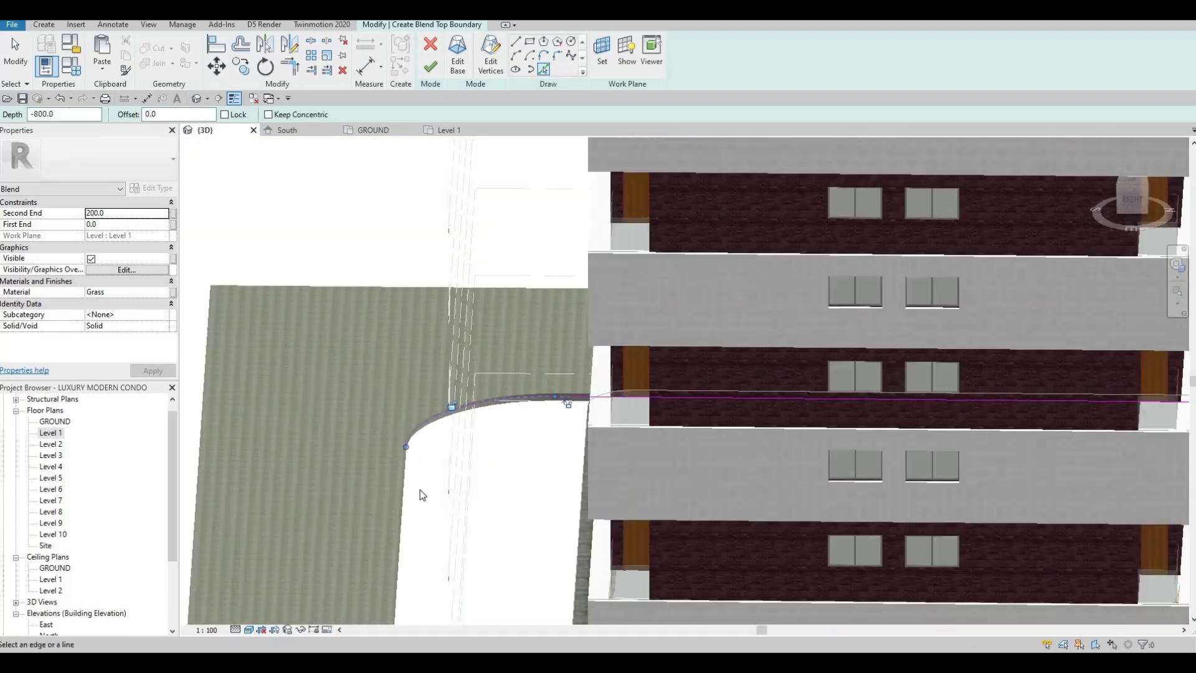
{"action": "middle_click_drag", "start_coordinate": [420, 490], "coordinate": [439, 397], "text": "shift"}
{"action": "scroll", "coordinate": [438, 397], "scroll_direction": "down", "scroll_amount": 1}
{"action": "scroll", "coordinate": [438, 397], "scroll_direction": "up", "scroll_amount": 3}
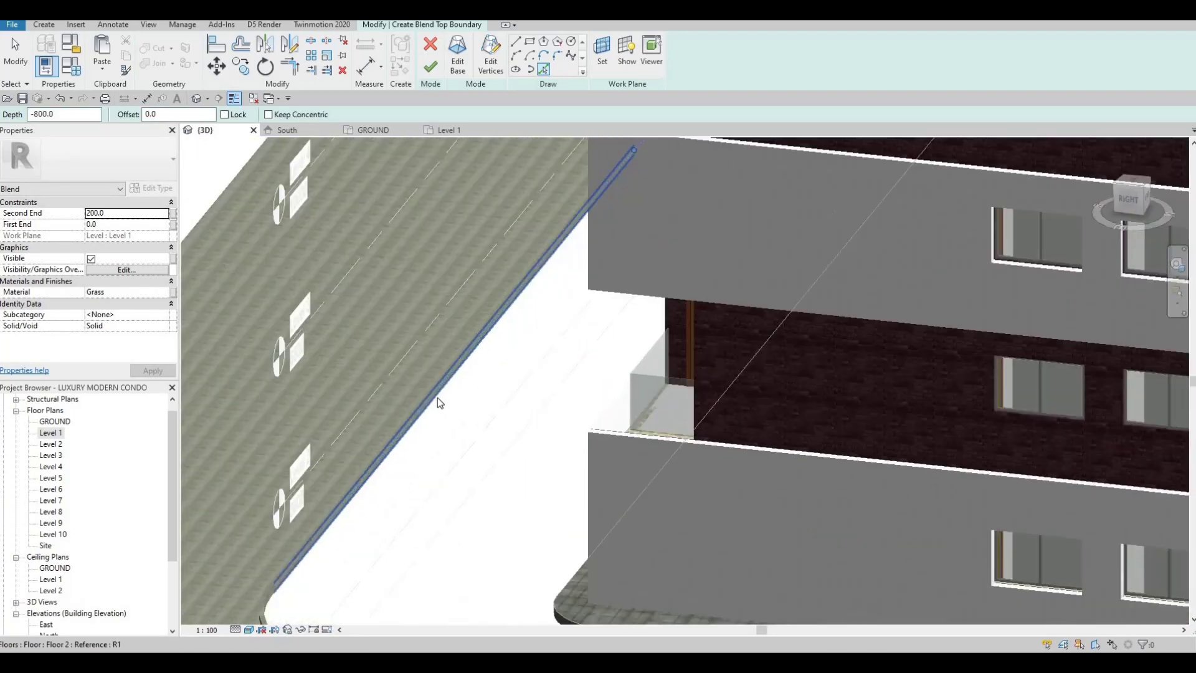
{"action": "left_click", "coordinate": [433, 397]}
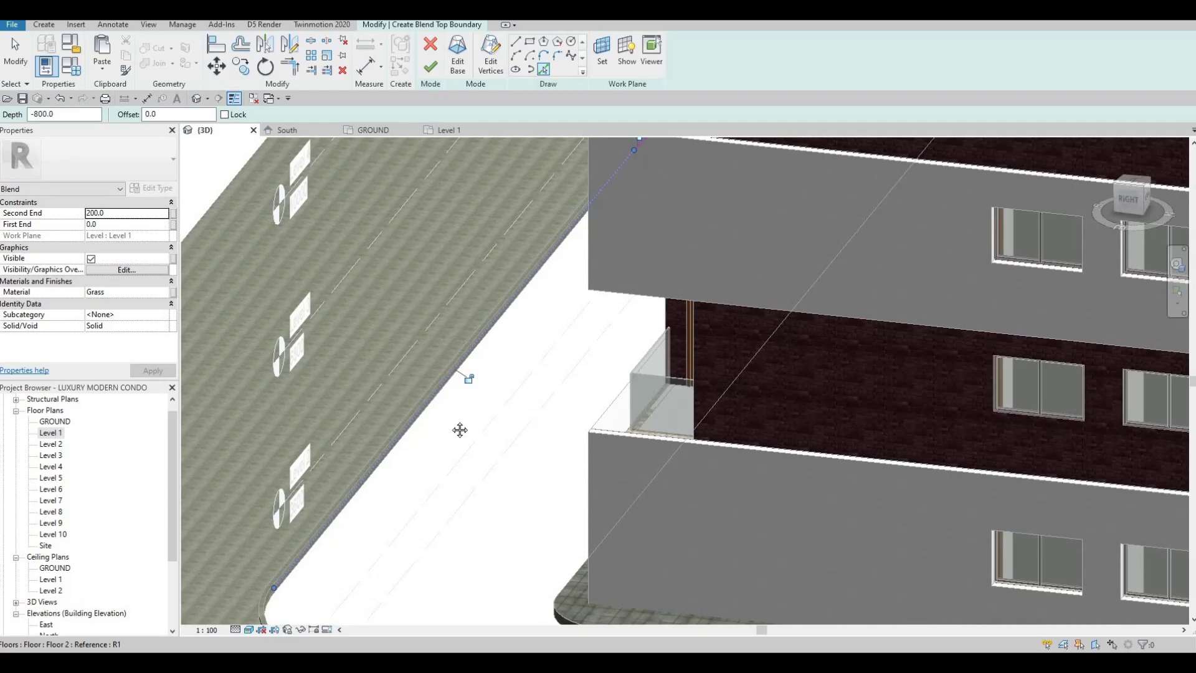
- Complete the top boundary along the remaining curb corner and finish the blend
{"action": "scroll", "coordinate": [460, 430], "scroll_direction": "down", "scroll_amount": 3}
{"action": "middle_click_drag", "start_coordinate": [681, 517], "coordinate": [648, 414], "text": "shift"}
{"action": "scroll", "coordinate": [644, 413], "scroll_direction": "up", "scroll_amount": 5}
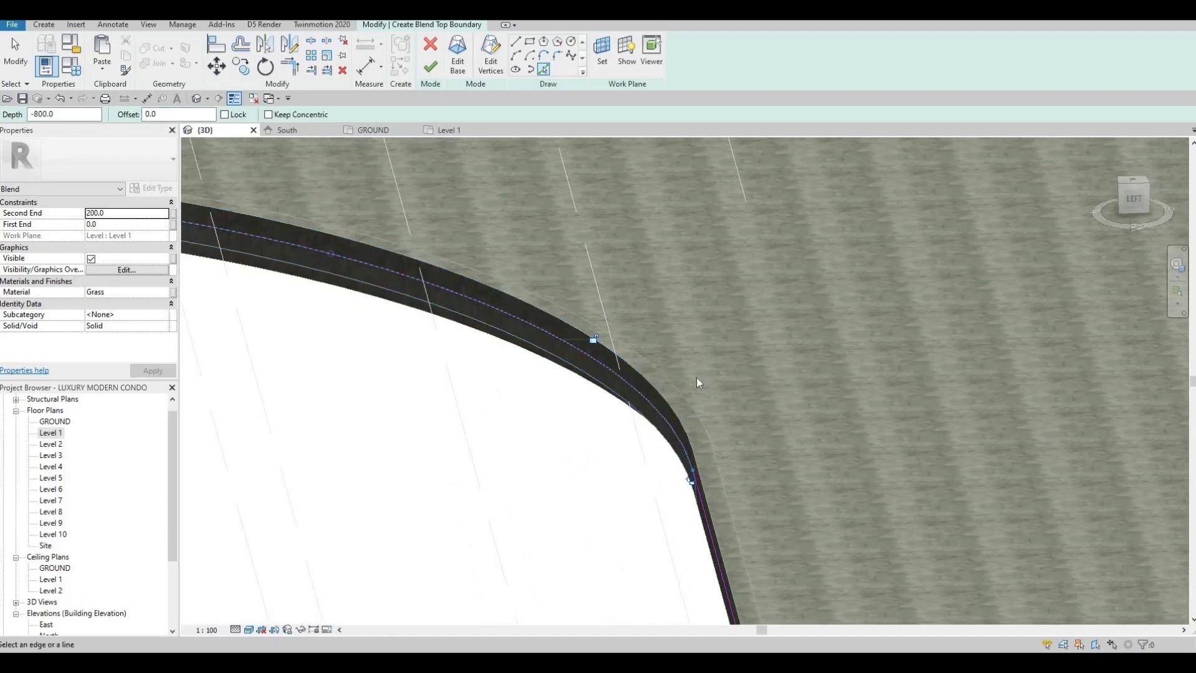
{"action": "middle_click_drag", "start_coordinate": [694, 377], "coordinate": [589, 344], "text": "shift"}
{"action": "middle_click_drag", "start_coordinate": [799, 392], "coordinate": [505, 281], "text": "shift"}
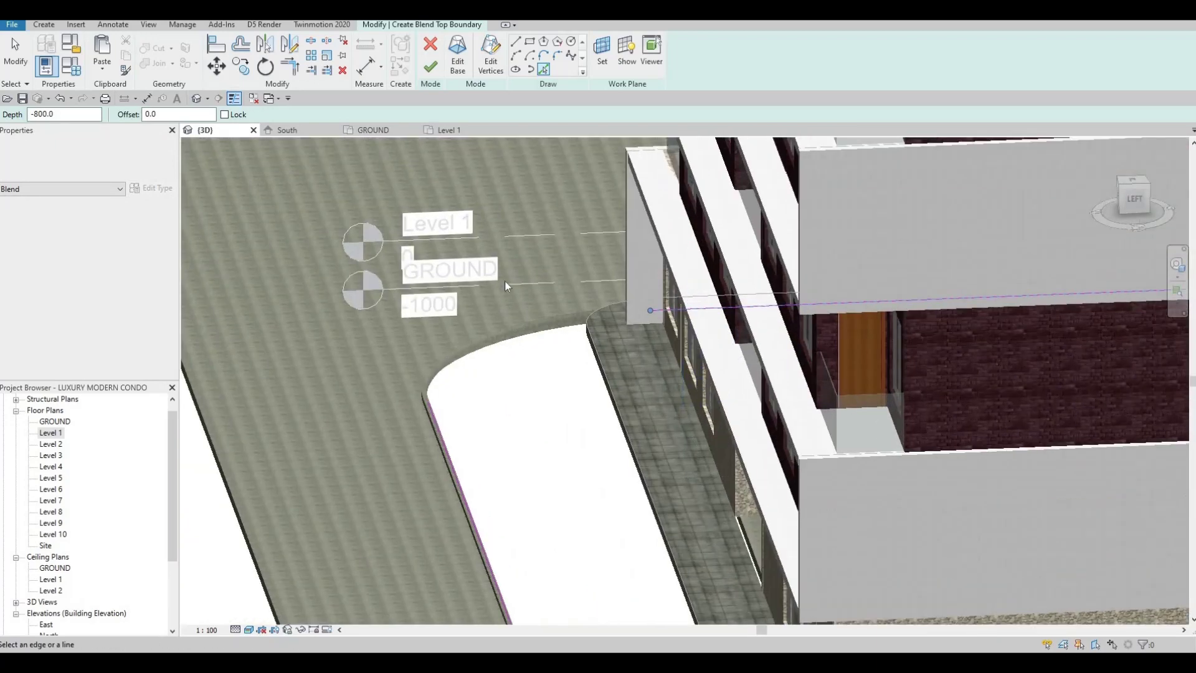
{"action": "scroll", "coordinate": [504, 280], "scroll_direction": "up", "scroll_amount": 2}
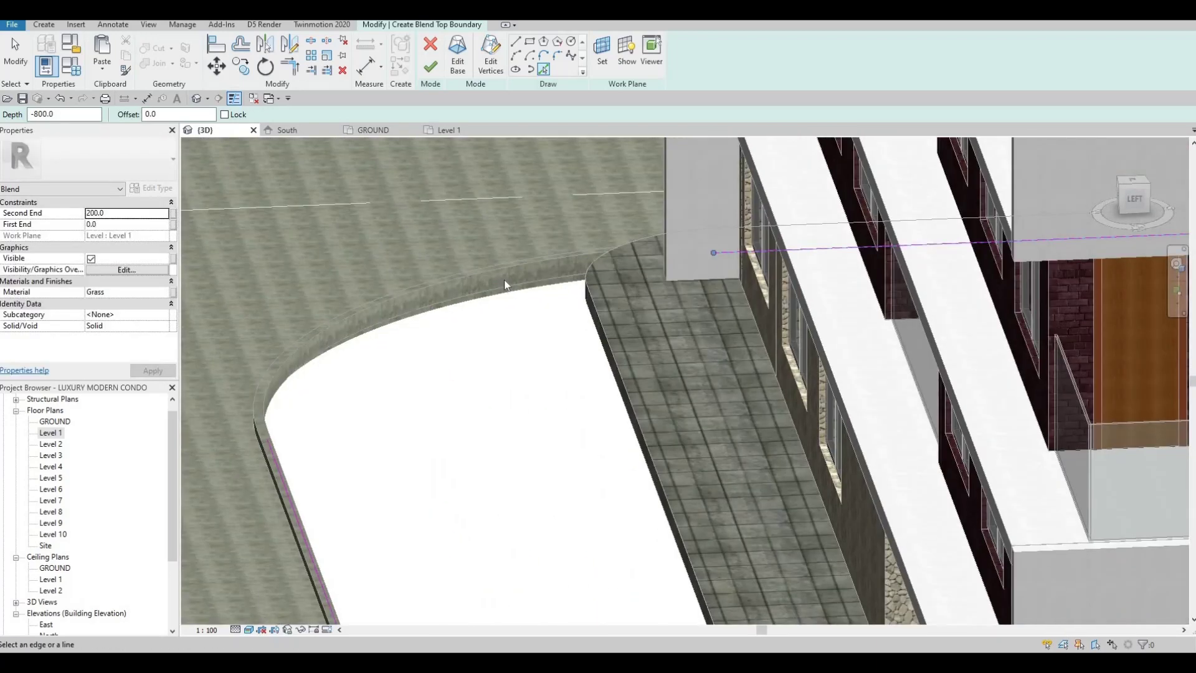
{"action": "left_click", "coordinate": [429, 69]}
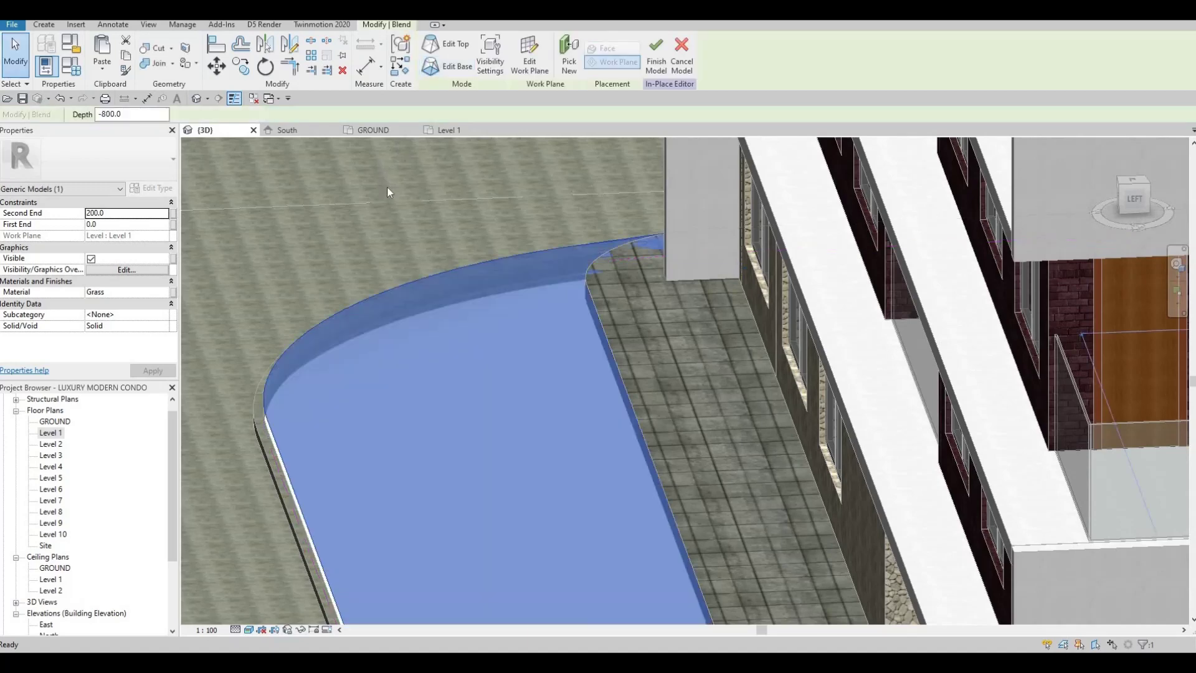
{"action": "middle_click_drag", "start_coordinate": [387, 187], "coordinate": [558, 263], "text": "shift"}
{"action": "scroll", "coordinate": [559, 263], "scroll_direction": "down", "scroll_amount": 5}
{"action": "key", "text": "Escape"}
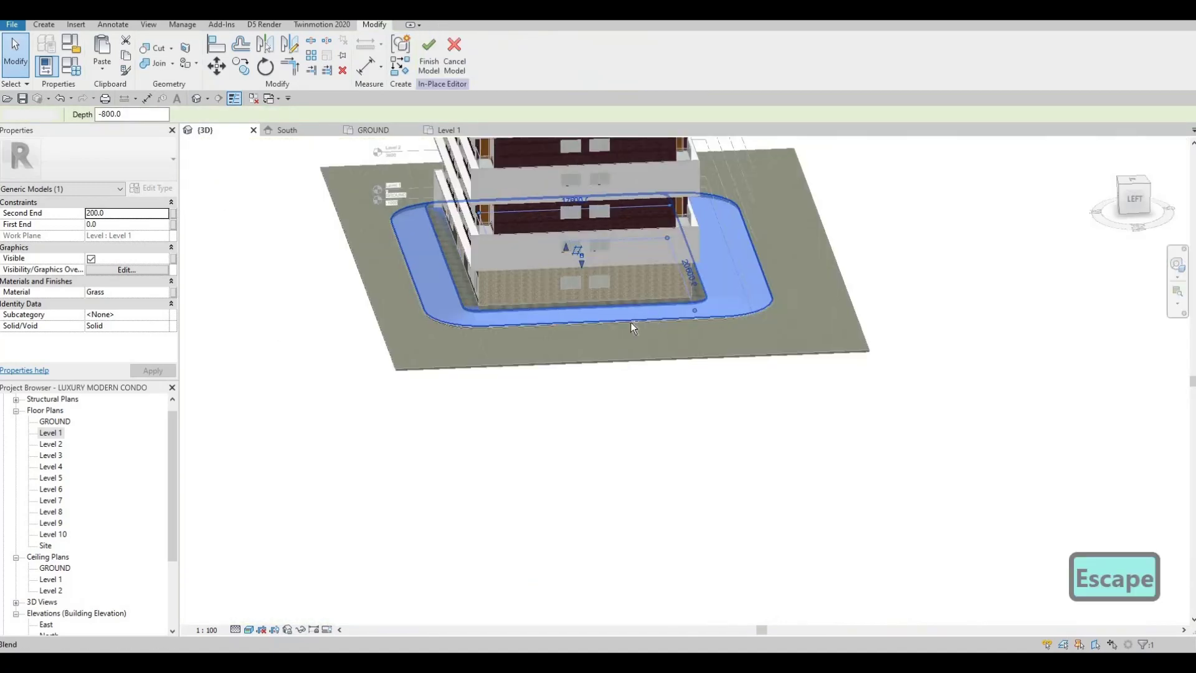
{"action": "key", "text": "Escape"}
- Examine the grass blend around the building where it meets the sidewalk, entrances and curb corners
{"action": "middle_click_drag", "start_coordinate": [471, 313], "coordinate": [492, 342], "text": "shift"}
{"action": "scroll", "coordinate": [491, 342], "scroll_direction": "up", "scroll_amount": 6}
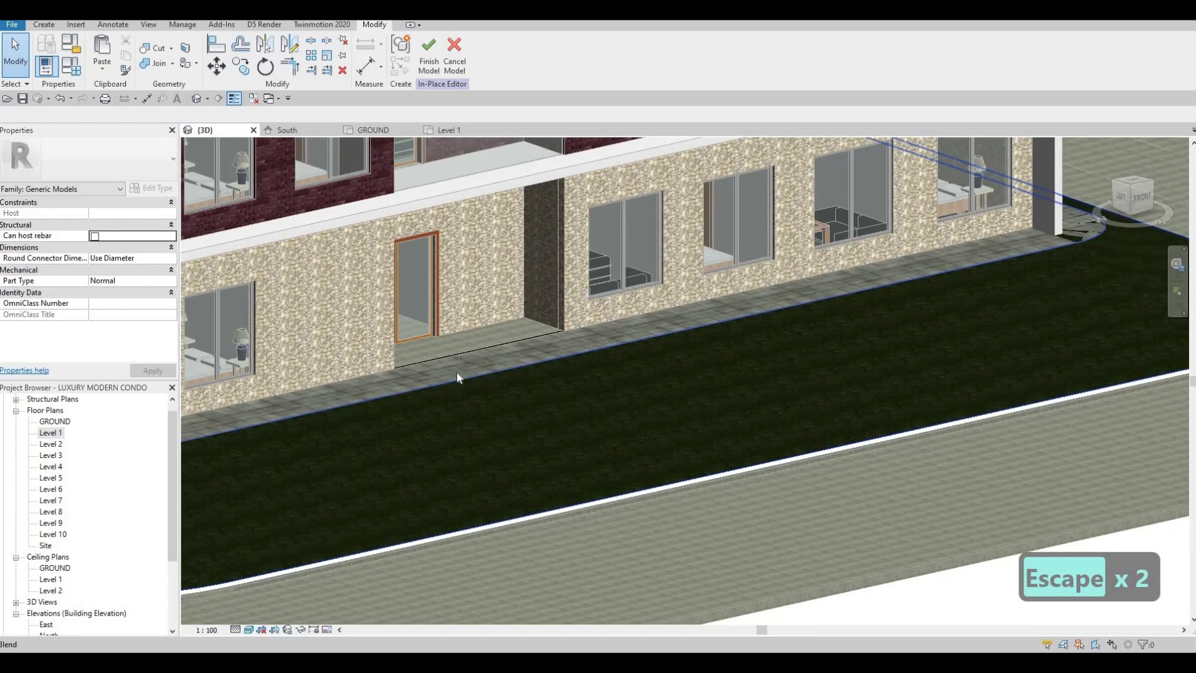
{"action": "left_click", "coordinate": [570, 365]}
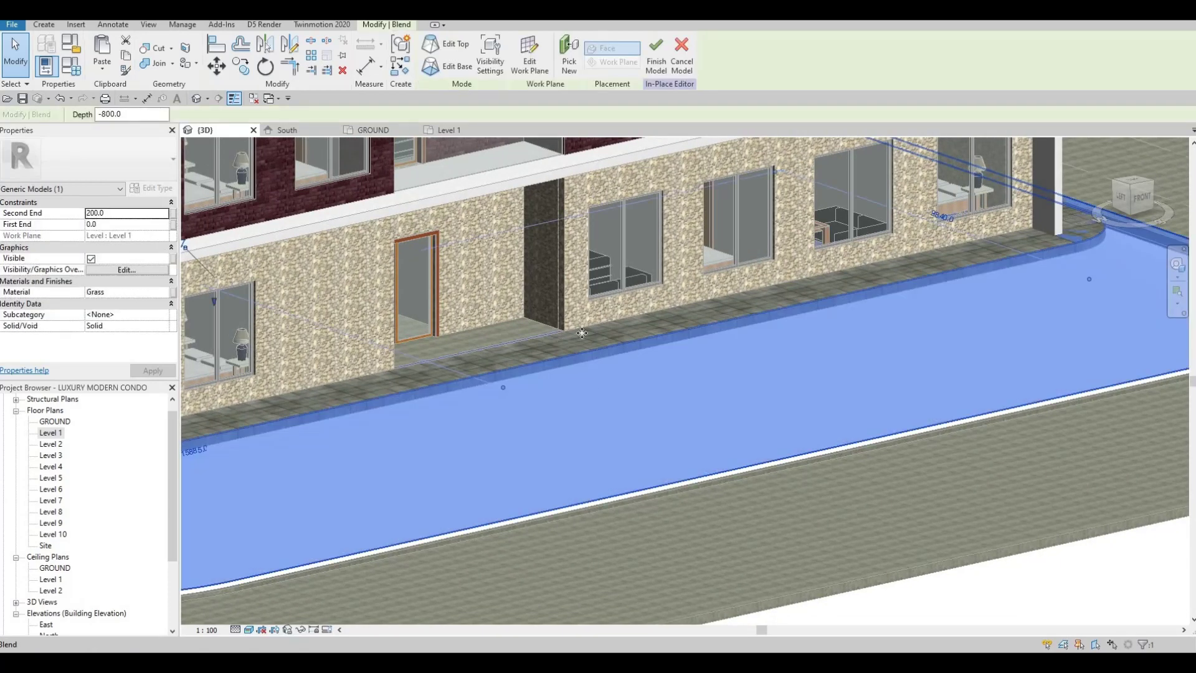
{"action": "middle_click_drag", "start_coordinate": [582, 334], "coordinate": [610, 332]}
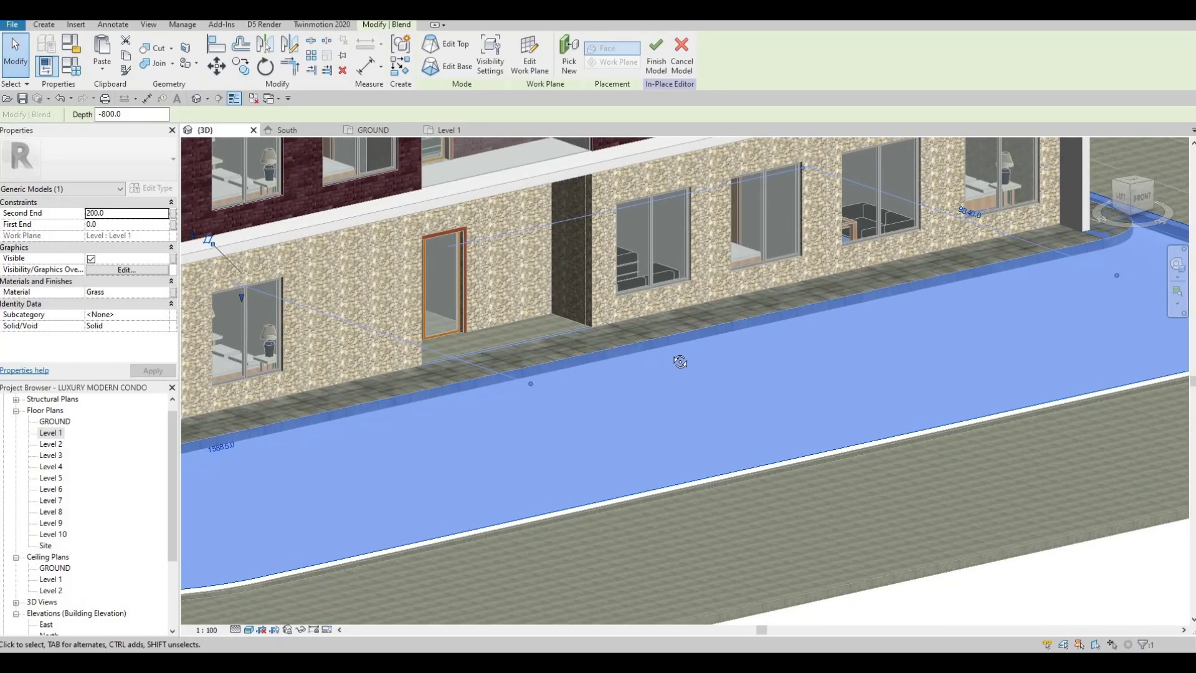
{"action": "middle_click_drag", "start_coordinate": [680, 362], "coordinate": [575, 308], "text": "shift"}
{"action": "key", "text": "Escape"}
{"action": "key", "text": "Escape"}
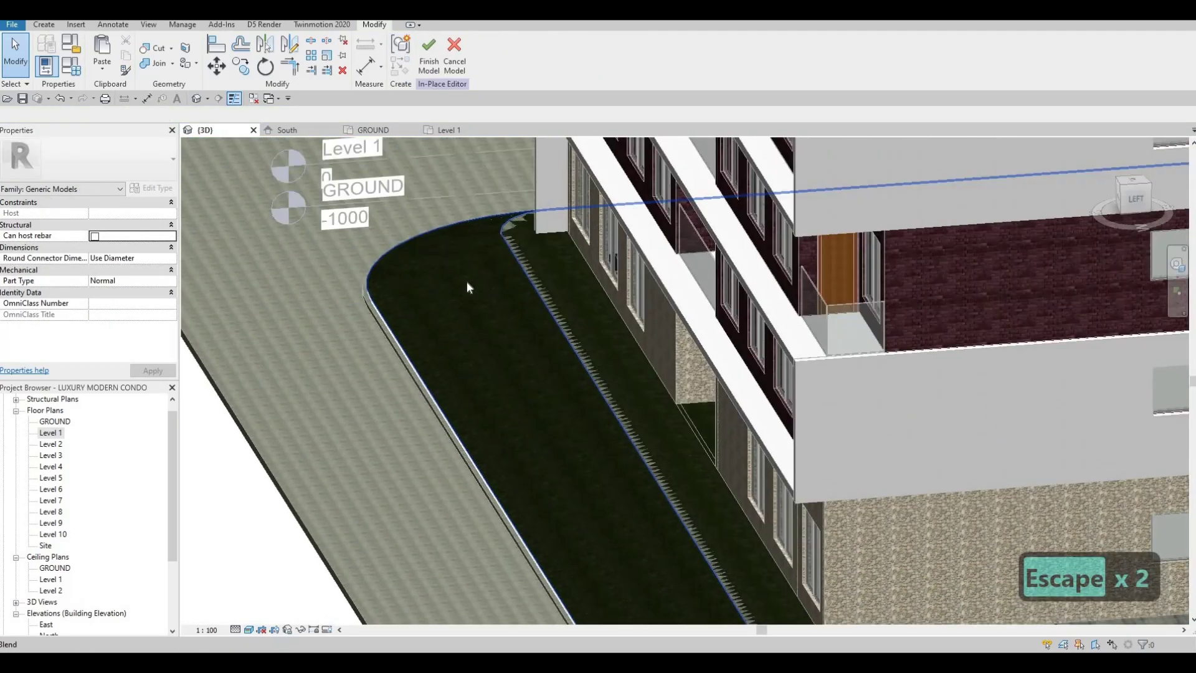
{"action": "left_click", "coordinate": [495, 314]}
{"action": "middle_click_drag", "start_coordinate": [495, 314], "coordinate": [989, 417], "text": "shift"}
{"action": "key", "text": "Escape"}
{"action": "key", "text": "Escape"}
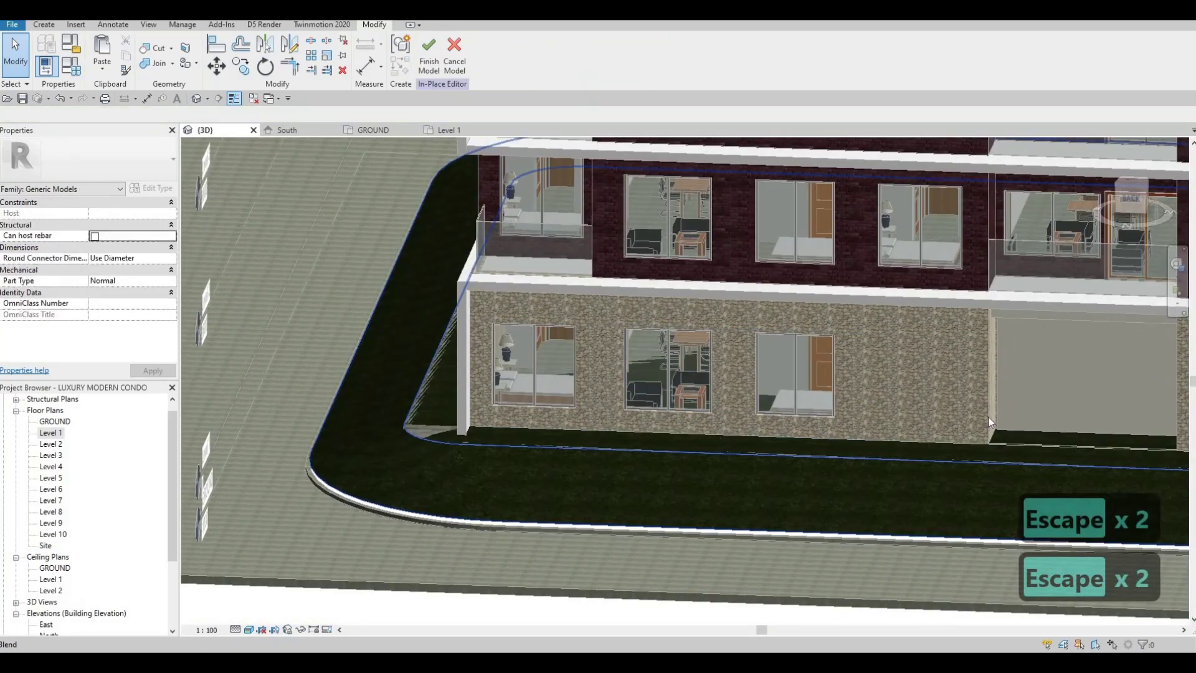
{"action": "middle_click_drag", "start_coordinate": [1067, 448], "coordinate": [836, 429]}
{"action": "scroll", "coordinate": [836, 424], "scroll_direction": "up", "scroll_amount": 2}
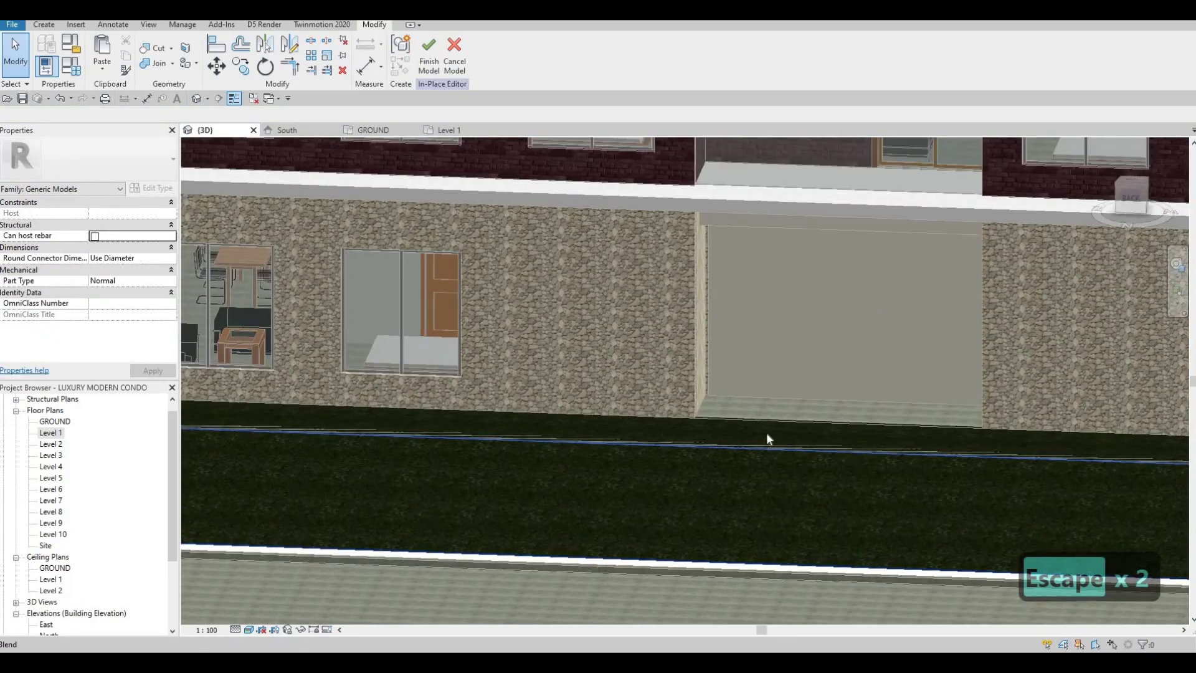
{"action": "scroll", "coordinate": [962, 386], "scroll_direction": "down", "scroll_amount": 1}
{"action": "middle_click_drag", "start_coordinate": [586, 399], "coordinate": [814, 392]}
{"action": "scroll", "coordinate": [953, 421], "scroll_direction": "down", "scroll_amount": 2}
{"action": "middle_click_drag", "start_coordinate": [942, 432], "coordinate": [881, 387]}
{"action": "middle_click_drag", "start_coordinate": [1010, 474], "coordinate": [948, 451]}
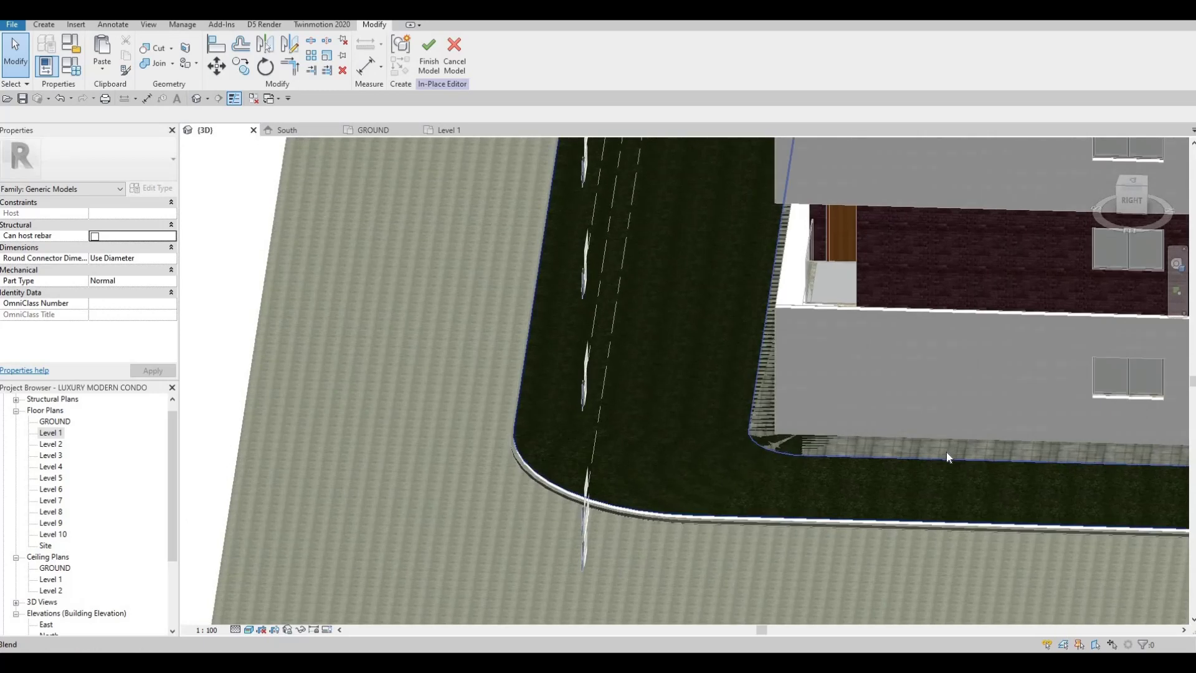
{"action": "left_click", "coordinate": [947, 451]}
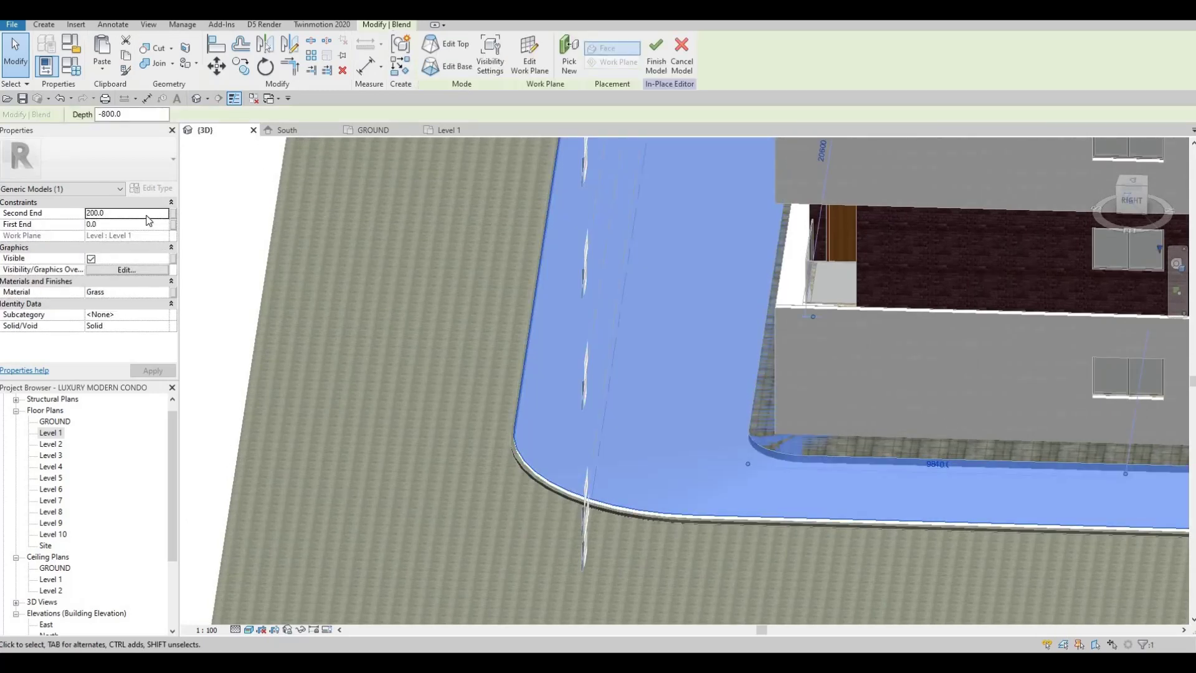
{"action": "left_click", "coordinate": [147, 215]}
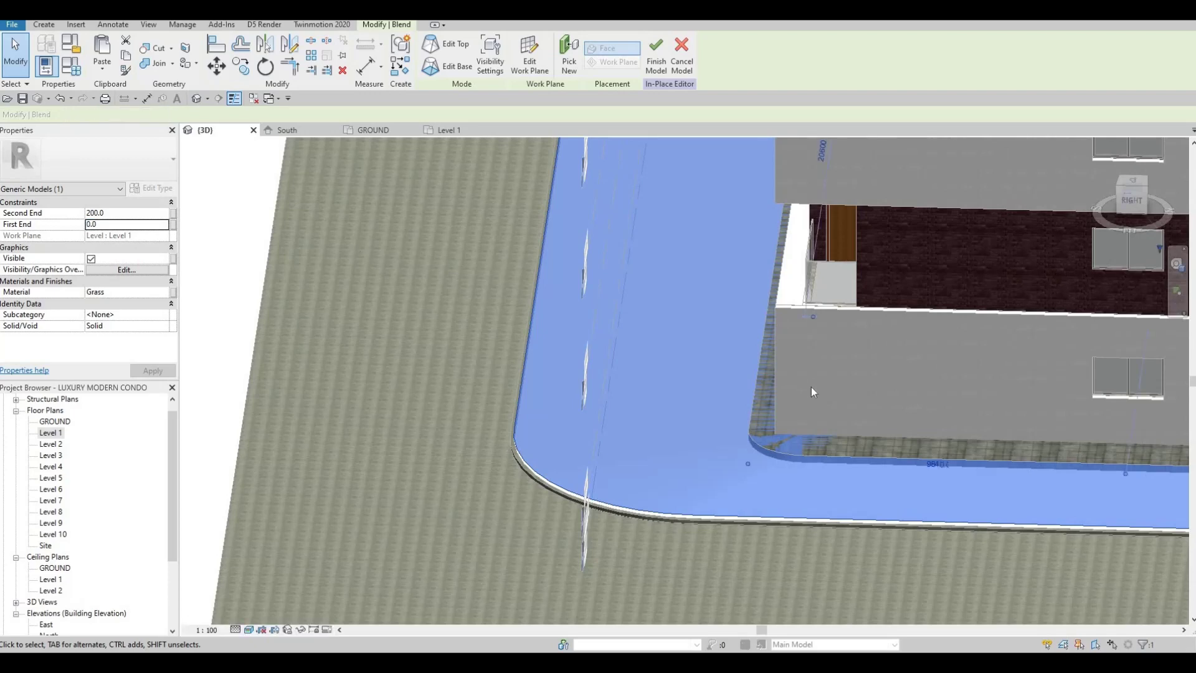
{"action": "key", "text": "Escape"}
{"action": "scroll", "coordinate": [784, 446], "scroll_direction": "up", "scroll_amount": 3}
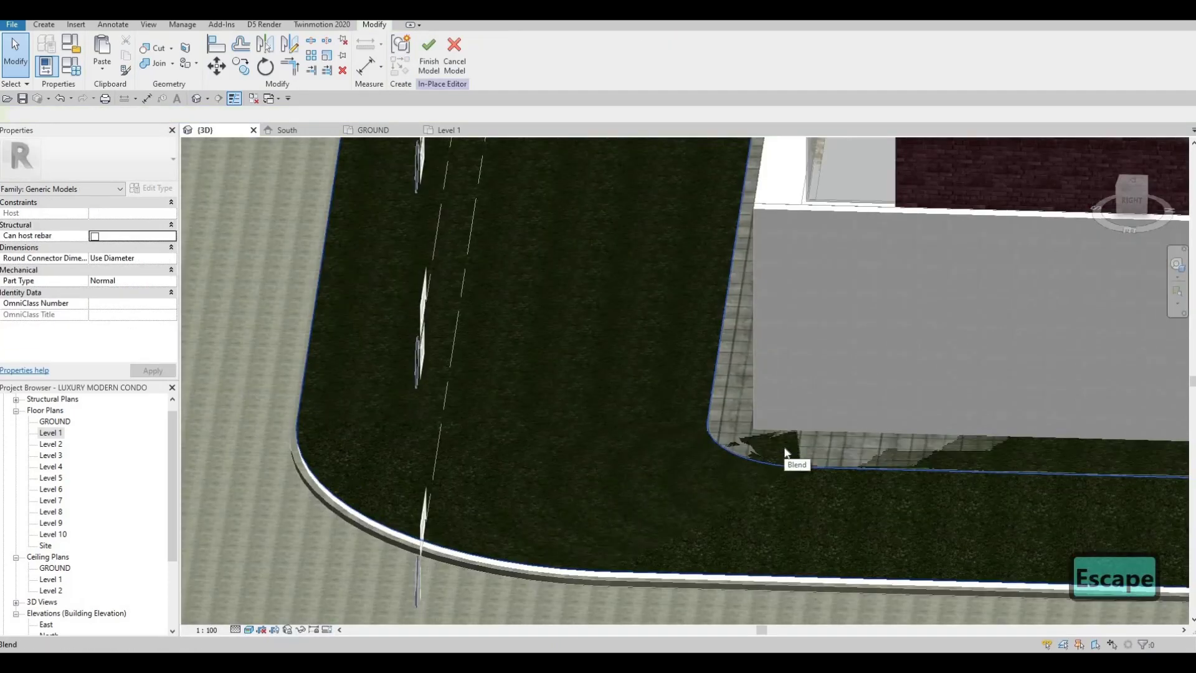
- Set the grass blend's Second End to 210 and apply the change
{"action": "key", "text": "Tab"}
{"action": "left_click", "coordinate": [785, 450]}
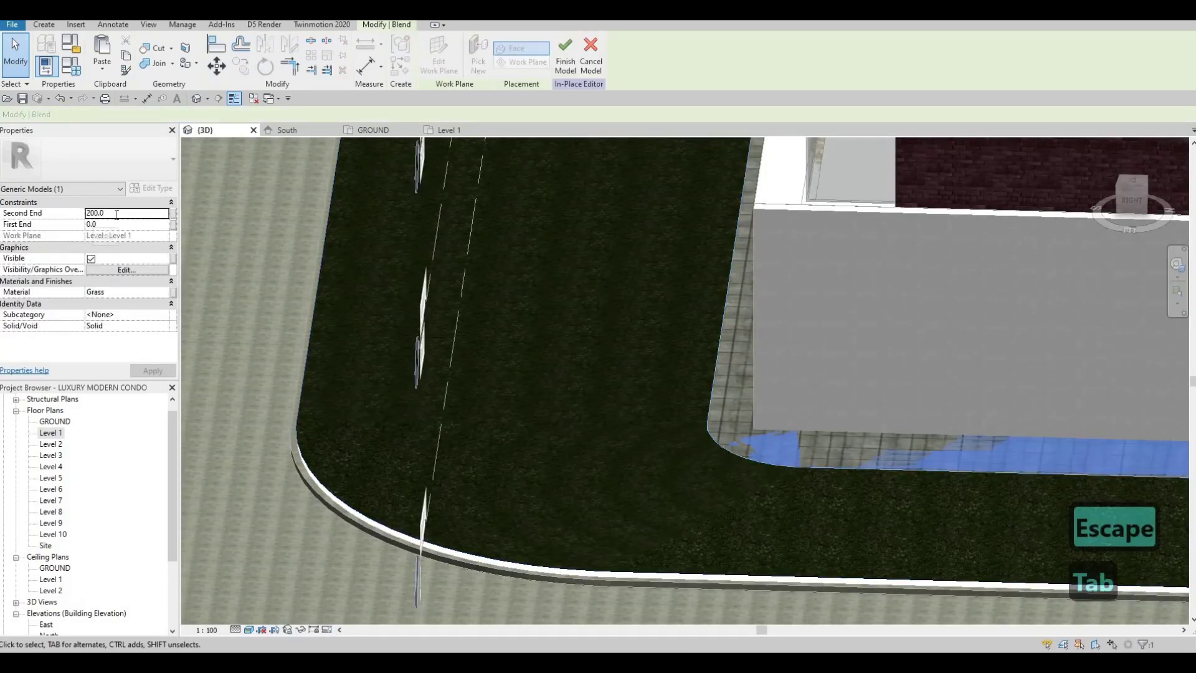
{"action": "left_click", "coordinate": [117, 215]}
{"action": "type", "text": "210"}
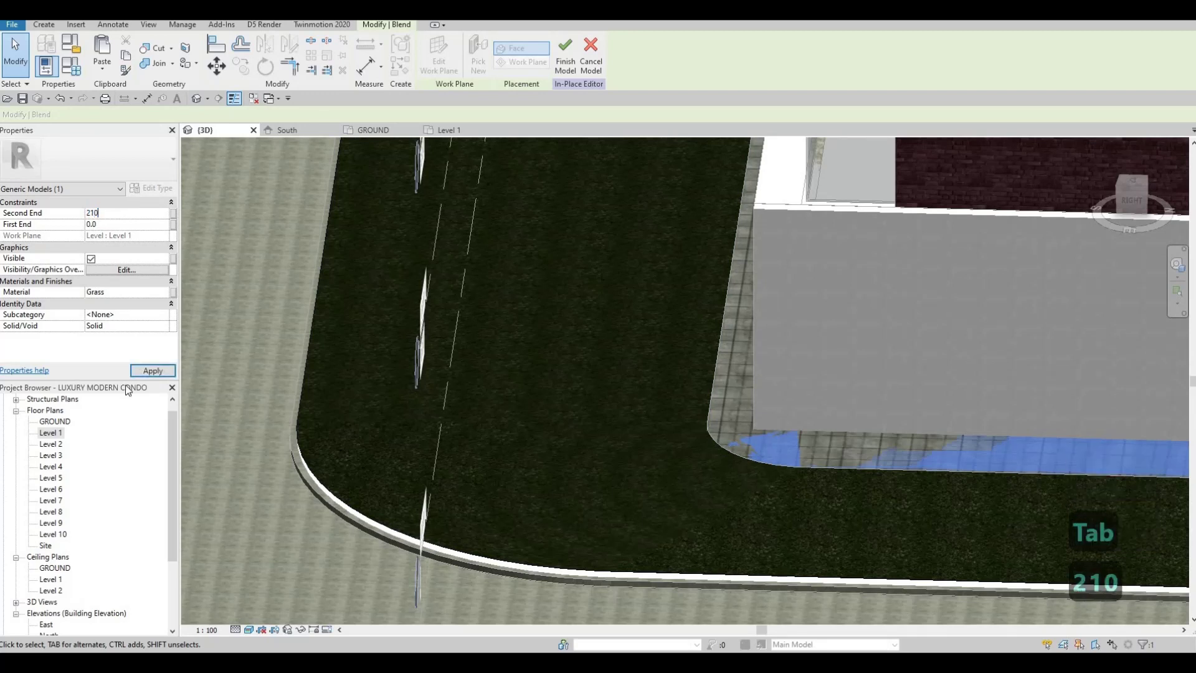
{"action": "key", "text": "Return"}
{"action": "left_click", "coordinate": [149, 372]}
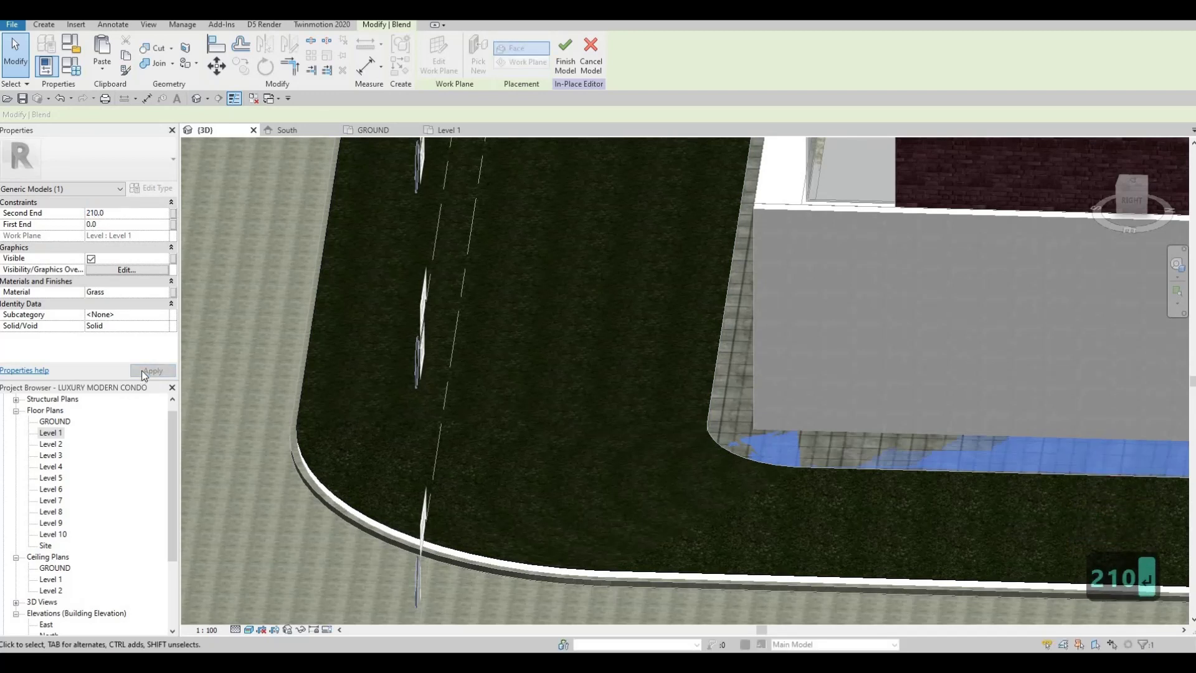
{"action": "key", "text": "Escape"}
{"action": "key", "text": "Escape"}
- Check the grass along the sidewalk at the entrance and finish the in-place model
{"action": "middle_click_drag", "start_coordinate": [1058, 484], "coordinate": [897, 629], "text": "shift"}
{"action": "middle_click_drag", "start_coordinate": [349, 374], "coordinate": [419, 355], "text": "shift"}
{"action": "middle_click_drag", "start_coordinate": [532, 277], "coordinate": [536, 302], "text": "shift"}
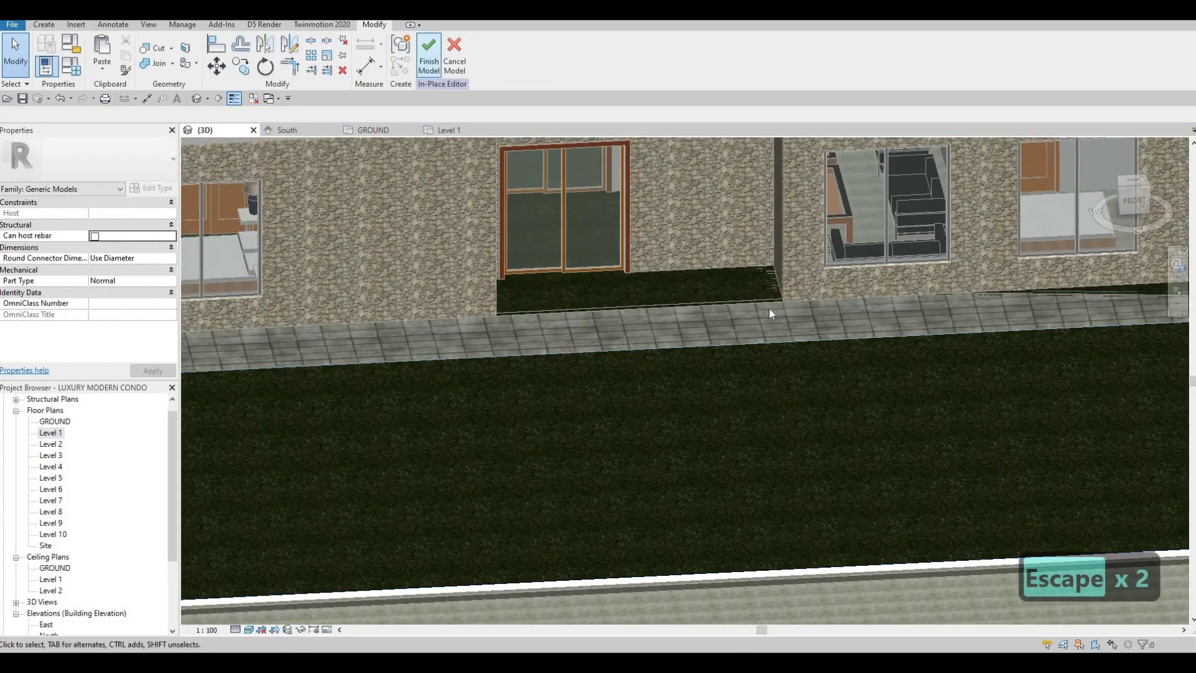
{"action": "left_click", "coordinate": [429, 61]}
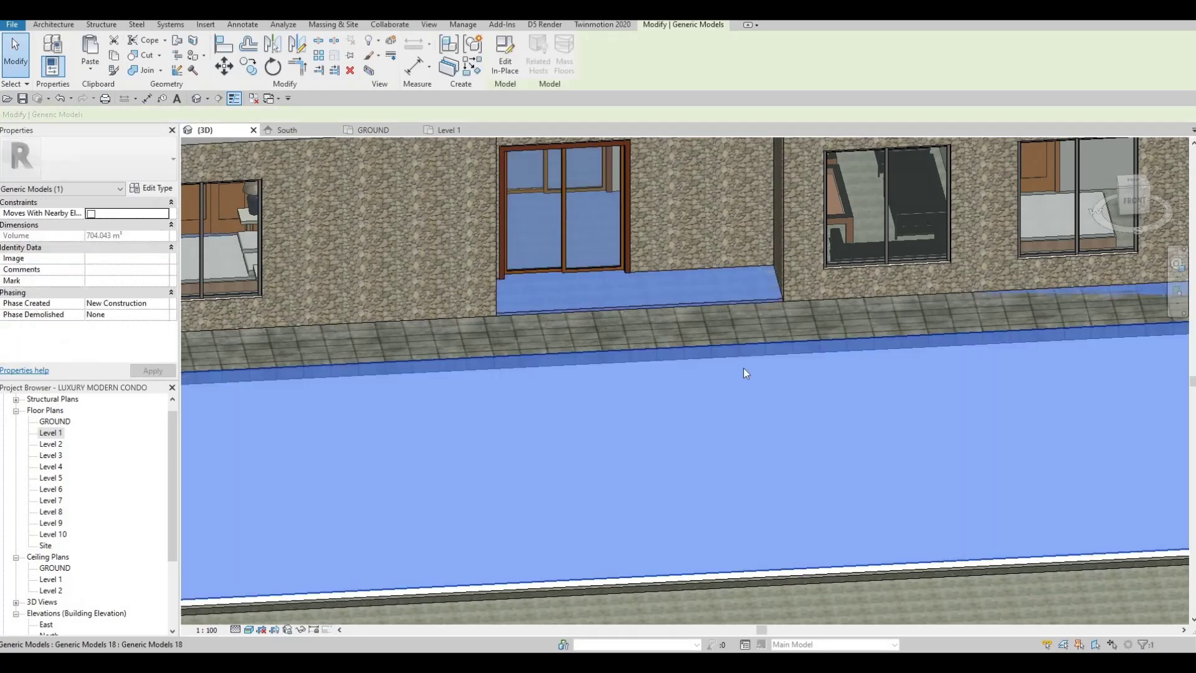
- Reopen the grass model for in-place editing and open its blend's top boundary
{"action": "key", "text": "Escape"}
{"action": "left_click", "coordinate": [739, 381]}
{"action": "mouse_move", "coordinate": [738, 381]}
{"action": "middle_mouse_down", "text": "shift"}
{"action": "mouse_move", "coordinate": [754, 399]}
{"action": "mouse_move", "coordinate": [750, 381]}
{"action": "middle_mouse_up", "text": "shift"}
{"action": "middle_click_drag", "start_coordinate": [297, 312], "coordinate": [385, 397]}
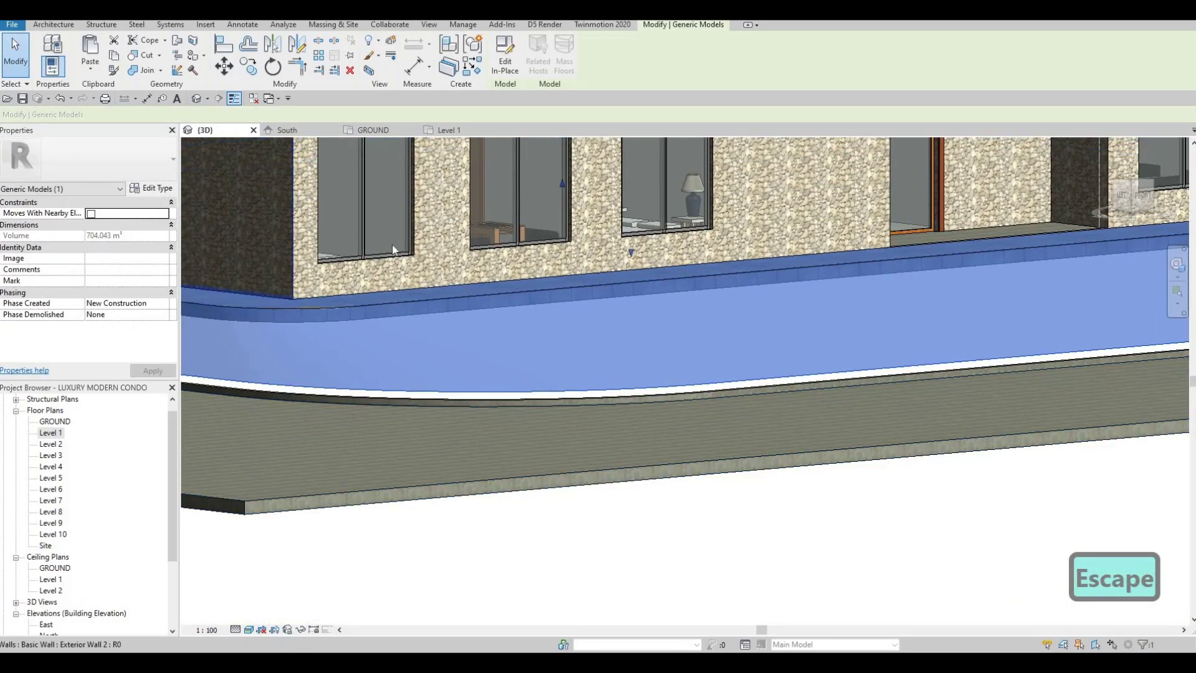
{"action": "left_click", "coordinate": [508, 65]}
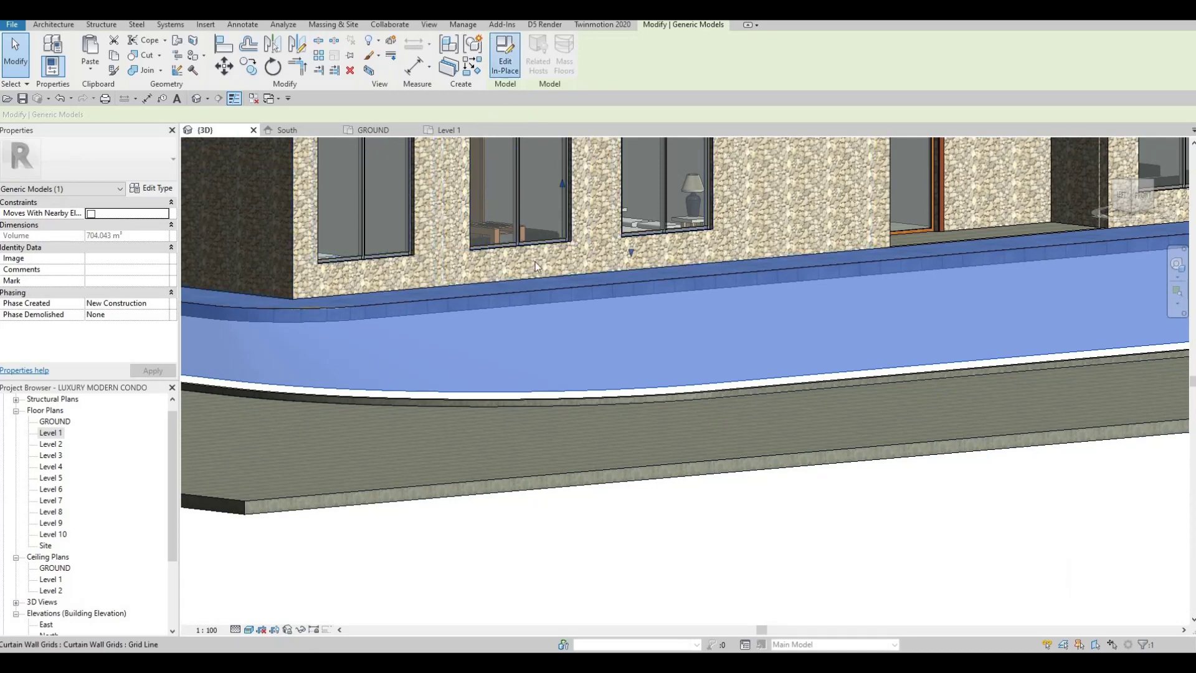
{"action": "left_click", "coordinate": [508, 316]}
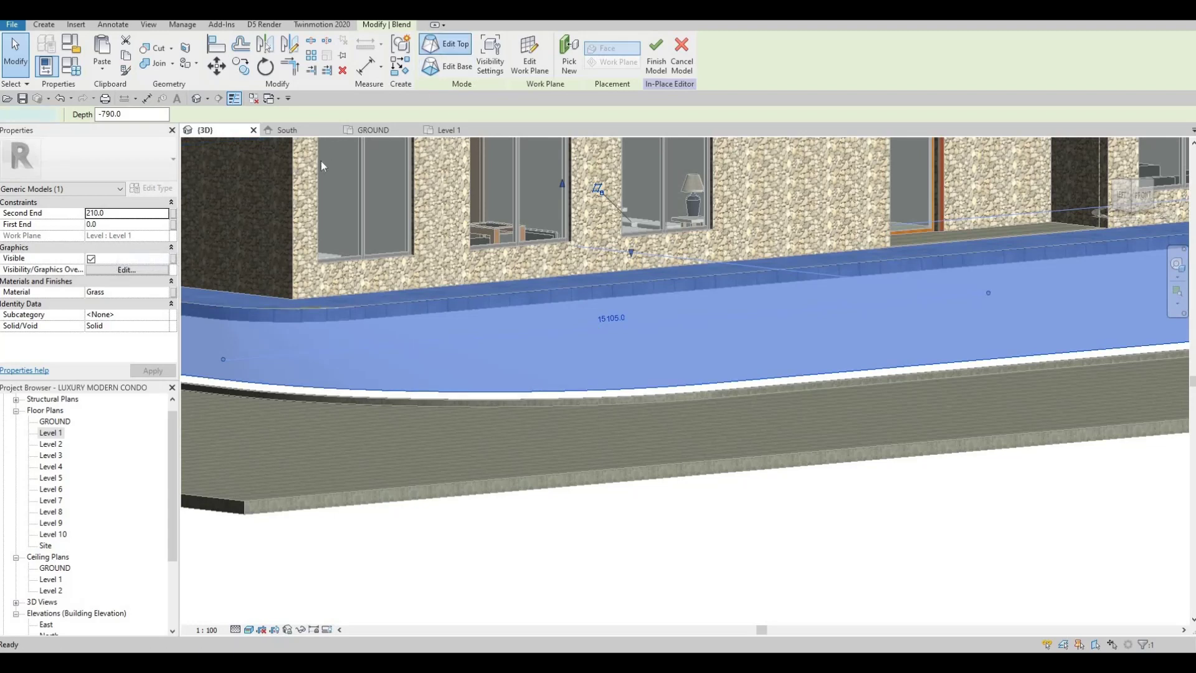
{"action": "left_click", "coordinate": [446, 47]}
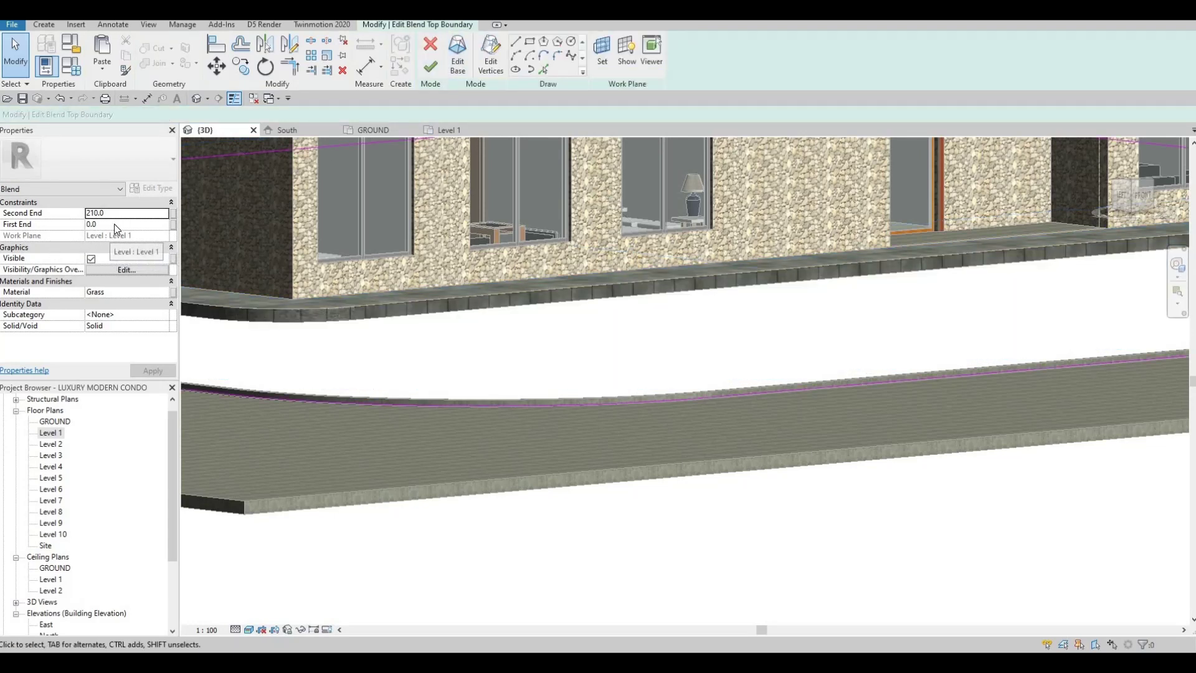
- Switch the grass blend to its base boundary and set its Second End to 200
{"action": "left_click", "coordinate": [463, 59]}
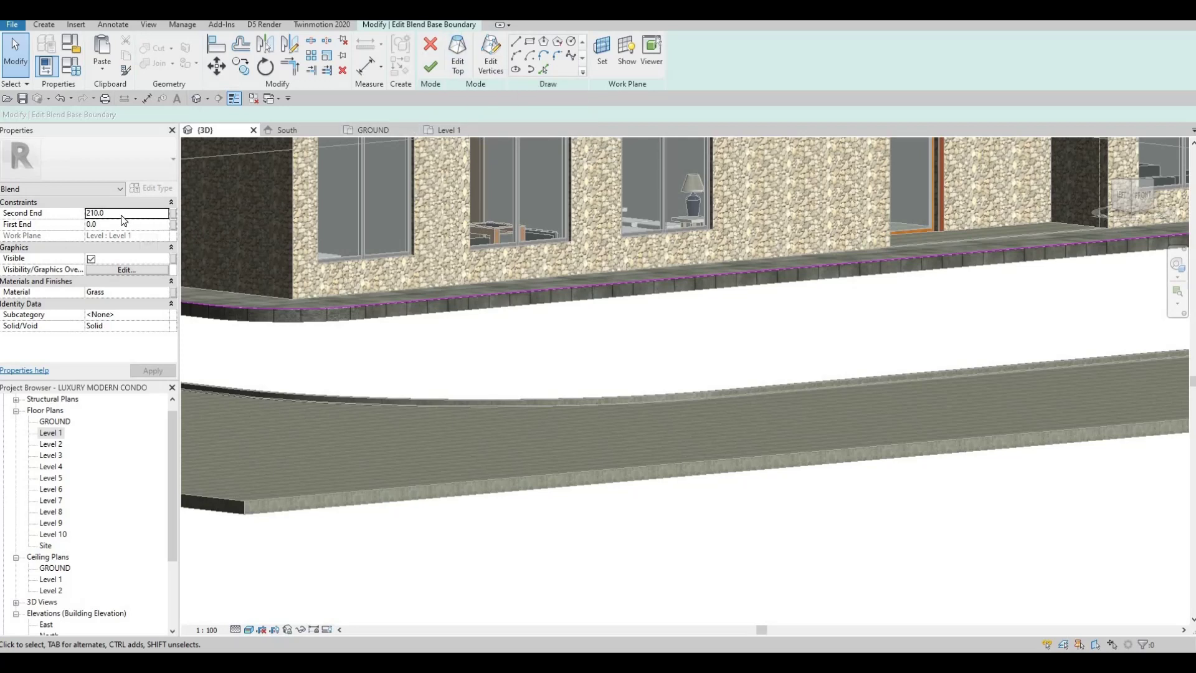
{"action": "left_click", "coordinate": [459, 63]}
{"action": "left_click", "coordinate": [459, 62]}
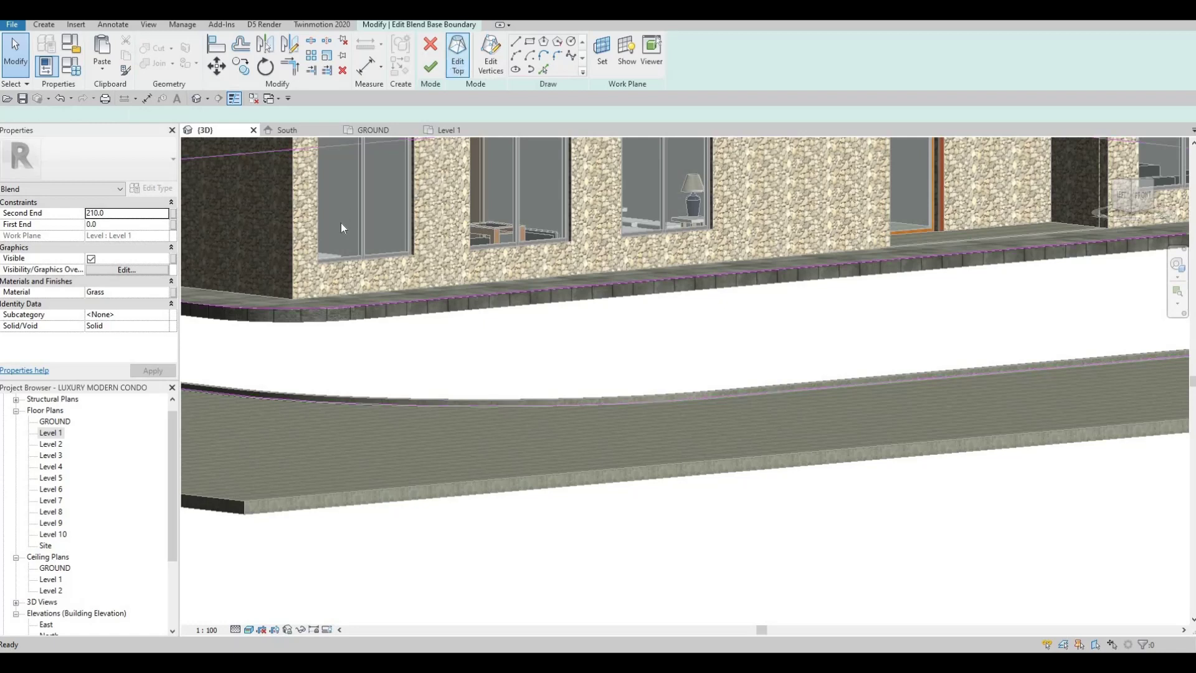
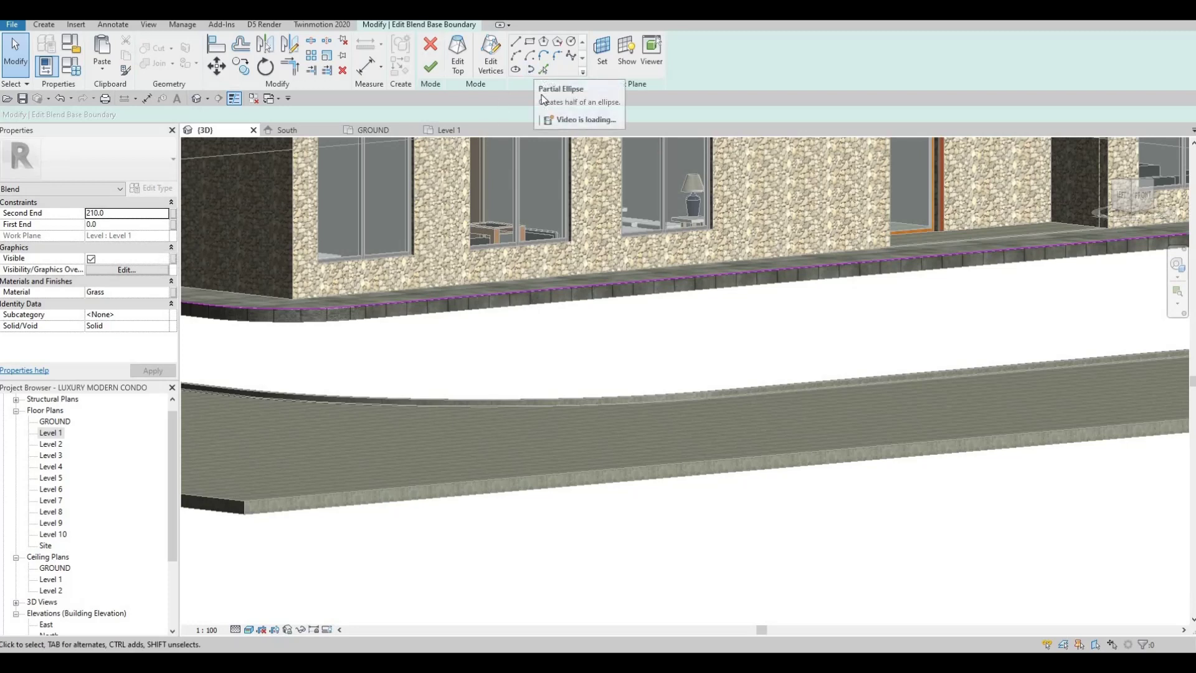
{"action": "left_click", "coordinate": [543, 69]}
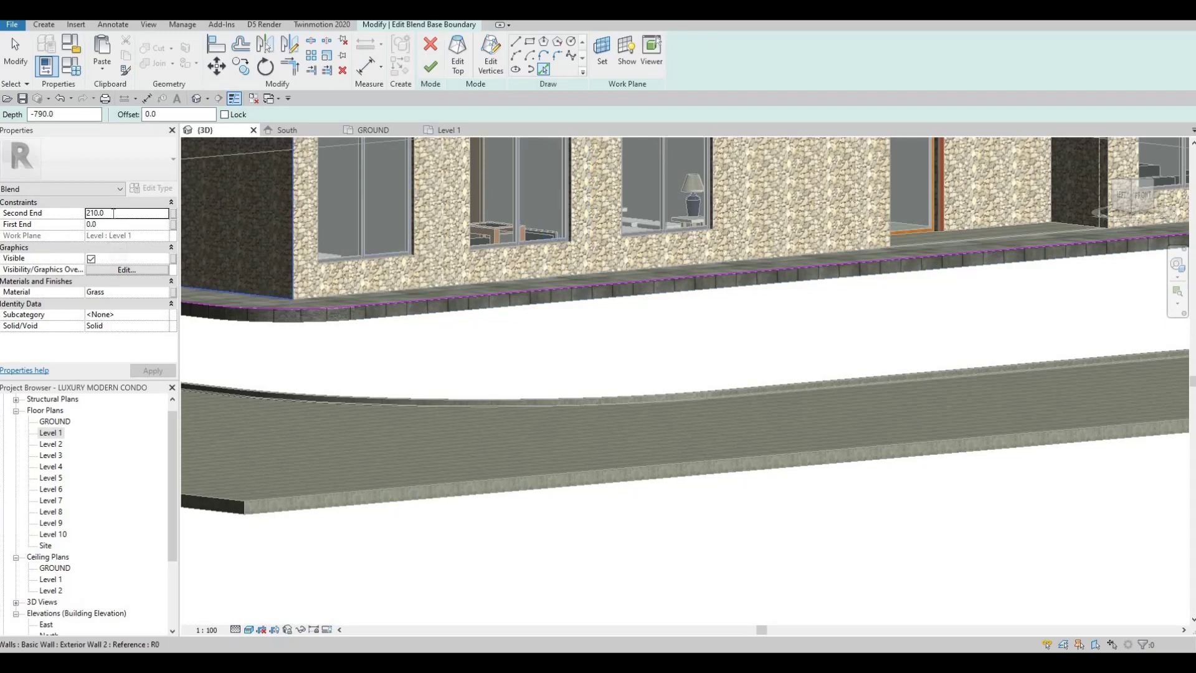
{"action": "double_click", "coordinate": [94, 213]}
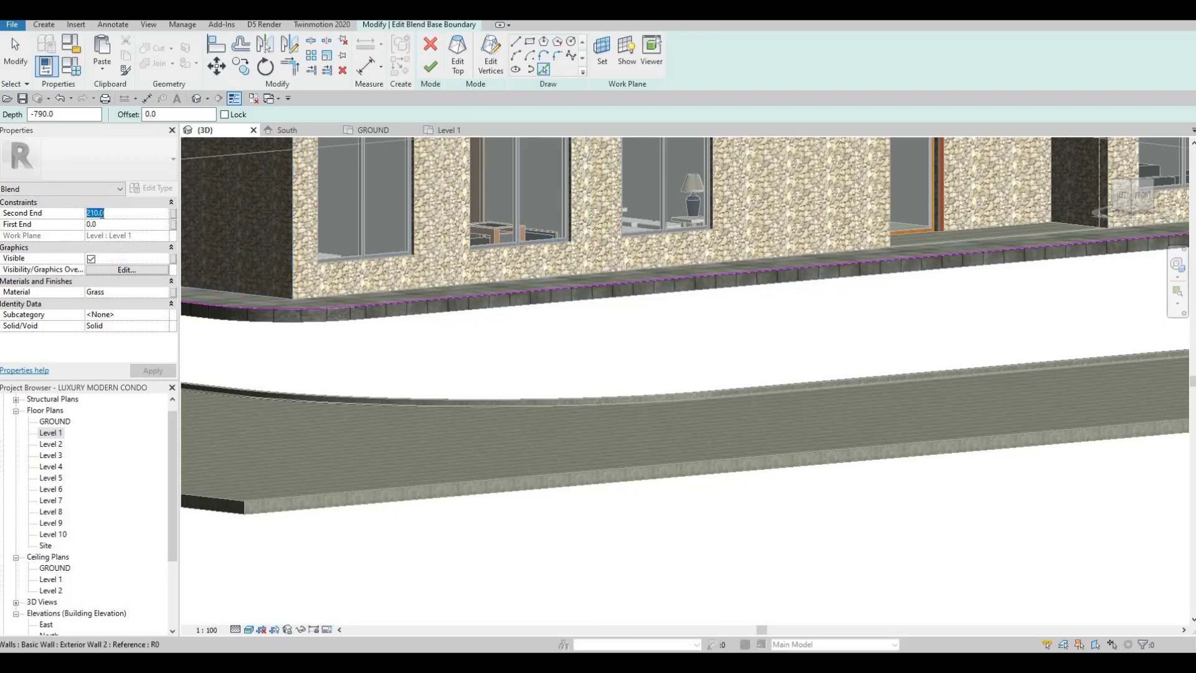
{"action": "type", "text": "200"}
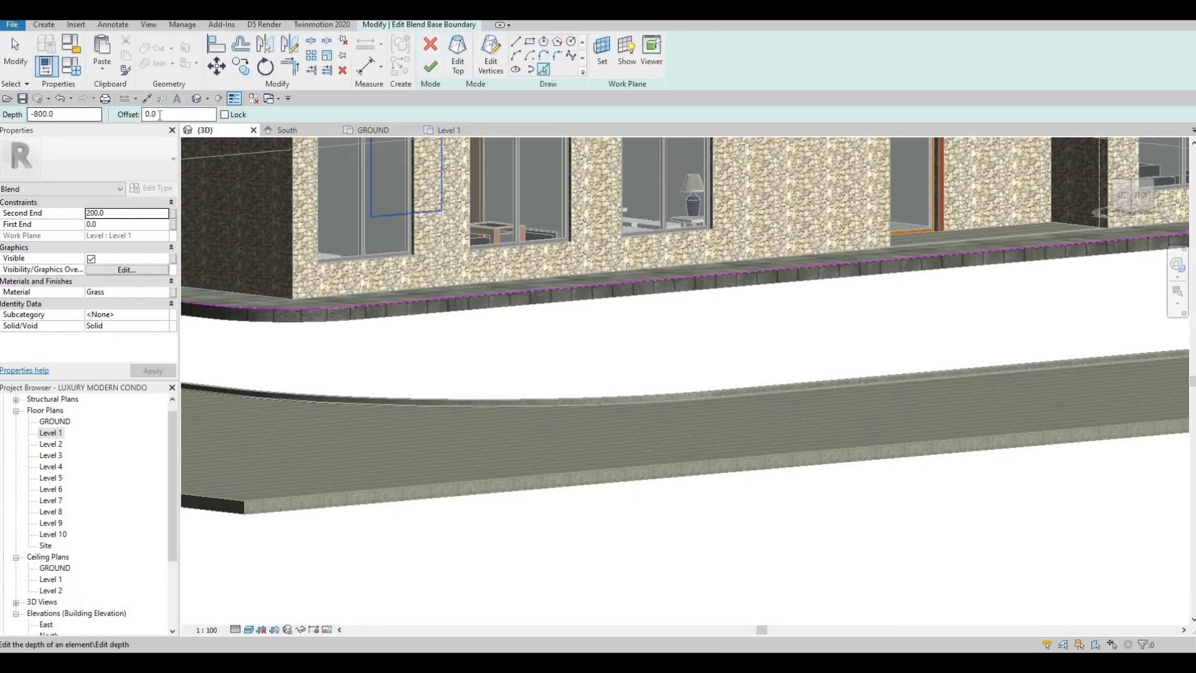
- Enter a sketch line offset of -10, finish the blend's base boundary edit, and finish the in-place grass model
{"action": "left_click", "coordinate": [160, 114]}
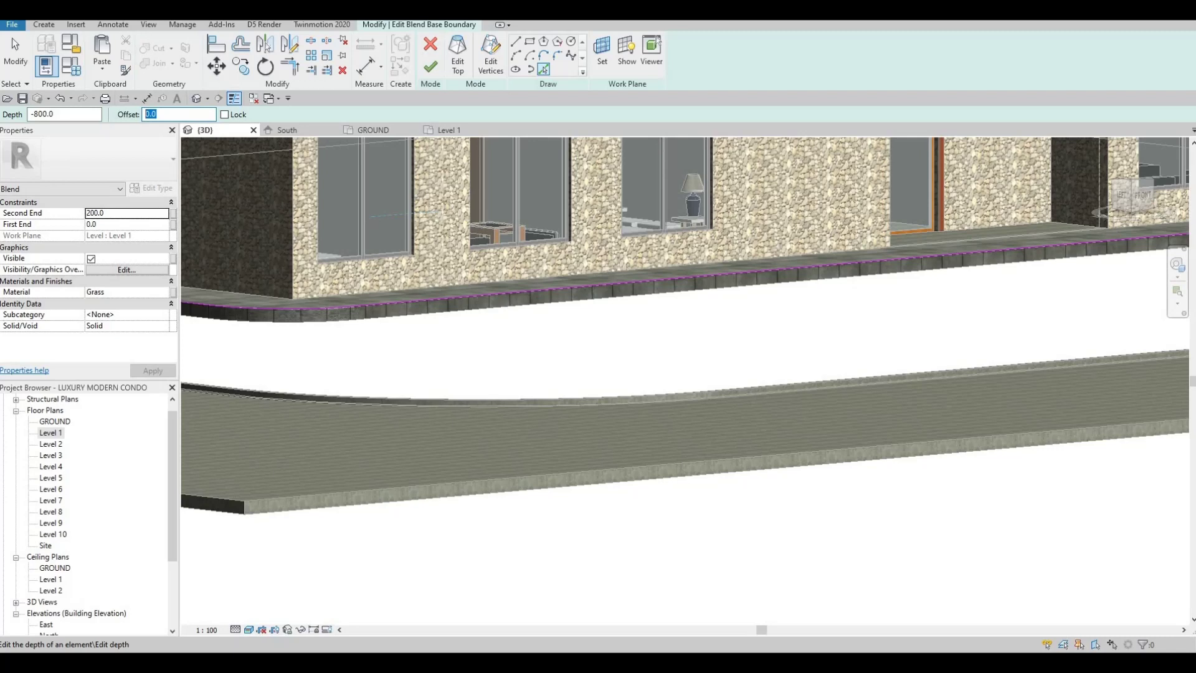
{"action": "type", "text": "-10"}
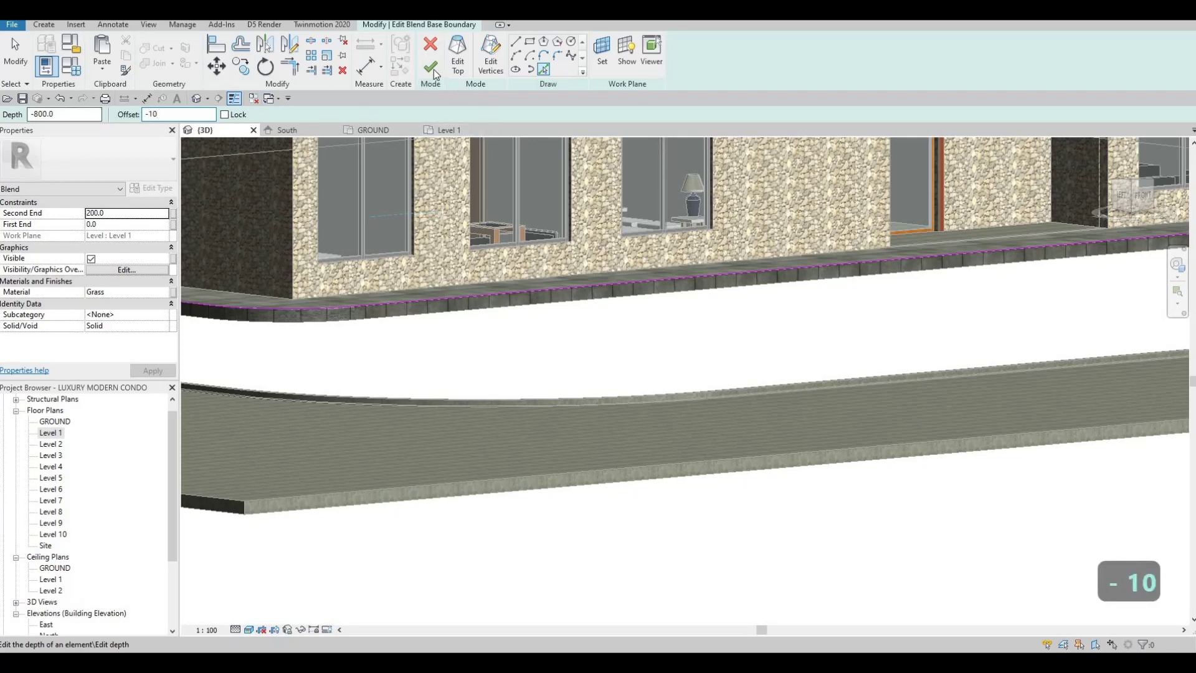
{"action": "left_click", "coordinate": [433, 70]}
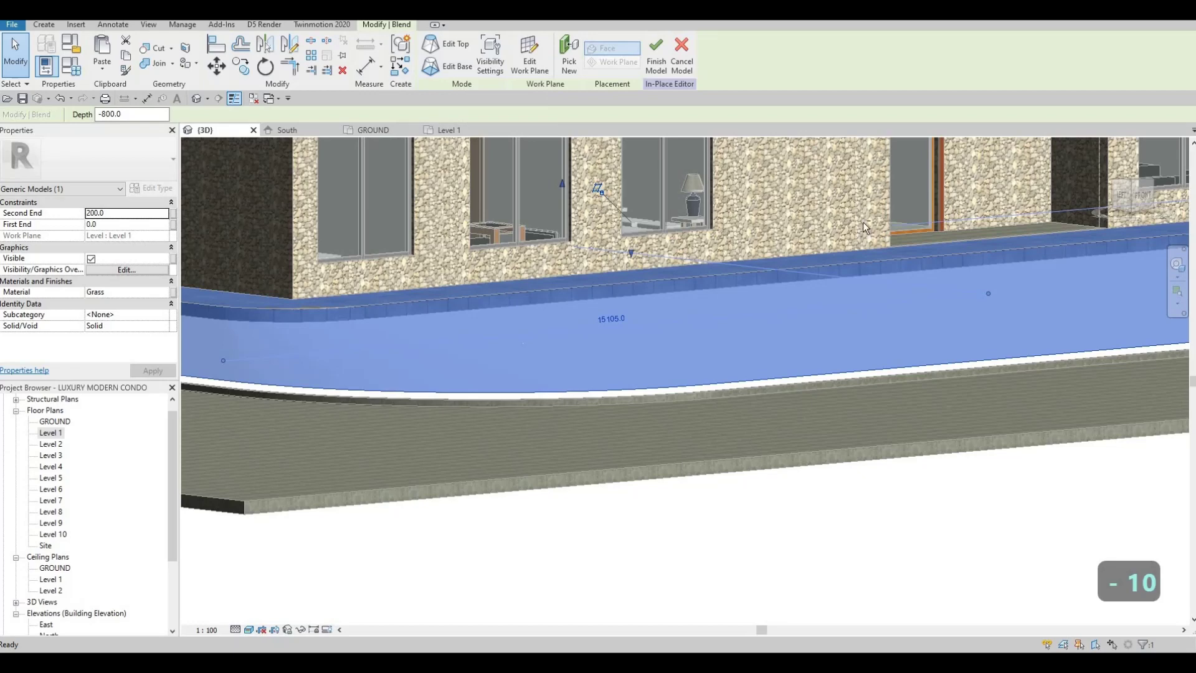
{"action": "middle_click_drag", "start_coordinate": [876, 210], "coordinate": [894, 245], "text": "shift"}
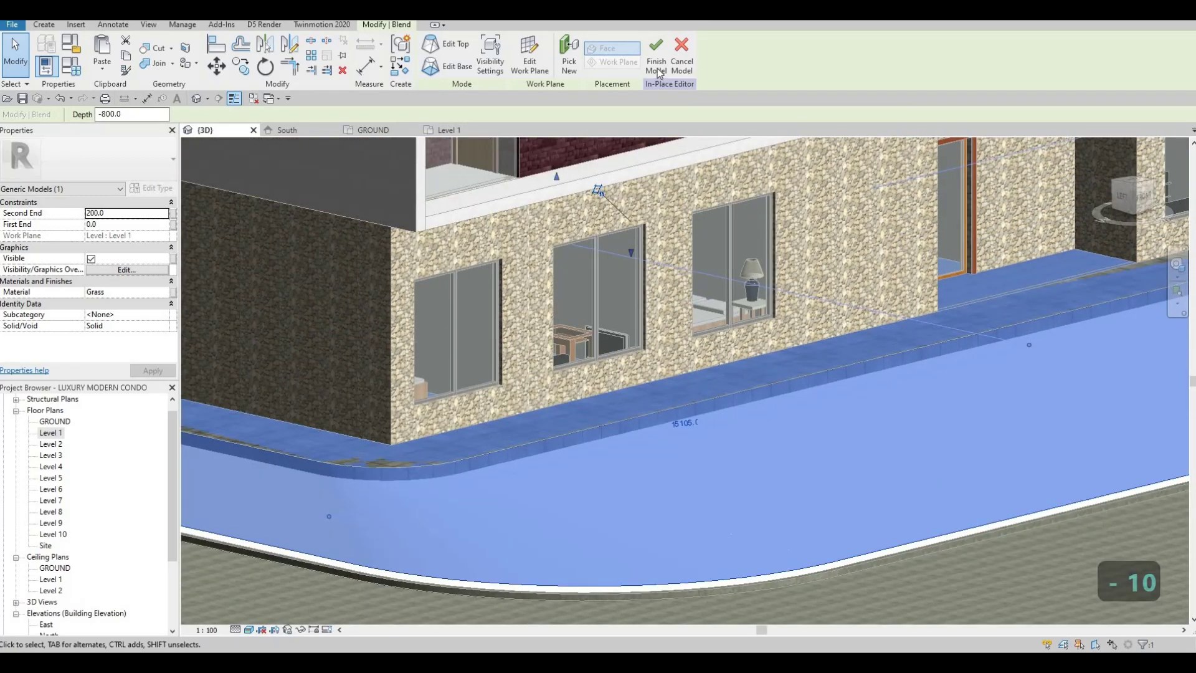
{"action": "left_click", "coordinate": [656, 65]}
{"action": "key", "text": "Escape"}
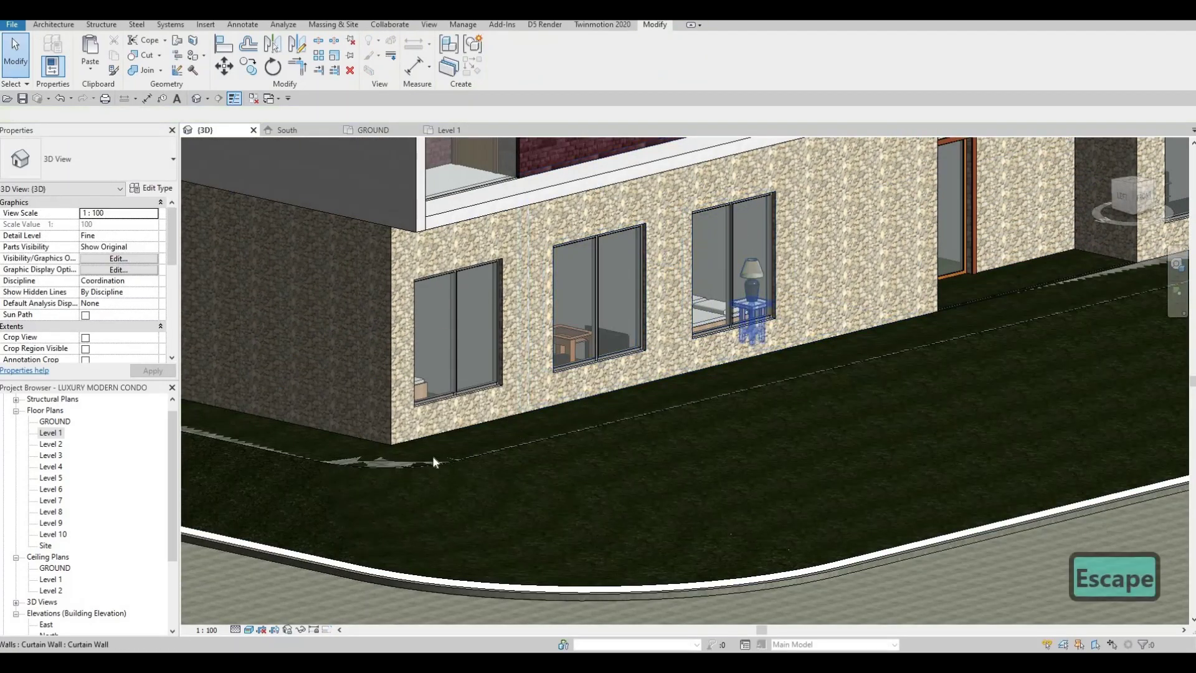
{"action": "key", "text": "Escape"}
- Set the sidewalk floor's Height Offset From Level to 10 and apply the change
{"action": "scroll", "coordinate": [448, 449], "scroll_direction": "up", "scroll_amount": 4}
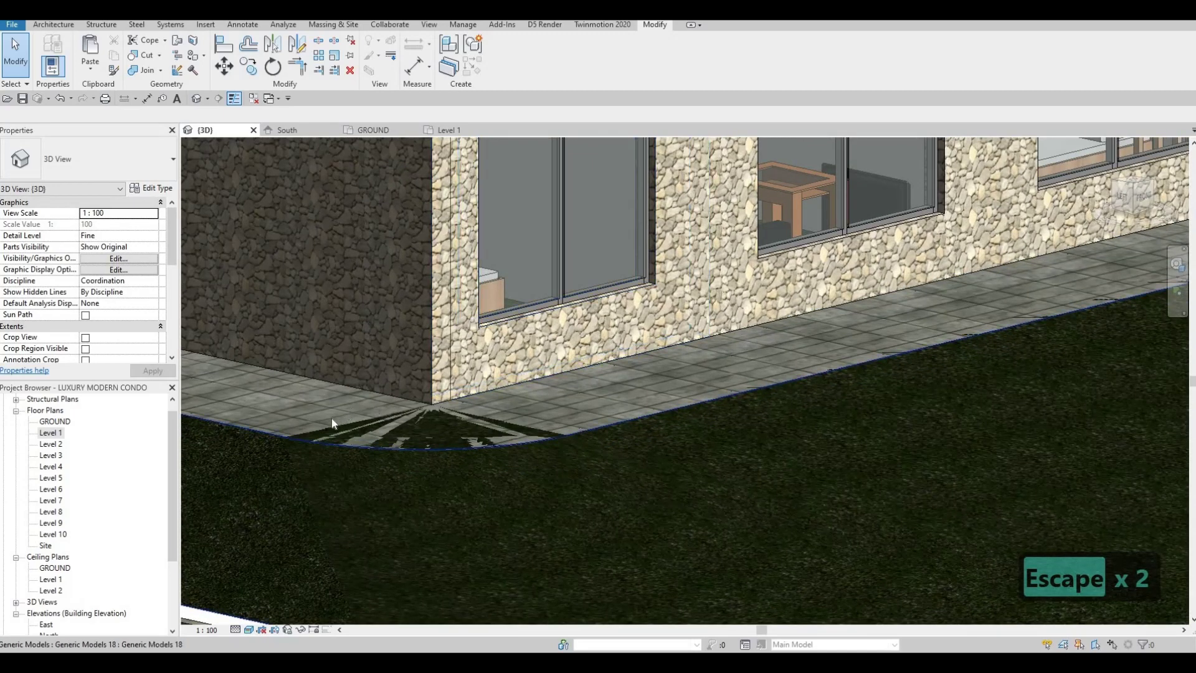
{"action": "left_click", "coordinate": [301, 425]}
{"action": "key", "text": "Escape"}
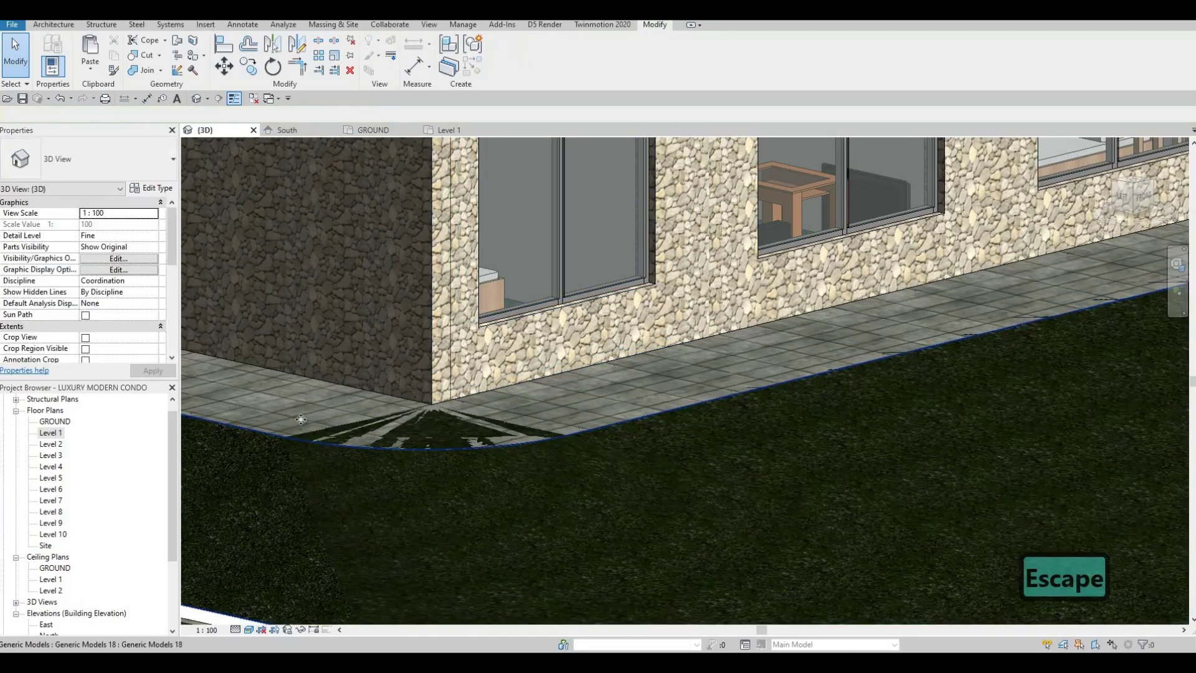
{"action": "key", "text": "Tab"}
{"action": "left_click", "coordinate": [300, 420]}
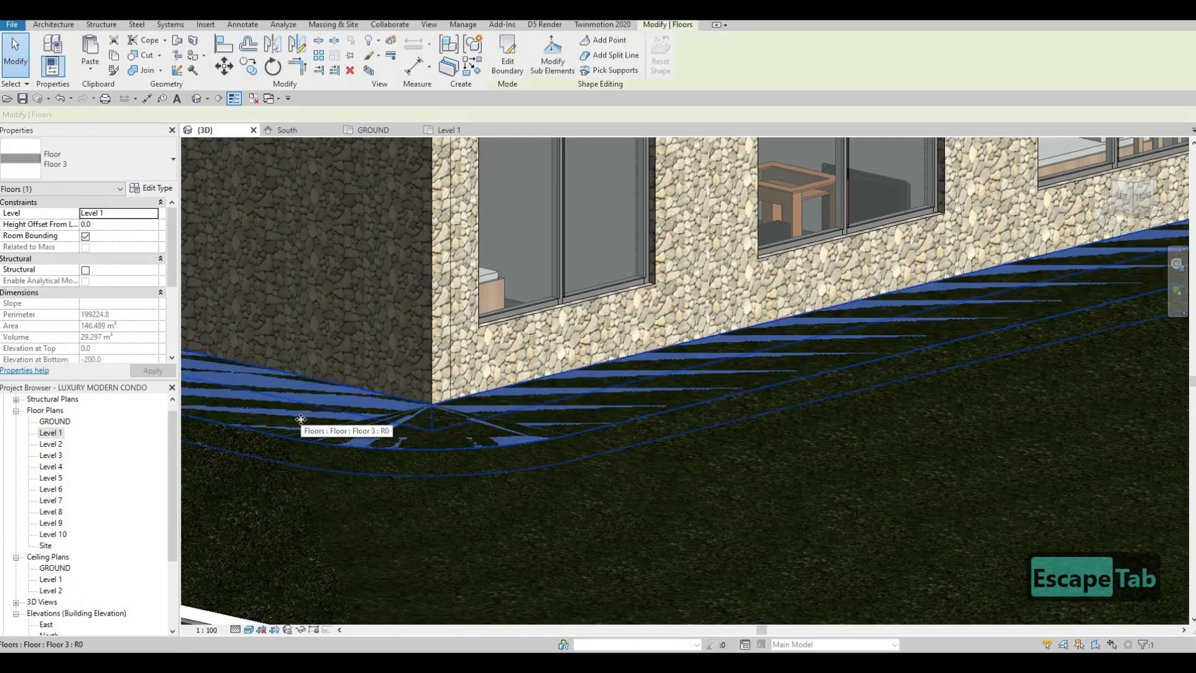
{"action": "left_click", "coordinate": [102, 224]}
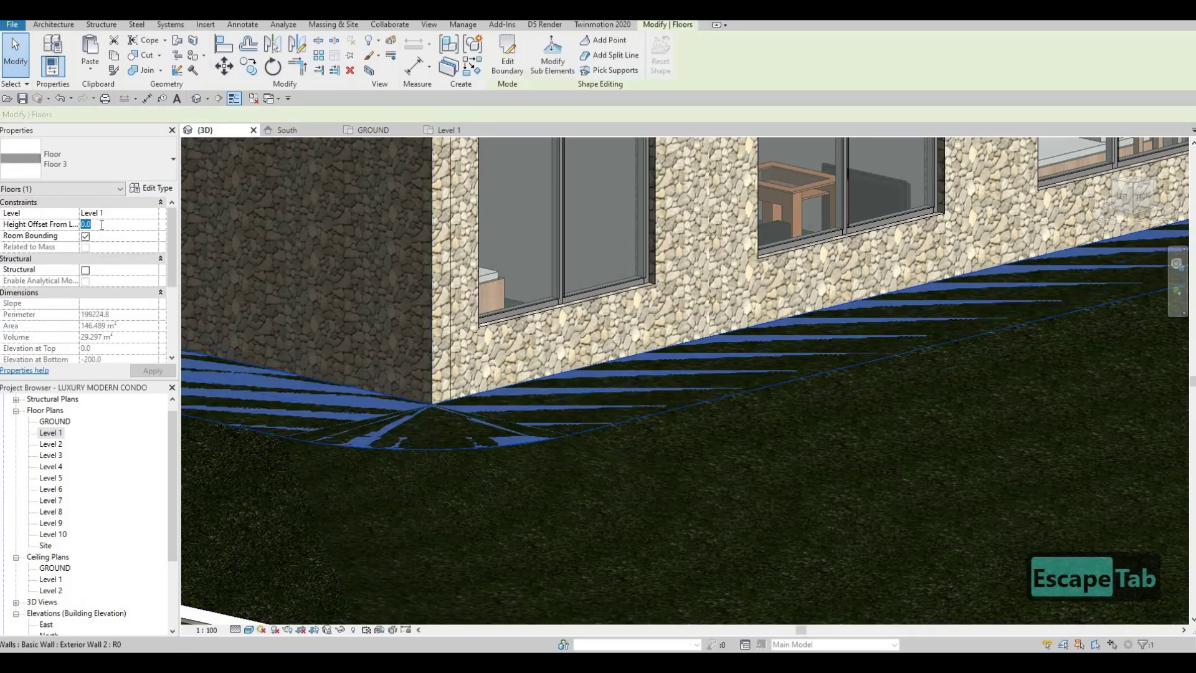
{"action": "type", "text": "10"}
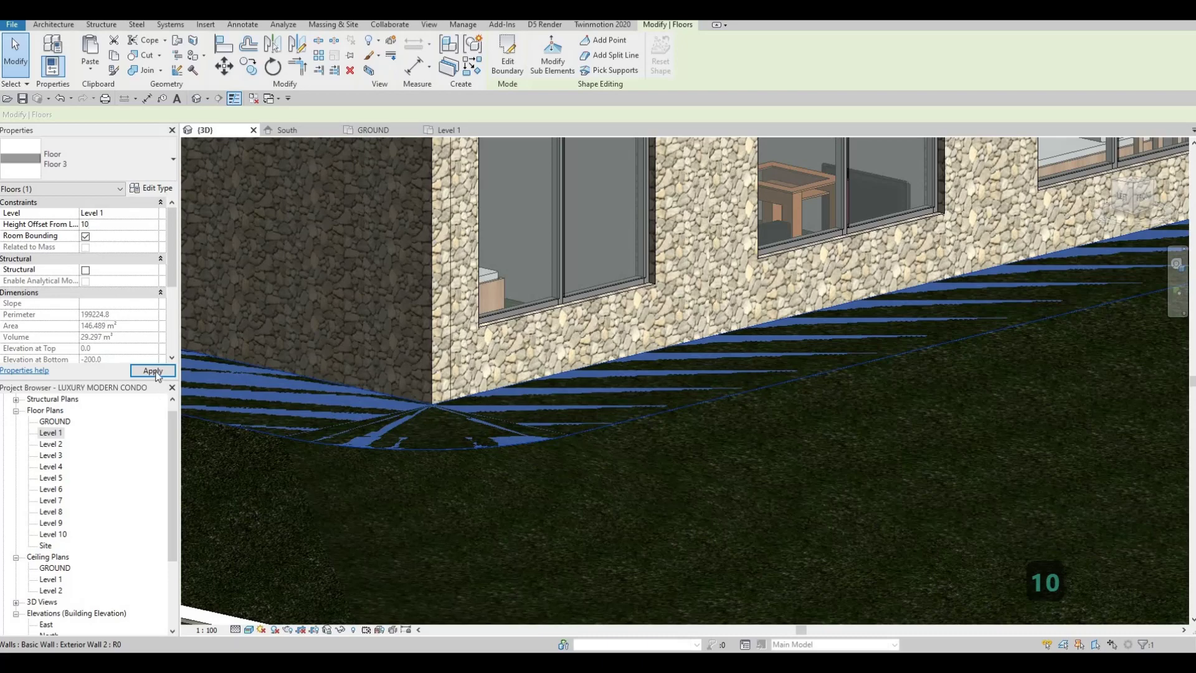
{"action": "left_click", "coordinate": [152, 371]}
{"action": "key", "text": "Escape"}
{"action": "key", "text": "Escape"}
- Set the Height Offset From Level of the building's interior floor, at the recessed entrance, to 10
{"action": "scroll", "coordinate": [586, 416], "scroll_direction": "down", "scroll_amount": 1}
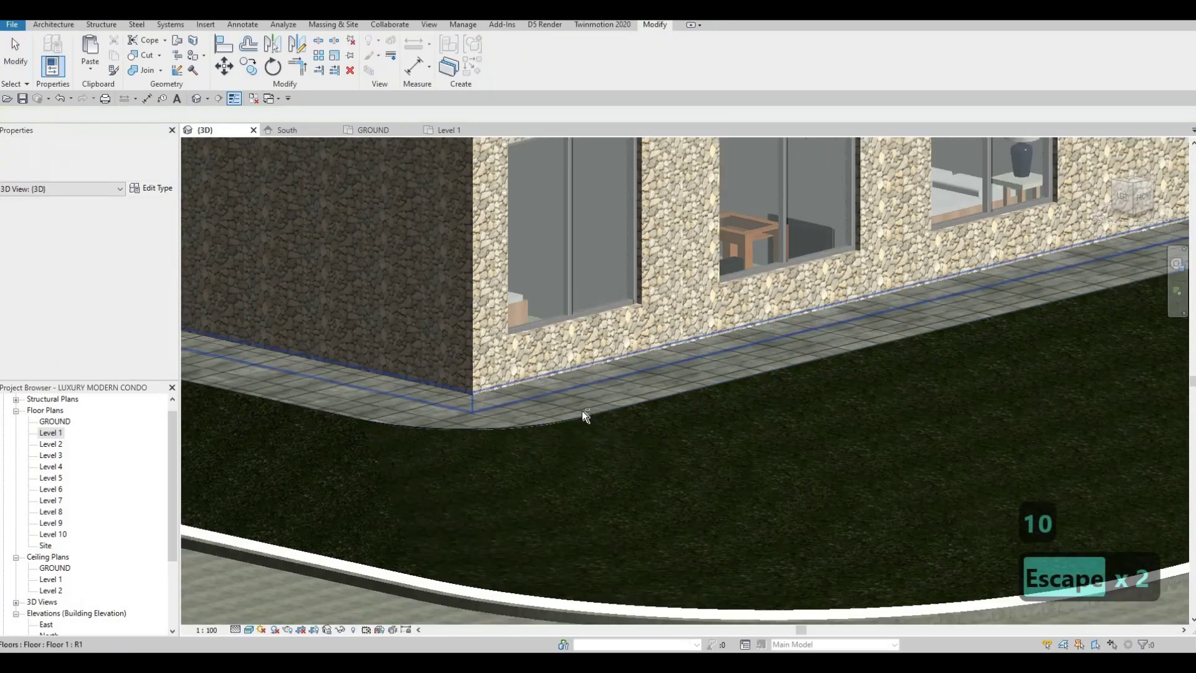
{"action": "middle_click_drag", "start_coordinate": [582, 410], "coordinate": [624, 389], "text": "shift"}
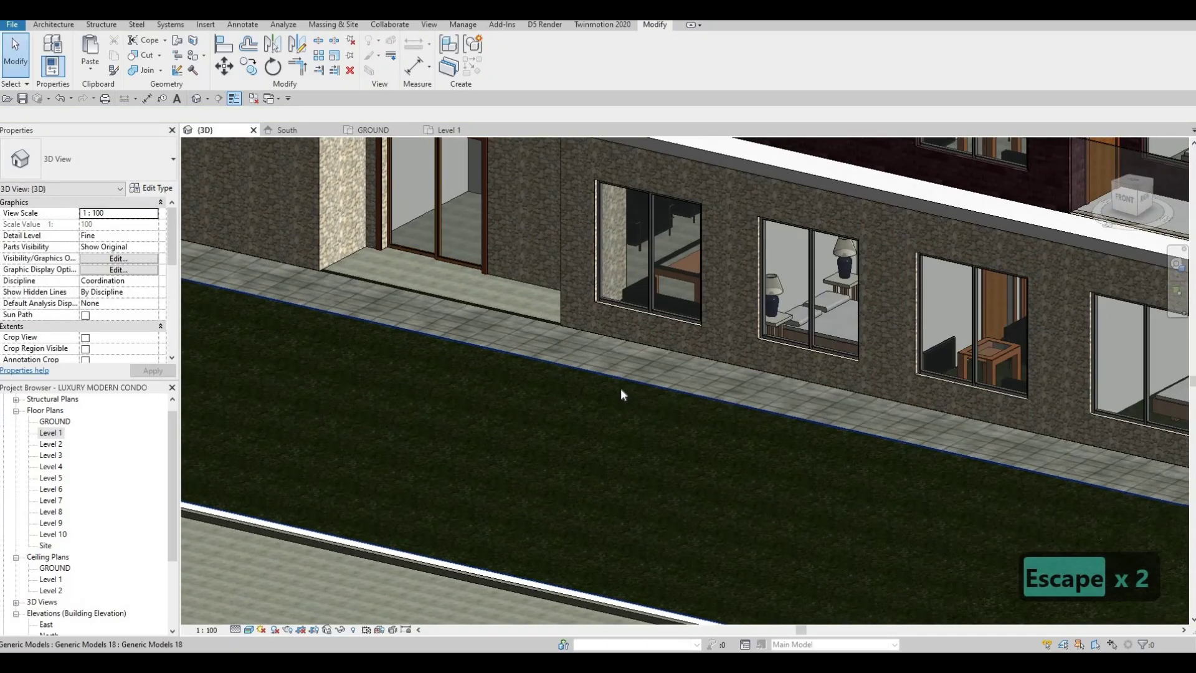
{"action": "middle_click_drag", "start_coordinate": [745, 384], "coordinate": [671, 354], "text": "shift"}
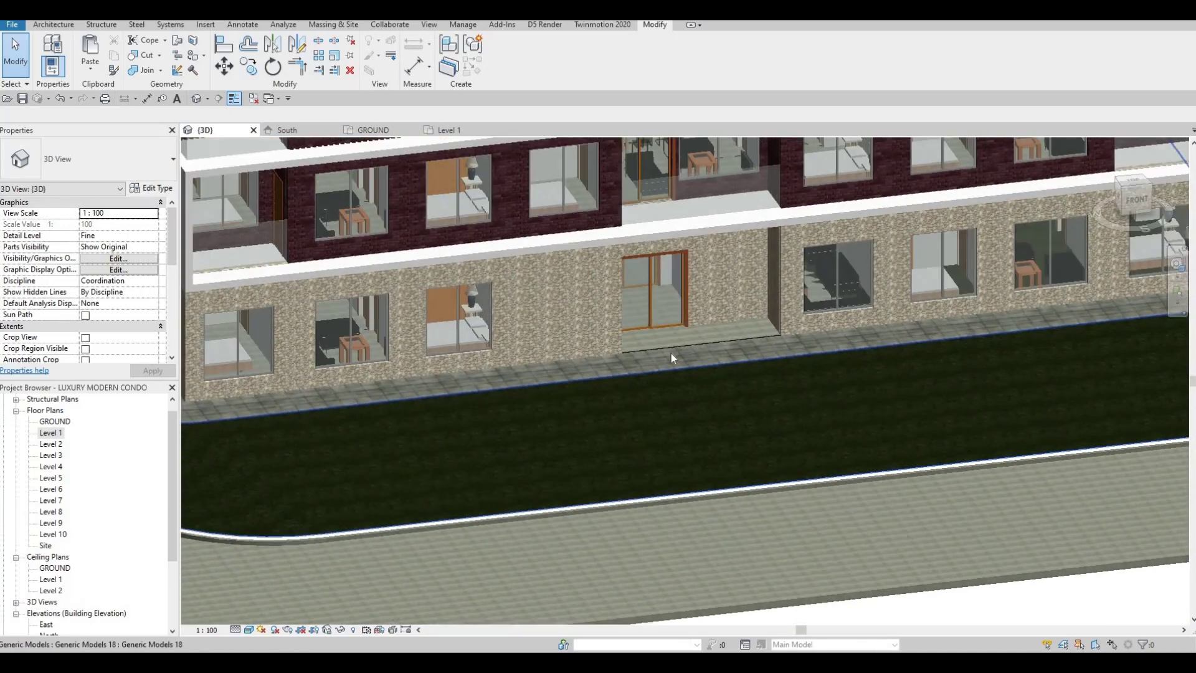
{"action": "scroll", "coordinate": [671, 353], "scroll_direction": "up", "scroll_amount": 4}
{"action": "key", "text": "Tab"}
{"action": "key", "text": "Tab"}
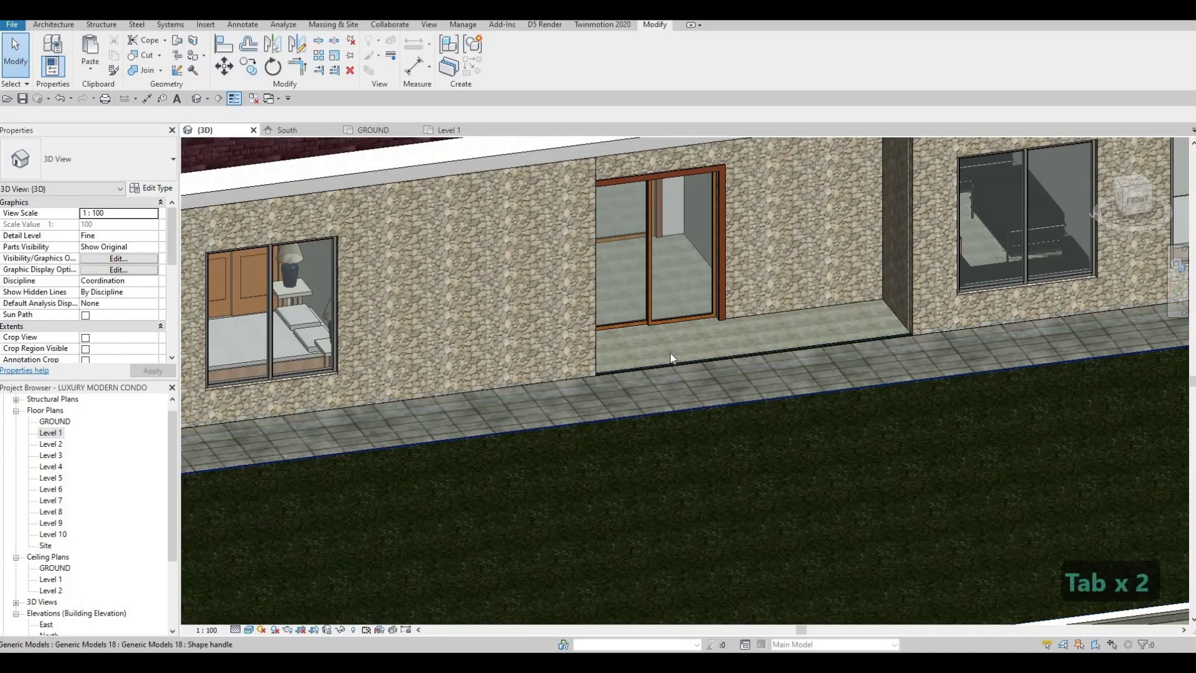
{"action": "key", "text": "Tab"}
{"action": "left_click", "coordinate": [664, 346]}
{"action": "key", "text": "Escape"}
{"action": "left_click", "coordinate": [665, 339]}
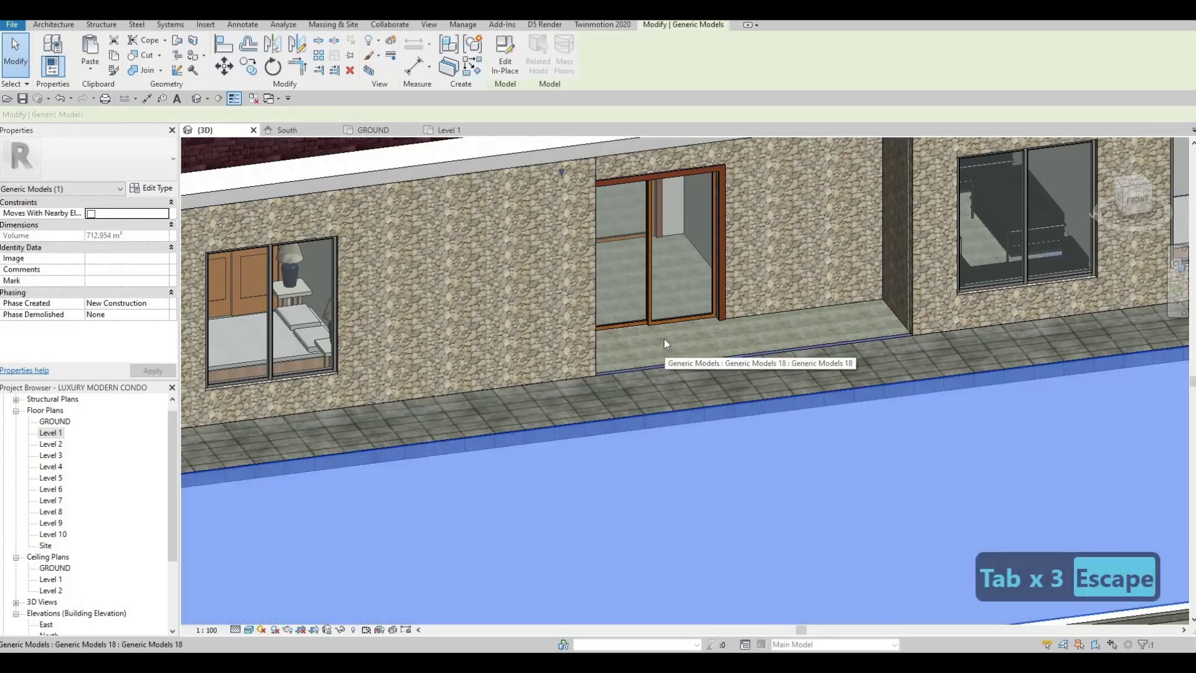
{"action": "key", "text": "Escape"}
{"action": "key", "text": "Tab"}
{"action": "left_click", "coordinate": [664, 340]}
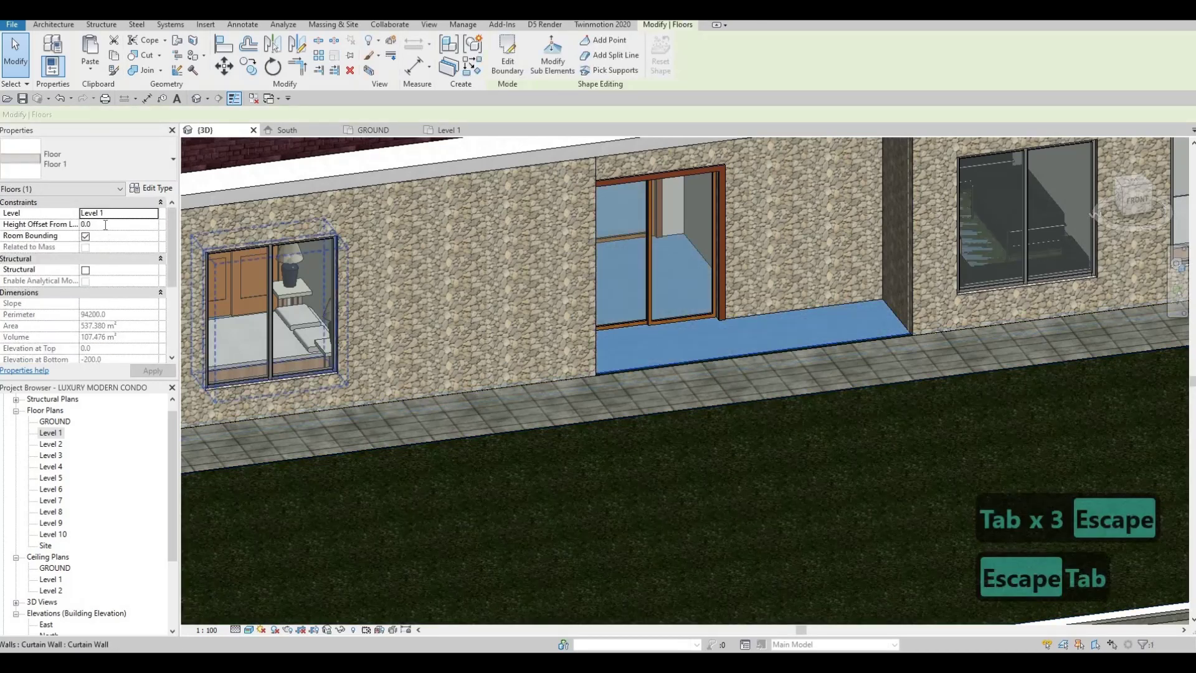
{"action": "left_click", "coordinate": [105, 225]}
{"action": "type", "text": "10"}
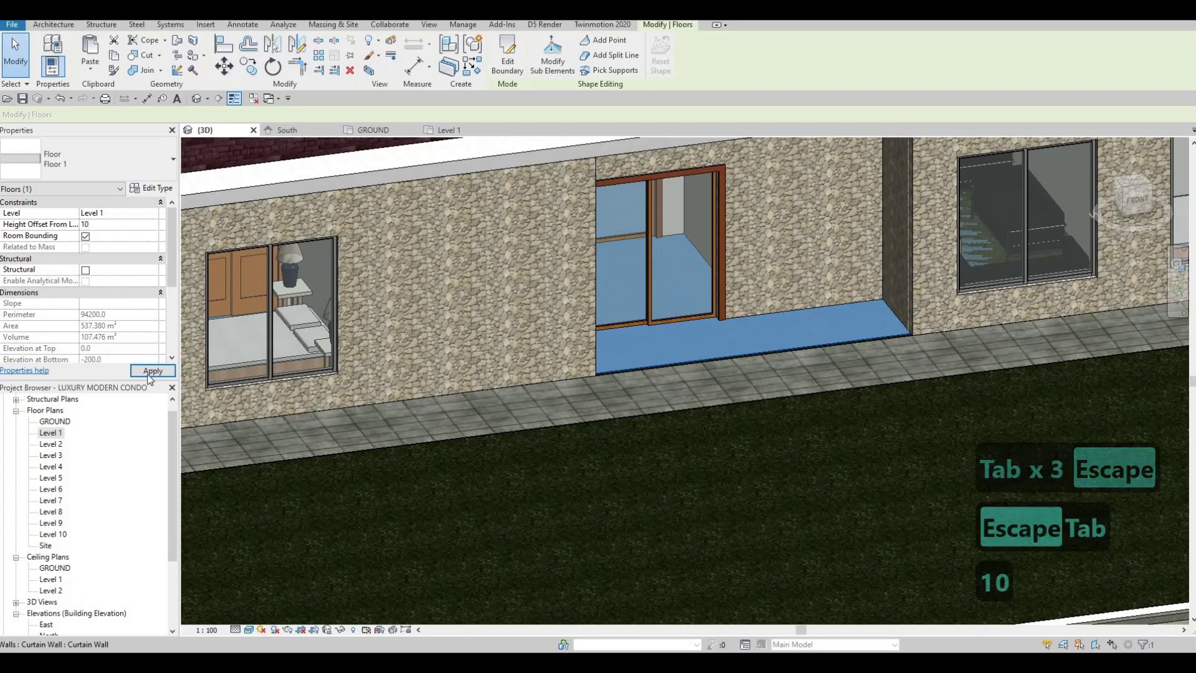
{"action": "key", "text": "Escape"}
{"action": "key", "text": "Escape"}
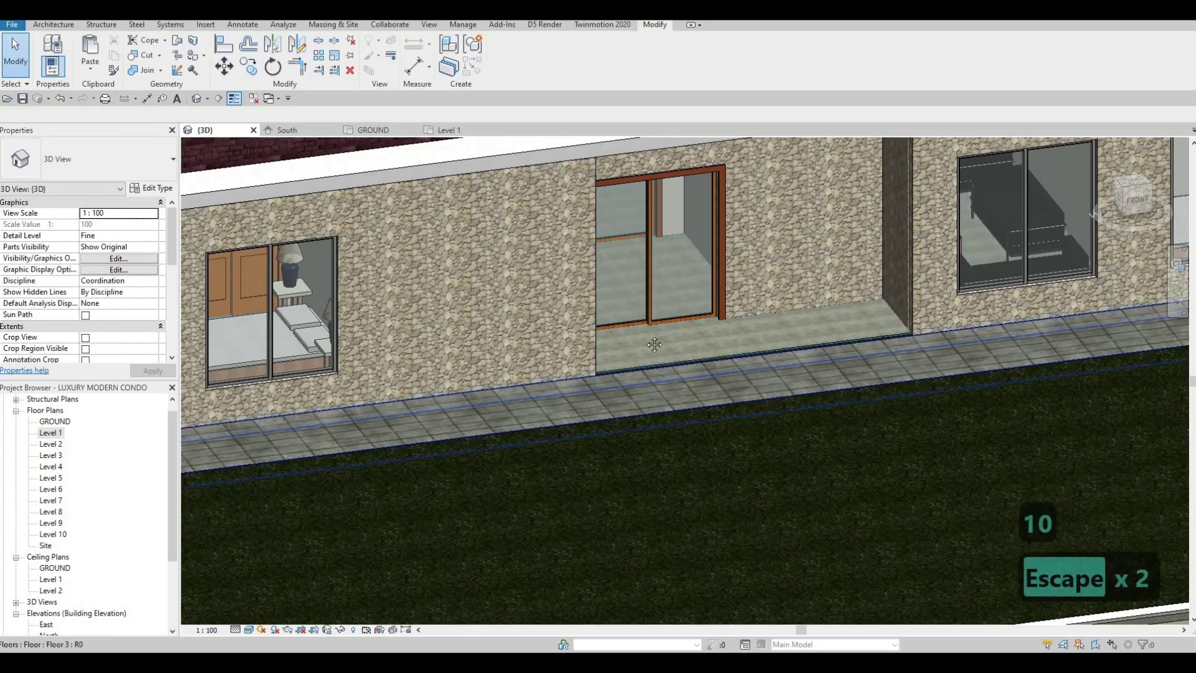
- Open the interior floor's boundary for editing and bring up its sketch in the Level 1 floor plan
{"action": "middle_click_drag", "start_coordinate": [866, 281], "coordinate": [689, 406]}
{"action": "middle_click_drag", "start_coordinate": [782, 412], "coordinate": [824, 309], "text": "shift"}
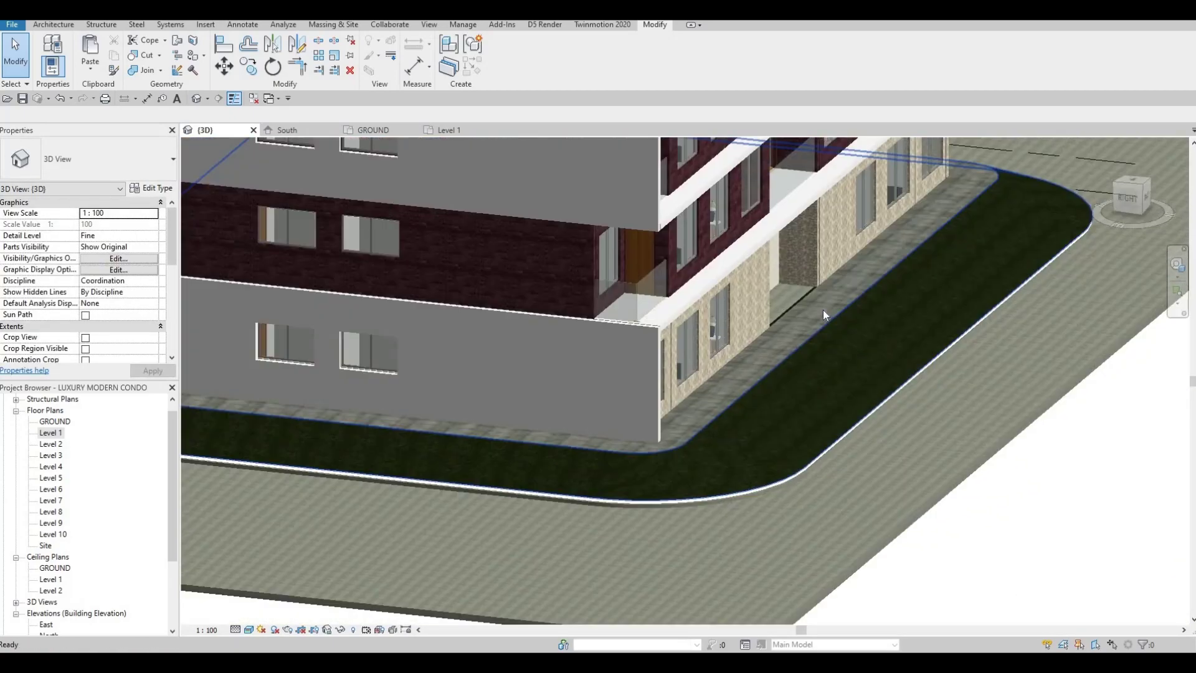
{"action": "scroll", "coordinate": [724, 293], "scroll_direction": "up", "scroll_amount": 5}
{"action": "scroll", "coordinate": [722, 293], "scroll_direction": "up", "scroll_amount": 5}
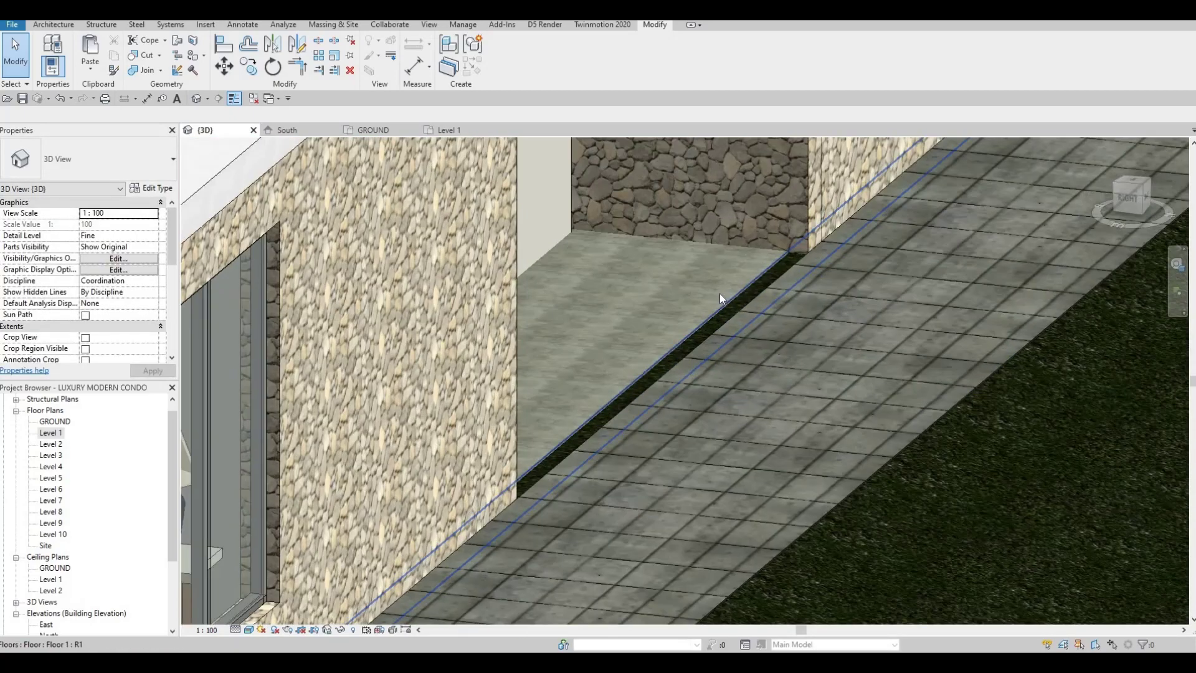
{"action": "left_click", "coordinate": [720, 293]}
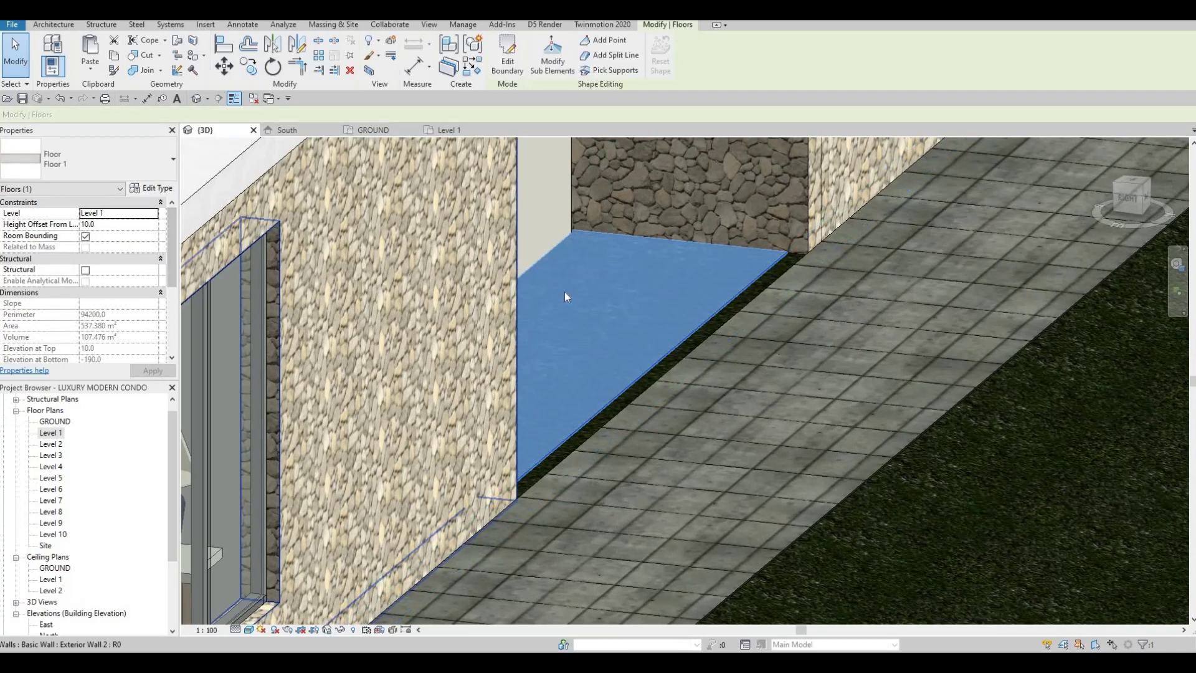
{"action": "left_click", "coordinate": [151, 188]}
{"action": "key", "text": "Escape"}
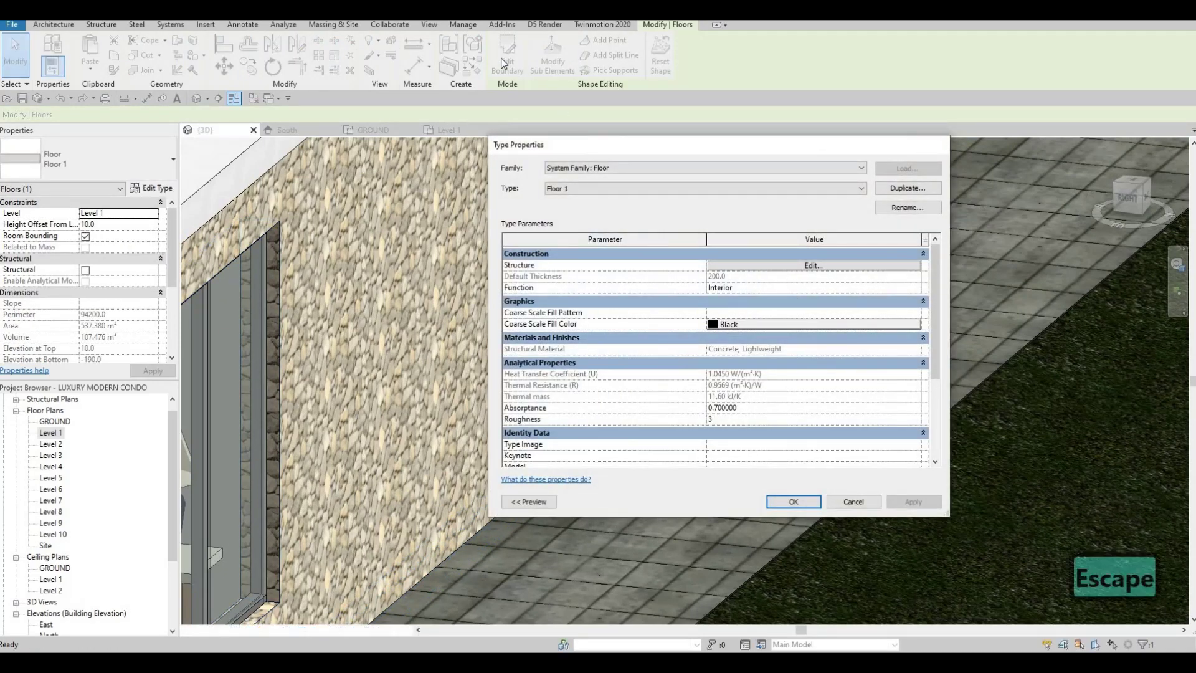
{"action": "left_click", "coordinate": [508, 56]}
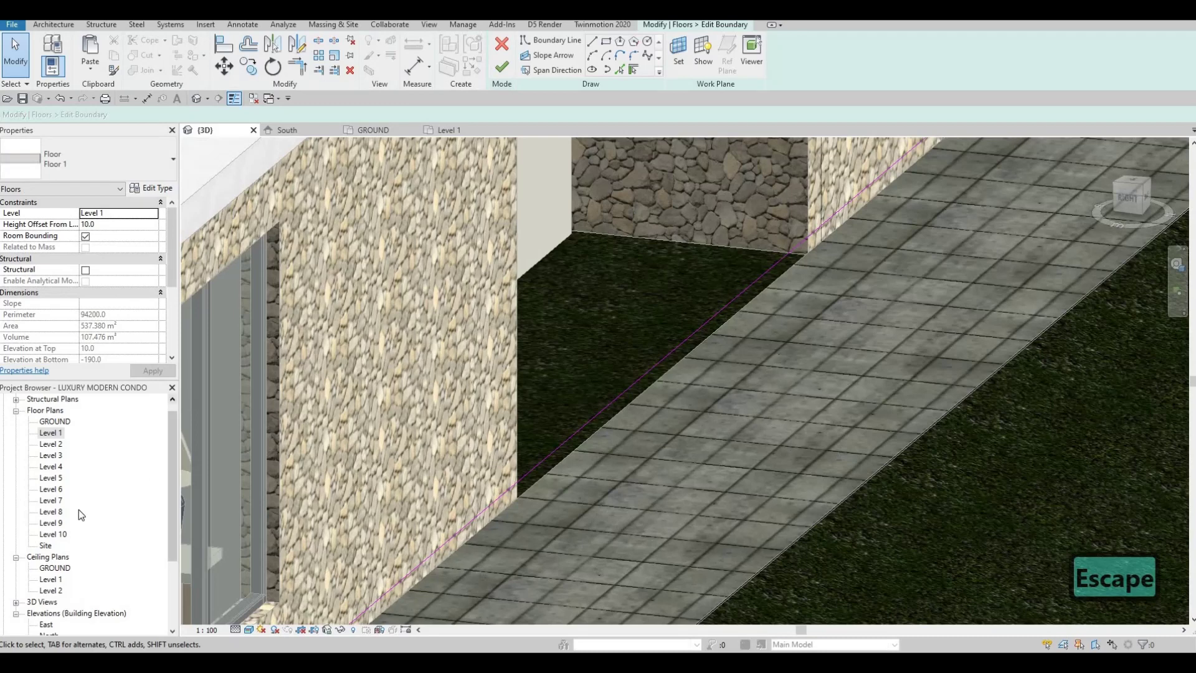
{"action": "double_click", "coordinate": [69, 434]}
{"action": "scroll", "coordinate": [549, 299], "scroll_direction": "up", "scroll_amount": 4}
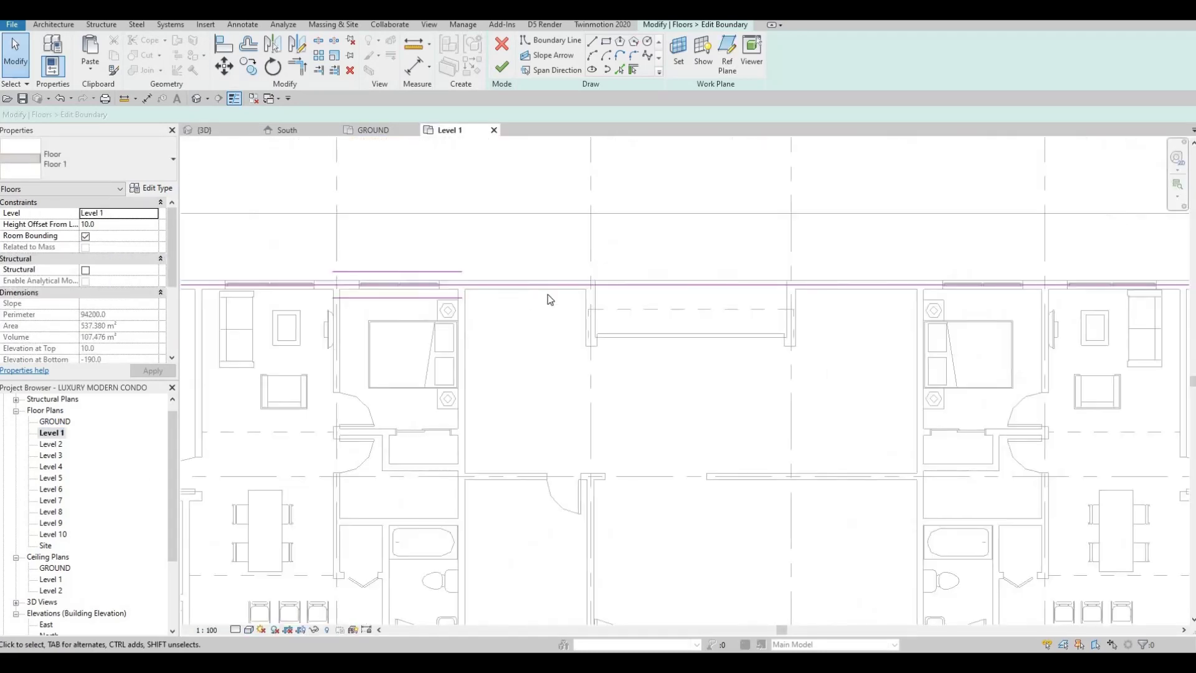
{"action": "scroll", "coordinate": [550, 300], "scroll_direction": "up", "scroll_amount": 2}
{"action": "scroll", "coordinate": [587, 309], "scroll_direction": "right", "scroll_amount": 3, "text": "shift"}
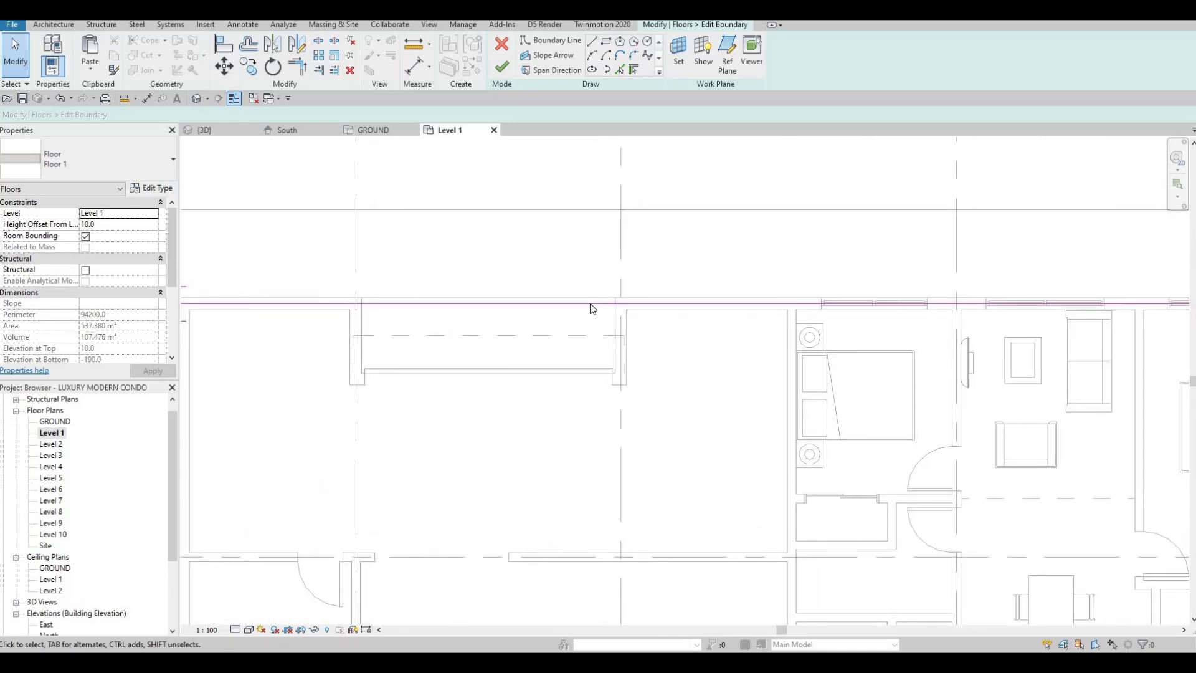
- Move the interior floor's boundary lines along the two entrance sides of the building slightly outward
{"action": "left_click", "coordinate": [572, 303]}
{"action": "left_click", "coordinate": [570, 293]}
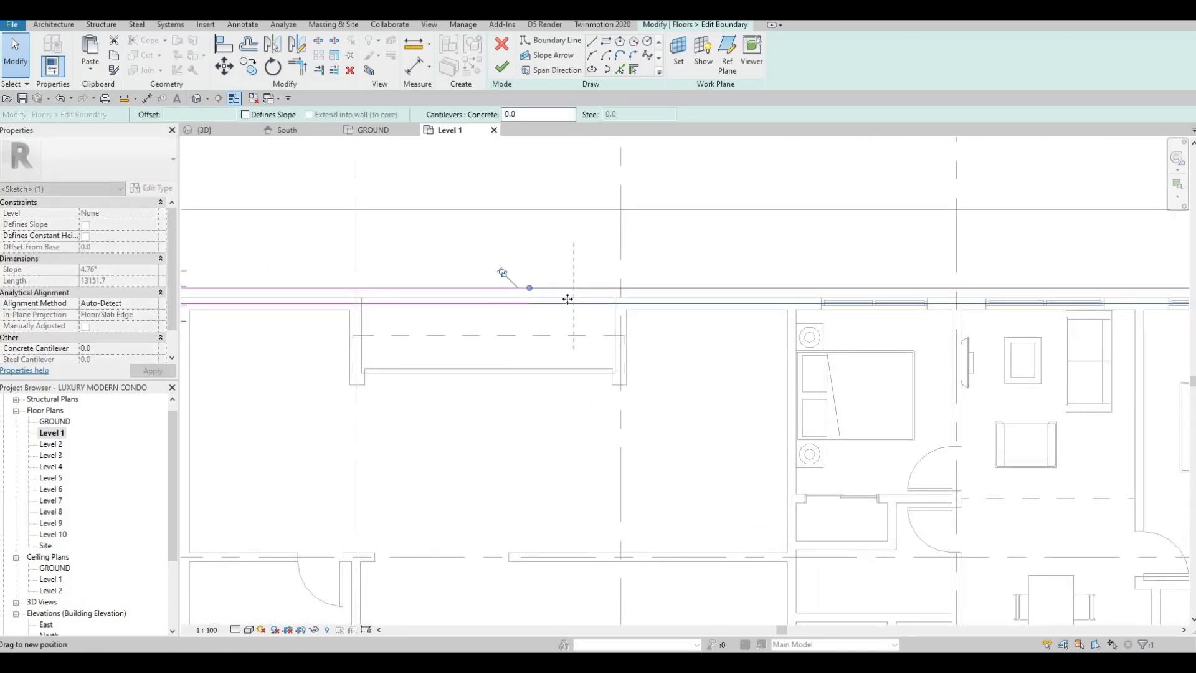
{"action": "scroll", "coordinate": [546, 332], "scroll_direction": "down", "scroll_amount": 5}
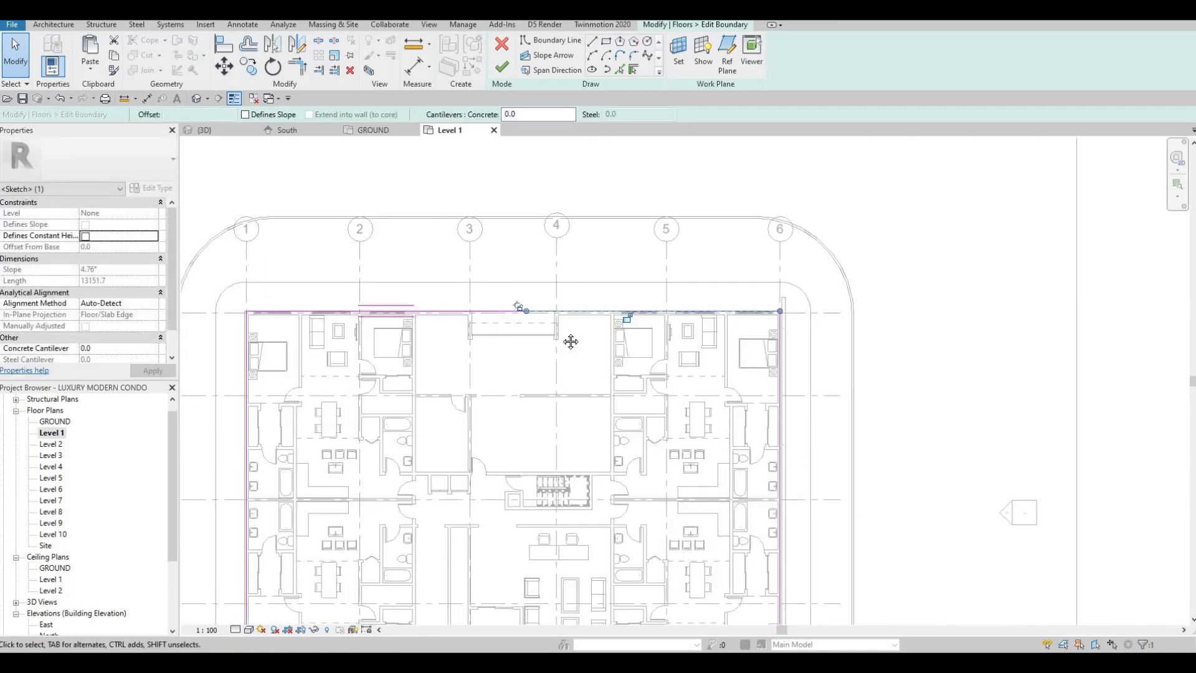
{"action": "scroll", "coordinate": [571, 342], "scroll_direction": "down", "scroll_amount": 1}
{"action": "scroll", "coordinate": [547, 500], "scroll_direction": "up", "scroll_amount": 6}
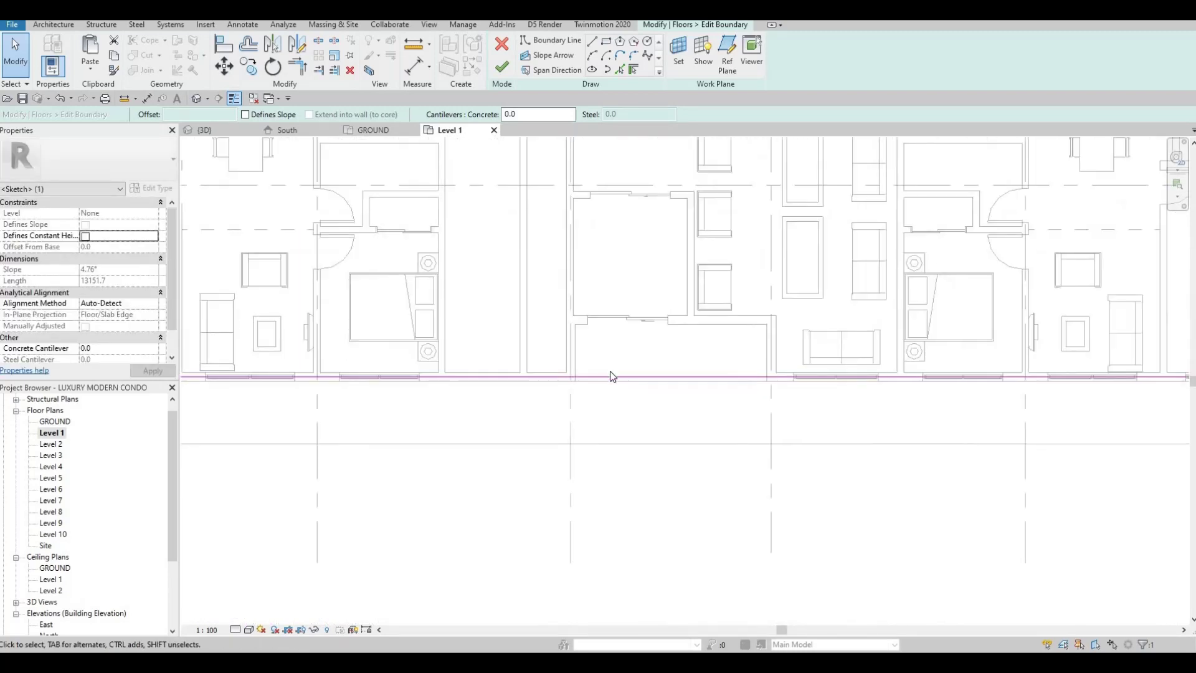
{"action": "scroll", "coordinate": [611, 377], "scroll_direction": "up", "scroll_amount": 1}
{"action": "mouse_move", "coordinate": [650, 372]}
{"action": "left_mouse_down"}
{"action": "mouse_move", "coordinate": [649, 390]}
{"action": "mouse_move", "coordinate": [649, 376]}
{"action": "left_mouse_up"}
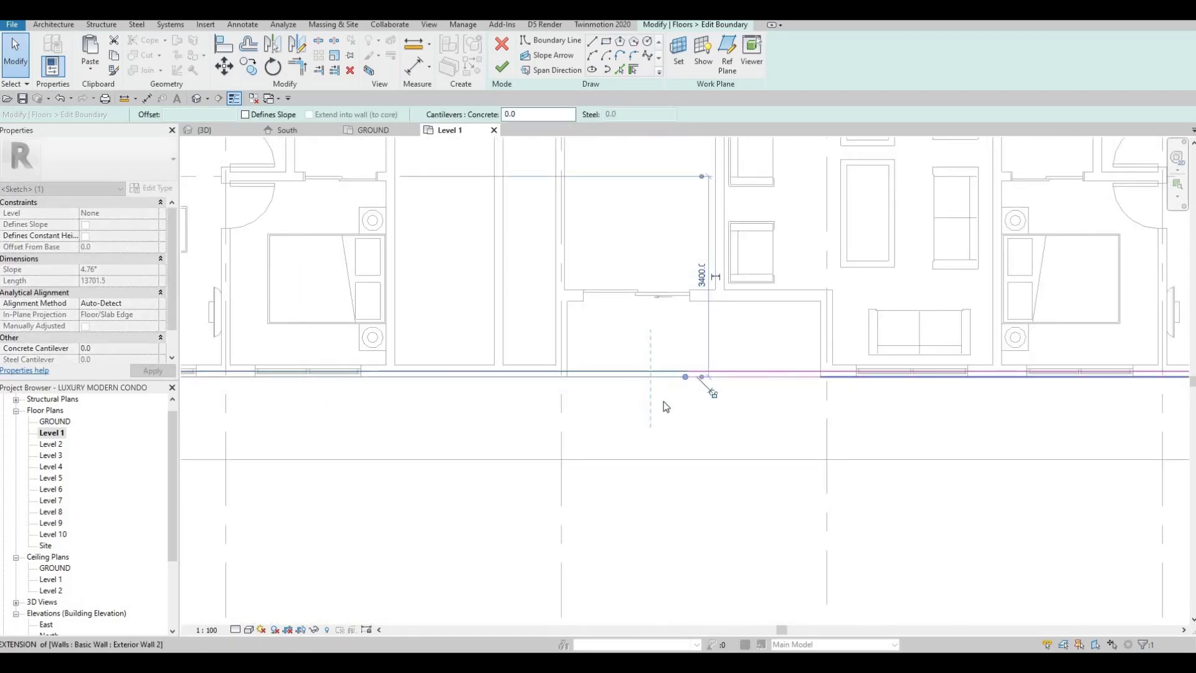
- Finish the interior floor's boundary edit, return to the 3D view and clear the floor selection
{"action": "left_click", "coordinate": [502, 66]}
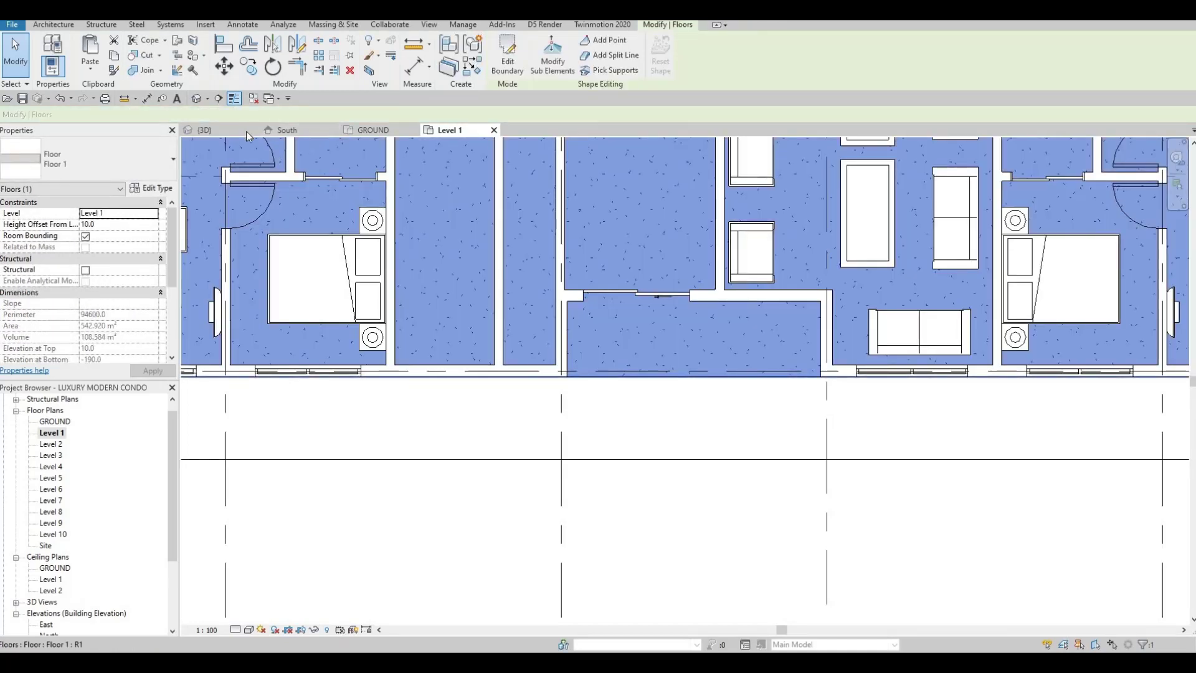
{"action": "left_click", "coordinate": [215, 130]}
{"action": "key", "text": "Escape"}
{"action": "key", "text": "Escape"}
- Inspect the grass blend, sidewalk and entrance floor edges around the building in the 3D view
{"action": "scroll", "coordinate": [540, 318], "scroll_direction": "down", "scroll_amount": 3}
{"action": "middle_click_drag", "start_coordinate": [541, 317], "coordinate": [872, 302], "text": "shift"}
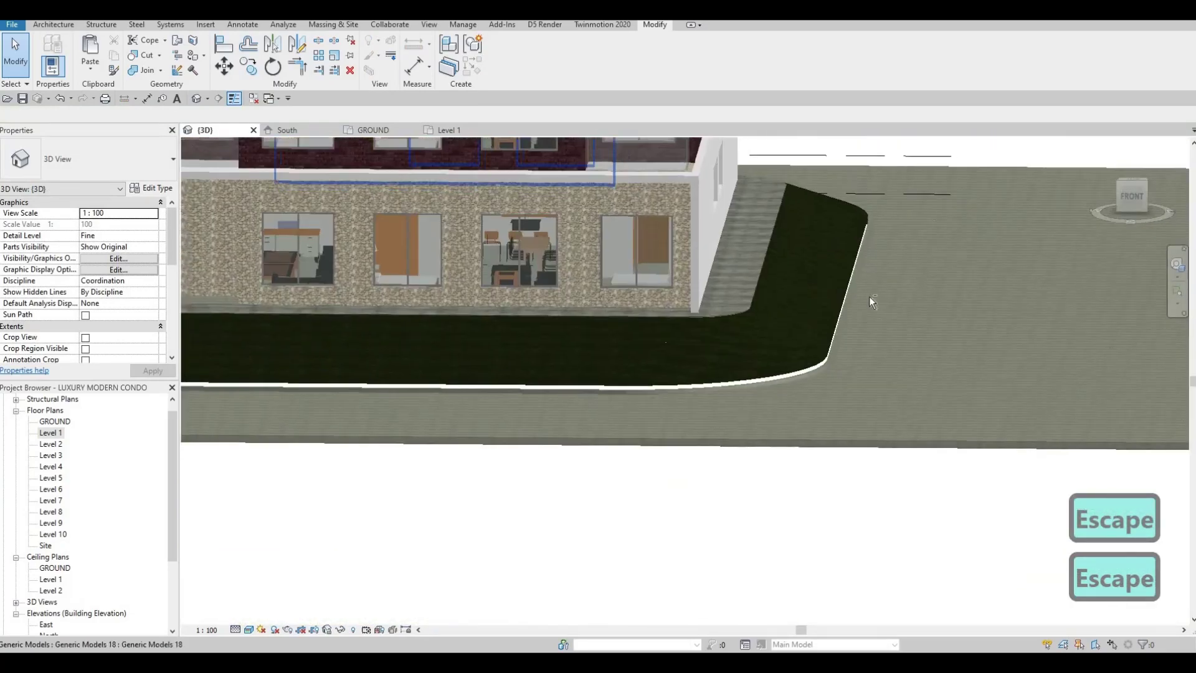
{"action": "scroll", "coordinate": [433, 369], "scroll_direction": "up", "scroll_amount": 2}
{"action": "middle_click_drag", "start_coordinate": [433, 369], "coordinate": [662, 377]}
{"action": "middle_click_drag", "start_coordinate": [1122, 274], "coordinate": [997, 324], "text": "shift"}
{"action": "scroll", "coordinate": [694, 384], "scroll_direction": "down", "scroll_amount": 1}
{"action": "middle_click_drag", "start_coordinate": [695, 384], "coordinate": [802, 393]}
{"action": "scroll", "coordinate": [824, 322], "scroll_direction": "down", "scroll_amount": 1}
{"action": "middle_click_drag", "start_coordinate": [962, 380], "coordinate": [502, 393], "text": "shift"}
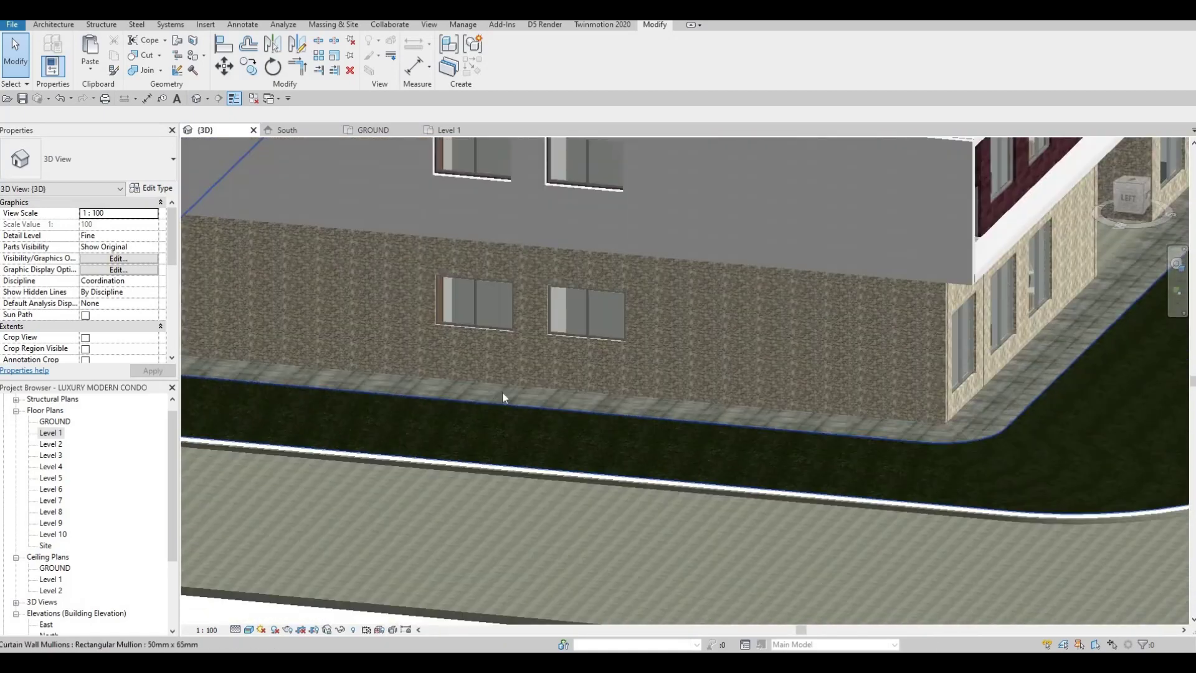
{"action": "middle_click_drag", "start_coordinate": [1165, 355], "coordinate": [548, 379]}
{"action": "middle_click_drag", "start_coordinate": [558, 336], "coordinate": [456, 366]}
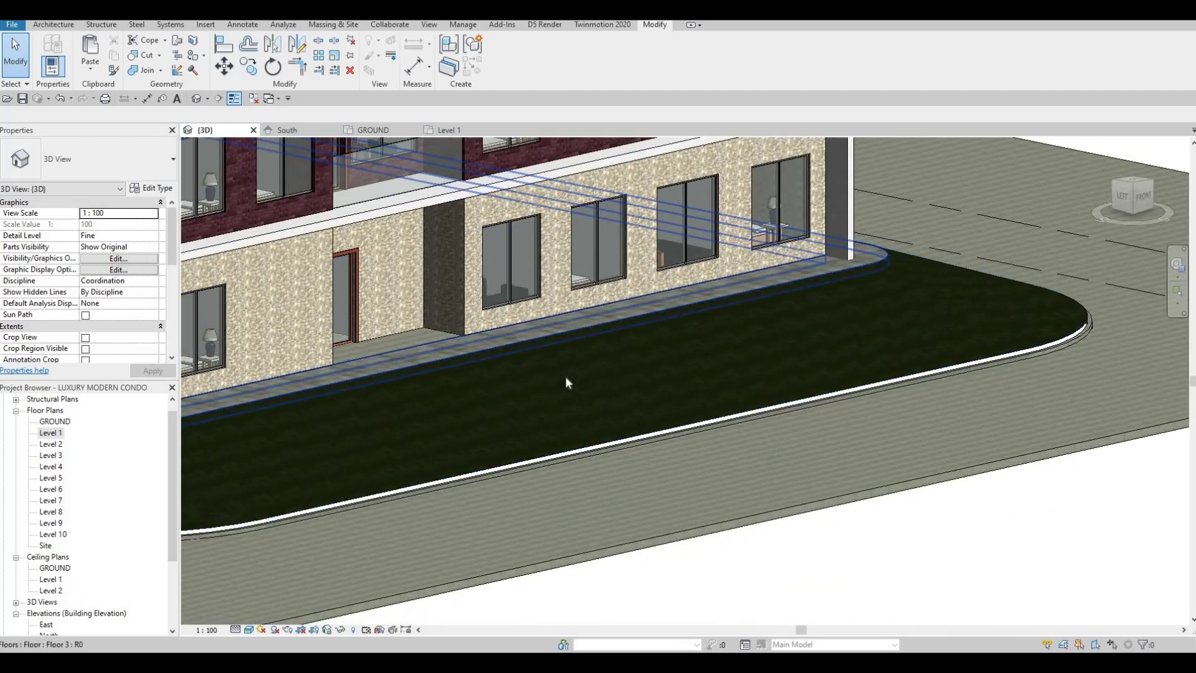
{"action": "scroll", "coordinate": [566, 378], "scroll_direction": "down", "scroll_amount": 4}
{"action": "middle_click_drag", "start_coordinate": [521, 439], "coordinate": [593, 484], "text": "shift"}
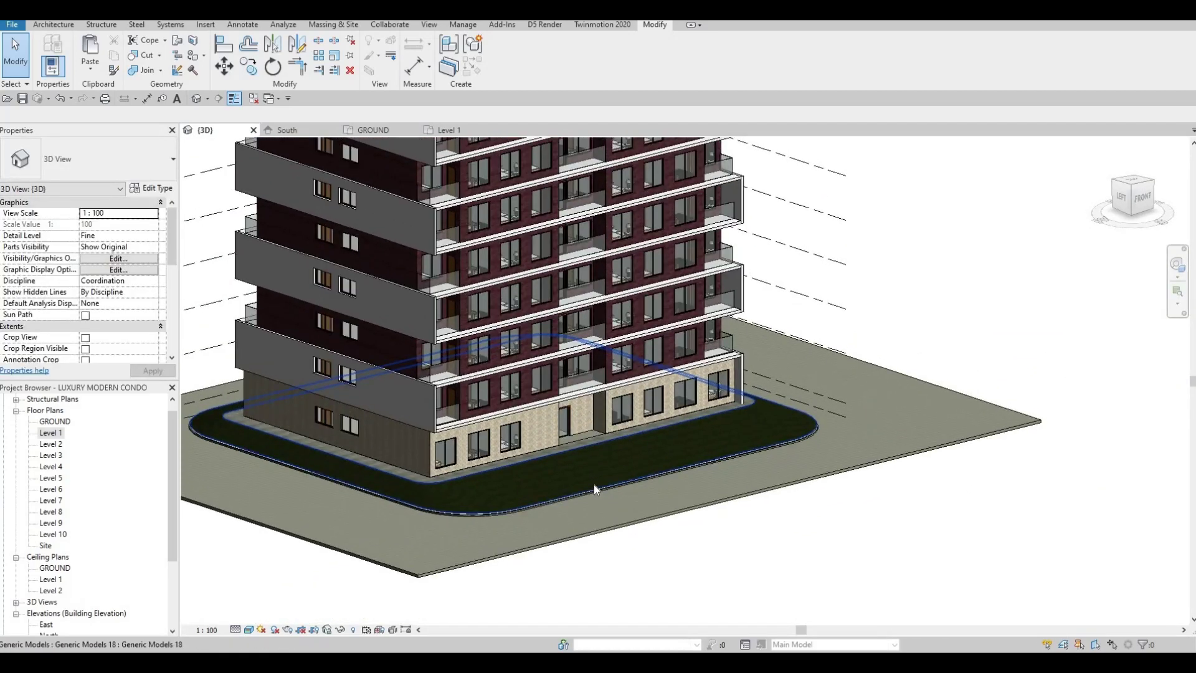
{"action": "scroll", "coordinate": [611, 439], "scroll_direction": "up", "scroll_amount": 1}
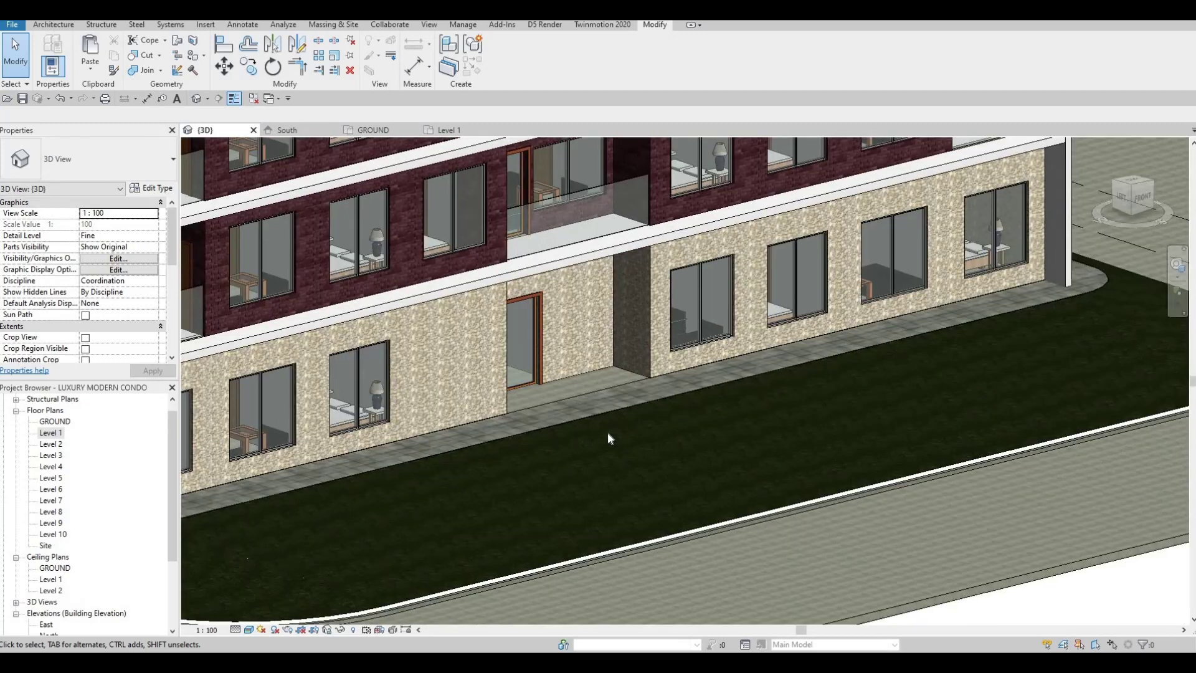
{"action": "middle_click_drag", "start_coordinate": [581, 396], "coordinate": [575, 397], "text": "shift"}
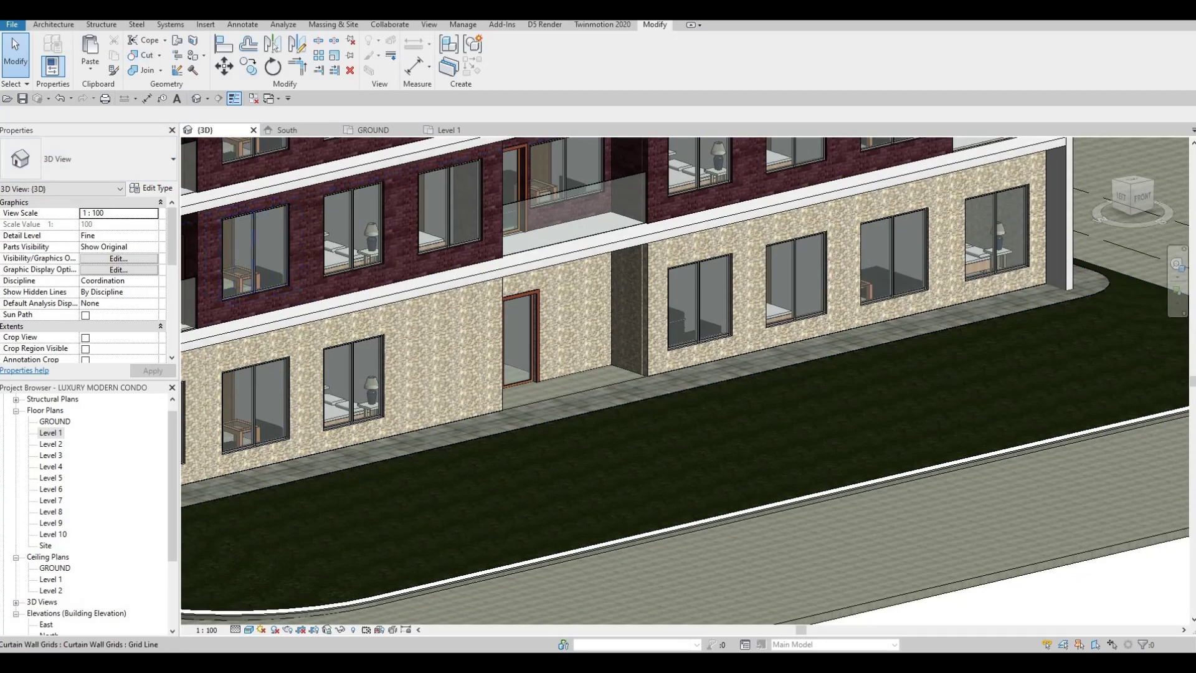
- Start a new in-place model in the Generic Models category, accepting the suggested name
{"action": "scroll", "coordinate": [46, 536], "scroll_direction": "down", "scroll_amount": 2}
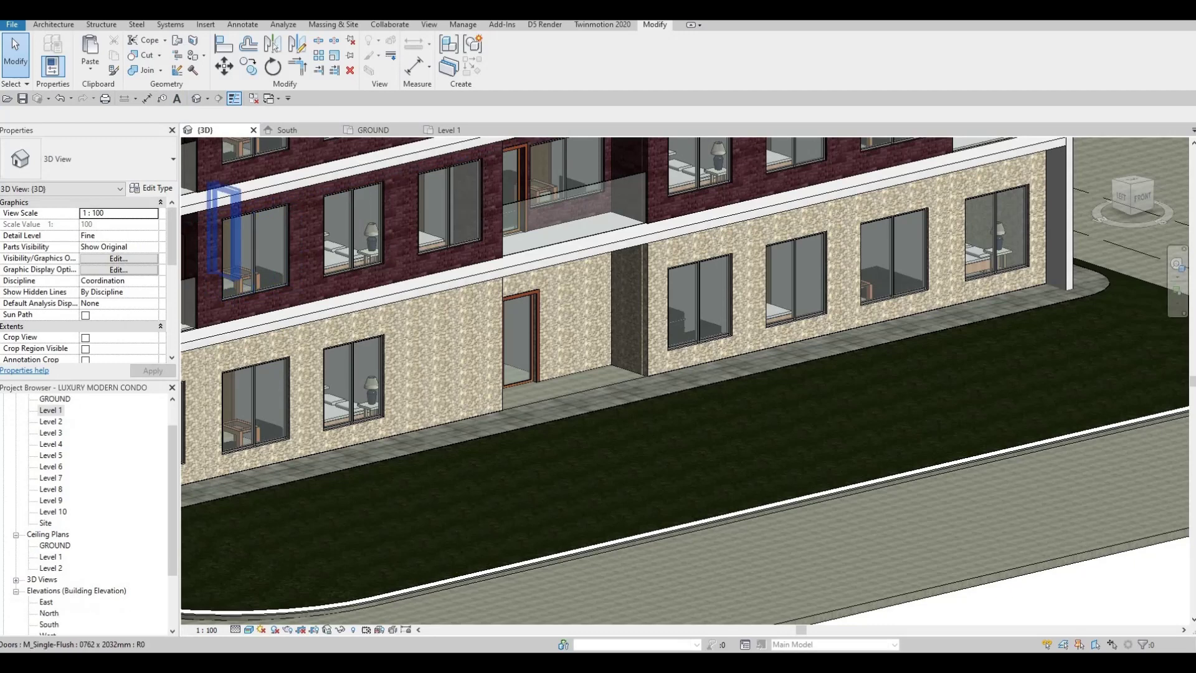
{"action": "left_click", "coordinate": [53, 24]}
{"action": "left_click", "coordinate": [146, 63]}
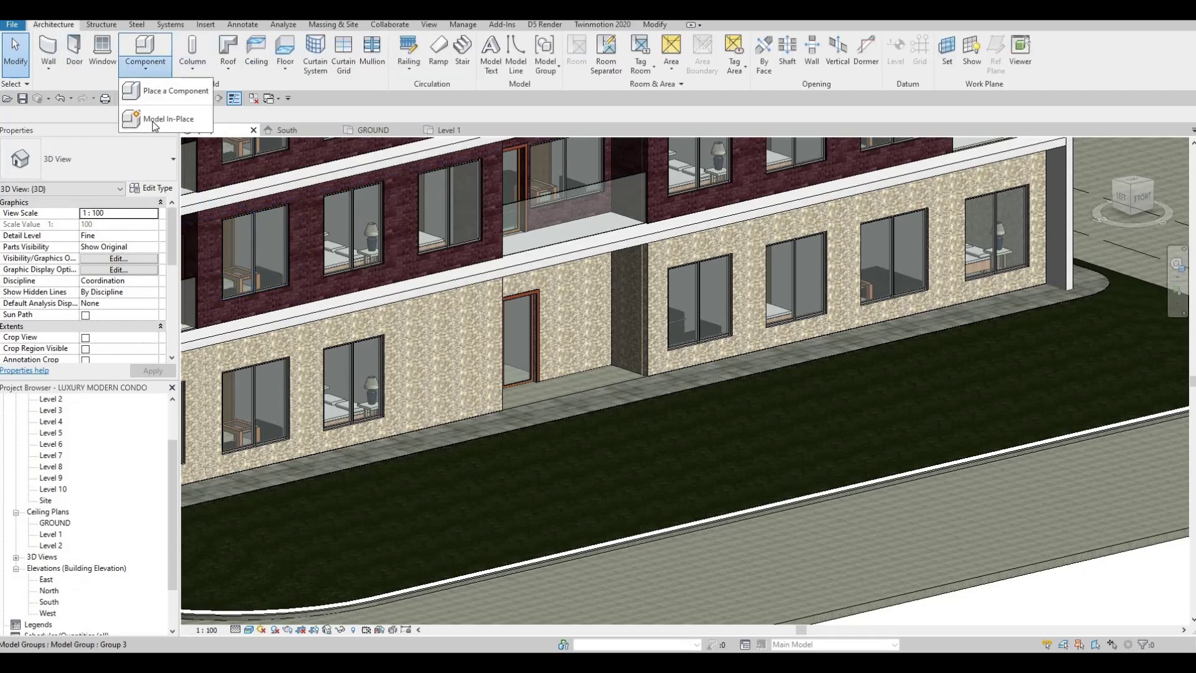
{"action": "left_click", "coordinate": [164, 119]}
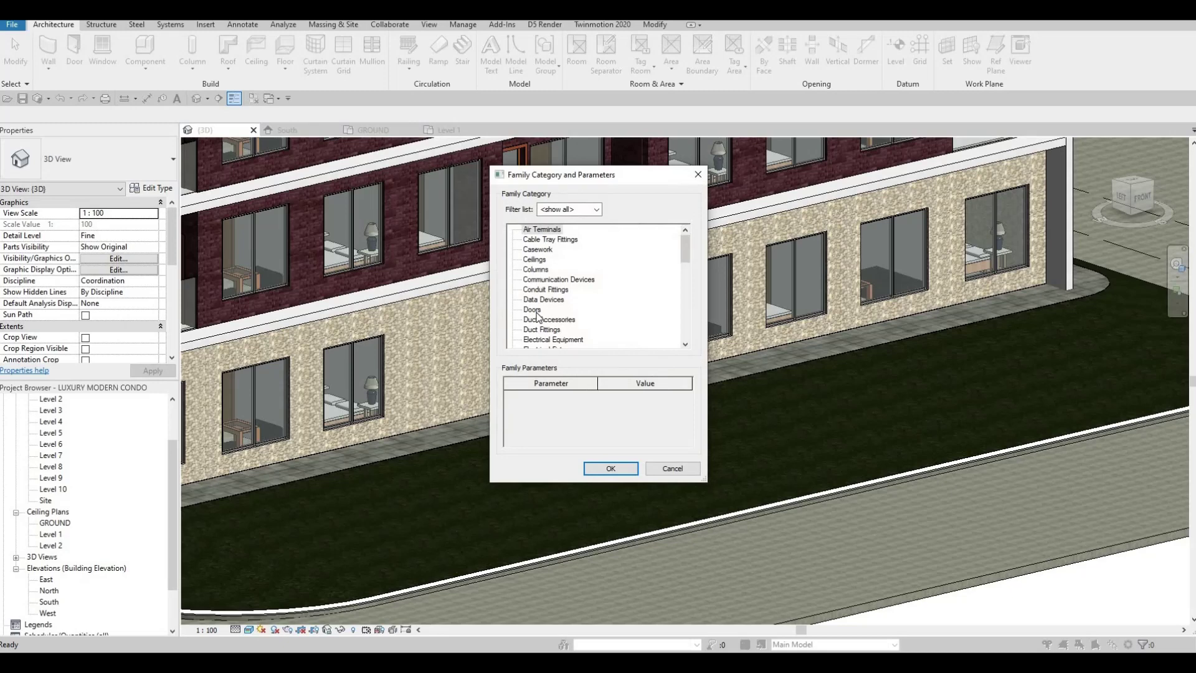
{"action": "scroll", "coordinate": [567, 292], "scroll_direction": "down", "scroll_amount": 3}
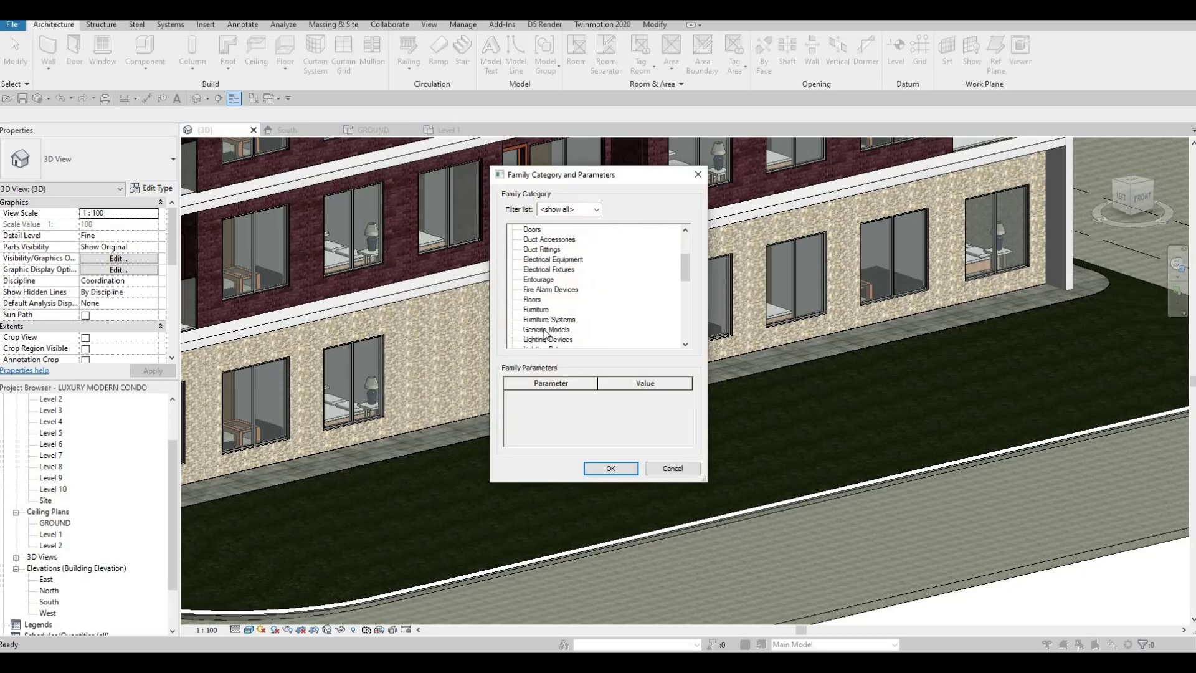
{"action": "scroll", "coordinate": [544, 309], "scroll_direction": "down", "scroll_amount": 1}
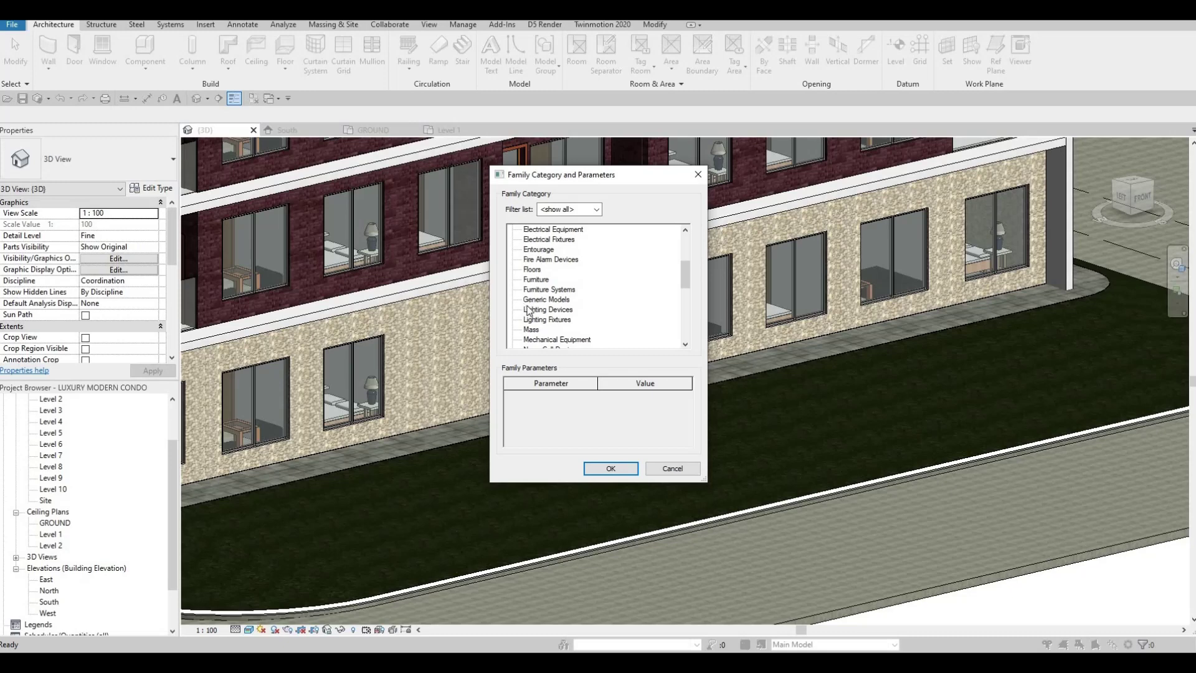
{"action": "left_click", "coordinate": [611, 469]}
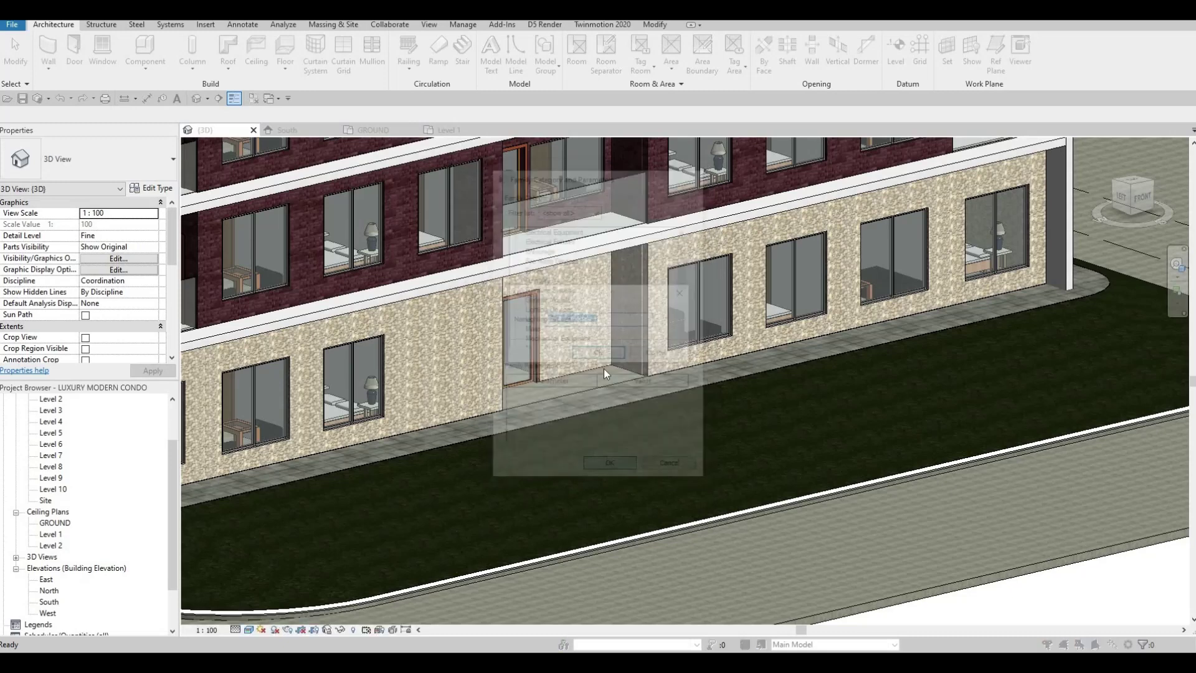
{"action": "key", "text": "Return"}
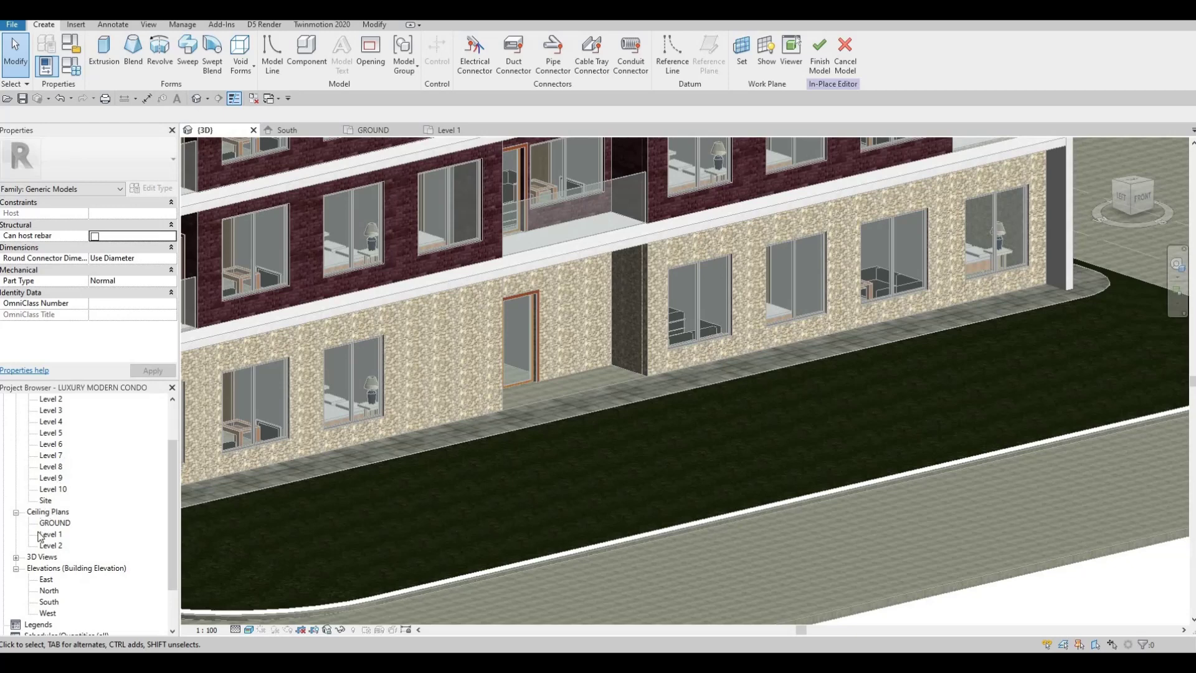
- Examine the grass slope in the East elevation, open the West elevation and check the entrance side in 3D
{"action": "double_click", "coordinate": [49, 580]}
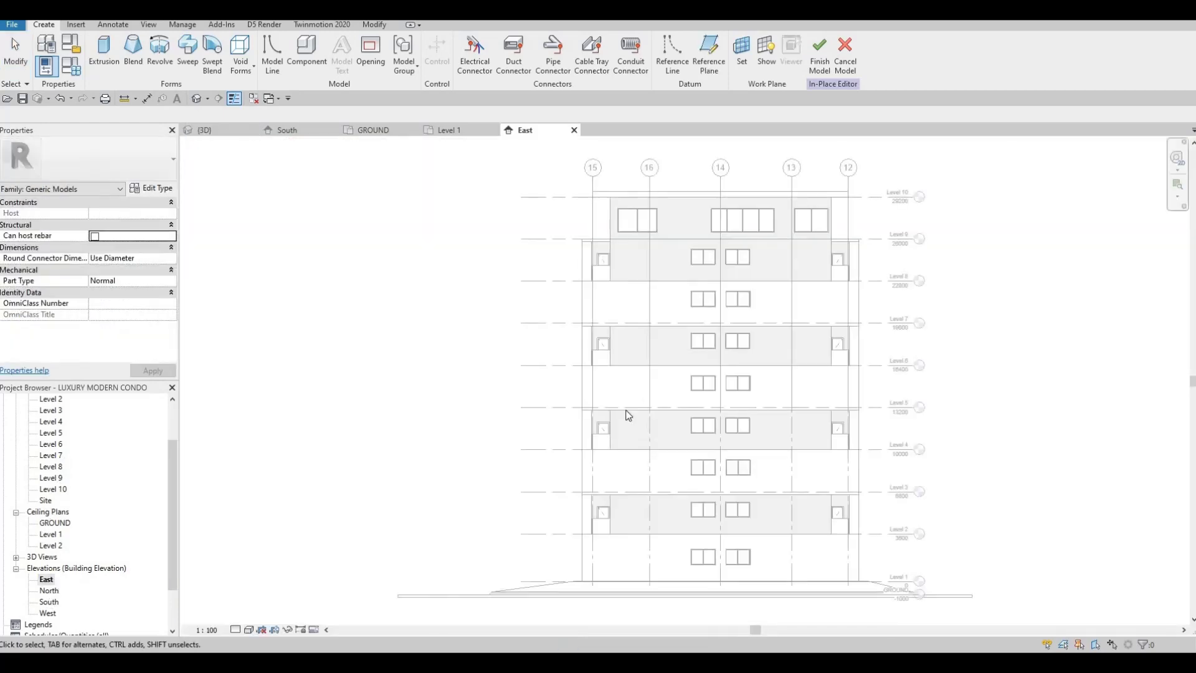
{"action": "scroll", "coordinate": [737, 497], "scroll_direction": "up", "scroll_amount": 2}
{"action": "scroll", "coordinate": [669, 506], "scroll_direction": "up", "scroll_amount": 2}
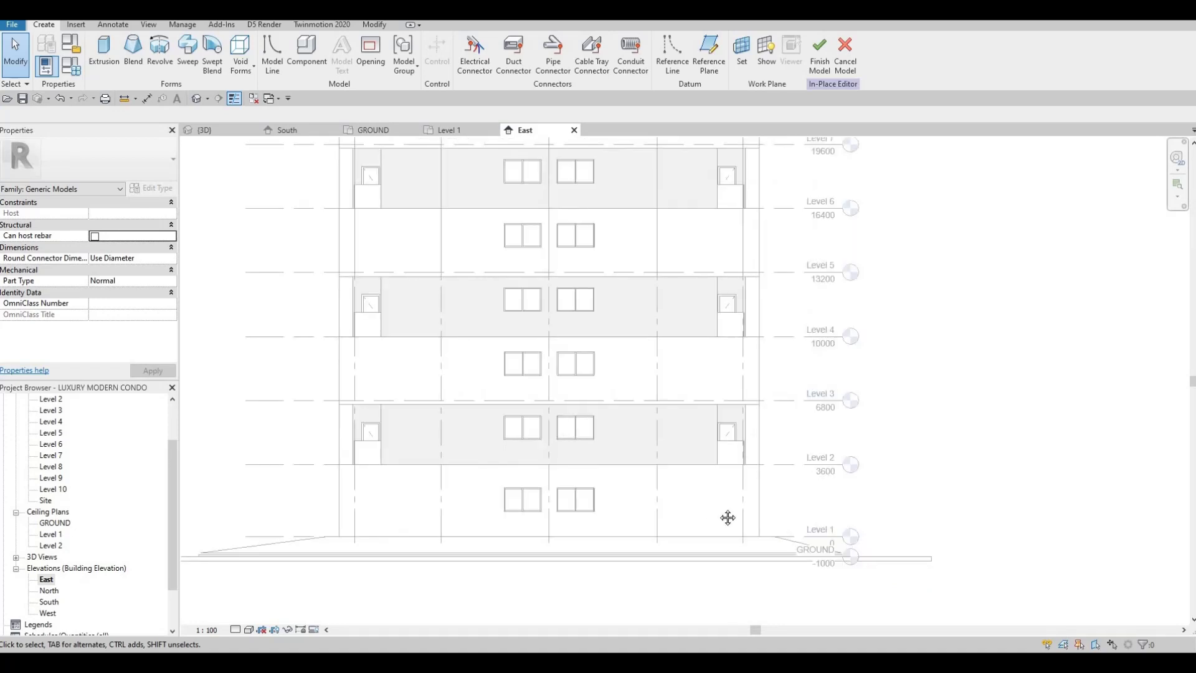
{"action": "scroll", "coordinate": [710, 514], "scroll_direction": "down", "scroll_amount": 3}
{"action": "middle_click_drag", "start_coordinate": [716, 505], "coordinate": [717, 514]}
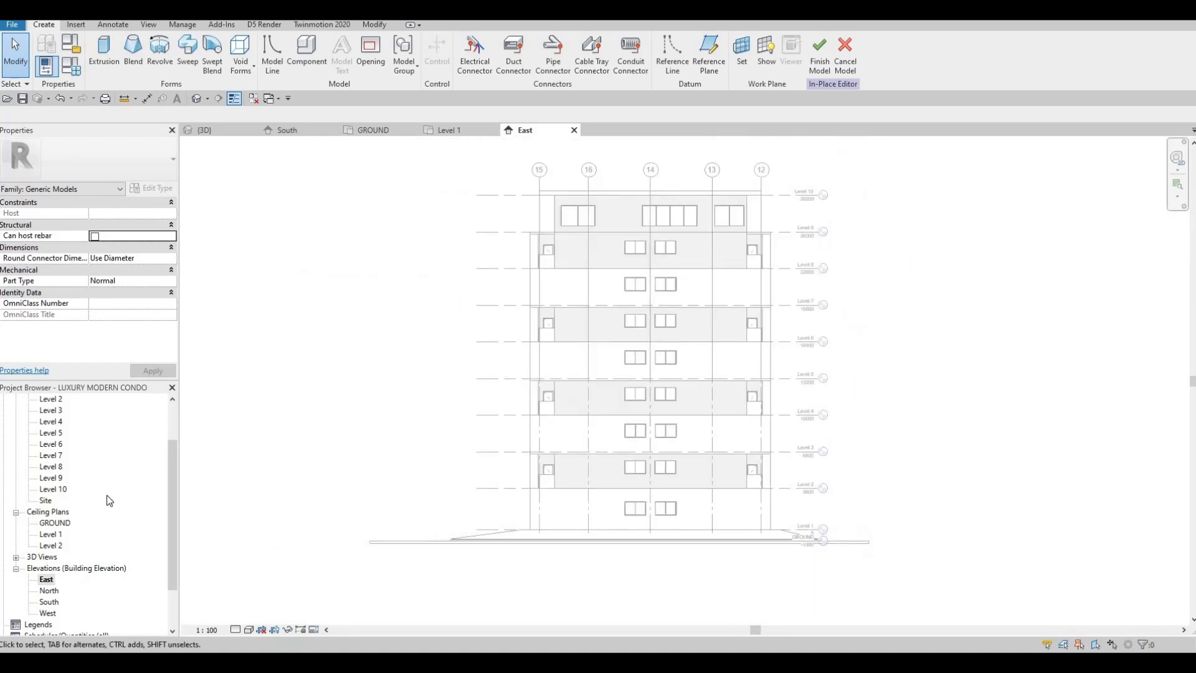
{"action": "double_click", "coordinate": [48, 614]}
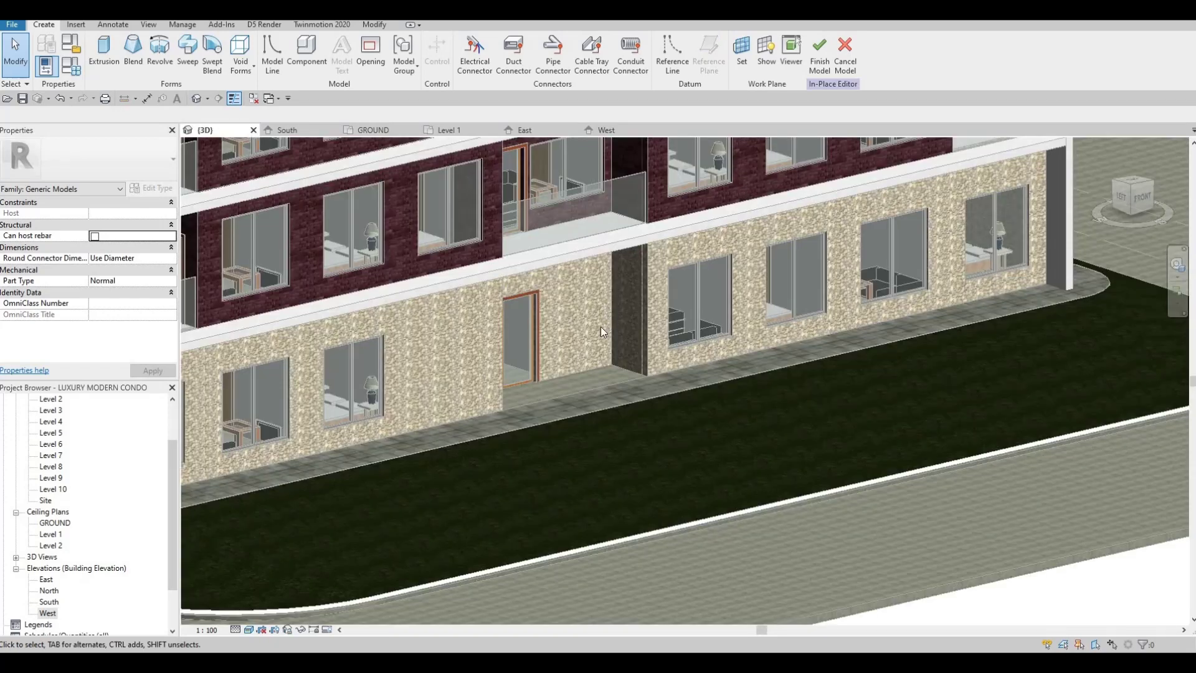
{"action": "scroll", "coordinate": [600, 323], "scroll_direction": "down", "scroll_amount": 3}
{"action": "middle_click_drag", "start_coordinate": [600, 322], "coordinate": [426, 360], "text": "shift"}
{"action": "middle_click_drag", "start_coordinate": [667, 335], "coordinate": [633, 332], "text": "shift"}
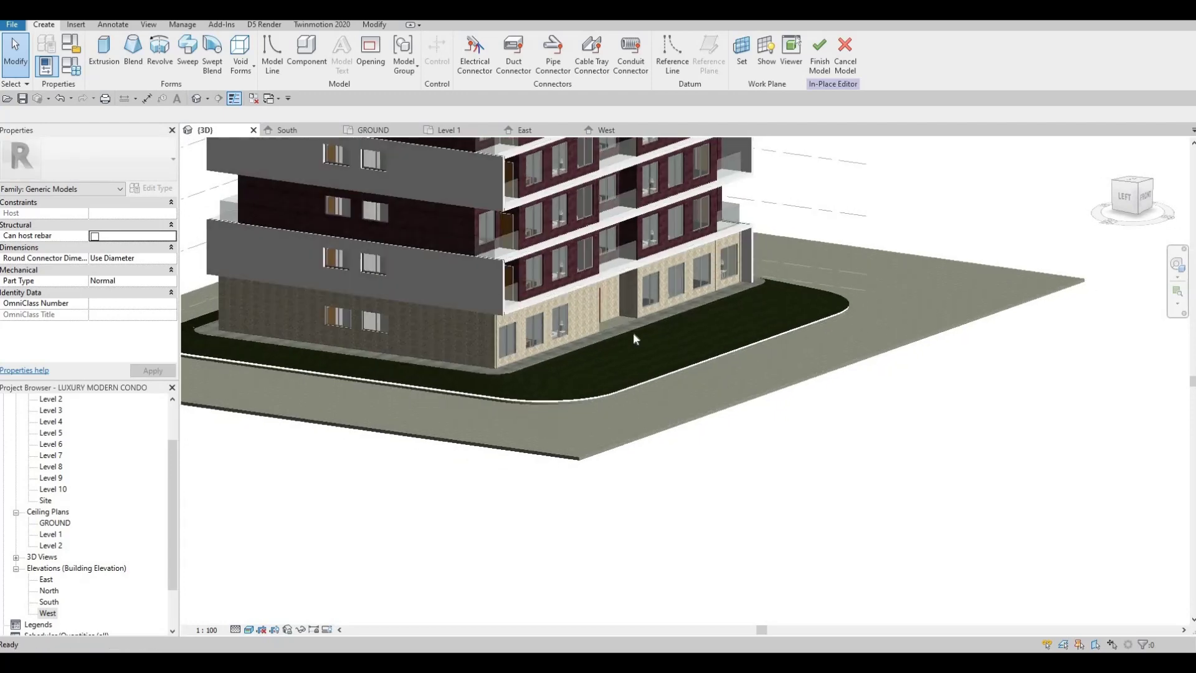
- Compare the East and West elevations to find the one that suits sketching on the entrance-side grass slope
{"action": "left_click", "coordinate": [544, 129]}
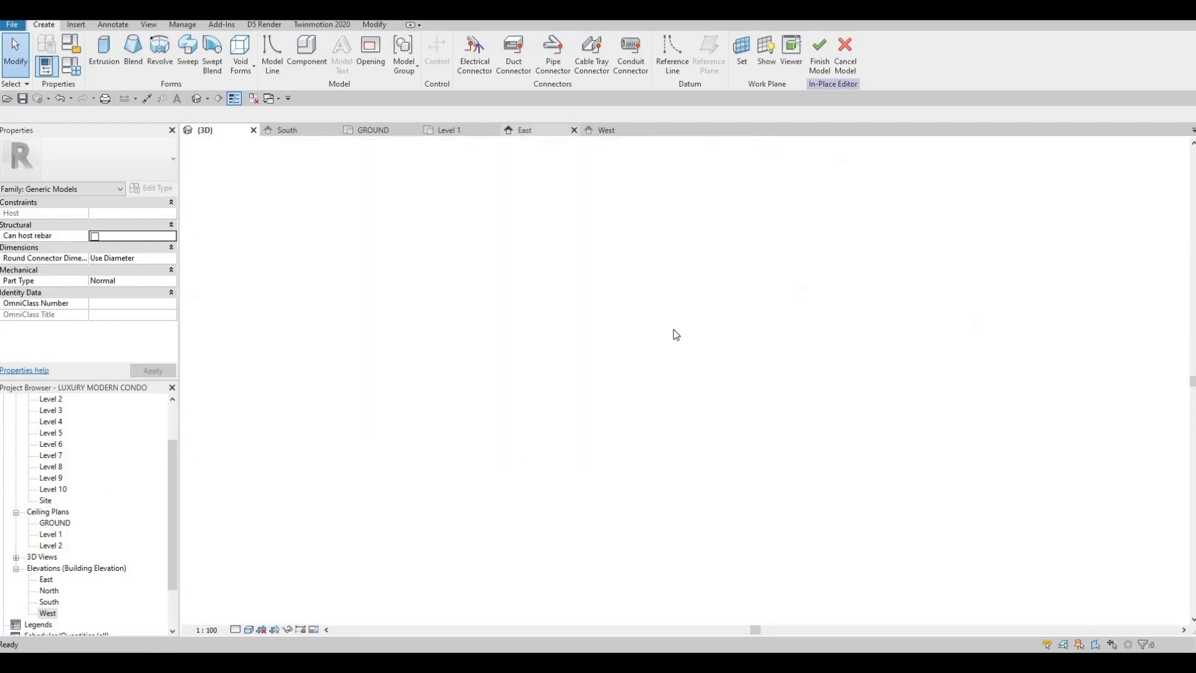
{"action": "left_click", "coordinate": [619, 129]}
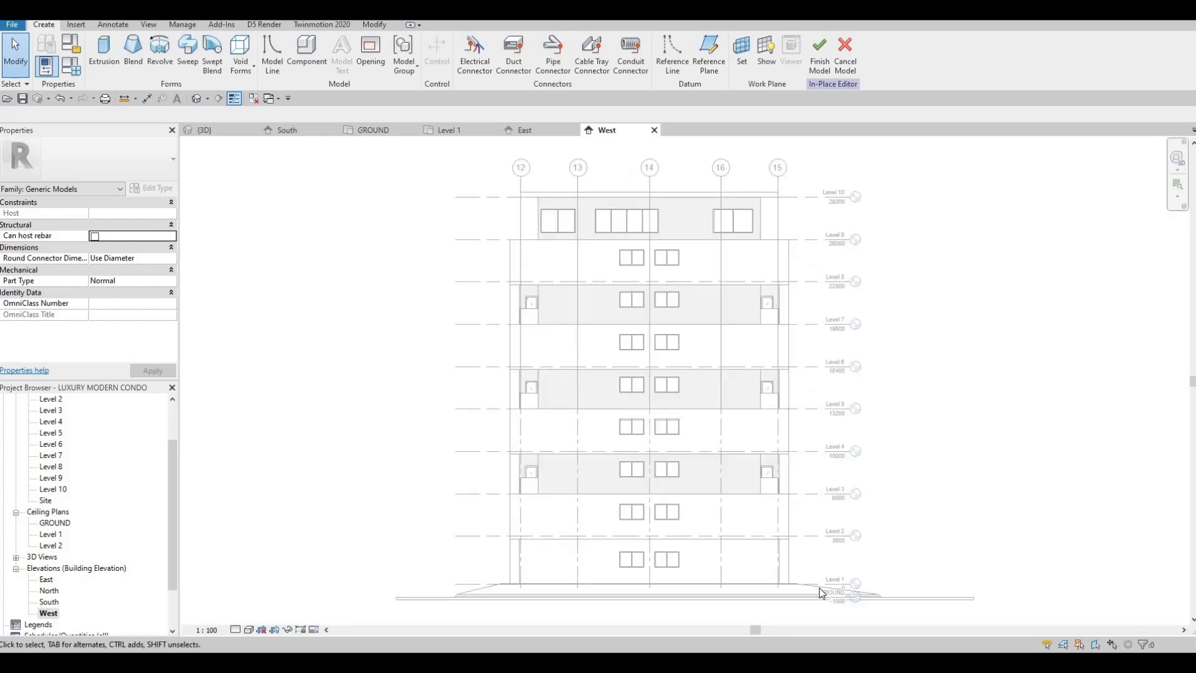
{"action": "scroll", "coordinate": [720, 416], "scroll_direction": "up", "scroll_amount": 3}
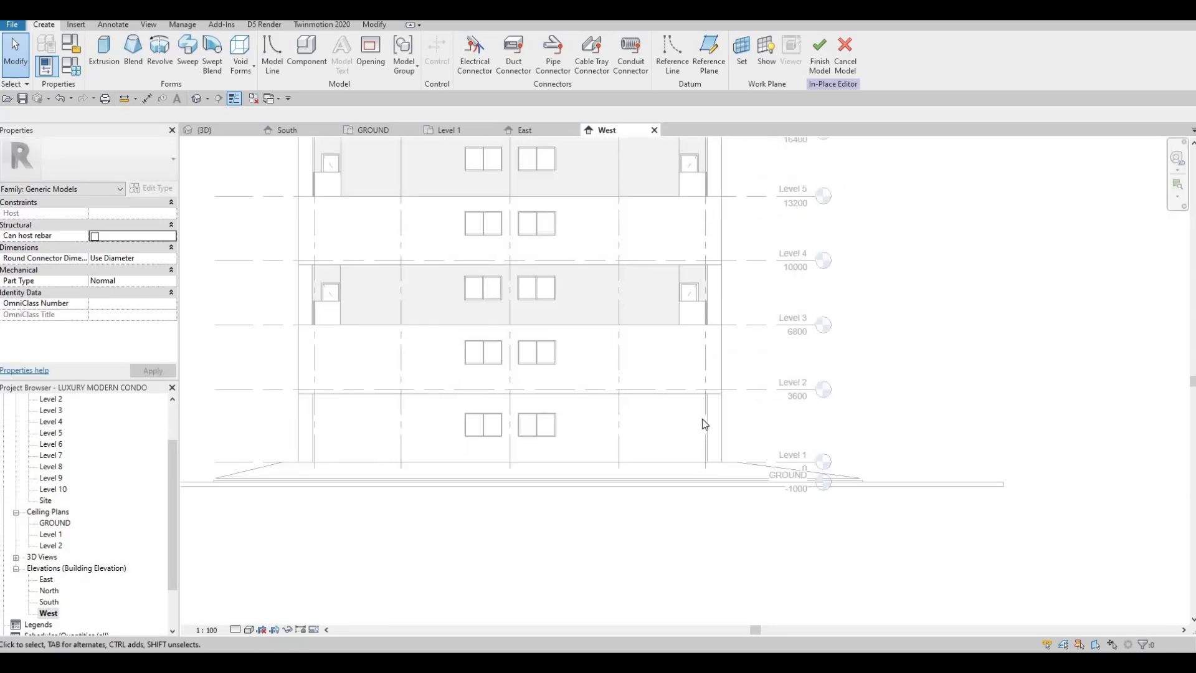
{"action": "scroll", "coordinate": [685, 342], "scroll_direction": "up", "scroll_amount": 1}
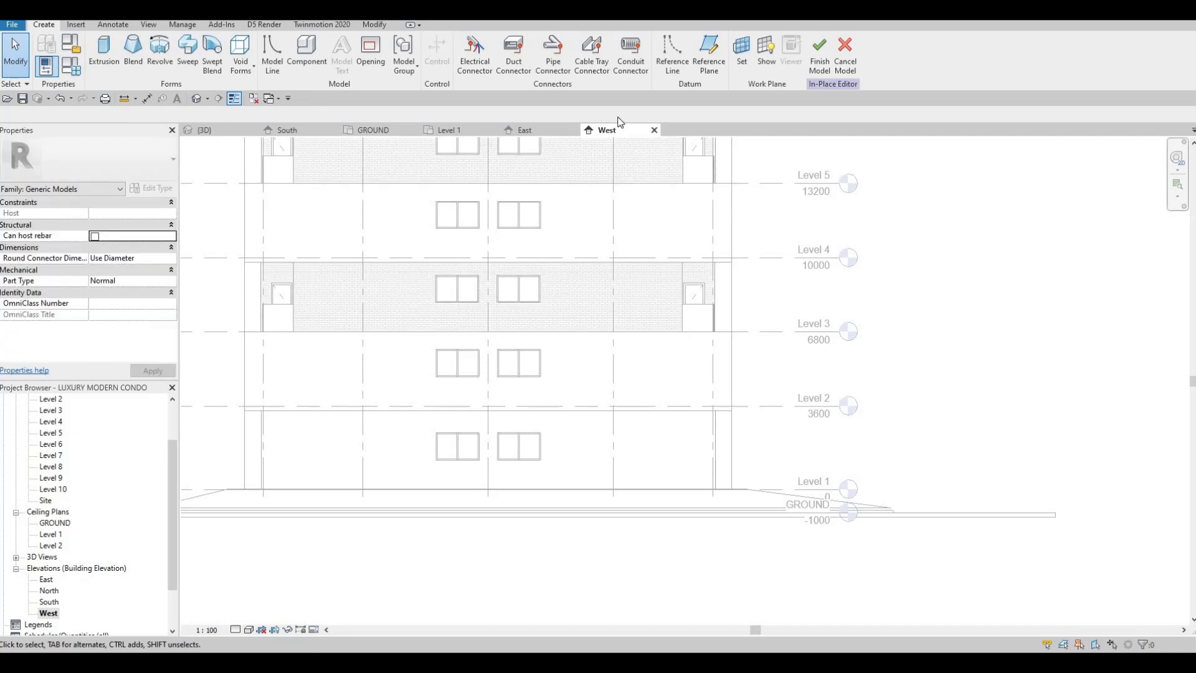
{"action": "left_click", "coordinate": [541, 130]}
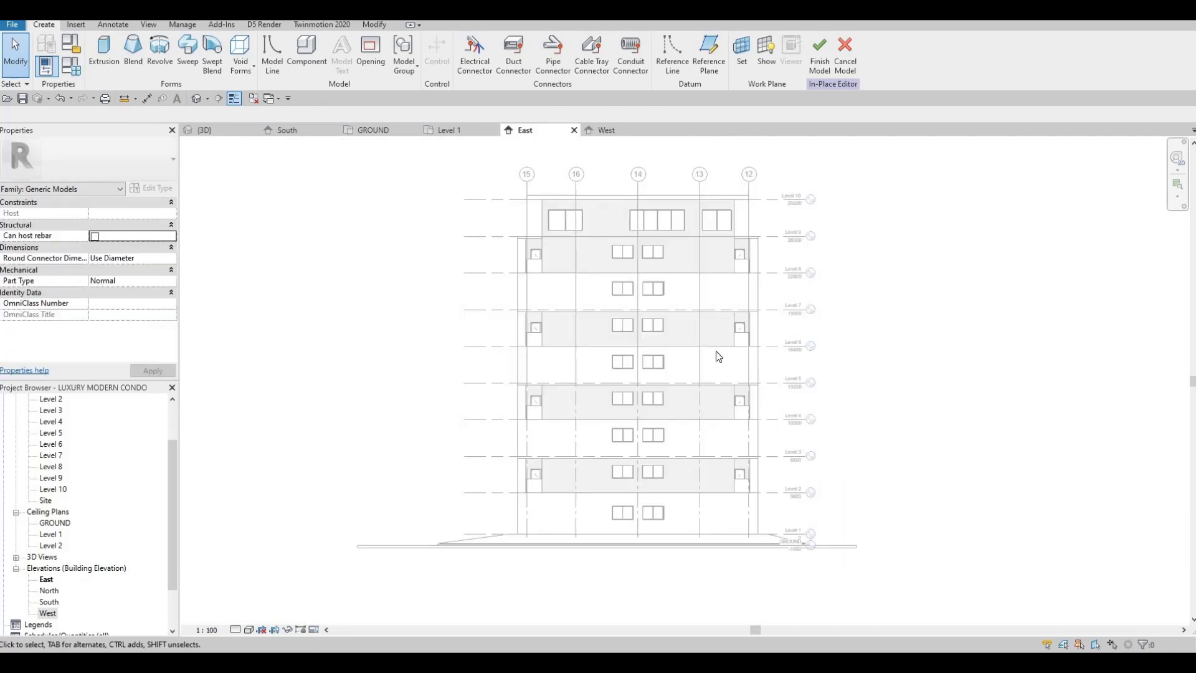
{"action": "left_click", "coordinate": [612, 131]}
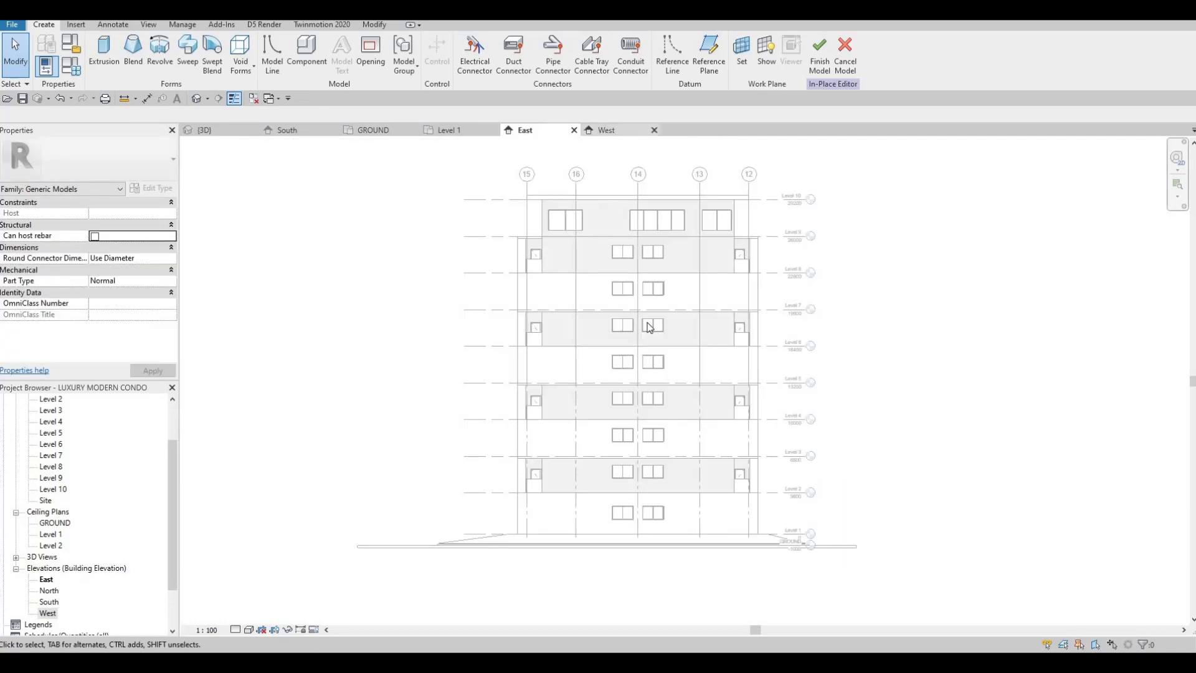
{"action": "middle_click_drag", "start_coordinate": [796, 491], "coordinate": [775, 482]}
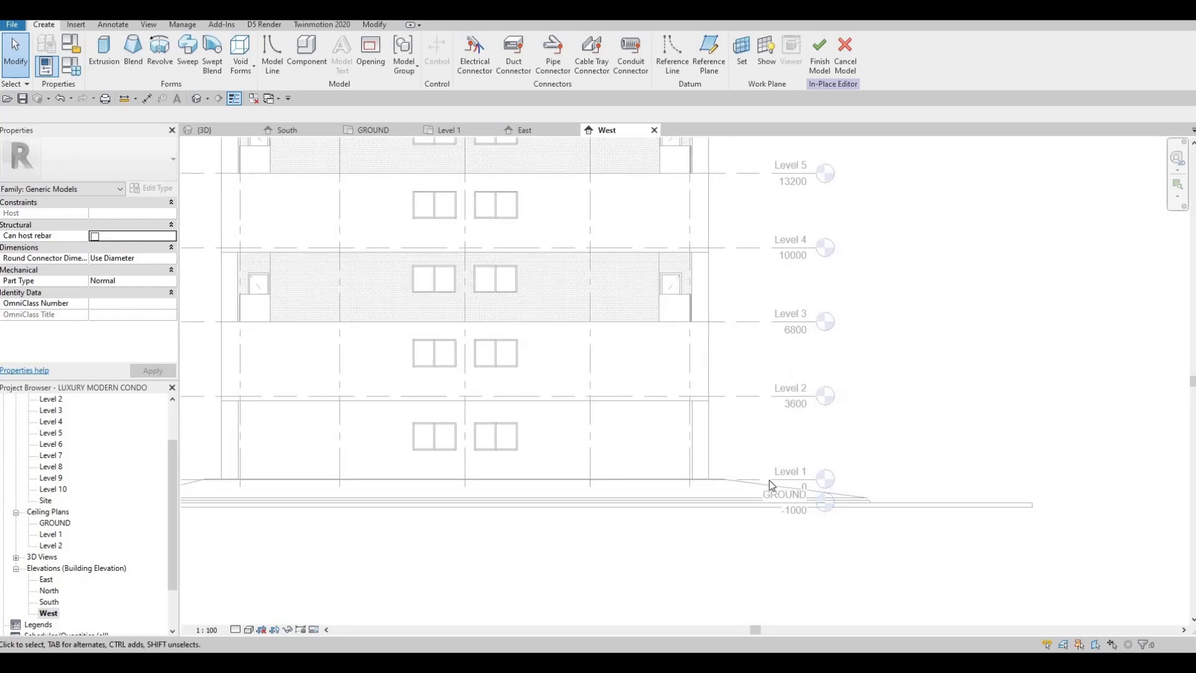
- Start an extrusion in the West elevation on a work plane picked at the ground-floor side wall's edge
{"action": "scroll", "coordinate": [709, 493], "scroll_direction": "up", "scroll_amount": 5}
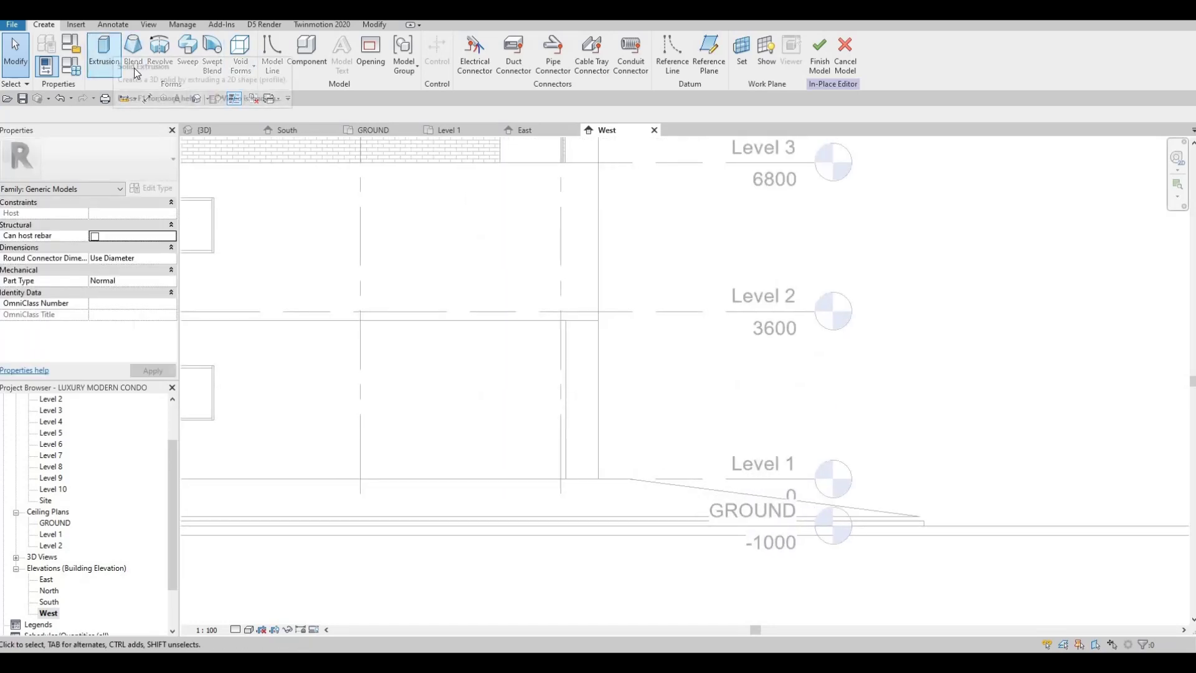
{"action": "left_click", "coordinate": [104, 53]}
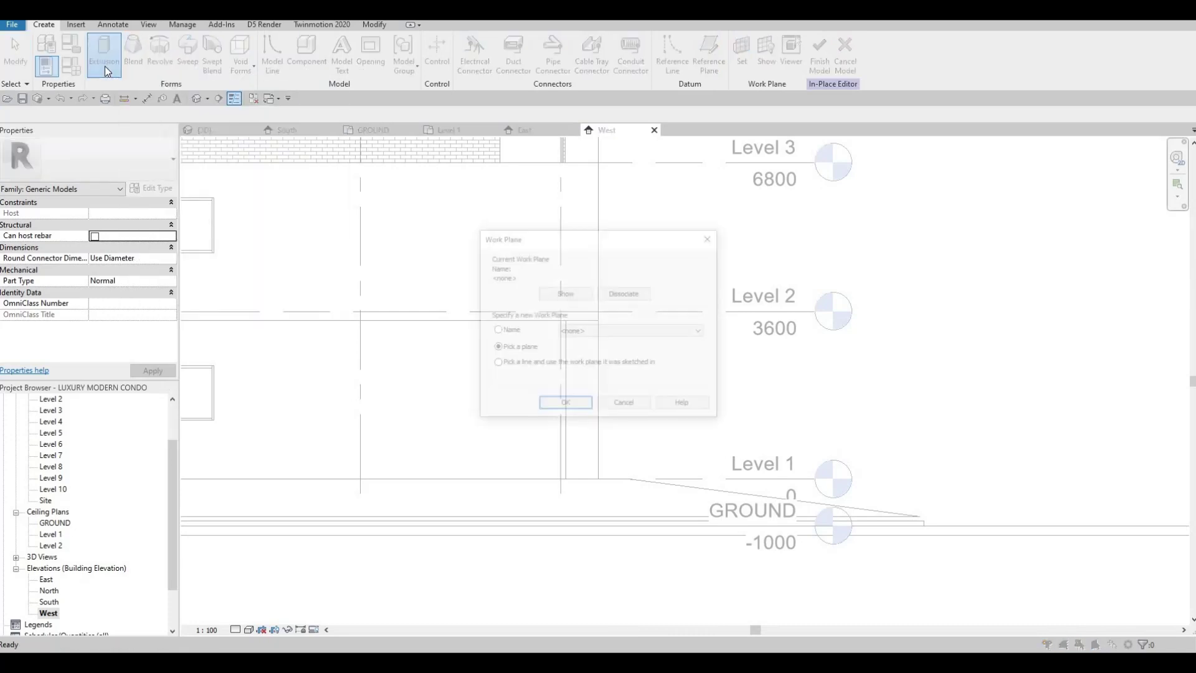
{"action": "left_click", "coordinate": [555, 405]}
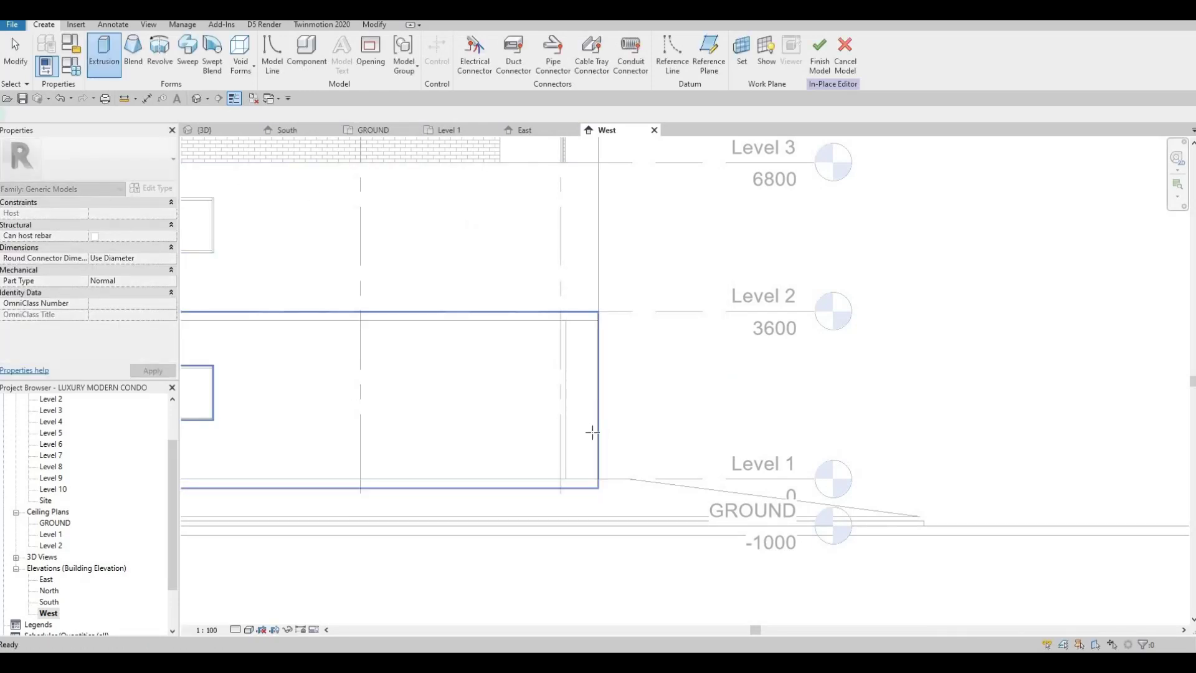
{"action": "left_click", "coordinate": [592, 429]}
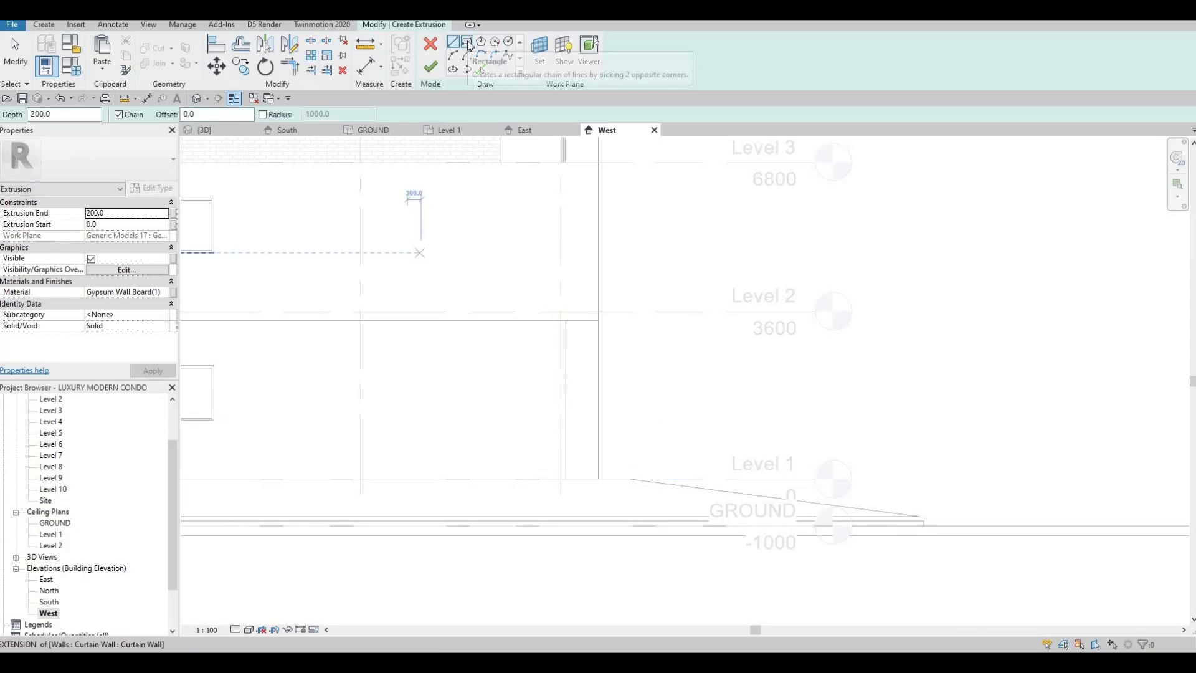
- Sketch a rectangle about 910 mm high from the slope's upper end at Level 1 to the grass blend's outer edge
{"action": "left_click", "coordinate": [468, 43]}
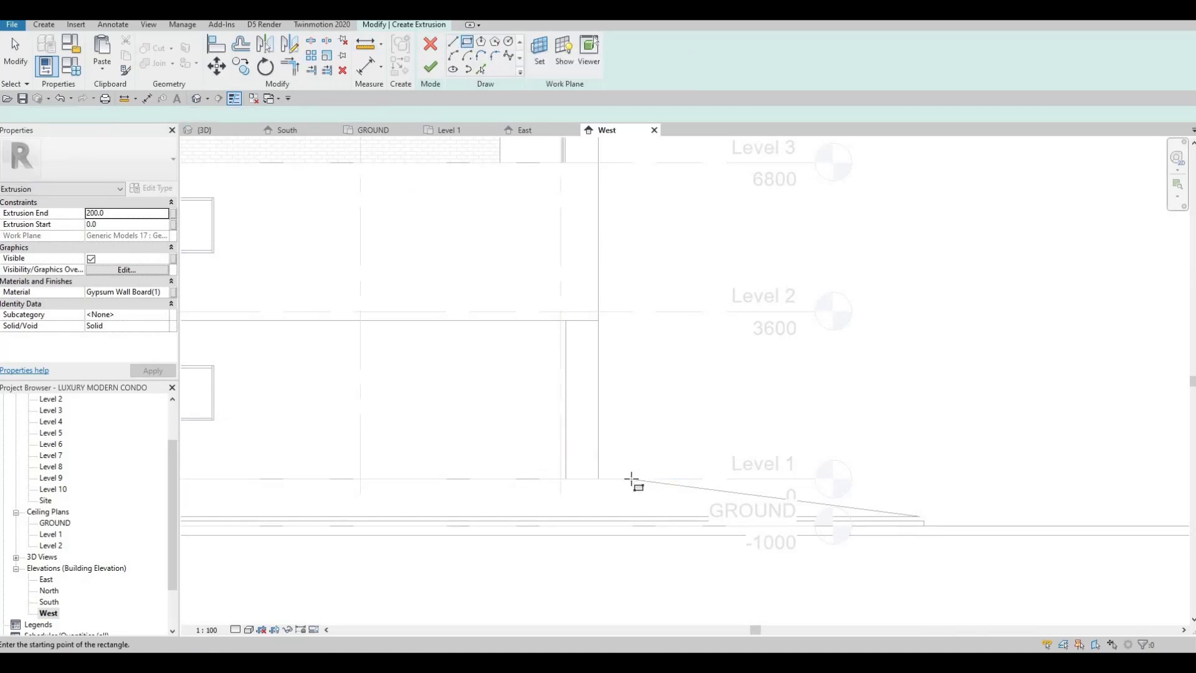
{"action": "left_click", "coordinate": [631, 479]}
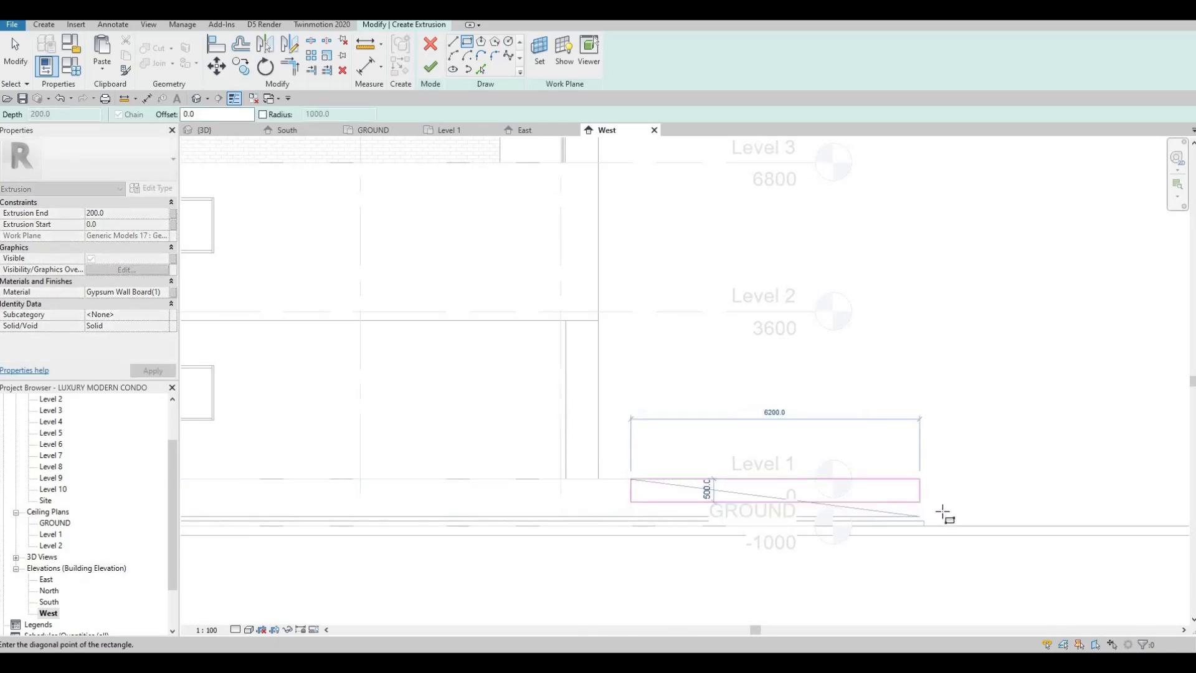
{"action": "scroll", "coordinate": [910, 515], "scroll_direction": "up", "scroll_amount": 3}
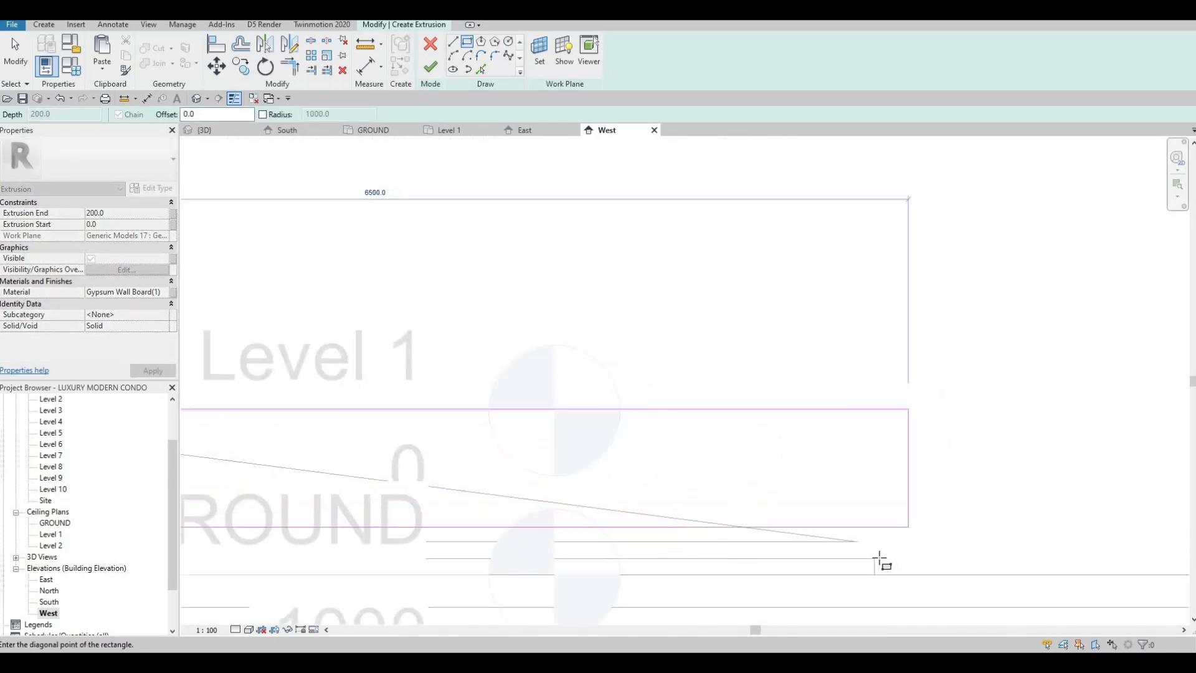
{"action": "left_click", "coordinate": [870, 492]}
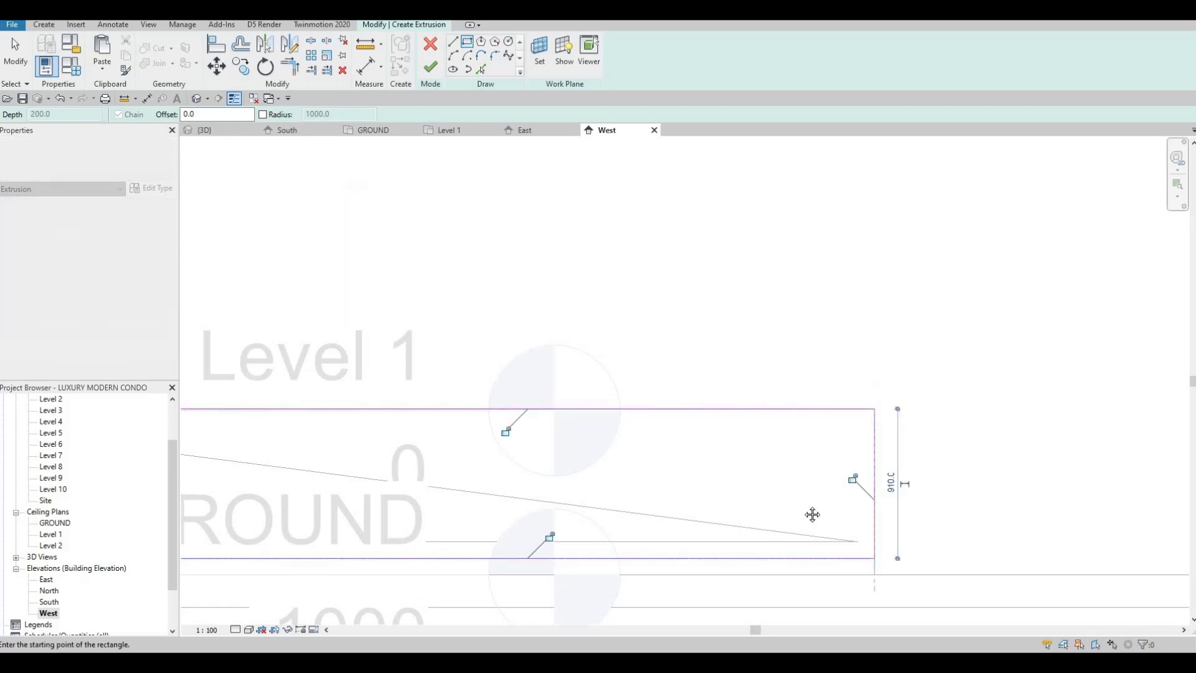
{"action": "scroll", "coordinate": [812, 513], "scroll_direction": "down", "scroll_amount": 3}
{"action": "scroll", "coordinate": [903, 474], "scroll_direction": "down", "scroll_amount": 1}
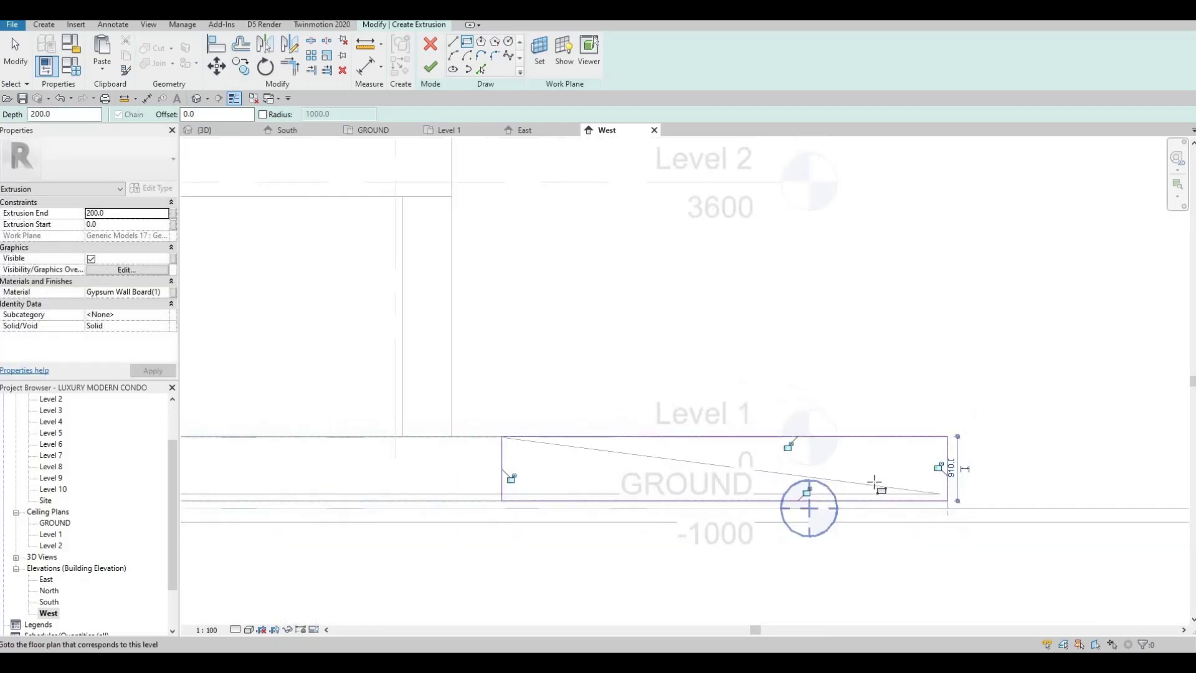
- Examine both ends of the grass slope along the West elevation against the sketched rectangle on the entrance side
{"action": "middle_click_drag", "start_coordinate": [877, 483], "coordinate": [963, 476]}
{"action": "middle_click_drag", "start_coordinate": [304, 457], "coordinate": [935, 441]}
{"action": "scroll", "coordinate": [778, 463], "scroll_direction": "up", "scroll_amount": 1}
{"action": "middle_click_drag", "start_coordinate": [478, 469], "coordinate": [1034, 453]}
{"action": "middle_click_drag", "start_coordinate": [274, 479], "coordinate": [739, 460]}
{"action": "scroll", "coordinate": [738, 460], "scroll_direction": "down", "scroll_amount": 4}
{"action": "scroll", "coordinate": [516, 461], "scroll_direction": "up", "scroll_amount": 2}
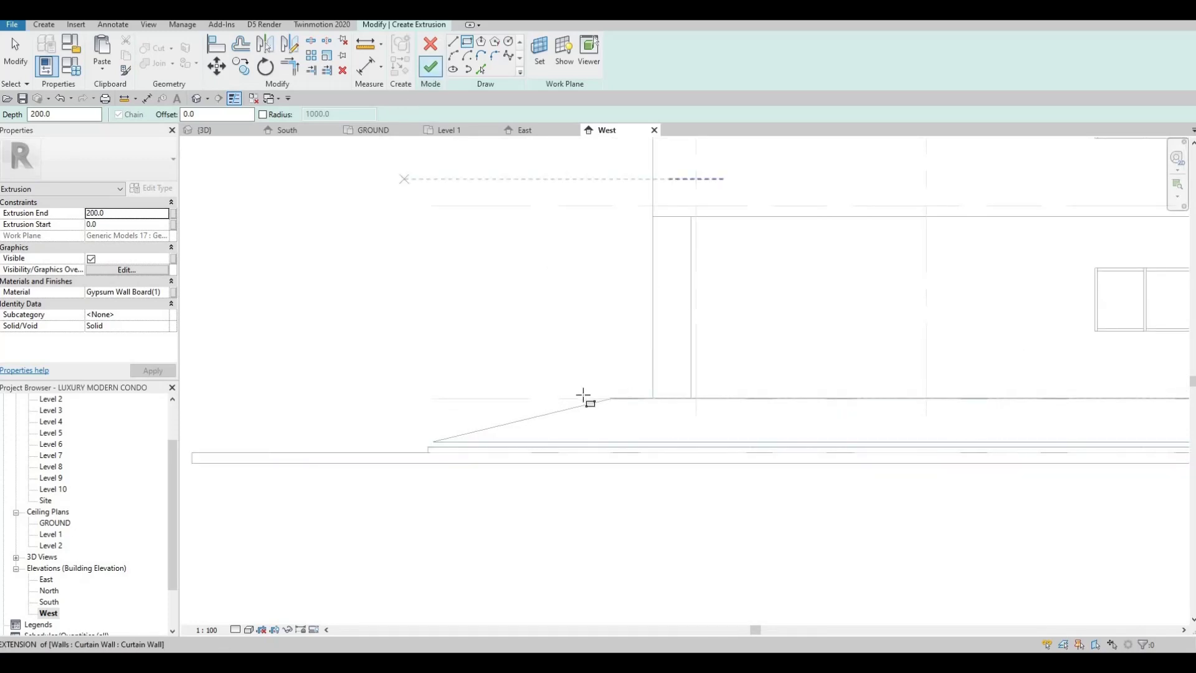
{"action": "scroll", "coordinate": [561, 393], "scroll_direction": "down", "scroll_amount": 2}
{"action": "scroll", "coordinate": [517, 393], "scroll_direction": "up", "scroll_amount": 1}
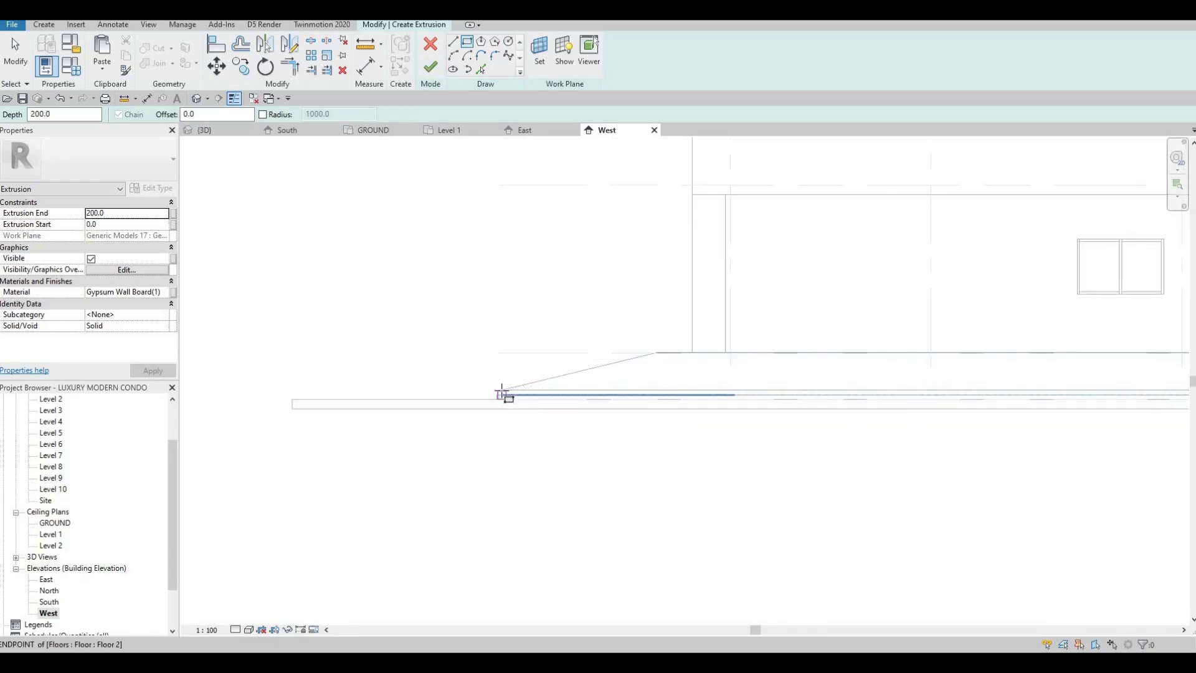
{"action": "scroll", "coordinate": [503, 392], "scroll_direction": "up", "scroll_amount": 6}
{"action": "scroll", "coordinate": [497, 380], "scroll_direction": "down", "scroll_amount": 6}
{"action": "middle_click_drag", "start_coordinate": [739, 374], "coordinate": [558, 380]}
{"action": "scroll", "coordinate": [561, 379], "scroll_direction": "down", "scroll_amount": 1}
{"action": "middle_click_drag", "start_coordinate": [775, 362], "coordinate": [676, 367]}
{"action": "middle_click_drag", "start_coordinate": [820, 351], "coordinate": [720, 353]}
{"action": "scroll", "coordinate": [748, 367], "scroll_direction": "up", "scroll_amount": 1}
{"action": "middle_click_drag", "start_coordinate": [872, 380], "coordinate": [685, 390]}
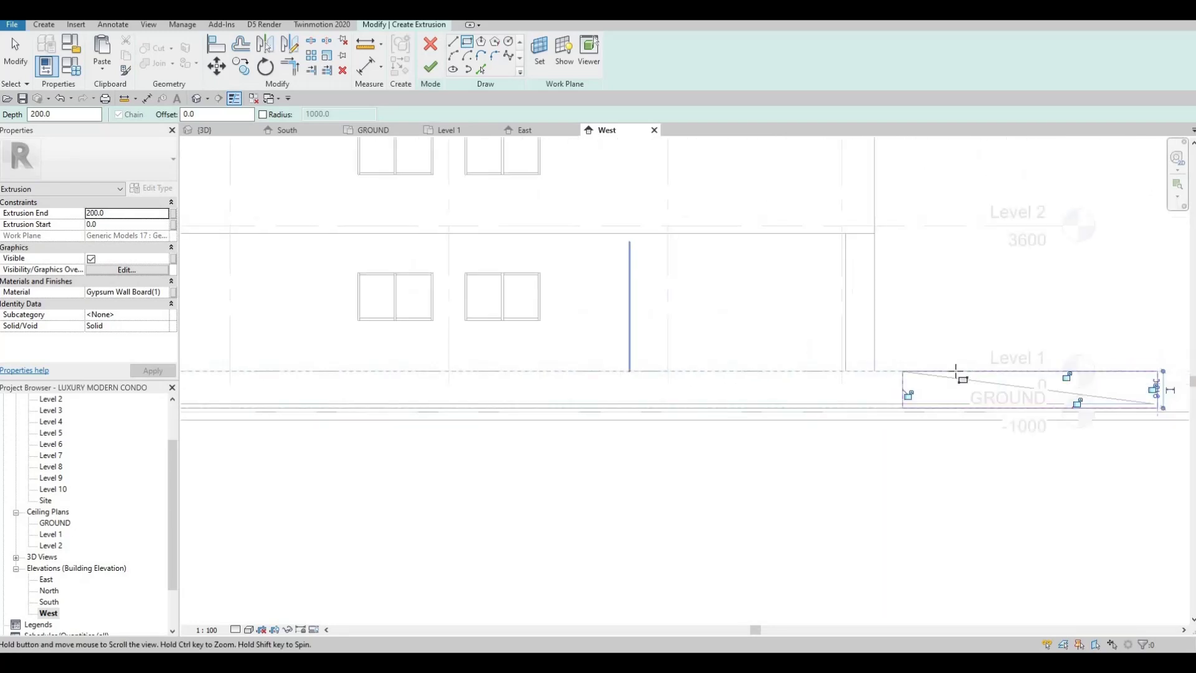
{"action": "middle_click_drag", "start_coordinate": [956, 371], "coordinate": [734, 361]}
{"action": "scroll", "coordinate": [948, 374], "scroll_direction": "up", "scroll_amount": 1}
{"action": "scroll", "coordinate": [903, 412], "scroll_direction": "up", "scroll_amount": 4}
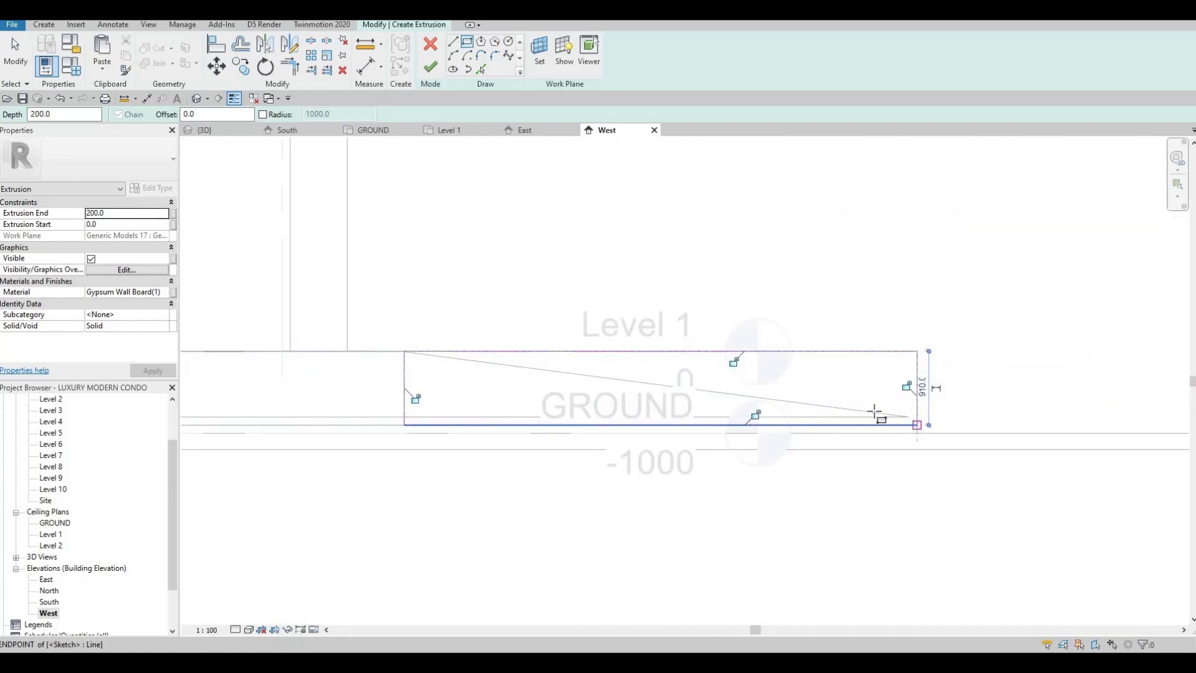
{"action": "scroll", "coordinate": [871, 450], "scroll_direction": "up", "scroll_amount": 2}
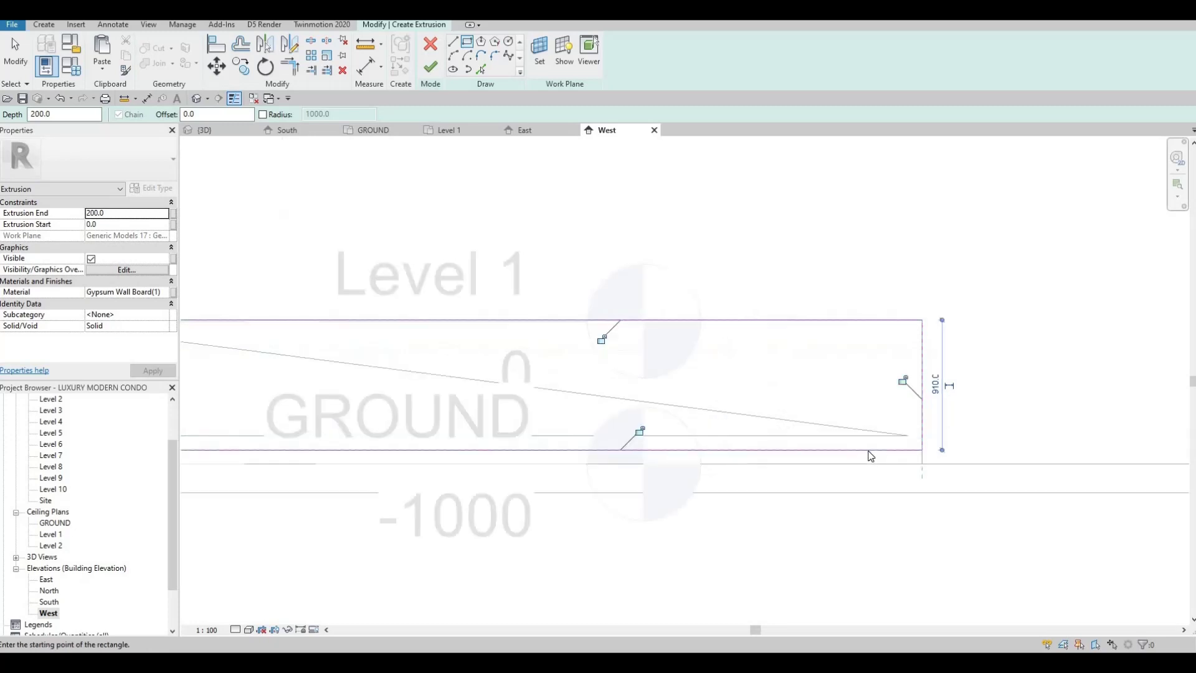
- Stretch the rectangle outward past the slope's foot and lower its bottom edge to the GROUND line, about 7120 by 1010 mm
{"action": "key", "text": "Escape"}
{"action": "key", "text": "Escape"}
{"action": "left_click_drag", "start_coordinate": [866, 449], "coordinate": [865, 435]}
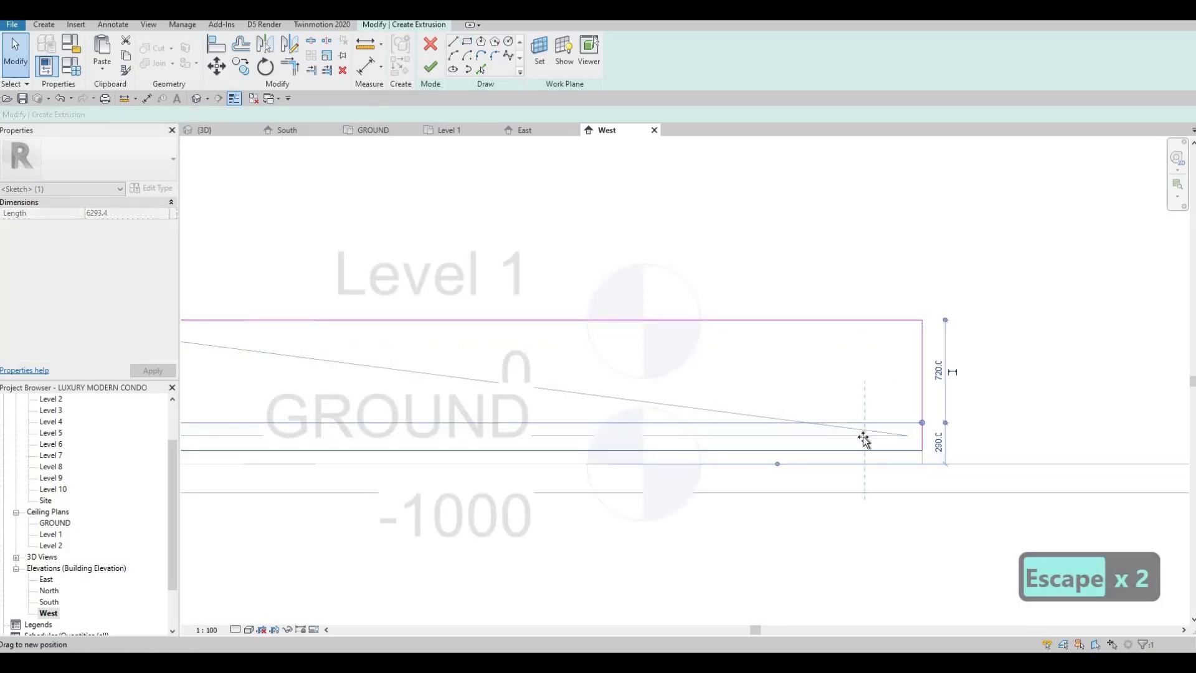
{"action": "middle_click_drag", "start_coordinate": [927, 411], "coordinate": [870, 382]}
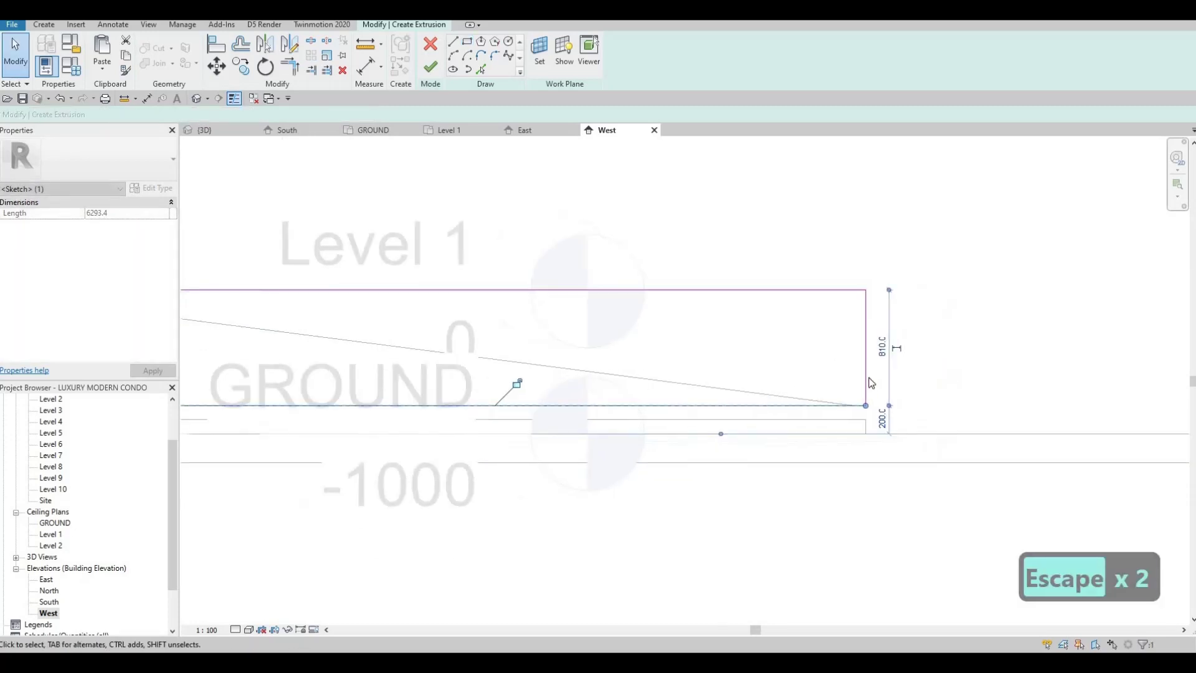
{"action": "left_click_drag", "start_coordinate": [866, 369], "coordinate": [983, 378]}
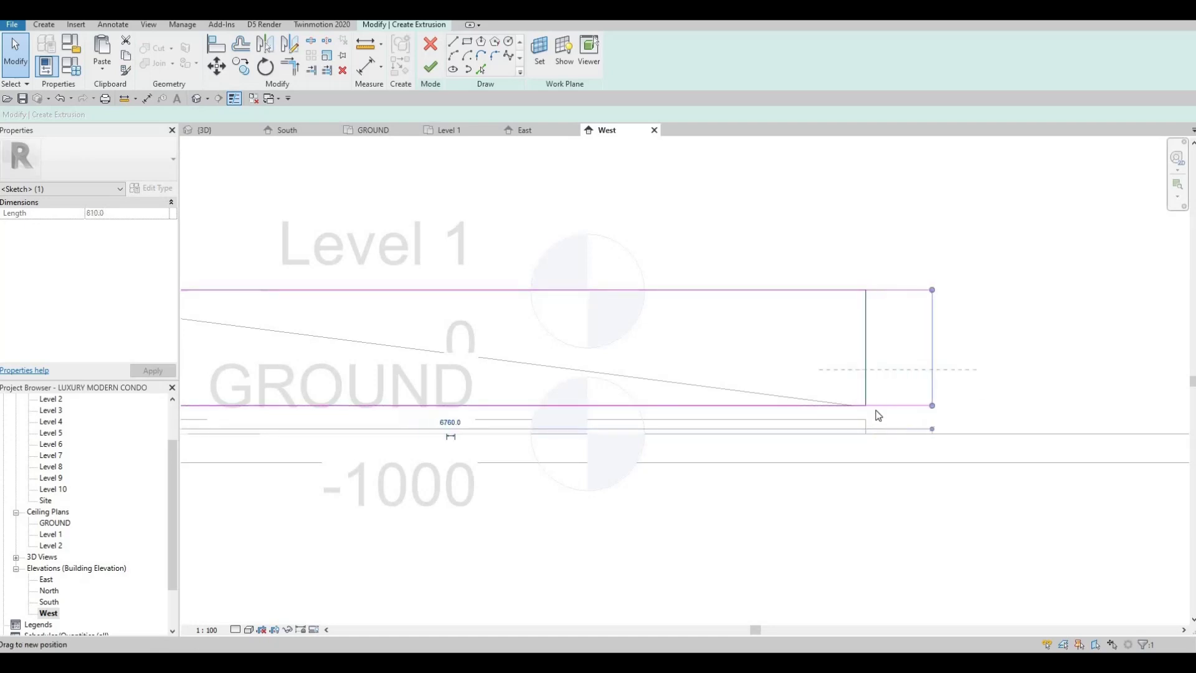
{"action": "left_click_drag", "start_coordinate": [890, 407], "coordinate": [900, 435]}
- Draw a diagonal line from the rectangle's corner at the slope's upper end to the opposite lower corner
{"action": "middle_click_drag", "start_coordinate": [601, 414], "coordinate": [783, 414]}
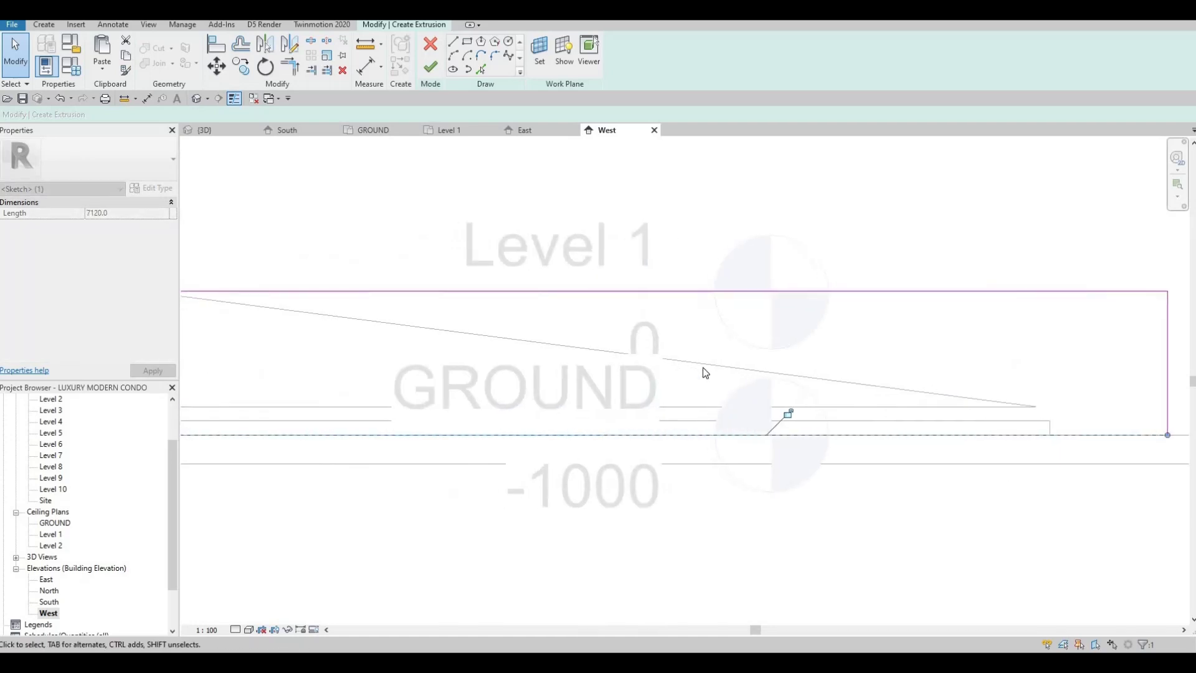
{"action": "scroll", "coordinate": [784, 405], "scroll_direction": "down", "scroll_amount": 3}
{"action": "middle_click_drag", "start_coordinate": [671, 315], "coordinate": [702, 306]}
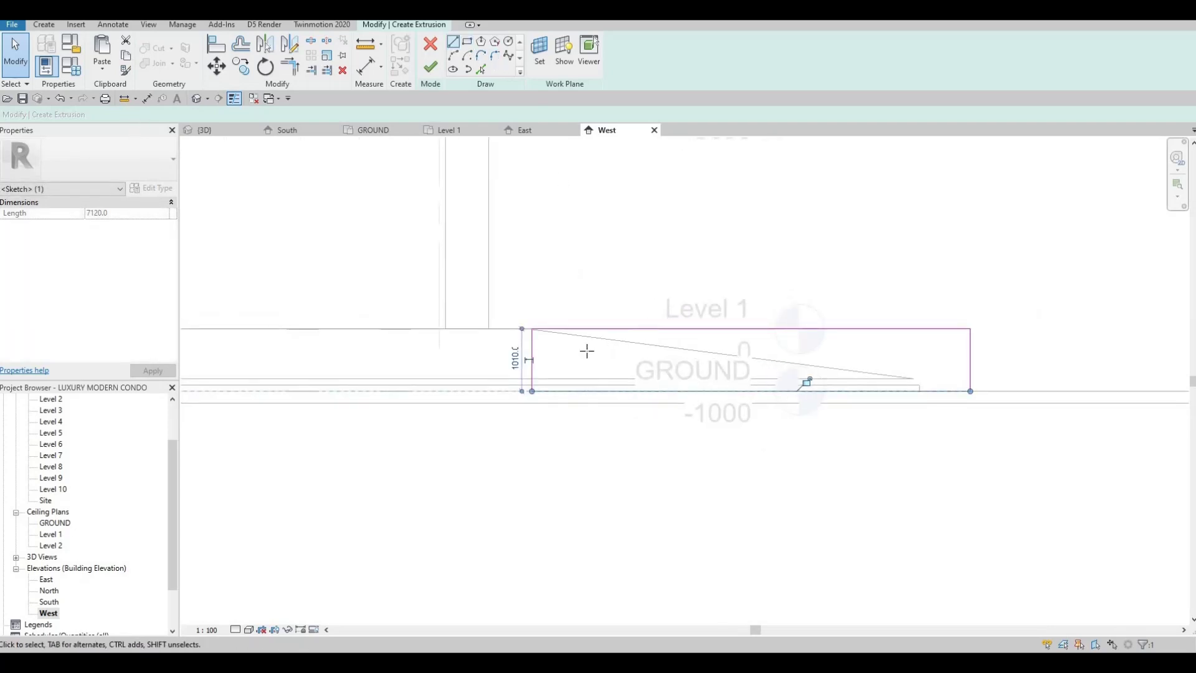
{"action": "key", "text": "l"}
{"action": "key", "text": "i"}
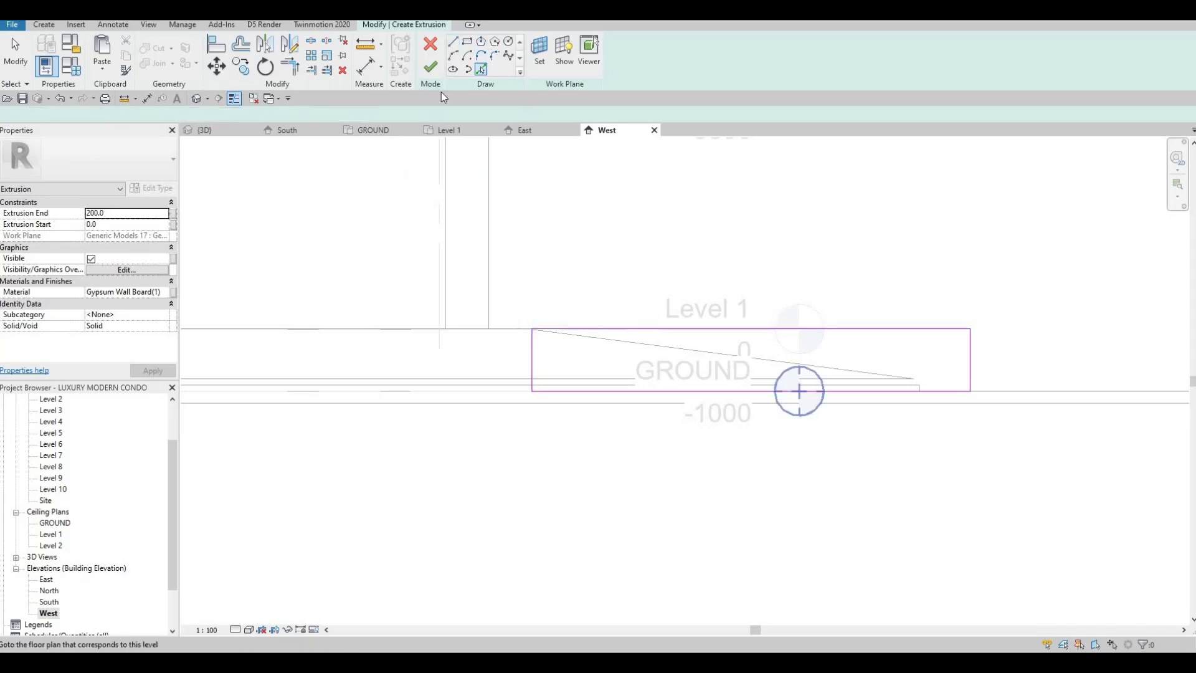
{"action": "key", "text": "p"}
{"action": "key", "text": "l"}
{"action": "key", "text": "l"}
{"action": "key", "text": "i"}
{"action": "left_click", "coordinate": [533, 329]}
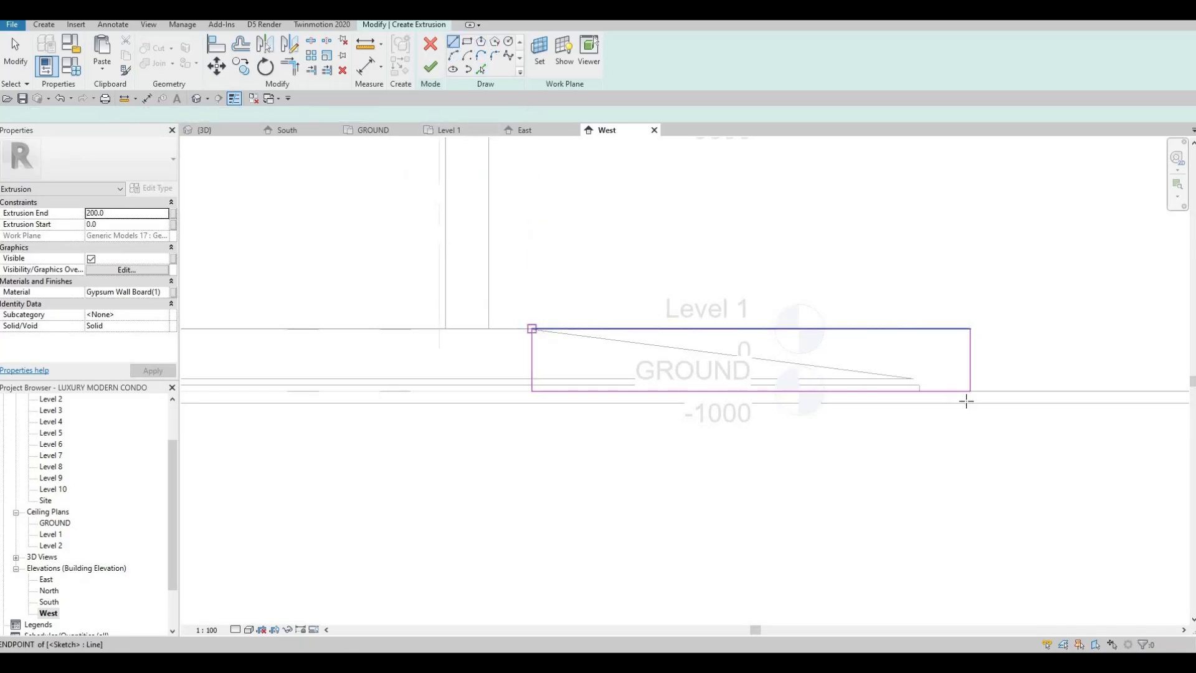
{"action": "left_click", "coordinate": [970, 391]}
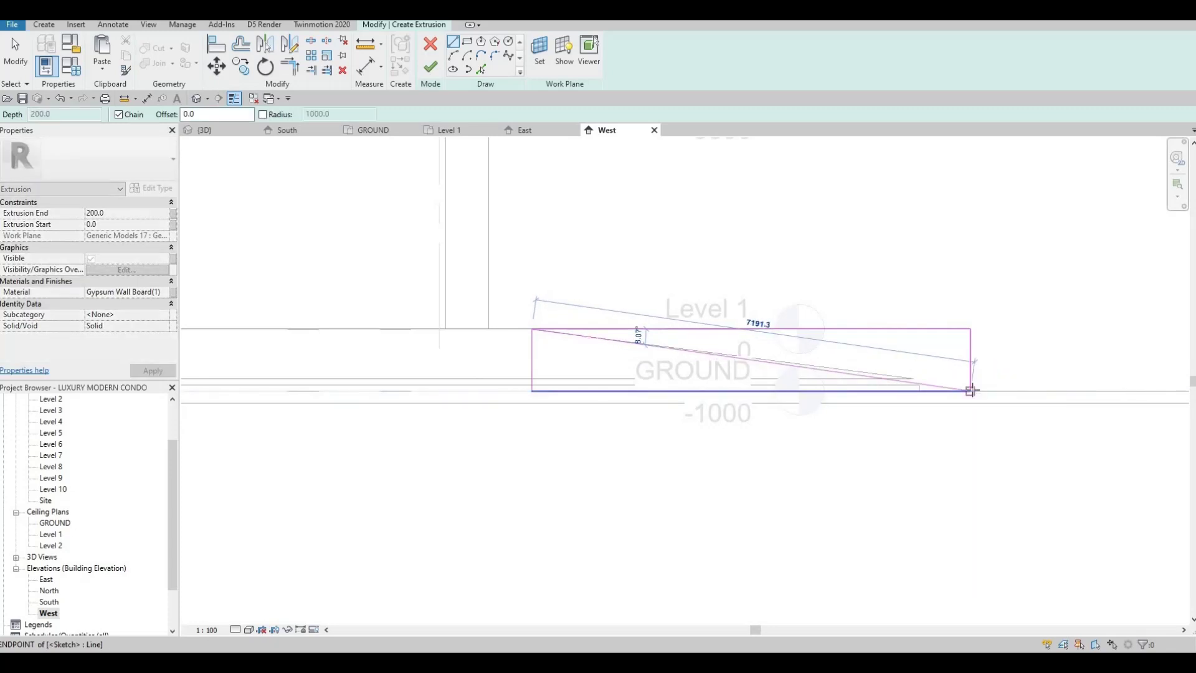
{"action": "key", "text": "Escape"}
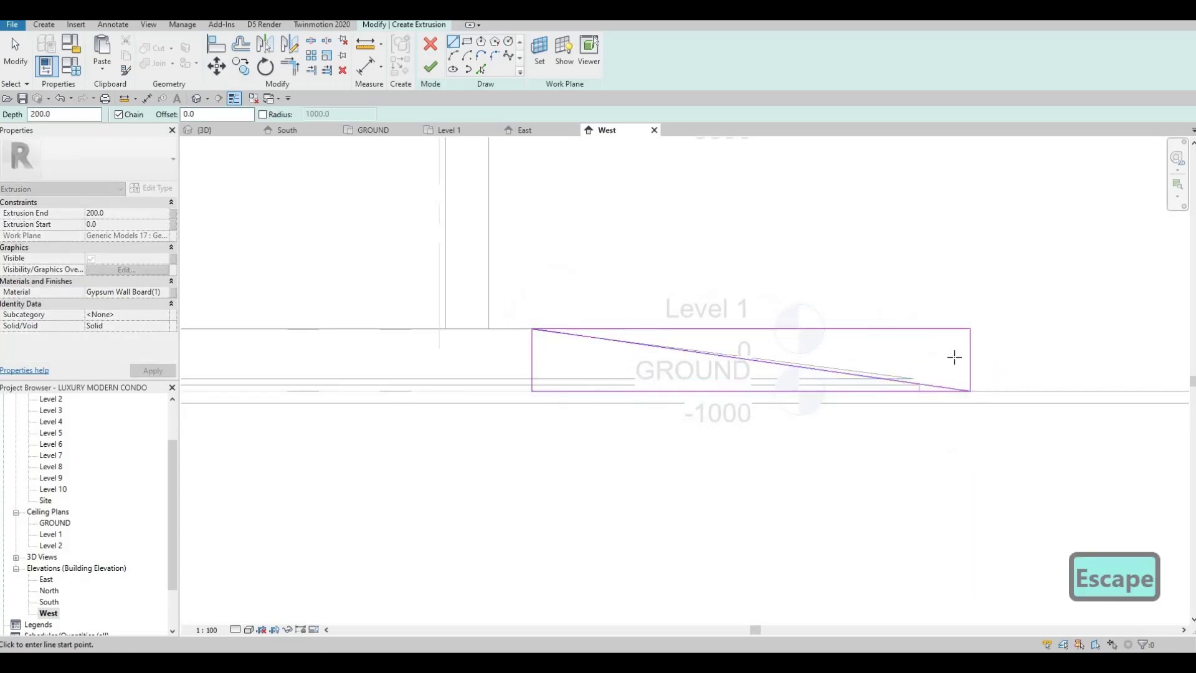
{"action": "scroll", "coordinate": [911, 366], "scroll_direction": "up", "scroll_amount": 1}
{"action": "key", "text": "Escape"}
{"action": "key", "text": "Escape"}
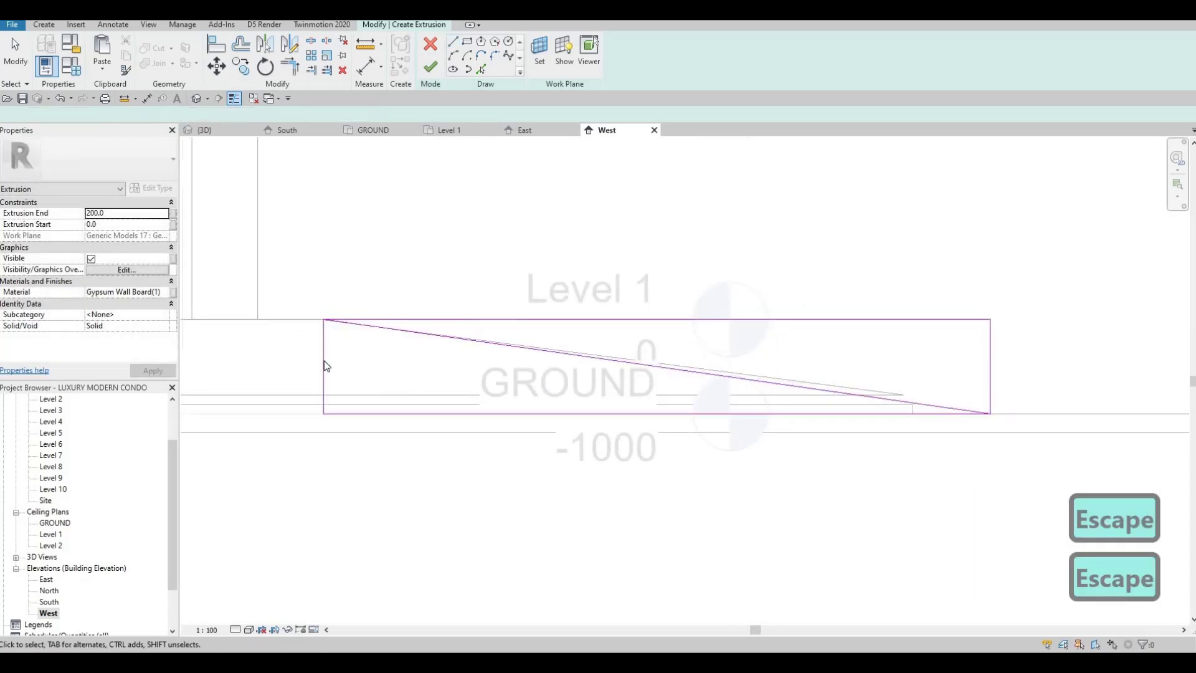
- Delete the rectangle's vertical edge at the slope's upper end and its bottom edge
{"action": "left_click", "coordinate": [324, 360]}
{"action": "key", "text": "Delete"}
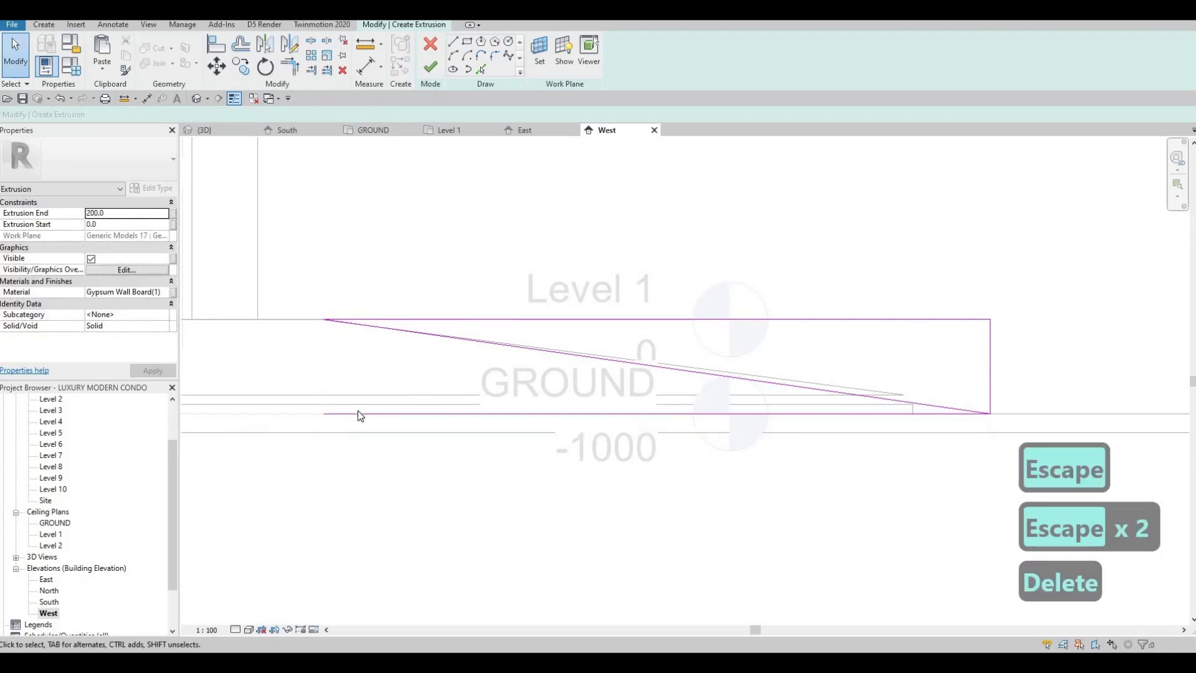
{"action": "key", "text": "Delete"}
{"action": "left_click", "coordinate": [747, 407]}
{"action": "key", "text": "Delete"}
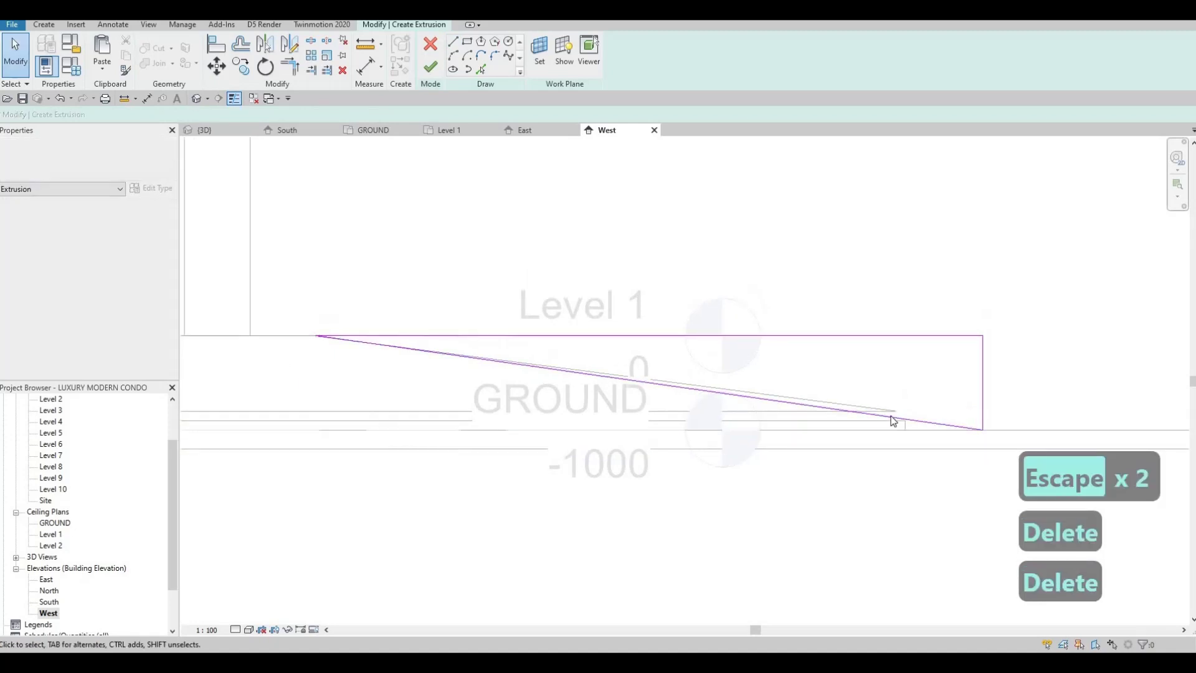
- Pull the diagonal's lower end inward along the ground line, shortening the diagonal to about 6810 mm
{"action": "left_click", "coordinate": [970, 428]}
{"action": "mouse_move", "coordinate": [982, 430]}
{"action": "left_mouse_down"}
{"action": "mouse_move", "coordinate": [929, 431]}
{"action": "mouse_move", "coordinate": [946, 431]}
{"action": "left_mouse_up"}
{"action": "key", "text": "Tab"}
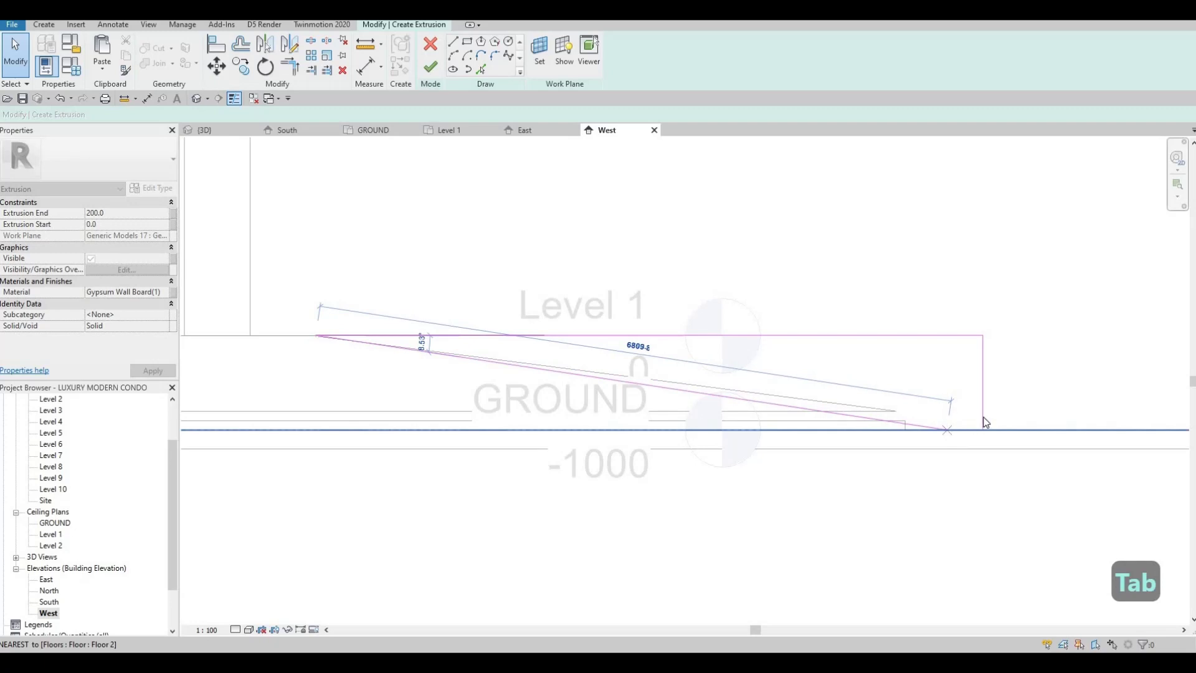
{"action": "key", "text": "Escape"}
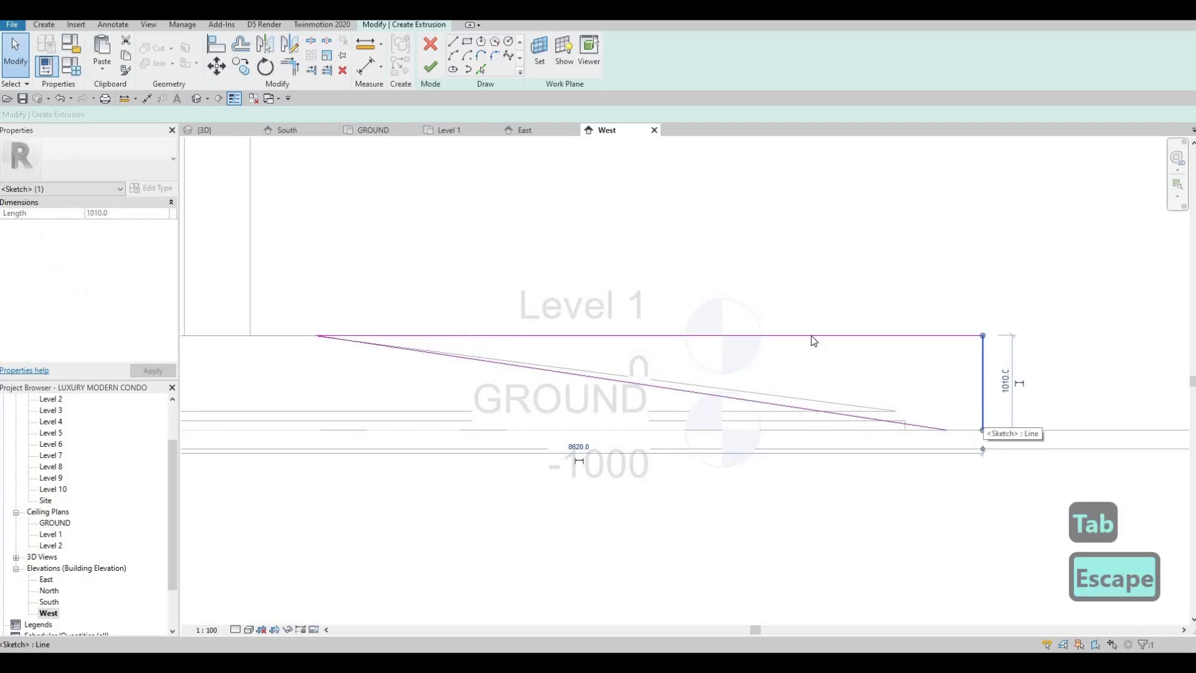
- Try to move the remaining vertical edge inward to meet the diagonal's lower end
{"action": "key", "text": "Escape"}
{"action": "key", "text": "Escape"}
{"action": "left_click_drag", "start_coordinate": [984, 399], "coordinate": [956, 411]}
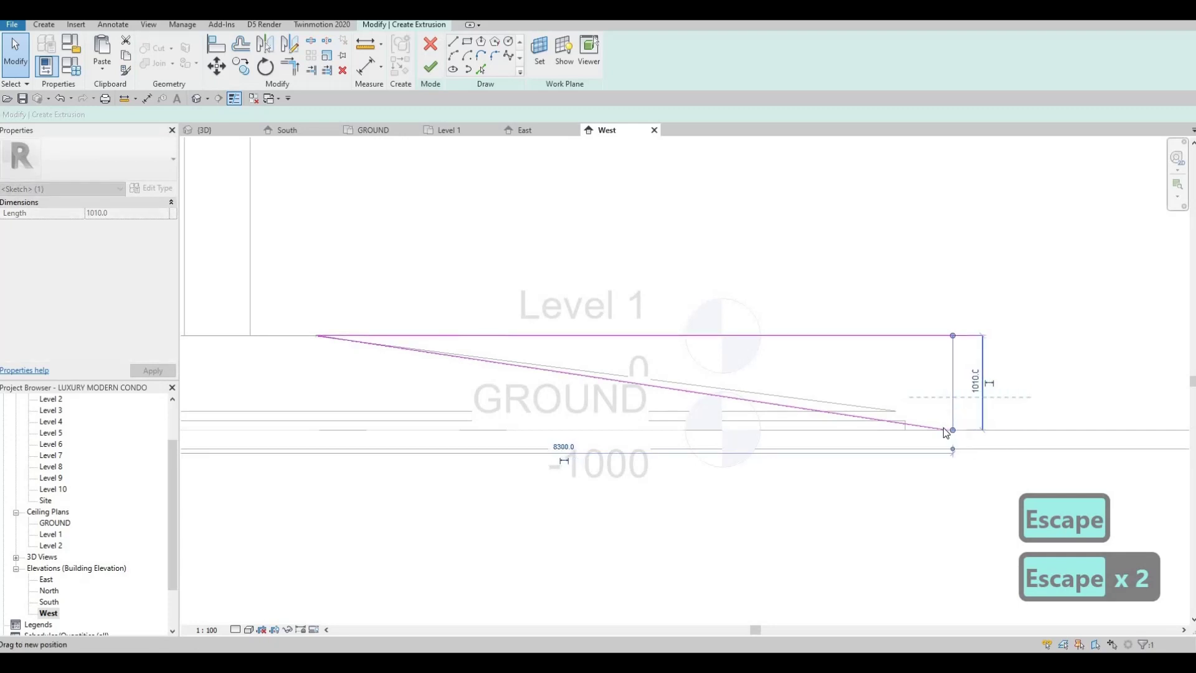
{"action": "key", "text": "Escape"}
{"action": "scroll", "coordinate": [962, 406], "scroll_direction": "up", "scroll_amount": 5}
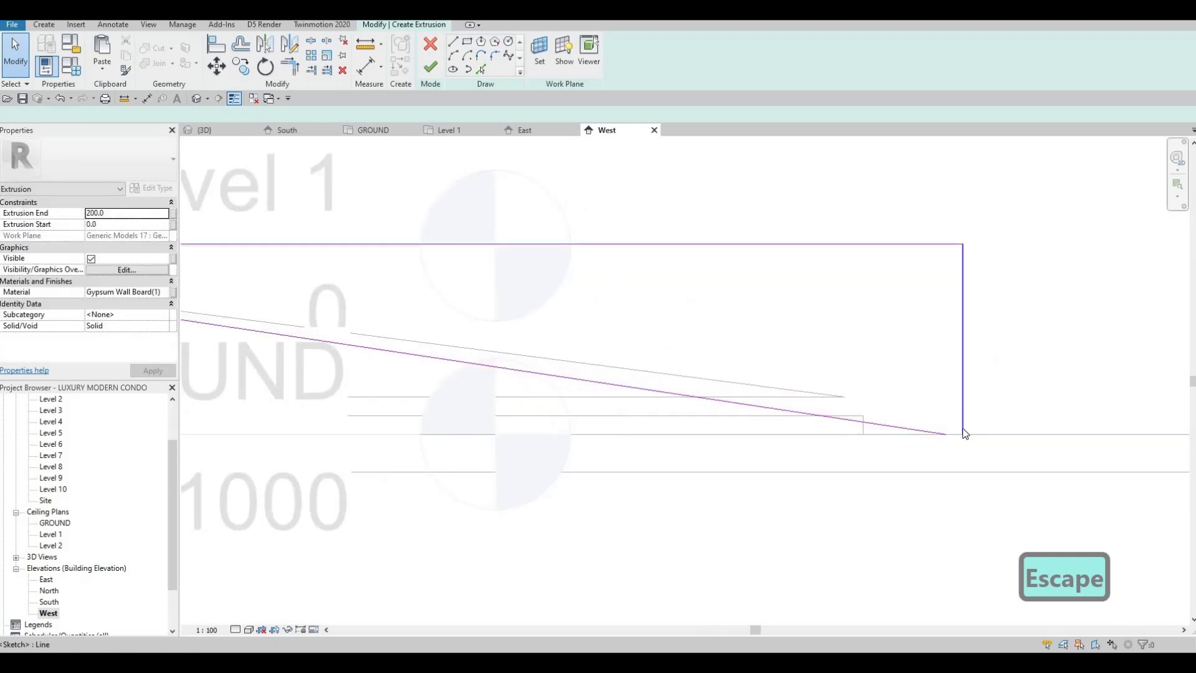
{"action": "left_click", "coordinate": [962, 410]}
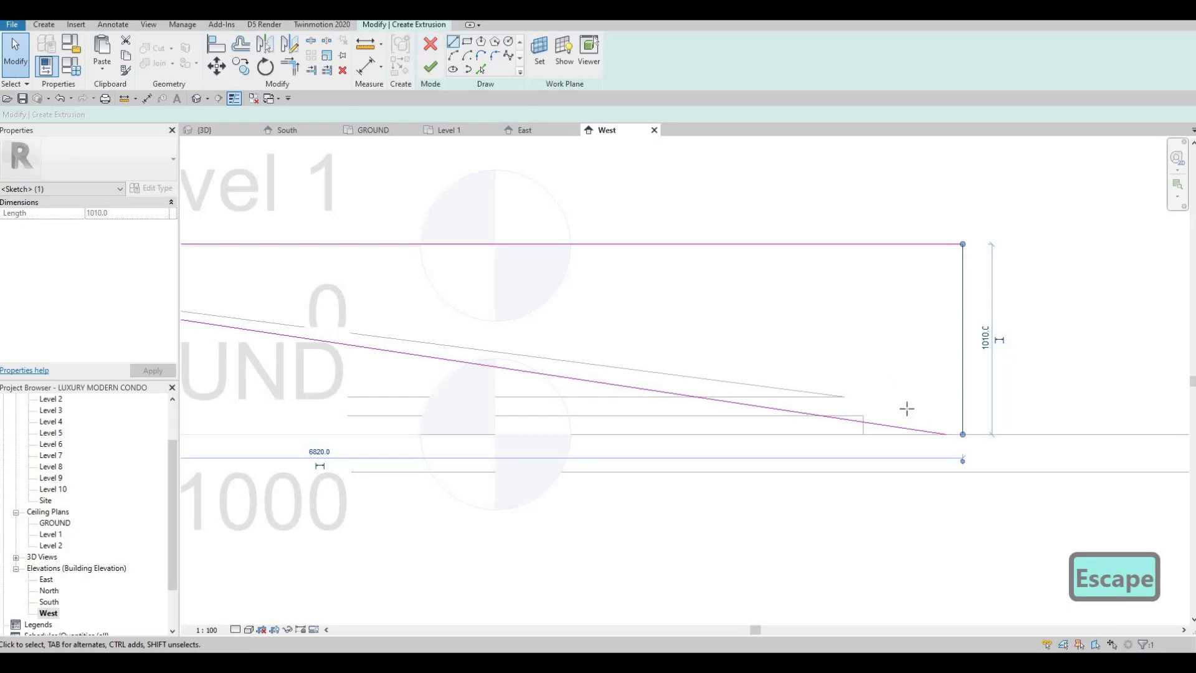
- Draw a new vertical line upward from the diagonal's lower end, stopping short of the top edge
{"action": "key", "text": "l"}
{"action": "key", "text": "i"}
{"action": "left_click", "coordinate": [947, 434]}
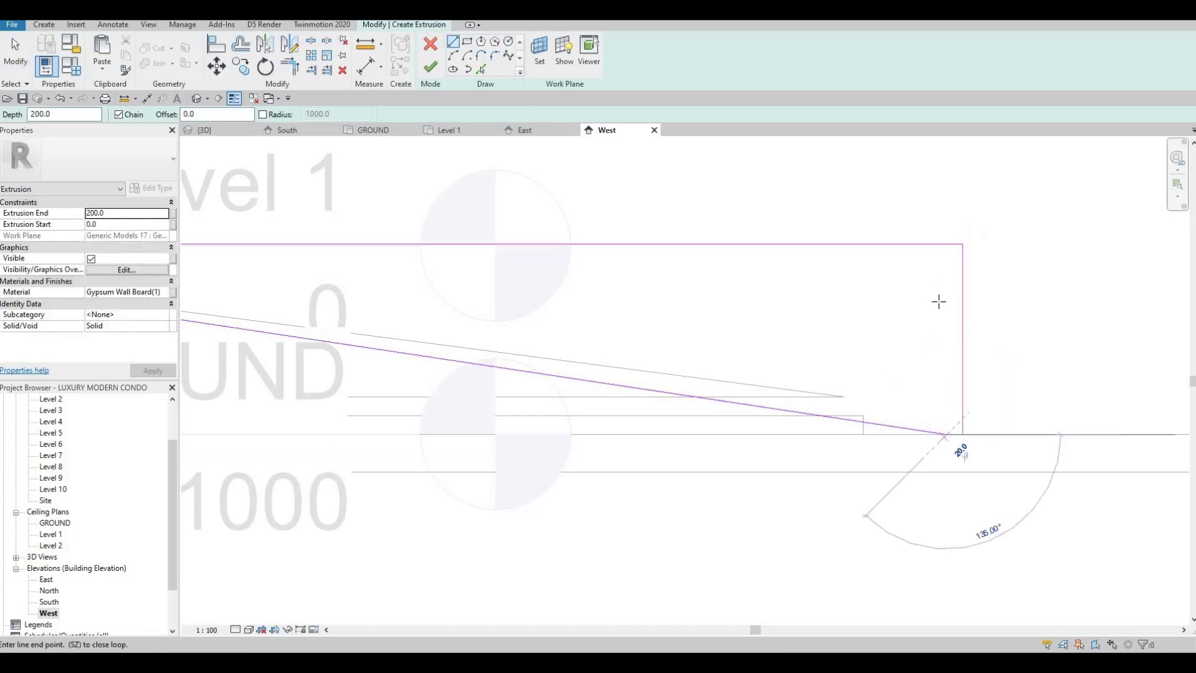
{"action": "left_click", "coordinate": [946, 291]}
{"action": "key", "text": "Escape"}
{"action": "key", "text": "Escape"}
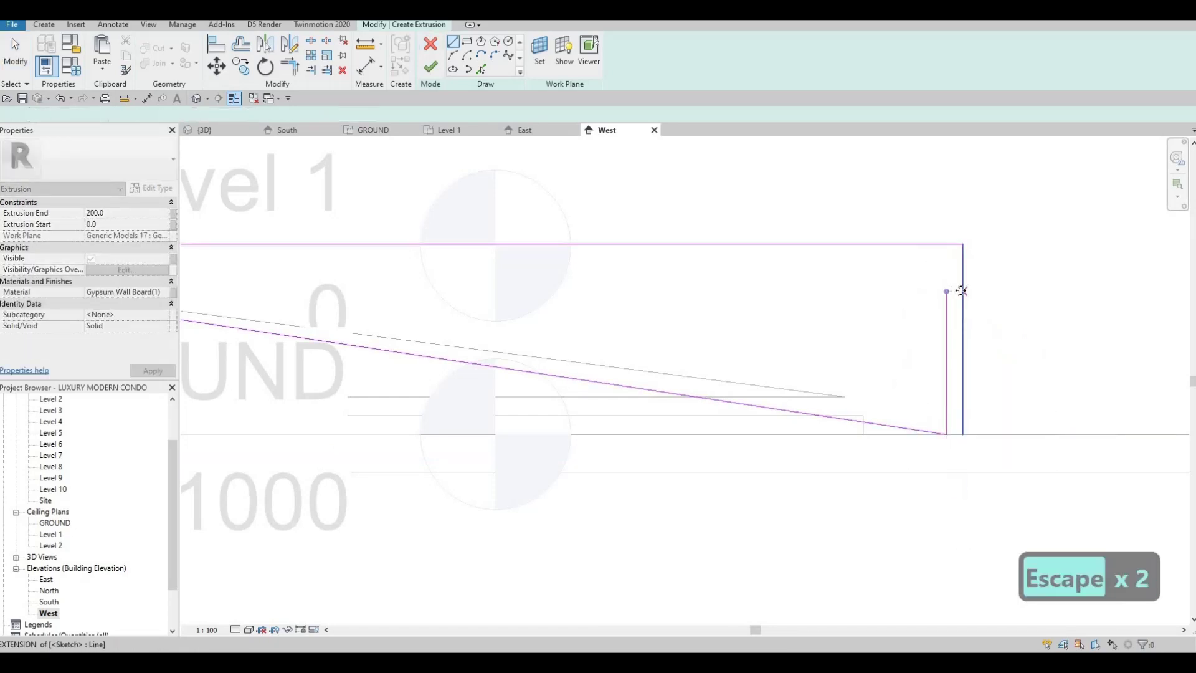
- Delete the old vertical edge and trim the new vertical line and the top edge to a corner
{"action": "left_click", "coordinate": [963, 292]}
{"action": "key", "text": "Delete"}
{"action": "key", "text": "t"}
{"action": "key", "text": "r"}
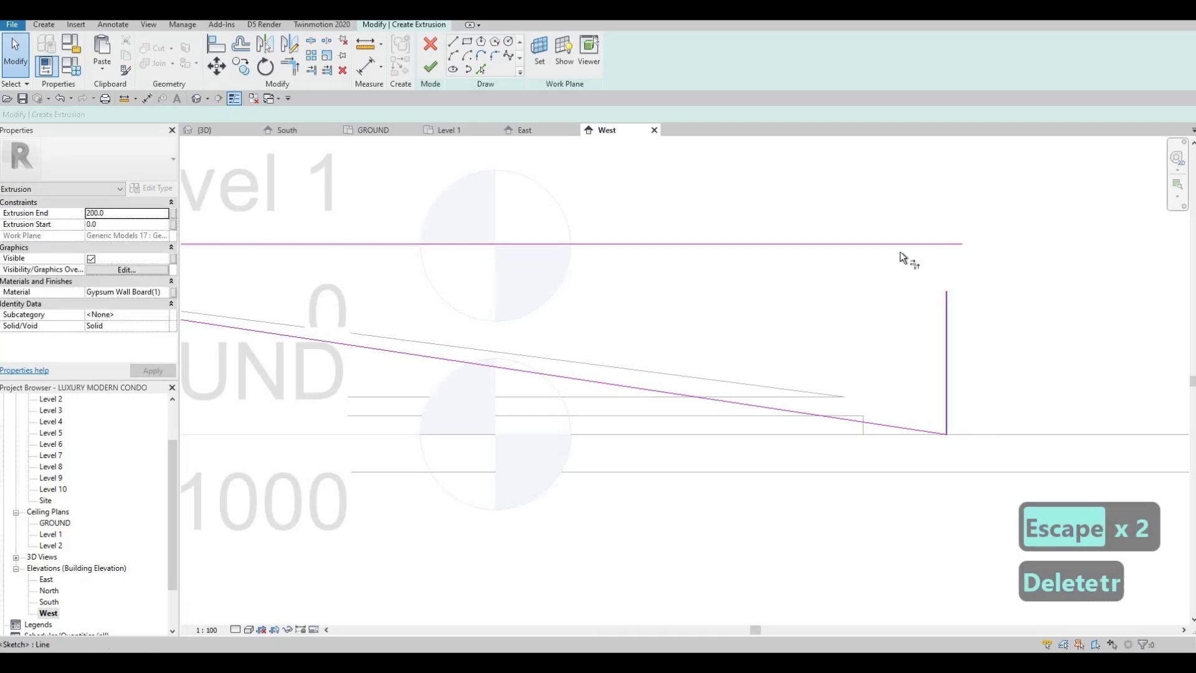
{"action": "left_click", "coordinate": [897, 245]}
- Draw a stepped line down from the top edge near the slope's upper end, with successive drops of about 100, 100 and 140 mm
{"action": "scroll", "coordinate": [705, 283], "scroll_direction": "down", "scroll_amount": 4}
{"action": "middle_click_drag", "start_coordinate": [436, 185], "coordinate": [623, 231]}
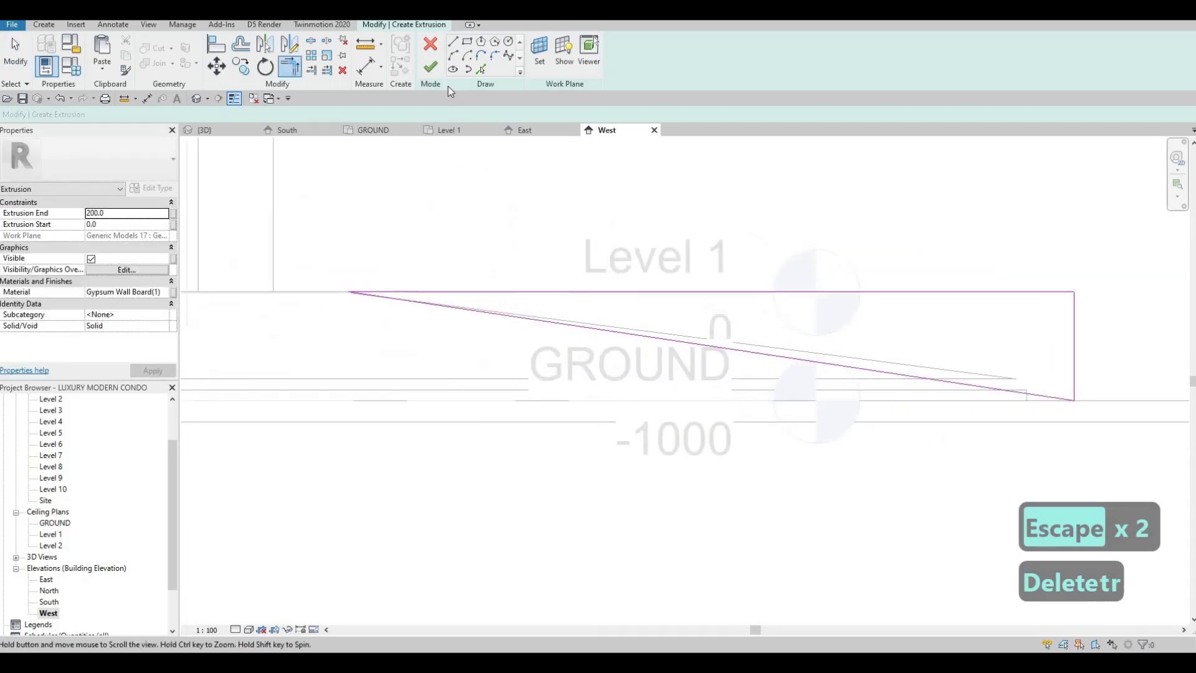
{"action": "key", "text": "l"}
{"action": "key", "text": "i"}
{"action": "left_click", "coordinate": [471, 292]}
{"action": "left_click", "coordinate": [471, 302]}
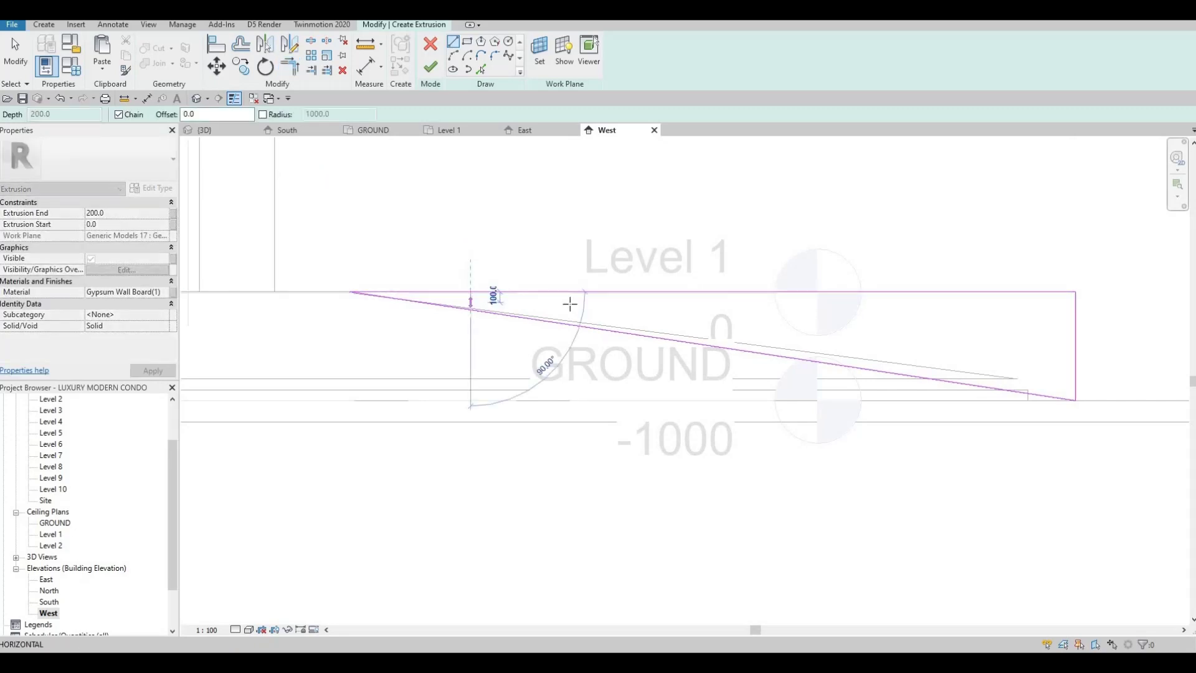
{"action": "left_click", "coordinate": [570, 303]}
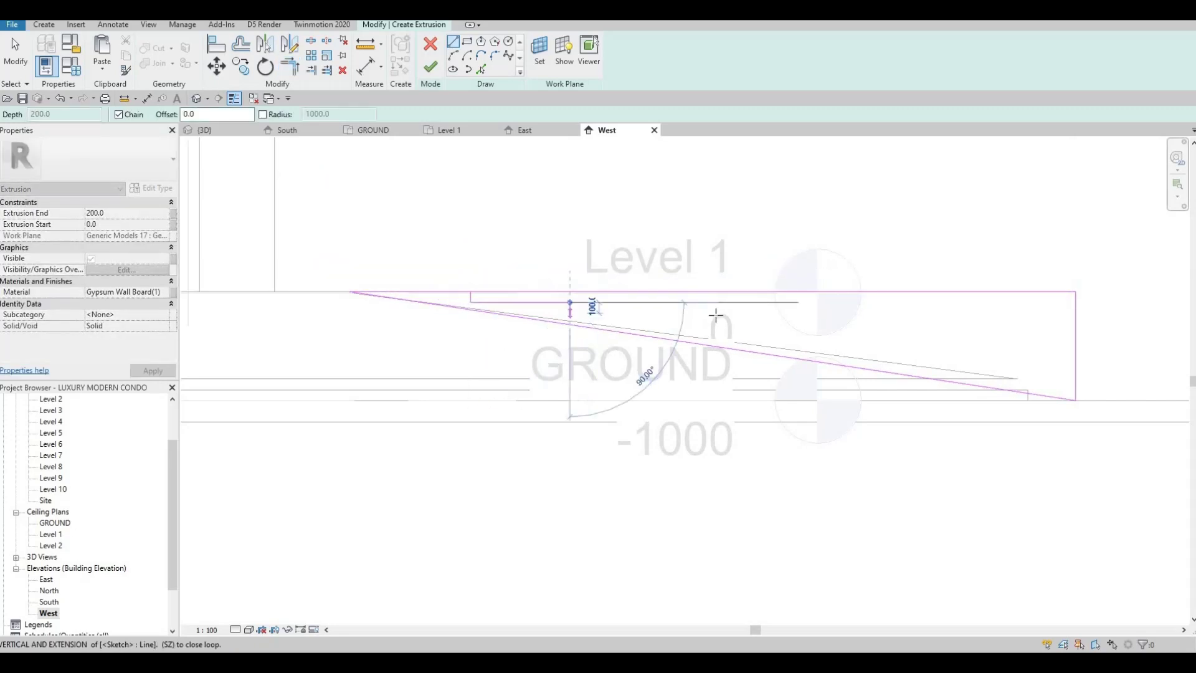
{"action": "left_click", "coordinate": [570, 313]}
{"action": "left_click", "coordinate": [716, 328]}
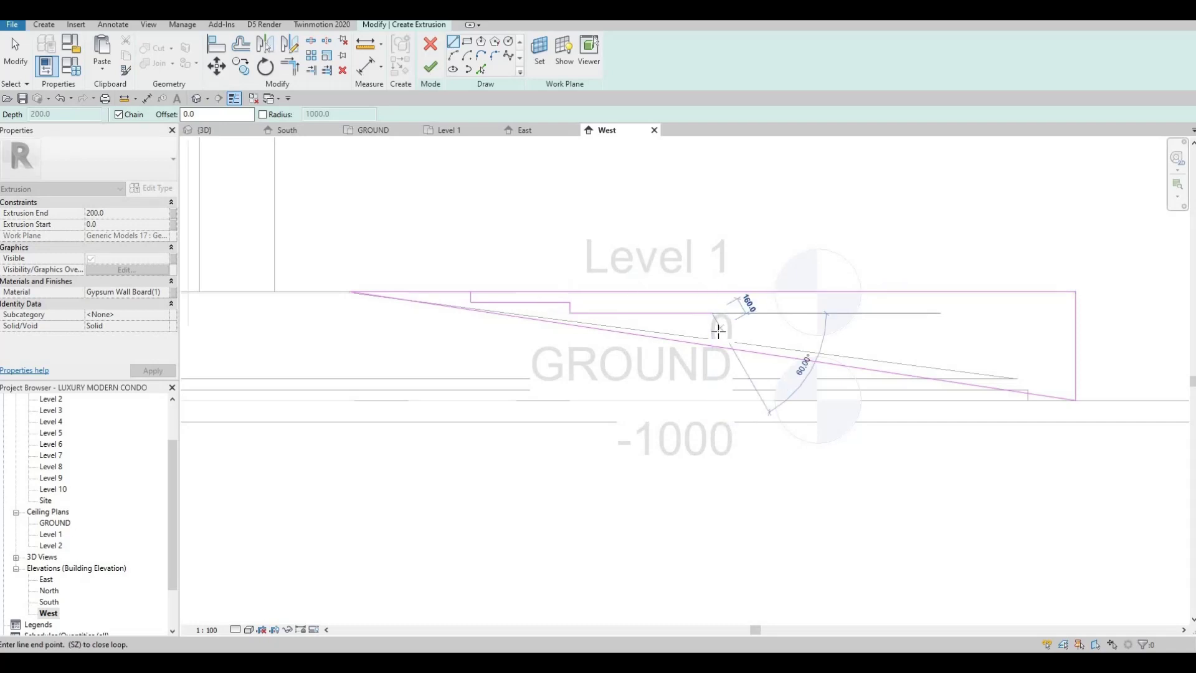
{"action": "left_click", "coordinate": [714, 328]}
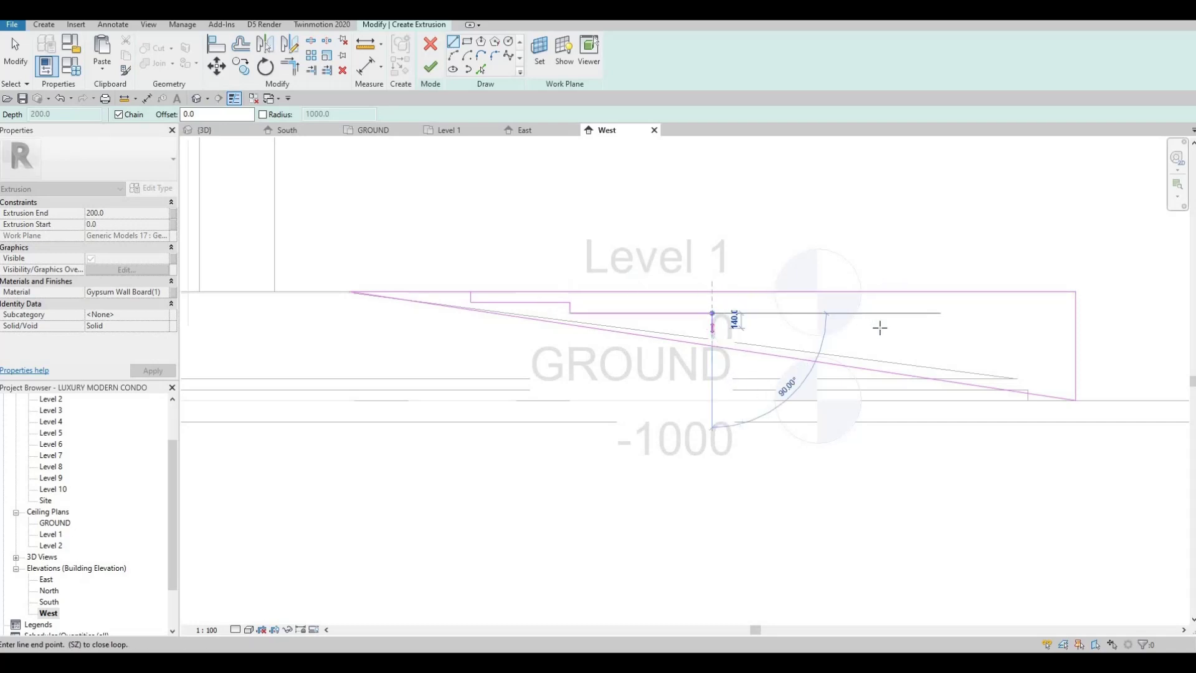
{"action": "left_click", "coordinate": [881, 328]}
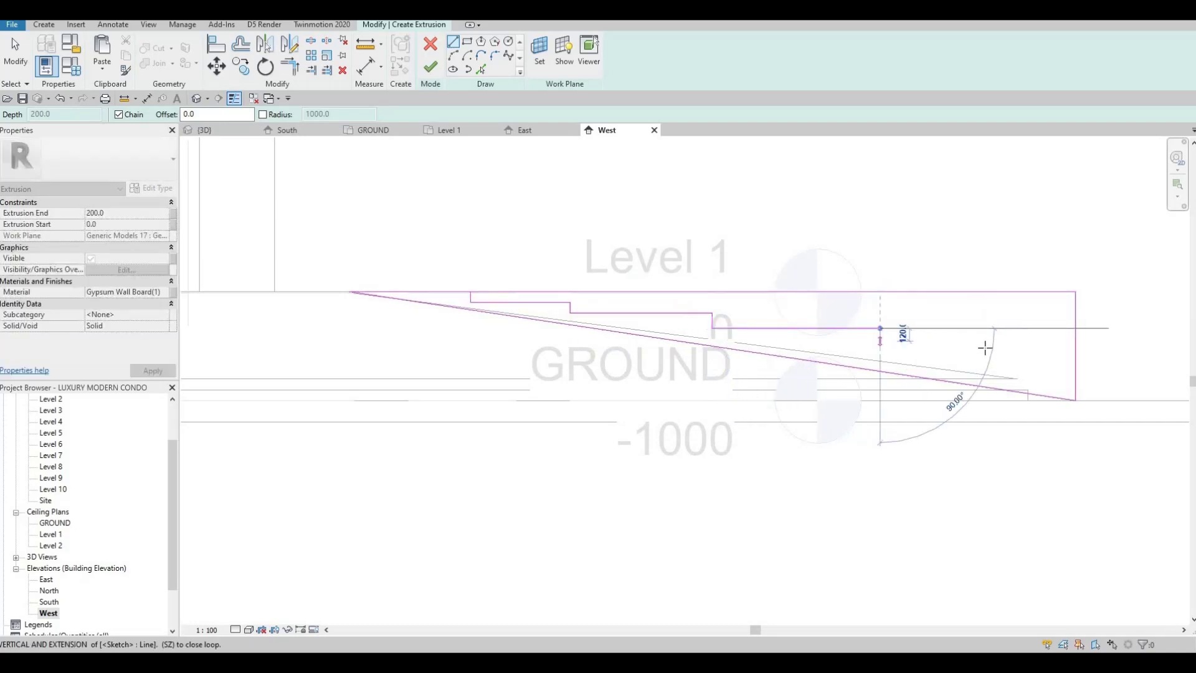
- Continue the stepped line with a 120 mm drop, a 960 mm tread, another drop, a 500 mm tread and a slanted 200 mm segment
{"action": "left_click", "coordinate": [881, 340]}
{"action": "left_click", "coordinate": [984, 341]}
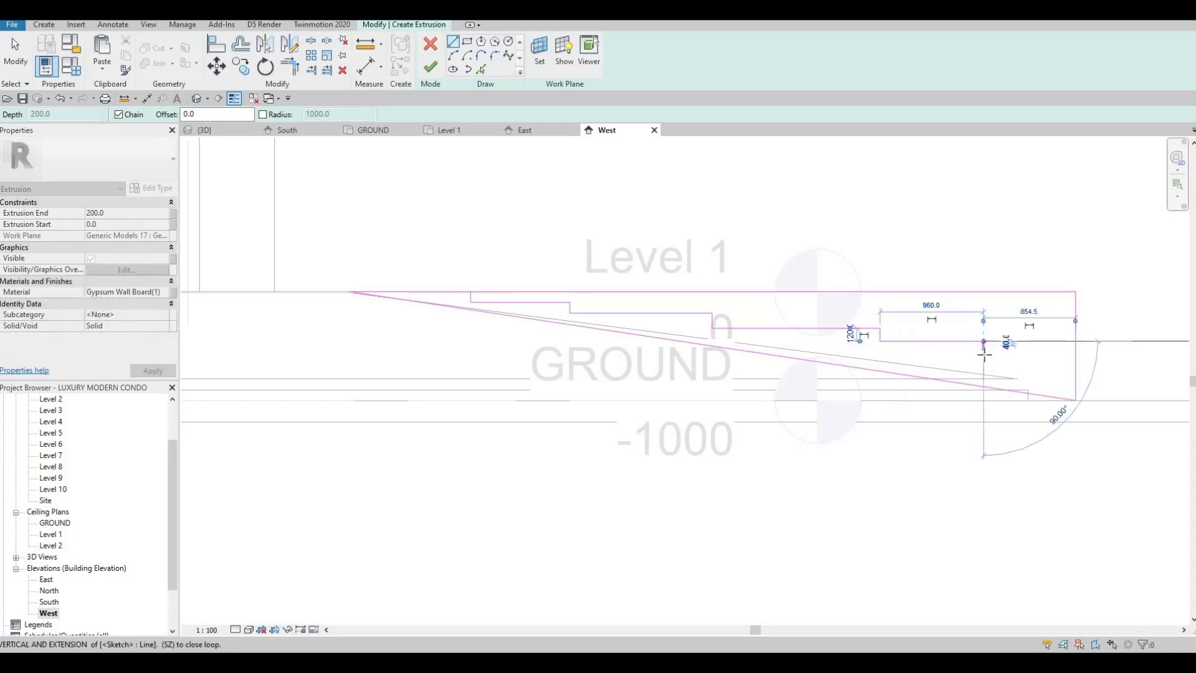
{"action": "left_click", "coordinate": [984, 354]}
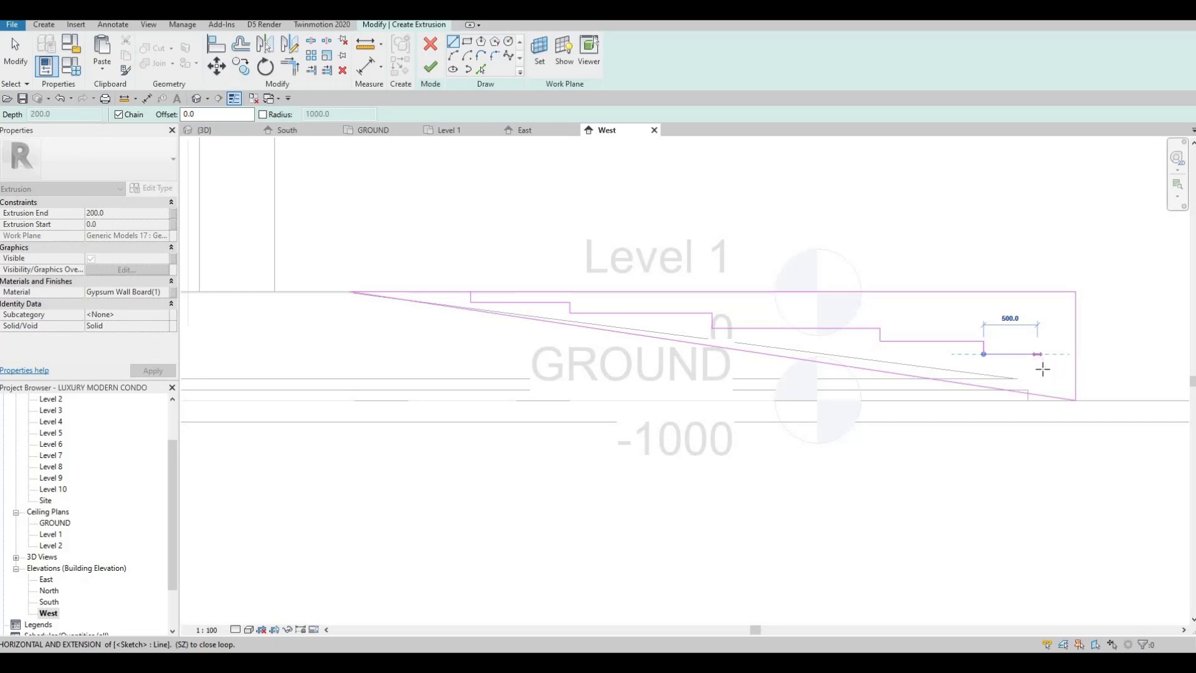
{"action": "left_click", "coordinate": [1040, 354]}
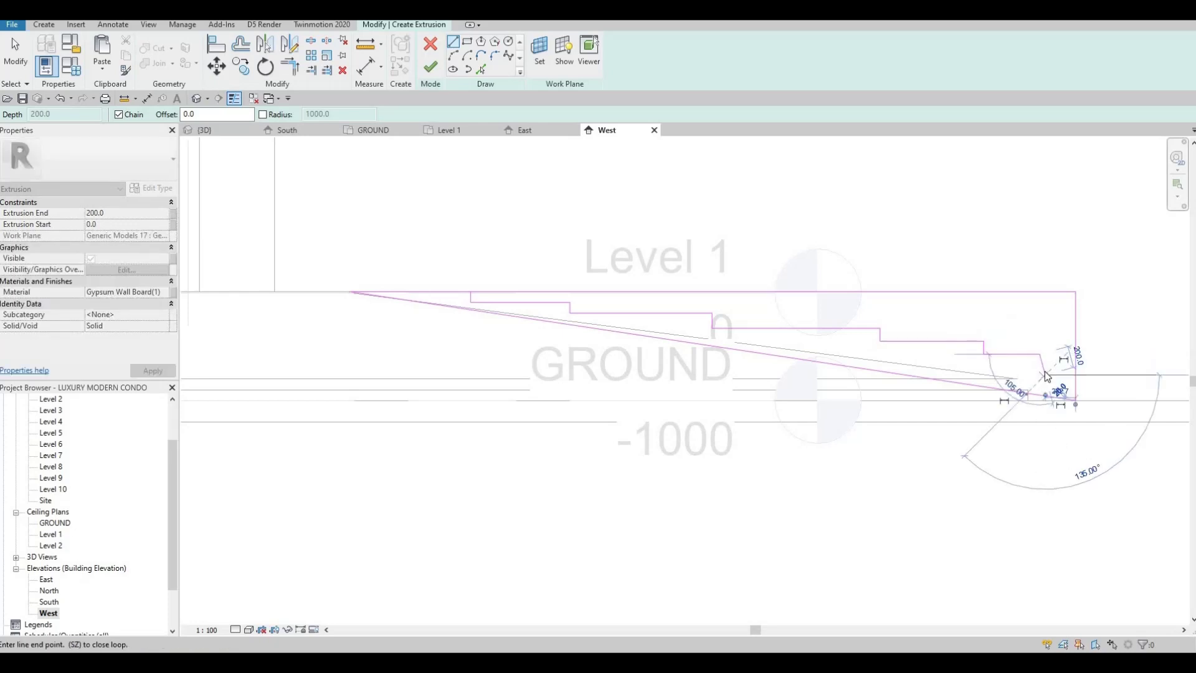
{"action": "left_click", "coordinate": [1046, 376]}
{"action": "key", "text": "Escape"}
{"action": "key", "text": "Escape"}
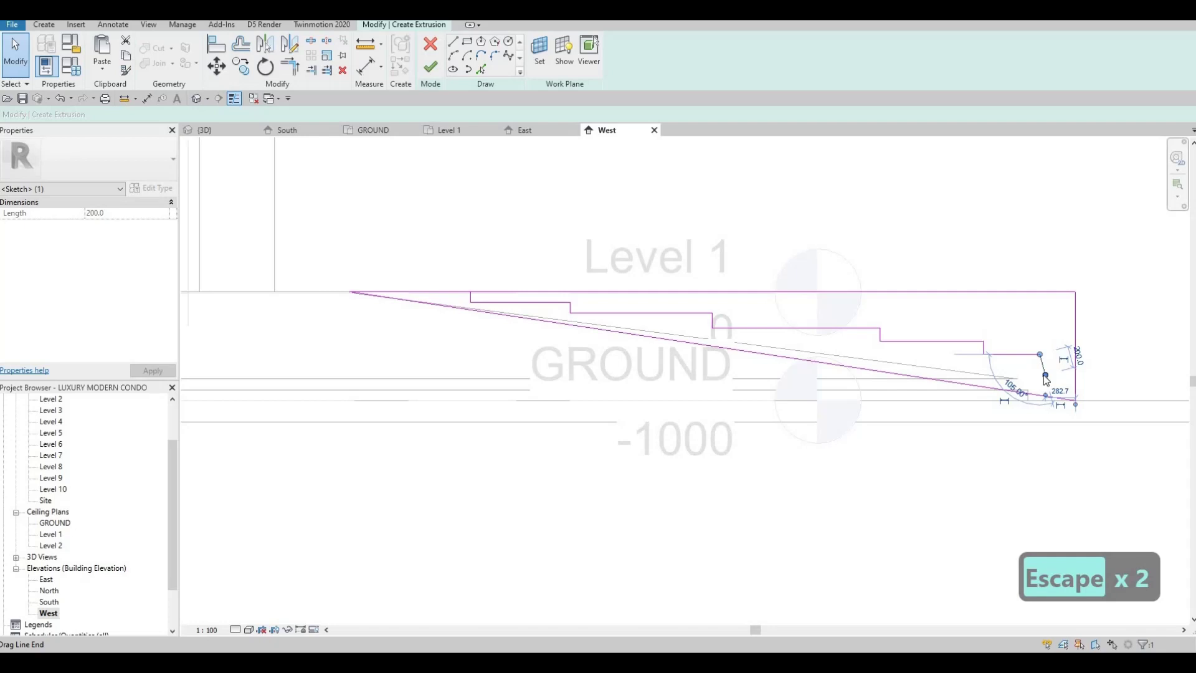
- Delete the whole chain of stepped lines drawn inside the slope profile
{"action": "key", "text": "Tab"}
{"action": "key", "text": "Escape"}
{"action": "key", "text": "Escape"}
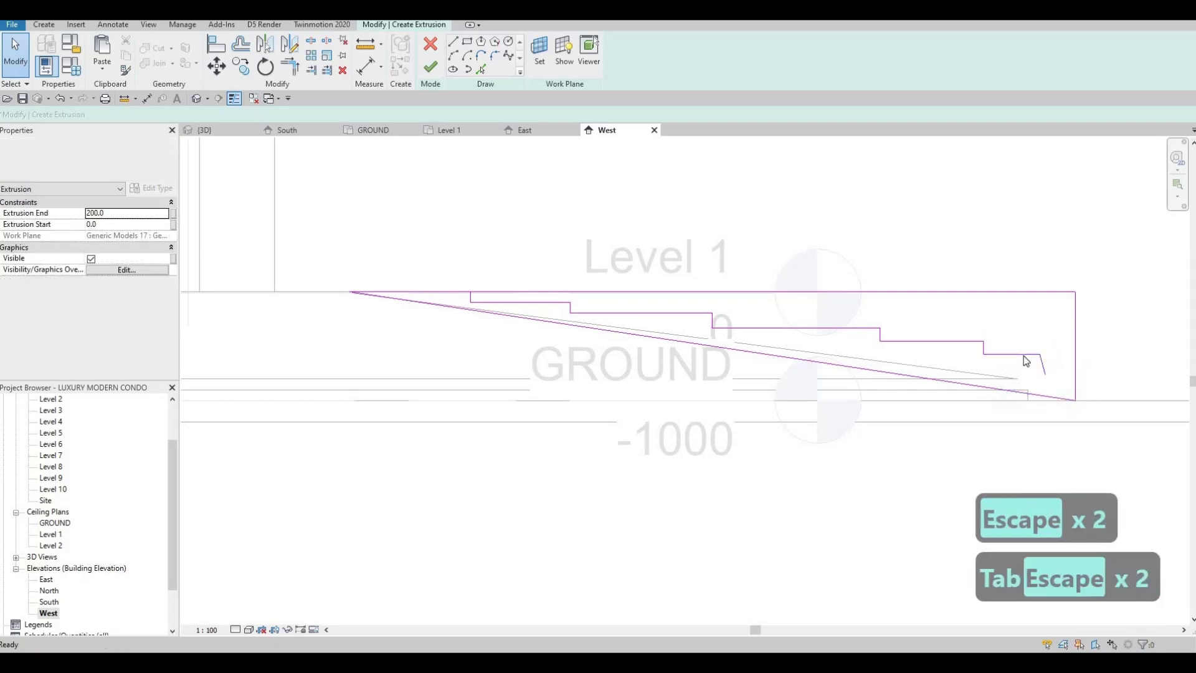
{"action": "key", "text": "Tab"}
{"action": "left_click", "coordinate": [1023, 357]}
{"action": "key", "text": "Delete"}
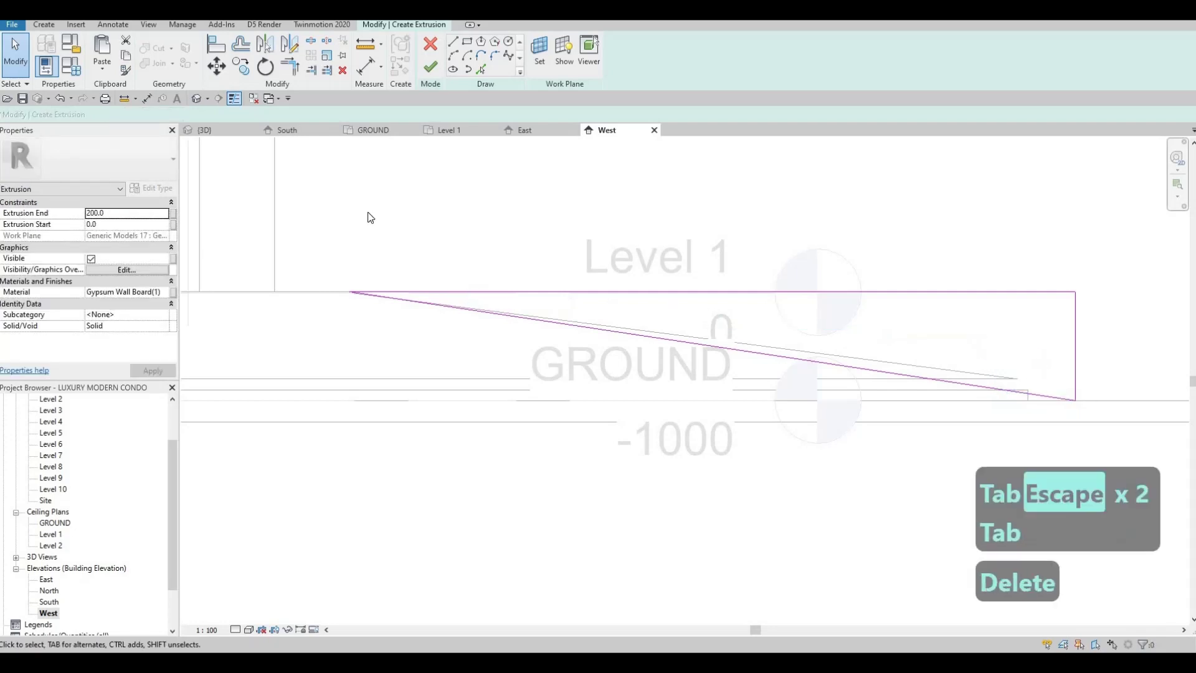
- Draw a 1060 mm horizontal line along the top edge, starting near the slope's upper end
{"action": "left_click", "coordinate": [374, 291]}
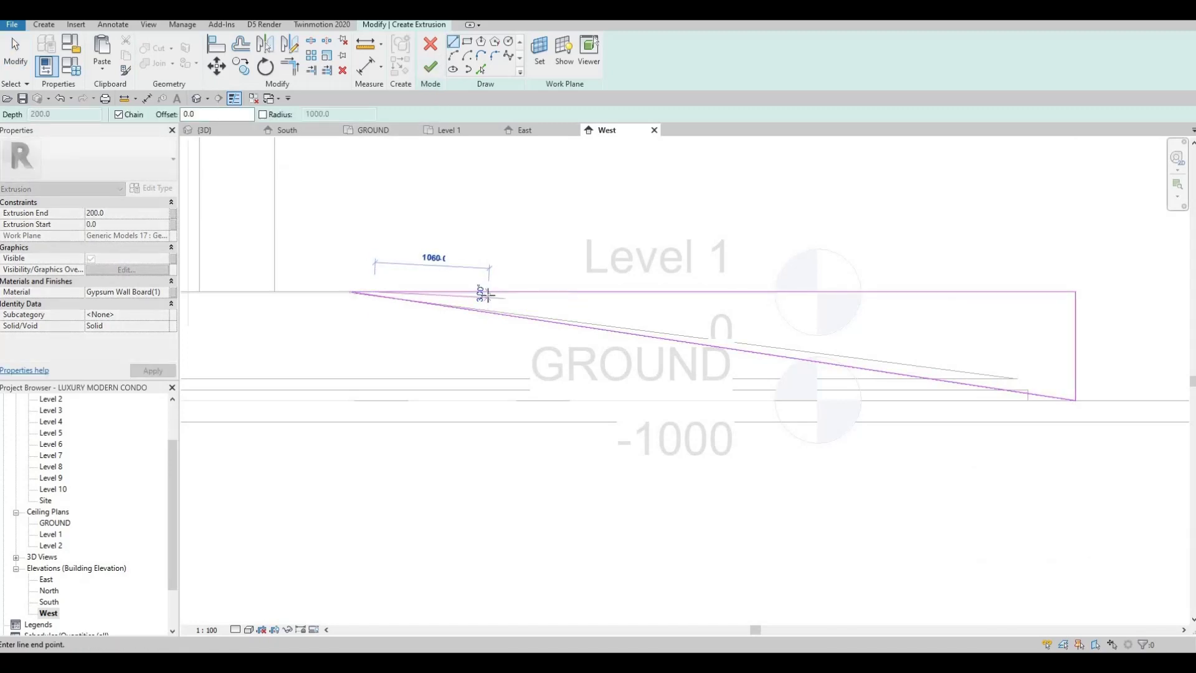
{"action": "left_click", "coordinate": [488, 293]}
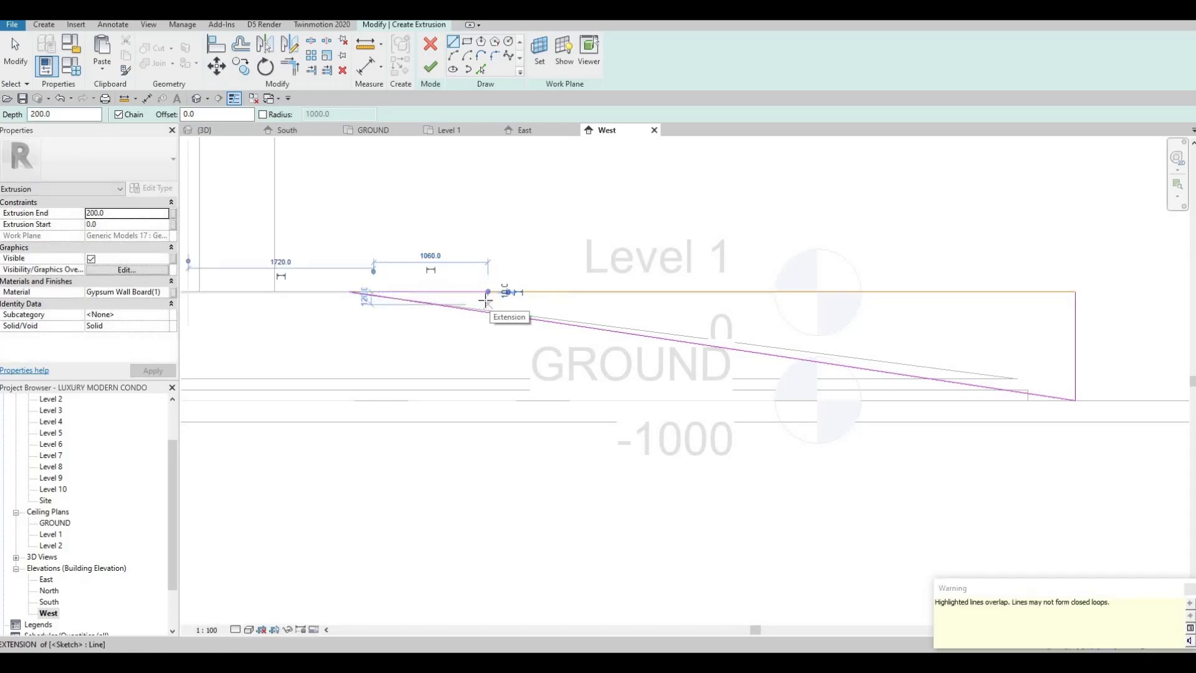
{"action": "key", "text": "Escape"}
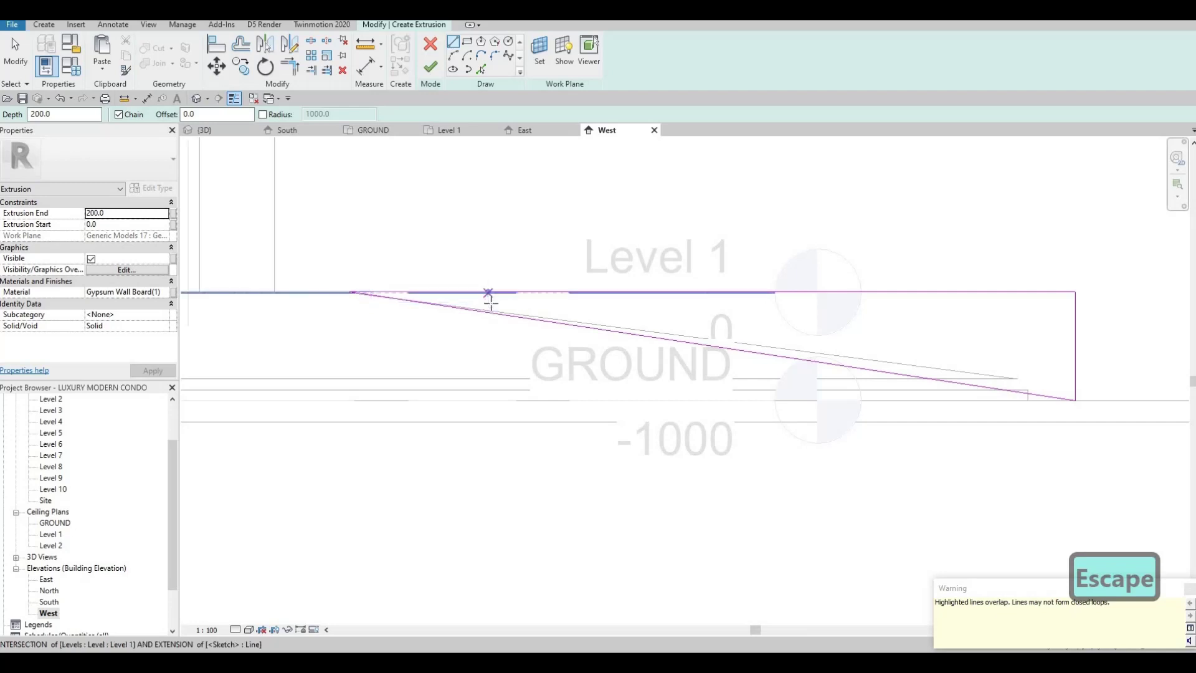
- Draw a 120 mm drop from the end of that line, a 1000 mm tread and another short drop
{"action": "left_click", "coordinate": [489, 292]}
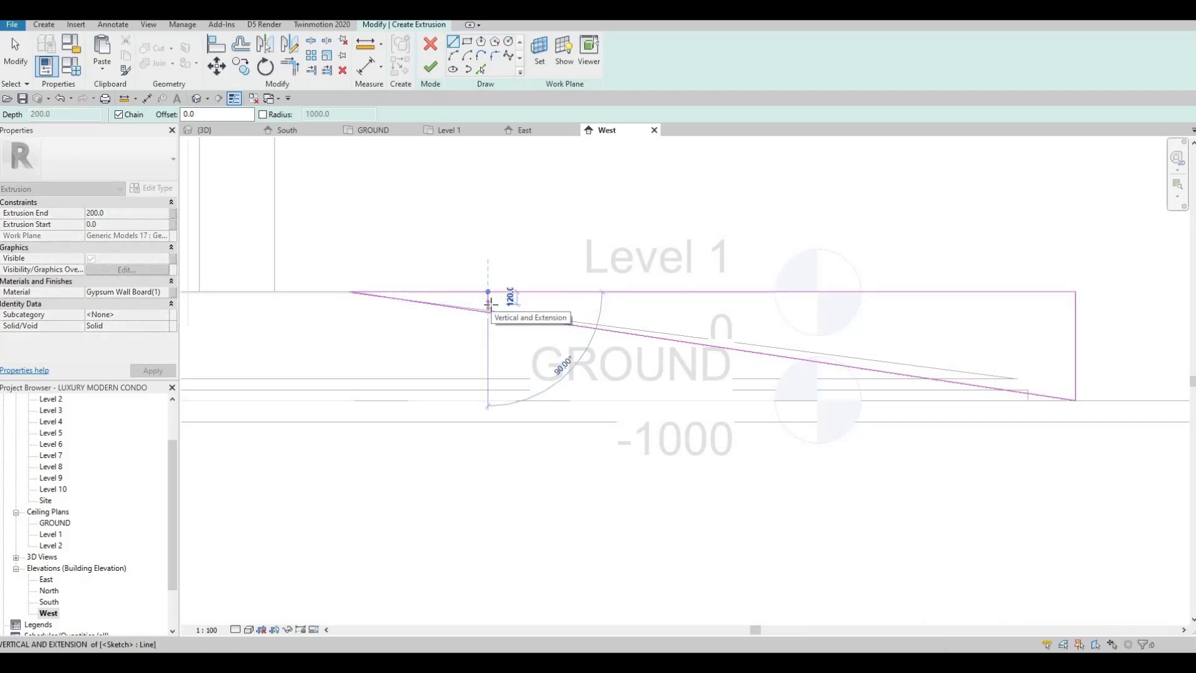
{"action": "left_click", "coordinate": [562, 304]}
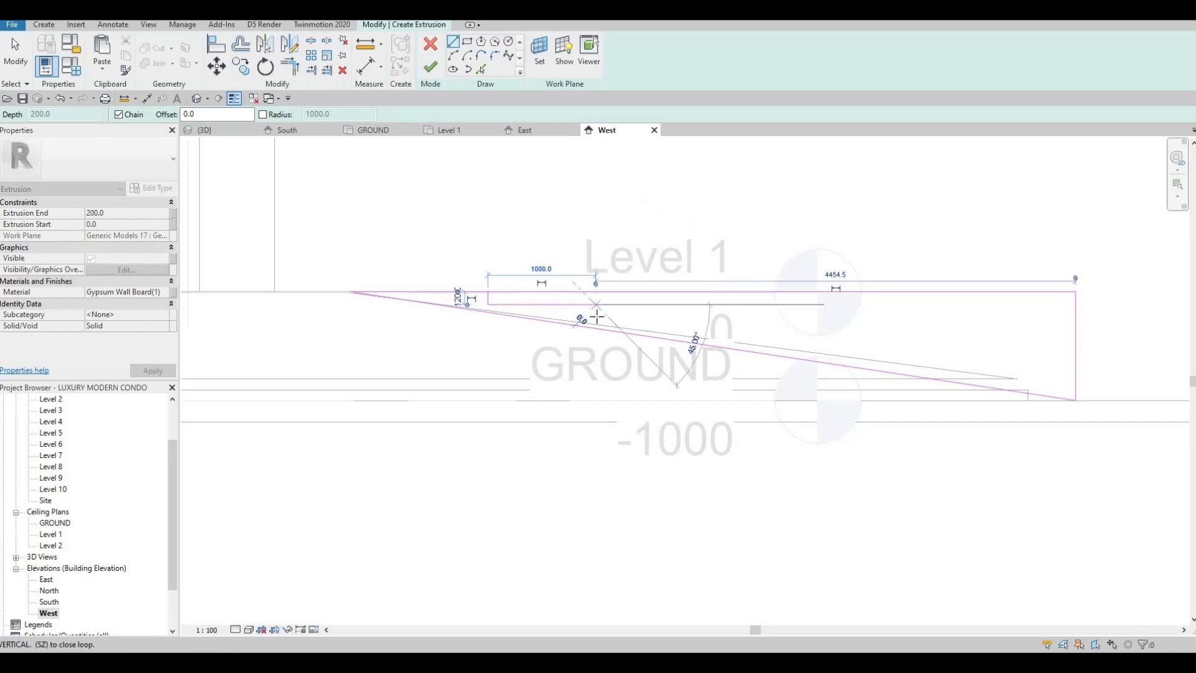
{"action": "left_click", "coordinate": [596, 304]}
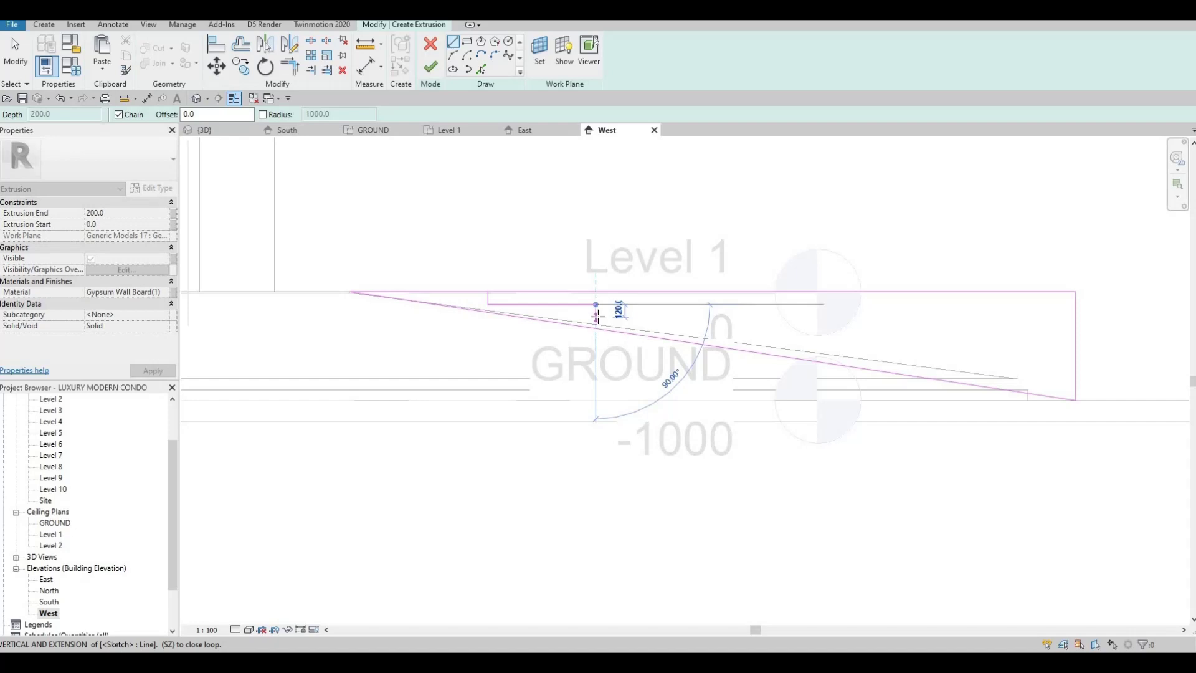
{"action": "key", "text": "Escape"}
{"action": "key", "text": "Escape"}
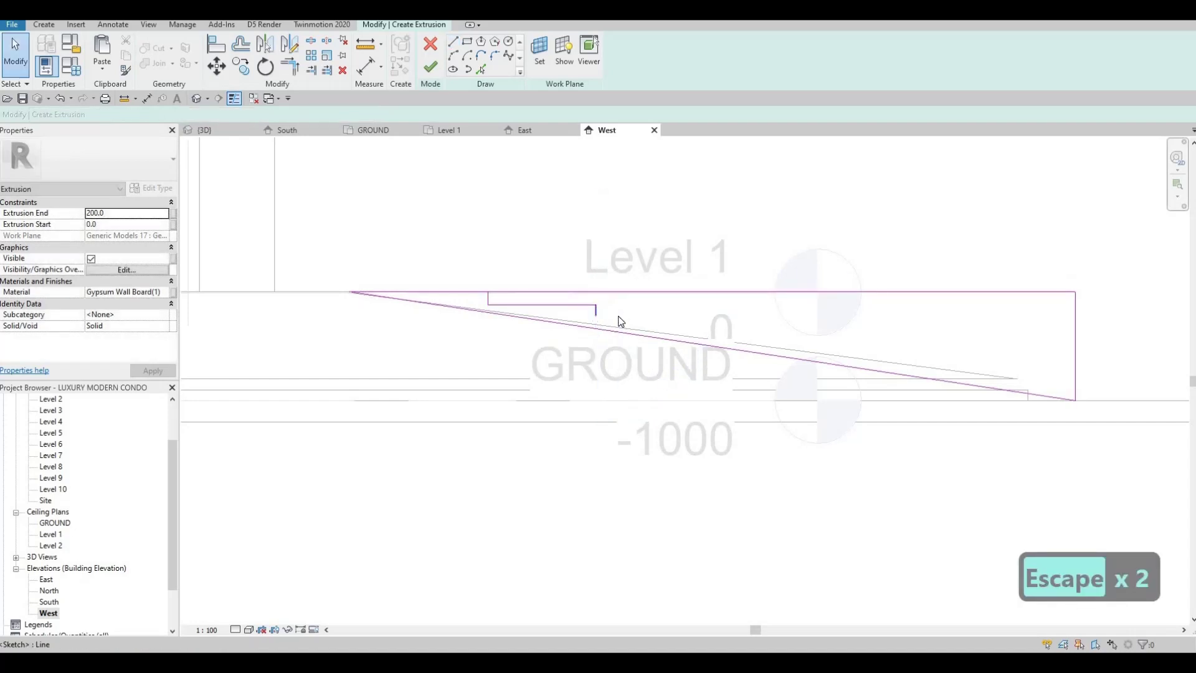
- Set the length of the second drop to 120 mm
{"action": "left_click", "coordinate": [596, 311]}
{"action": "scroll", "coordinate": [623, 315], "scroll_direction": "up", "scroll_amount": 3}
{"action": "left_click", "coordinate": [620, 310]}
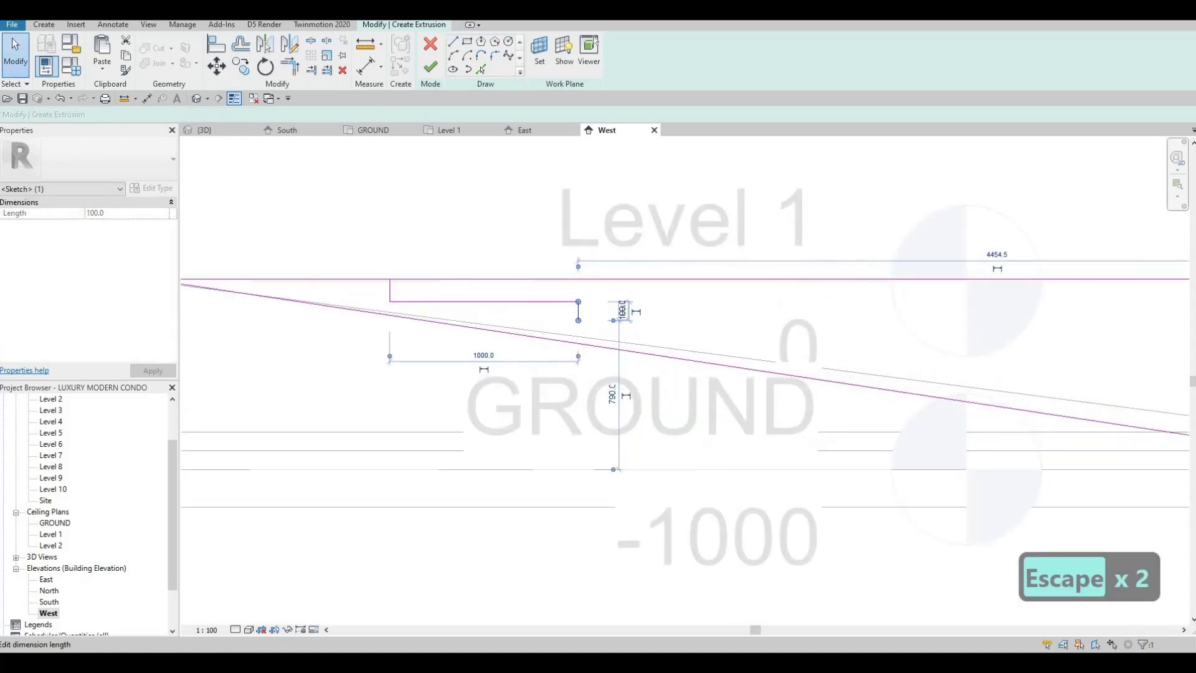
{"action": "type", "text": "120"}
{"action": "key", "text": "Return"}
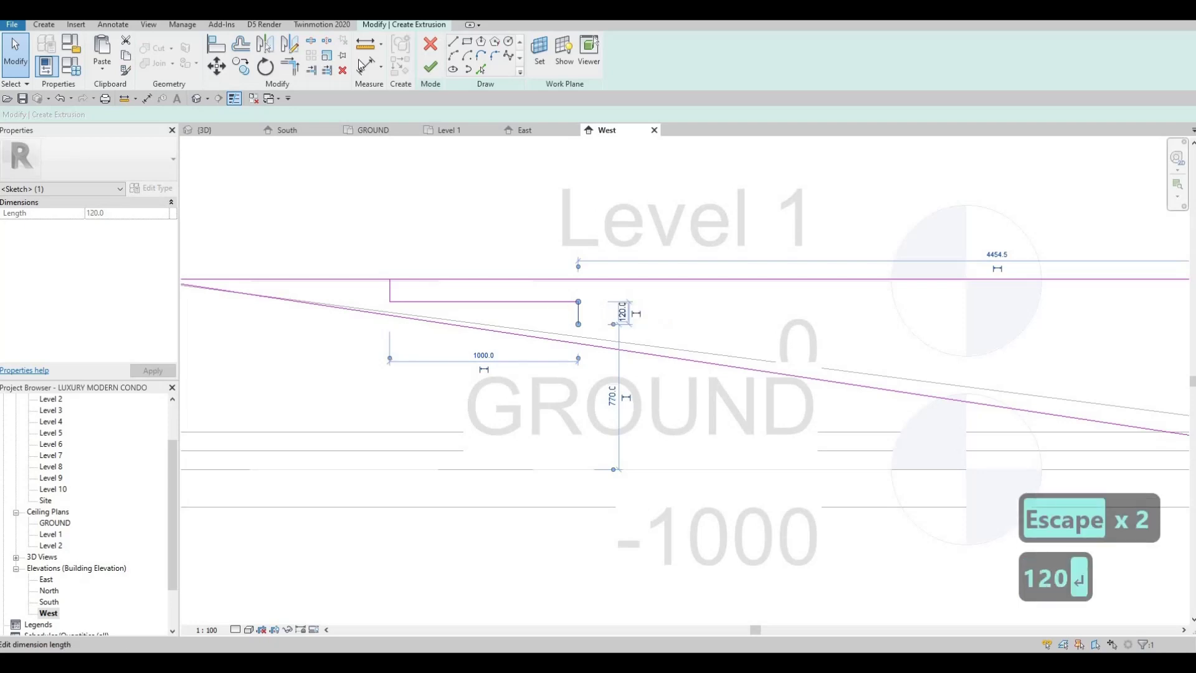
{"action": "key", "text": "Escape"}
{"action": "key", "text": "Escape"}
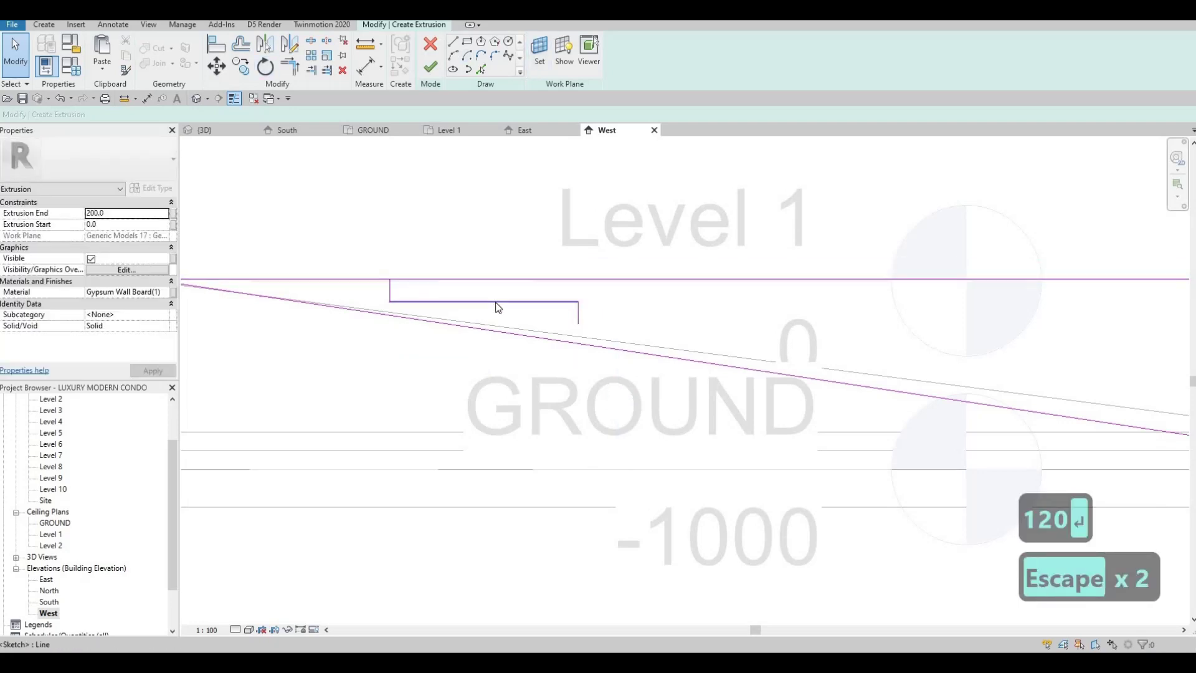
- Copy the 1000 mm tread and its 120 mm drop down the slope, placing each copy at the previous drop's lower end
{"action": "key", "text": "Tab"}
{"action": "key", "text": "Escape"}
{"action": "left_click", "coordinate": [550, 304]}
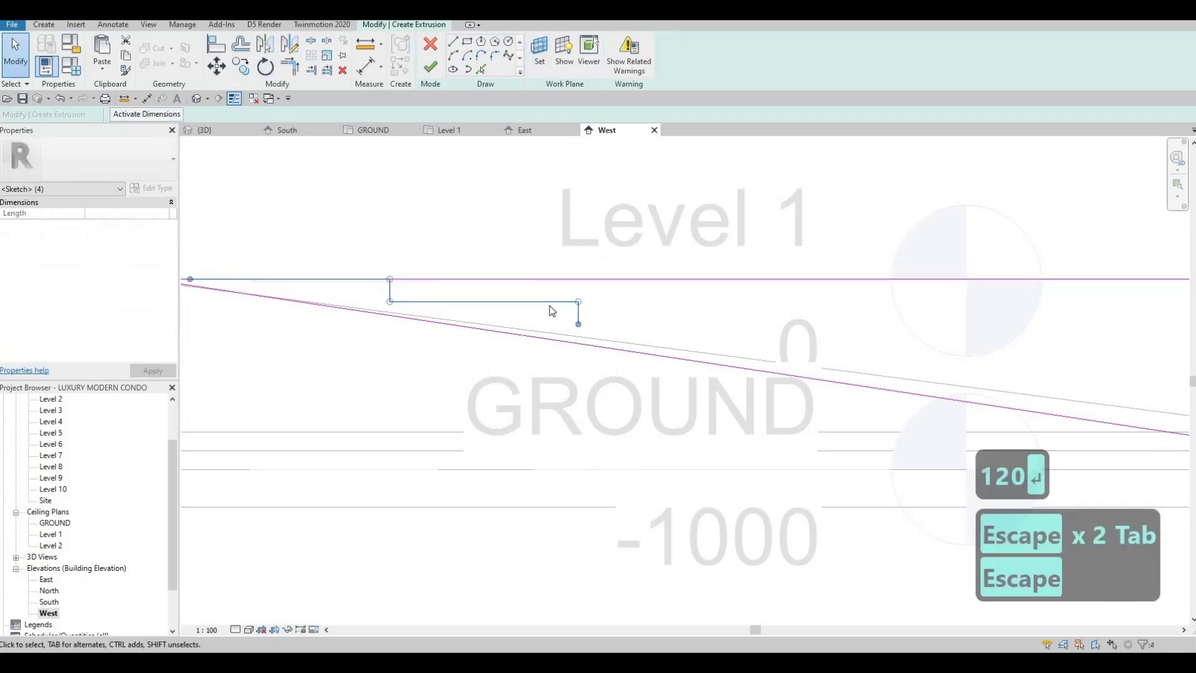
{"action": "key", "text": "Escape"}
{"action": "key", "text": "Escape"}
{"action": "left_click", "coordinate": [577, 305]}
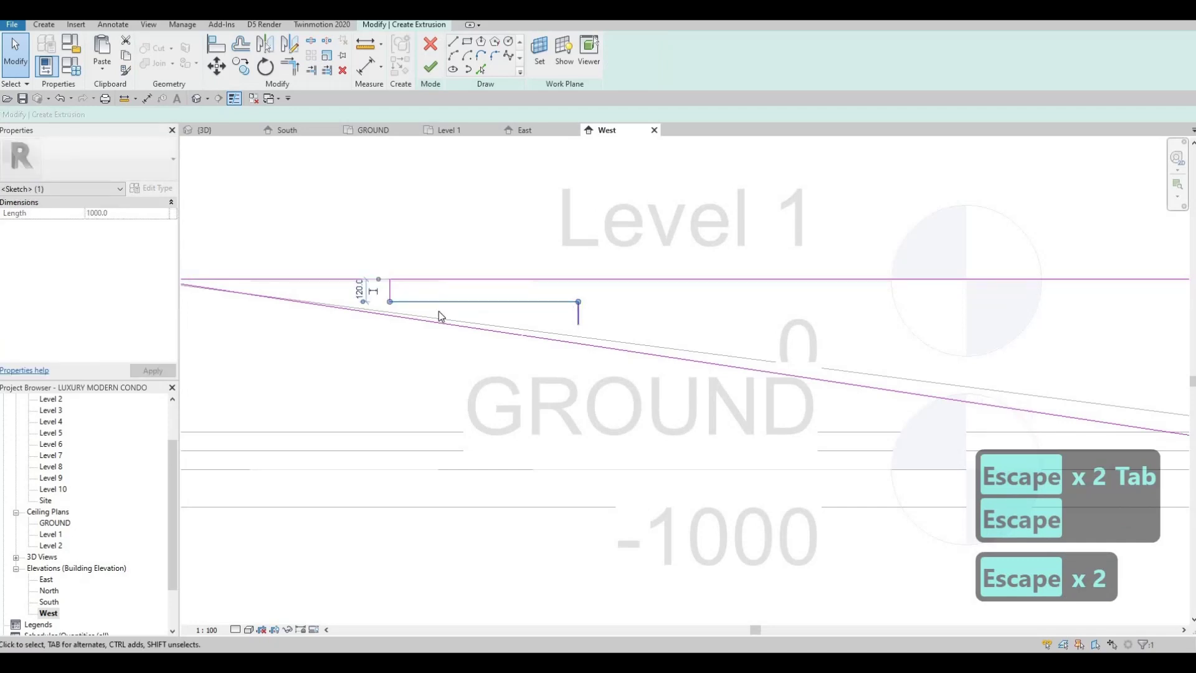
{"action": "key", "text": "c"}
{"action": "key", "text": "o"}
{"action": "left_click", "coordinate": [393, 306]}
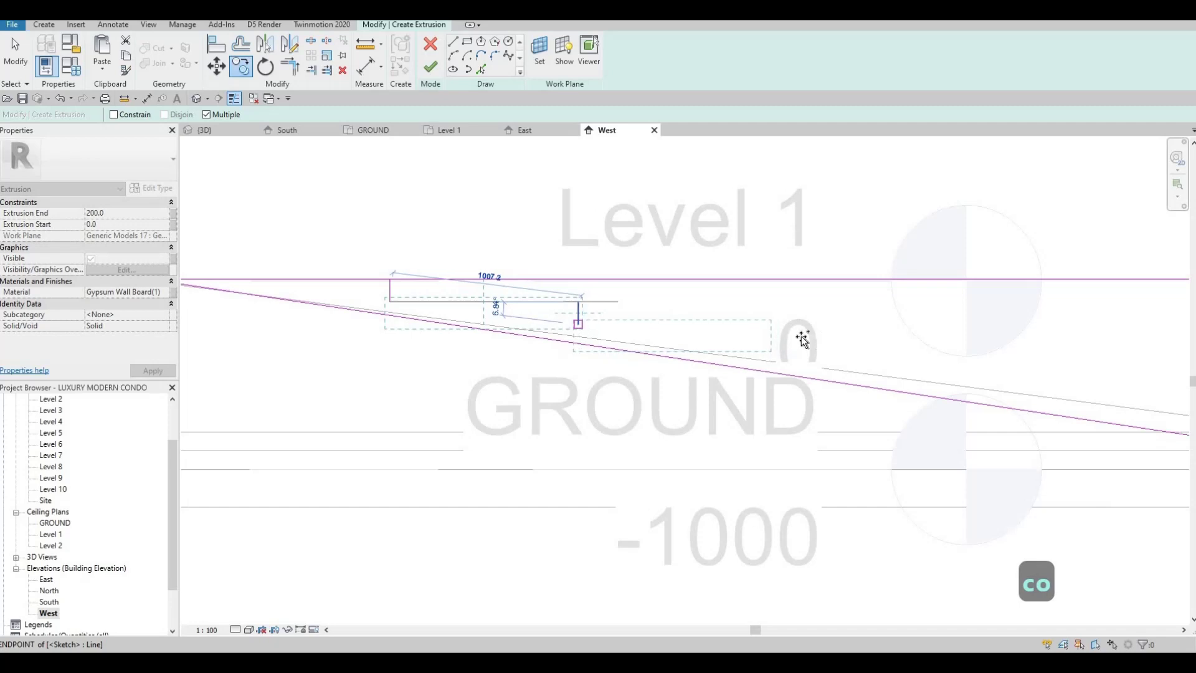
{"action": "left_click", "coordinate": [579, 324]}
{"action": "left_click", "coordinate": [767, 347]}
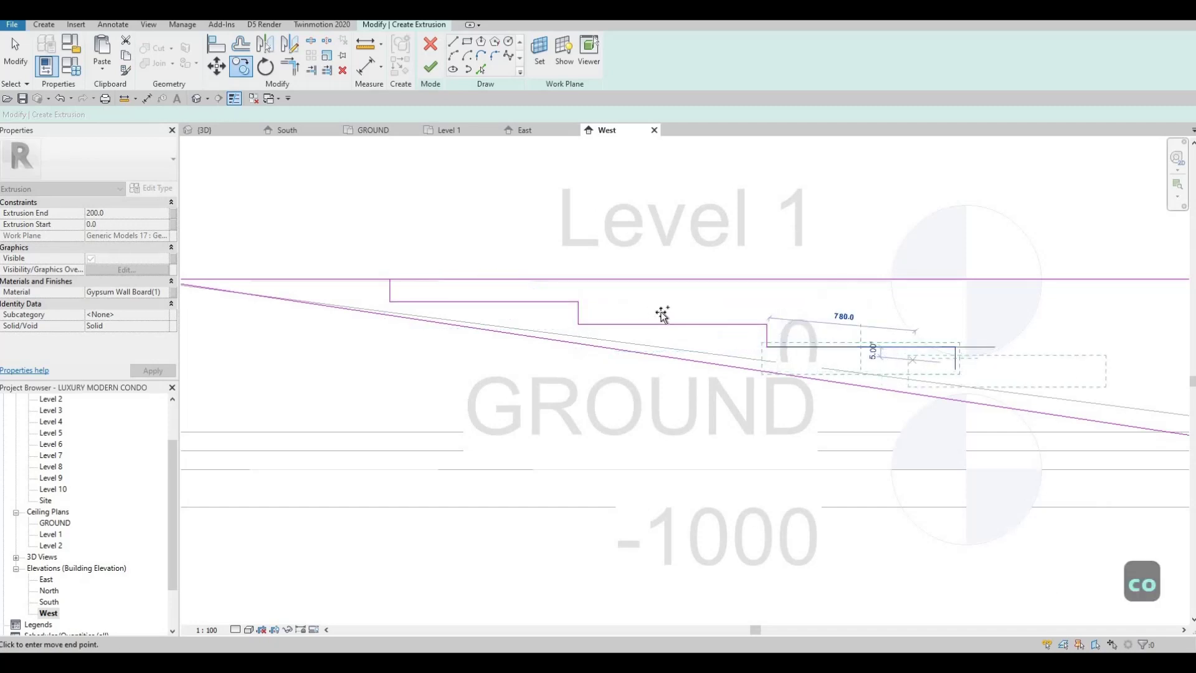
- Continue placing end-to-end copies of the tread and drop past the vertical edge until the last drop crosses the floor line
{"action": "middle_click_drag", "start_coordinate": [662, 313], "coordinate": [630, 302]}
{"action": "scroll", "coordinate": [631, 303], "scroll_direction": "up", "scroll_amount": 1}
{"action": "left_click", "coordinate": [626, 302]}
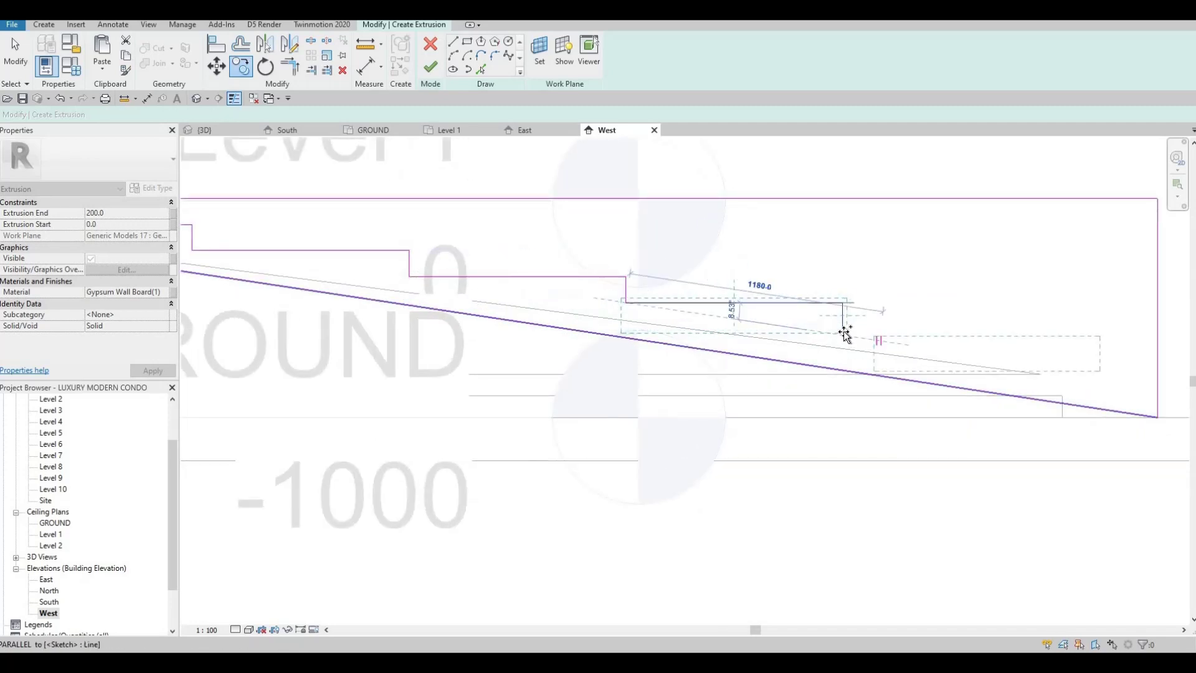
{"action": "left_click", "coordinate": [844, 331]}
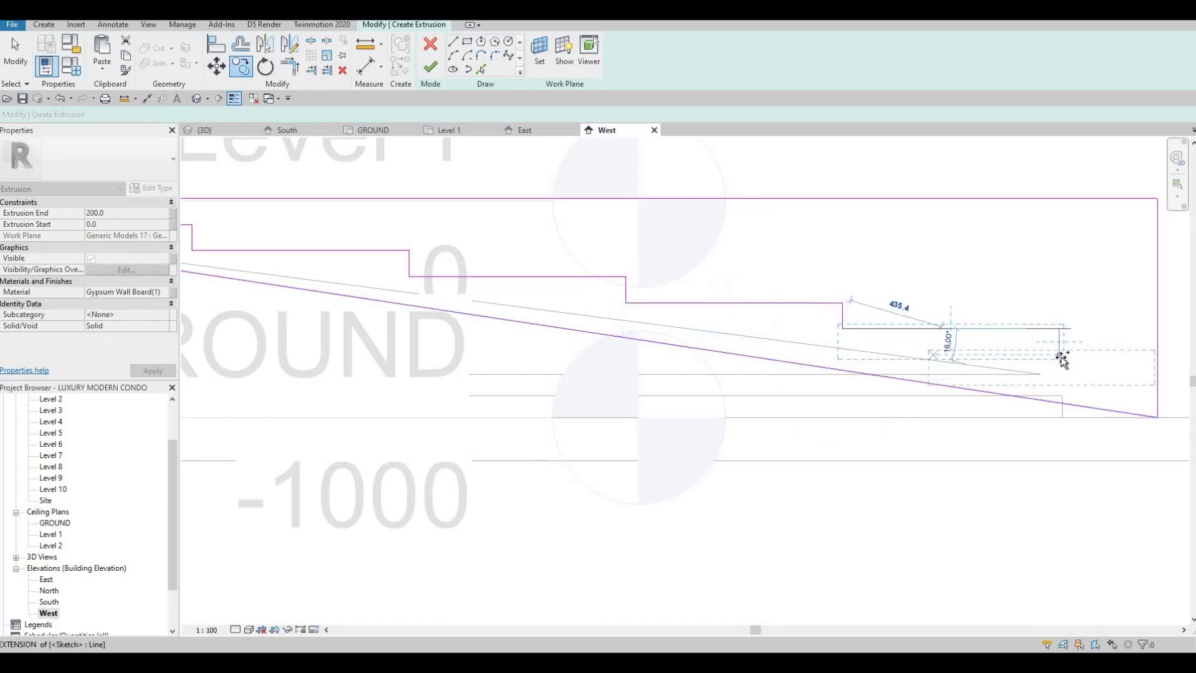
{"action": "middle_click_drag", "start_coordinate": [1061, 358], "coordinate": [654, 294]}
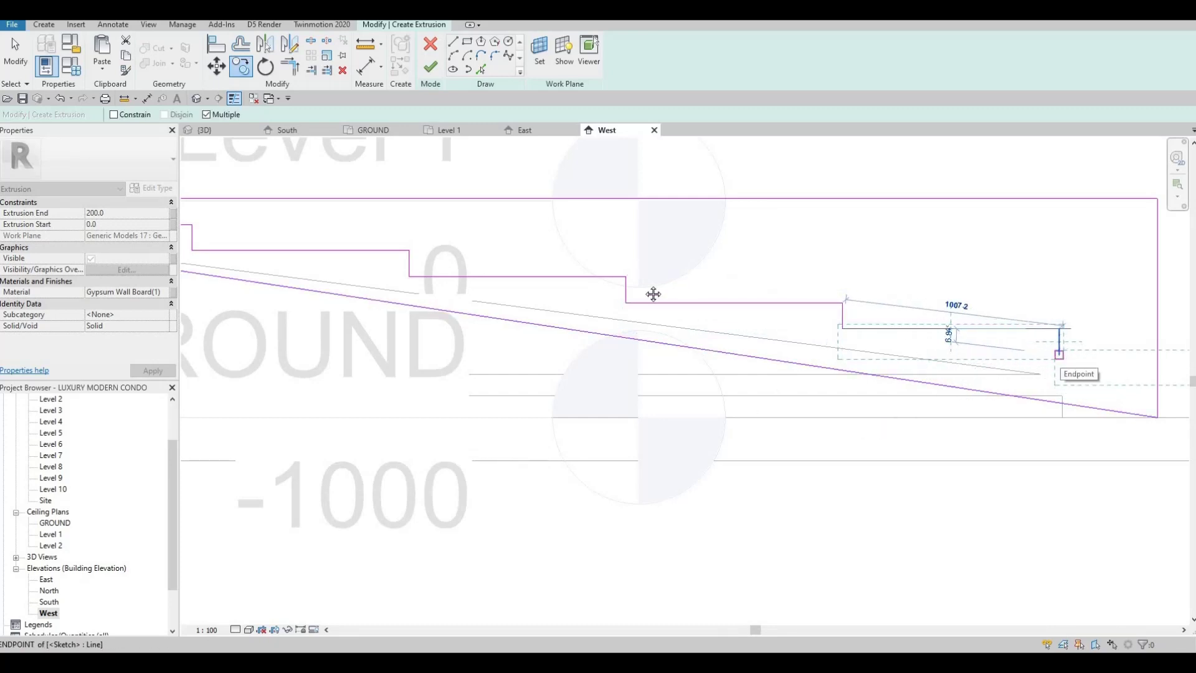
{"action": "left_click", "coordinate": [1059, 355]}
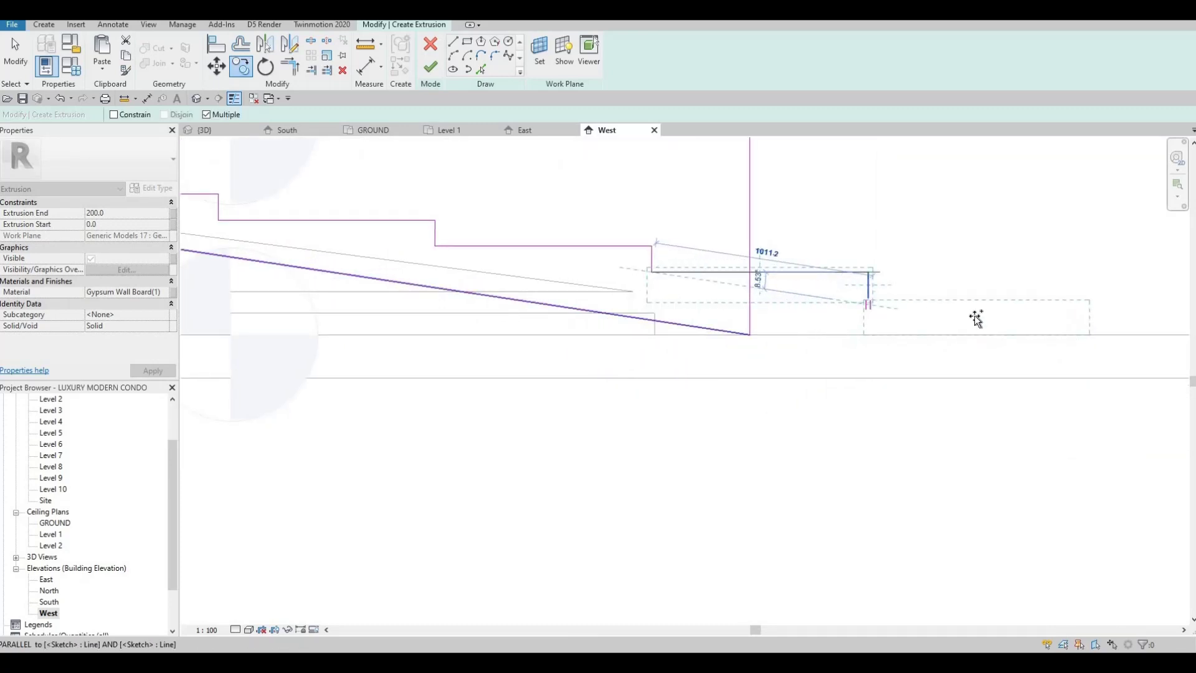
{"action": "left_click", "coordinate": [1170, 318]}
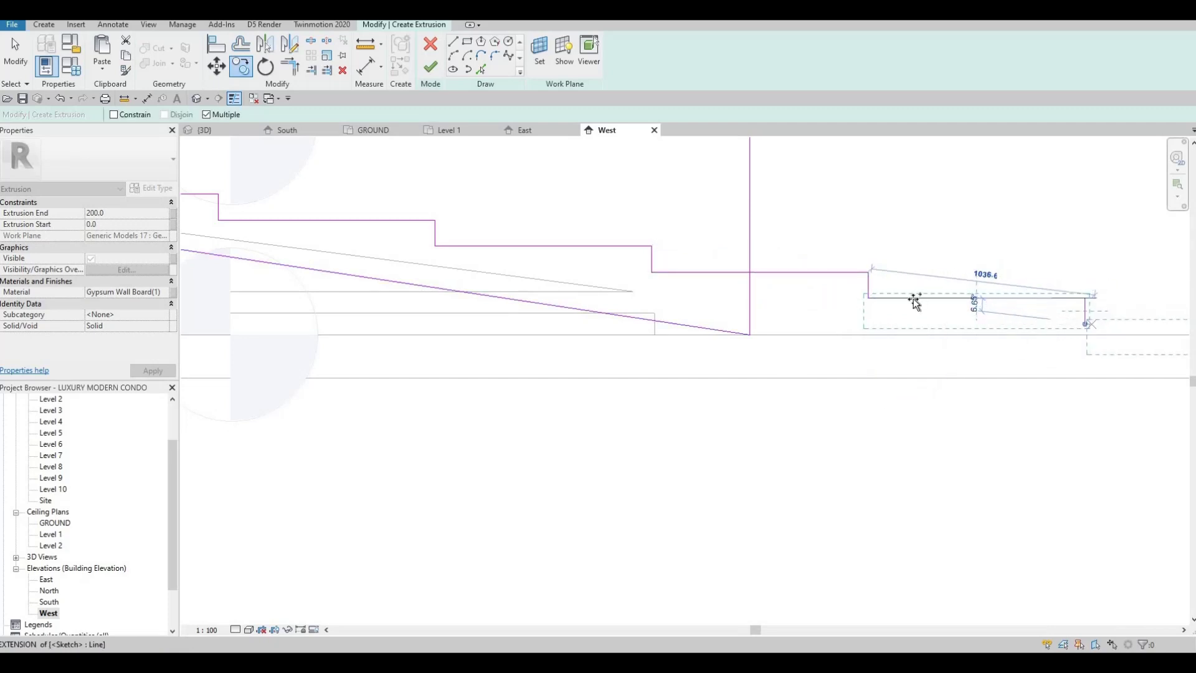
{"action": "left_click", "coordinate": [1086, 324]}
{"action": "key", "text": "Escape"}
{"action": "scroll", "coordinate": [748, 337], "scroll_direction": "down", "scroll_amount": 3}
{"action": "middle_click_drag", "start_coordinate": [835, 343], "coordinate": [820, 359]}
{"action": "key", "text": "Escape"}
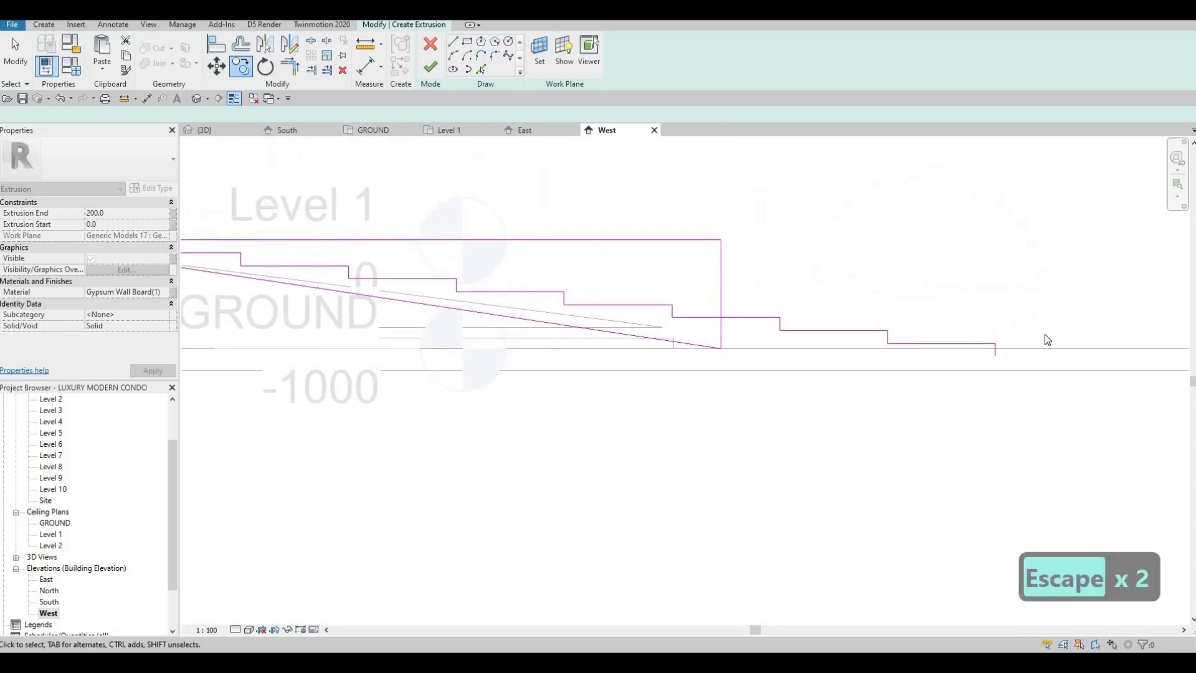
{"action": "key", "text": "Escape"}
- Try to extend the second-to-last drop down to the floor line and trim the last tread
{"action": "scroll", "coordinate": [1047, 340], "scroll_direction": "up", "scroll_amount": 2}
{"action": "scroll", "coordinate": [1093, 363], "scroll_direction": "up", "scroll_amount": 2}
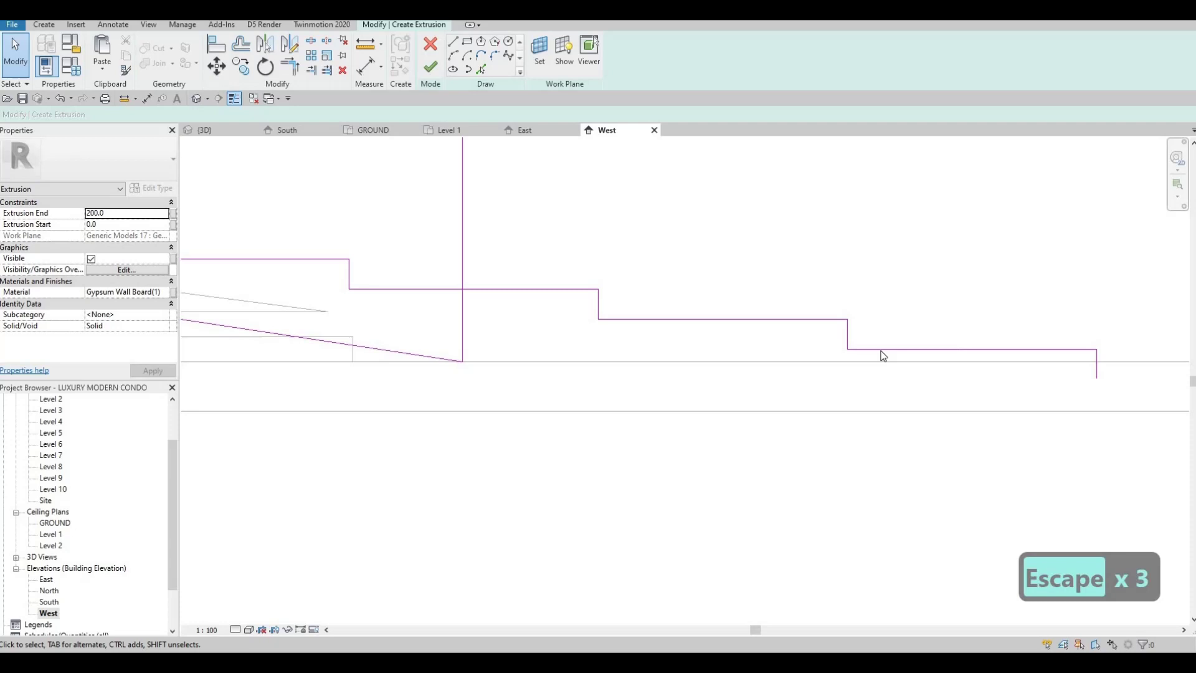
{"action": "key", "text": "Escape"}
{"action": "left_click", "coordinate": [848, 345]}
{"action": "left_click_drag", "start_coordinate": [848, 349], "coordinate": [847, 361]}
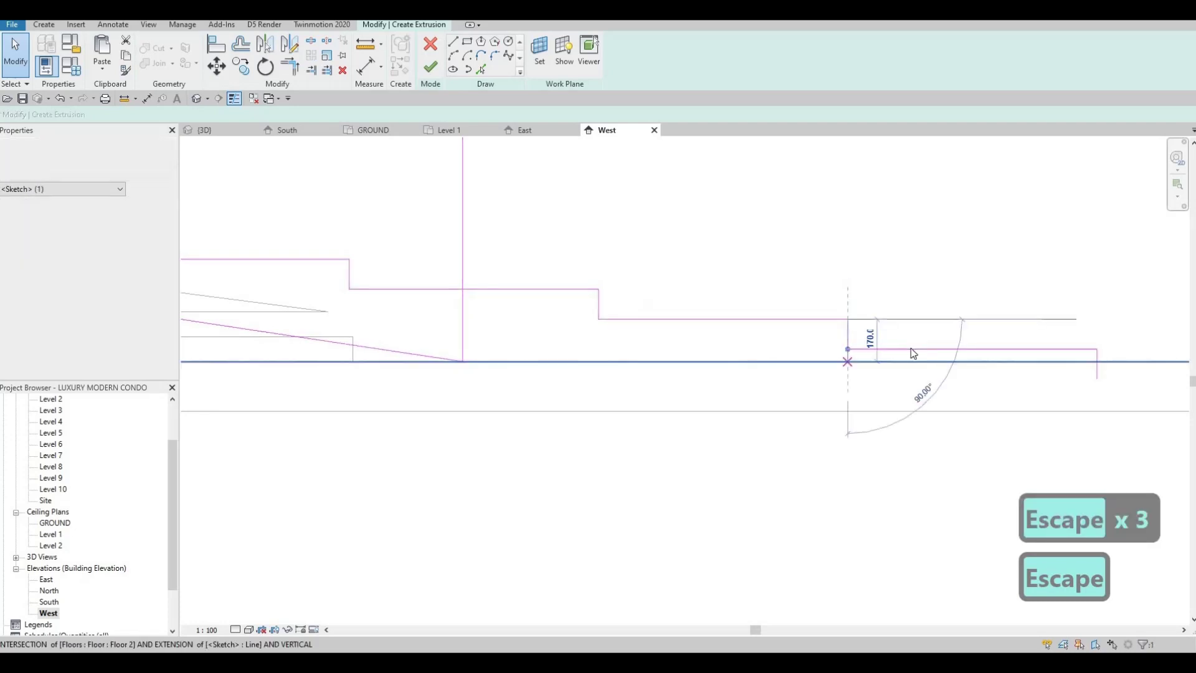
{"action": "key", "text": "Escape"}
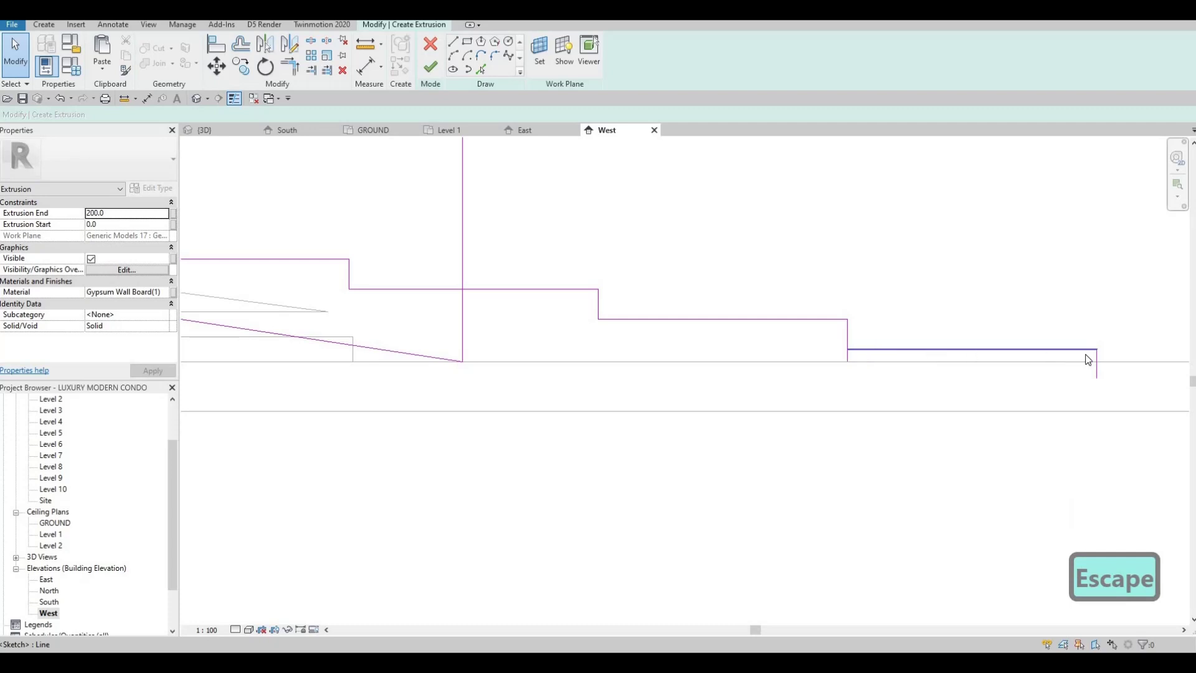
{"action": "key", "text": "Escape"}
{"action": "key", "text": "t"}
{"action": "key", "text": "r"}
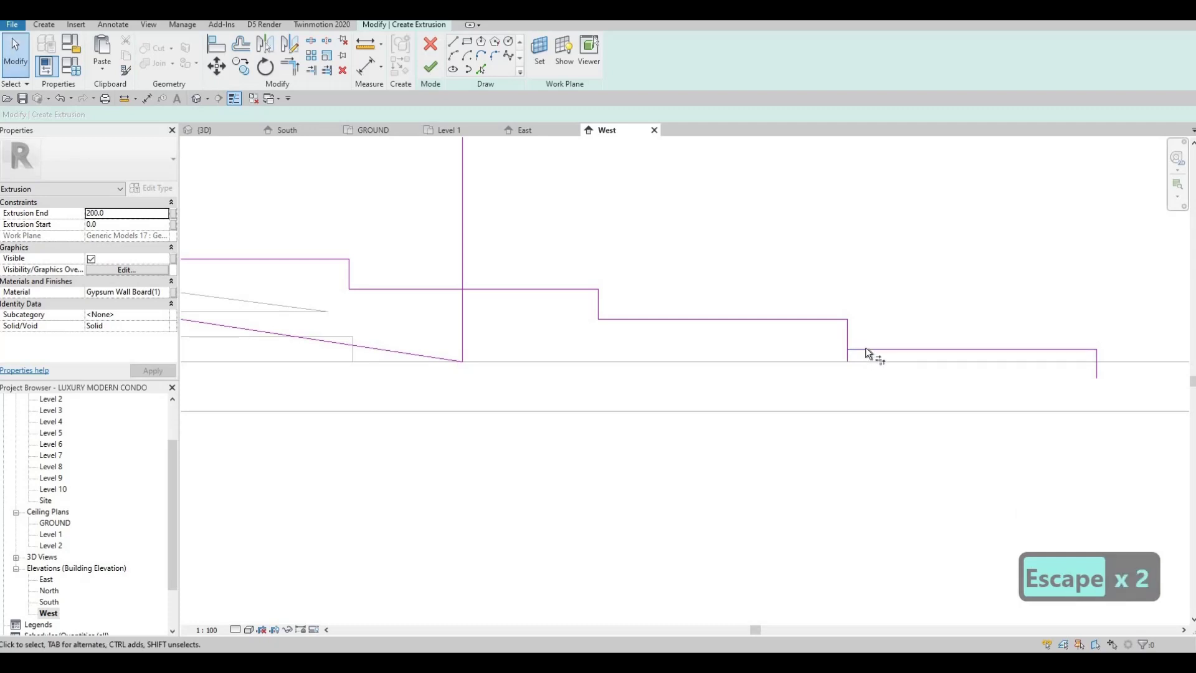
{"action": "left_click", "coordinate": [901, 349]}
{"action": "scroll", "coordinate": [902, 348], "scroll_direction": "down", "scroll_amount": 2}
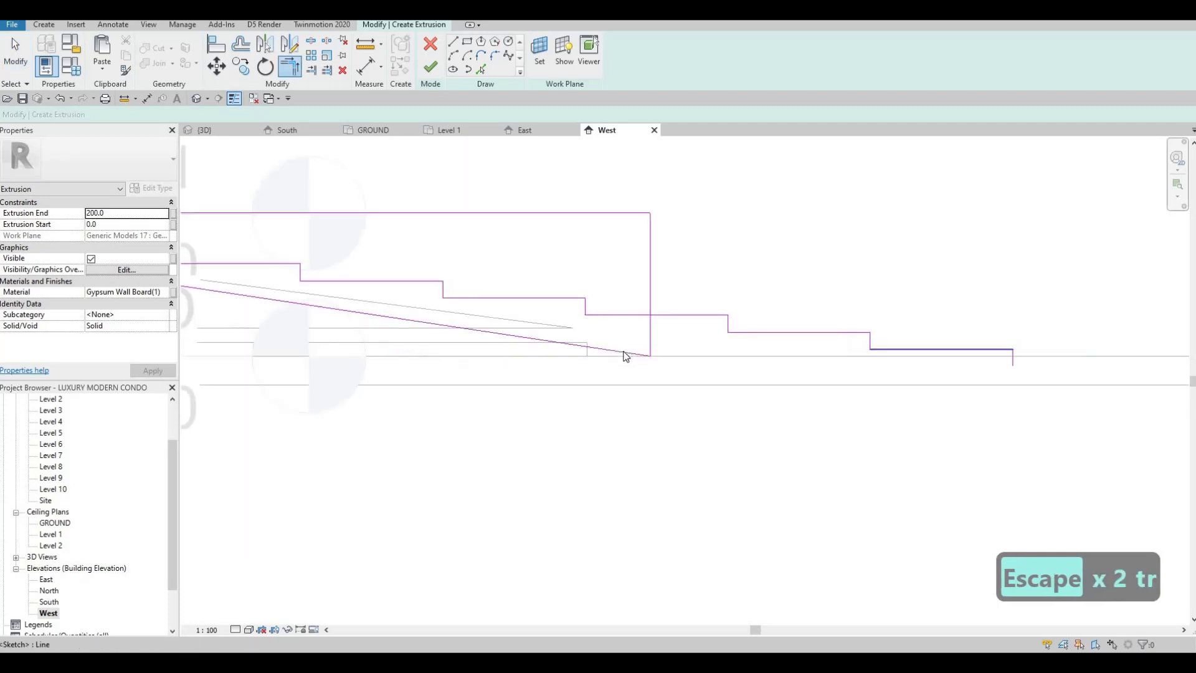
{"action": "key", "text": "Escape"}
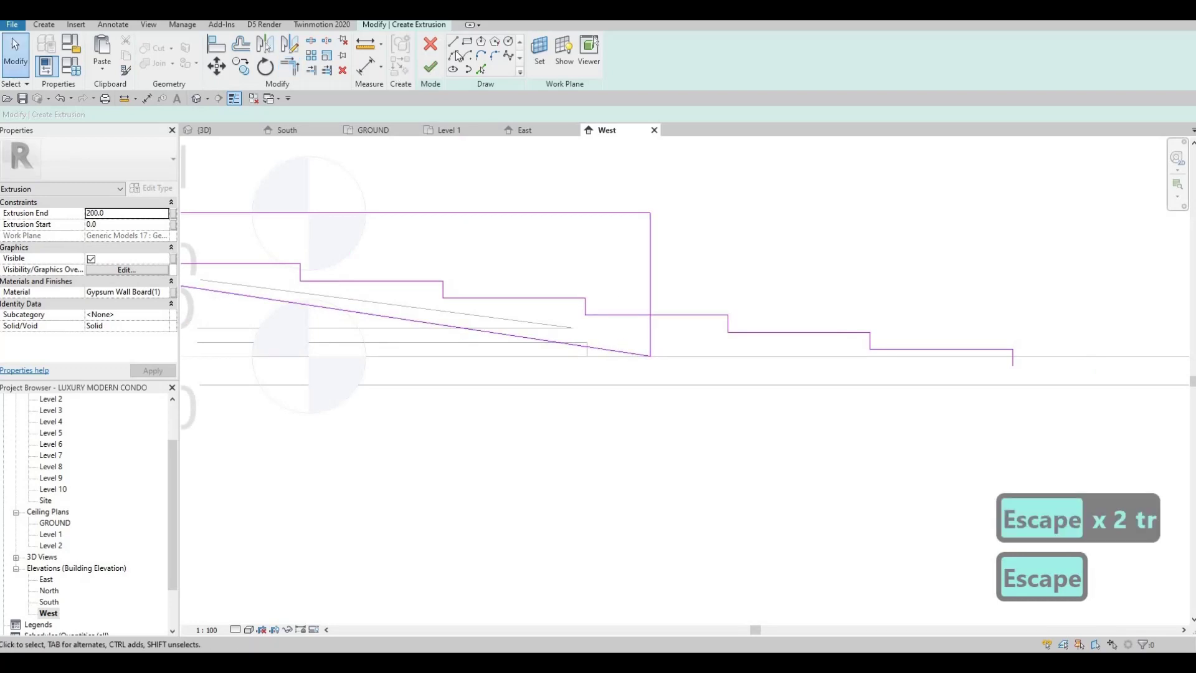
- Draw a horizontal line along the floor line from the diagonal's lower end to the last drop and trim both to a corner
{"action": "left_click", "coordinate": [650, 356]}
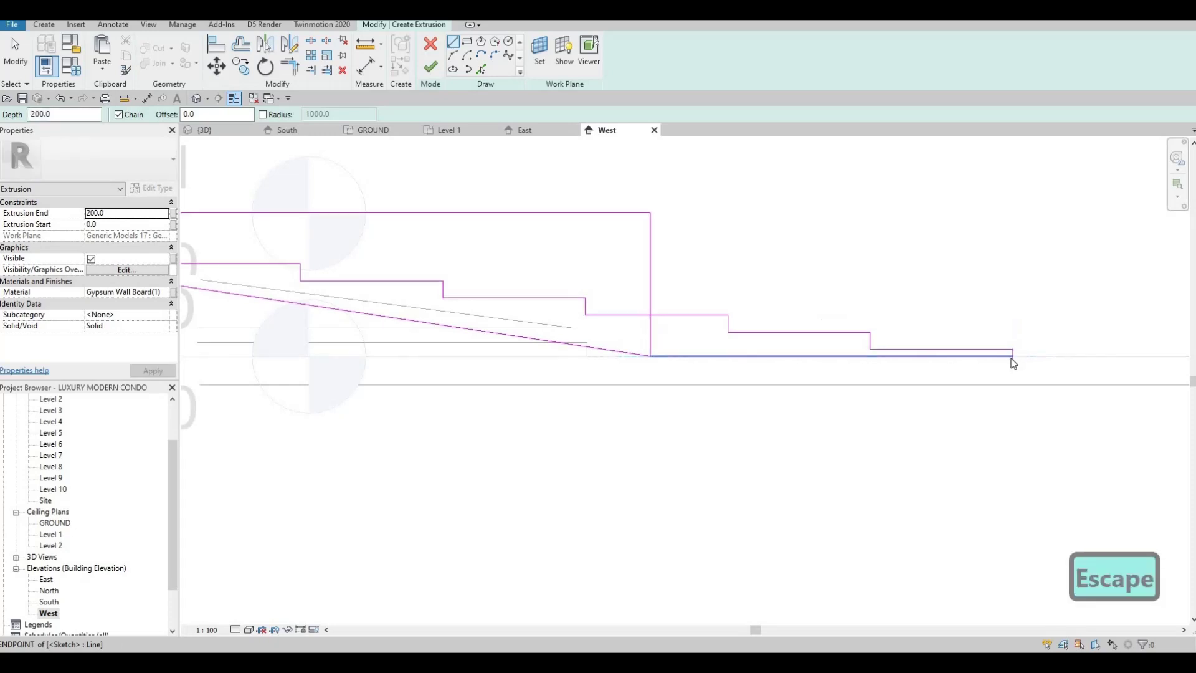
{"action": "key", "text": "Escape"}
{"action": "key", "text": "t"}
{"action": "key", "text": "r"}
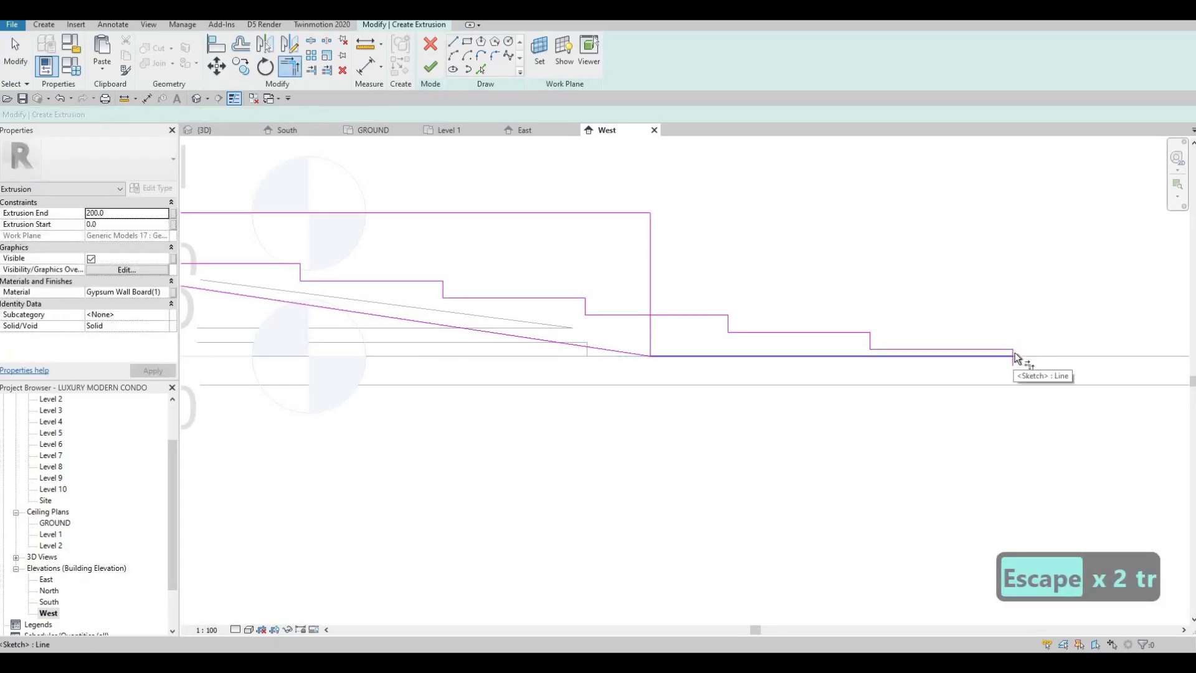
{"action": "scroll", "coordinate": [1015, 358], "scroll_direction": "up", "scroll_amount": 3}
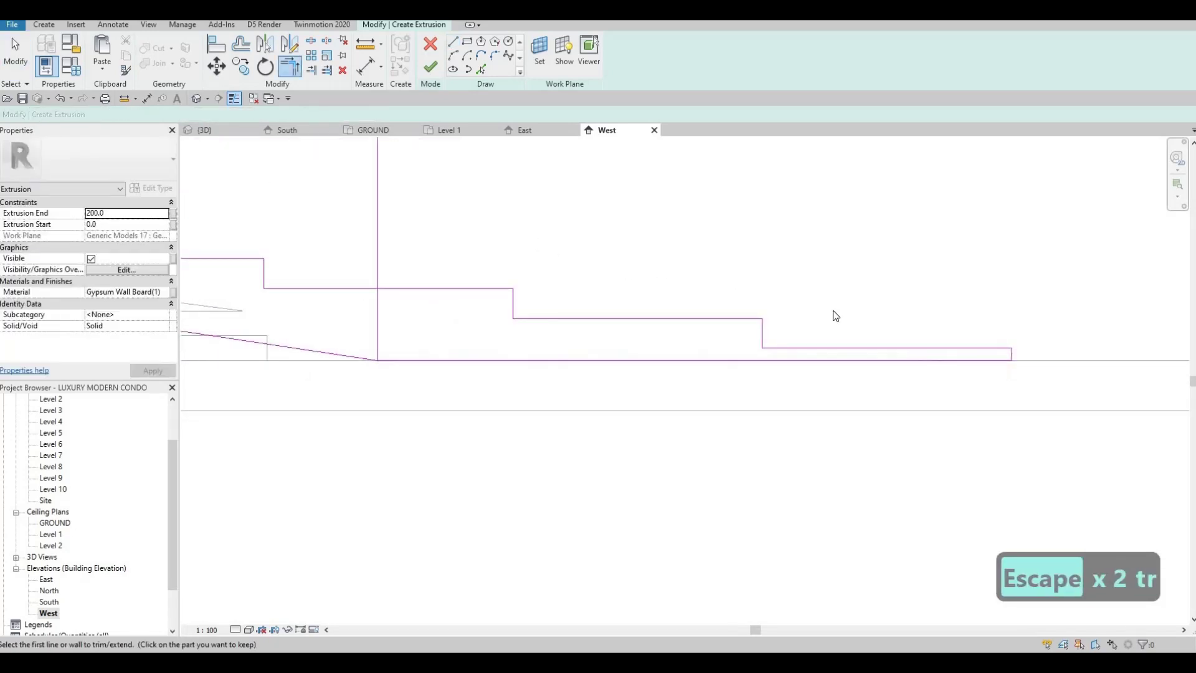
- Delete the tall vertical edge and the long top edge of the old profile
{"action": "scroll", "coordinate": [854, 310], "scroll_direction": "down", "scroll_amount": 4}
{"action": "key", "text": "Escape"}
{"action": "key", "text": "Escape"}
{"action": "left_click", "coordinate": [872, 309]}
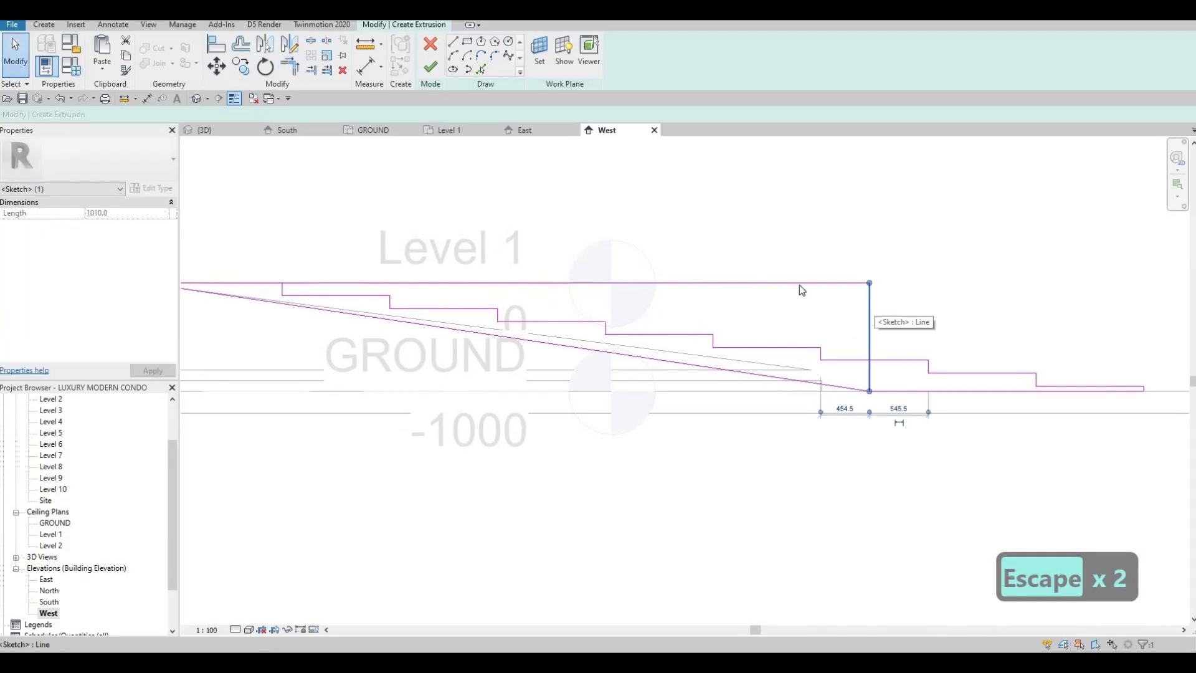
{"action": "key", "text": "Delete"}
{"action": "key", "text": "Delete"}
{"action": "middle_click_drag", "start_coordinate": [823, 281], "coordinate": [557, 305]}
{"action": "key", "text": "Escape"}
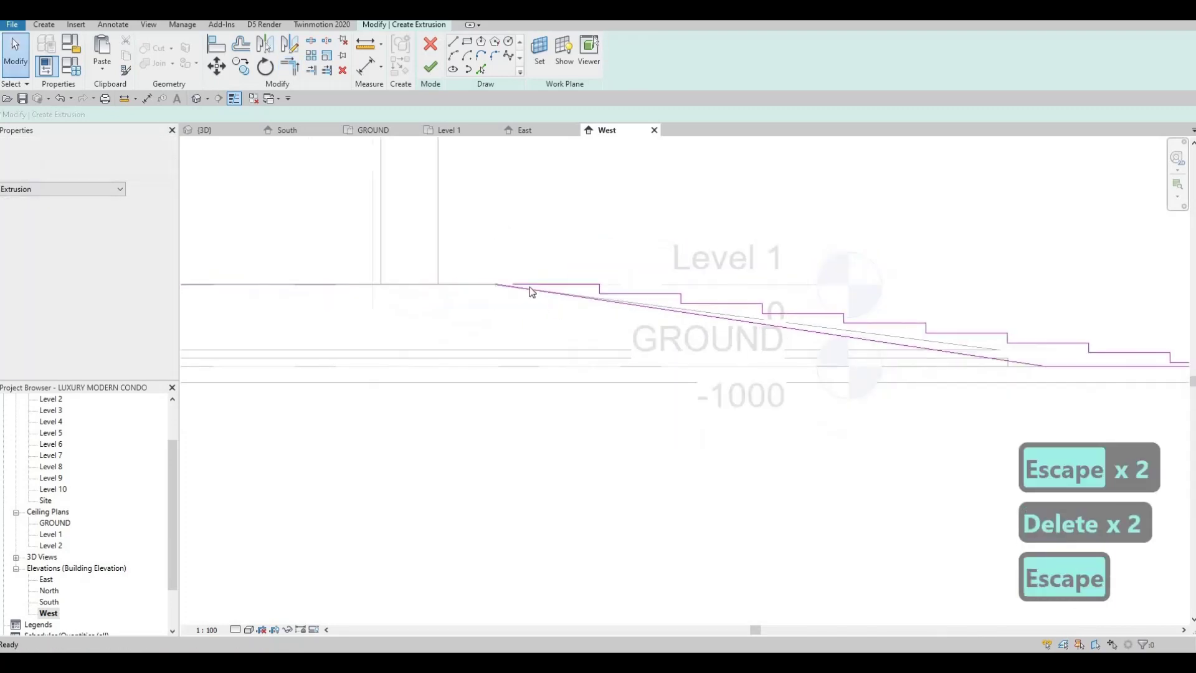
{"action": "key", "text": "Escape"}
{"action": "key", "text": "Escape"}
- Trim the top tread line and the diagonal to a corner at the slope's upper end
{"action": "scroll", "coordinate": [511, 283], "scroll_direction": "up", "scroll_amount": 3}
{"action": "key", "text": "Escape"}
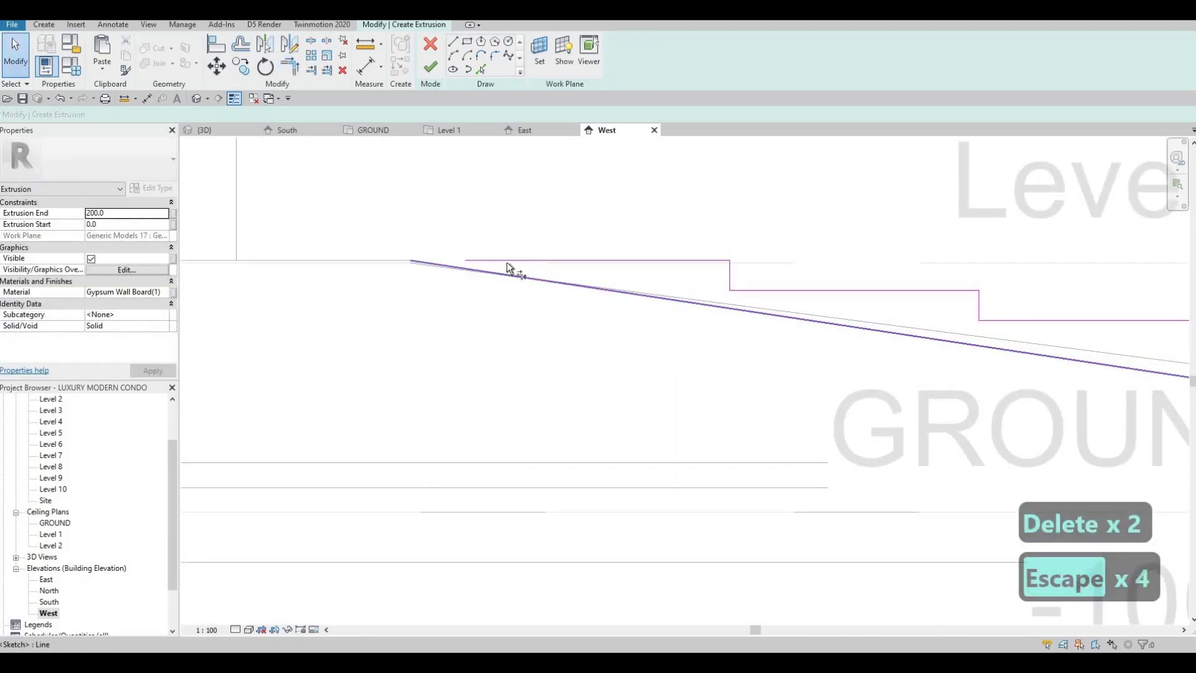
{"action": "key", "text": "t"}
{"action": "key", "text": "r"}
{"action": "left_click", "coordinate": [465, 269]}
{"action": "left_click", "coordinate": [456, 260]}
{"action": "scroll", "coordinate": [455, 259], "scroll_direction": "down", "scroll_amount": 3}
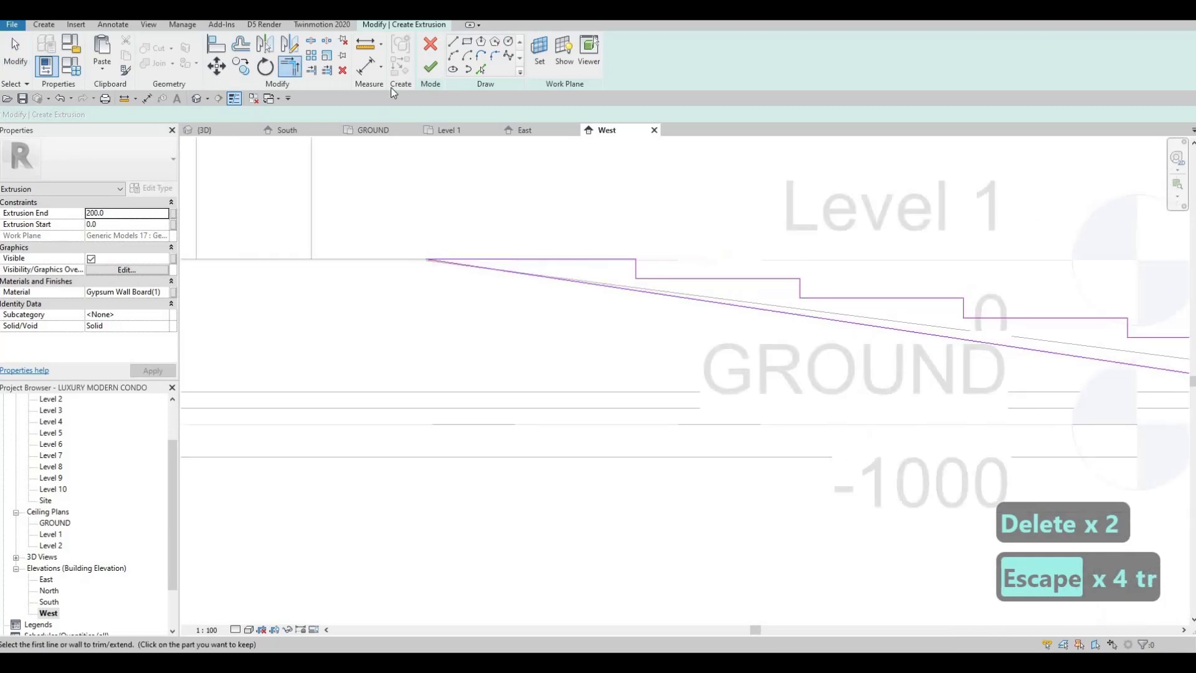
- Finish the stepped extrusion's sketch and show the model in the 3D view
{"action": "key", "text": "Escape"}
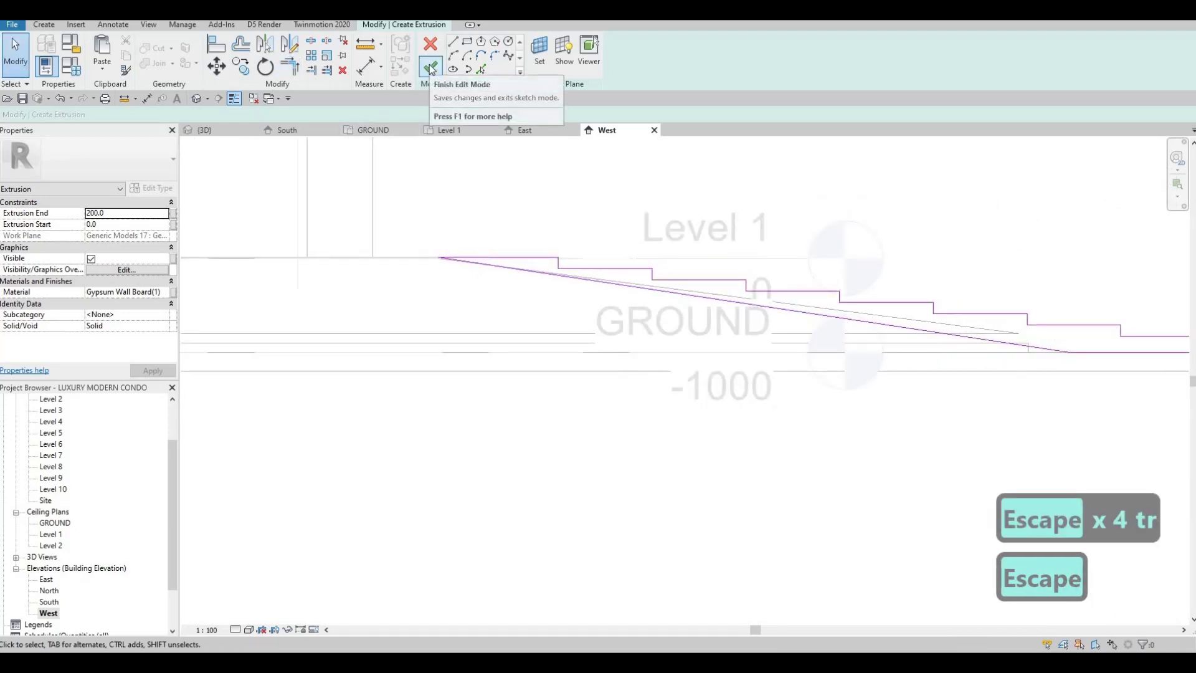
{"action": "left_click", "coordinate": [428, 67]}
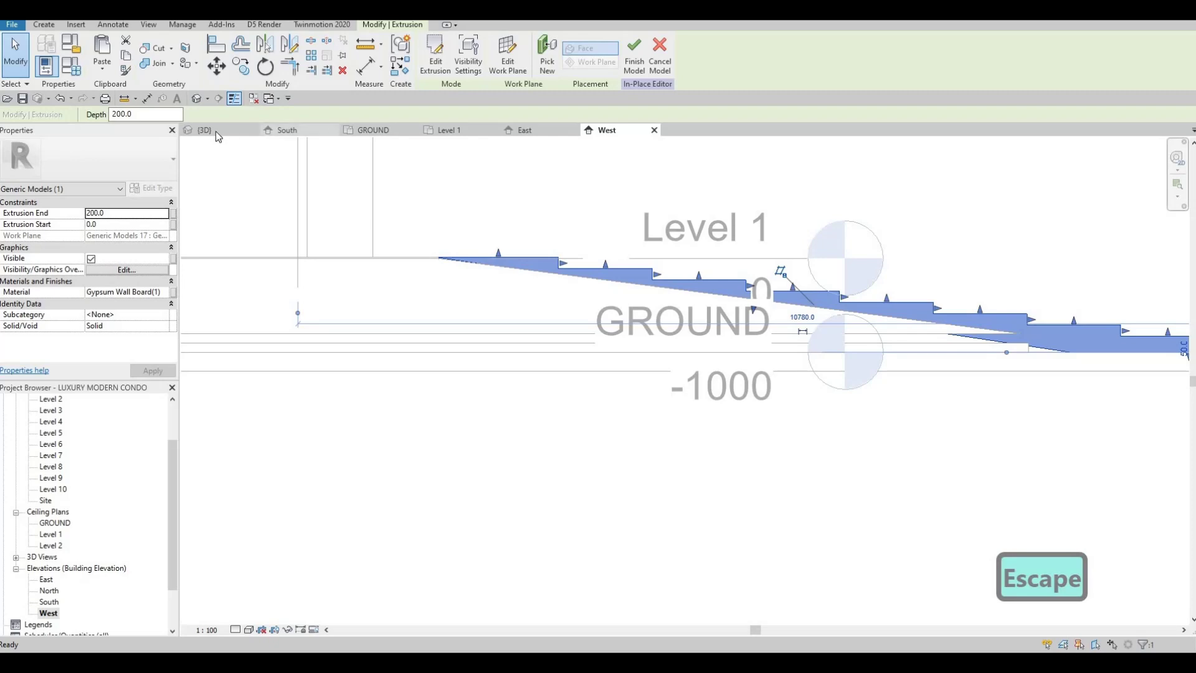
{"action": "key", "text": "ctrl+Tab"}
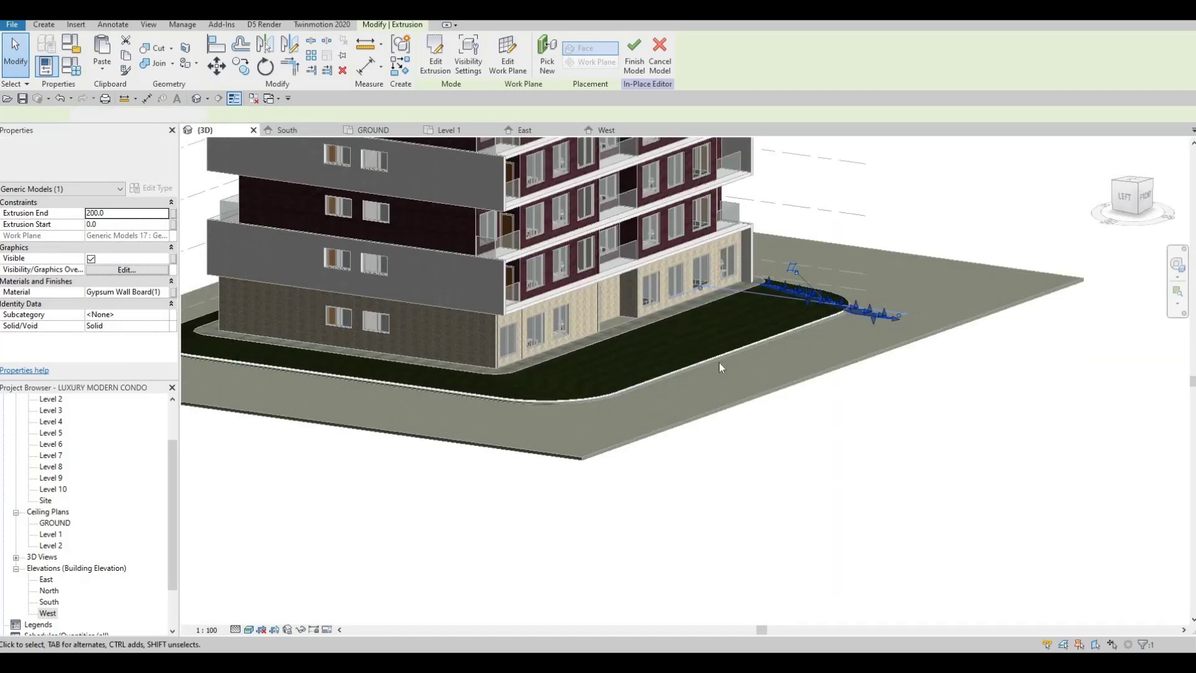
- Stretch both ends of the stepped extrusion along the facade to the entrance, from about 10225 mm at its start to 16750 mm at its end
{"action": "scroll", "coordinate": [804, 296], "scroll_direction": "up", "scroll_amount": 5}
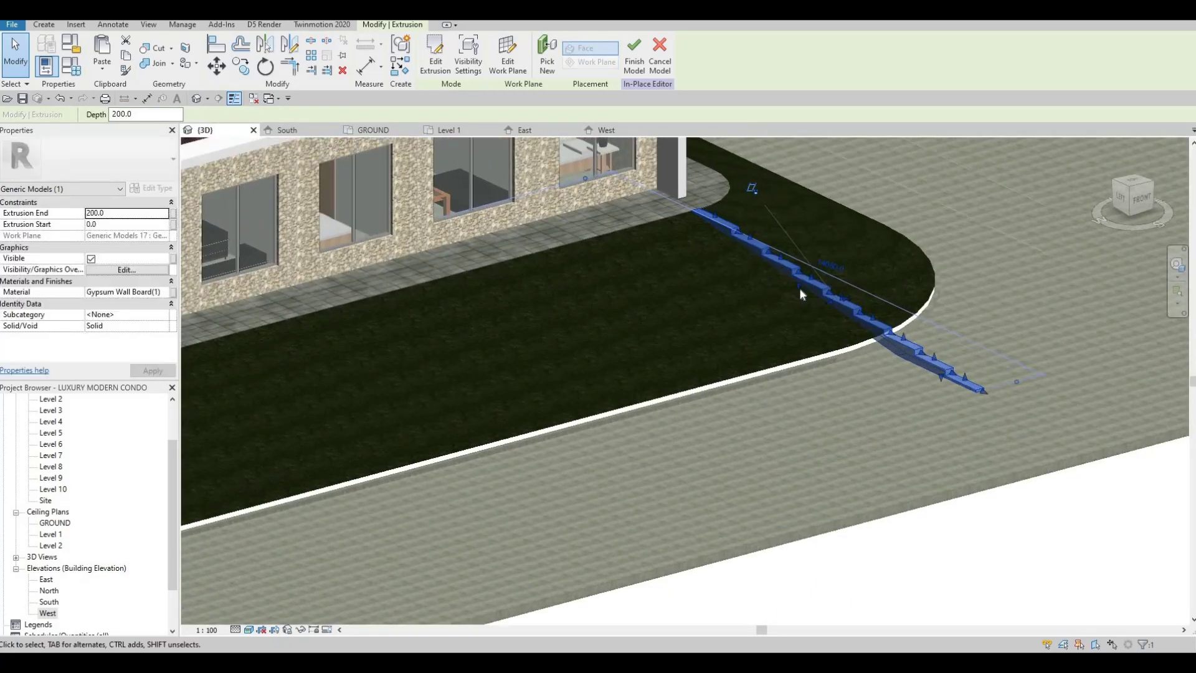
{"action": "middle_click_drag", "start_coordinate": [746, 319], "coordinate": [795, 313], "text": "shift"}
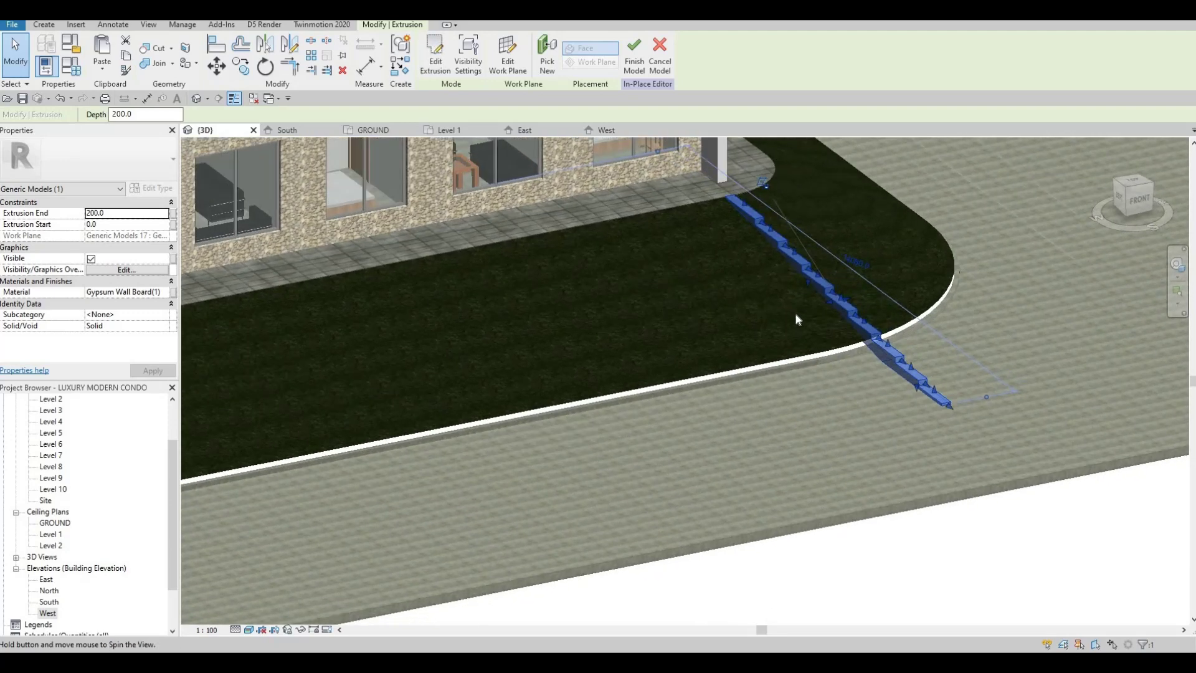
{"action": "scroll", "coordinate": [800, 308], "scroll_direction": "down", "scroll_amount": 3}
{"action": "left_click_drag", "start_coordinate": [319, 372], "coordinate": [299, 374]}
{"action": "left_click_drag", "start_coordinate": [818, 308], "coordinate": [817, 308]}
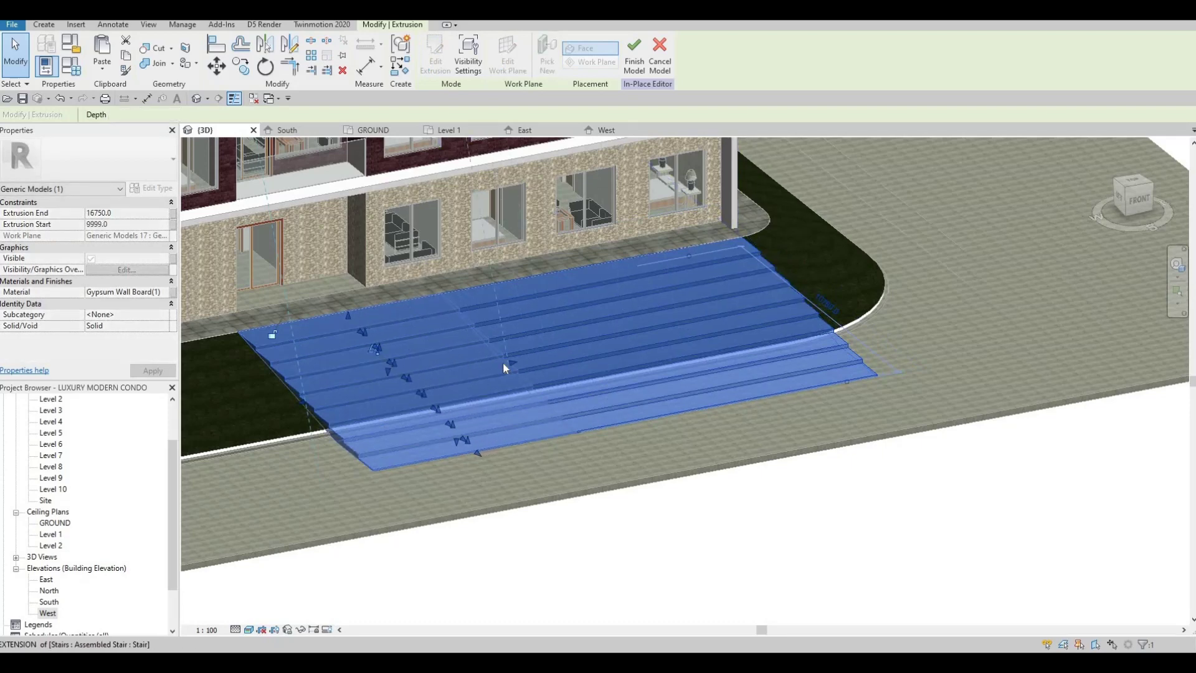
{"action": "key", "text": "Escape"}
{"action": "scroll", "coordinate": [413, 466], "scroll_direction": "down", "scroll_amount": 1}
{"action": "scroll", "coordinate": [413, 466], "scroll_direction": "up", "scroll_amount": 1}
{"action": "key", "text": "Escape"}
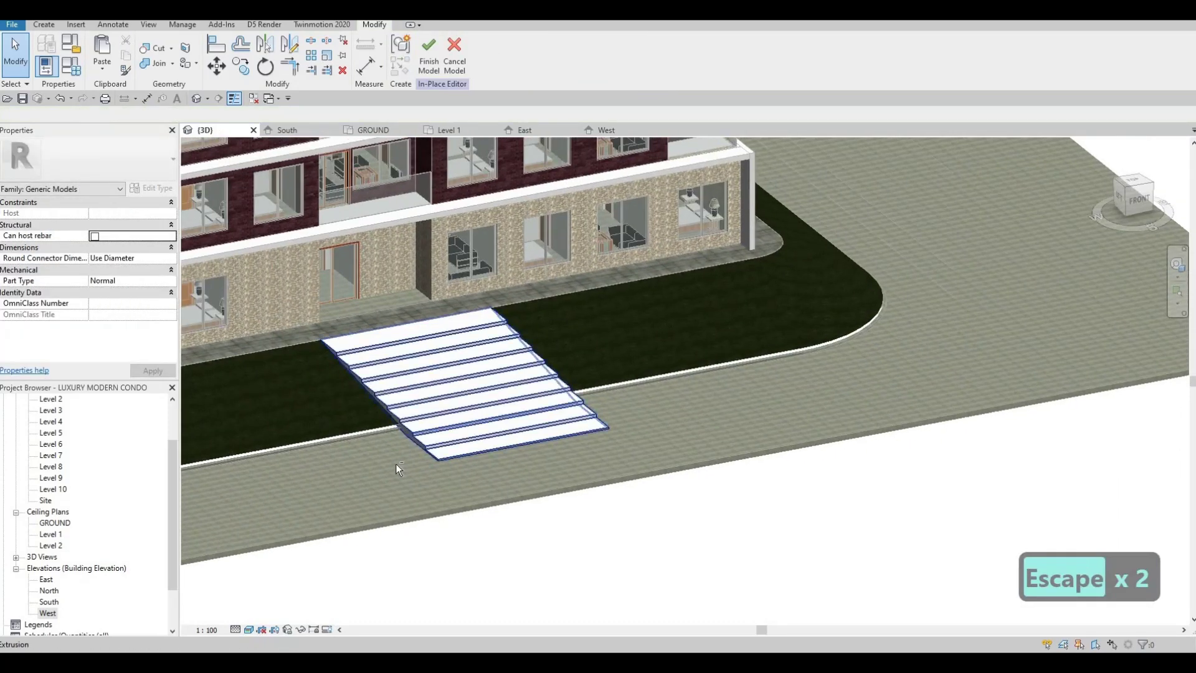
- Narrow the steps to suit the entrance, moving the extrusion start to about 11986 mm and pulling the opposite side slightly inward
{"action": "middle_click_drag", "start_coordinate": [422, 406], "coordinate": [520, 315], "text": "shift"}
{"action": "left_click", "coordinate": [520, 321]}
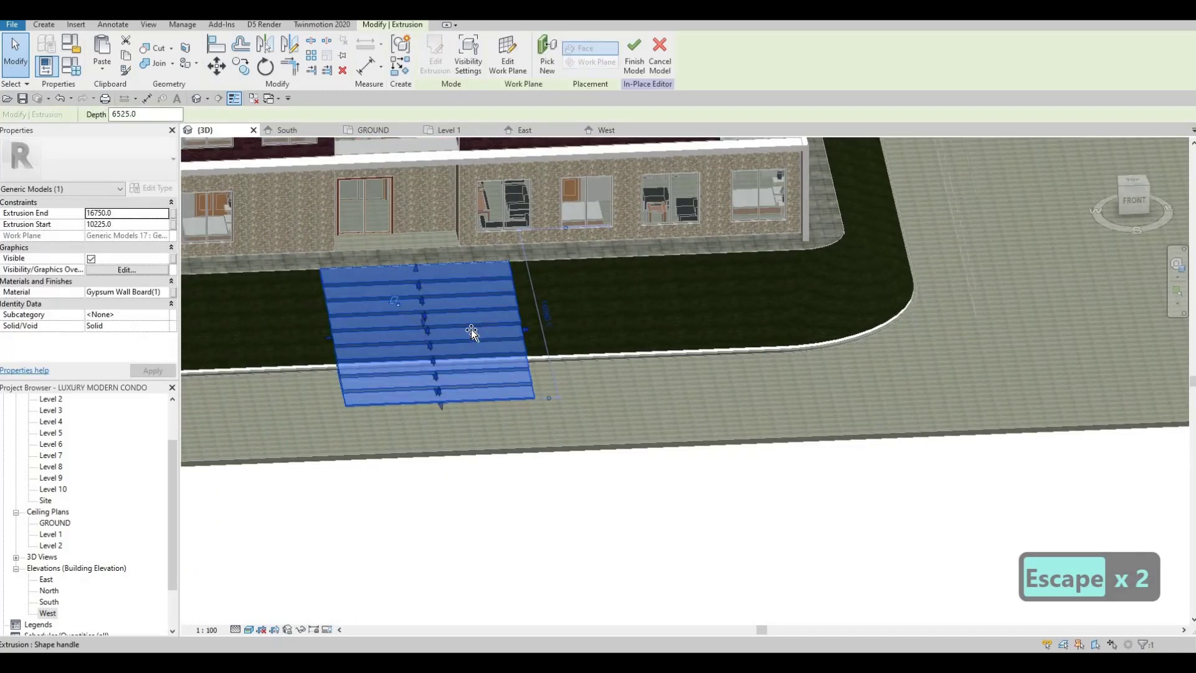
{"action": "left_click_drag", "start_coordinate": [470, 331], "coordinate": [473, 335]}
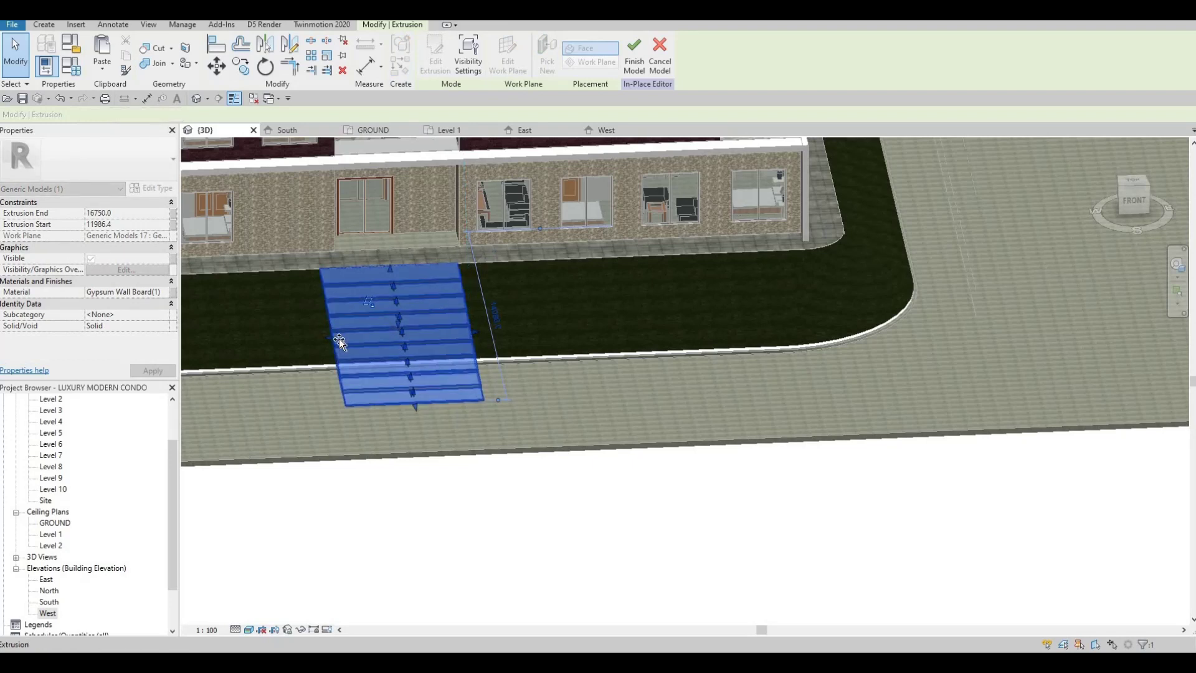
{"action": "left_click_drag", "start_coordinate": [347, 339], "coordinate": [350, 334]}
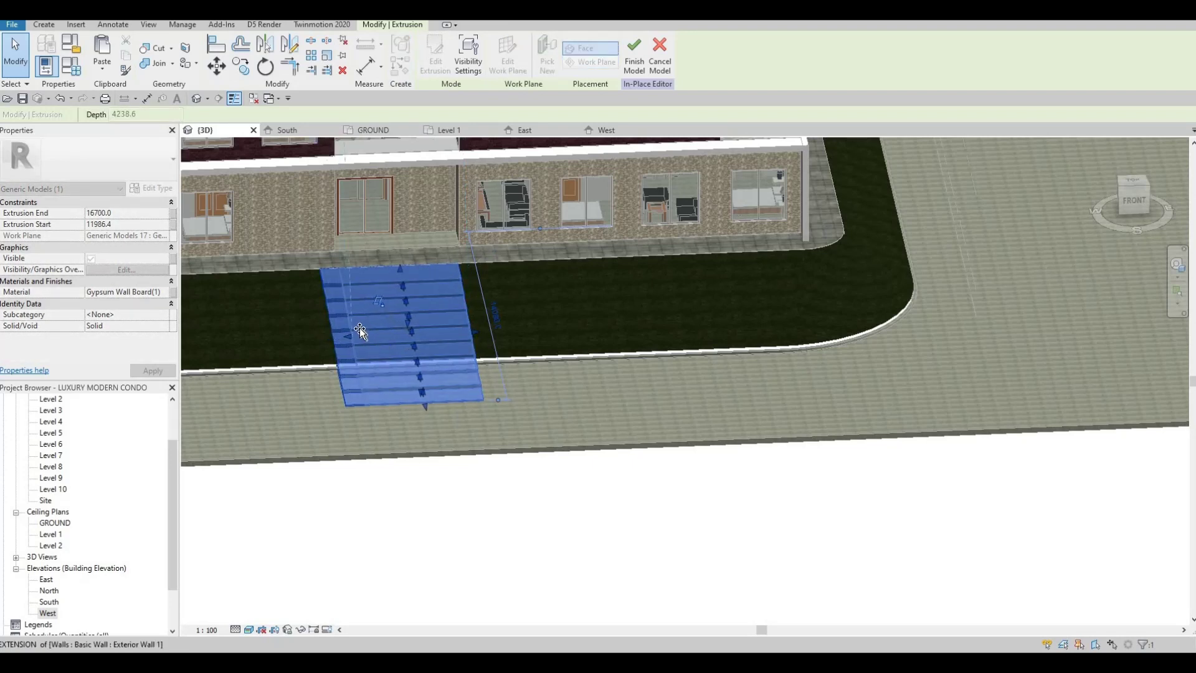
{"action": "key", "text": "Escape"}
- Finish the in-place model of the entrance steps and view it together with the whole building
{"action": "middle_click_drag", "start_coordinate": [423, 316], "coordinate": [796, 349], "text": "shift"}
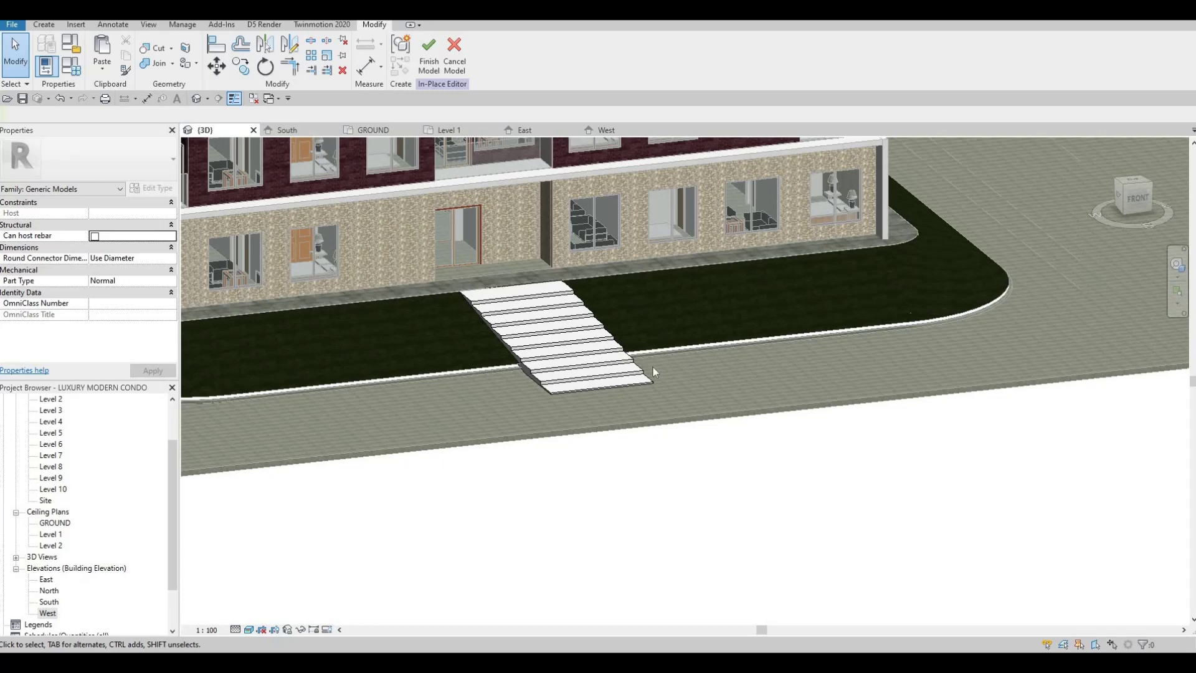
{"action": "middle_click_drag", "start_coordinate": [611, 384], "coordinate": [763, 343]}
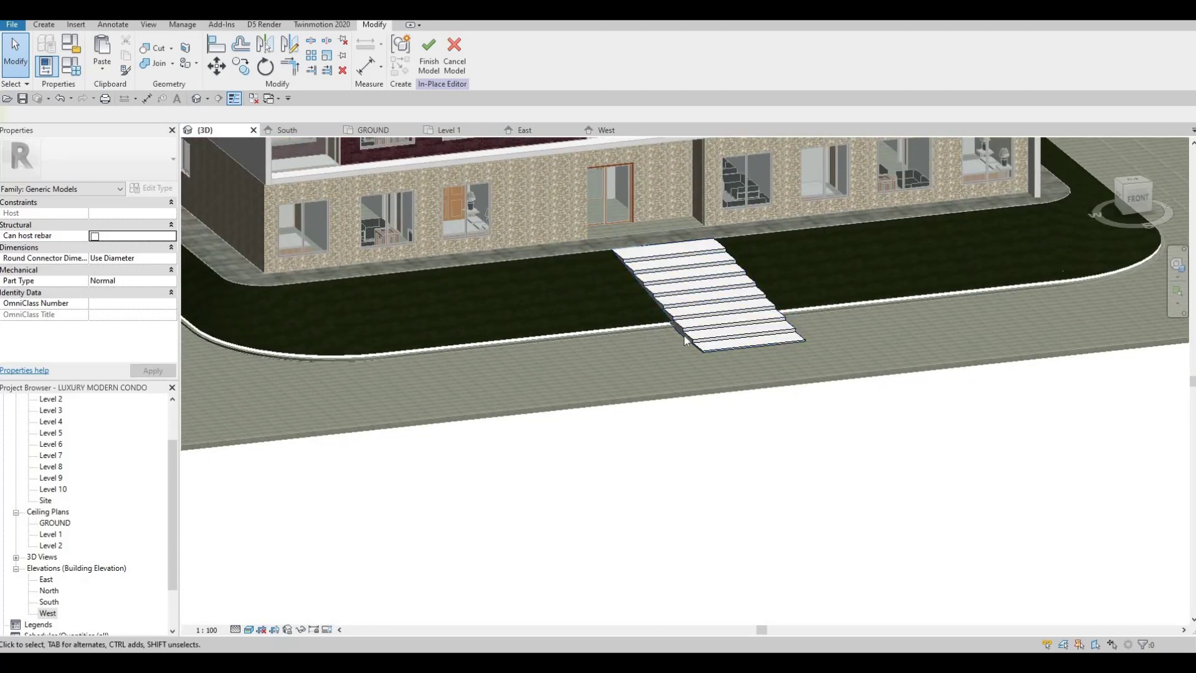
{"action": "middle_click_drag", "start_coordinate": [747, 301], "coordinate": [759, 355]}
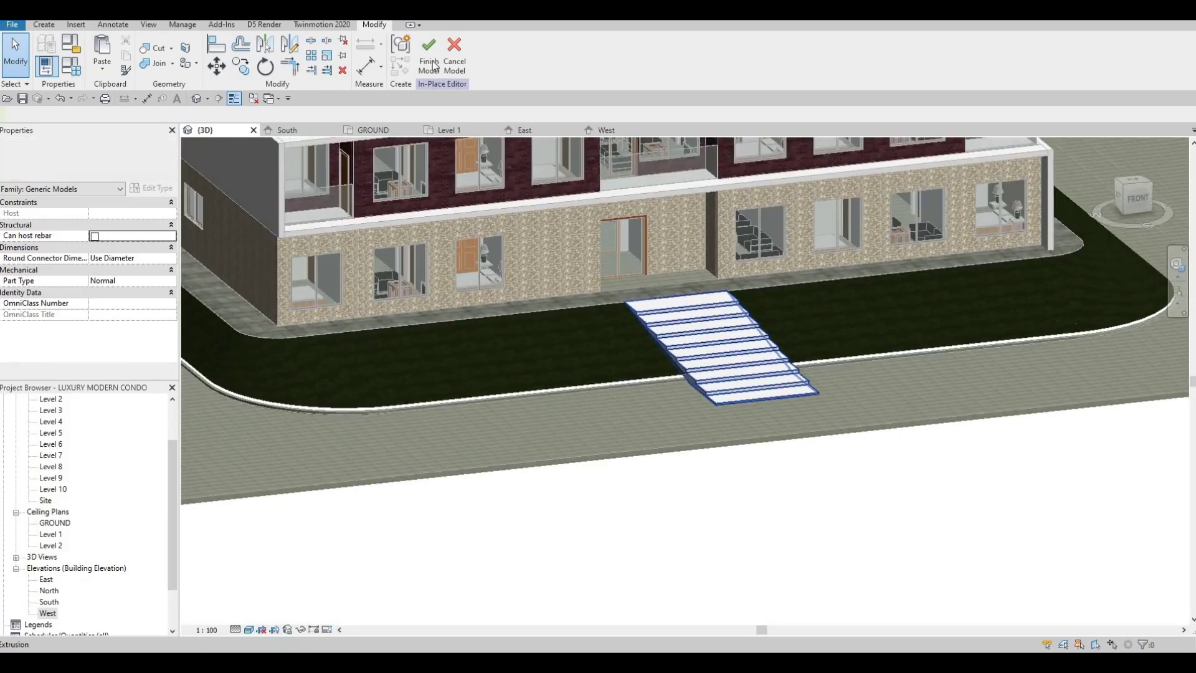
{"action": "left_click", "coordinate": [428, 56]}
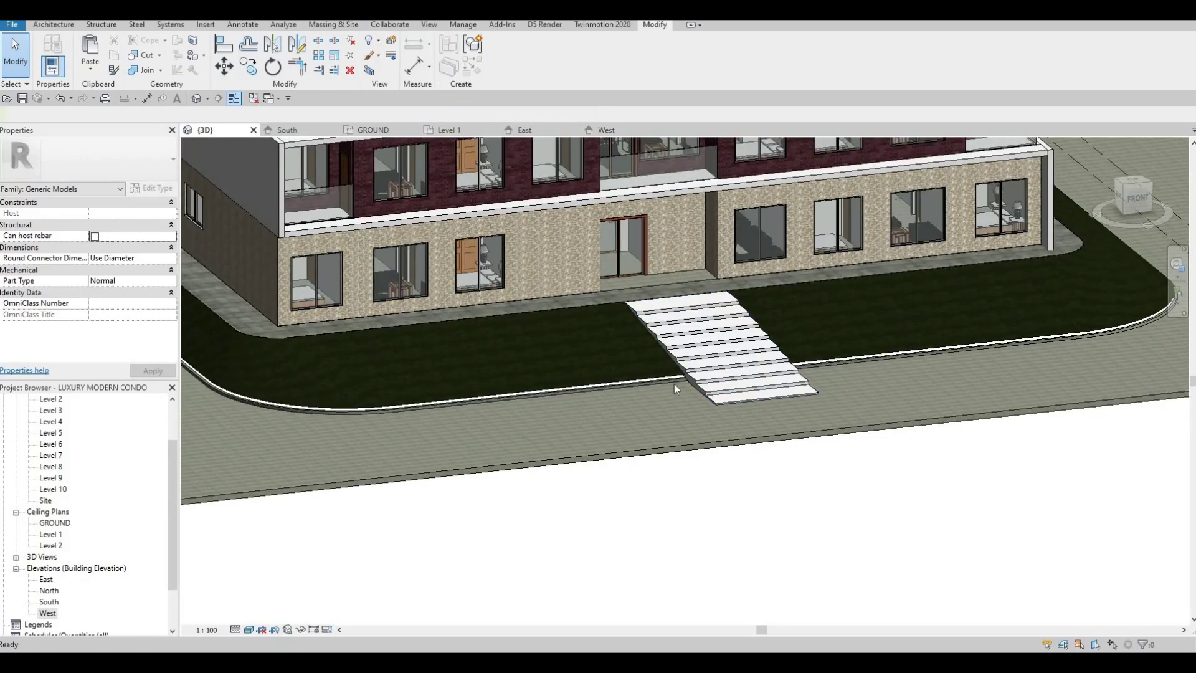
{"action": "scroll", "coordinate": [674, 384], "scroll_direction": "down", "scroll_amount": 2}
{"action": "middle_click_drag", "start_coordinate": [871, 424], "coordinate": [1033, 476], "text": "shift"}
{"action": "scroll", "coordinate": [1033, 477], "scroll_direction": "down", "scroll_amount": 1}
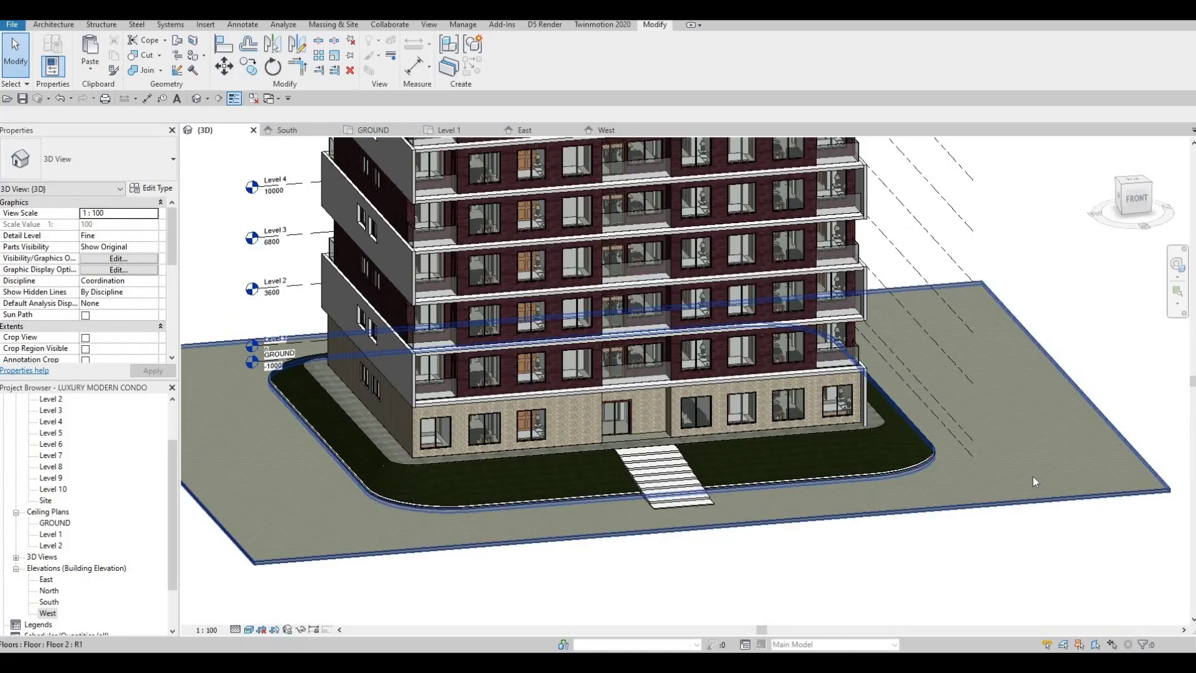